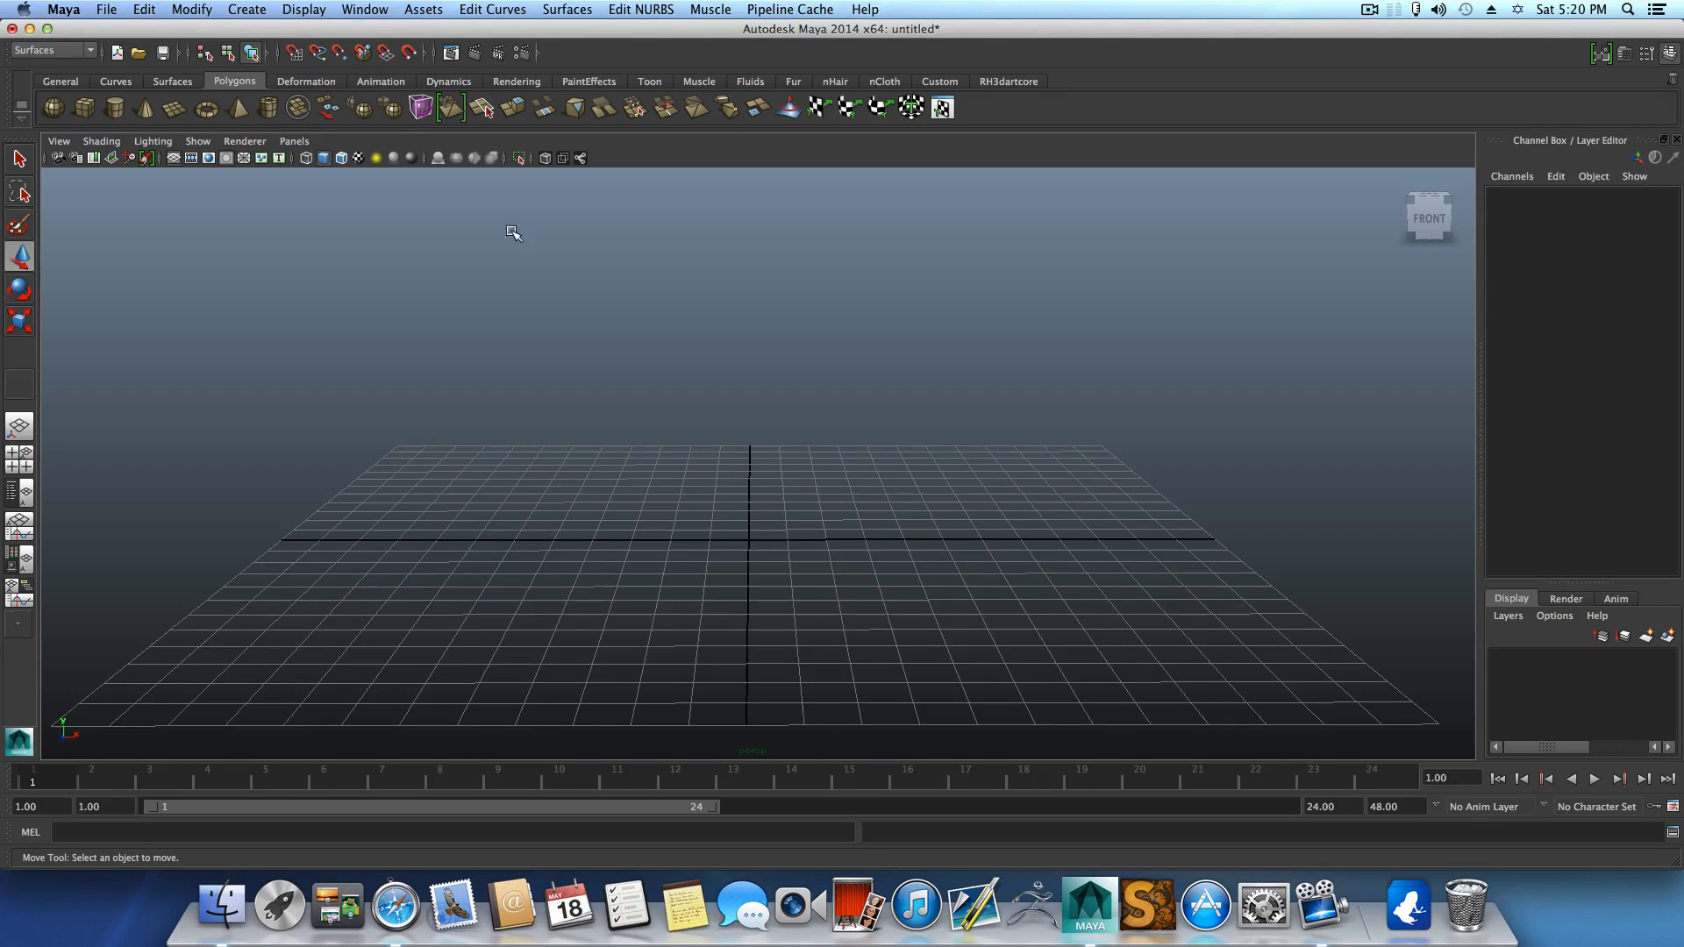
Turn on Smooth Wireframe for the perspective view and check the Interactive Creation option for polygon primitives.
{"action": "left_click", "coordinate": [98, 142]}
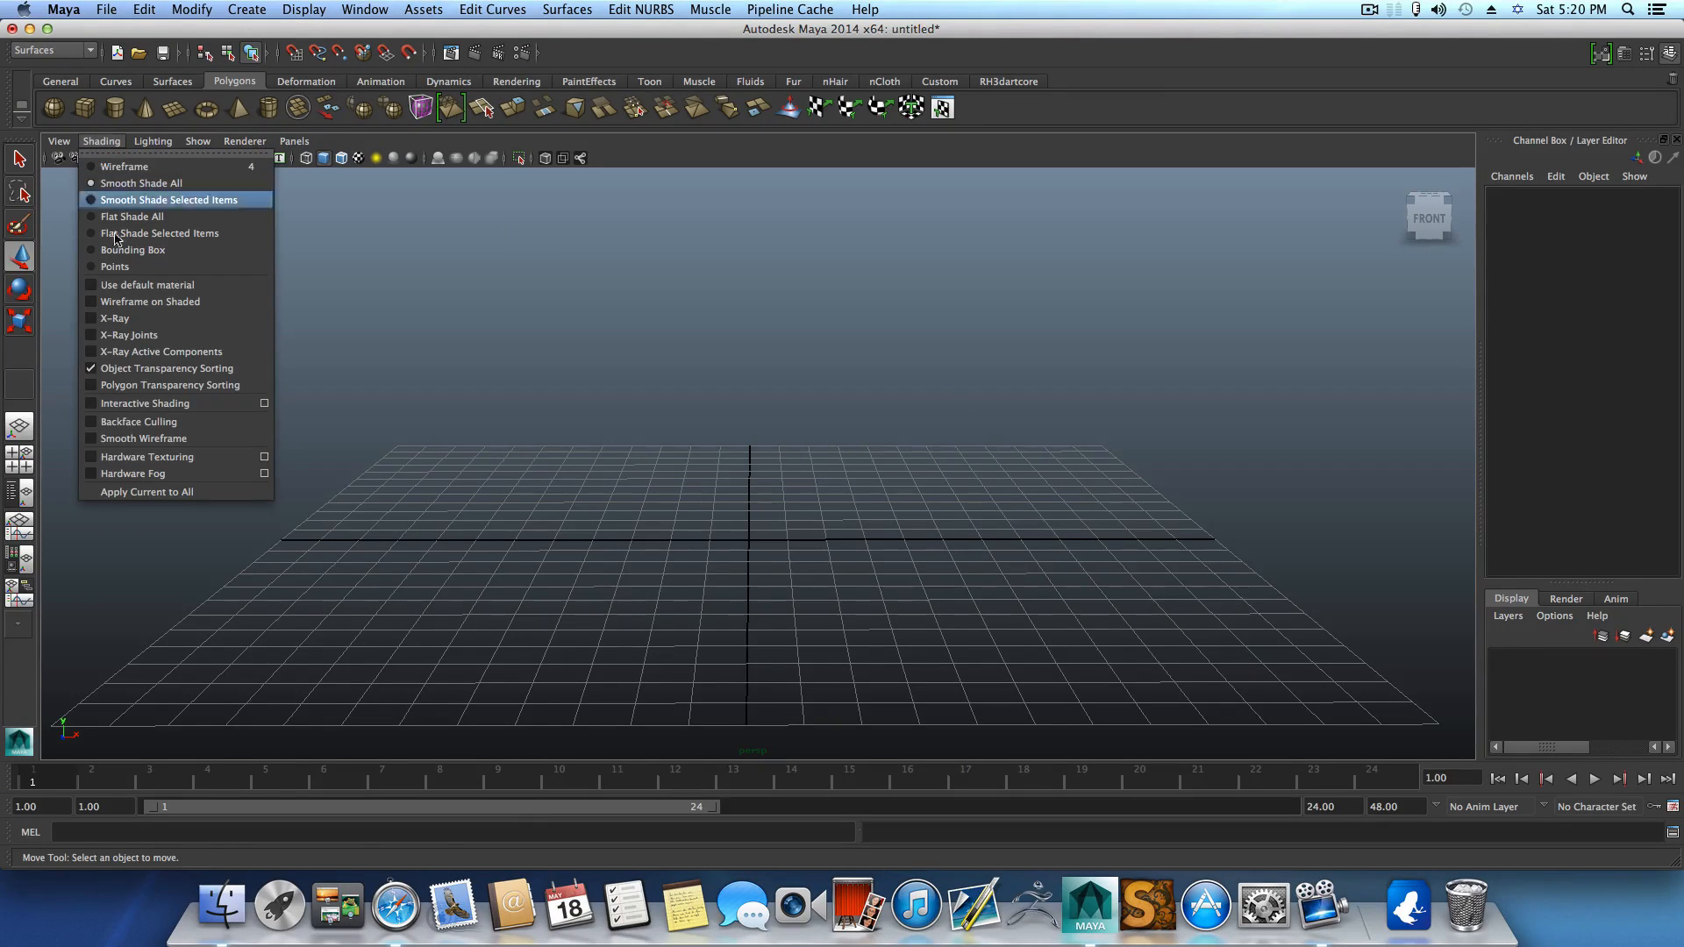
{"action": "left_click", "coordinate": [166, 441]}
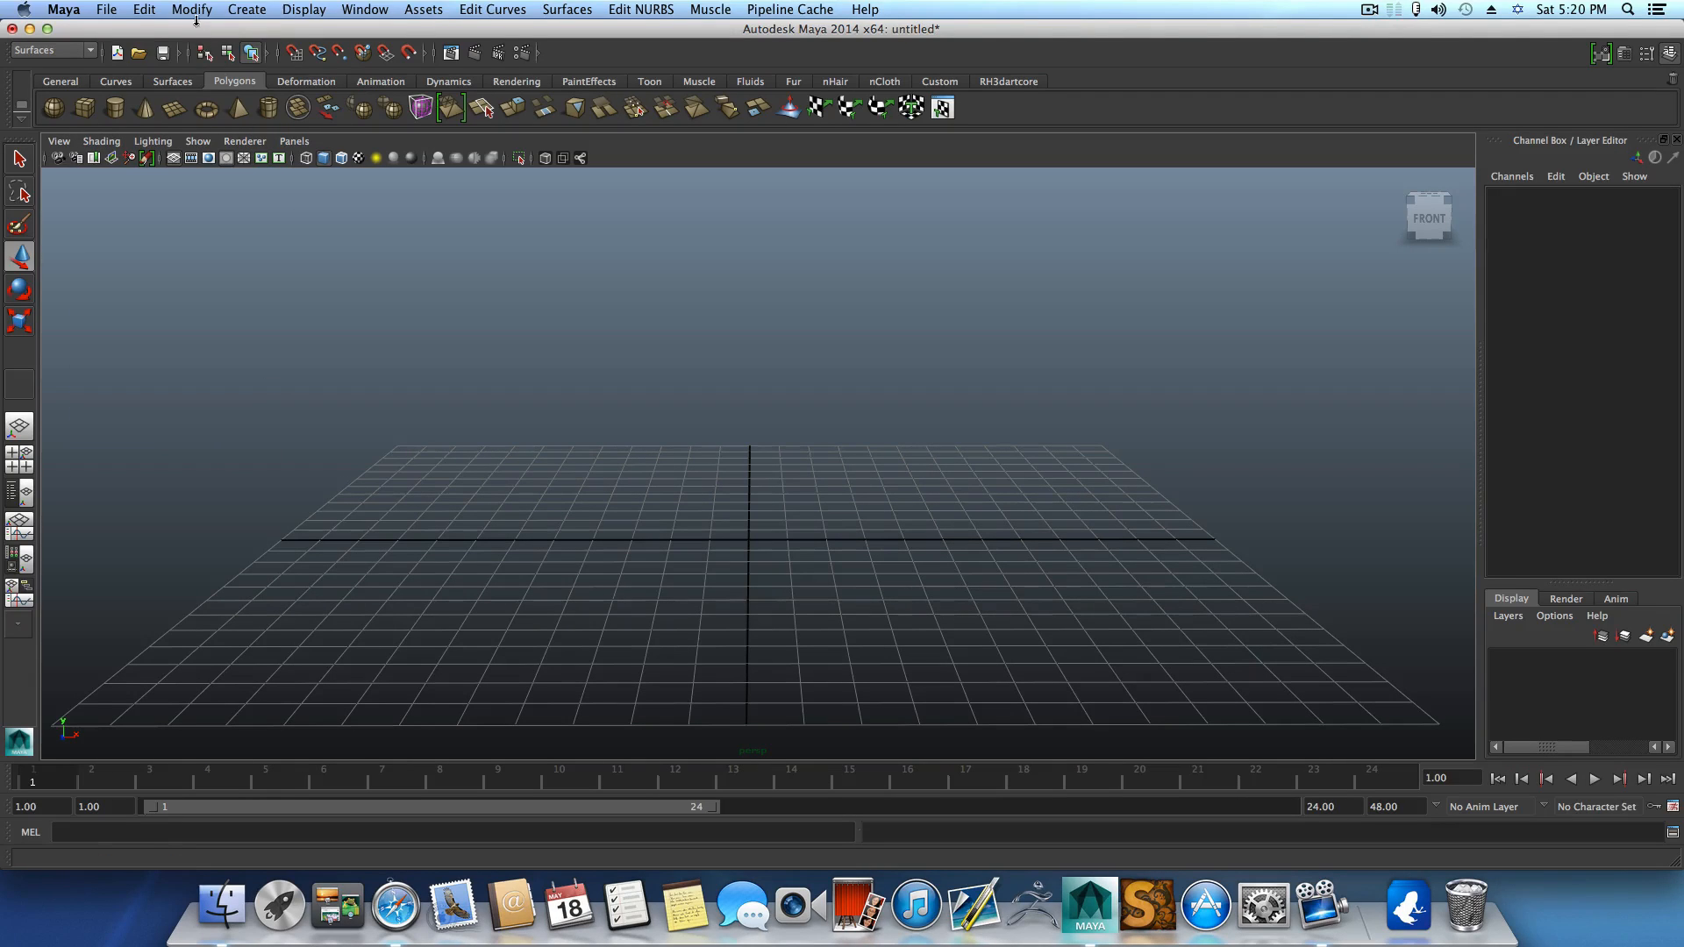
{"action": "left_click", "coordinate": [233, 11]}
{"action": "mouse_move", "coordinate": [290, 56]}
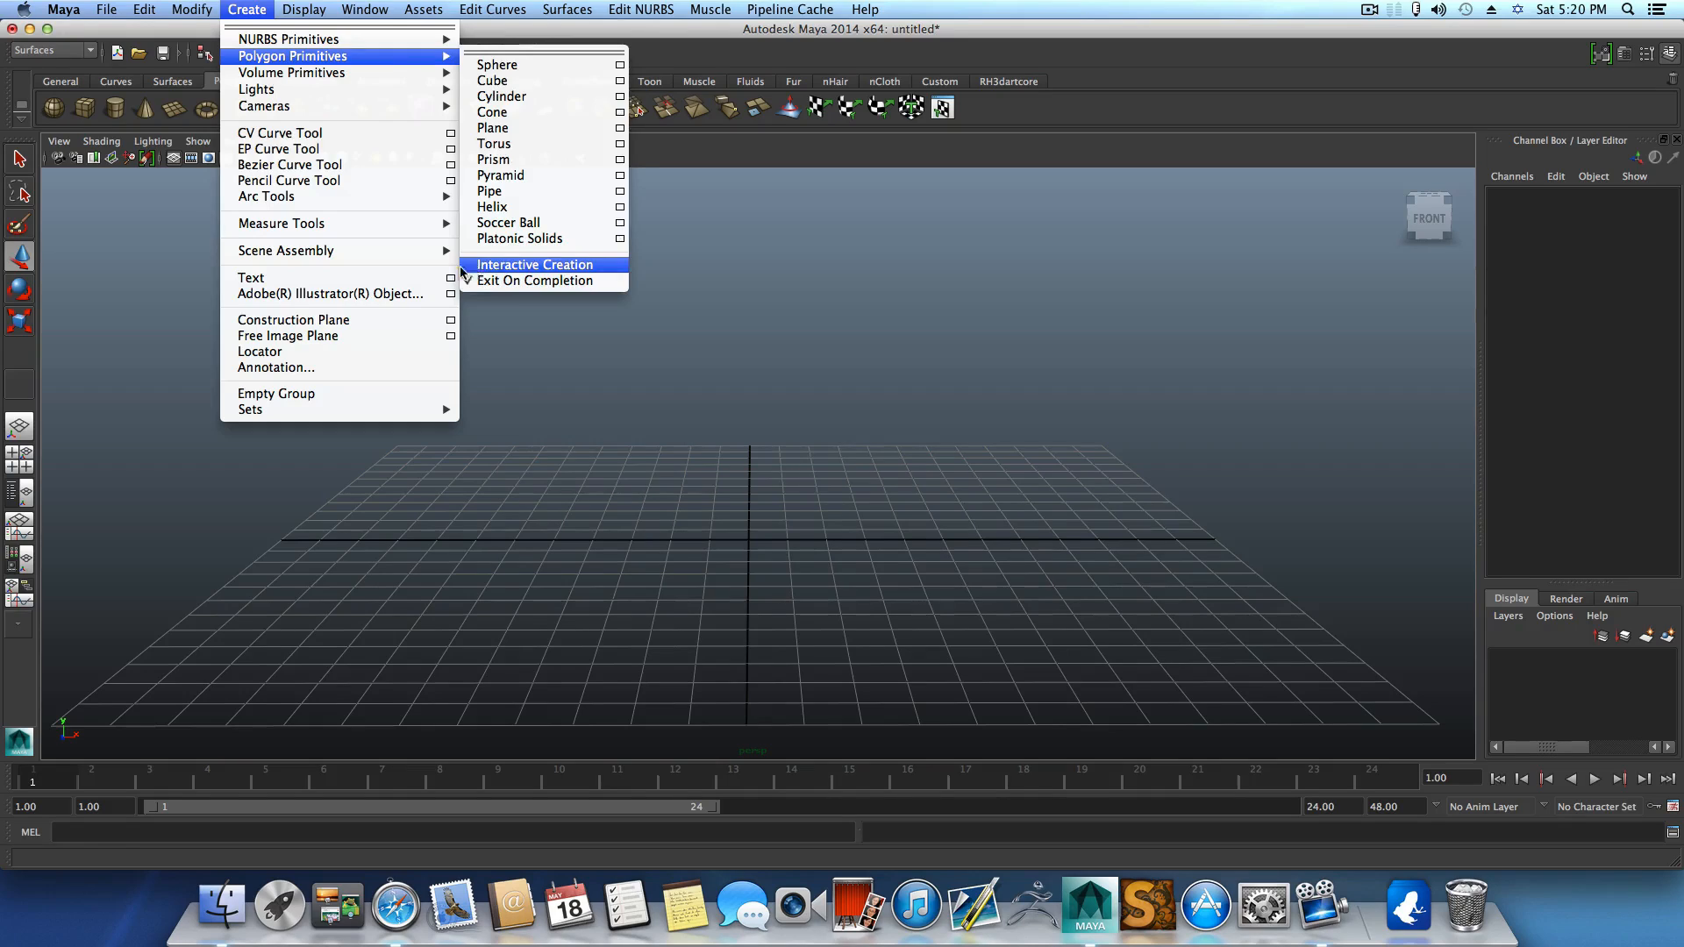
{"action": "left_click", "coordinate": [642, 232]}
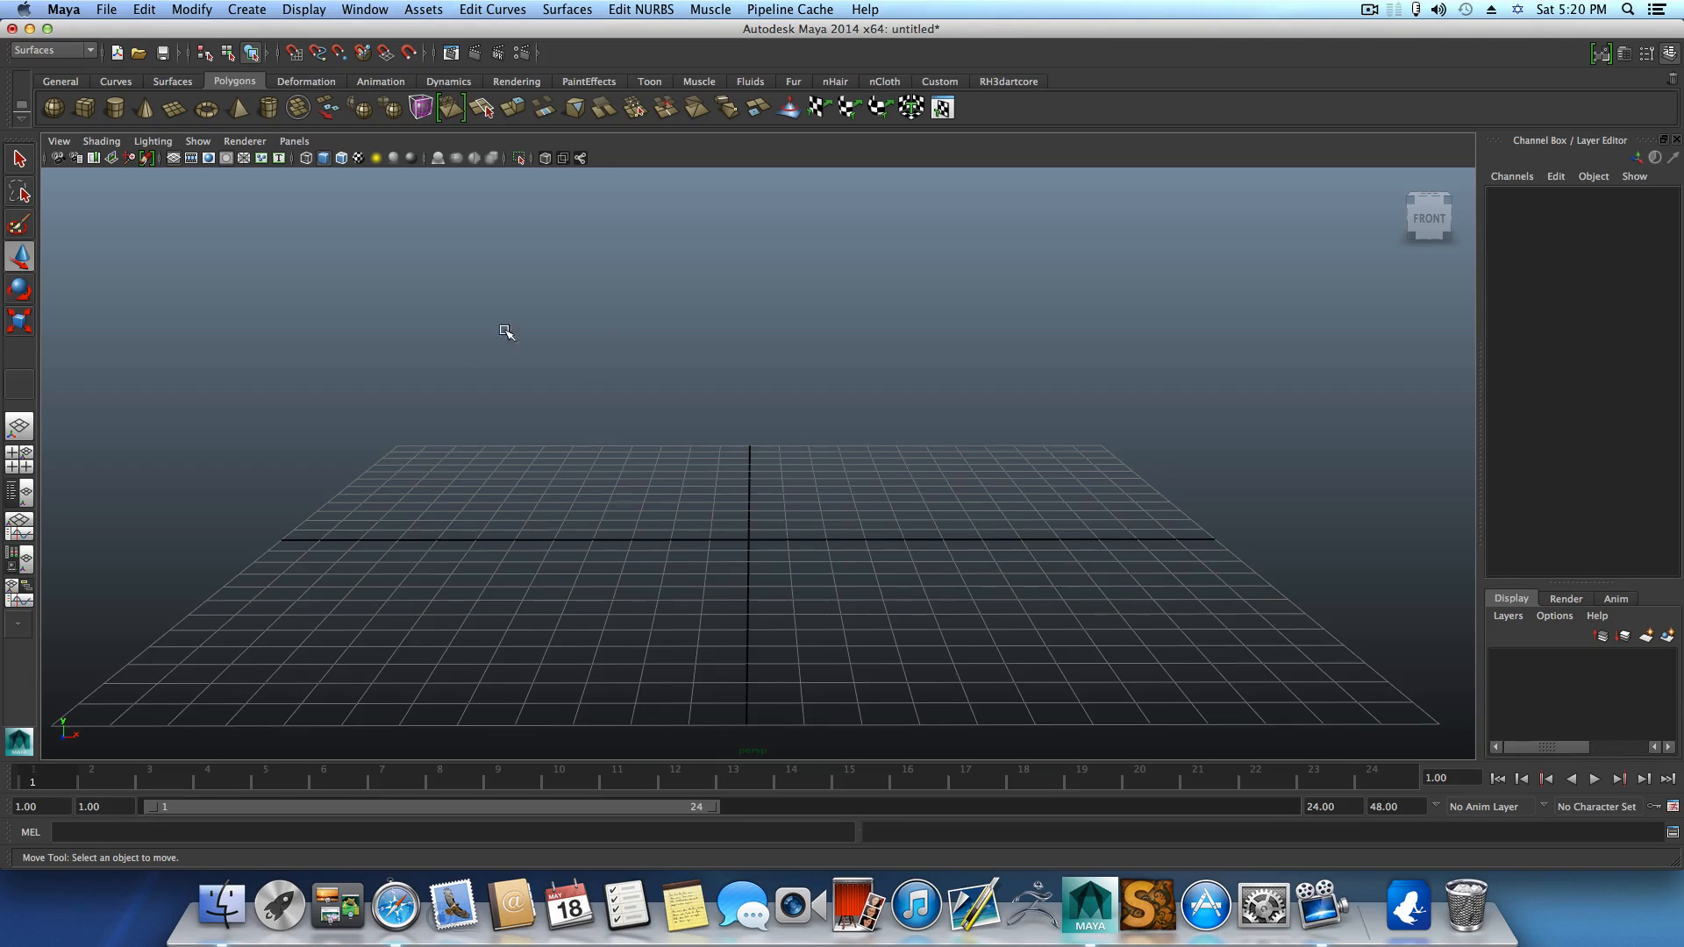
Review the current project's location and folder settings in the Project Window, leaving them unaltered.
{"action": "left_click", "coordinate": [107, 10]}
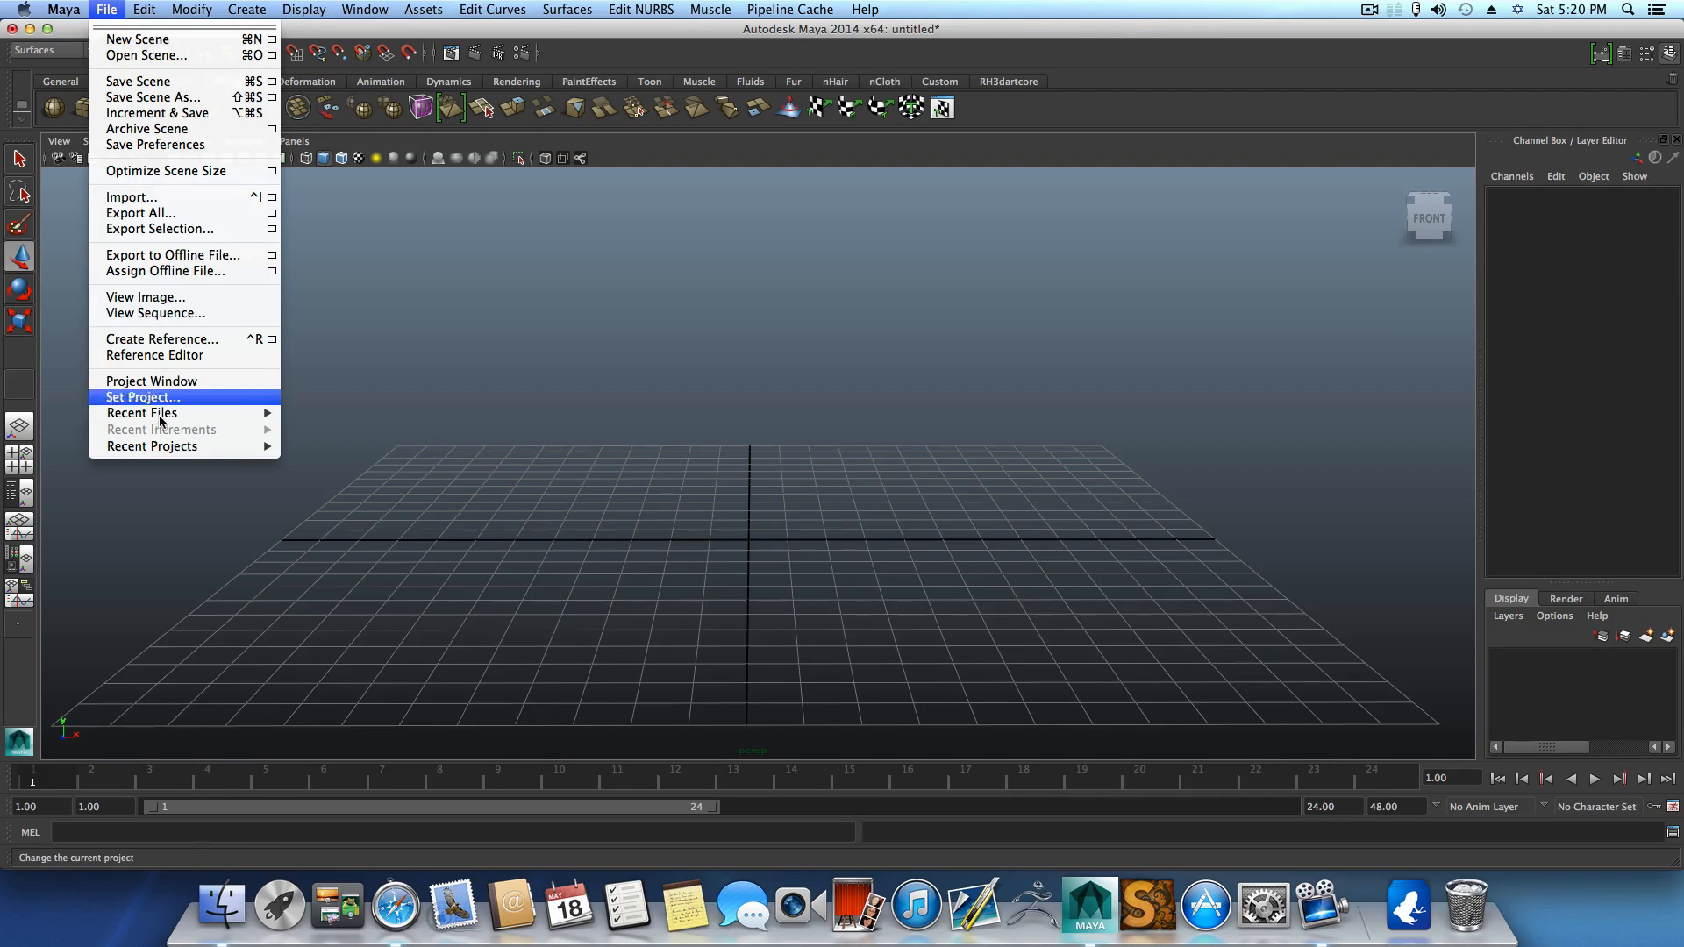
{"action": "left_click", "coordinate": [162, 381]}
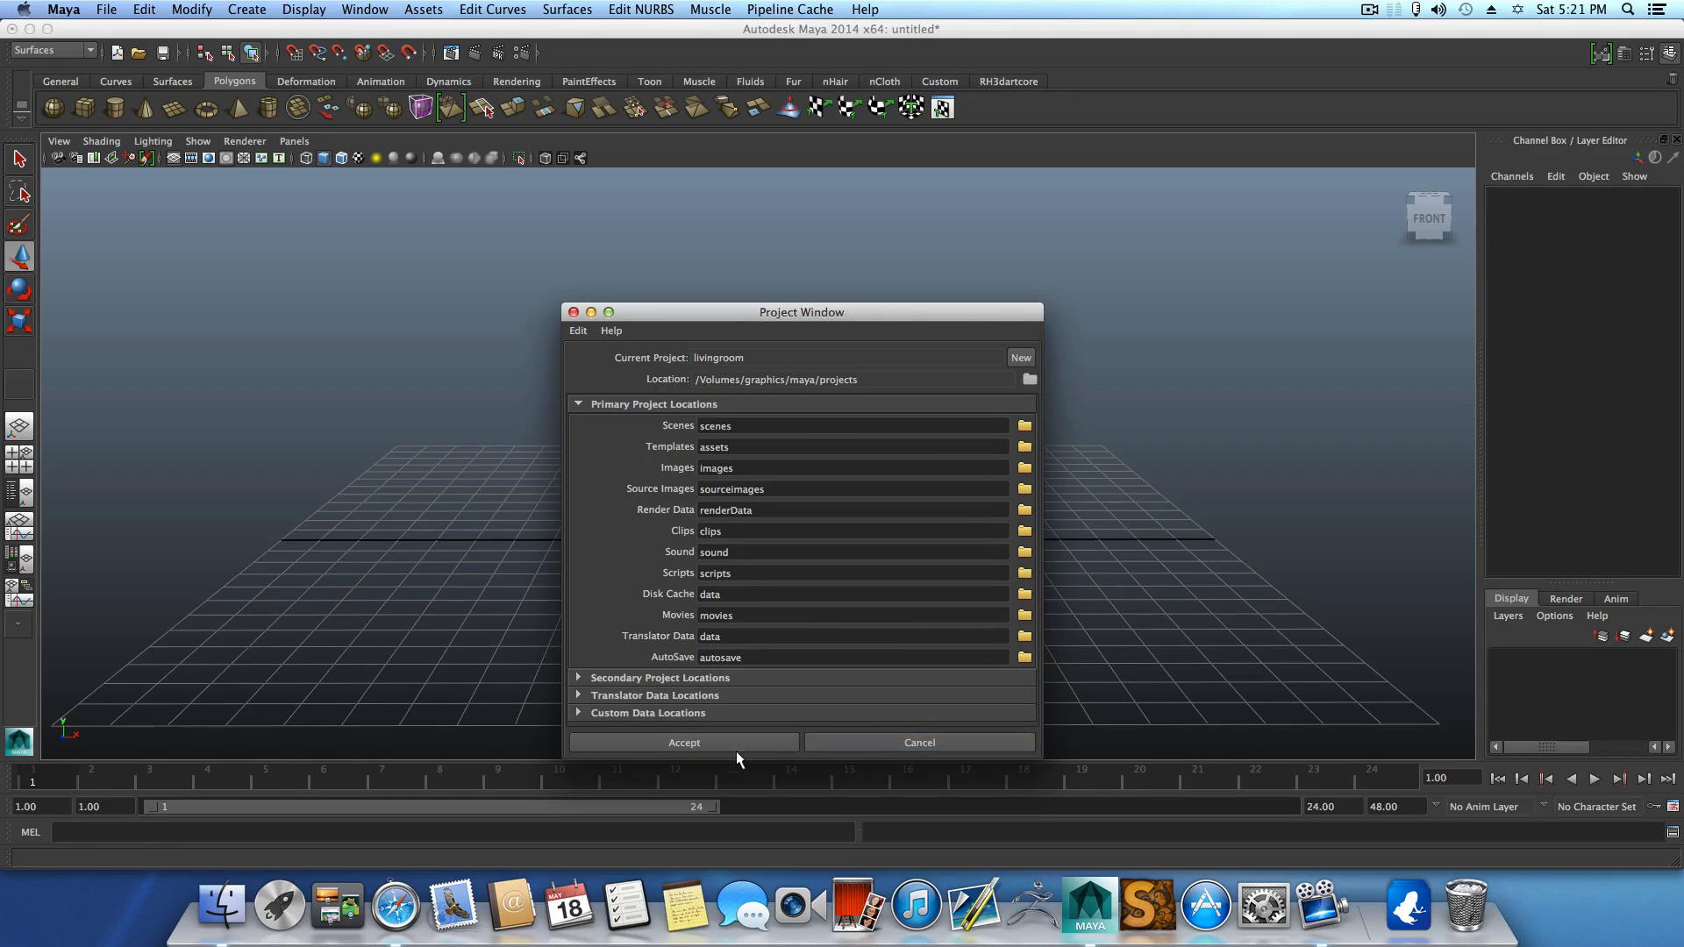
{"action": "left_click", "coordinate": [931, 741]}
Set the livingroom folder in /Volumes/graphics/maya/projects as the current project.
{"action": "left_click", "coordinate": [110, 10]}
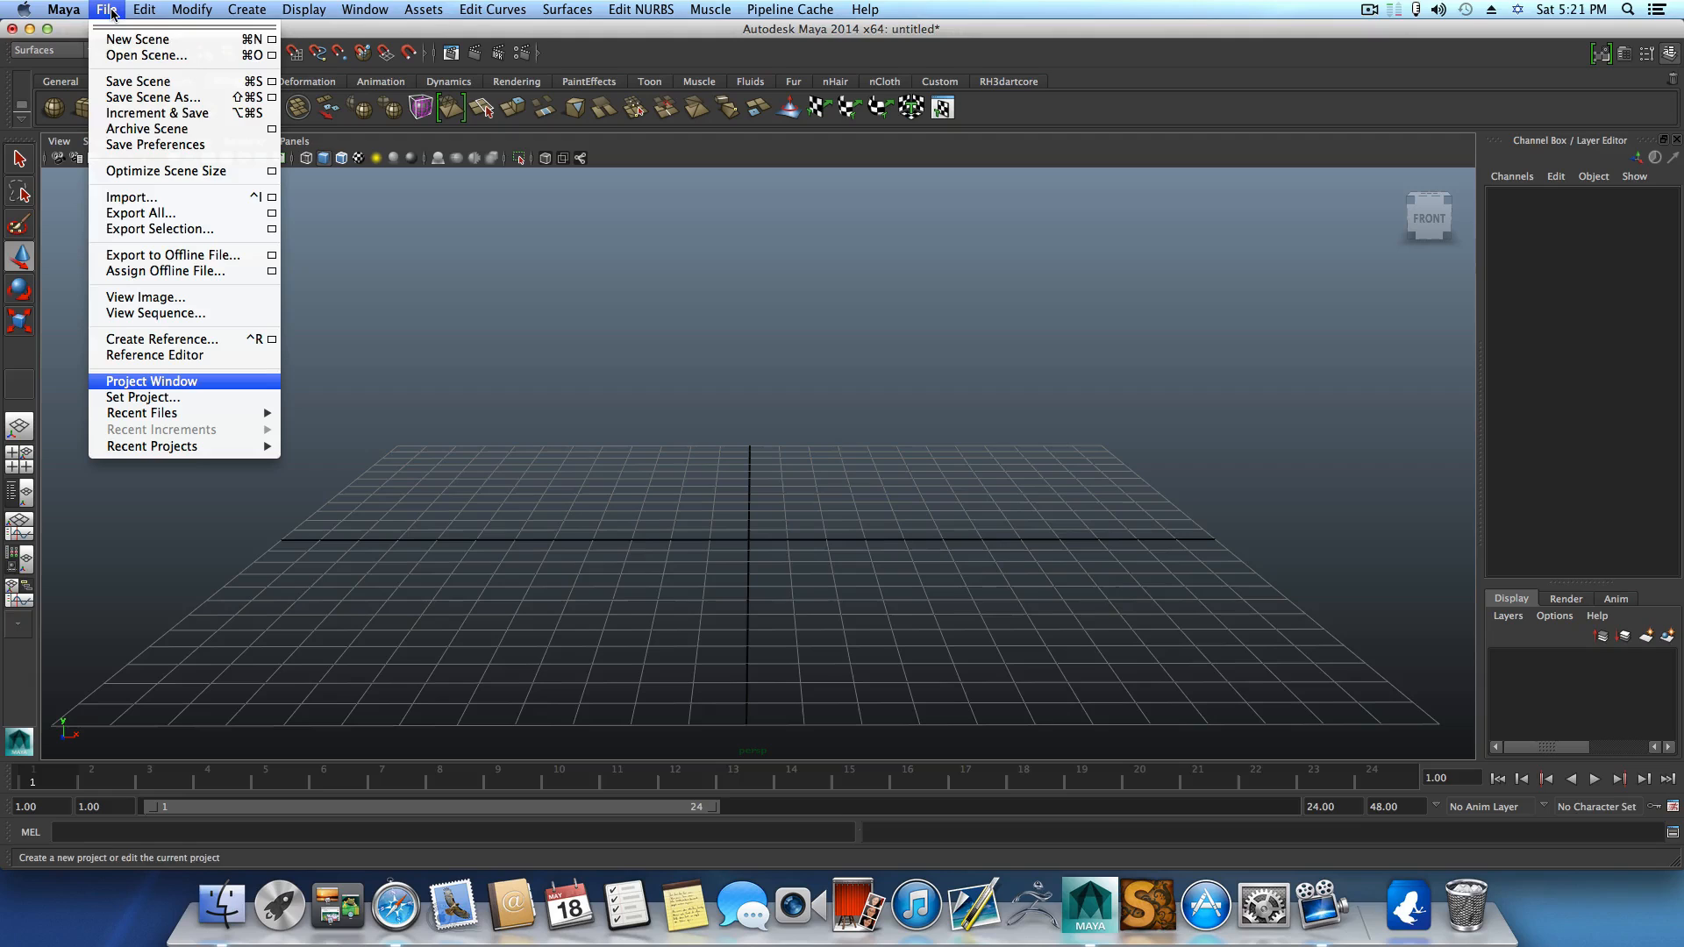
{"action": "left_click", "coordinate": [132, 400]}
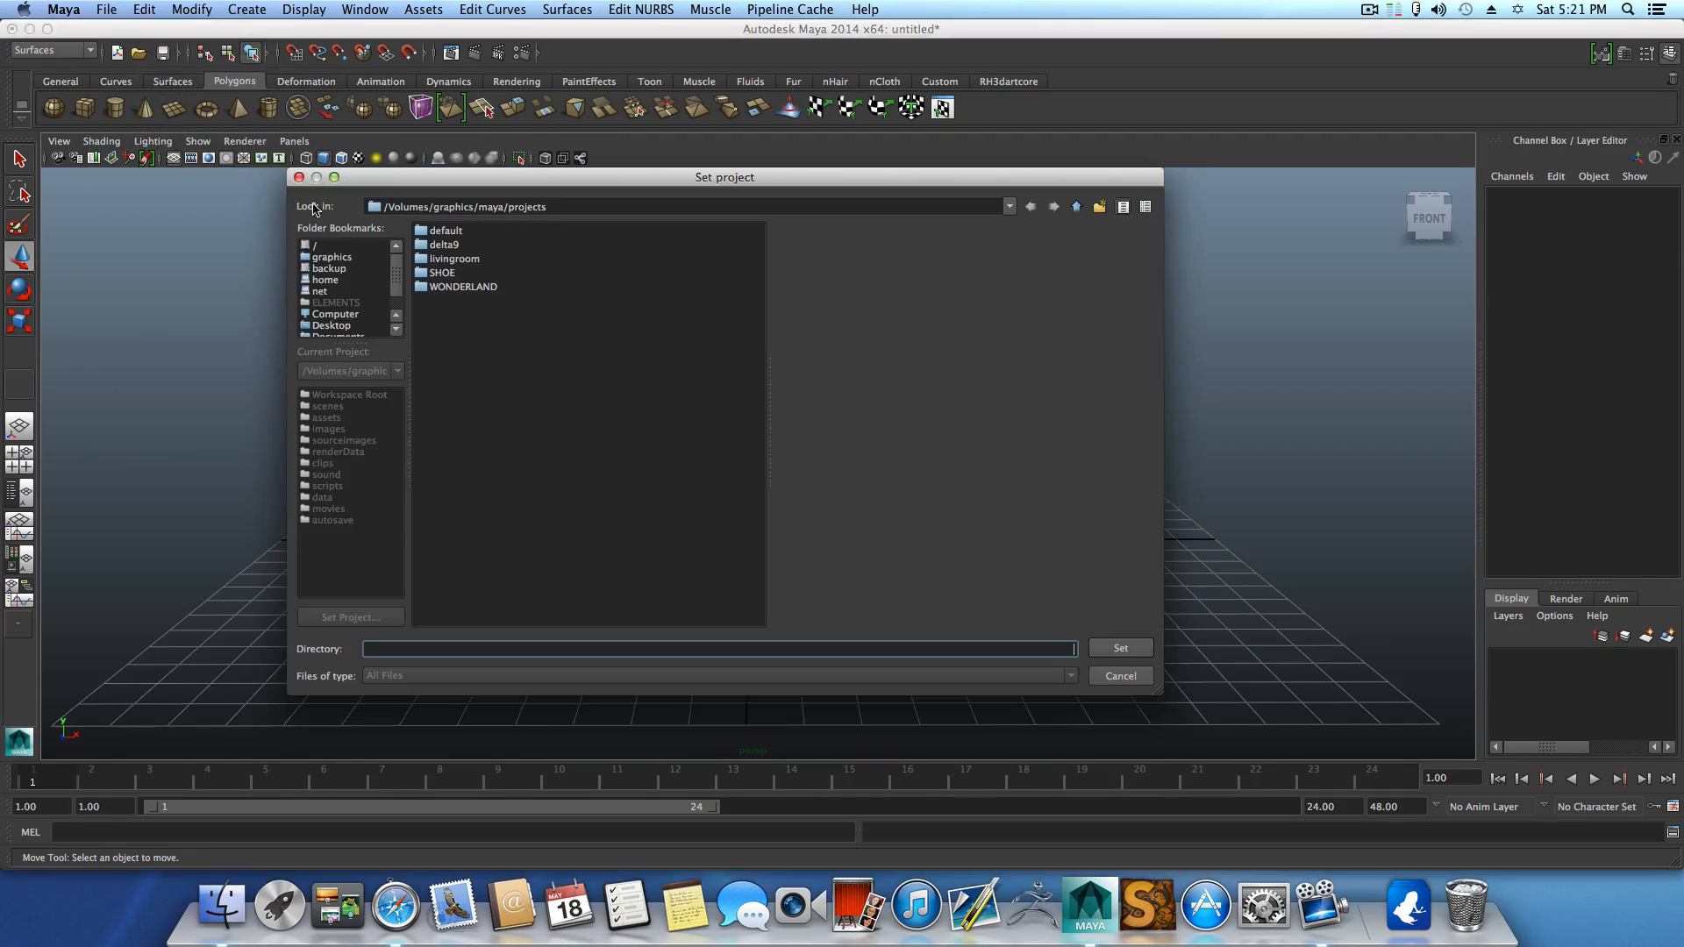
{"action": "left_click", "coordinate": [443, 262]}
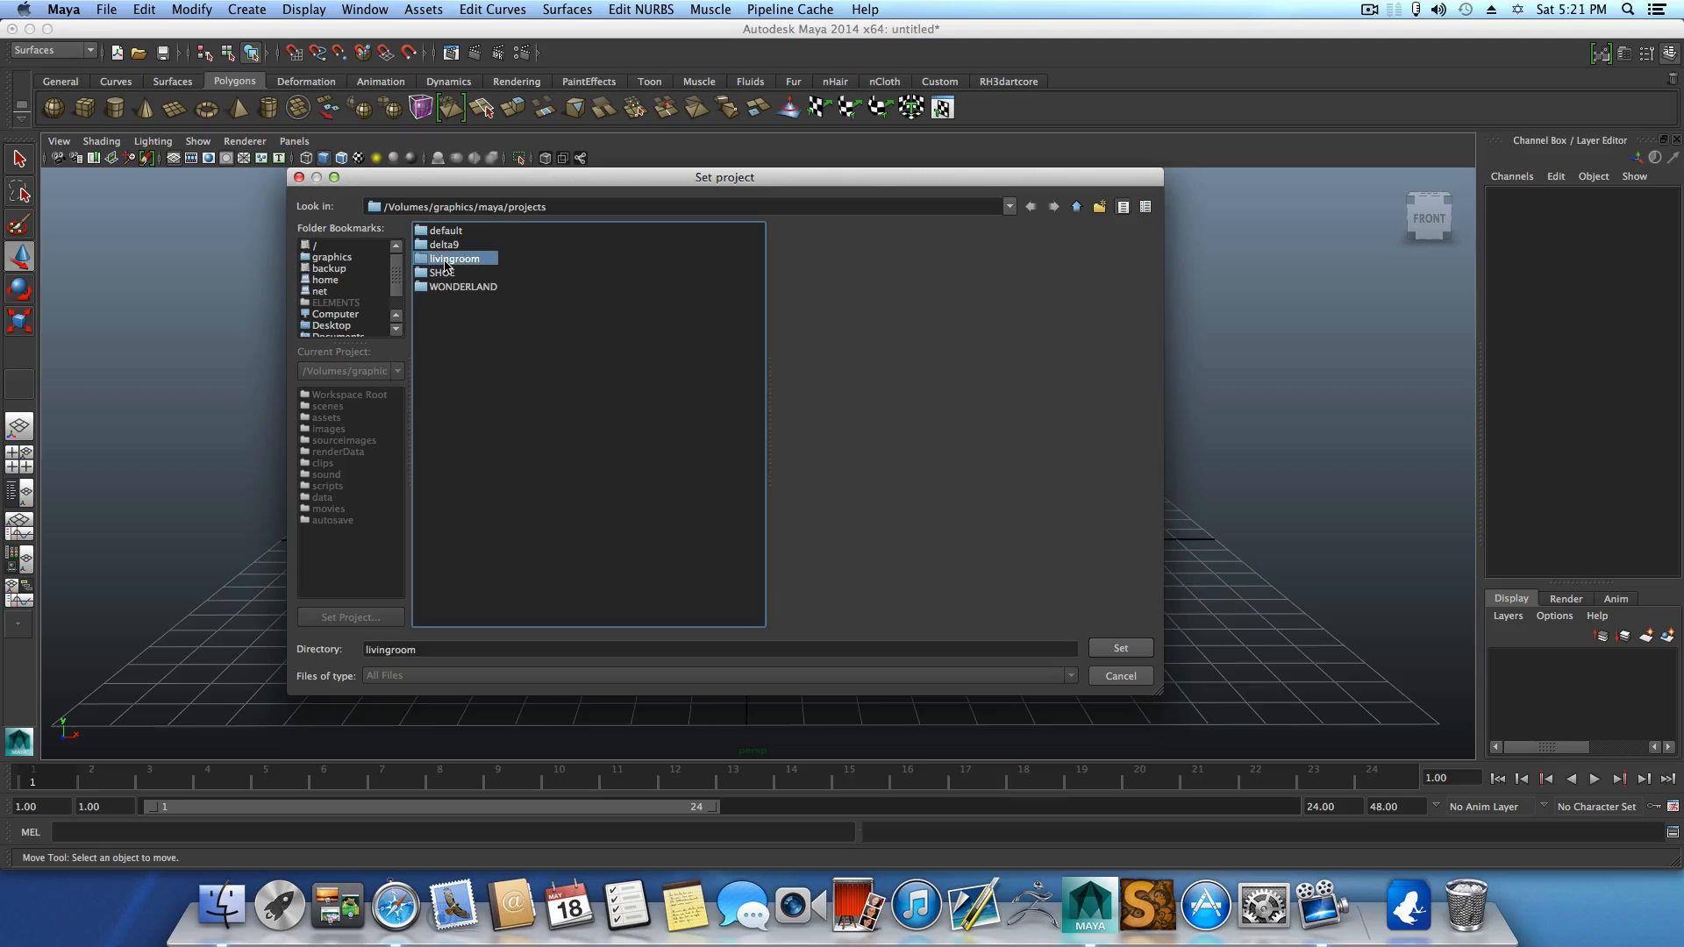
{"action": "left_click", "coordinate": [1122, 649]}
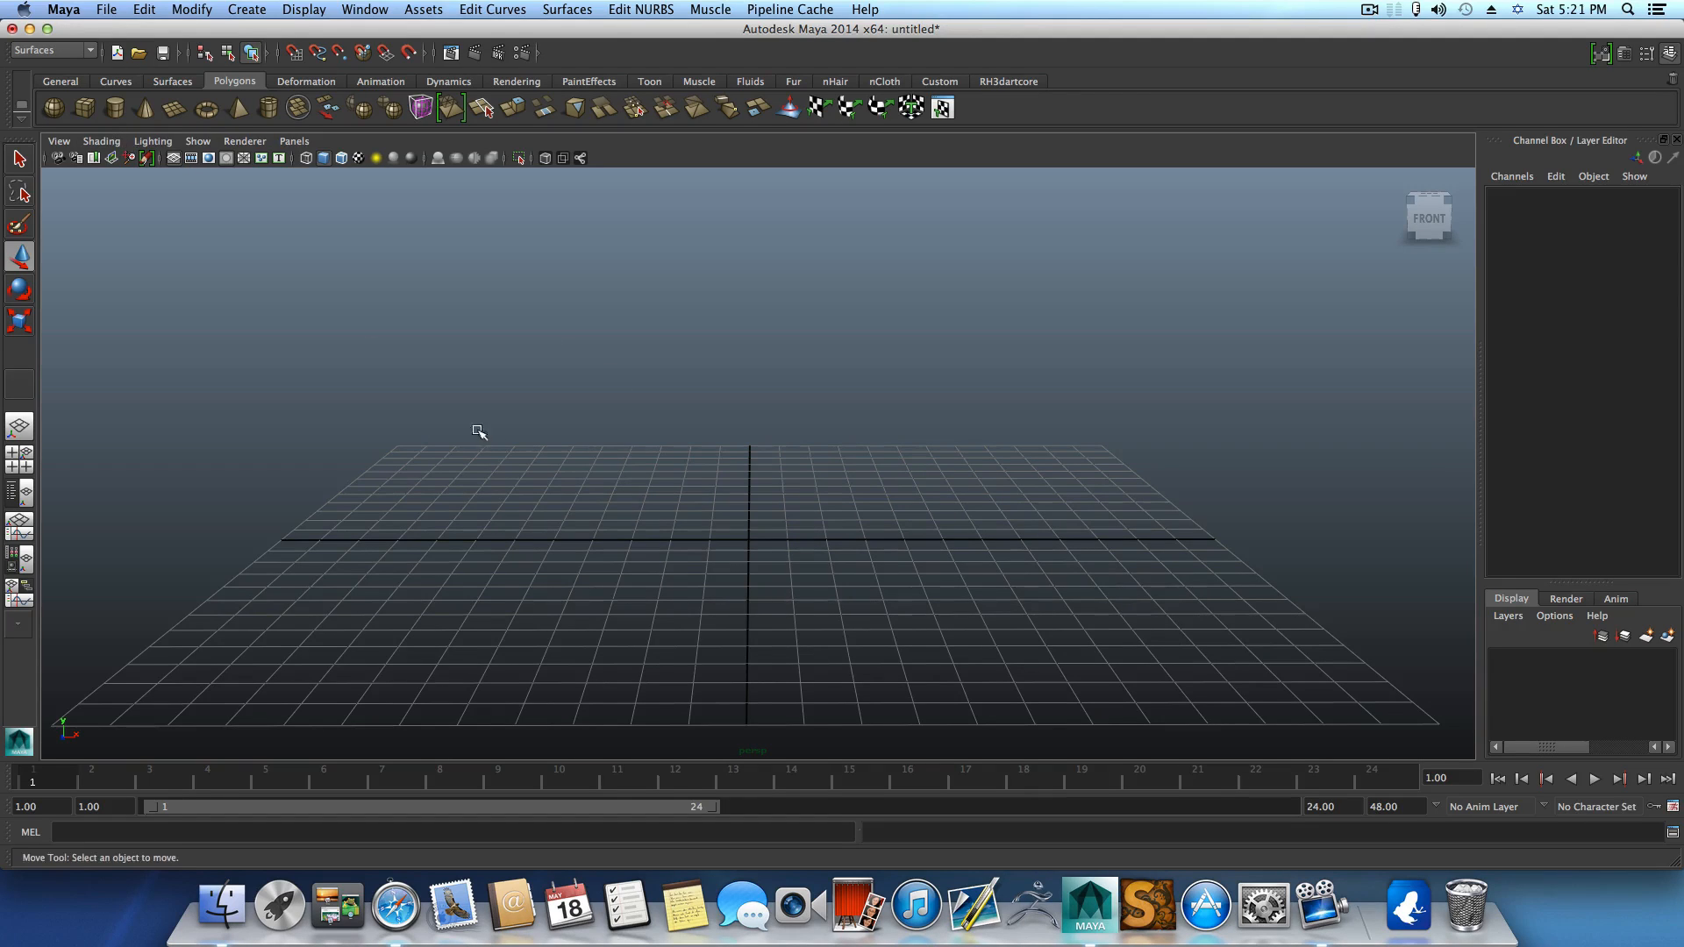
Create a polygon cube at the grid origin and show it in shaded display.
{"action": "left_click_drag", "start_coordinate": [478, 432], "coordinate": [606, 470], "text": "alt"}
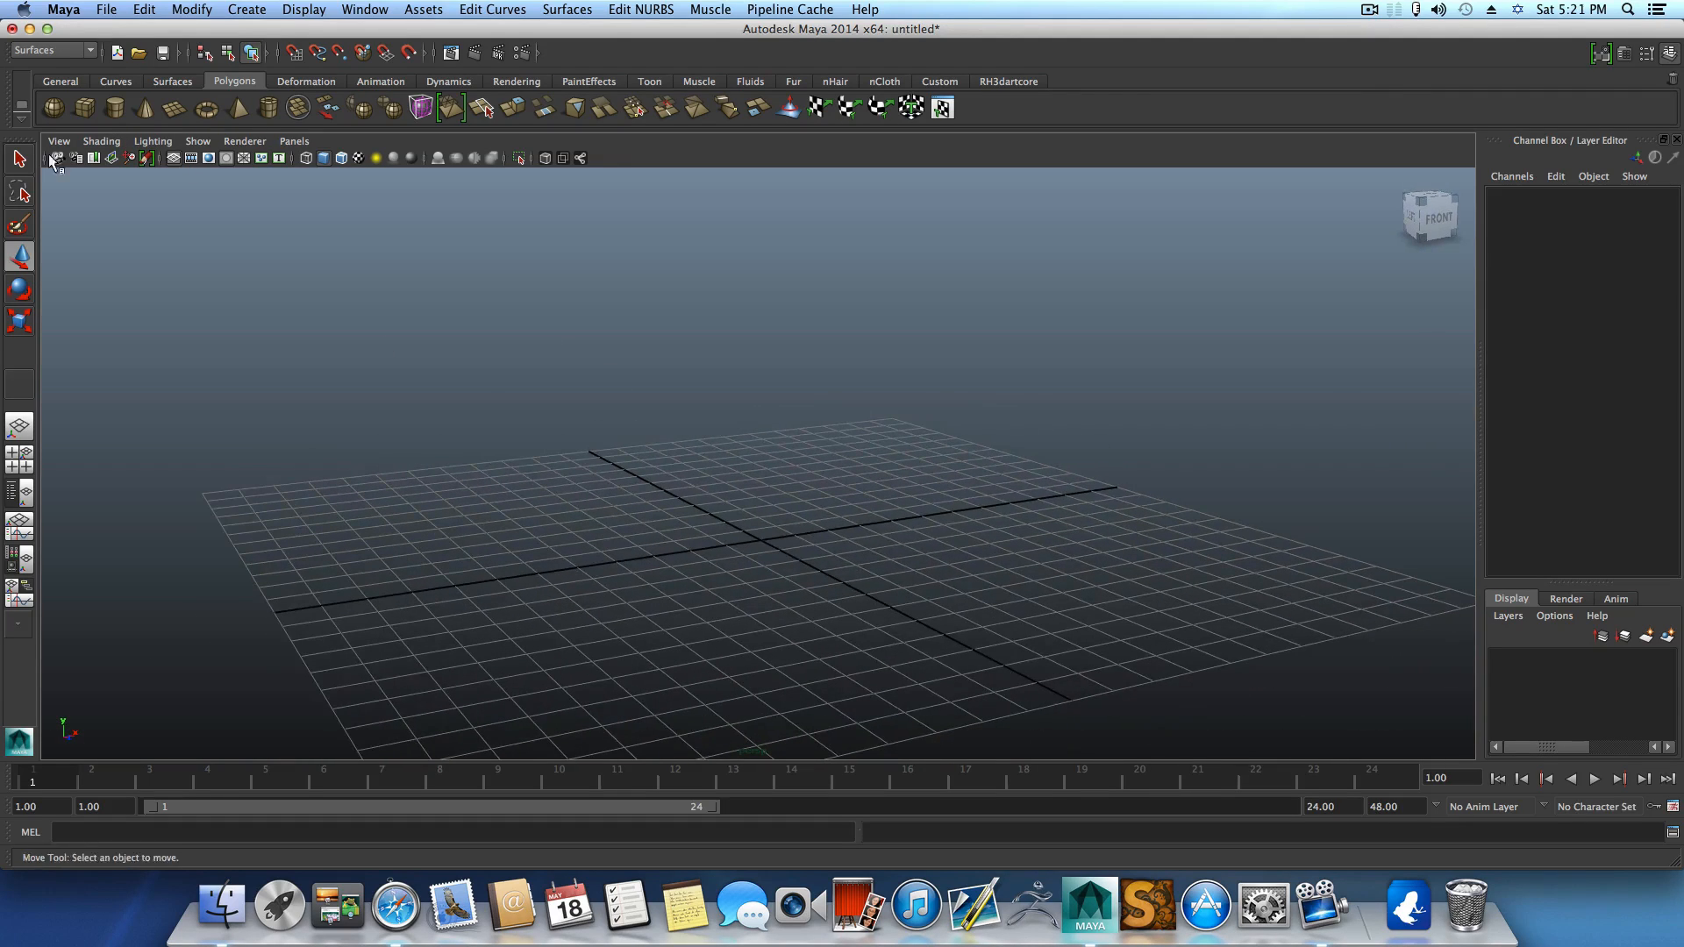
{"action": "left_click", "coordinate": [90, 114]}
{"action": "right_click_drag", "start_coordinate": [733, 564], "coordinate": [1011, 643], "text": "alt"}
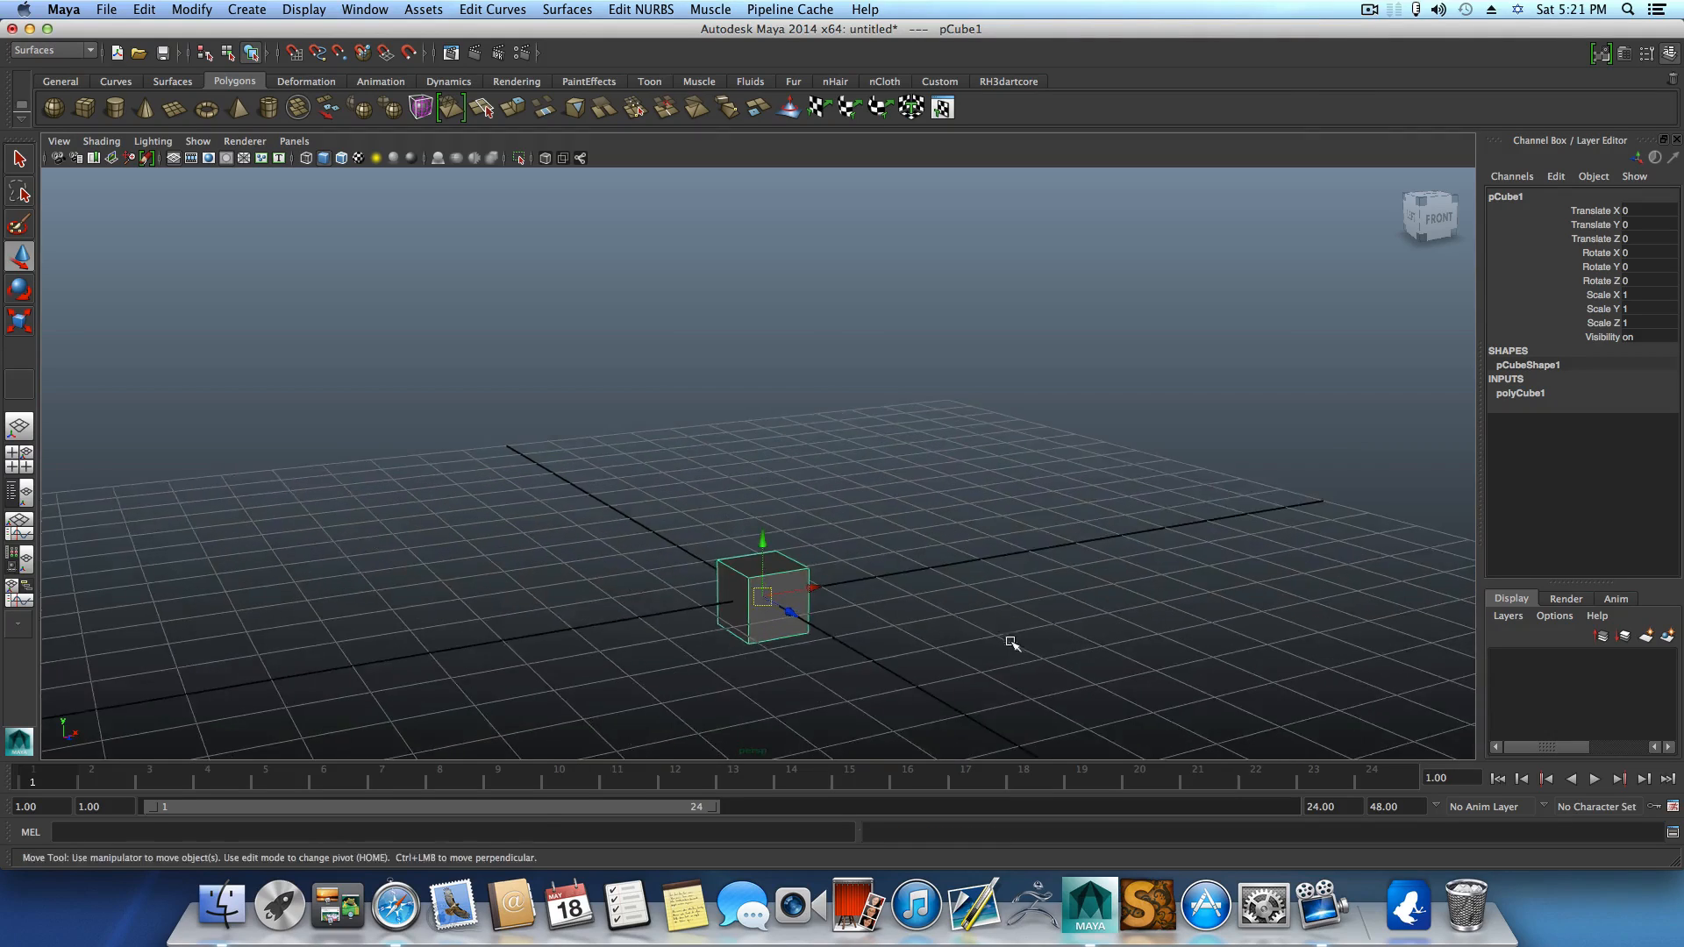
{"action": "middle_click_drag", "start_coordinate": [1011, 644], "coordinate": [944, 556], "text": "alt"}
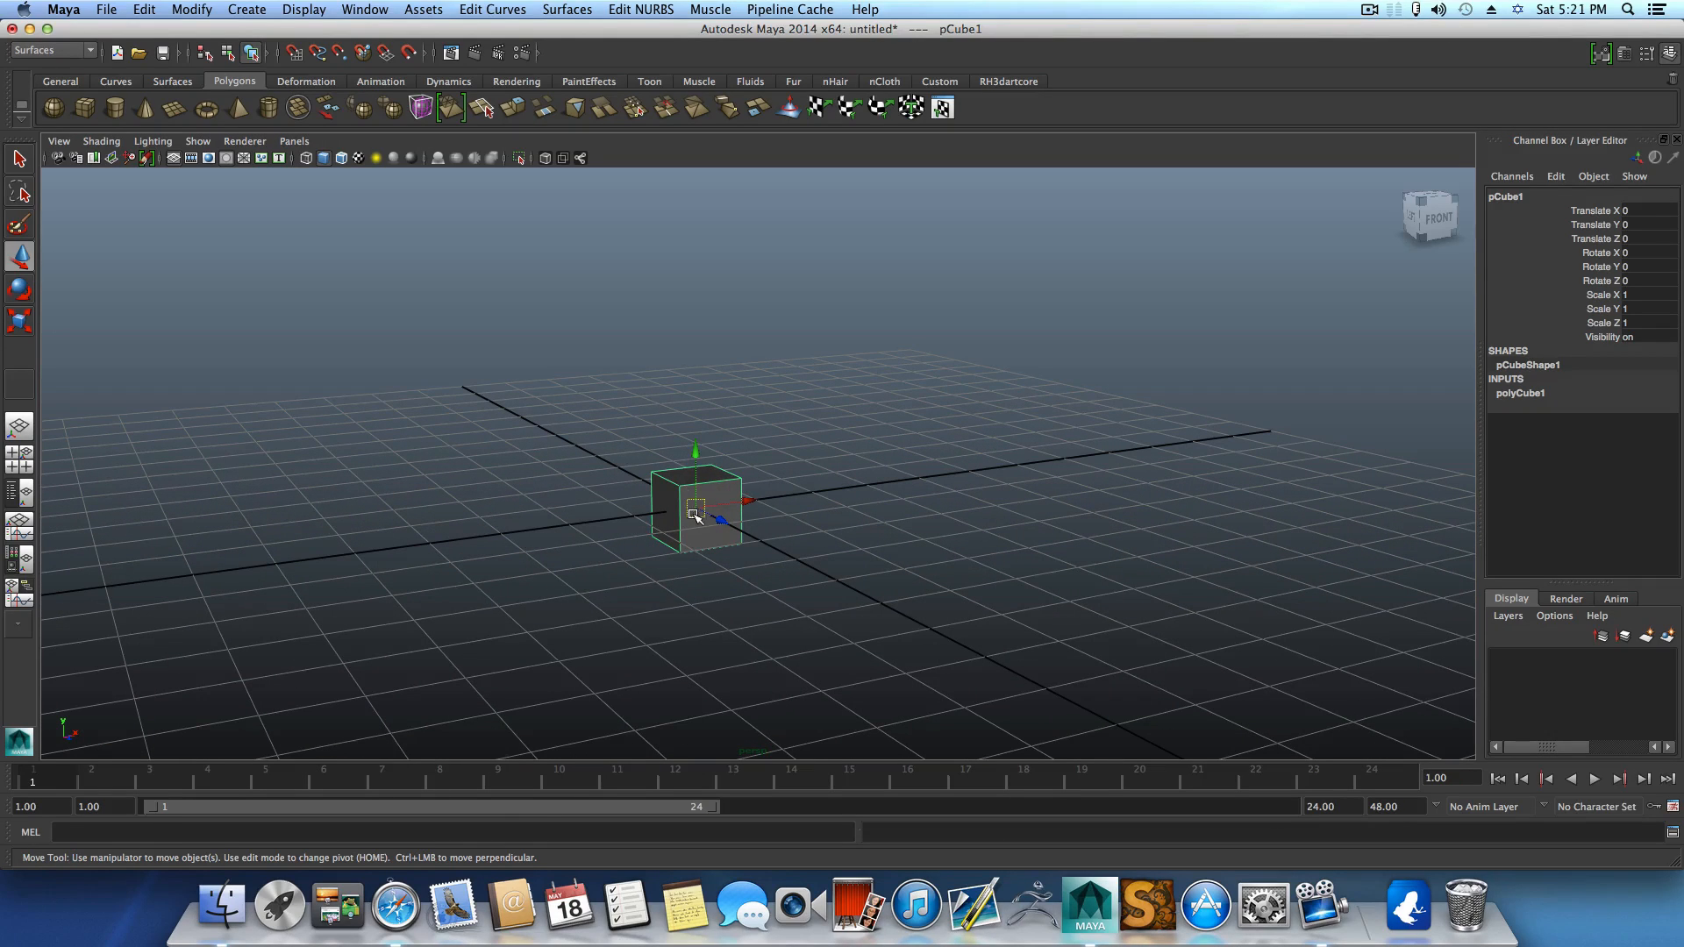
{"action": "key", "text": "5"}
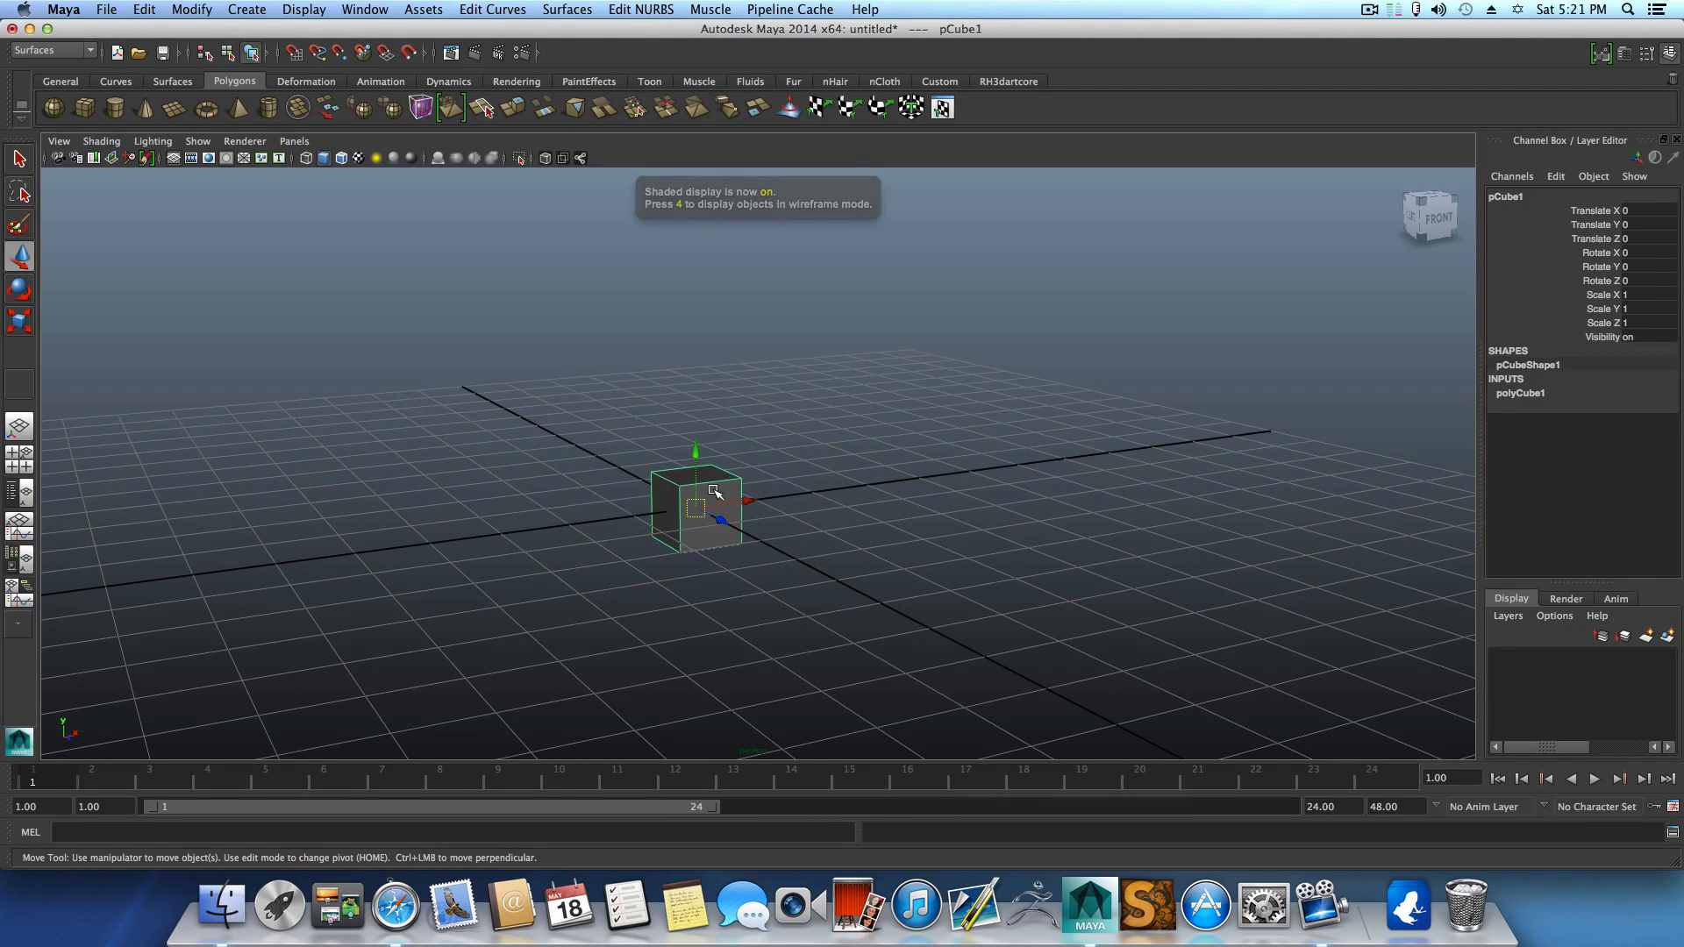
Switch the keyboard input source to U.S. and reselect the cube.
{"action": "left_click", "coordinate": [771, 439]}
{"action": "left_click", "coordinate": [1518, 9]}
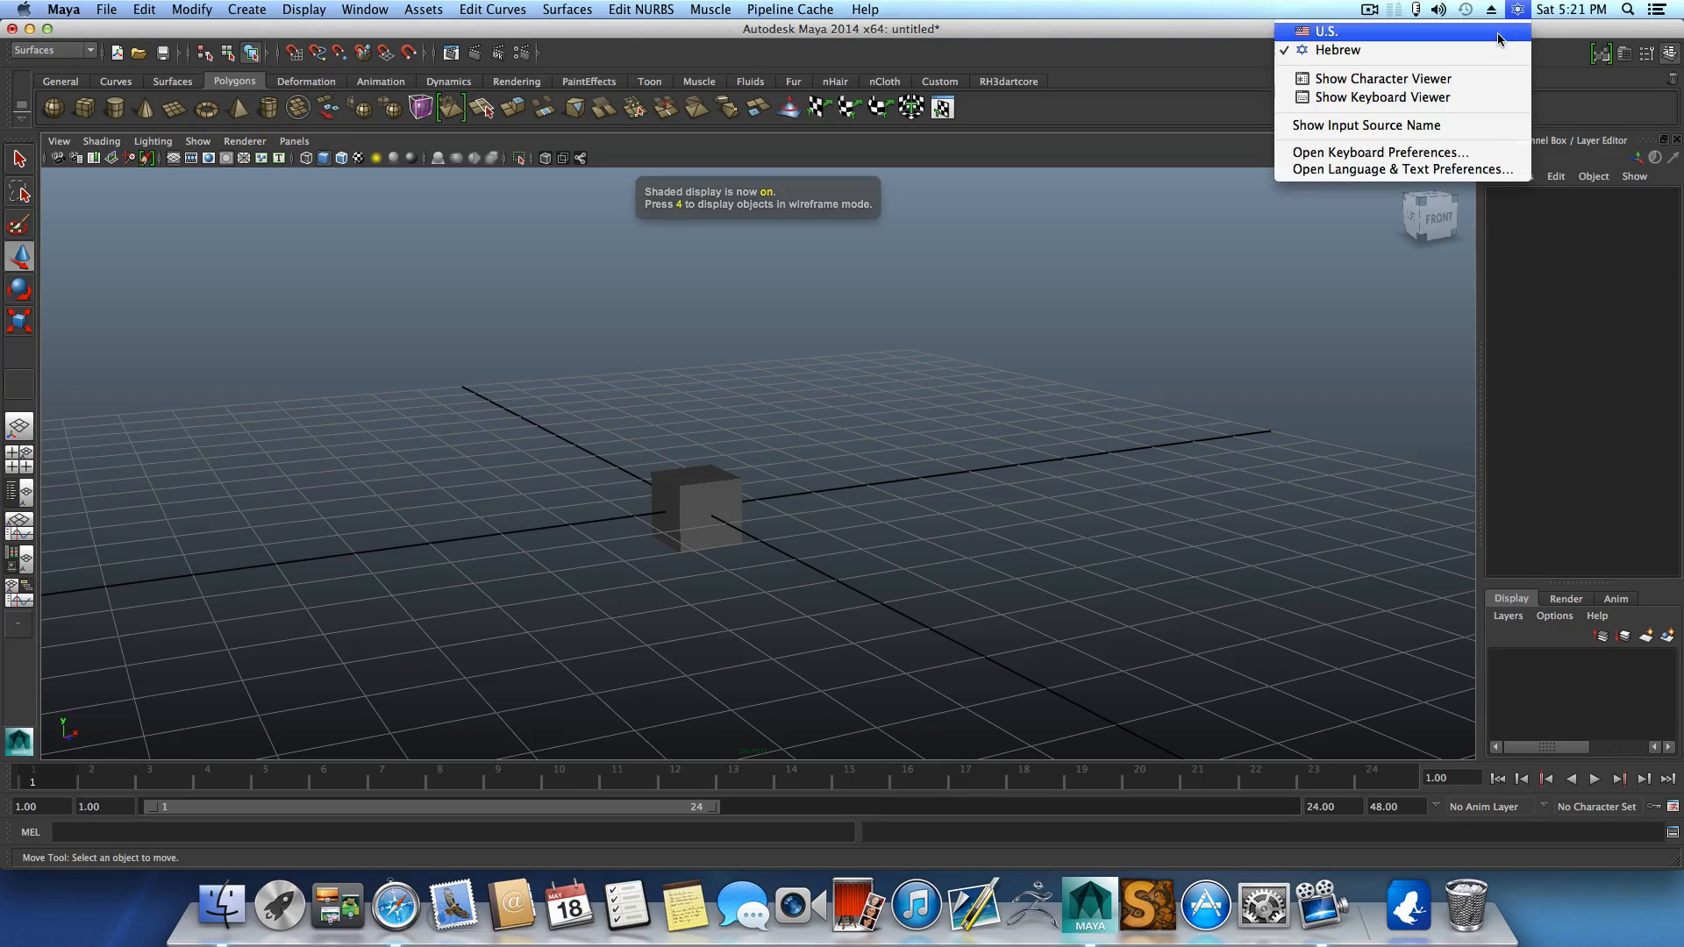
{"action": "left_click", "coordinate": [1499, 31]}
{"action": "left_click", "coordinate": [709, 502]}
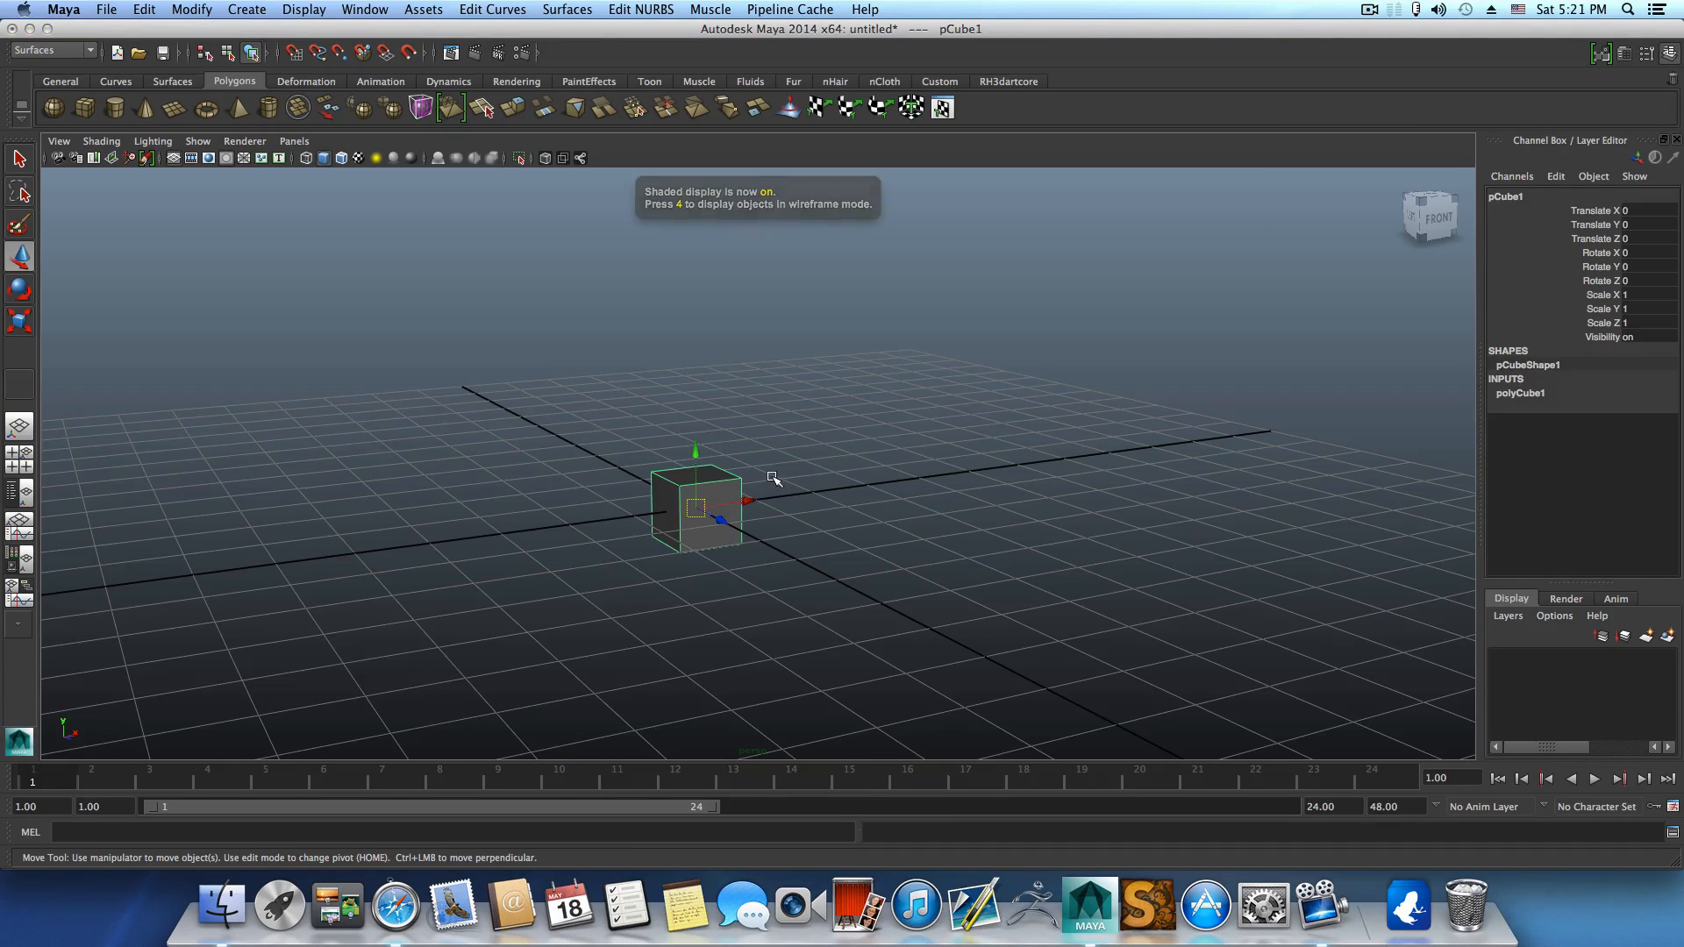
Stretch the cube along its Z axis into a long block with the Scale Tool.
{"action": "scroll", "coordinate": [755, 545], "scroll_direction": "up", "scroll_amount": 3}
{"action": "scroll", "coordinate": [717, 544], "scroll_direction": "up", "scroll_amount": 2}
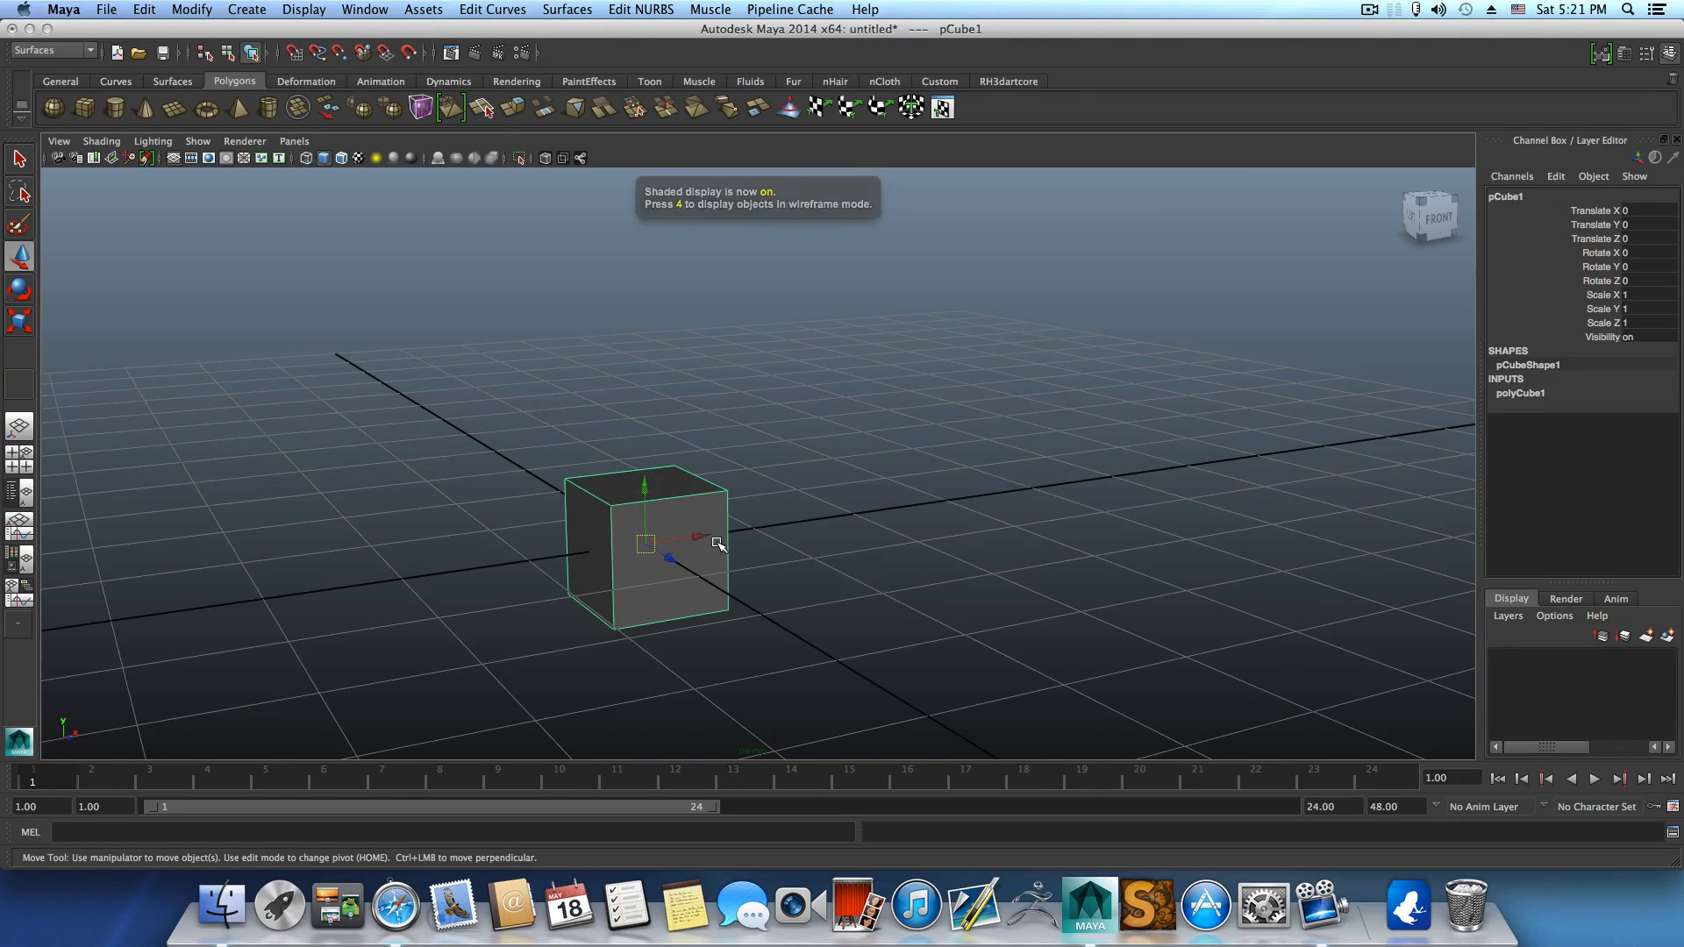
{"action": "left_click_drag", "start_coordinate": [688, 553], "coordinate": [974, 594], "text": "alt"}
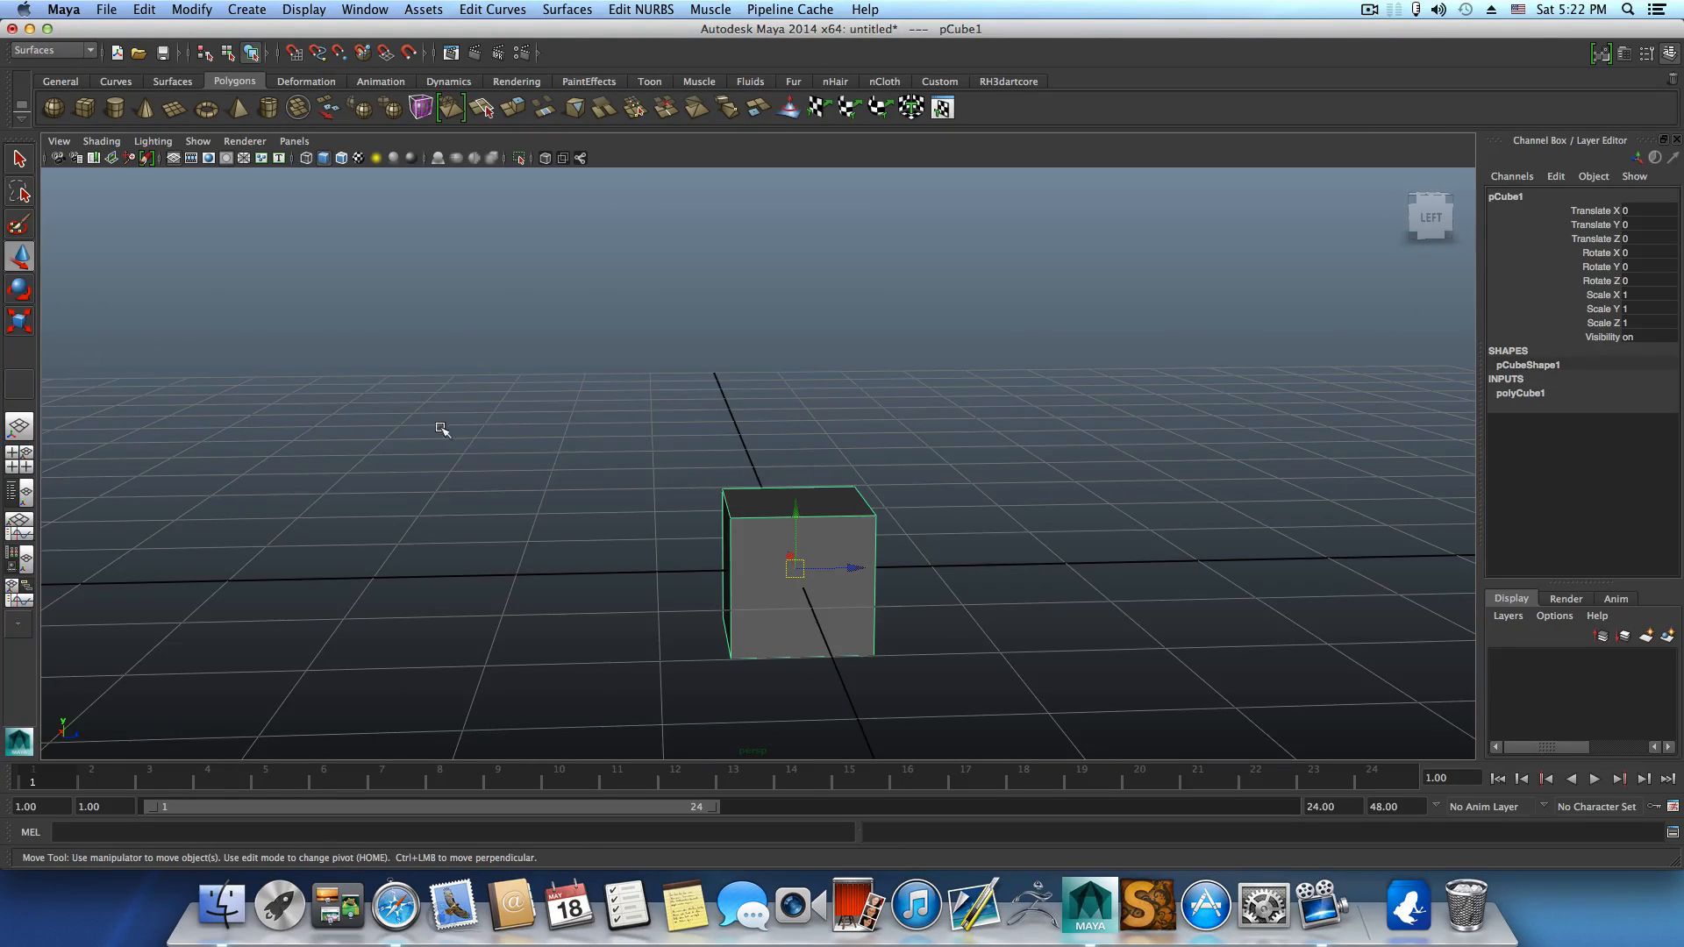
{"action": "key", "text": "r"}
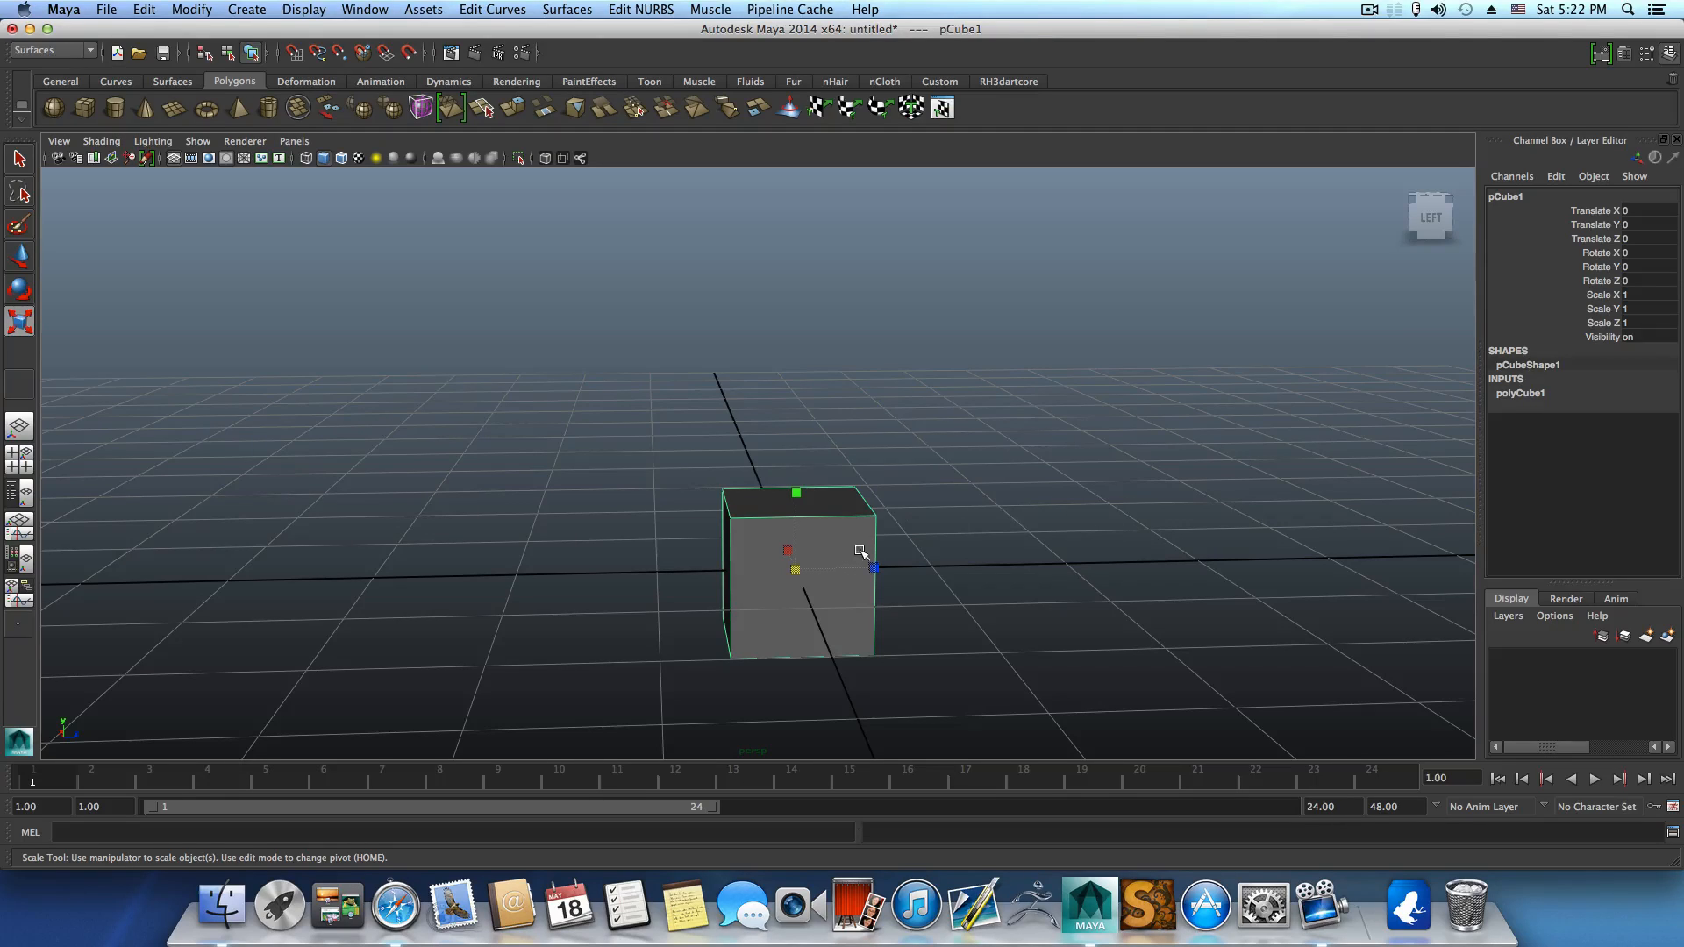
{"action": "left_click_drag", "start_coordinate": [874, 568], "coordinate": [1030, 579]}
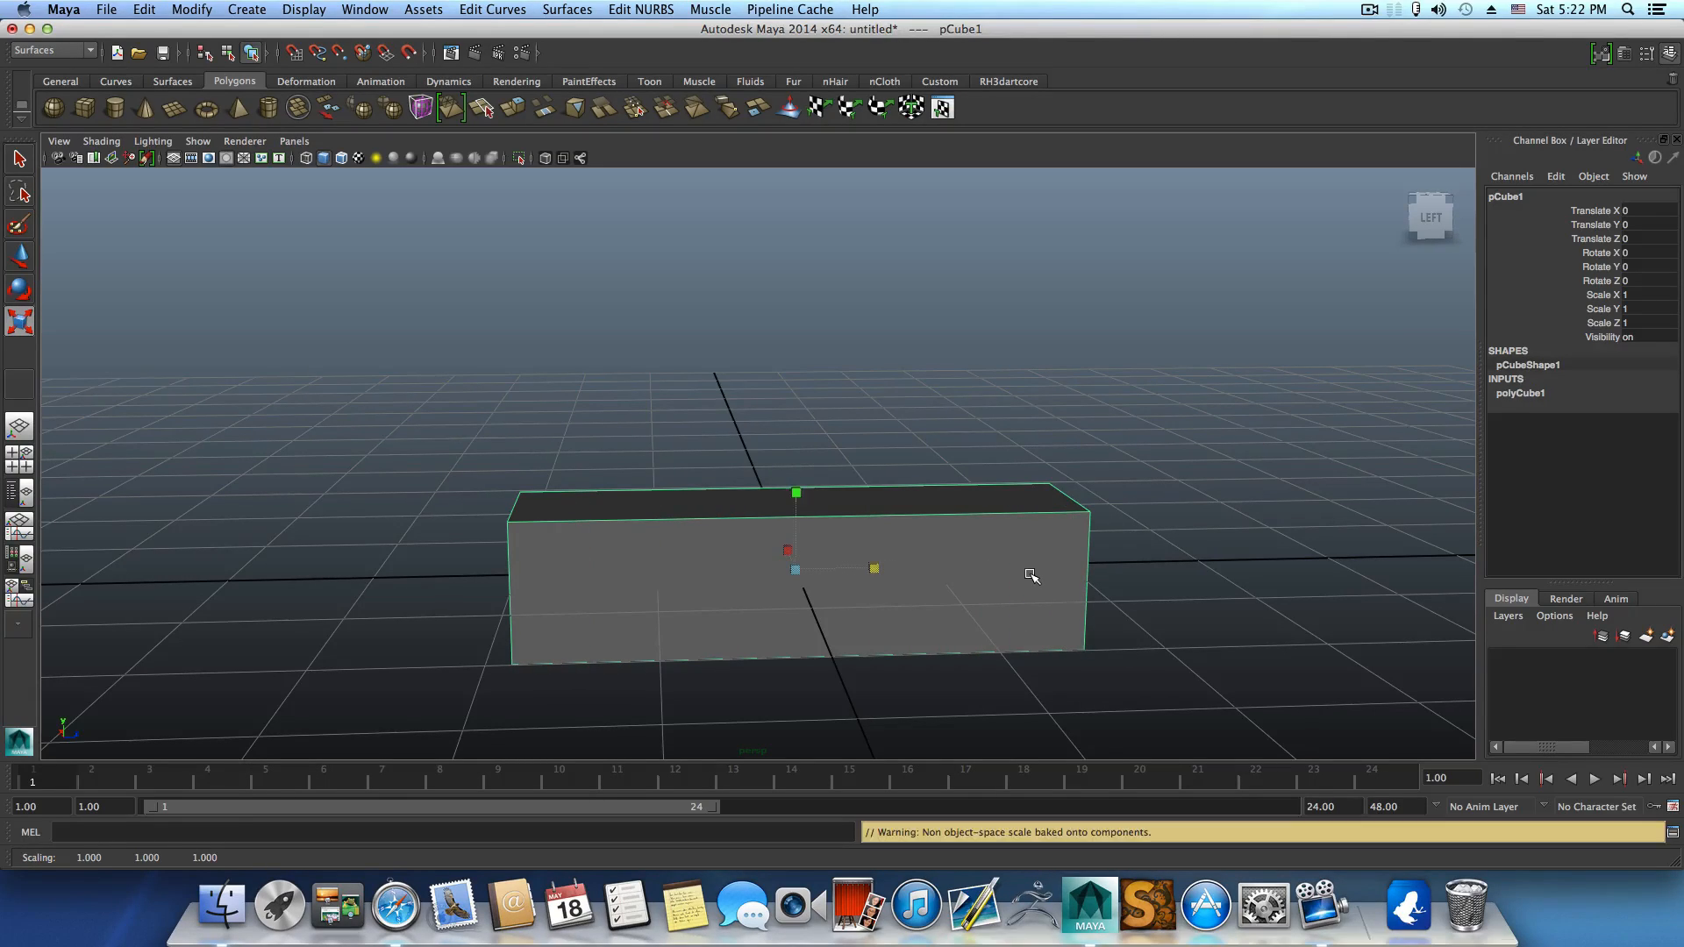
{"action": "left_click_drag", "start_coordinate": [874, 570], "coordinate": [823, 567]}
Reset the Scale Tool to its default settings and close its settings.
{"action": "double_click", "coordinate": [22, 317]}
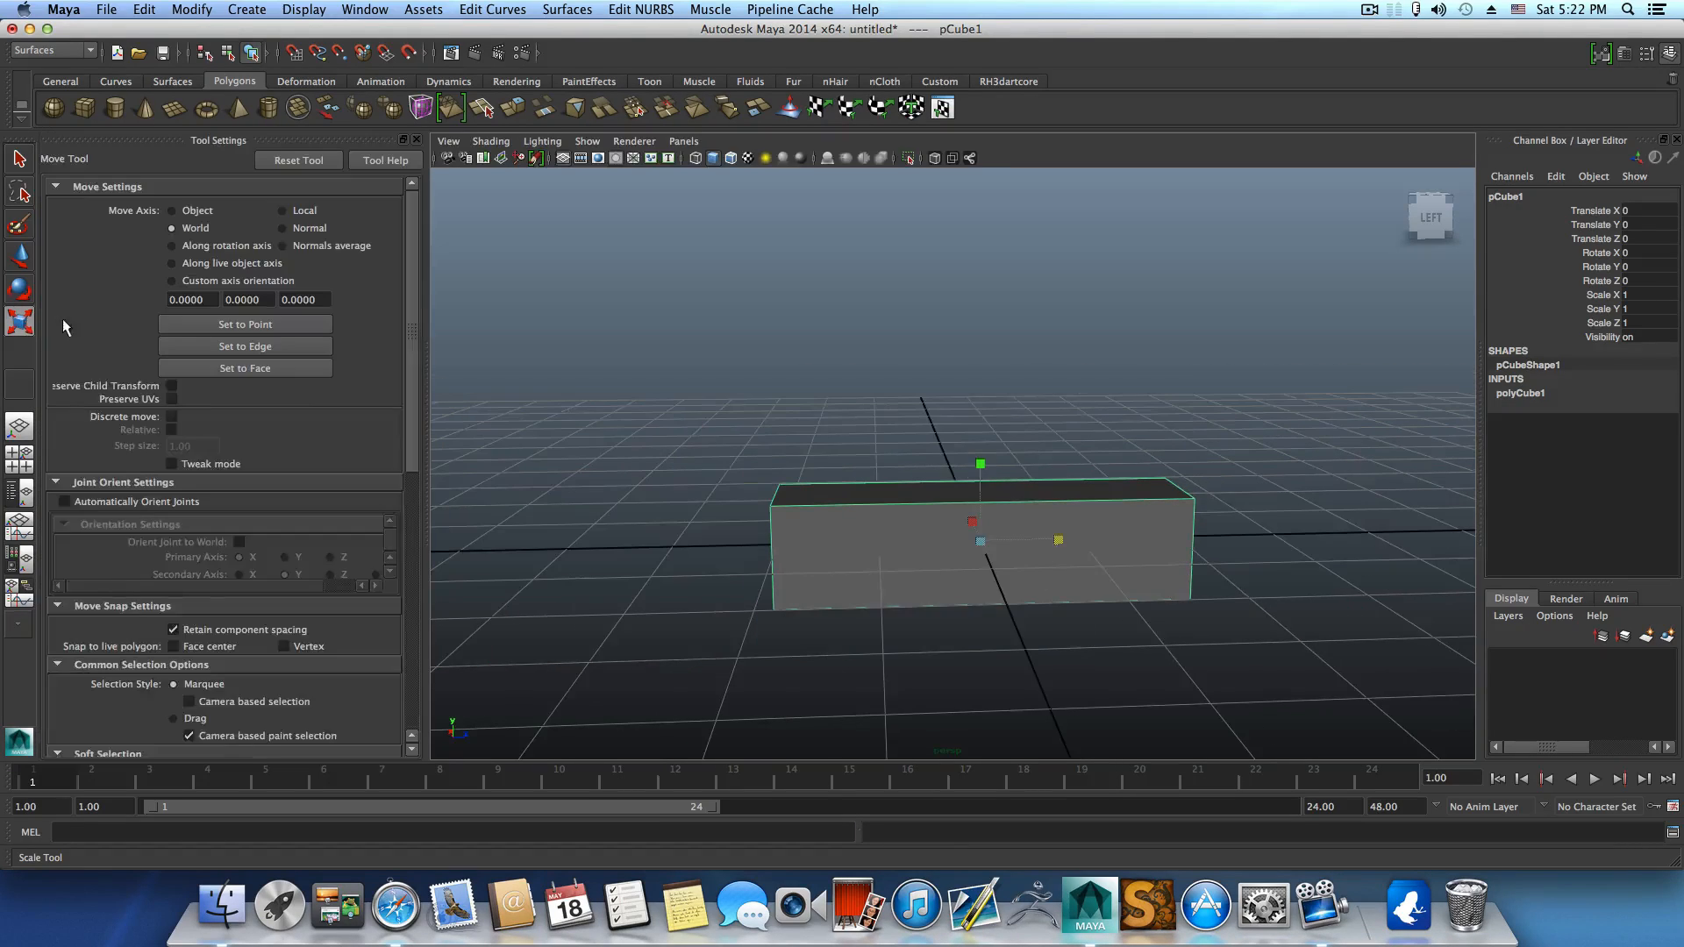
{"action": "left_click", "coordinate": [298, 160]}
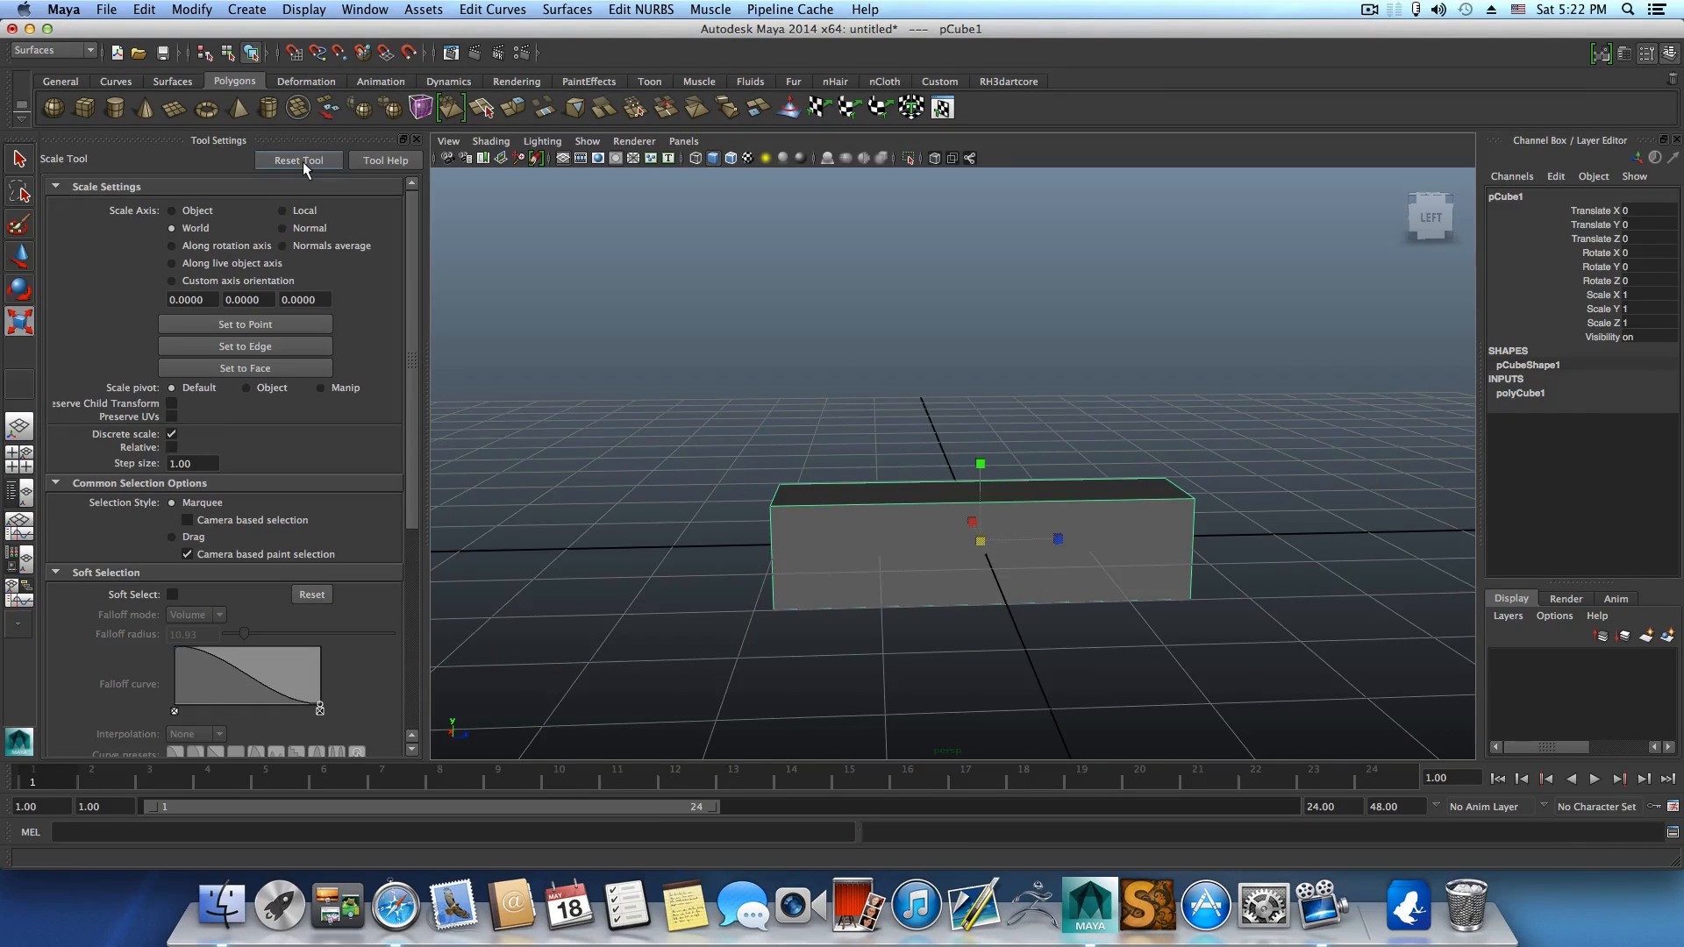
{"action": "left_click", "coordinate": [417, 139]}
Scale the block to about 1.487 in Z and about 2.047 in X.
{"action": "scroll", "coordinate": [954, 550], "scroll_direction": "down", "scroll_amount": 5}
{"action": "left_click_drag", "start_coordinate": [955, 550], "coordinate": [881, 571], "text": "alt"}
{"action": "left_click_drag", "start_coordinate": [881, 571], "coordinate": [699, 508], "text": "alt"}
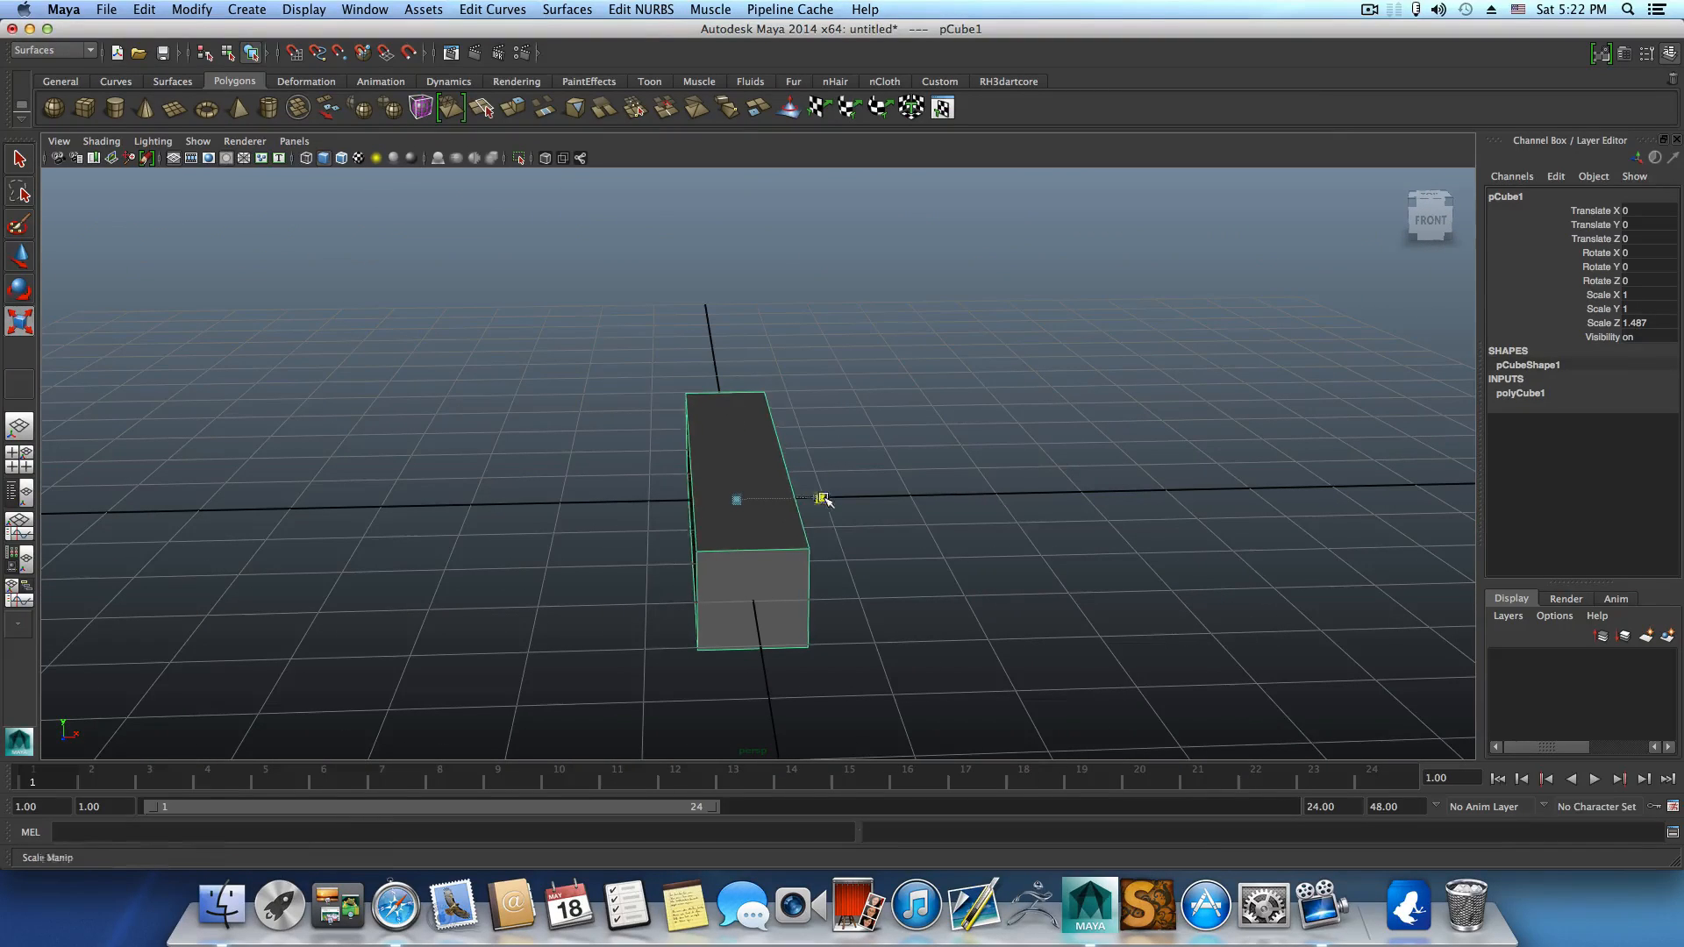
{"action": "left_click_drag", "start_coordinate": [824, 499], "coordinate": [900, 505]}
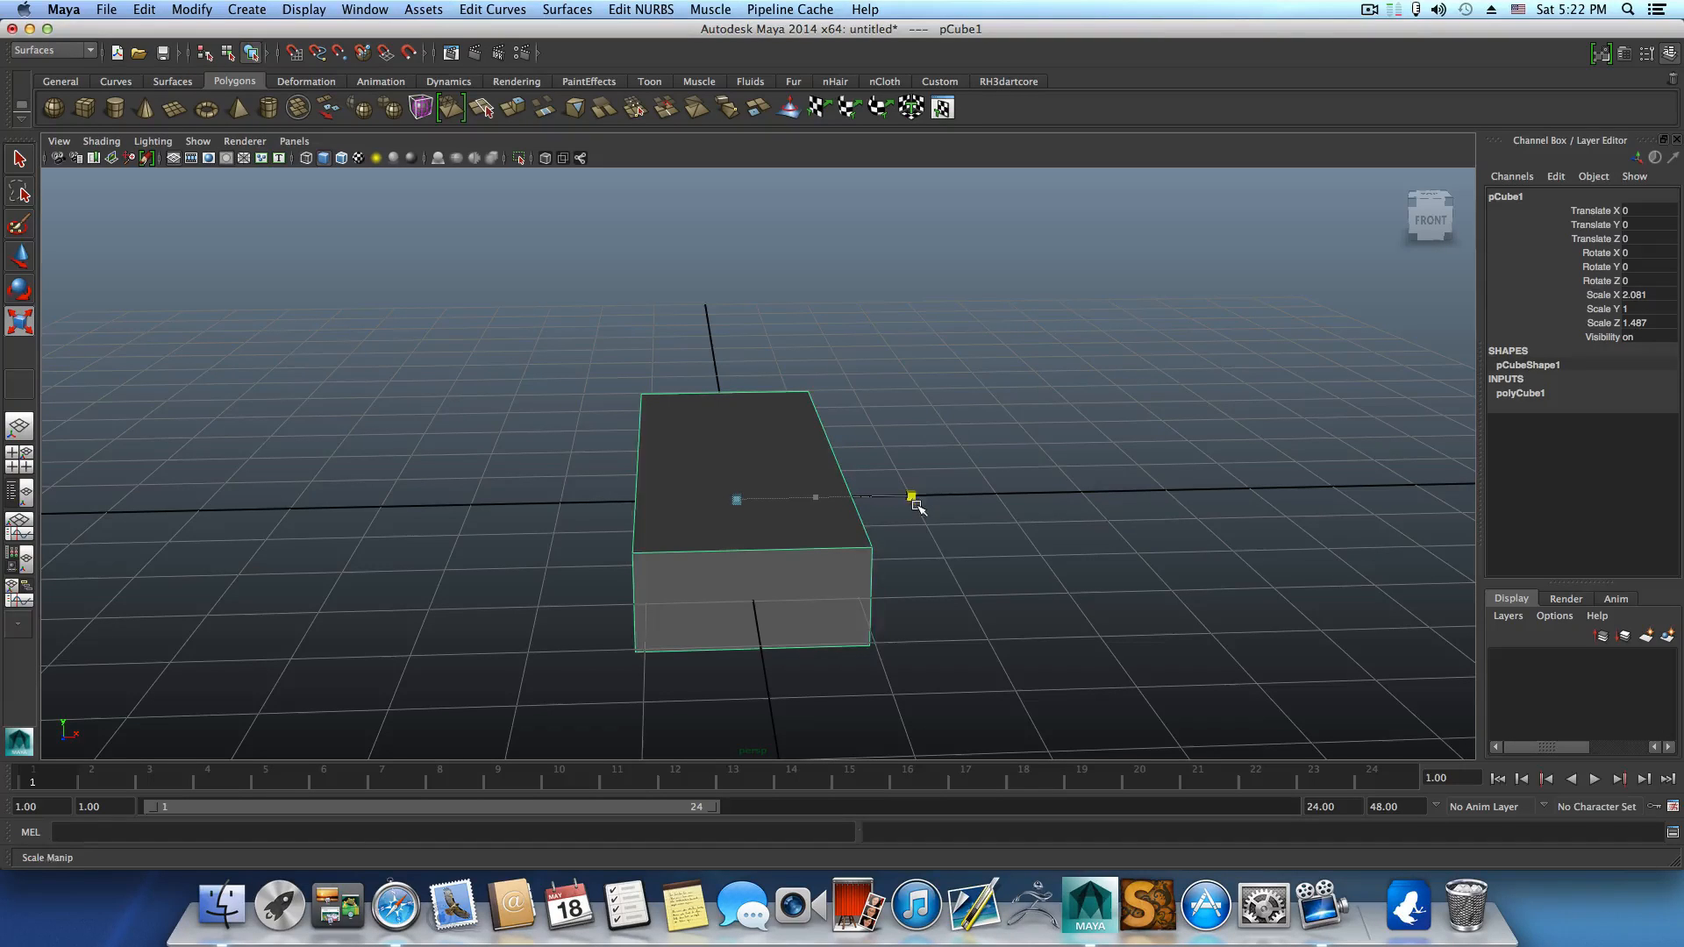
{"action": "left_click_drag", "start_coordinate": [901, 507], "coordinate": [839, 504]}
Insert a lengthwise edge loop close to one long side of the block with the Insert Edge Loop Tool.
{"action": "middle_click_drag", "start_coordinate": [797, 530], "coordinate": [824, 541], "text": "alt"}
{"action": "right_click_drag", "start_coordinate": [824, 541], "coordinate": [960, 554], "text": "alt"}
{"action": "left_click_drag", "start_coordinate": [843, 557], "coordinate": [847, 559], "text": "alt"}
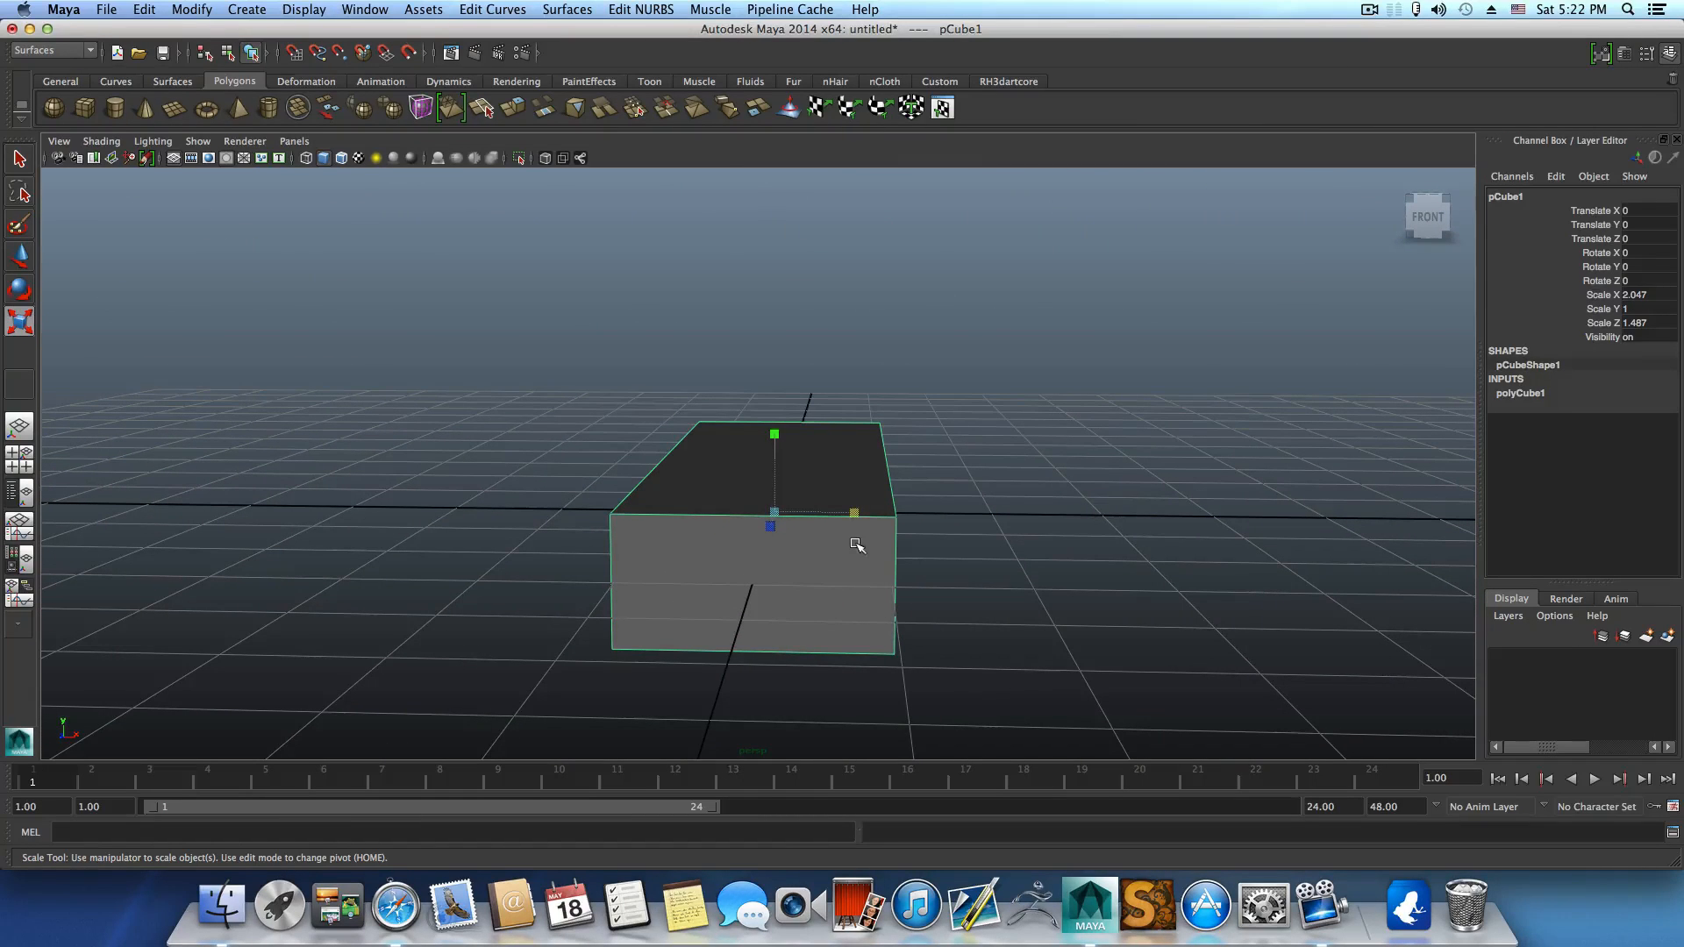
{"action": "right_click_drag", "start_coordinate": [857, 546], "coordinate": [795, 568], "text": "shift"}
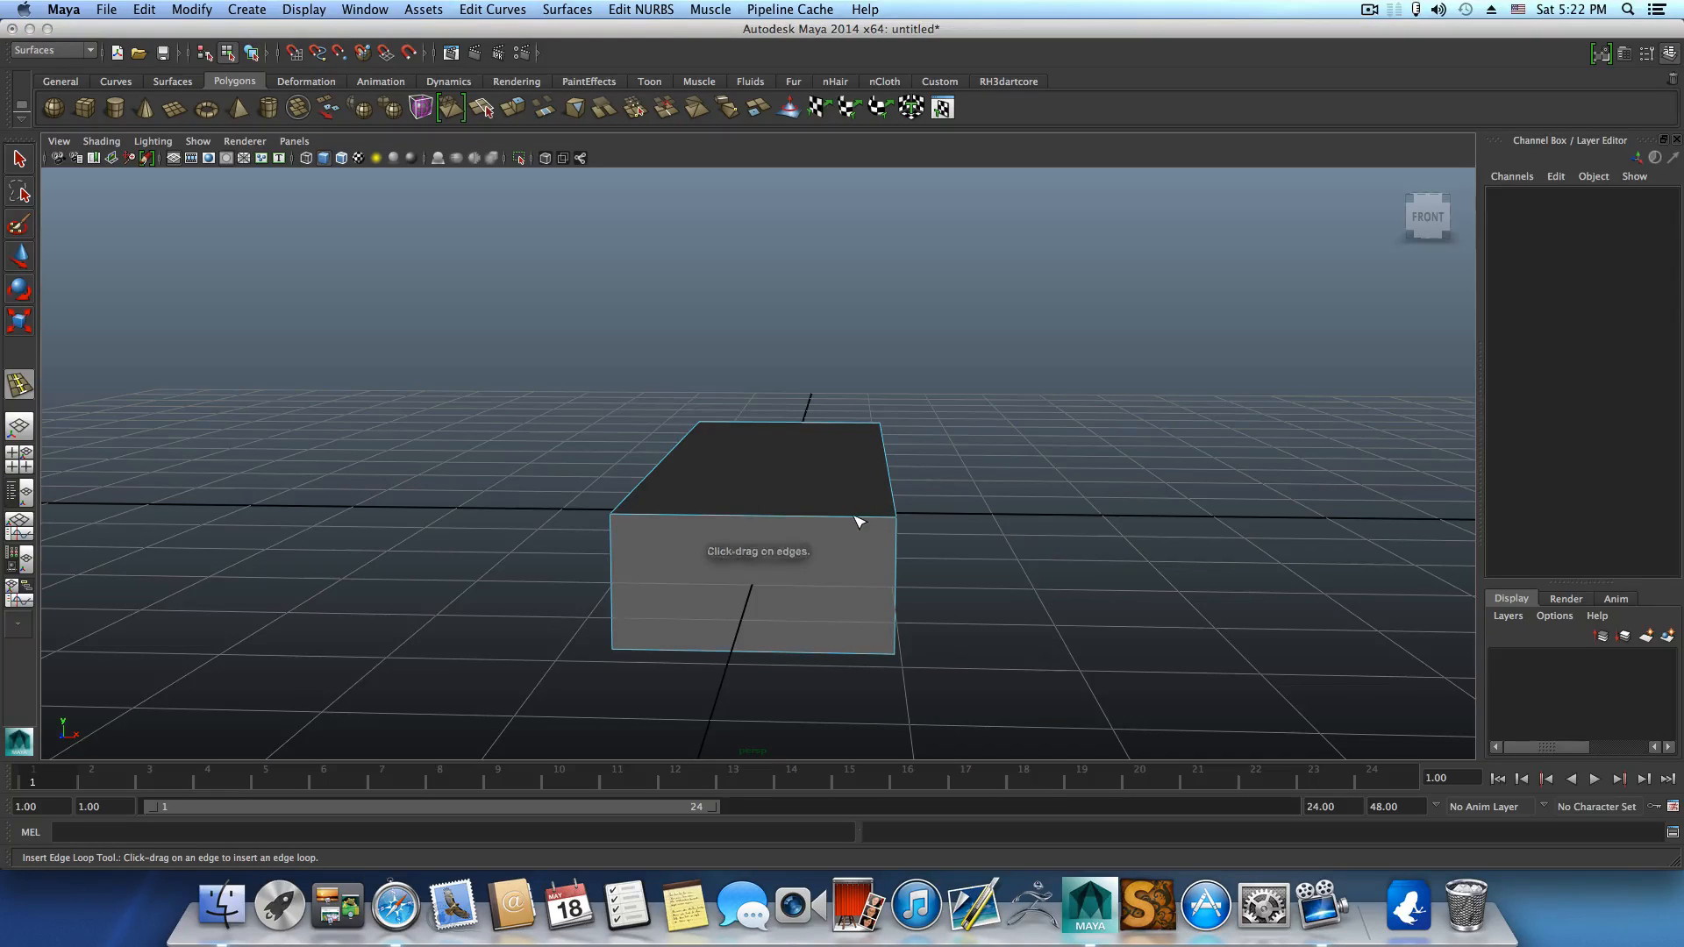
{"action": "left_click_drag", "start_coordinate": [855, 517], "coordinate": [941, 548]}
Select the long top edge opposite the new loop and split its edge ring across the middle of the block.
{"action": "right_click_drag", "start_coordinate": [811, 469], "coordinate": [818, 436]}
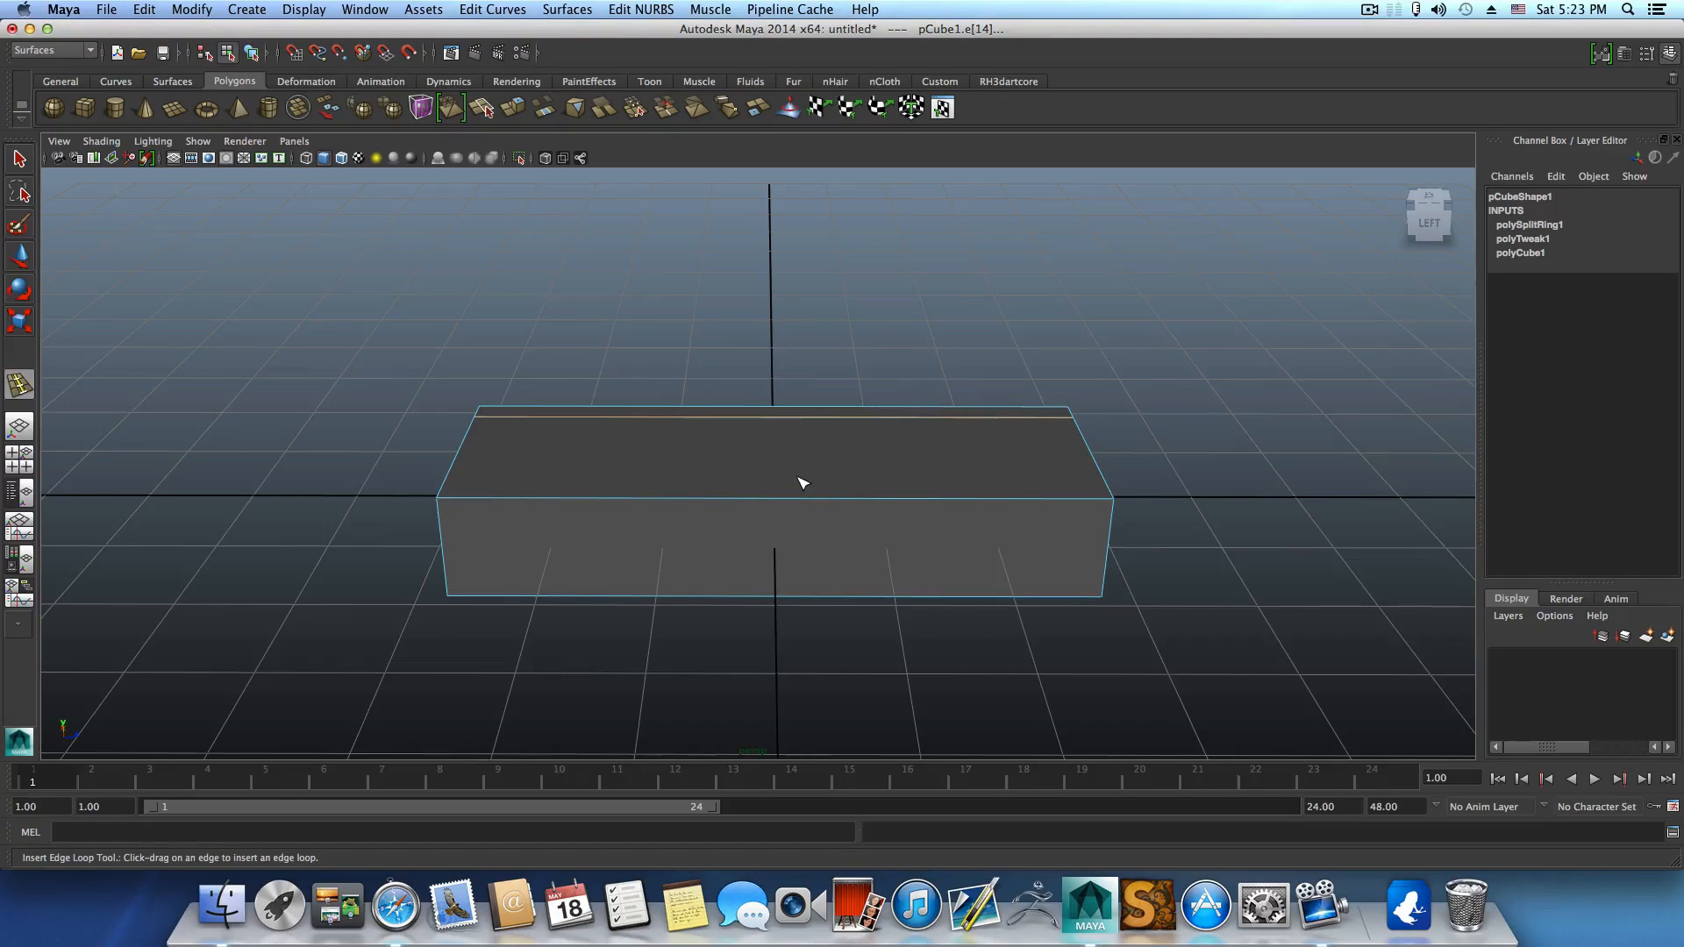
{"action": "key", "text": "q"}
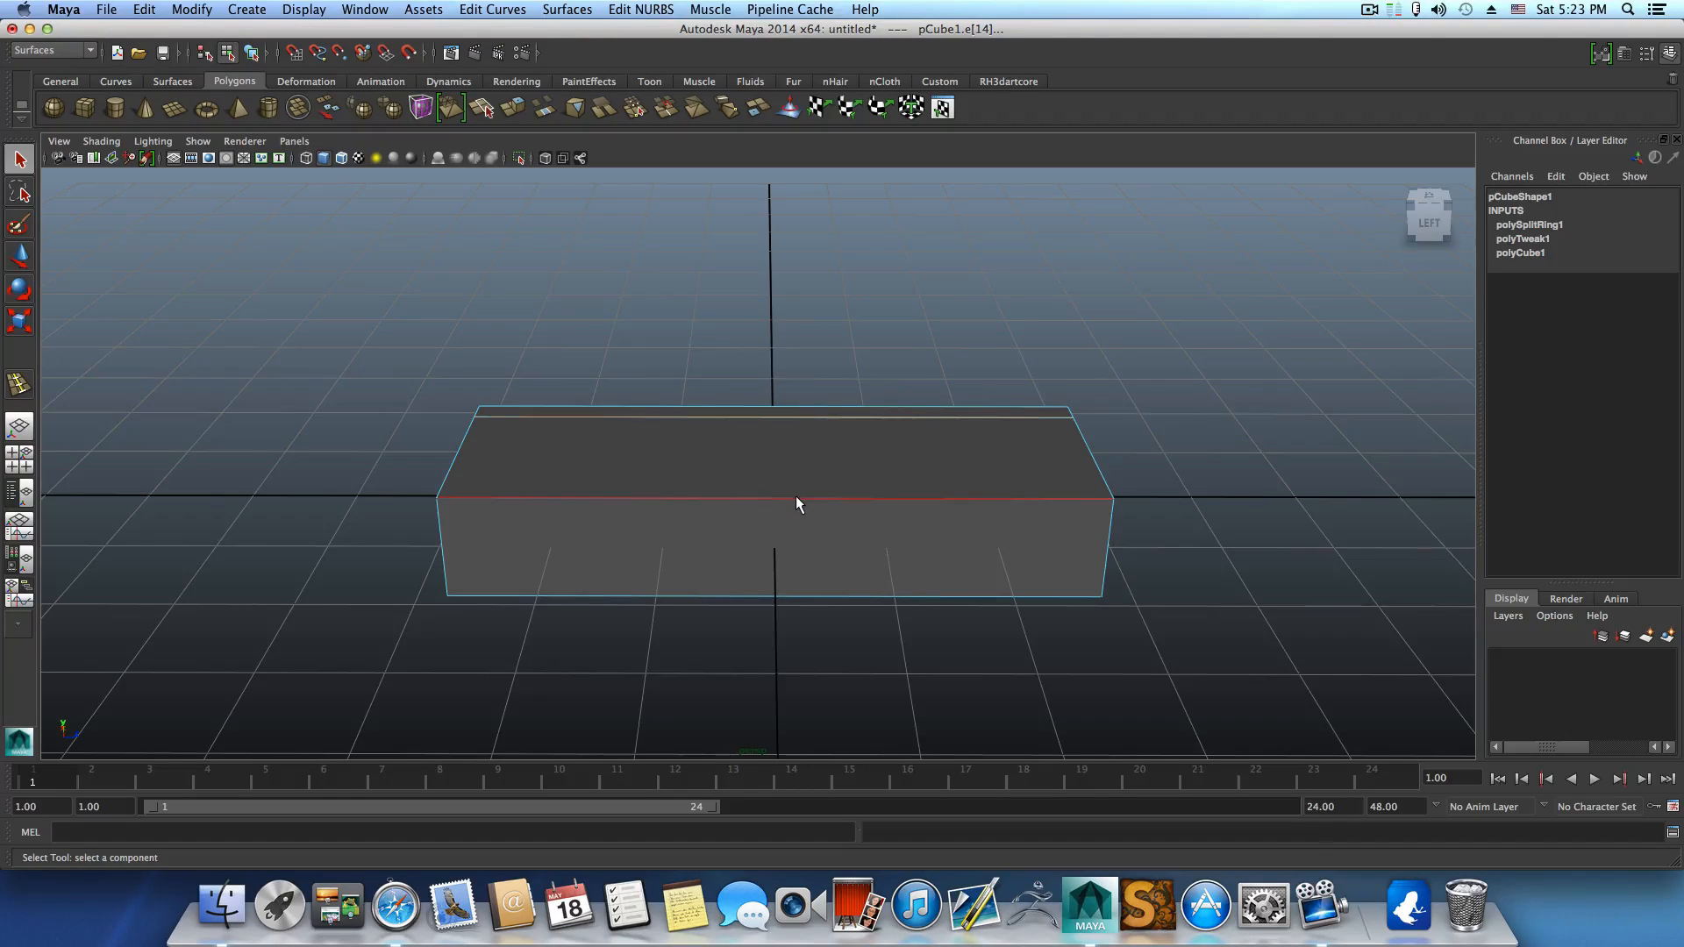
{"action": "left_click", "coordinate": [797, 499]}
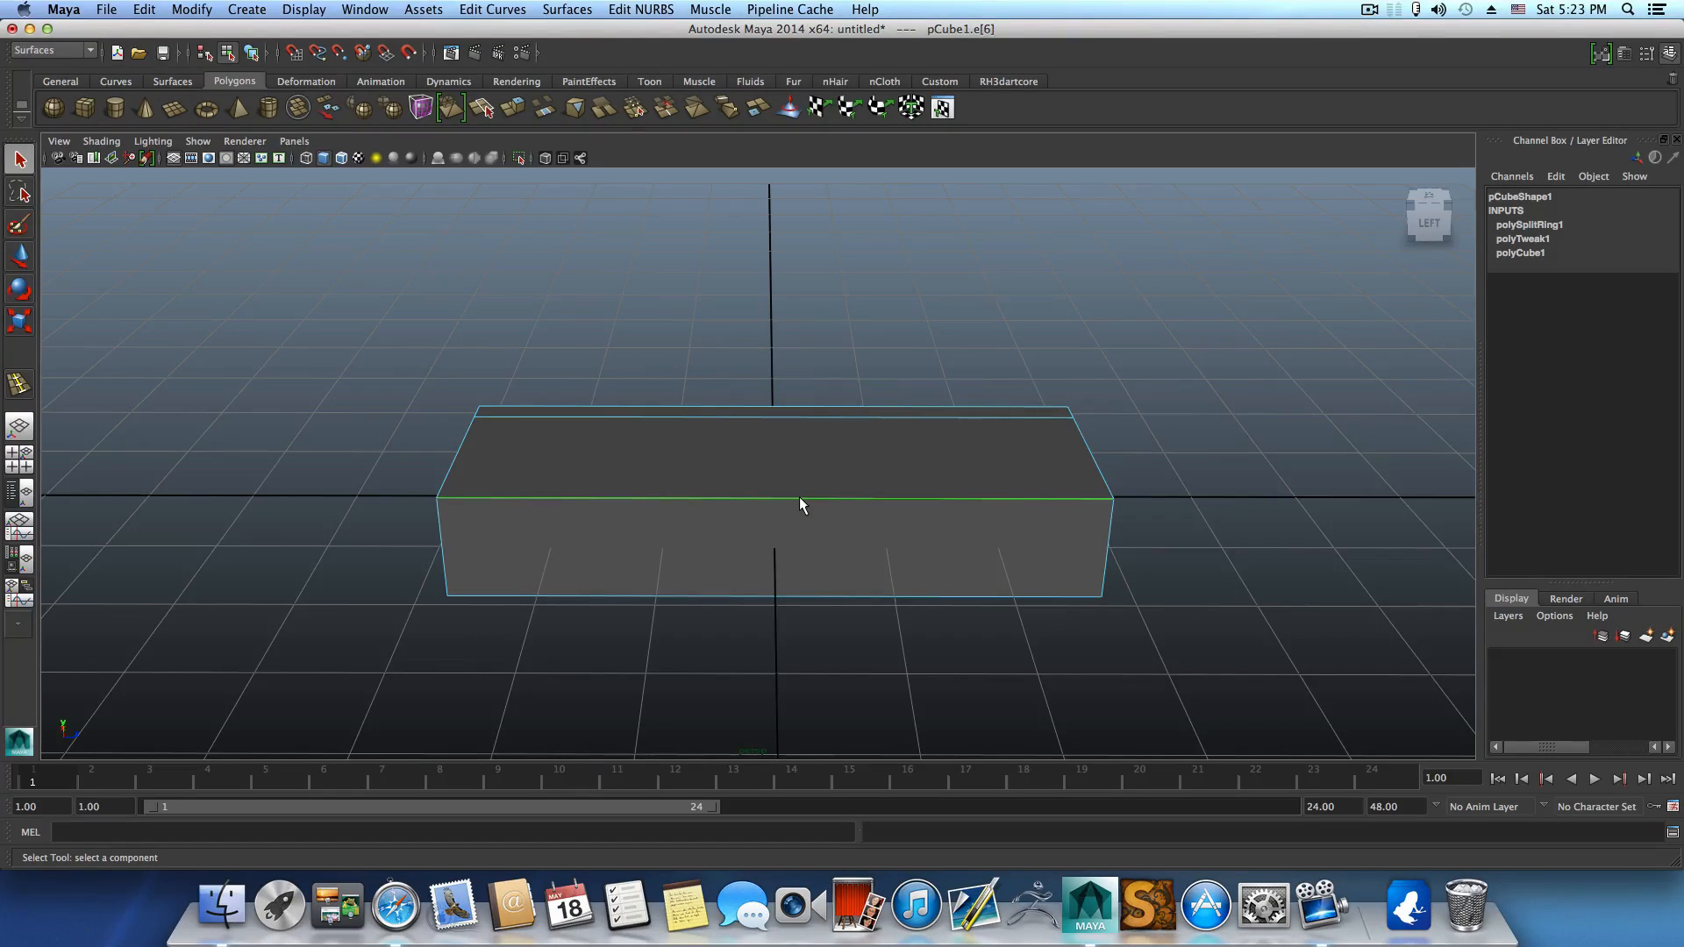
{"action": "right_click_drag", "start_coordinate": [798, 497], "coordinate": [835, 533], "text": "ctrl"}
Offset the middle edge loop with the Offset Edge Loop Tool, placing a new loop near each short end of the block.
{"action": "left_click_drag", "start_coordinate": [833, 530], "coordinate": [683, 409], "text": "alt"}
{"action": "left_click_drag", "start_coordinate": [781, 530], "coordinate": [676, 150], "text": "alt"}
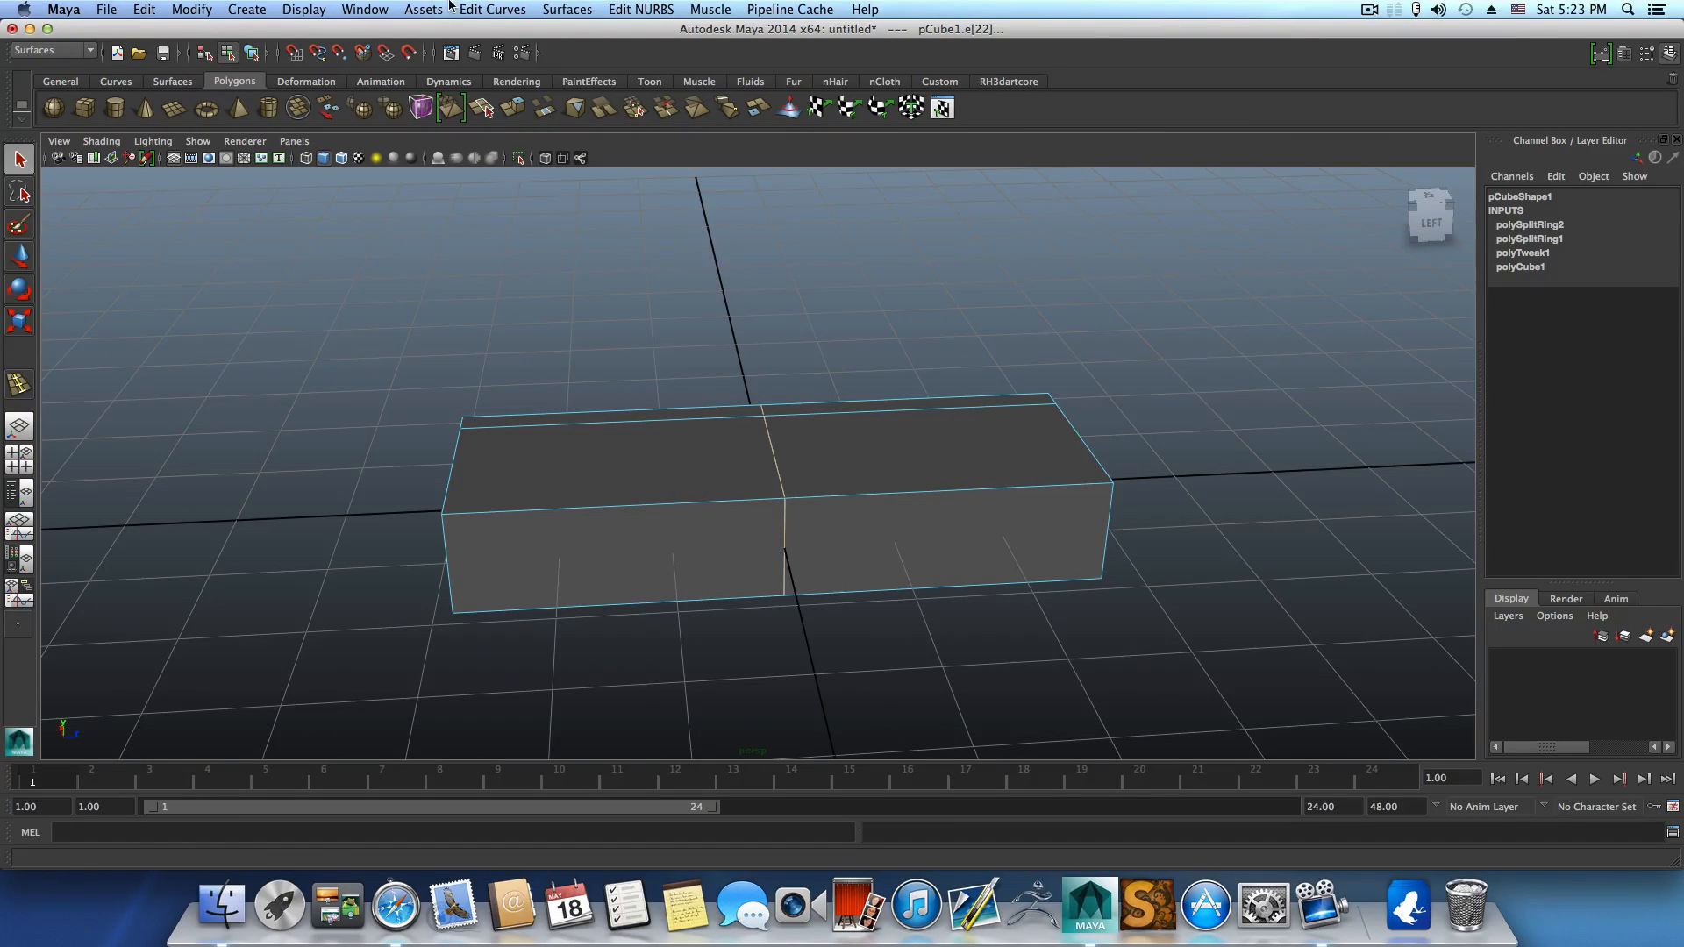
{"action": "left_click", "coordinate": [71, 48]}
{"action": "left_click", "coordinate": [34, 78]}
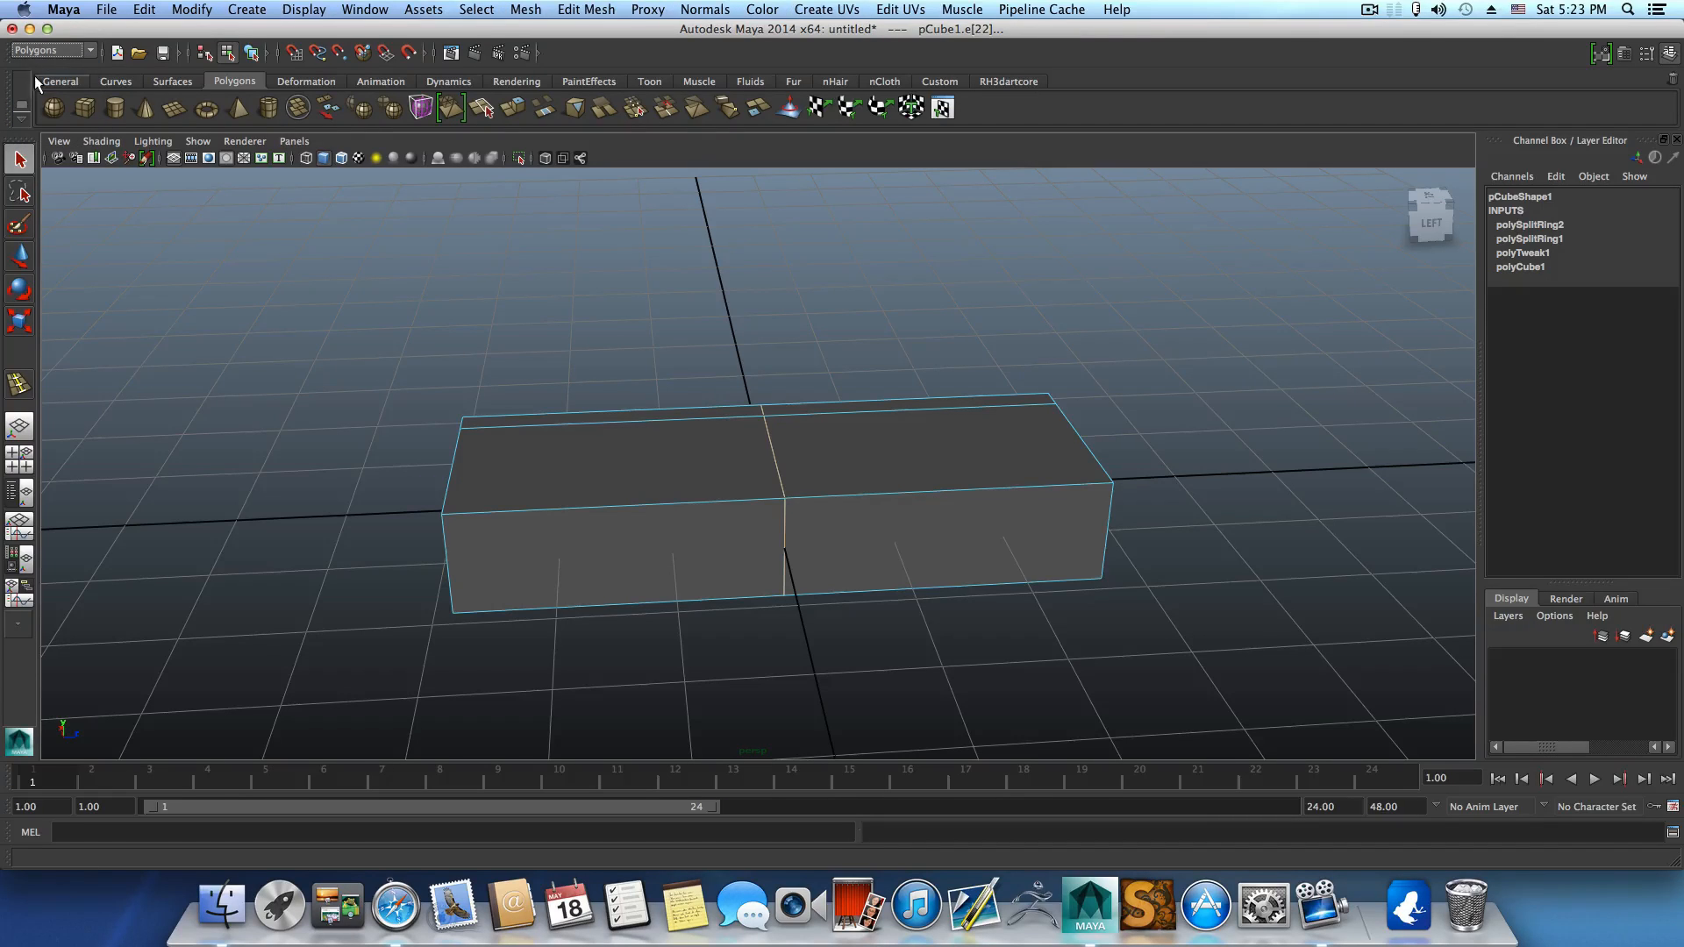
{"action": "left_click", "coordinate": [609, 11]}
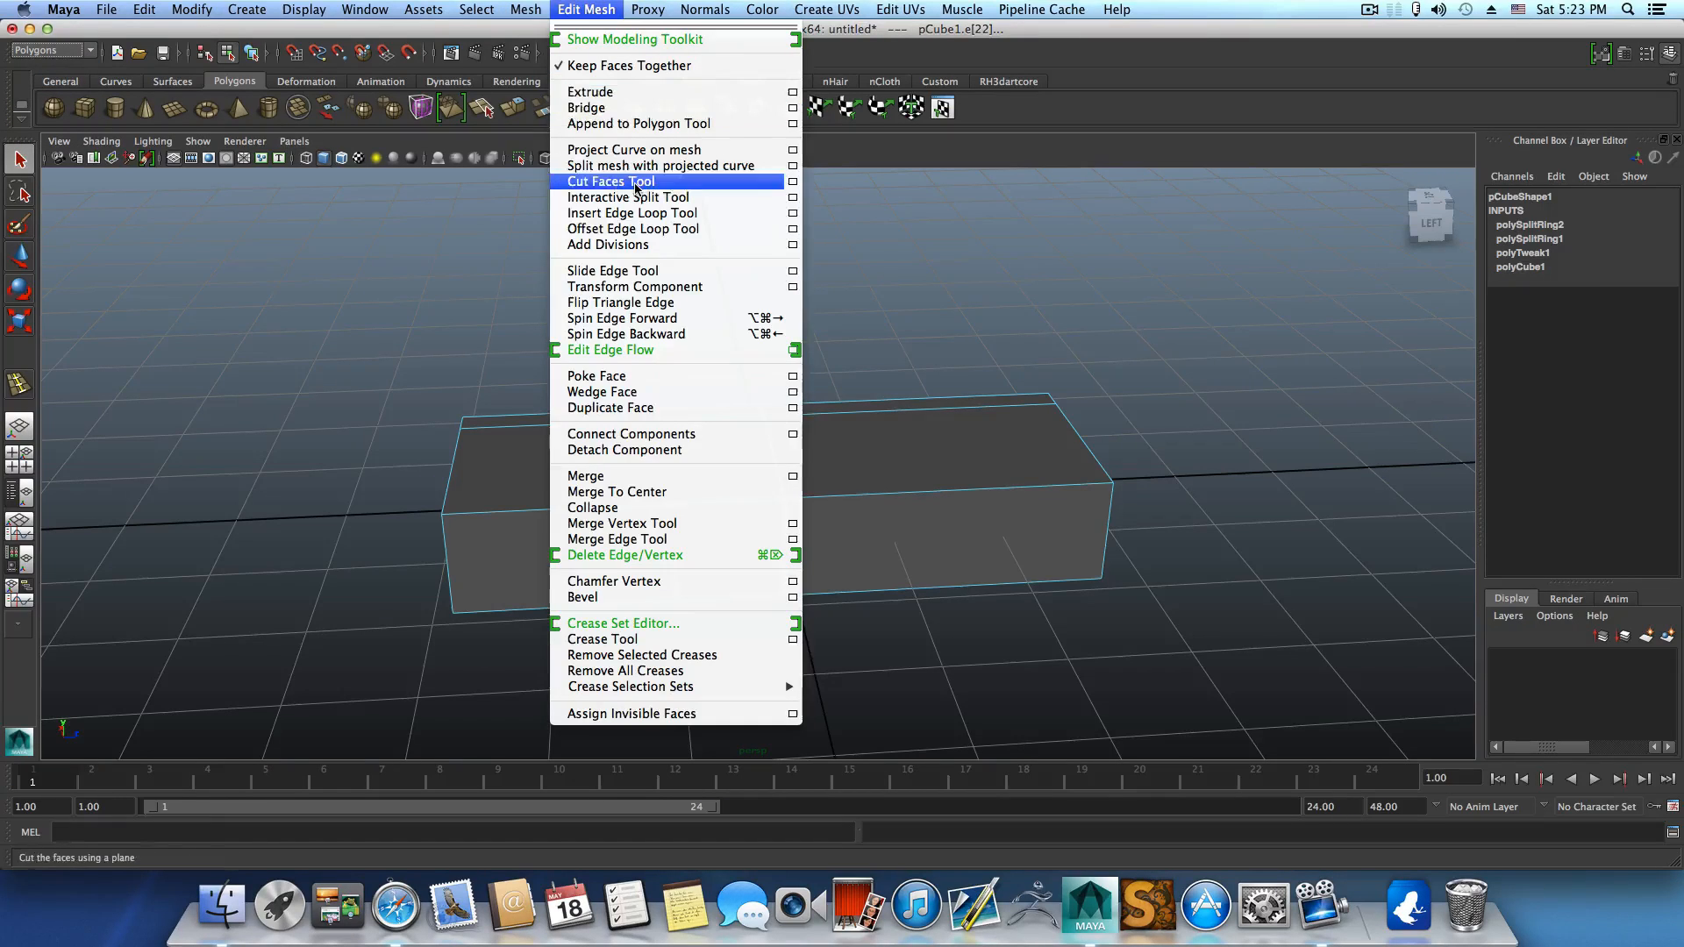
{"action": "left_click", "coordinate": [646, 230]}
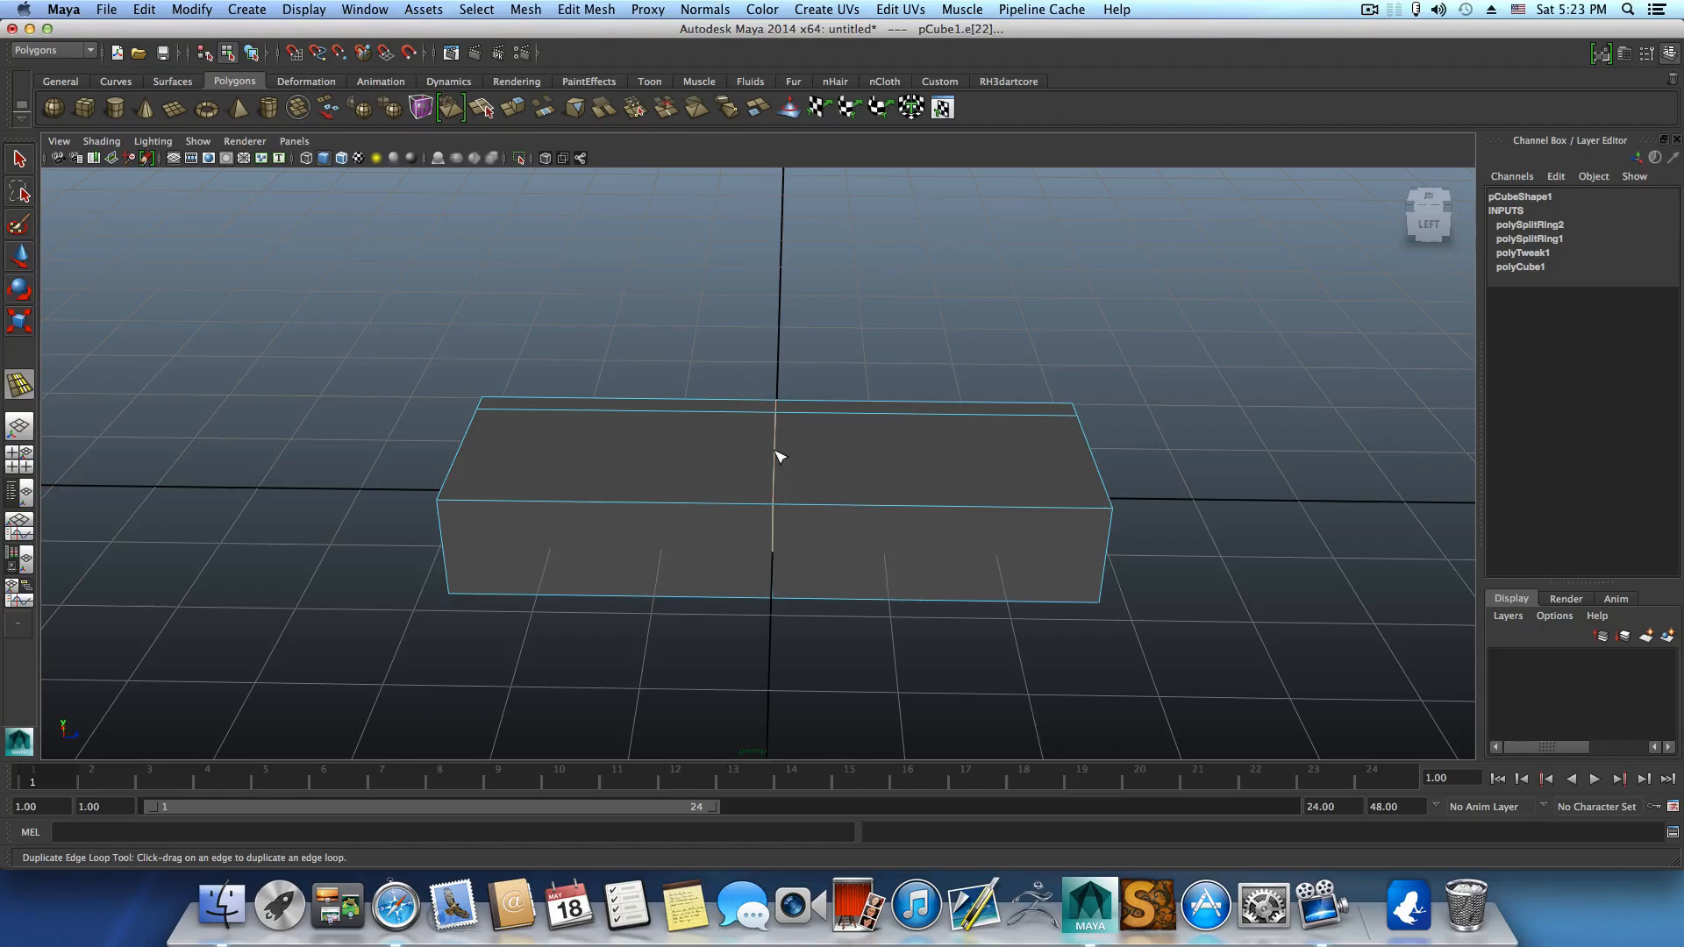
{"action": "mouse_move", "coordinate": [779, 455]}
{"action": "left_mouse_down"}
{"action": "mouse_move", "coordinate": [781, 492]}
{"action": "mouse_move", "coordinate": [785, 448]}
{"action": "left_mouse_up"}
{"action": "left_click_drag", "start_coordinate": [772, 498], "coordinate": [771, 447]}
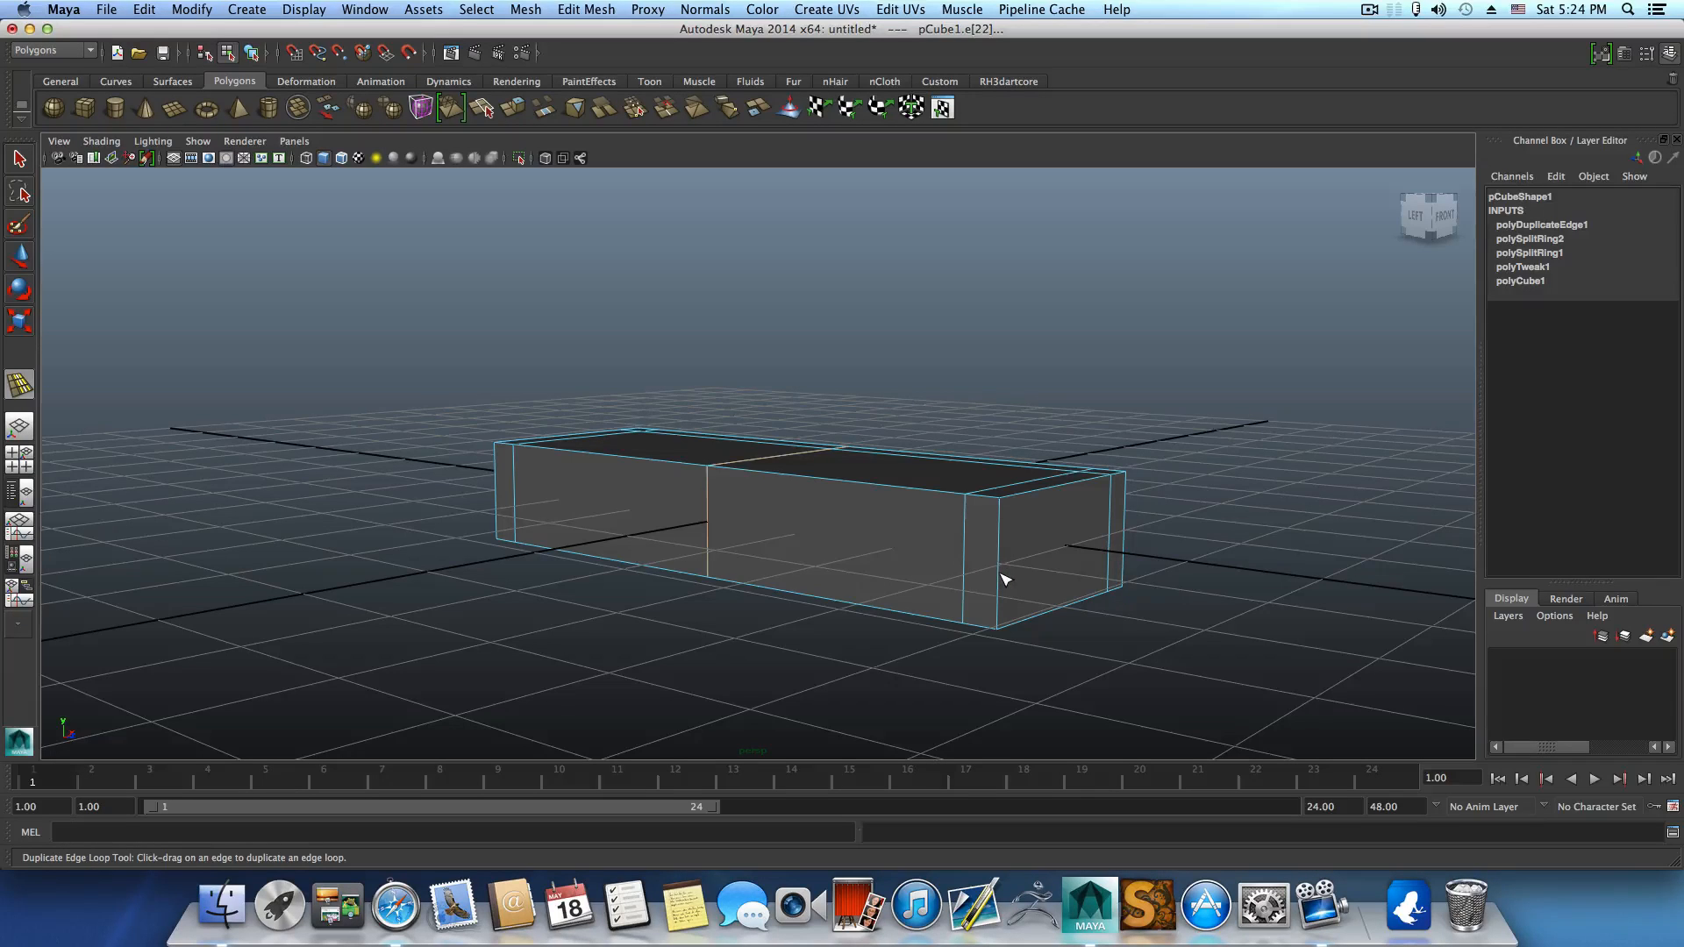
Select all the narrow top faces in the strip along one long side of the block, including both end faces.
{"action": "left_click_drag", "start_coordinate": [882, 562], "coordinate": [820, 492], "text": "alt"}
{"action": "right_click_drag", "start_coordinate": [812, 461], "coordinate": [816, 505]}
{"action": "left_click", "coordinate": [11, 161]}
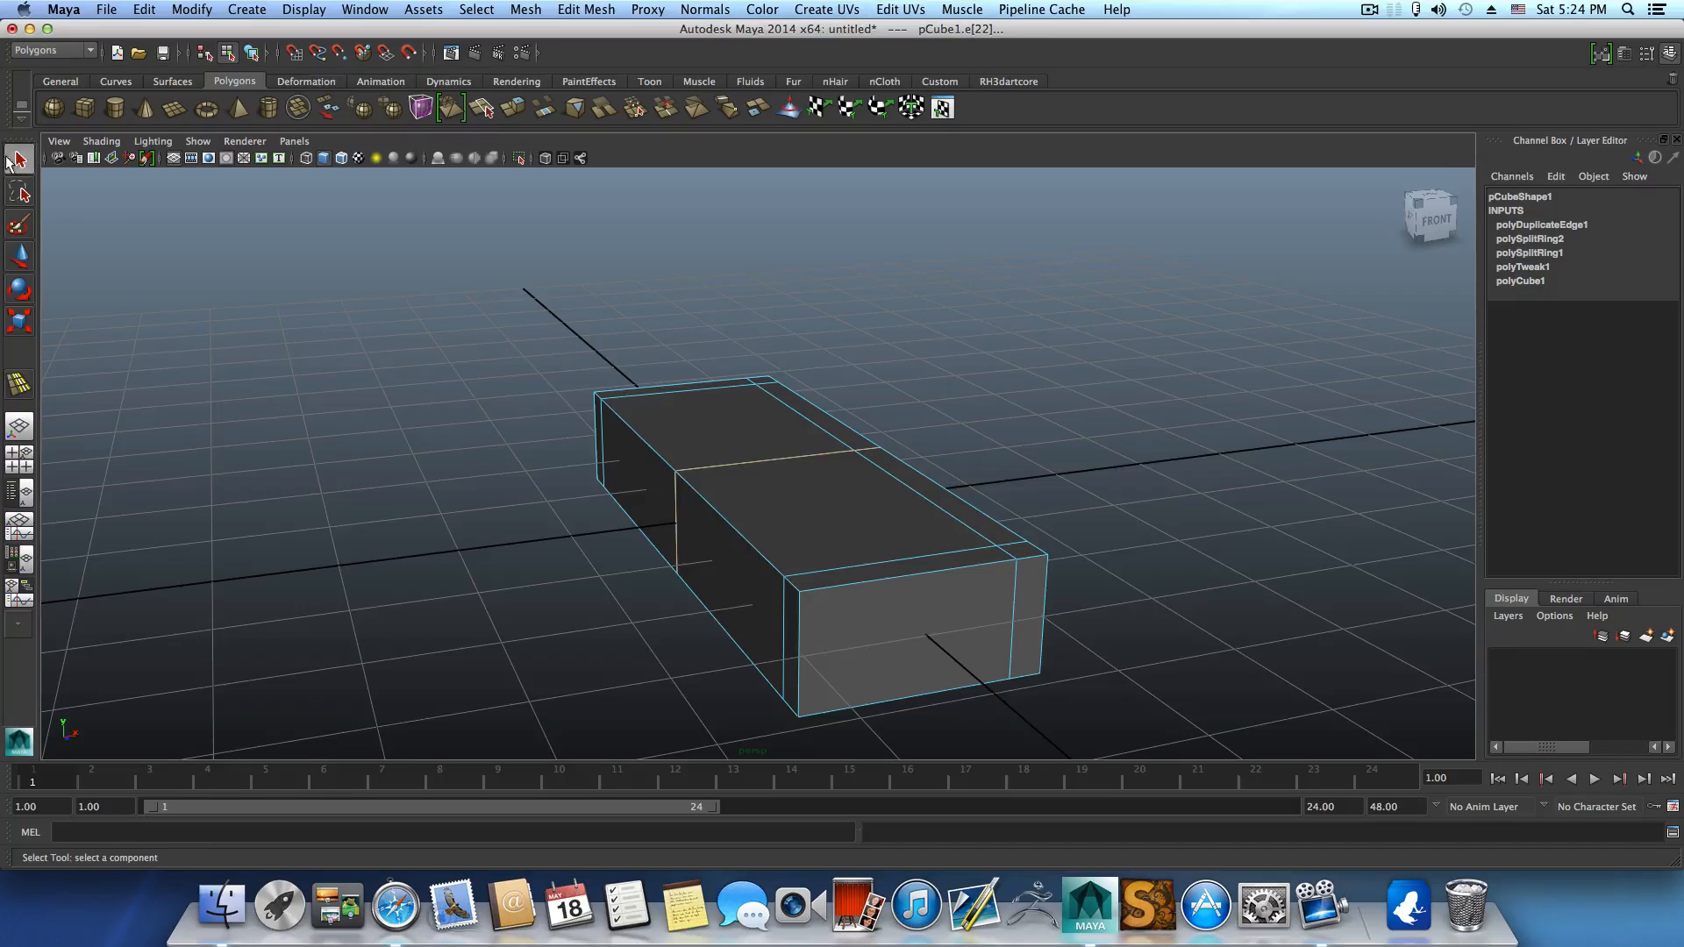
{"action": "left_click", "coordinate": [952, 507]}
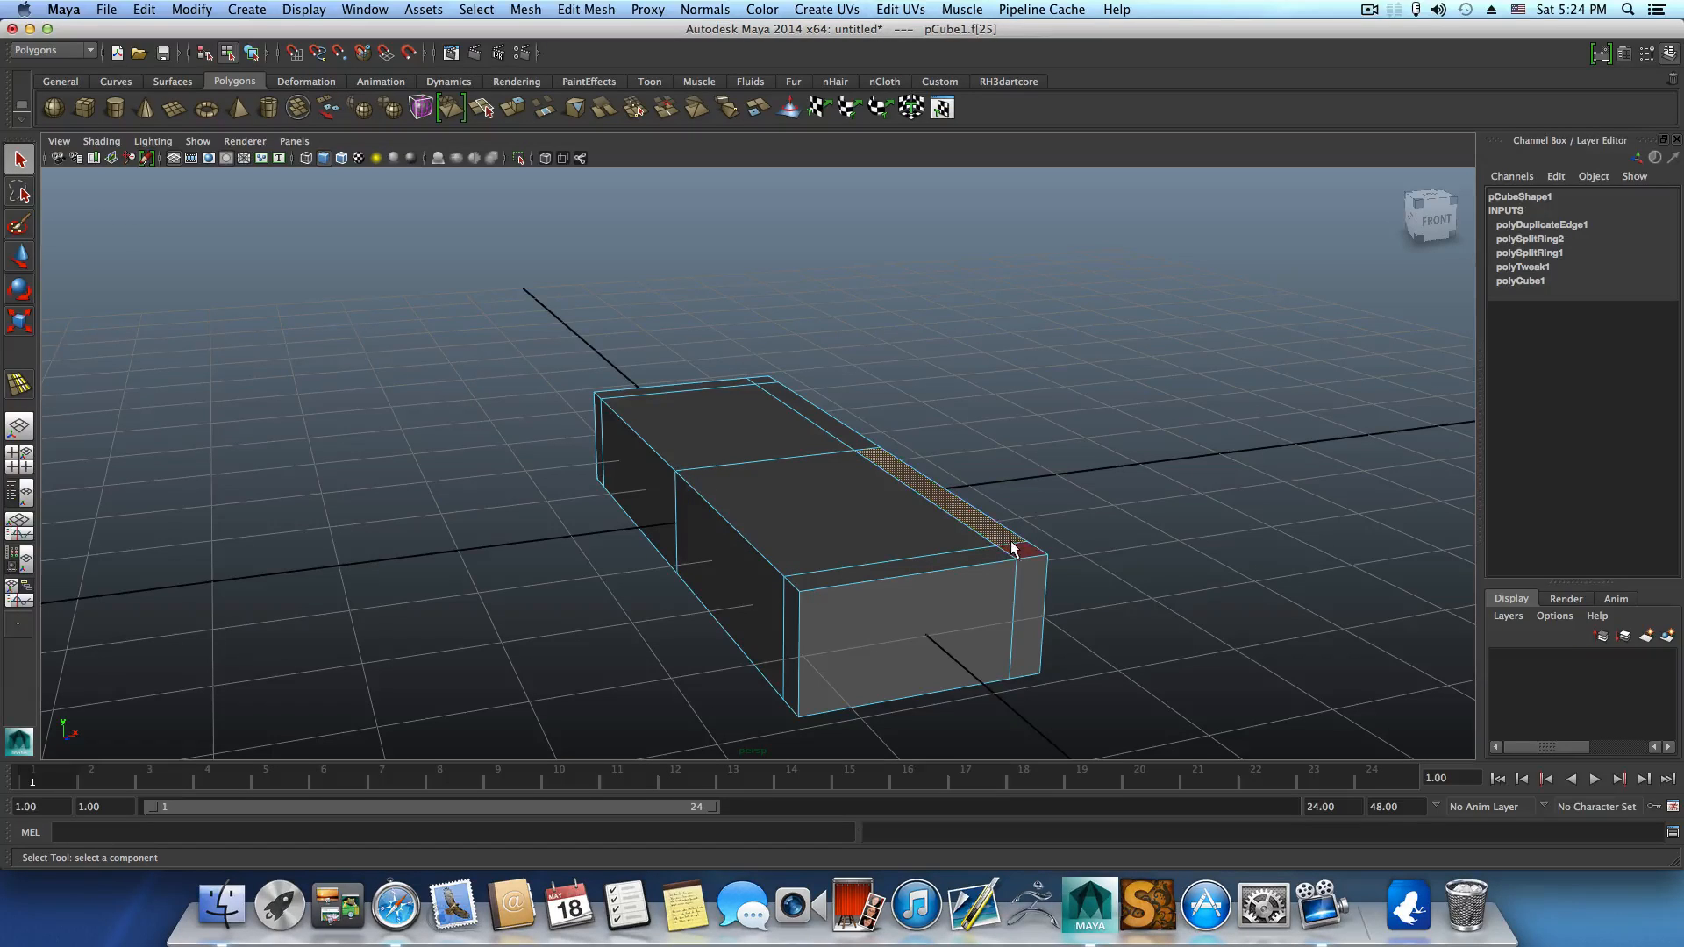
{"action": "left_click", "coordinate": [1013, 545], "text": "shift"}
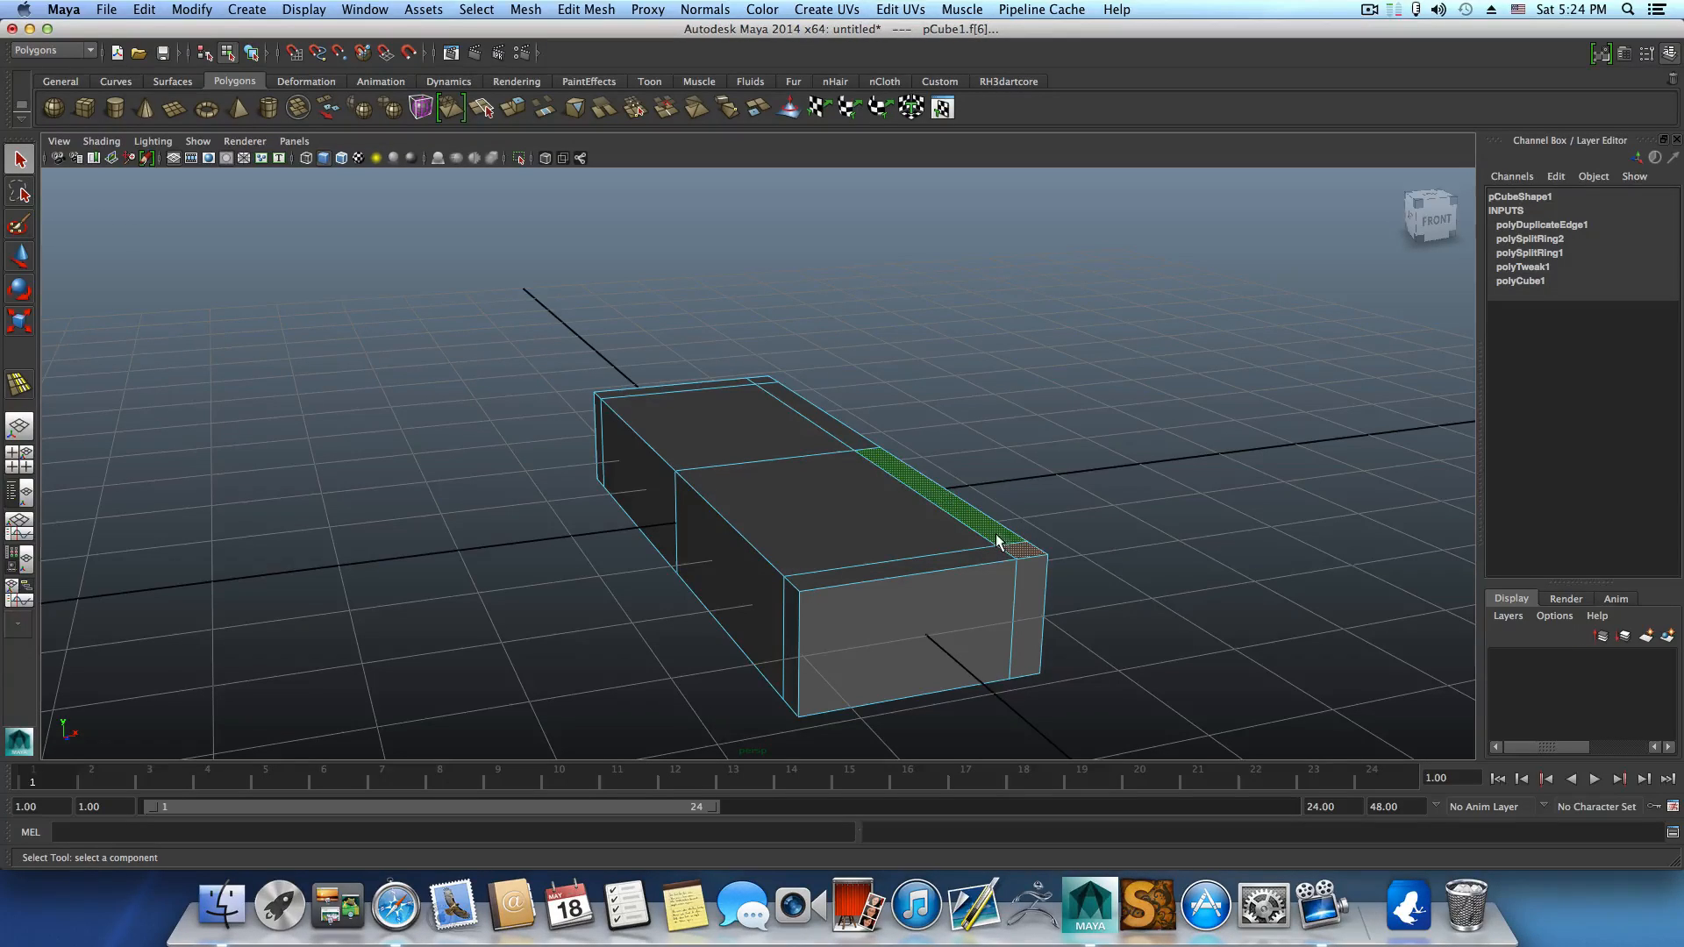
{"action": "left_click", "coordinate": [846, 441], "text": "shift"}
{"action": "mouse_move", "coordinate": [874, 522]}
{"action": "left_mouse_down", "text": "alt"}
{"action": "mouse_move", "coordinate": [808, 508]}
{"action": "mouse_move", "coordinate": [821, 534]}
{"action": "mouse_move", "coordinate": [841, 521]}
{"action": "left_mouse_up", "text": "alt"}
{"action": "middle_click_drag", "start_coordinate": [840, 522], "coordinate": [789, 522], "text": "alt"}
{"action": "mouse_move", "coordinate": [789, 522]}
{"action": "left_mouse_down", "text": "alt"}
{"action": "mouse_move", "coordinate": [845, 548]}
{"action": "mouse_move", "coordinate": [914, 538]}
{"action": "mouse_move", "coordinate": [749, 515]}
{"action": "mouse_move", "coordinate": [765, 529]}
{"action": "left_mouse_up", "text": "alt"}
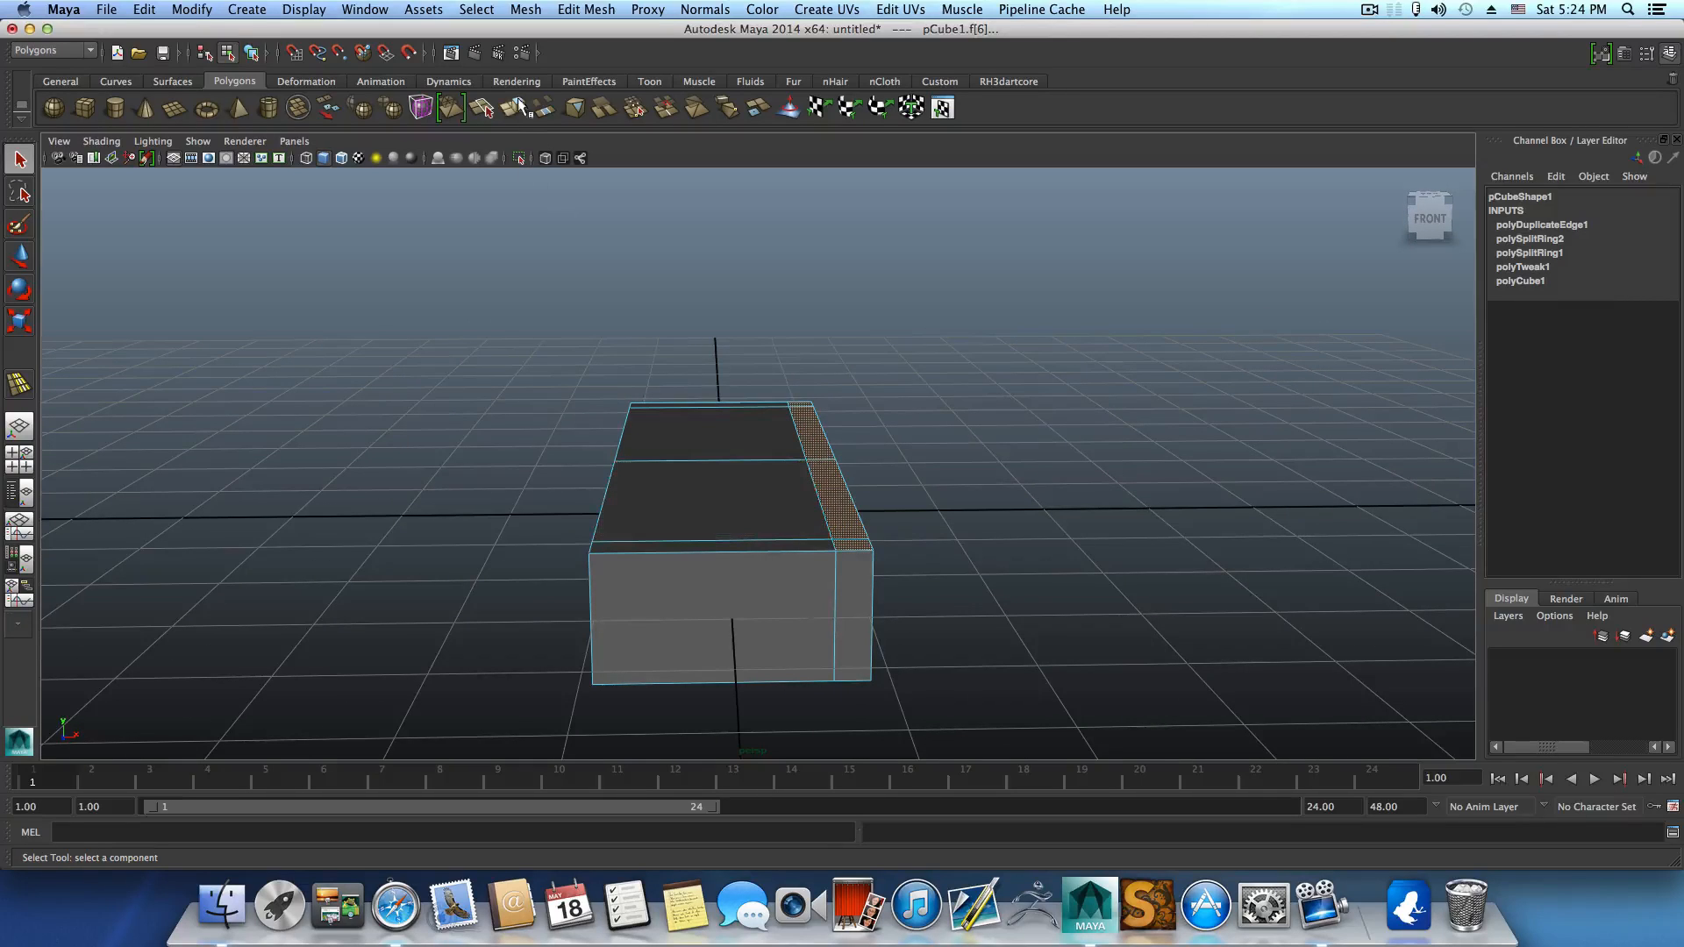
Extrude the strip upward about 0.835 and shift it outward about 0.171 to form a slanted backrest, and return to object selection.
{"action": "left_click", "coordinate": [515, 110]}
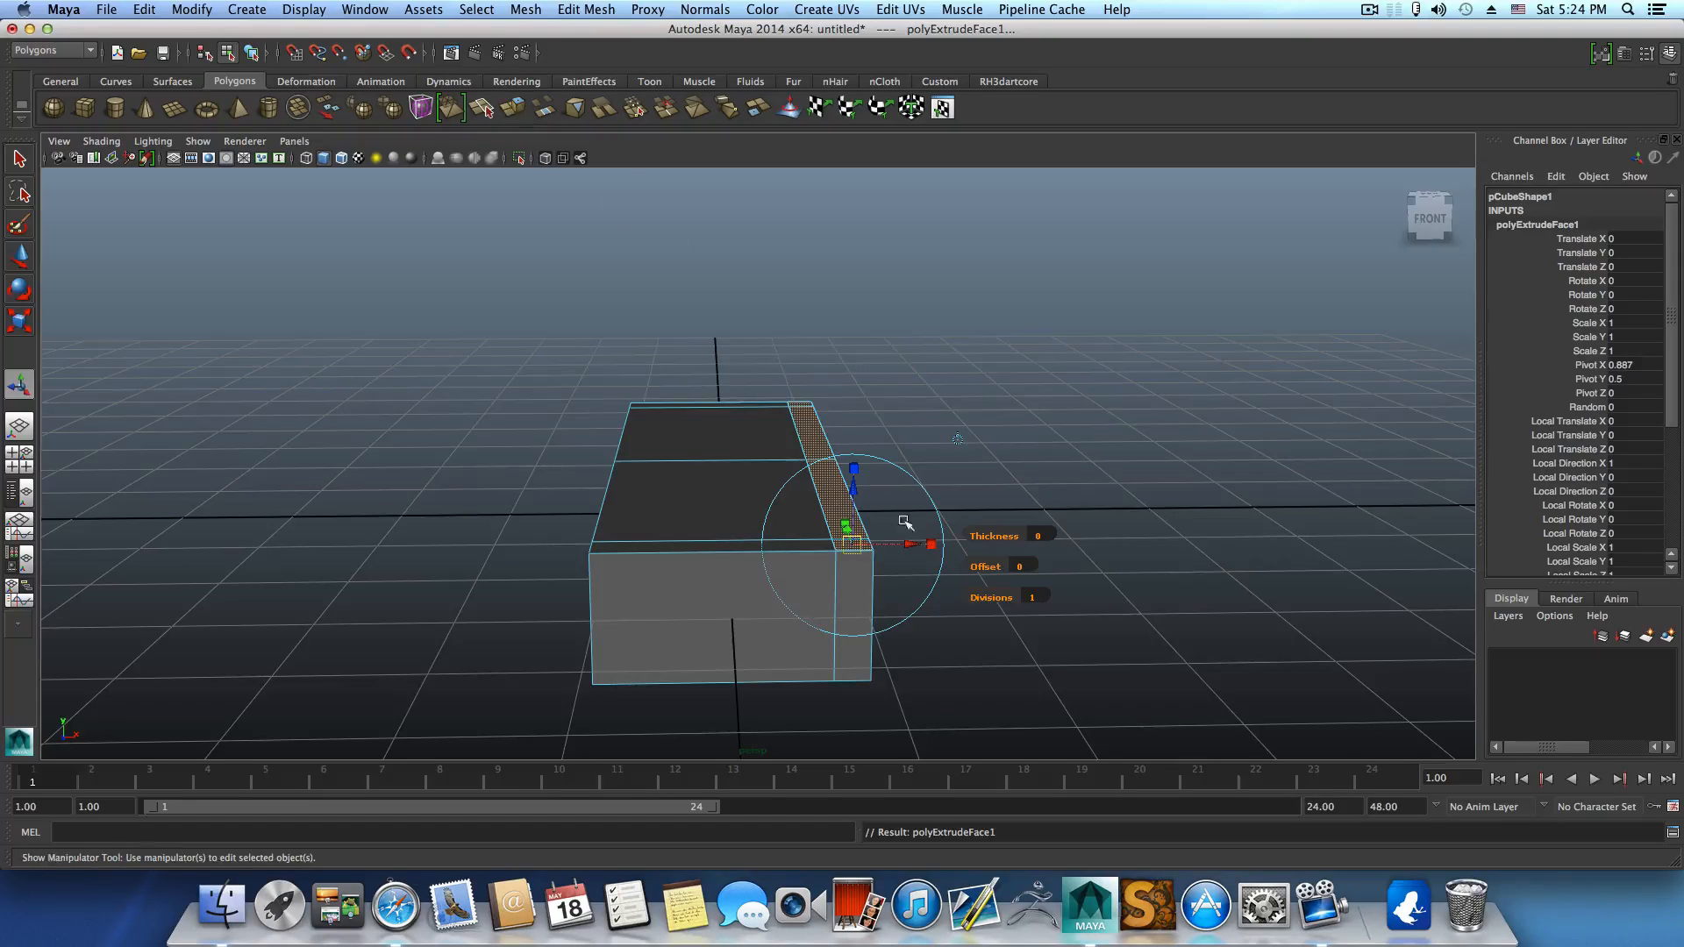
{"action": "left_click_drag", "start_coordinate": [853, 487], "coordinate": [853, 369]}
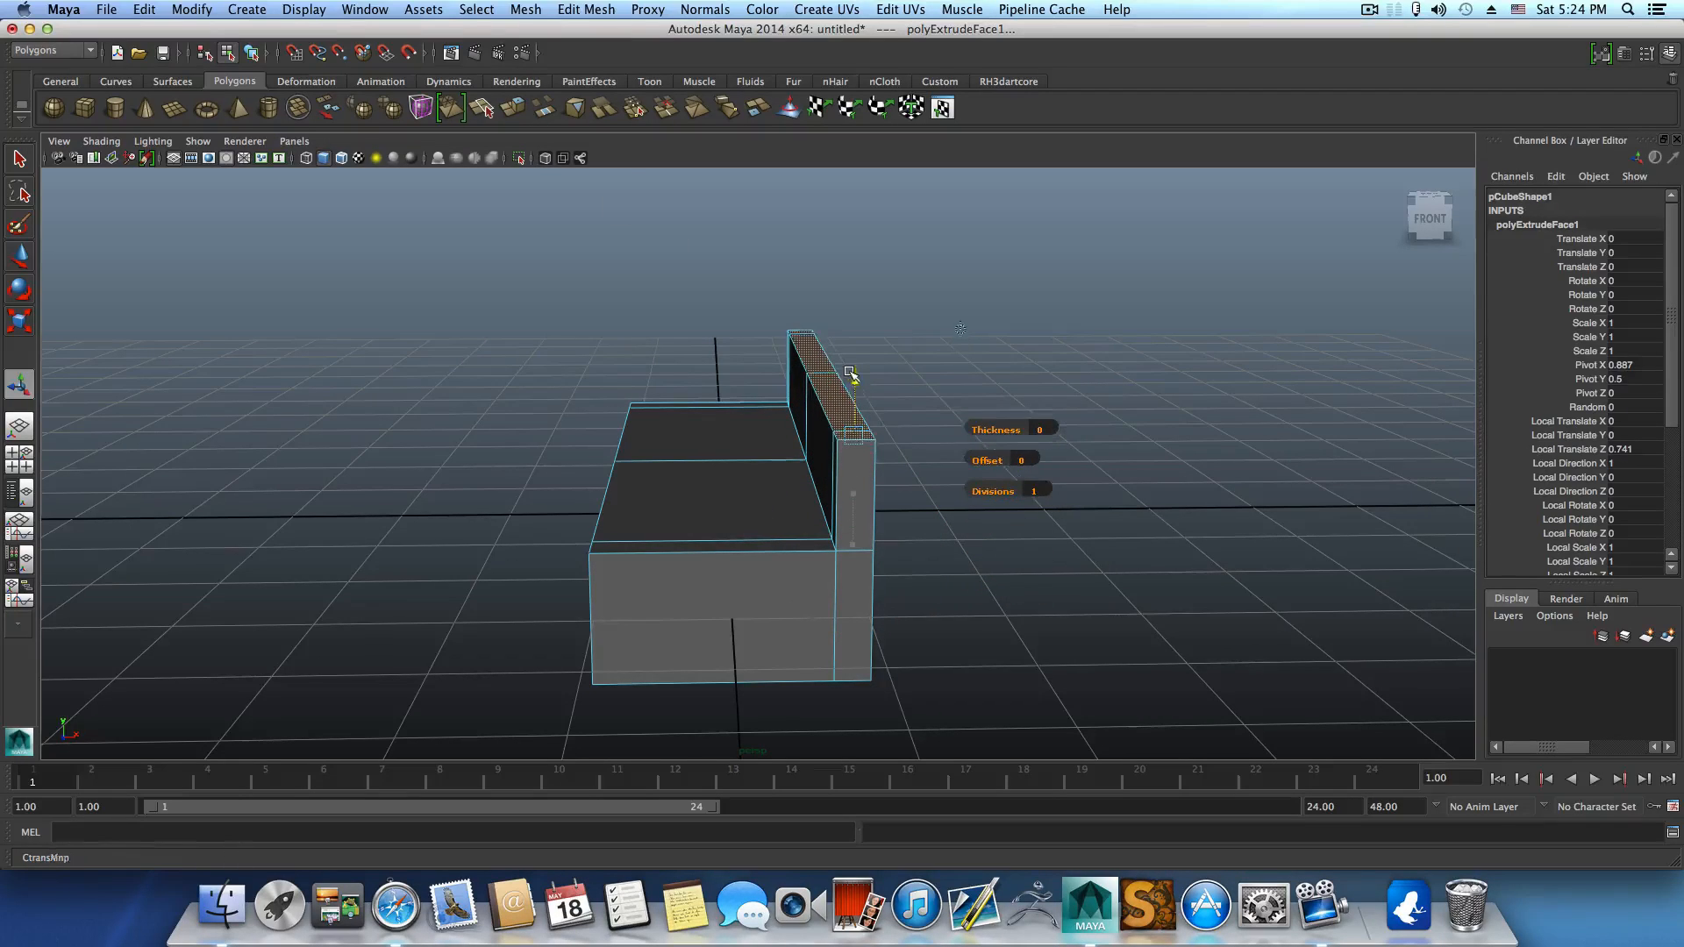
{"action": "left_click_drag", "start_coordinate": [911, 433], "coordinate": [908, 481]}
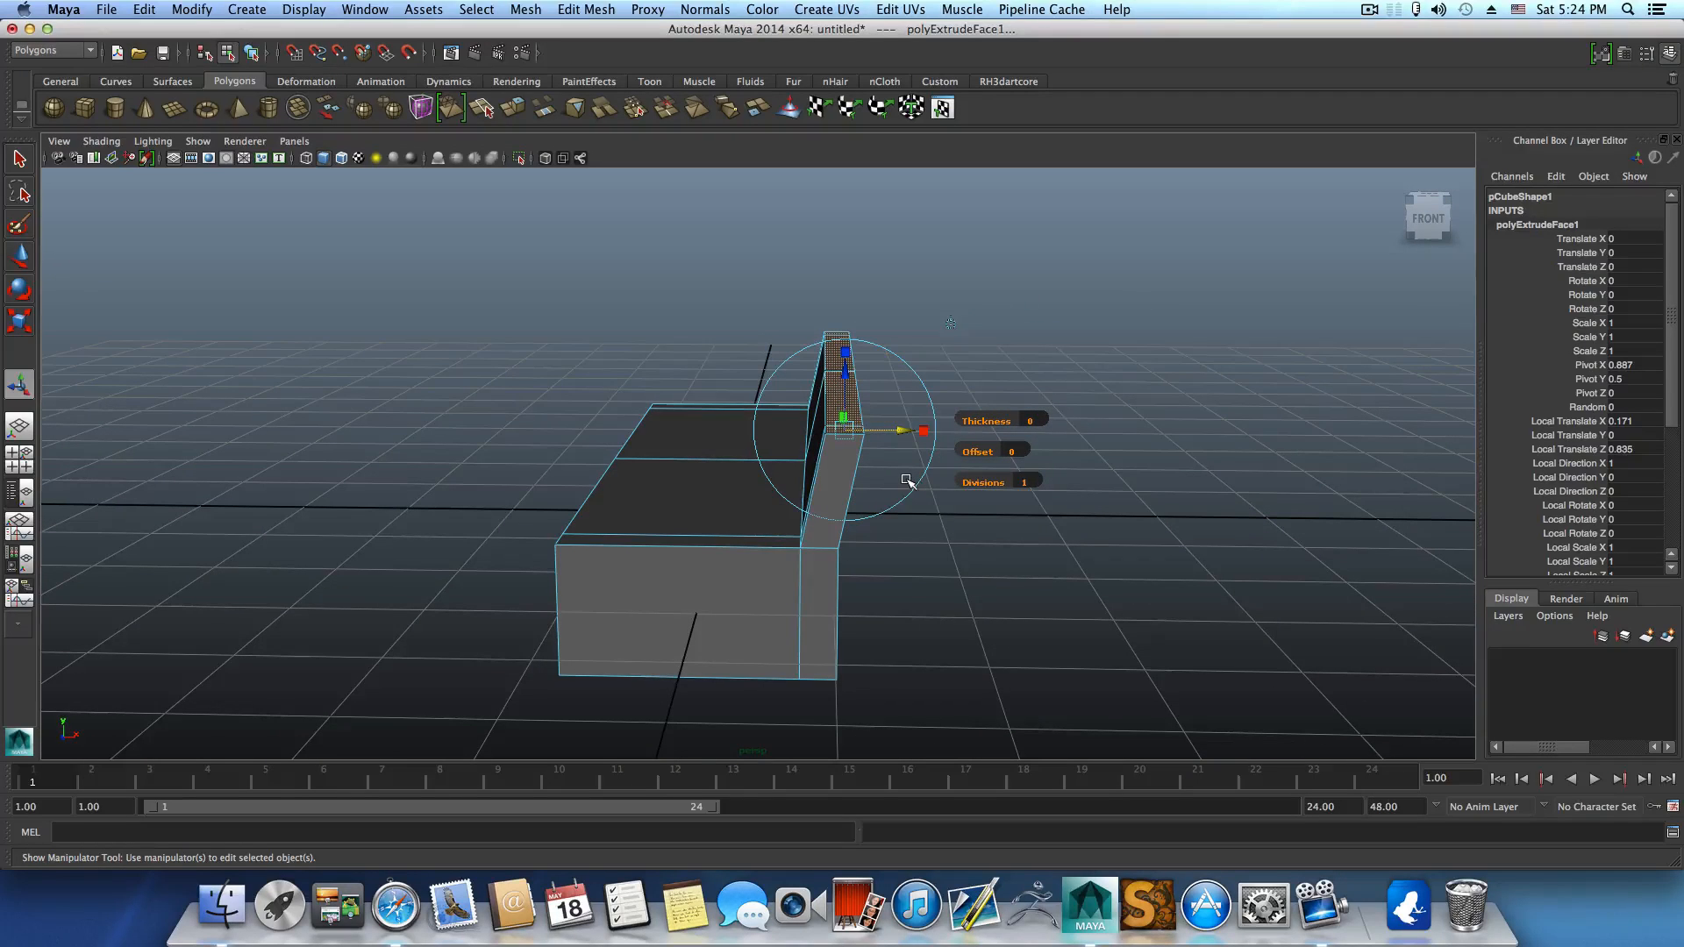
{"action": "key", "text": "F8"}
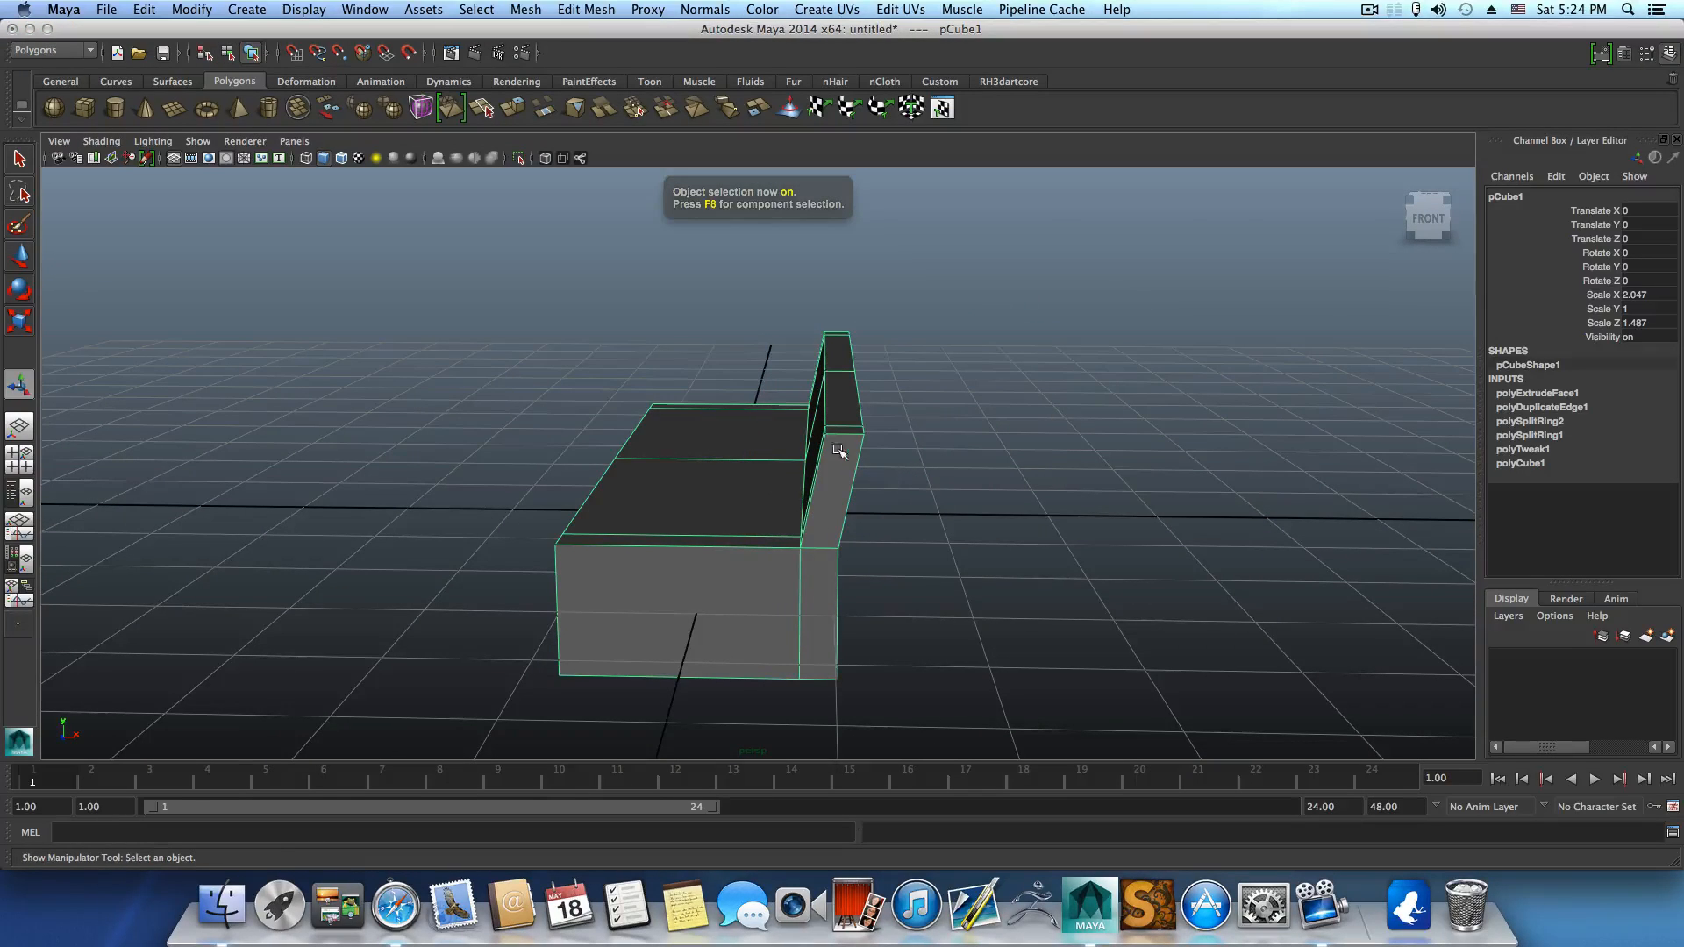
Insert three horizontal edge loops around the sofa's base below the seat, the lower two close together, with the Insert Edge Loop Tool.
{"action": "left_click_drag", "start_coordinate": [839, 451], "coordinate": [1015, 537], "text": "alt"}
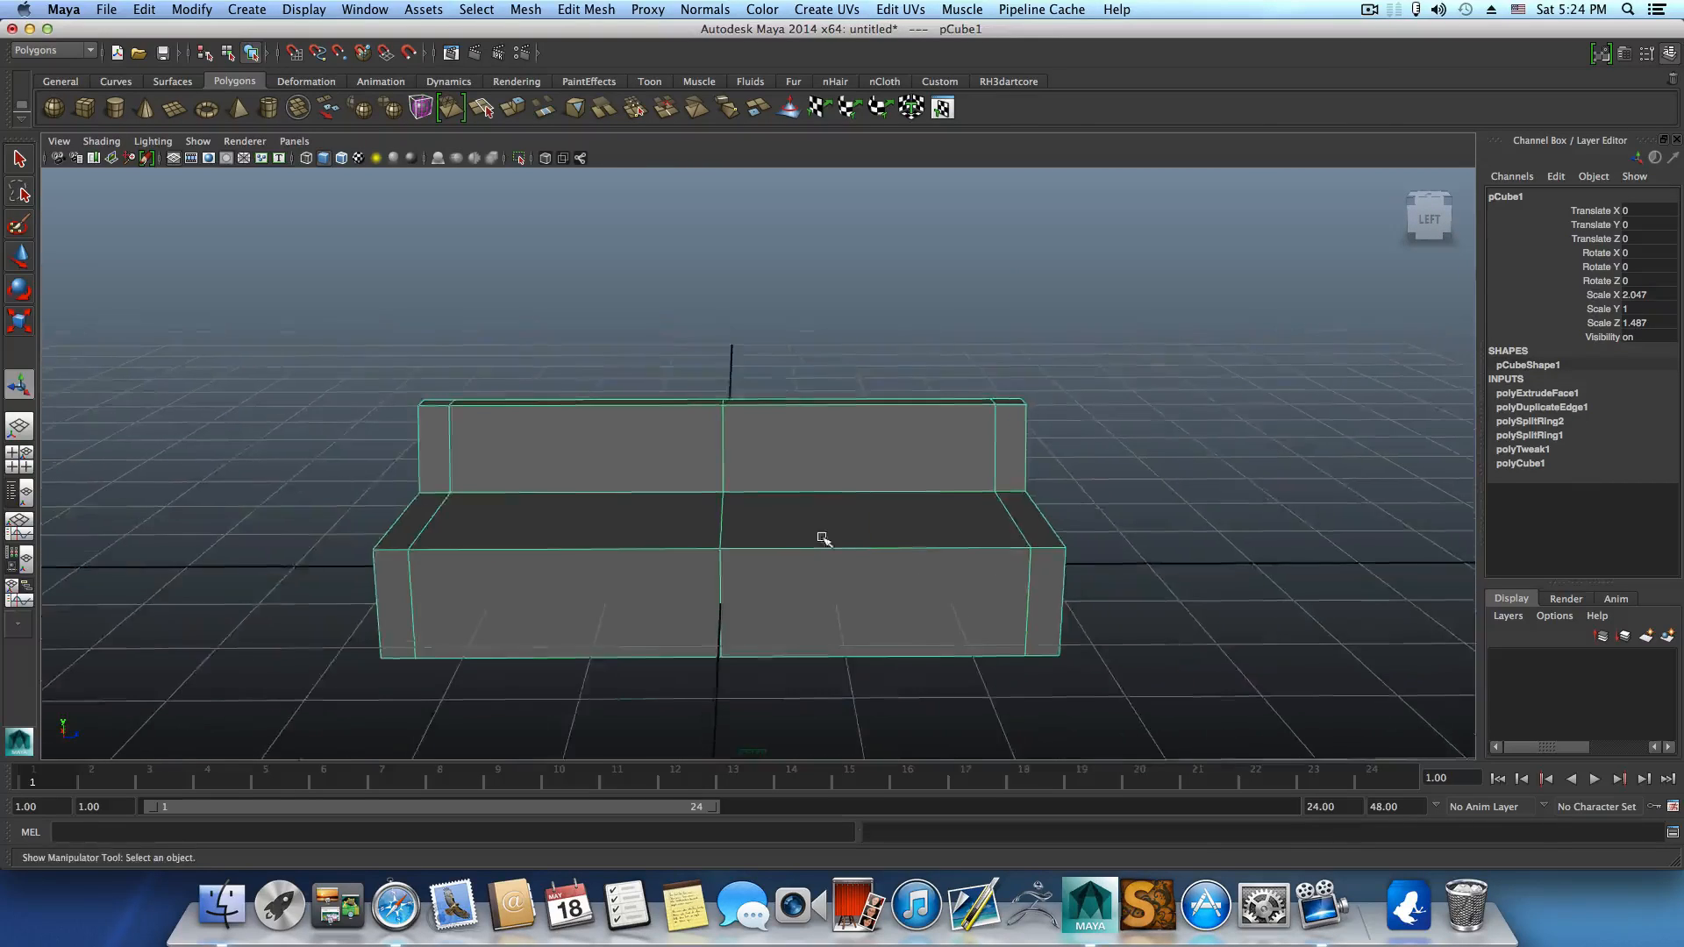
{"action": "left_click_drag", "start_coordinate": [824, 539], "coordinate": [860, 564], "text": "alt"}
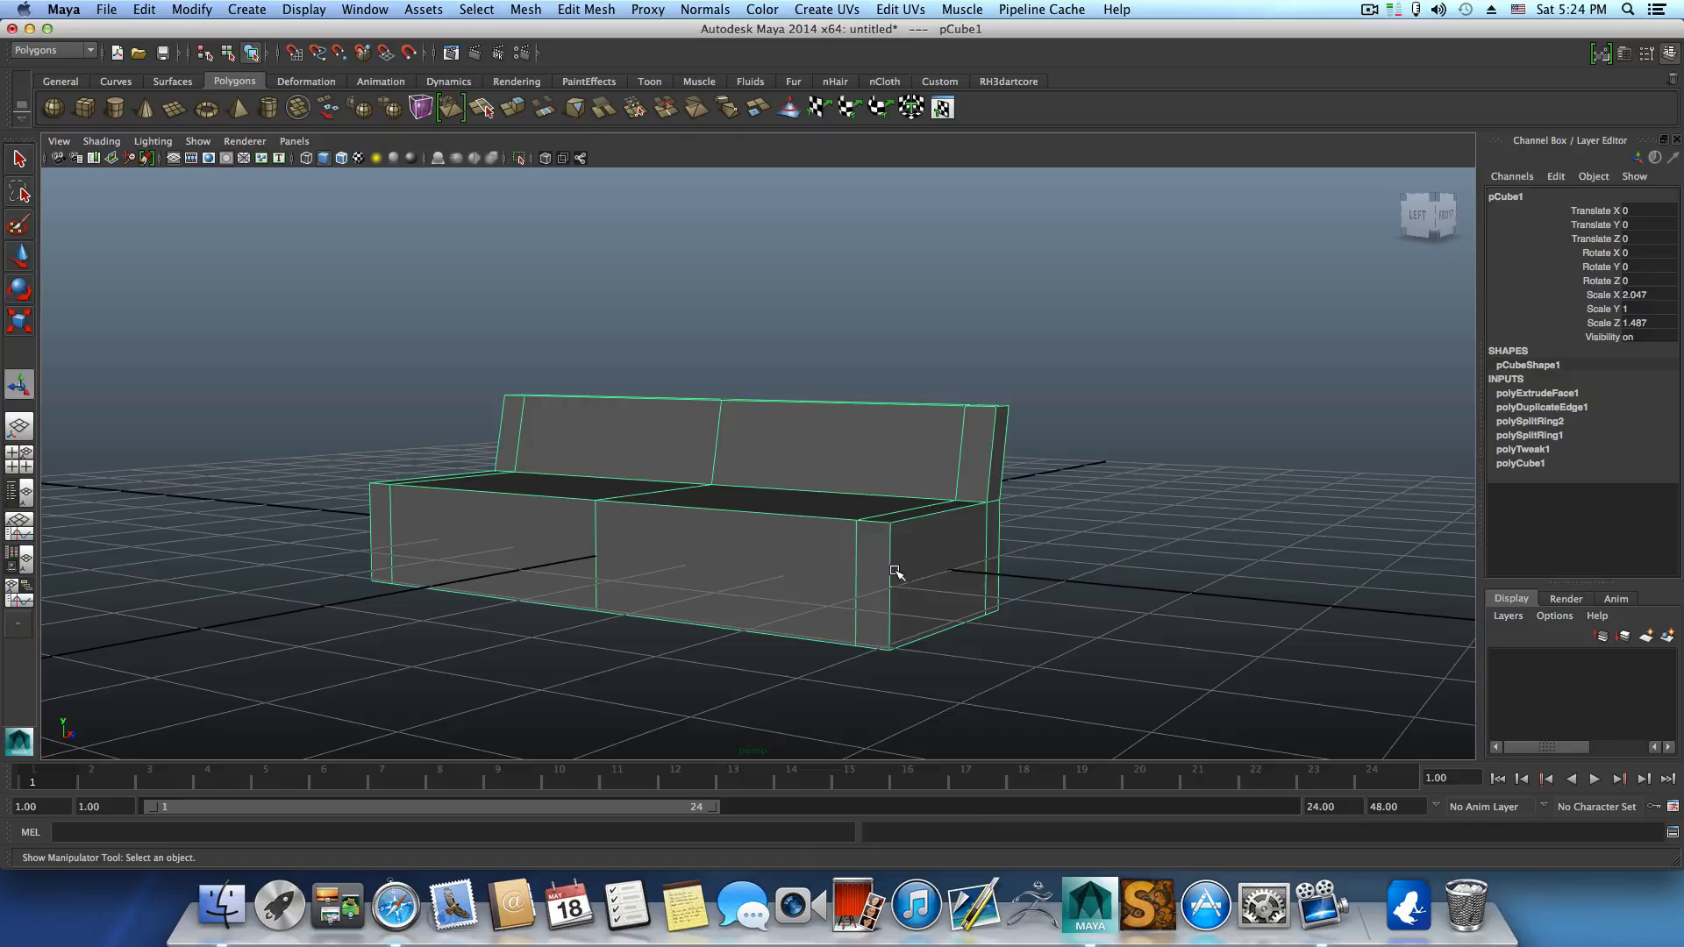
{"action": "right_click_drag", "start_coordinate": [896, 573], "coordinate": [806, 600], "text": "shift"}
{"action": "left_click_drag", "start_coordinate": [893, 586], "coordinate": [890, 580]}
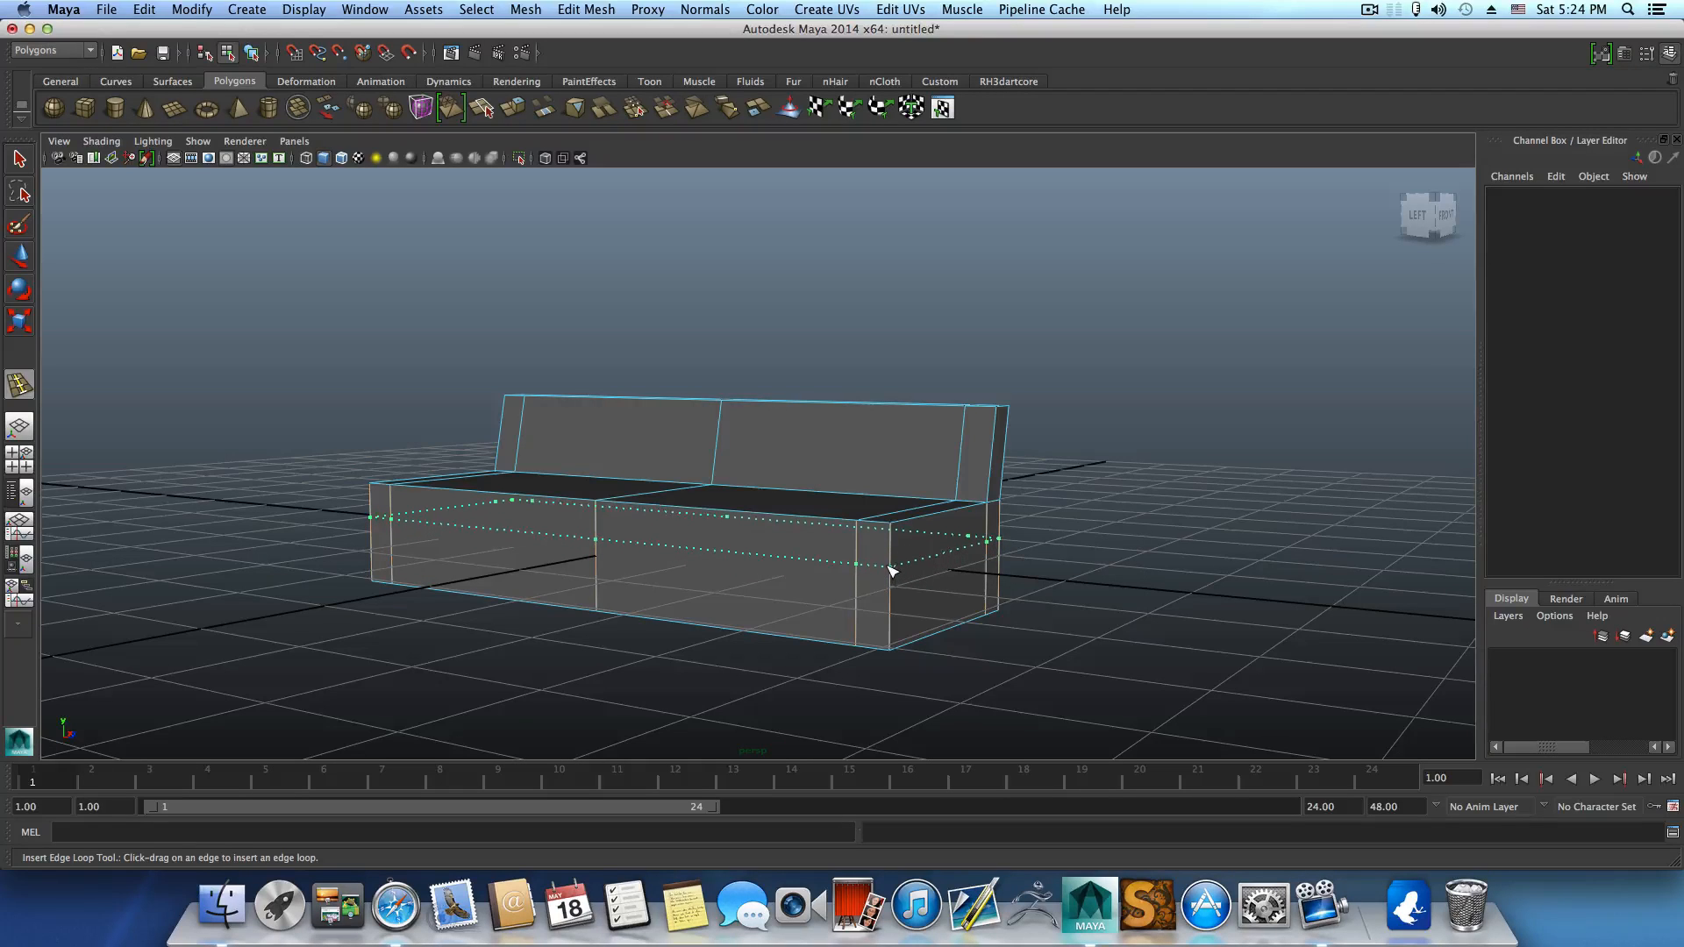
{"action": "left_click_drag", "start_coordinate": [891, 571], "coordinate": [891, 572]}
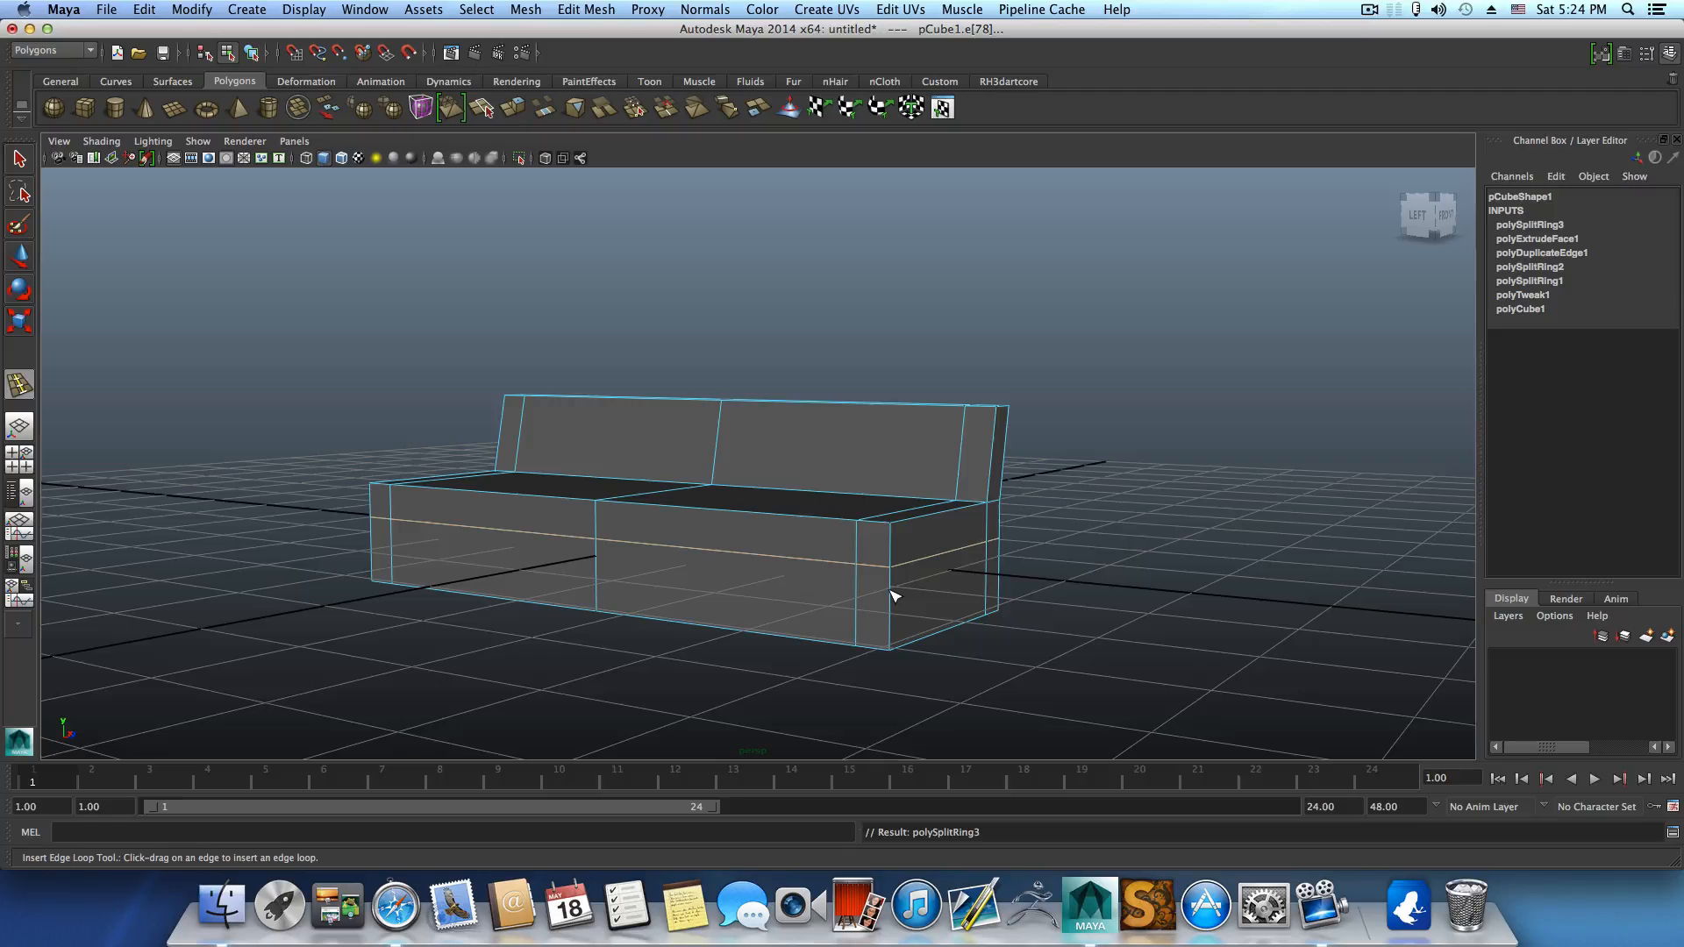
{"action": "left_click_drag", "start_coordinate": [892, 598], "coordinate": [778, 557]}
Select the two large seat faces together with the two upper front faces directly below them, leaving out the narrow end strips.
{"action": "right_click_drag", "start_coordinate": [776, 563], "coordinate": [801, 590]}
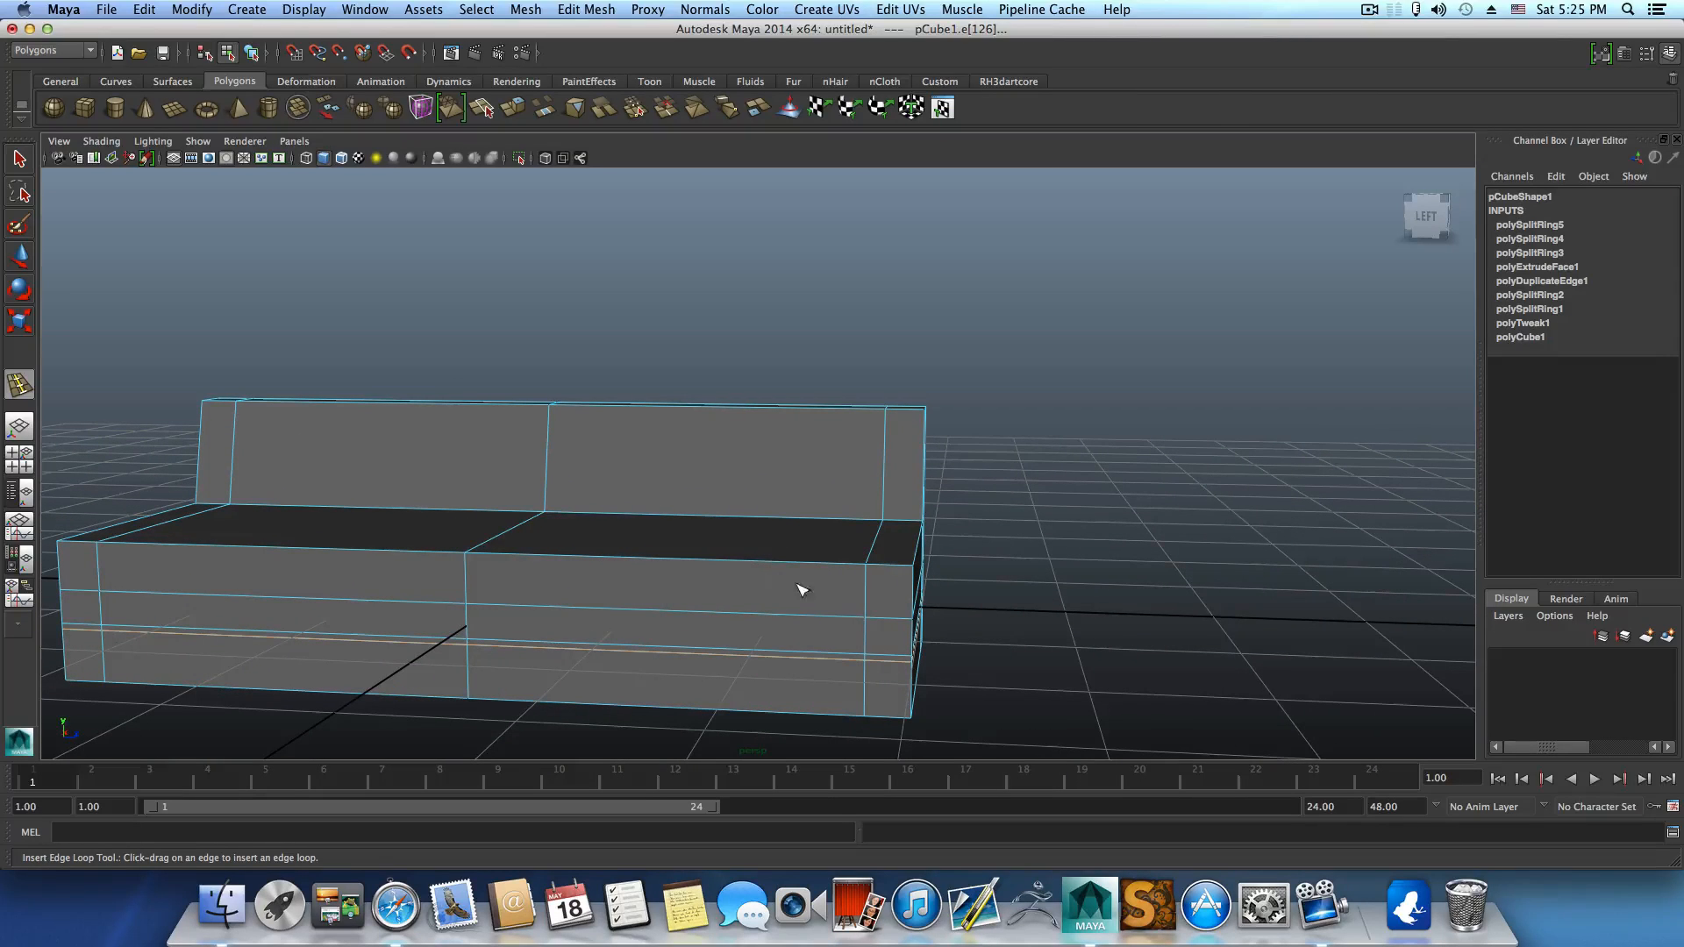
{"action": "left_click", "coordinate": [19, 255]}
{"action": "left_click", "coordinate": [647, 538]}
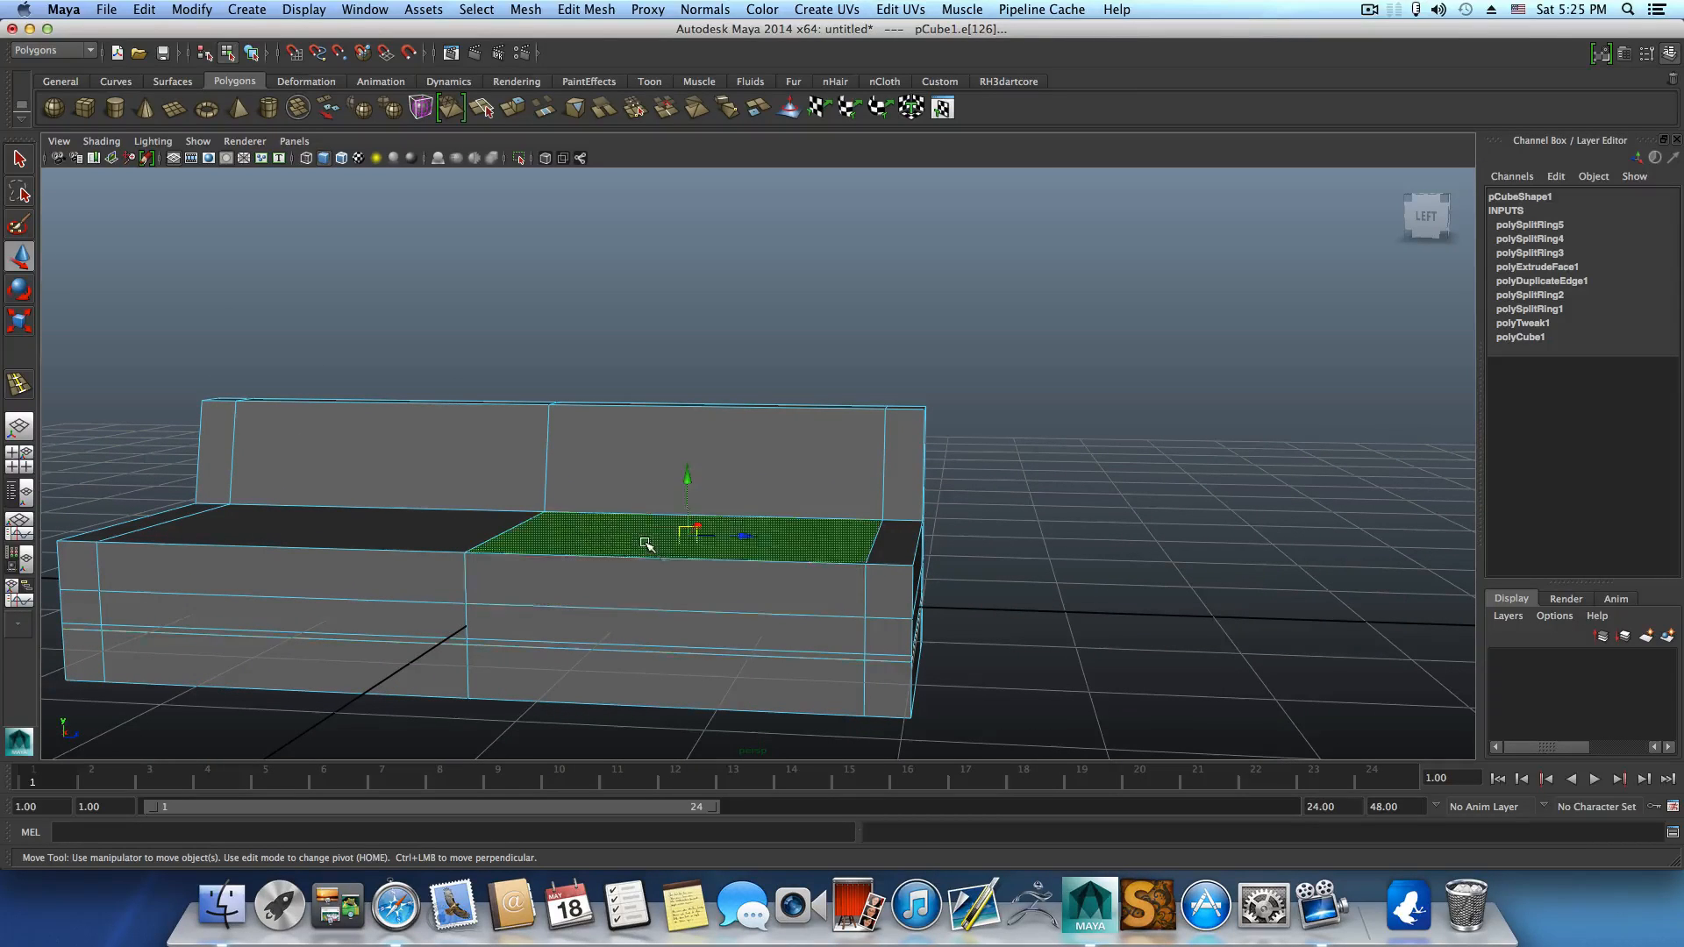
{"action": "left_click", "coordinate": [682, 580], "text": "shift"}
{"action": "middle_click_drag", "start_coordinate": [489, 594], "coordinate": [590, 592], "text": "alt"}
{"action": "left_click_drag", "start_coordinate": [591, 592], "coordinate": [636, 644], "text": "alt"}
{"action": "left_click", "coordinate": [621, 566], "text": "shift"}
{"action": "left_click", "coordinate": [630, 600], "text": "shift"}
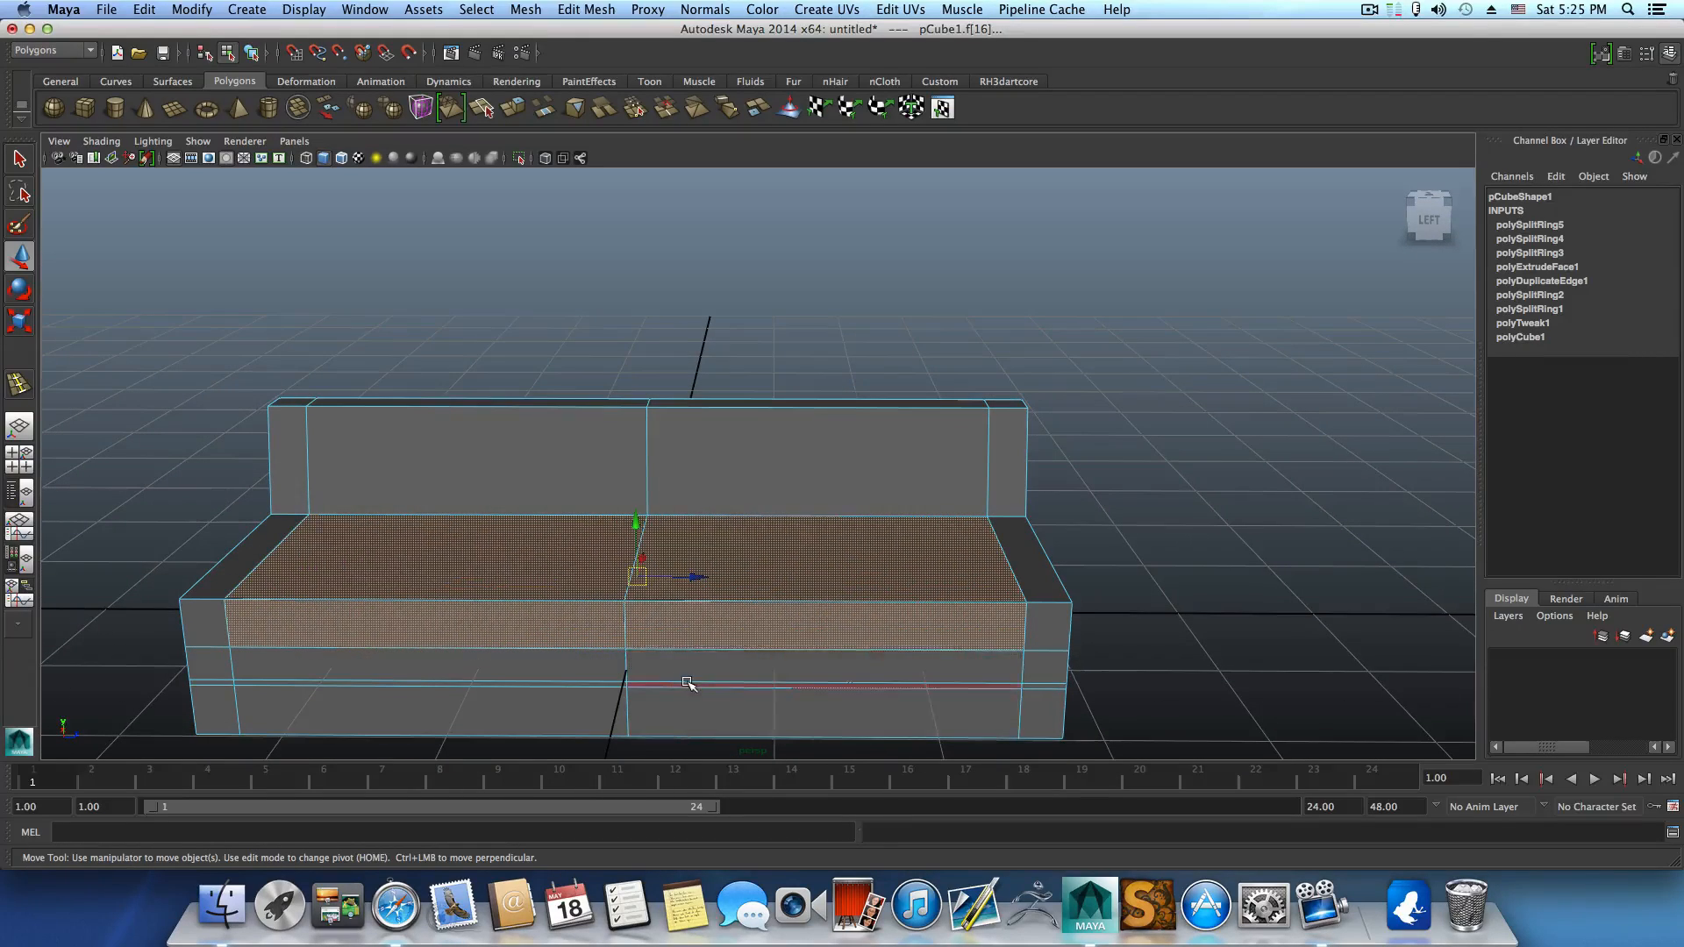
{"action": "left_click_drag", "start_coordinate": [706, 303], "coordinate": [615, 298], "text": "alt"}
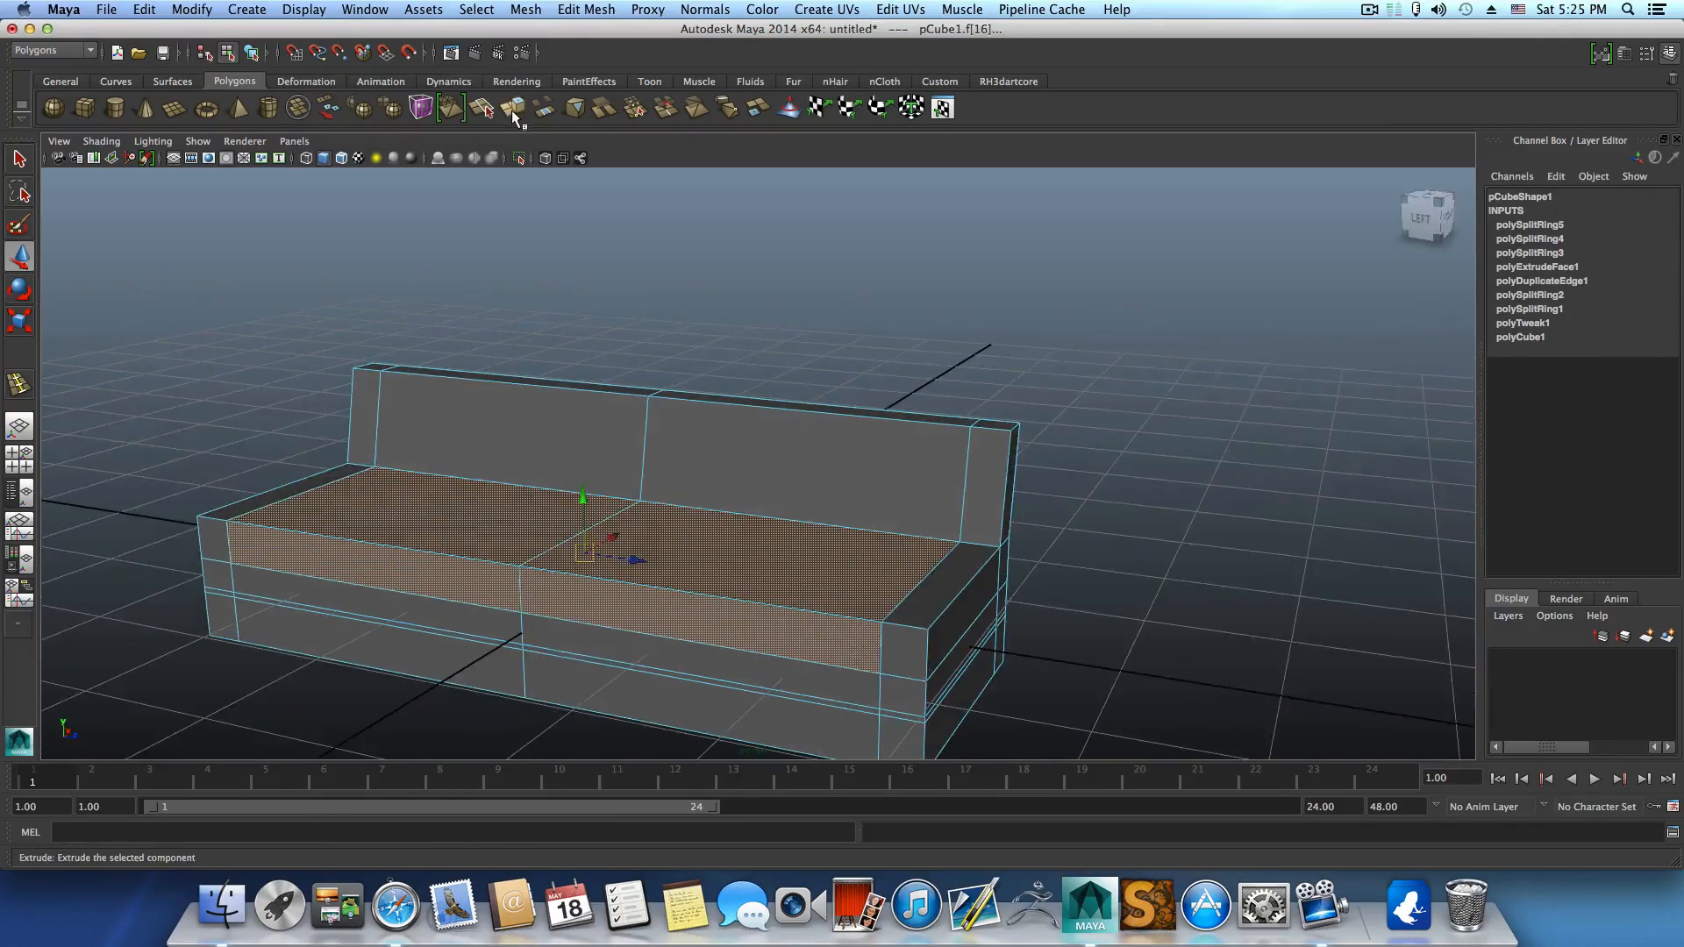
{"action": "left_click", "coordinate": [514, 109]}
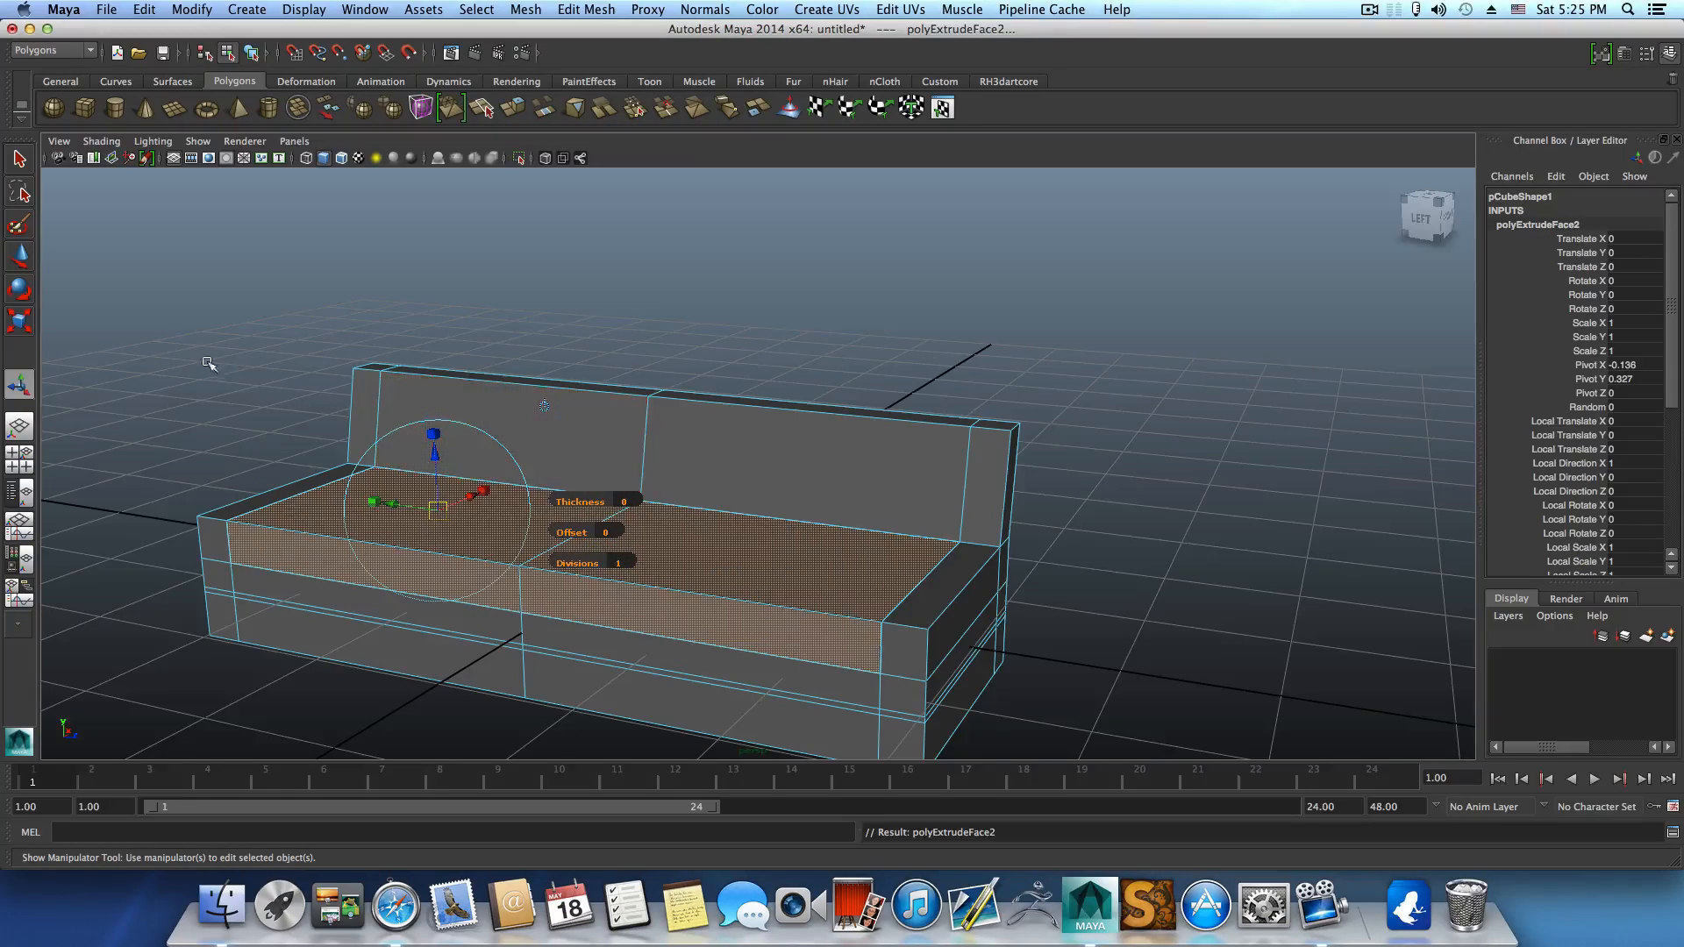
{"action": "left_click", "coordinate": [20, 322]}
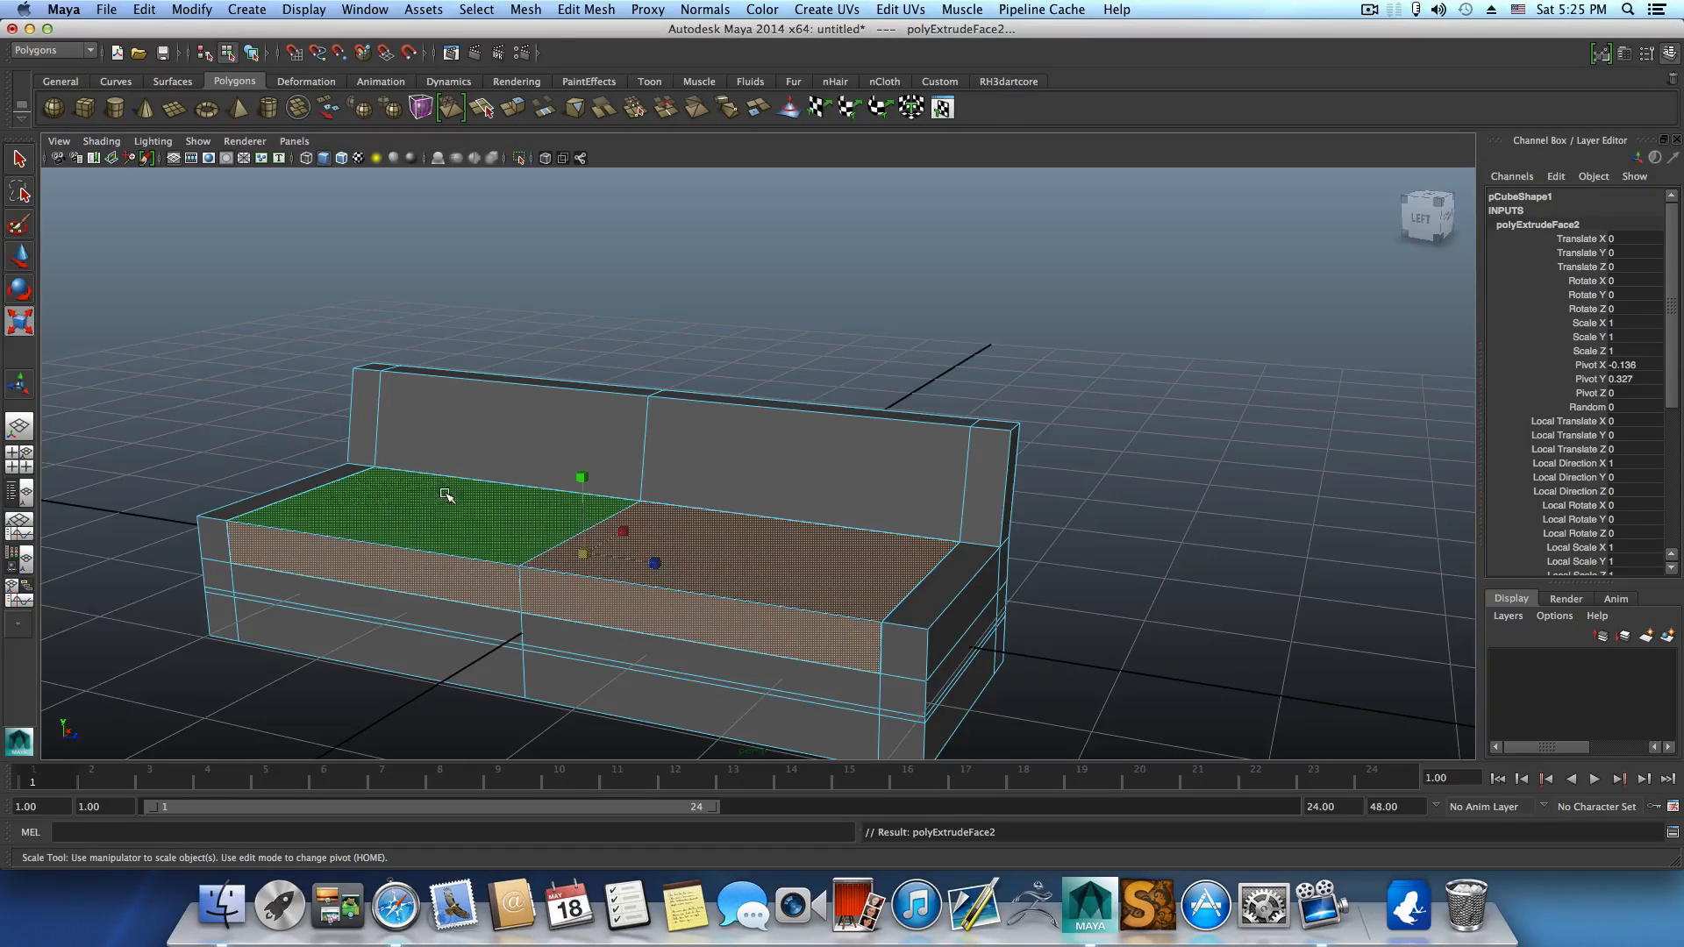
{"action": "left_click_drag", "start_coordinate": [583, 554], "coordinate": [351, 439]}
{"action": "key", "text": "z"}
{"action": "key", "text": "w"}
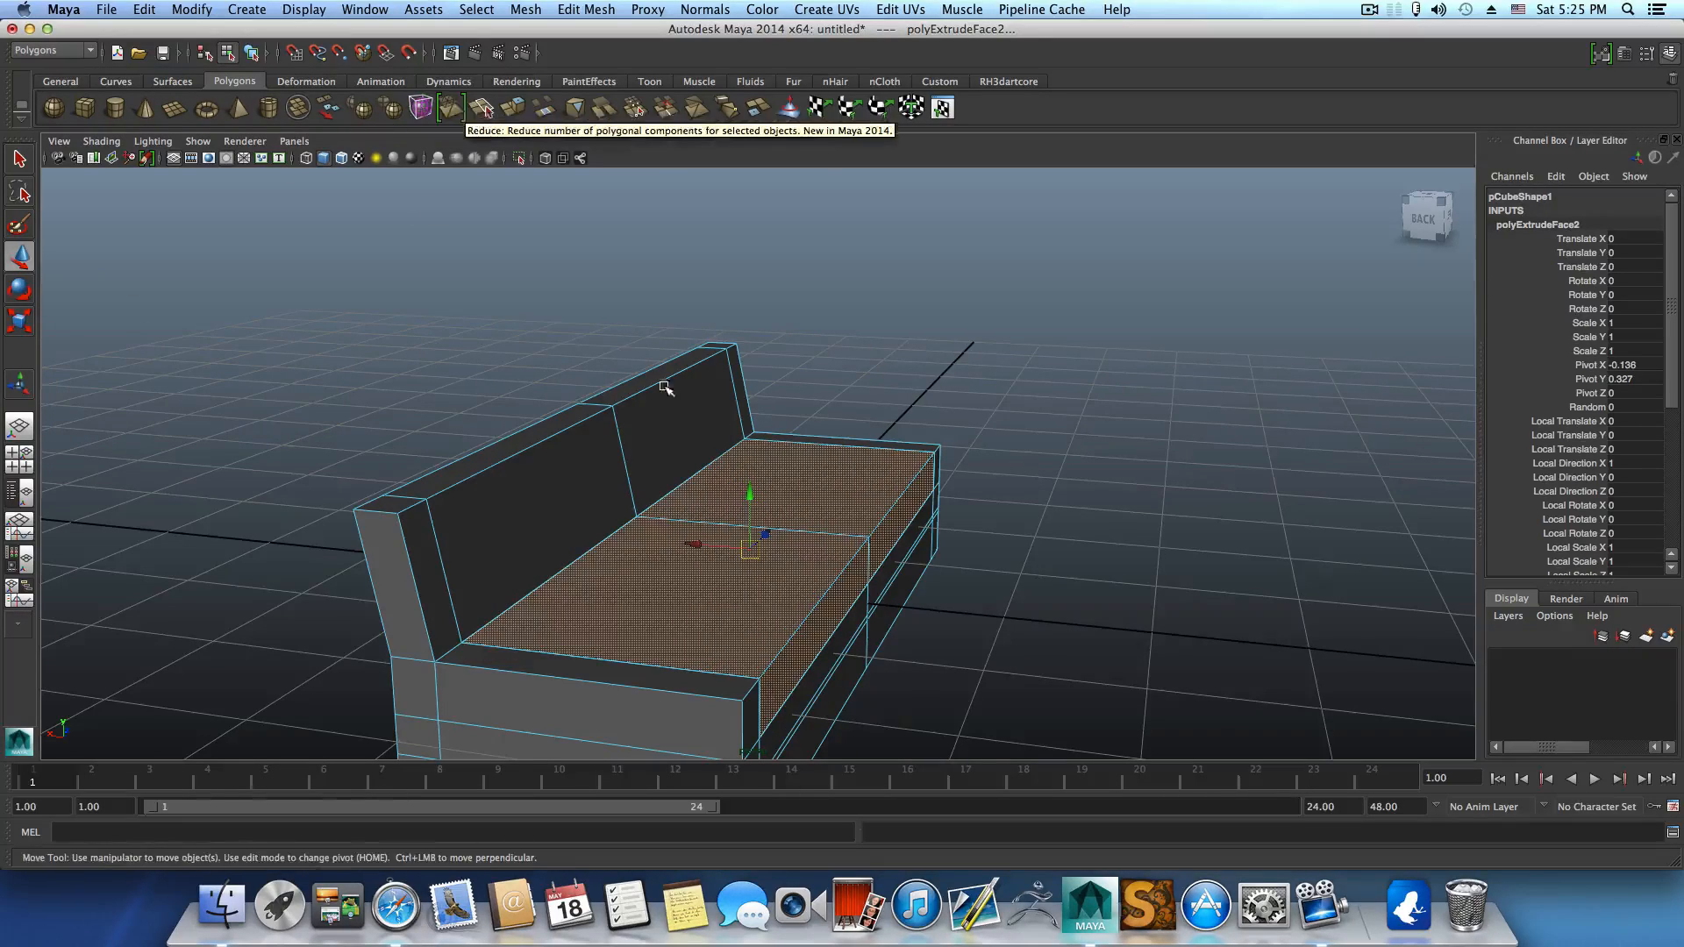
{"action": "key", "text": "z"}
{"action": "key", "text": "z"}
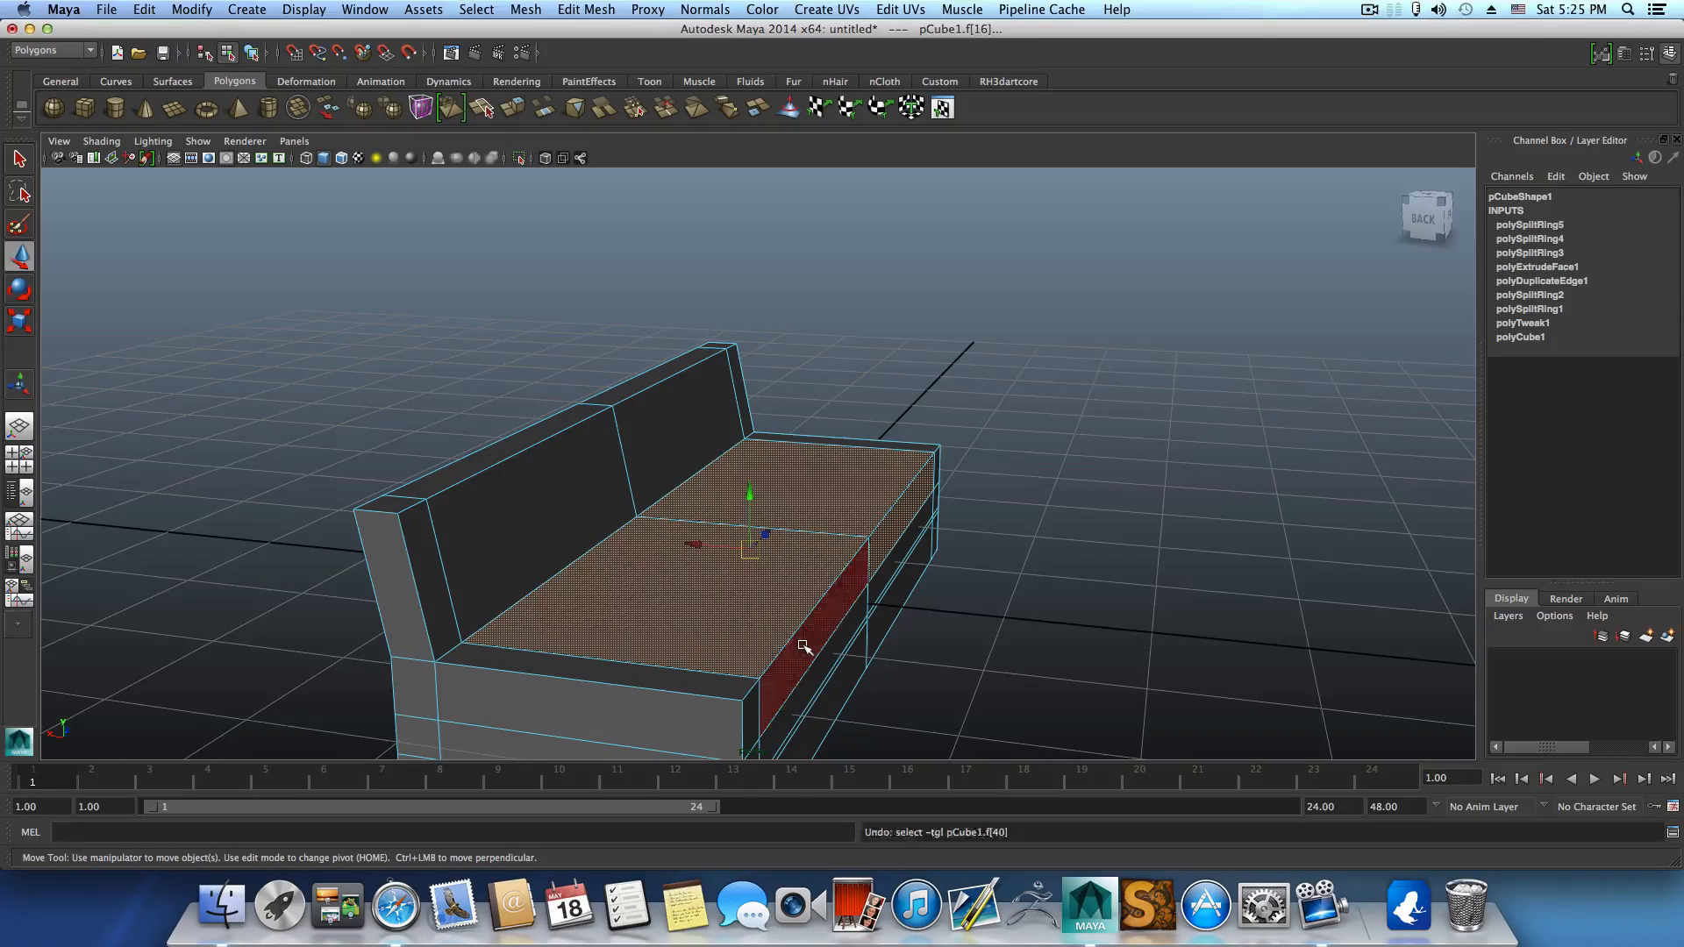
Extrude the selected seat and front faces inward about 0.198 and delete them to leave the seat area open.
{"action": "key", "text": "ctrl+e"}
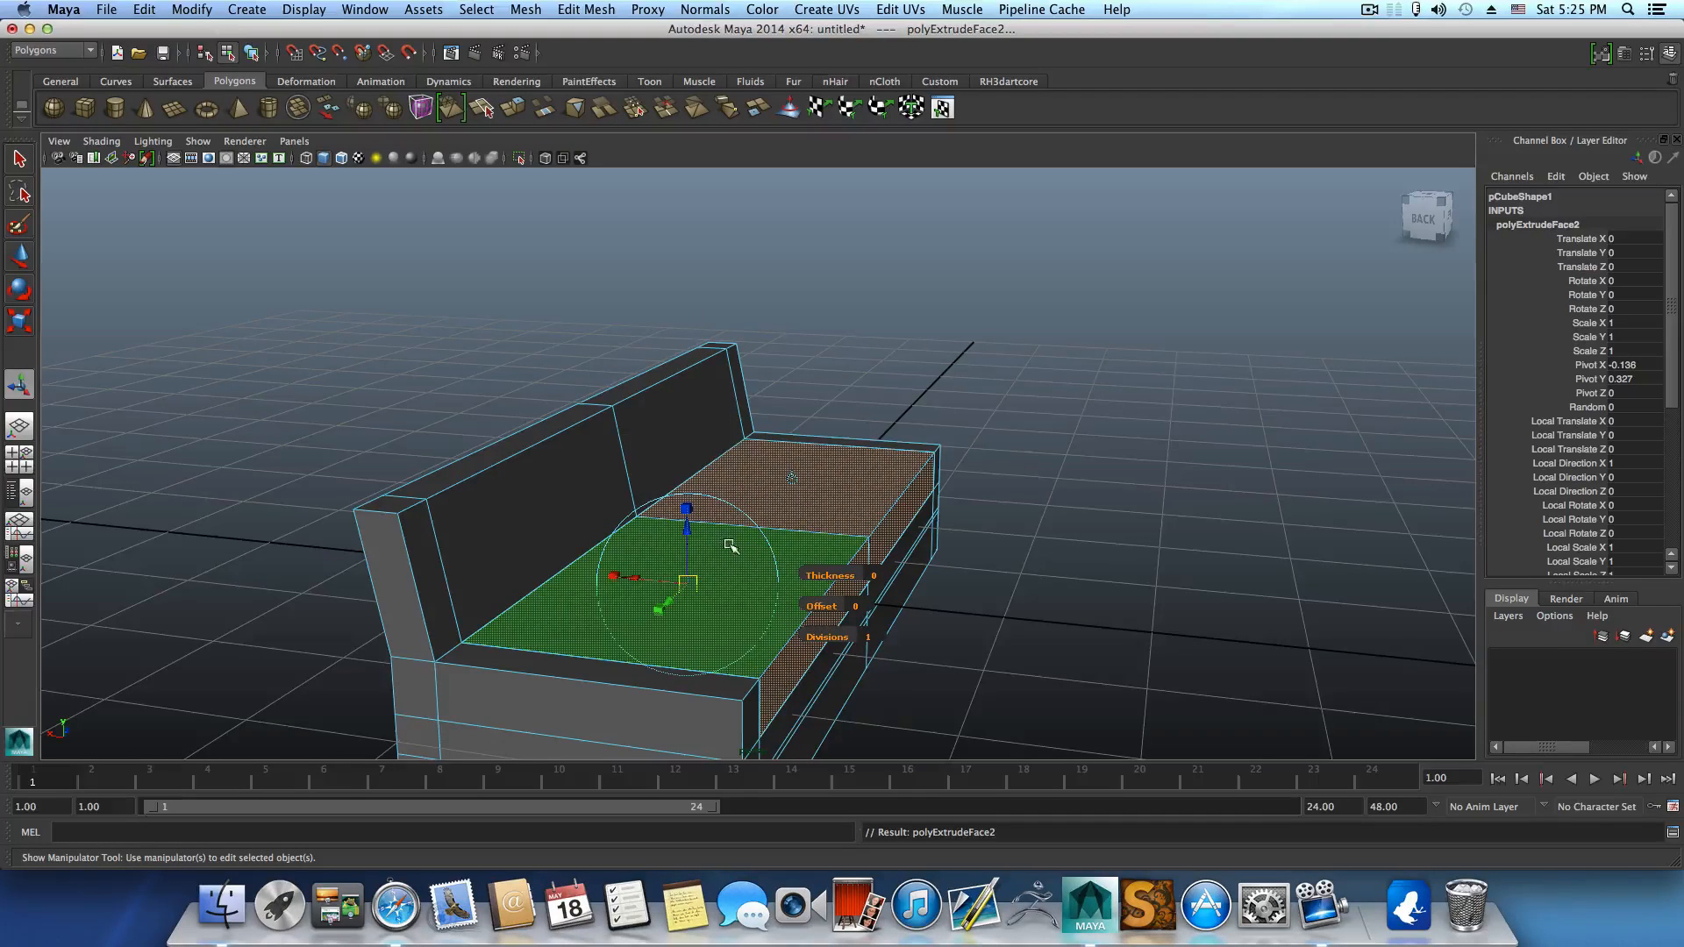
{"action": "left_click_drag", "start_coordinate": [695, 532], "coordinate": [480, 532]}
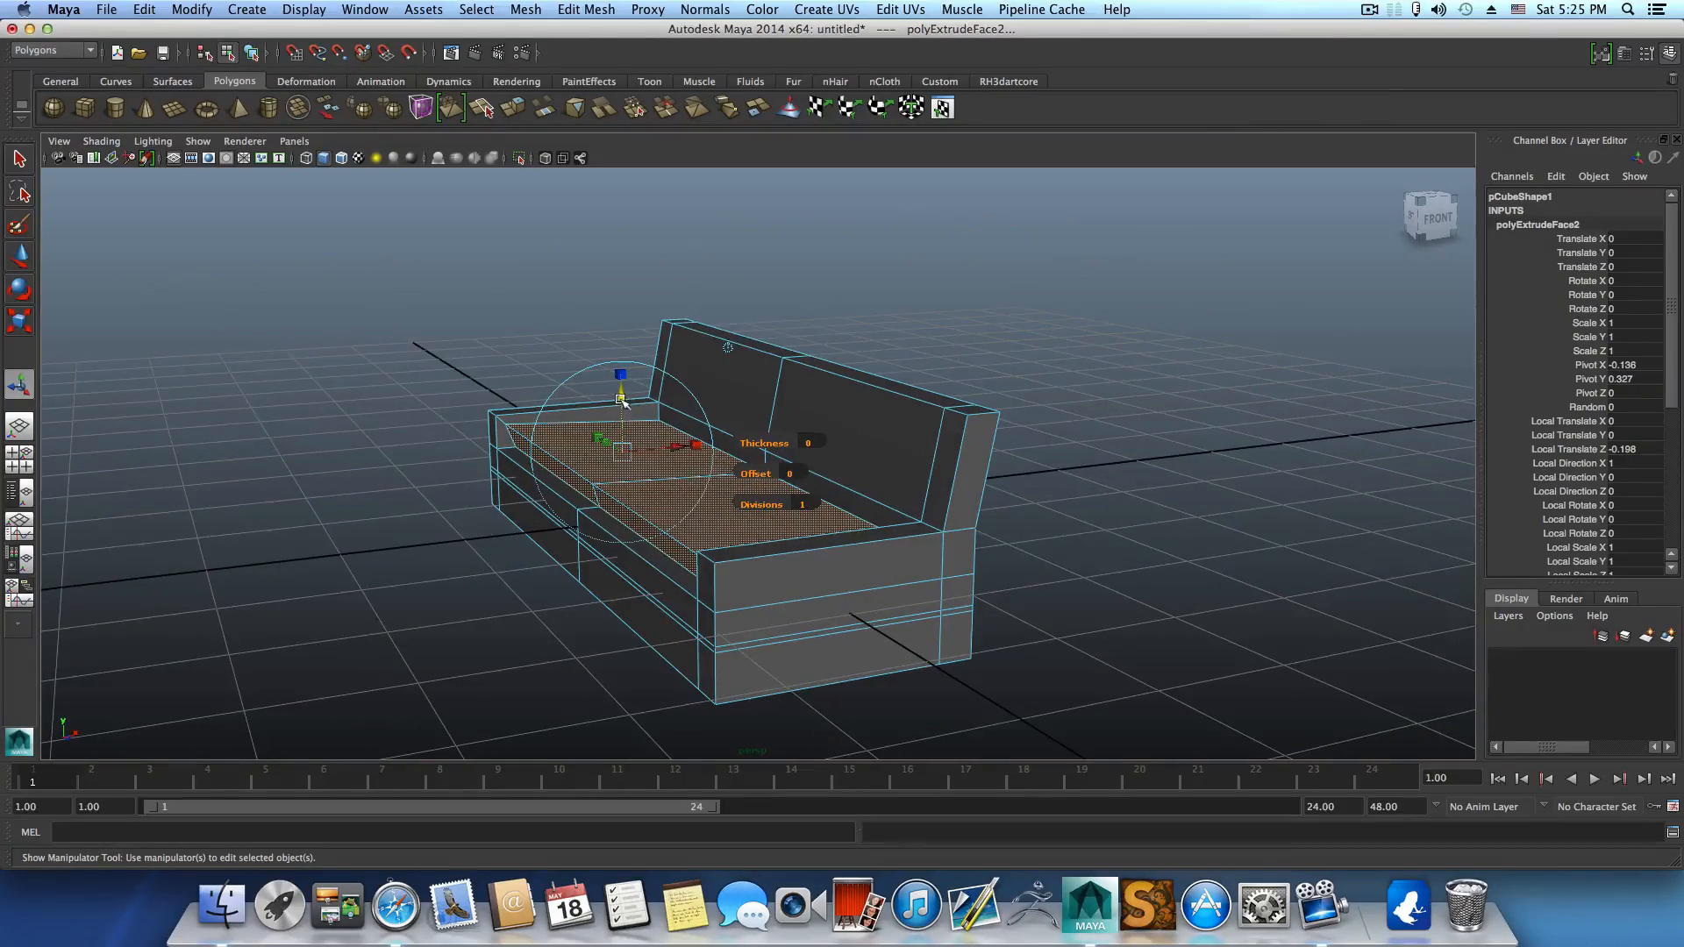
{"action": "left_click_drag", "start_coordinate": [656, 445], "coordinate": [604, 528], "text": "alt"}
{"action": "key", "text": "Delete"}
Raise the two end vertices of the seat opening's back edge to a height of about 0.387 with the Move Tool and vertex snapping.
{"action": "right_click", "coordinate": [610, 539]}
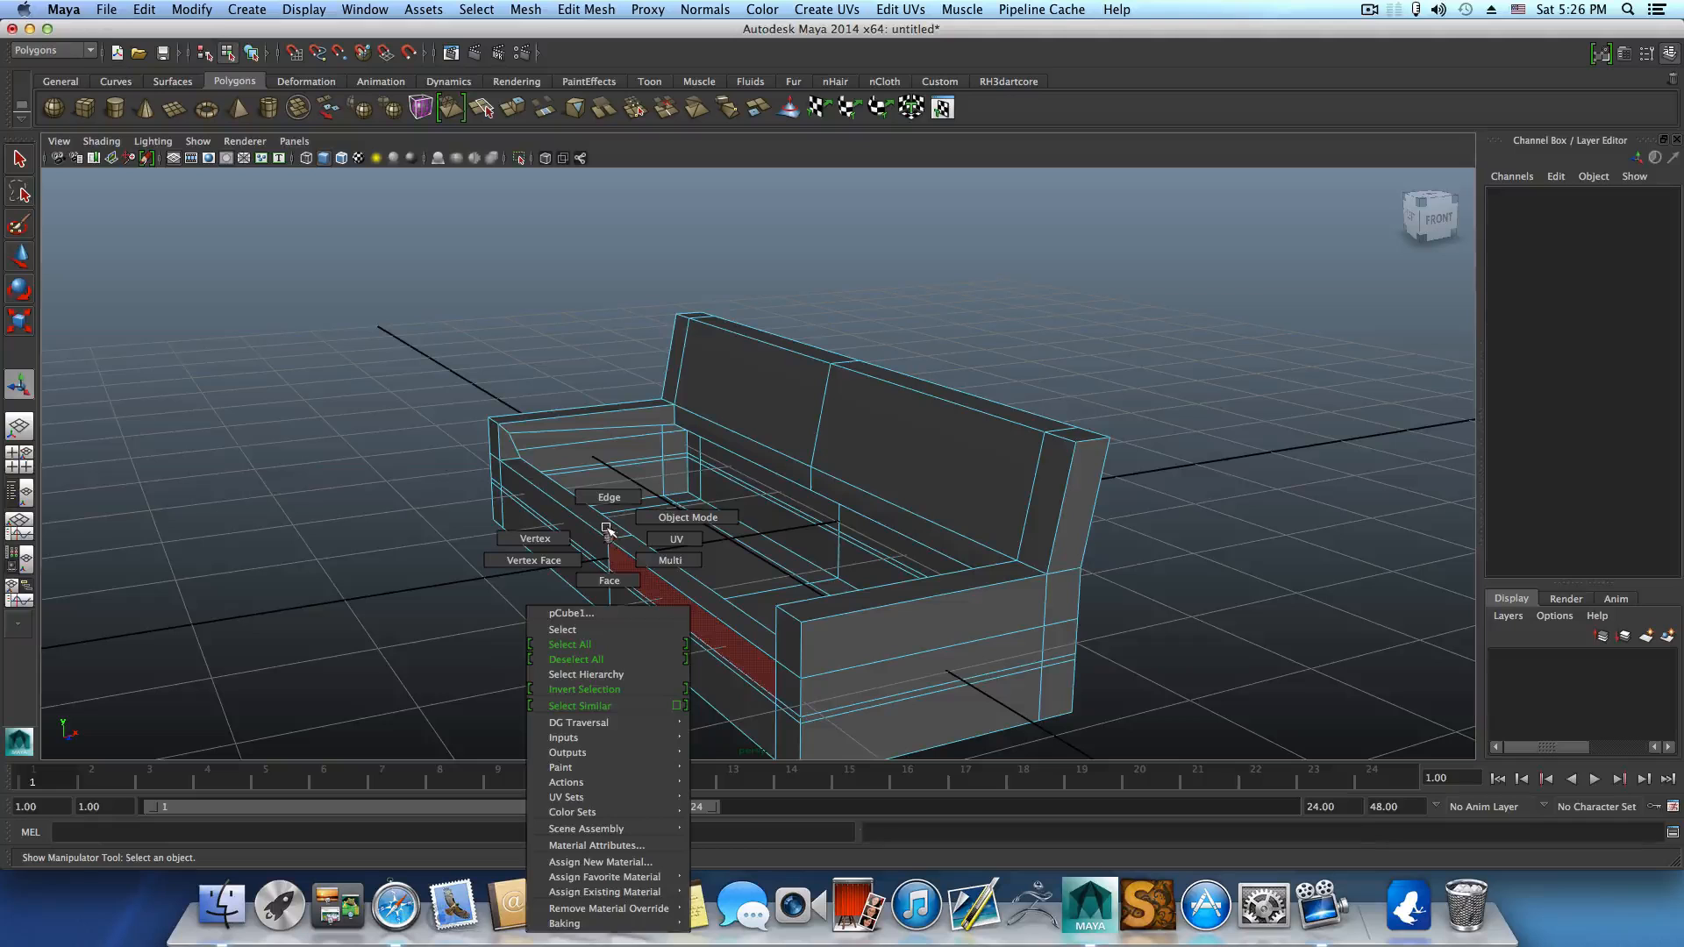
{"action": "left_click", "coordinate": [544, 542]}
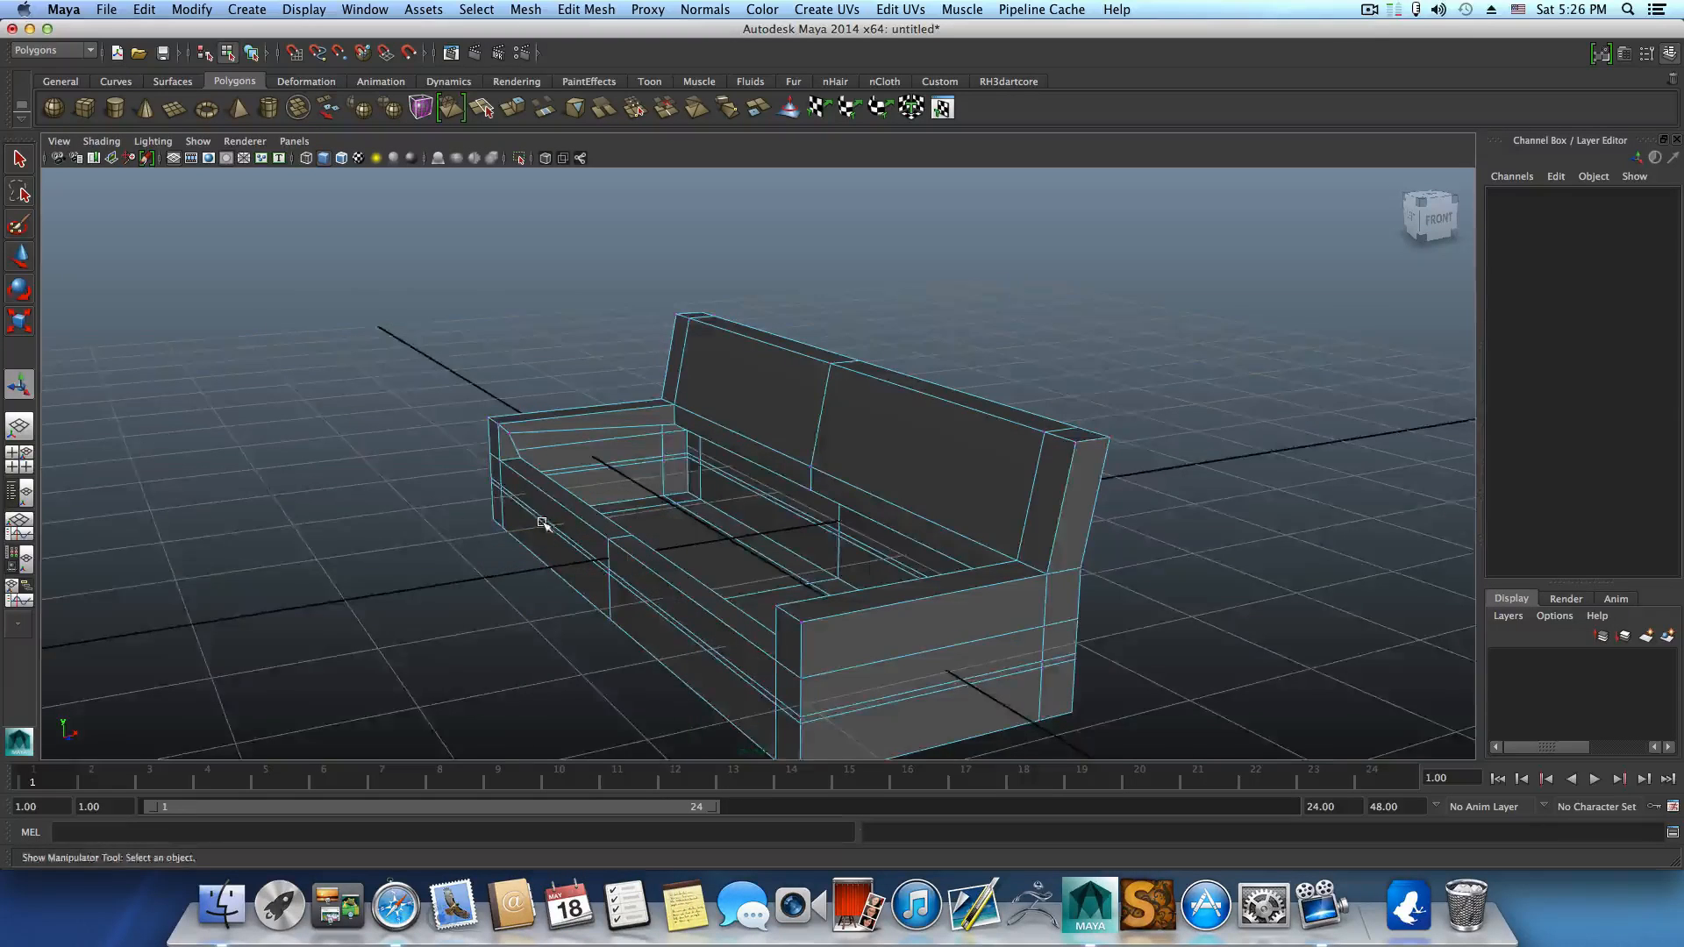
{"action": "left_click_drag", "start_coordinate": [542, 522], "coordinate": [666, 515], "text": "alt"}
{"action": "left_click", "coordinate": [468, 436]}
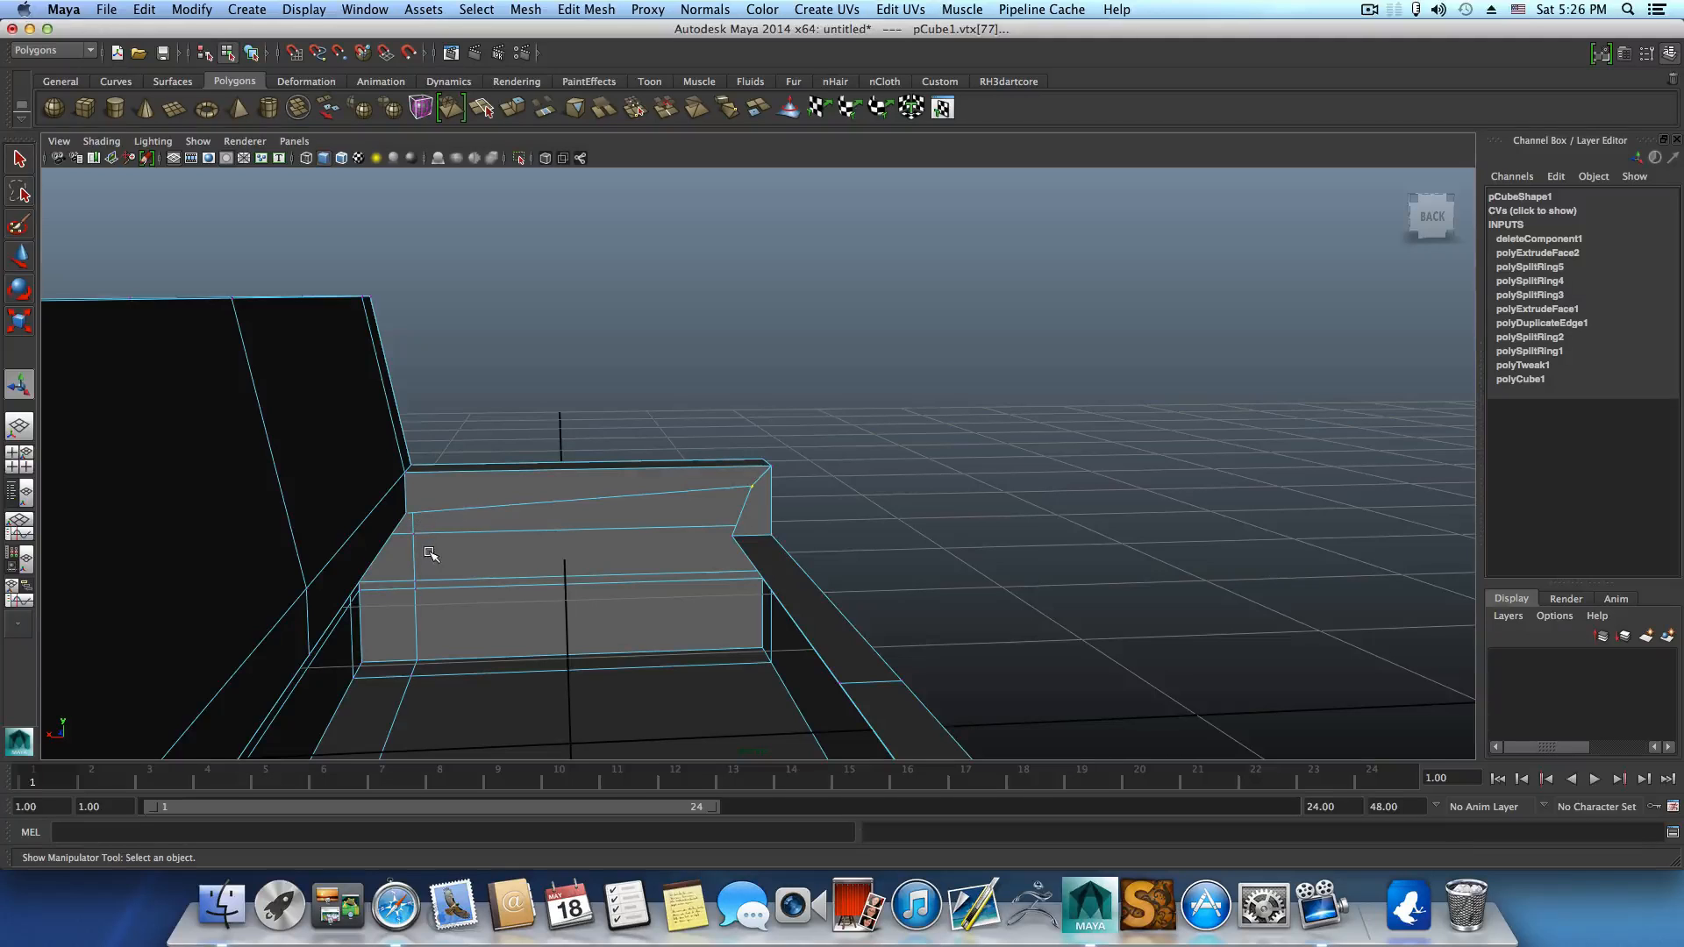
{"action": "left_click_drag", "start_coordinate": [432, 552], "coordinate": [597, 339], "text": "alt"}
{"action": "left_click", "coordinate": [672, 475]}
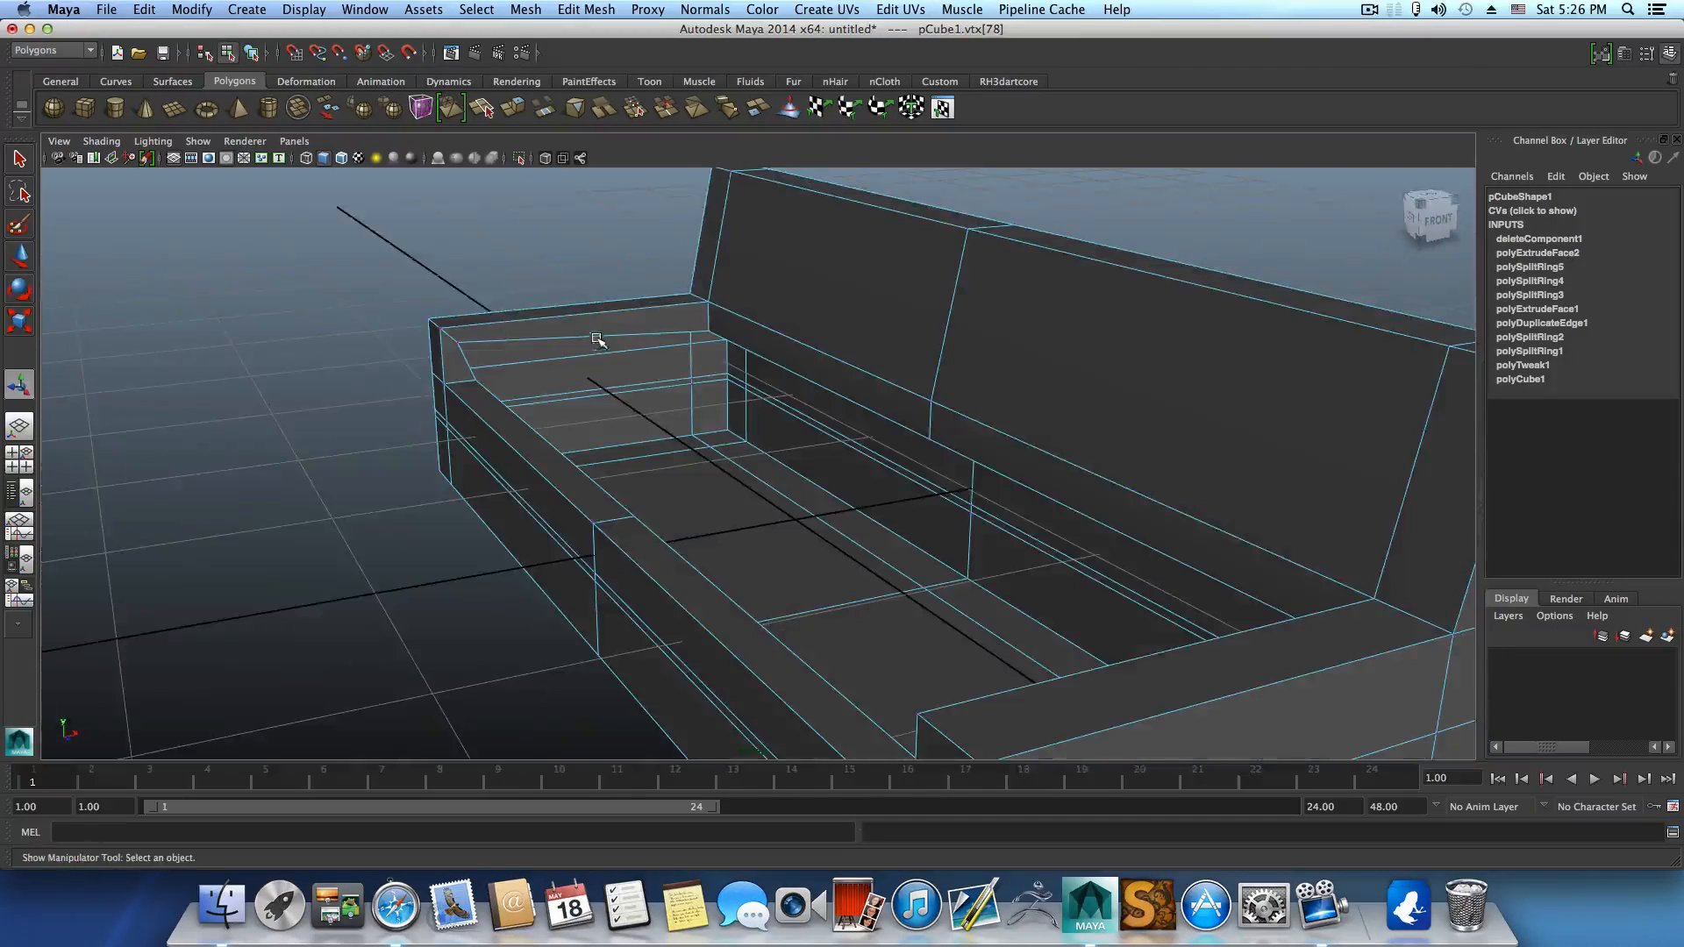
{"action": "left_click", "coordinate": [714, 381], "text": "shift"}
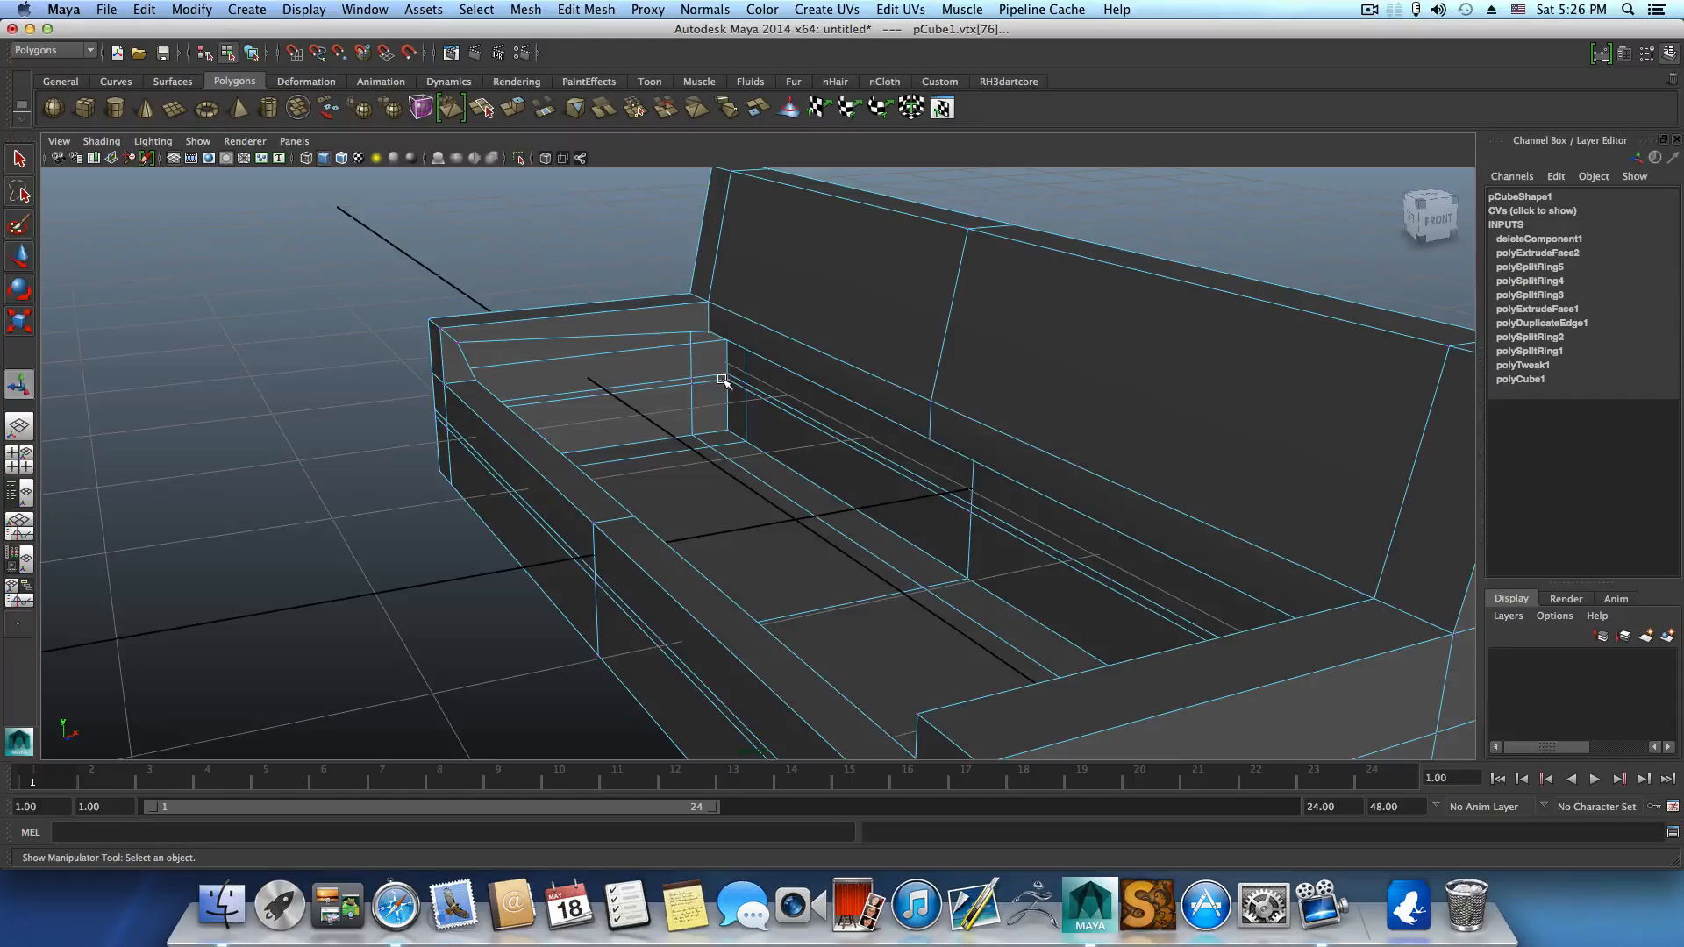
{"action": "key", "text": "w"}
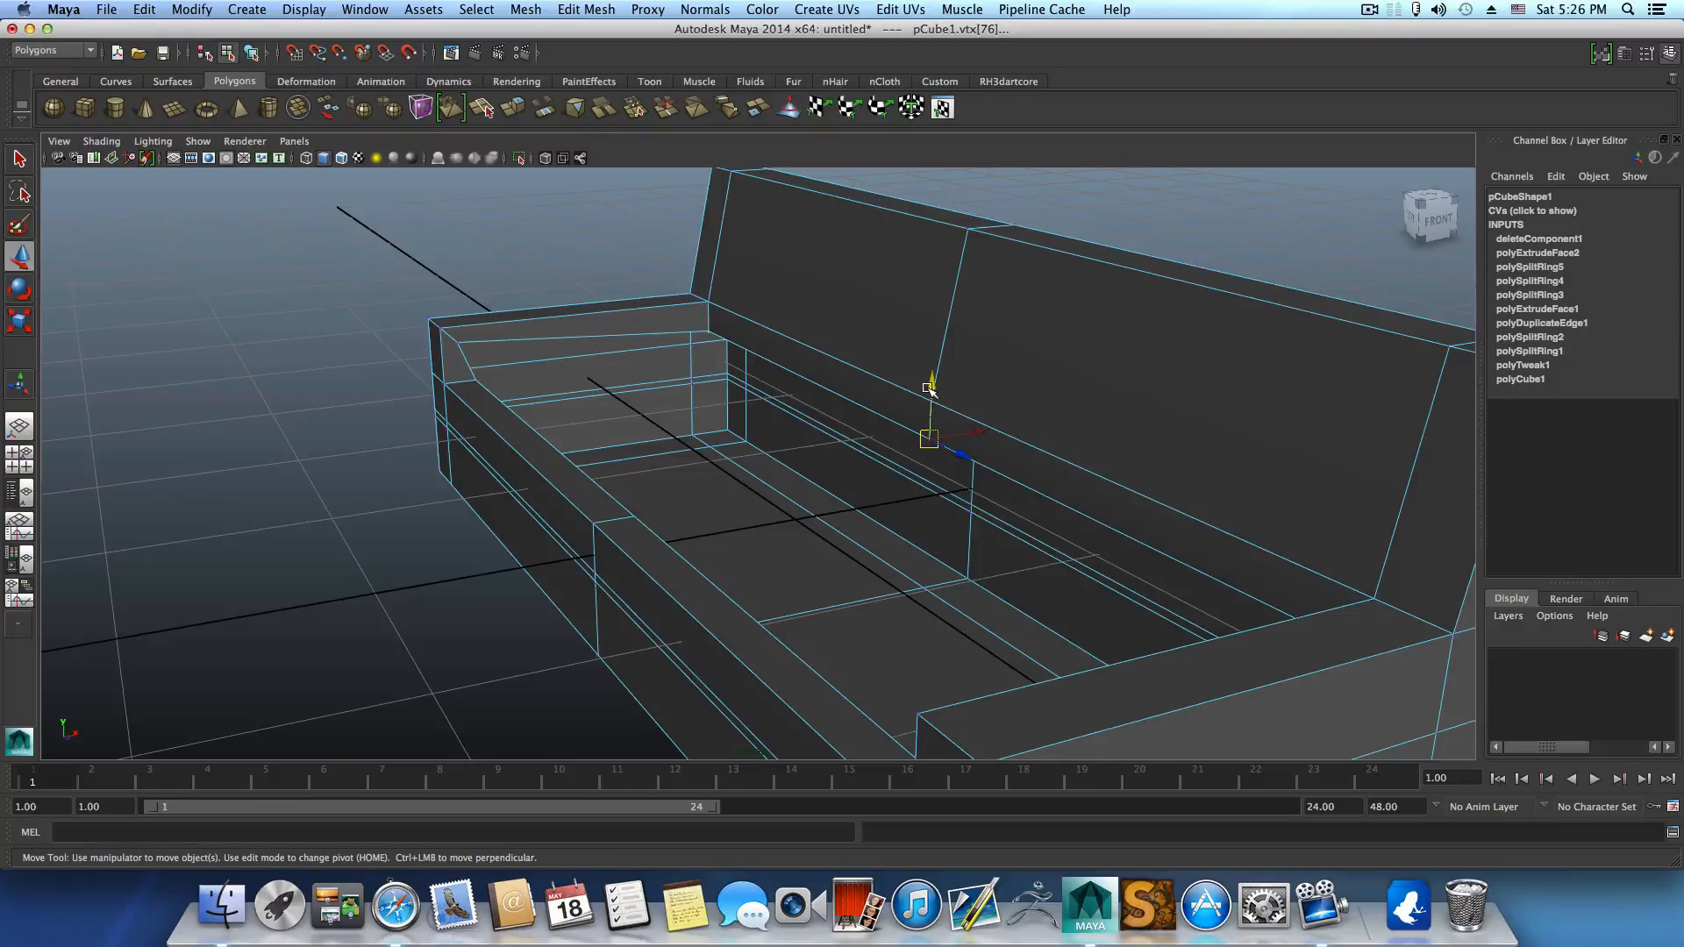
{"action": "key", "text": "v"}
{"action": "mouse_move", "coordinate": [932, 388]}
{"action": "left_mouse_down"}
{"action": "mouse_move", "coordinate": [933, 434]}
{"action": "mouse_move", "coordinate": [932, 374]}
{"action": "left_mouse_up"}
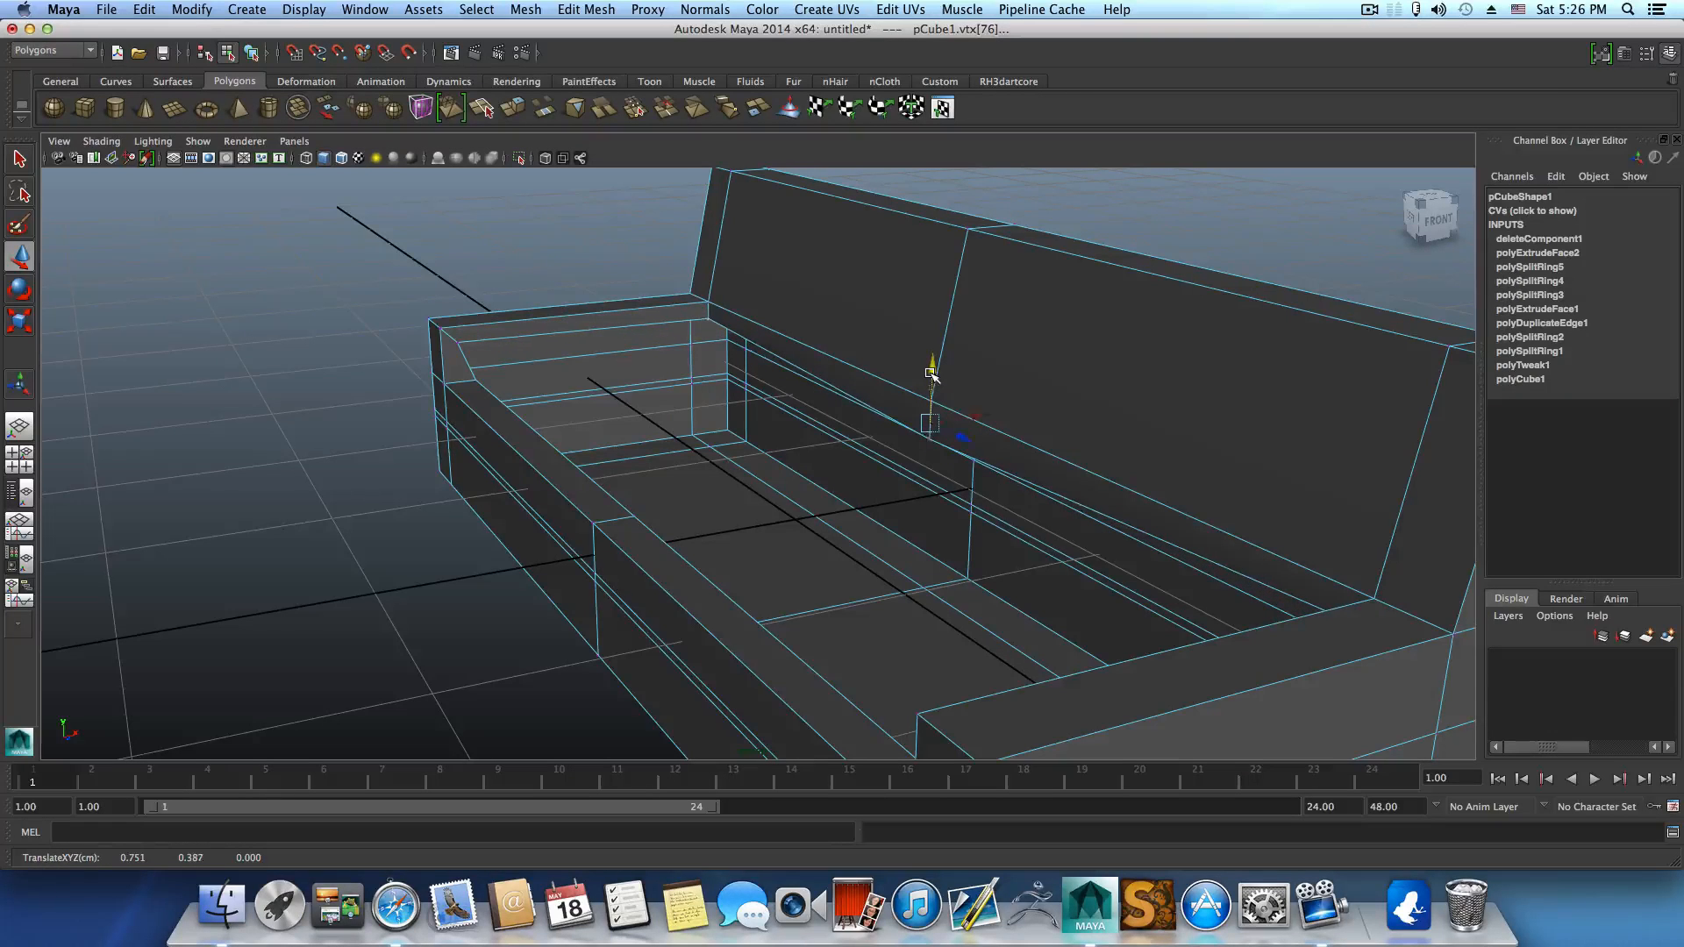
Raise the middle vertex of the seat opening's back edge toward the backrest's lower edge, using vertex snapping.
{"action": "left_click_drag", "start_coordinate": [794, 408], "coordinate": [965, 372], "text": "alt"}
{"action": "middle_click_drag", "start_coordinate": [749, 440], "coordinate": [868, 430], "text": "alt"}
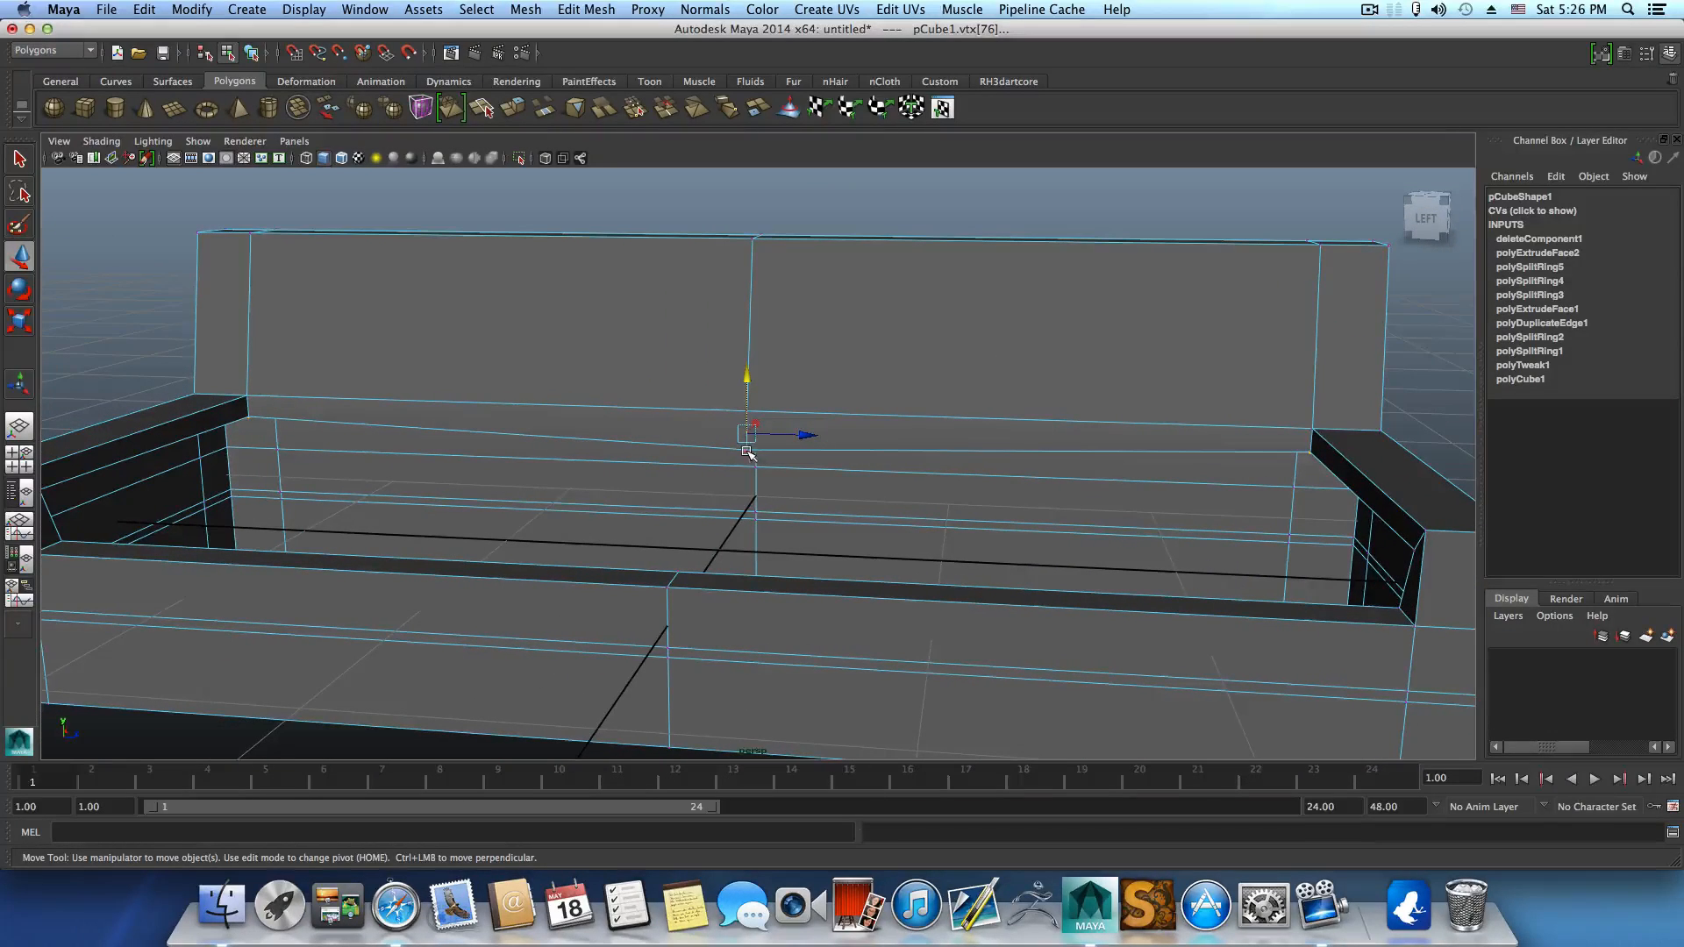
{"action": "left_click_drag", "start_coordinate": [451, 476], "coordinate": [345, 429], "text": "alt"}
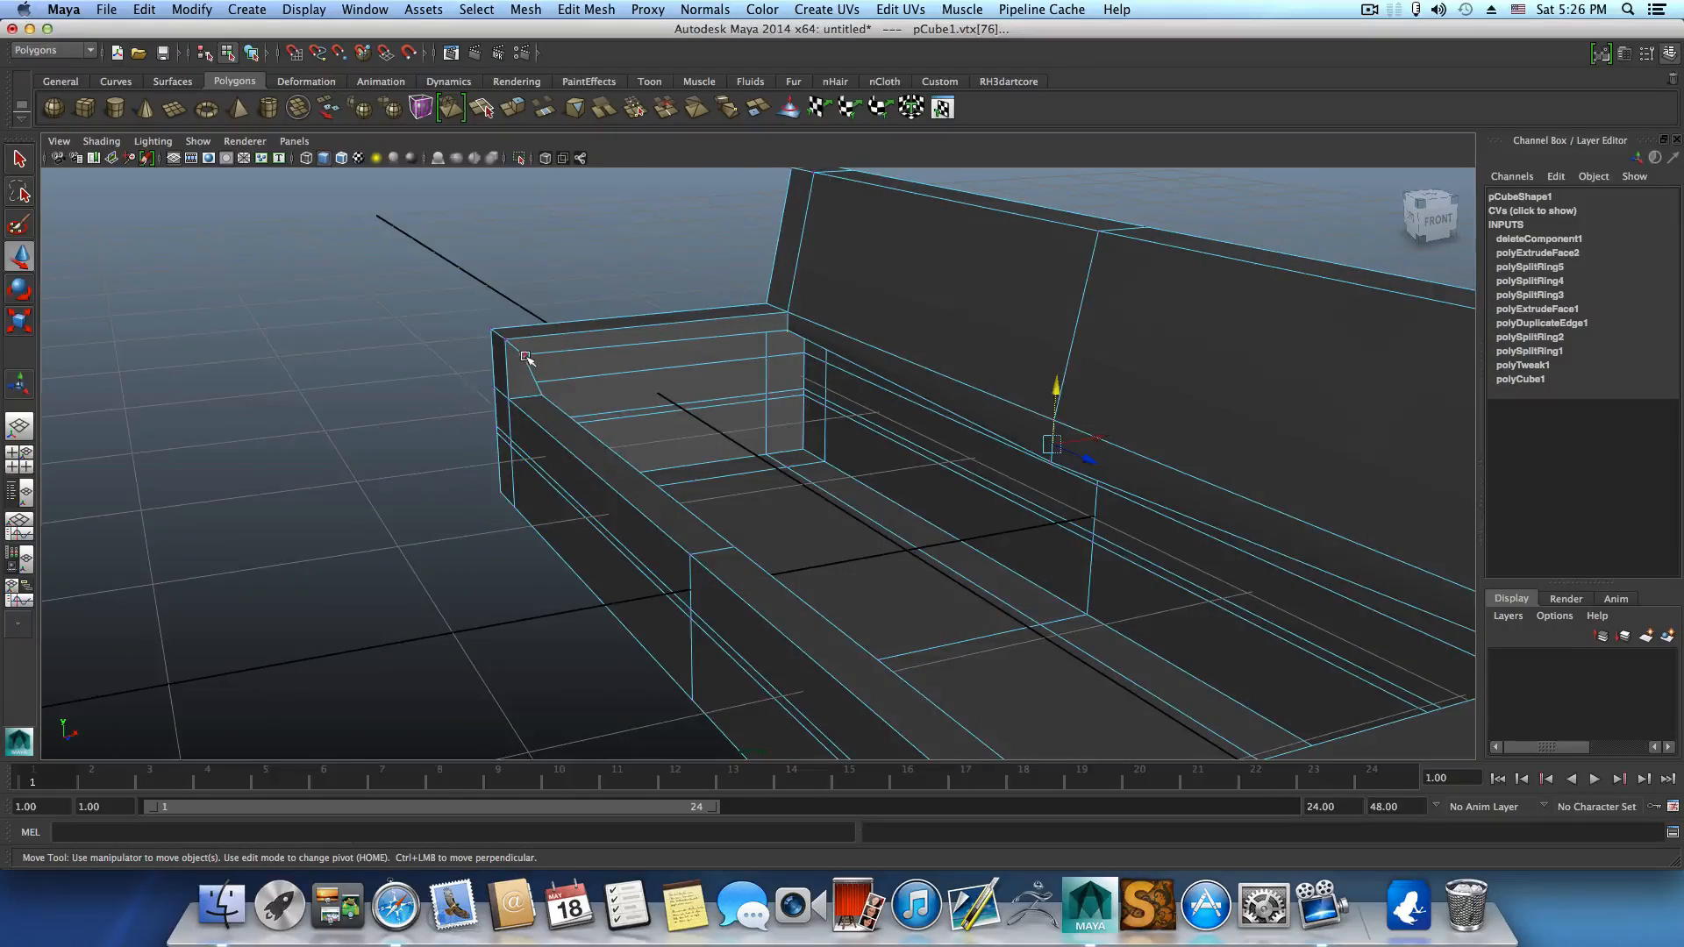
{"action": "left_click_drag", "start_coordinate": [943, 492], "coordinate": [924, 405], "text": "alt"}
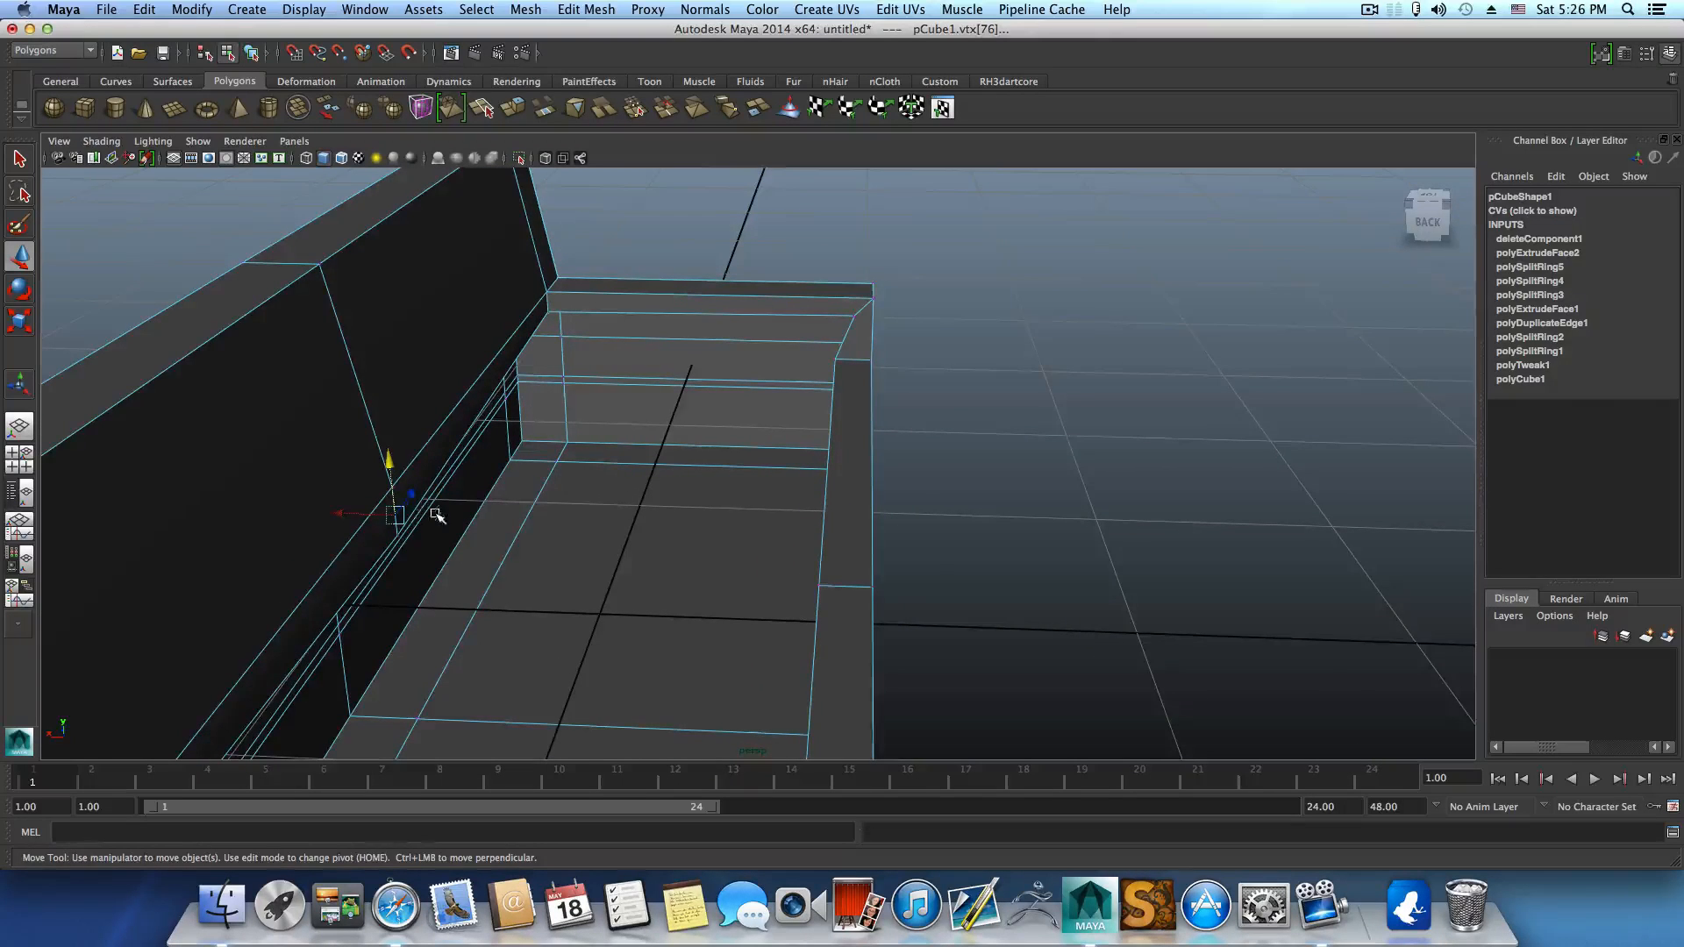
{"action": "left_click_drag", "start_coordinate": [436, 516], "coordinate": [615, 491], "text": "alt"}
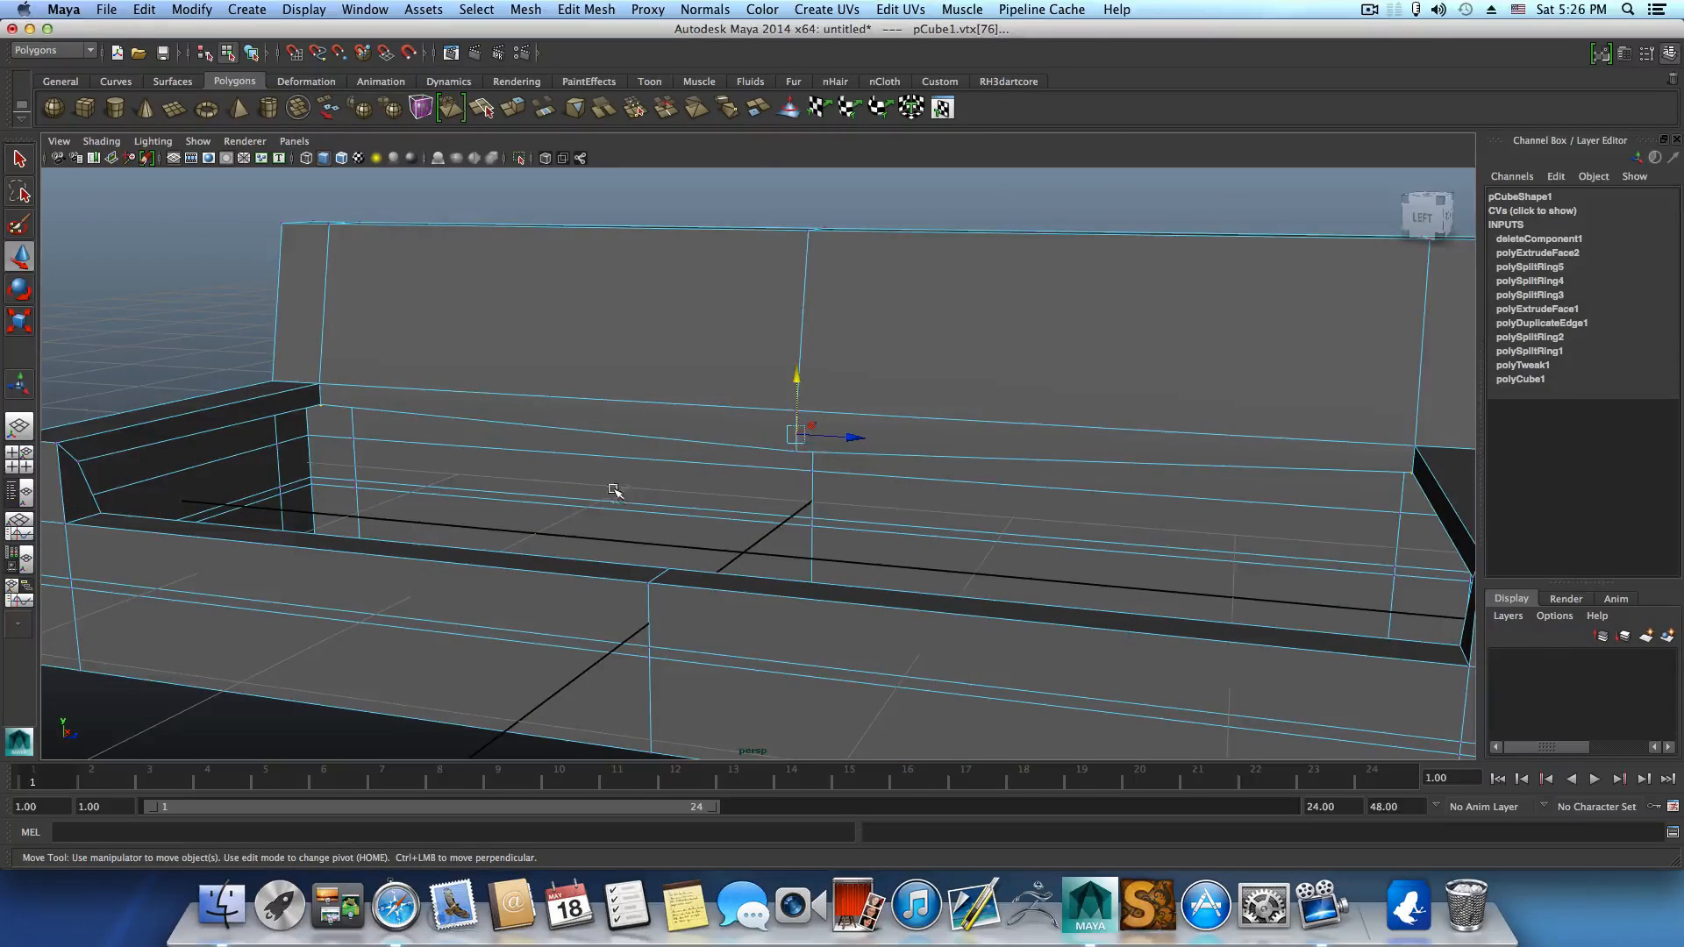
{"action": "left_click", "coordinate": [795, 452]}
{"action": "mouse_move", "coordinate": [799, 404]}
{"action": "left_mouse_down"}
{"action": "mouse_move", "coordinate": [793, 376]}
{"action": "mouse_move", "coordinate": [788, 465]}
{"action": "mouse_move", "coordinate": [790, 425]}
{"action": "left_mouse_up"}
{"action": "key", "text": "v"}
{"action": "left_click_drag", "start_coordinate": [796, 363], "coordinate": [797, 377]}
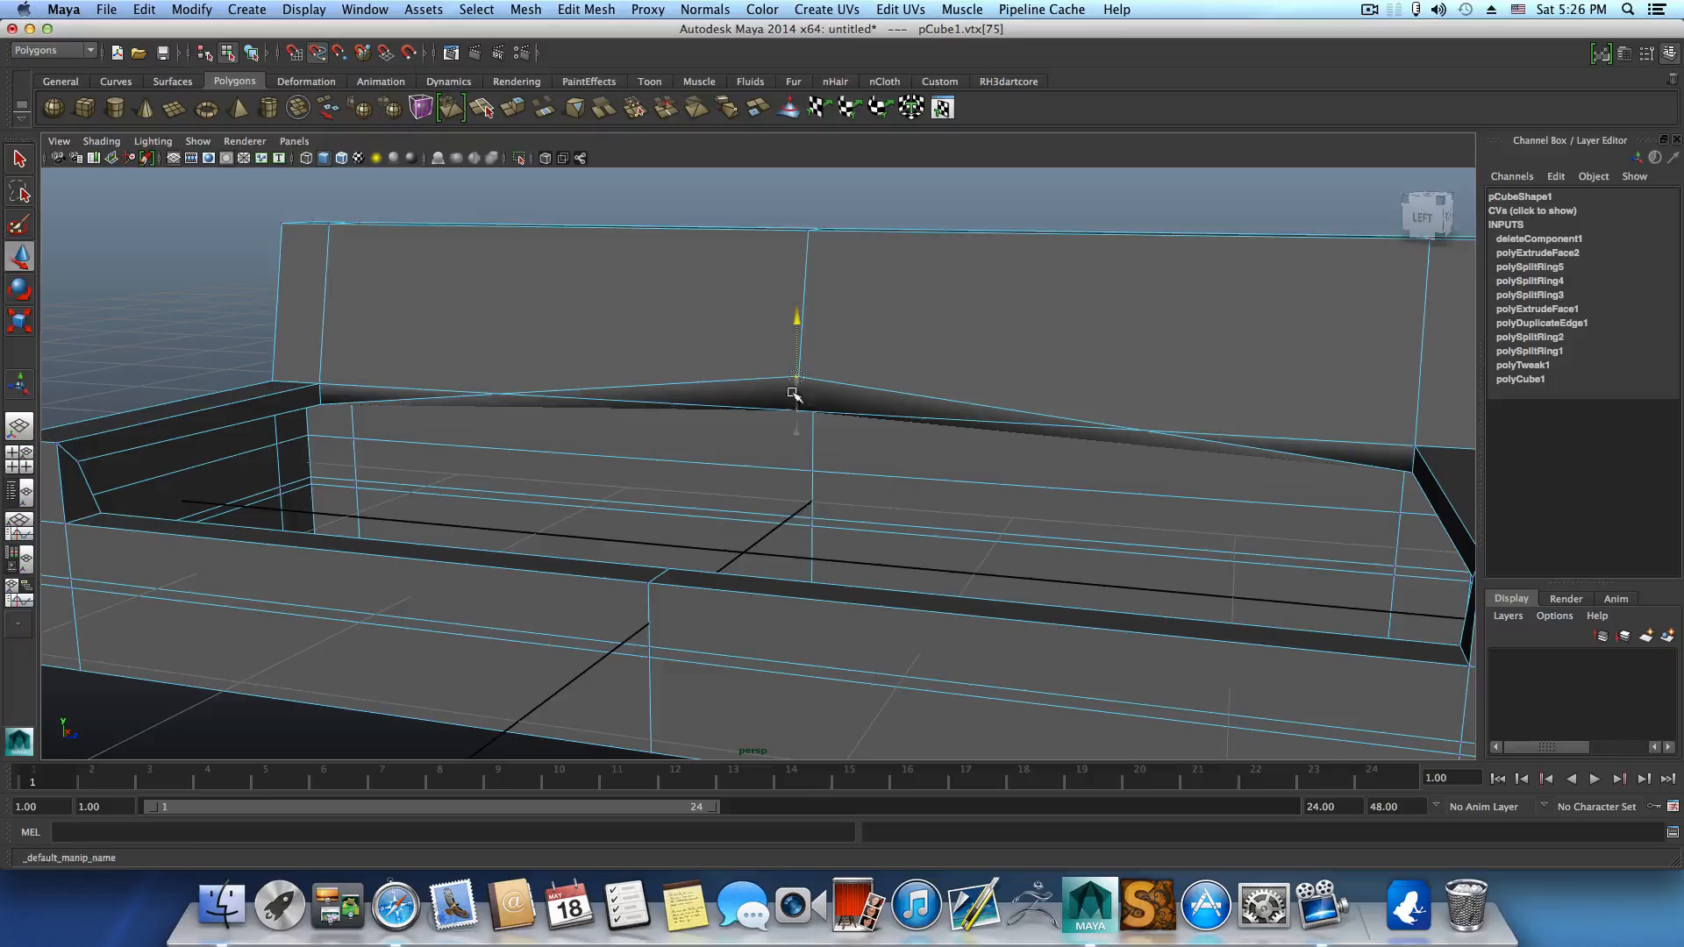
{"action": "left_click_drag", "start_coordinate": [784, 310], "coordinate": [949, 429]}
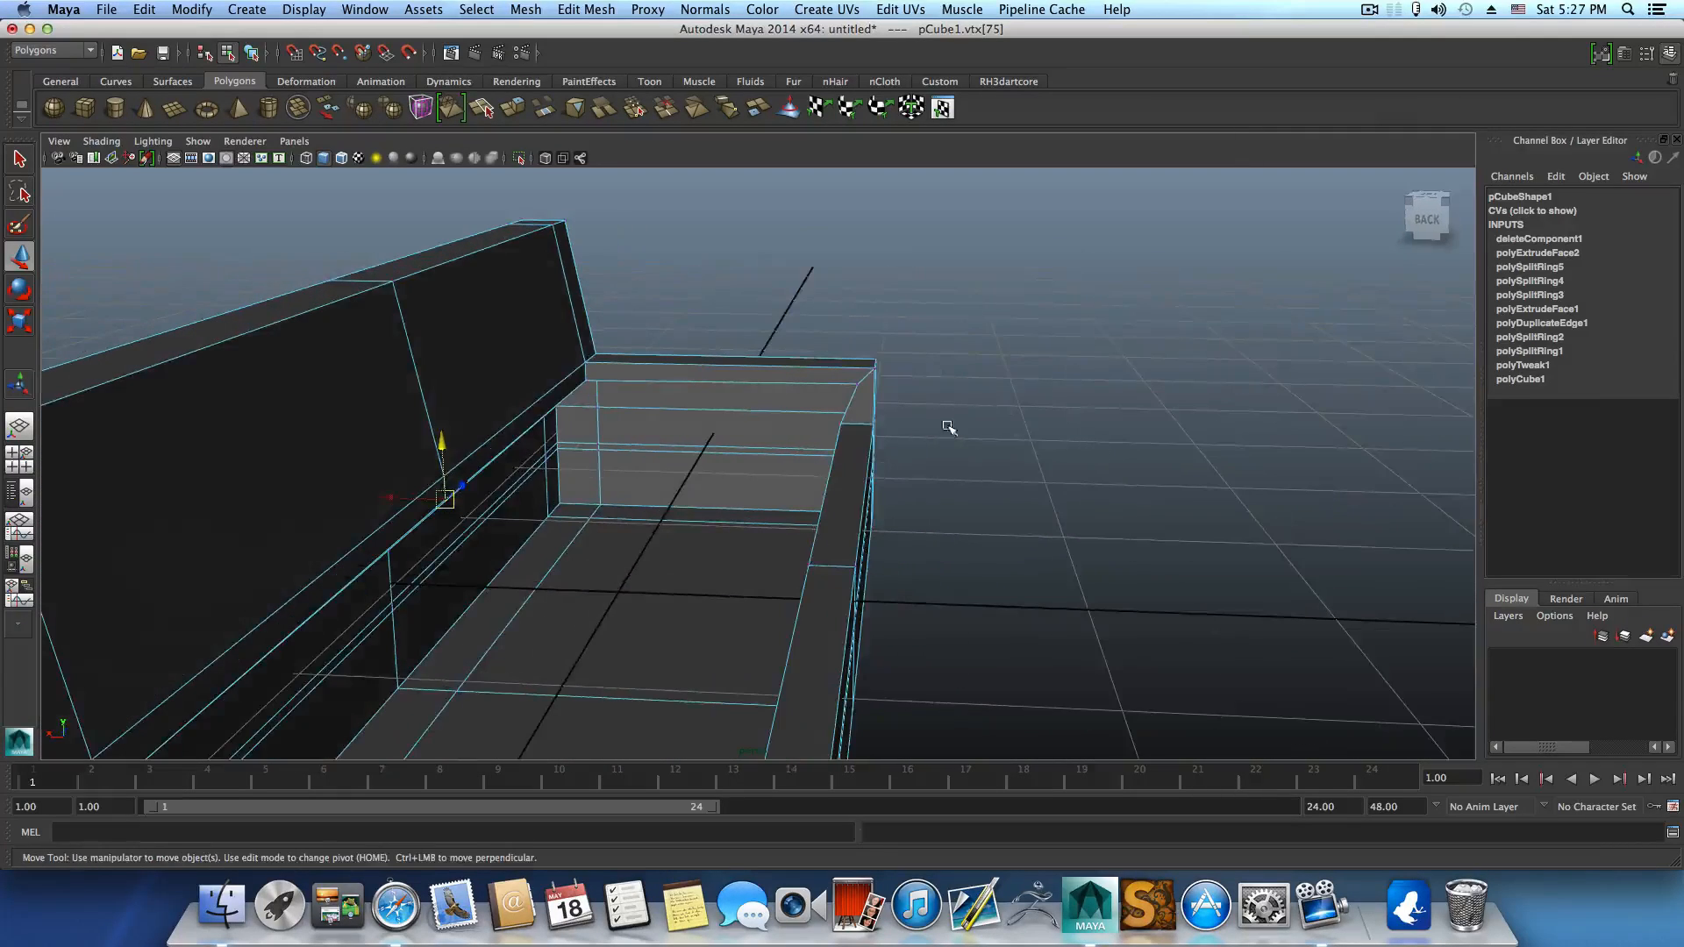
Select the three vertices along the inner front edge of the seat opening.
{"action": "left_click", "coordinate": [841, 422]}
{"action": "mouse_move", "coordinate": [841, 422]}
{"action": "left_mouse_down", "text": "alt"}
{"action": "mouse_move", "coordinate": [801, 579]}
{"action": "mouse_move", "coordinate": [861, 432]}
{"action": "mouse_move", "coordinate": [832, 557]}
{"action": "mouse_move", "coordinate": [508, 532]}
{"action": "mouse_move", "coordinate": [443, 496]}
{"action": "mouse_move", "coordinate": [669, 474]}
{"action": "mouse_move", "coordinate": [780, 403]}
{"action": "mouse_move", "coordinate": [715, 534]}
{"action": "mouse_move", "coordinate": [696, 538]}
{"action": "mouse_move", "coordinate": [673, 485]}
{"action": "mouse_move", "coordinate": [530, 500]}
{"action": "mouse_move", "coordinate": [691, 496]}
{"action": "mouse_move", "coordinate": [485, 519]}
{"action": "mouse_move", "coordinate": [627, 514]}
{"action": "mouse_move", "coordinate": [333, 504]}
{"action": "mouse_move", "coordinate": [696, 511]}
{"action": "mouse_move", "coordinate": [687, 487]}
{"action": "mouse_move", "coordinate": [616, 489]}
{"action": "mouse_move", "coordinate": [593, 508]}
{"action": "mouse_move", "coordinate": [640, 508]}
{"action": "mouse_move", "coordinate": [851, 412]}
{"action": "left_mouse_up", "text": "alt"}
{"action": "left_click", "coordinate": [800, 579], "text": "shift"}
{"action": "left_click", "coordinate": [212, 489], "text": "shift"}
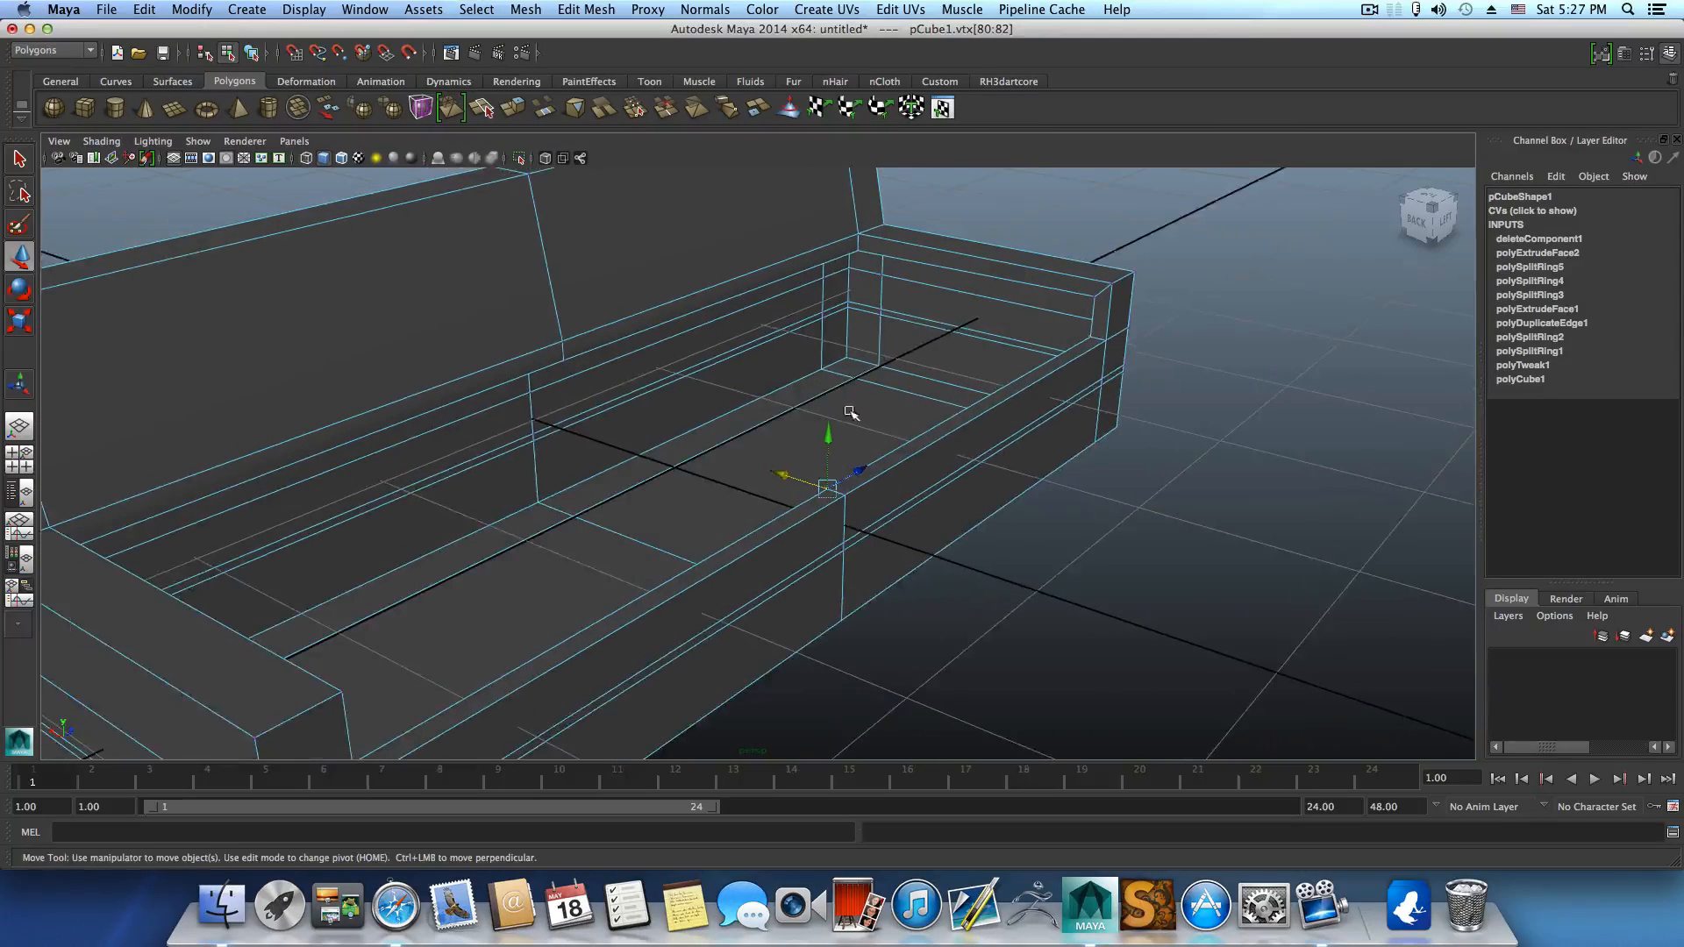
Select the border edges of the seat opening along both armrests and the backrest, leaving out the front edges.
{"action": "right_click_drag", "start_coordinate": [963, 284], "coordinate": [974, 274]}
{"action": "left_click", "coordinate": [974, 273]}
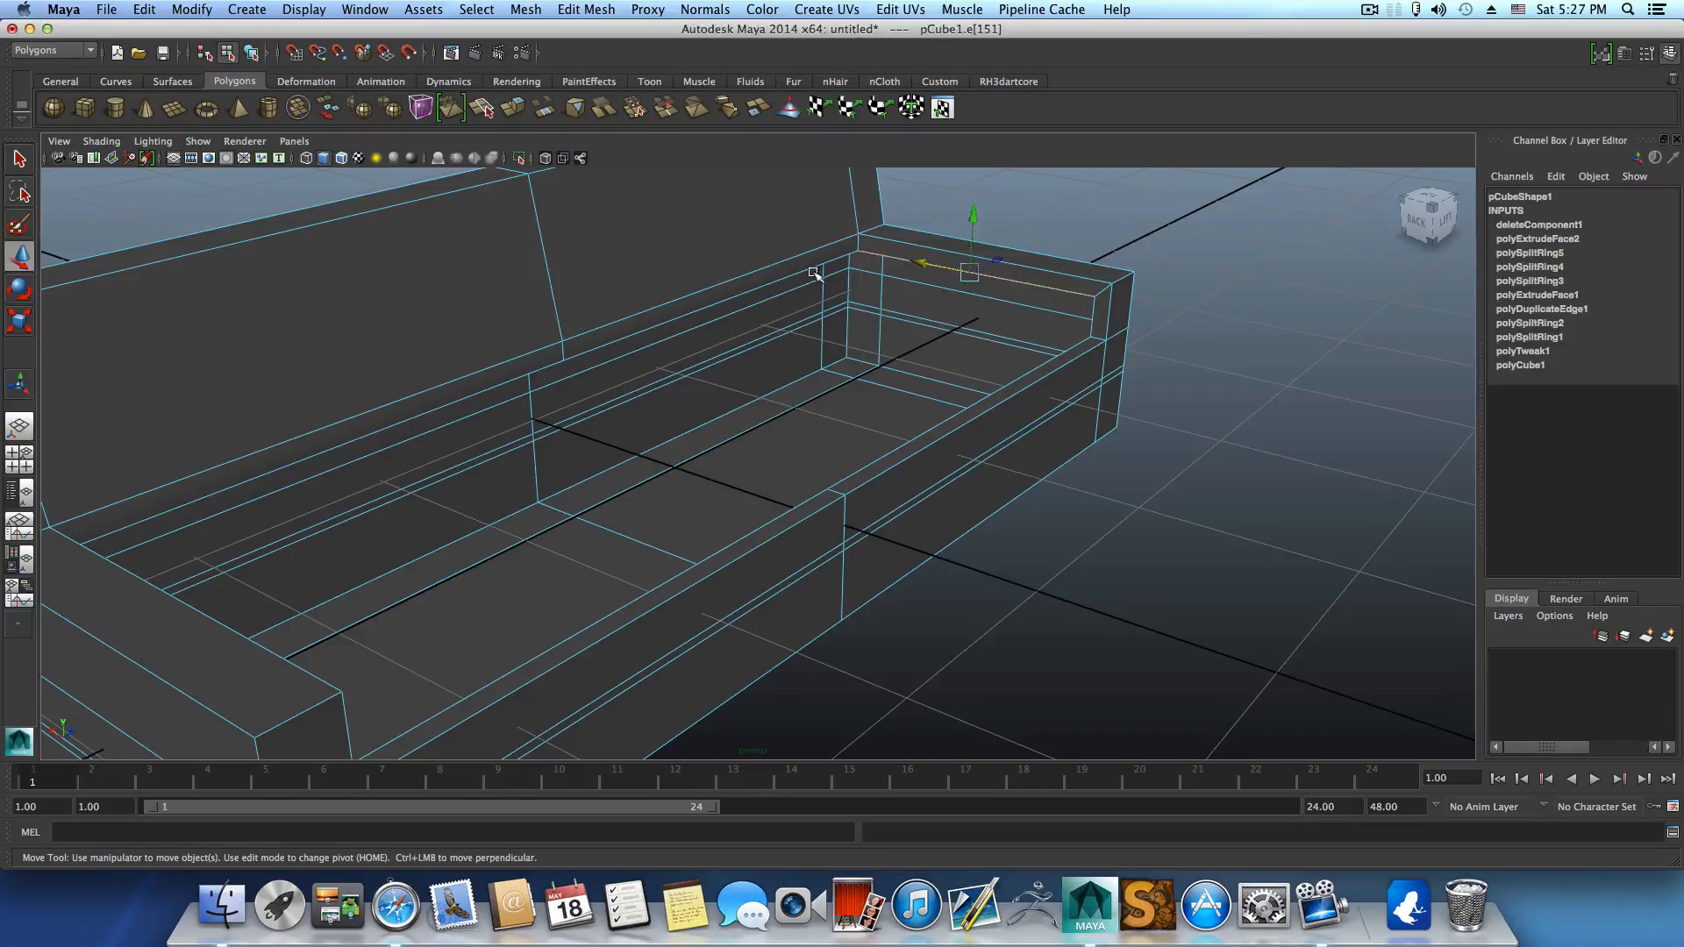
{"action": "left_click", "coordinate": [782, 276], "text": "shift"}
{"action": "left_click", "coordinate": [557, 364], "text": "shift"}
{"action": "left_click_drag", "start_coordinate": [635, 349], "coordinate": [427, 370], "text": "alt"}
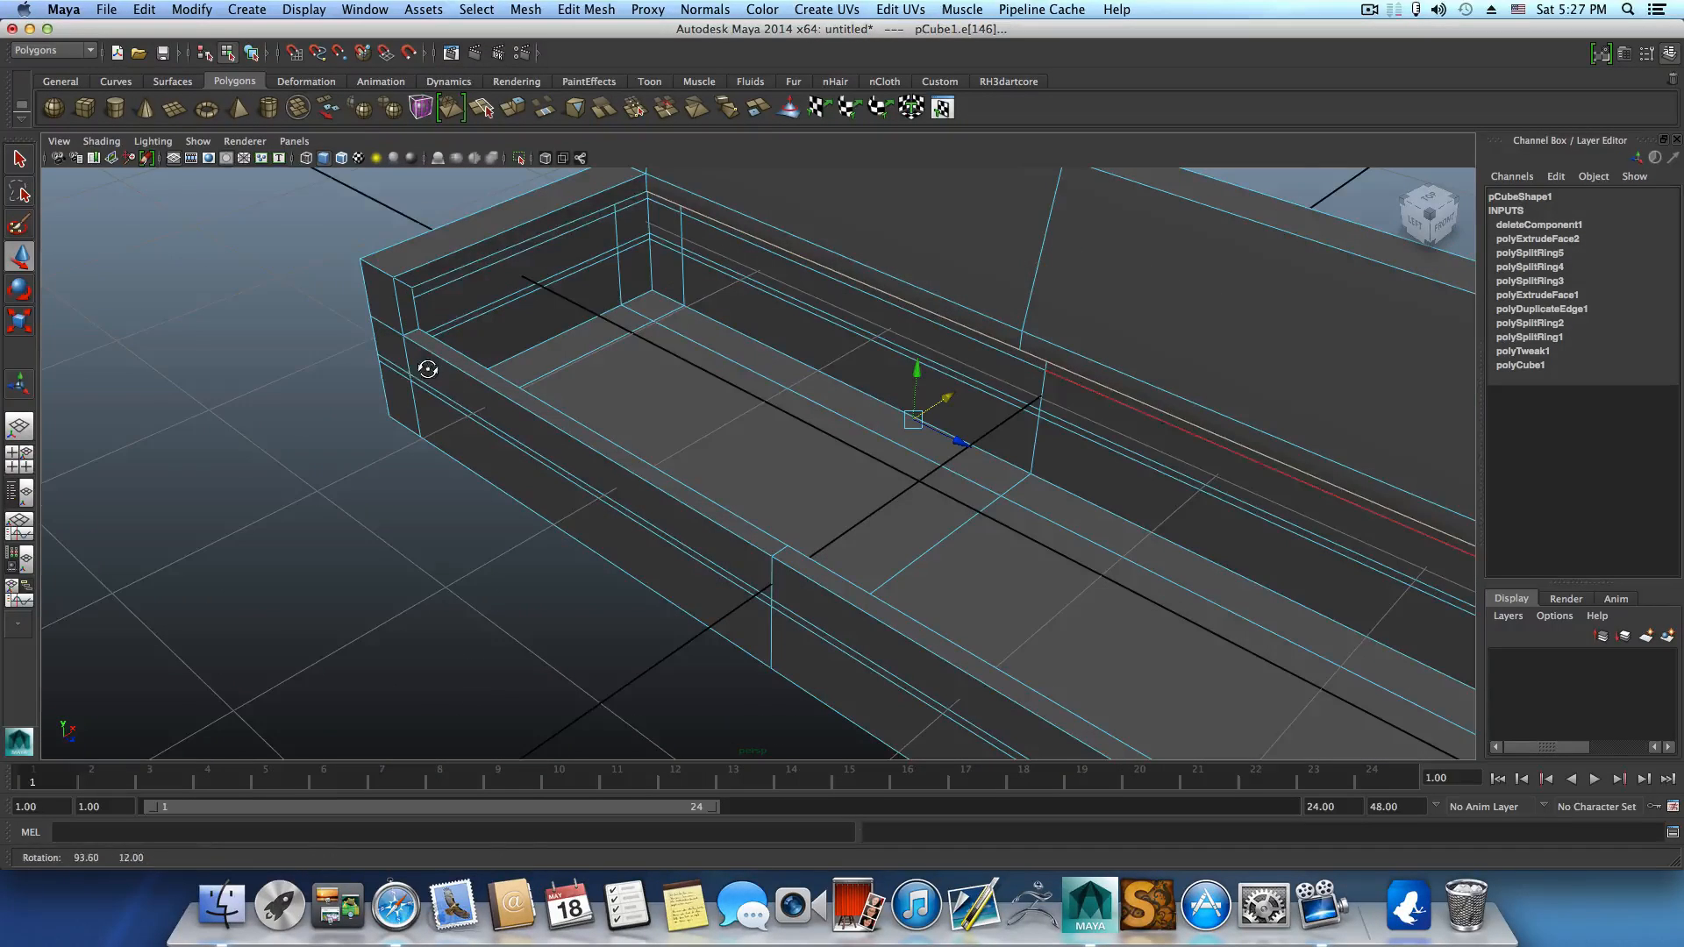
{"action": "left_click_drag", "start_coordinate": [526, 351], "coordinate": [658, 312], "text": "alt"}
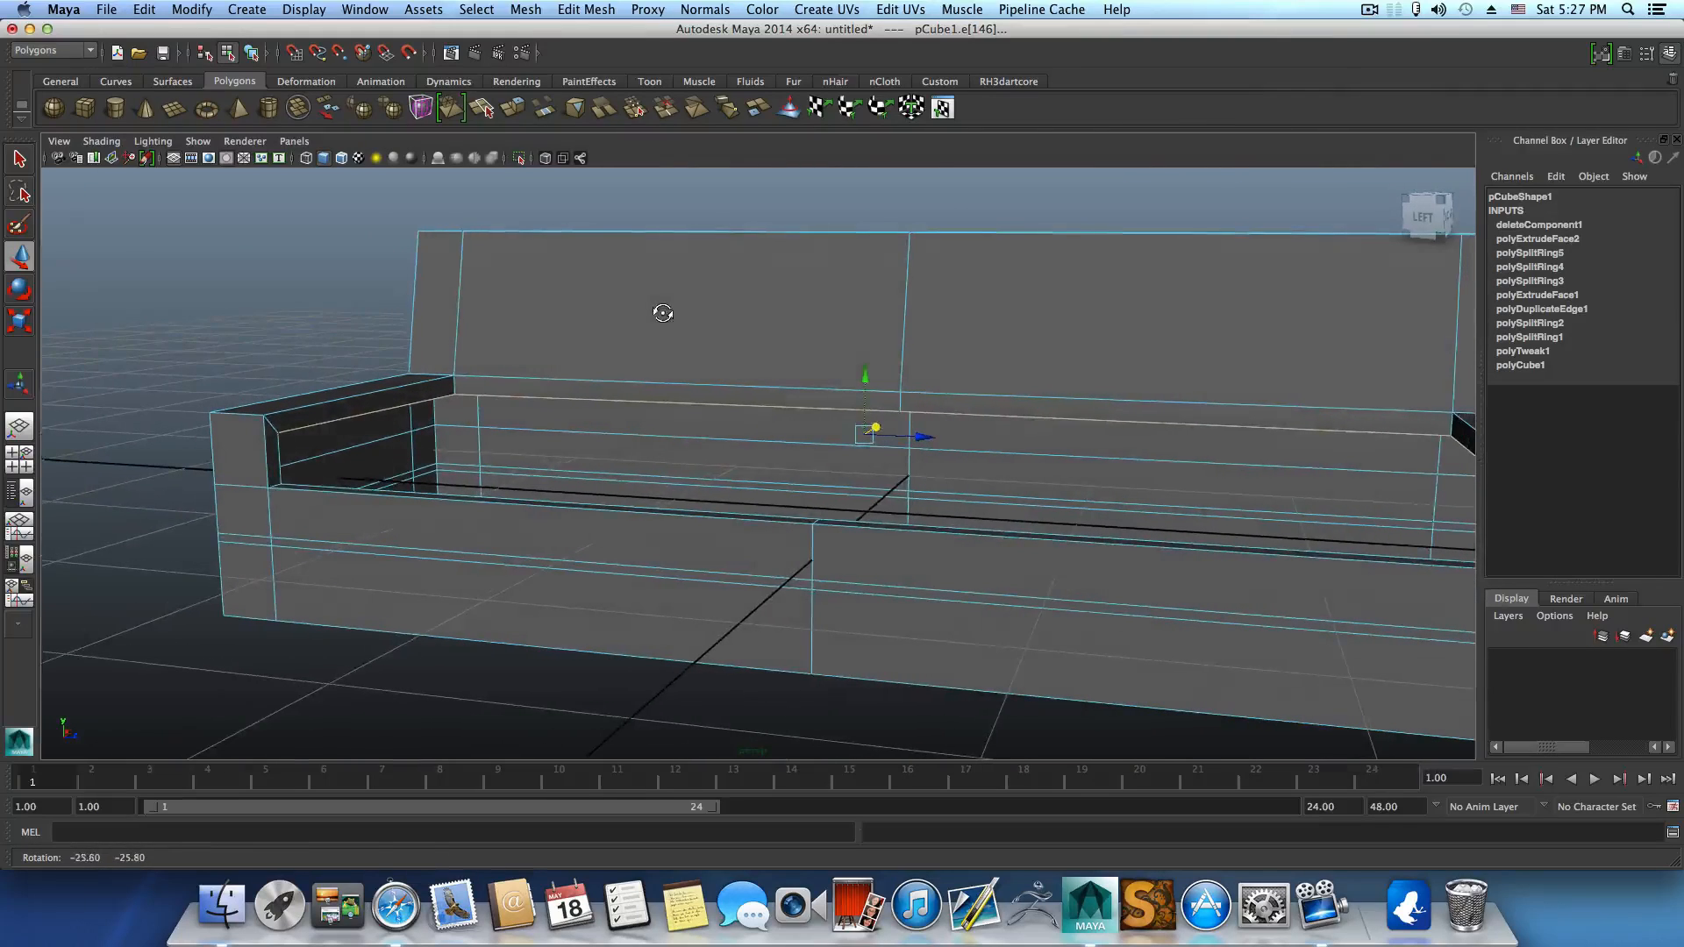
Extrude the selected arm and back edges and lower the new edges to the height of the front rim with the Move Tool.
{"action": "left_click", "coordinate": [515, 111]}
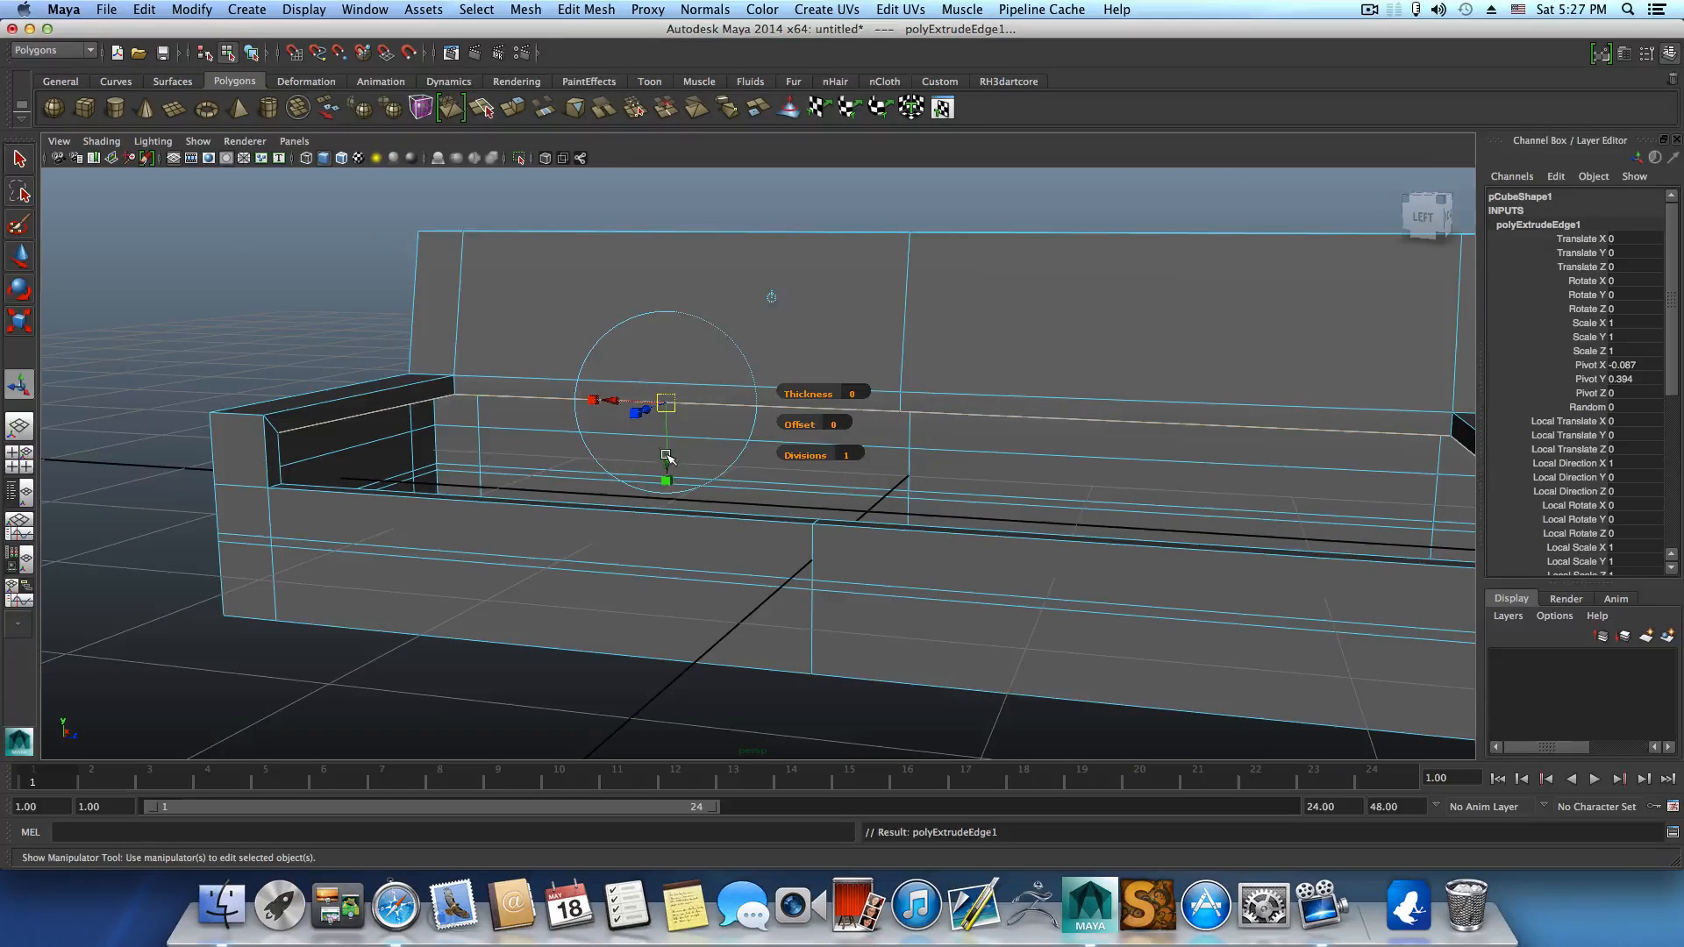
{"action": "left_click_drag", "start_coordinate": [666, 470], "coordinate": [668, 462]}
{"action": "key", "text": "super+z"}
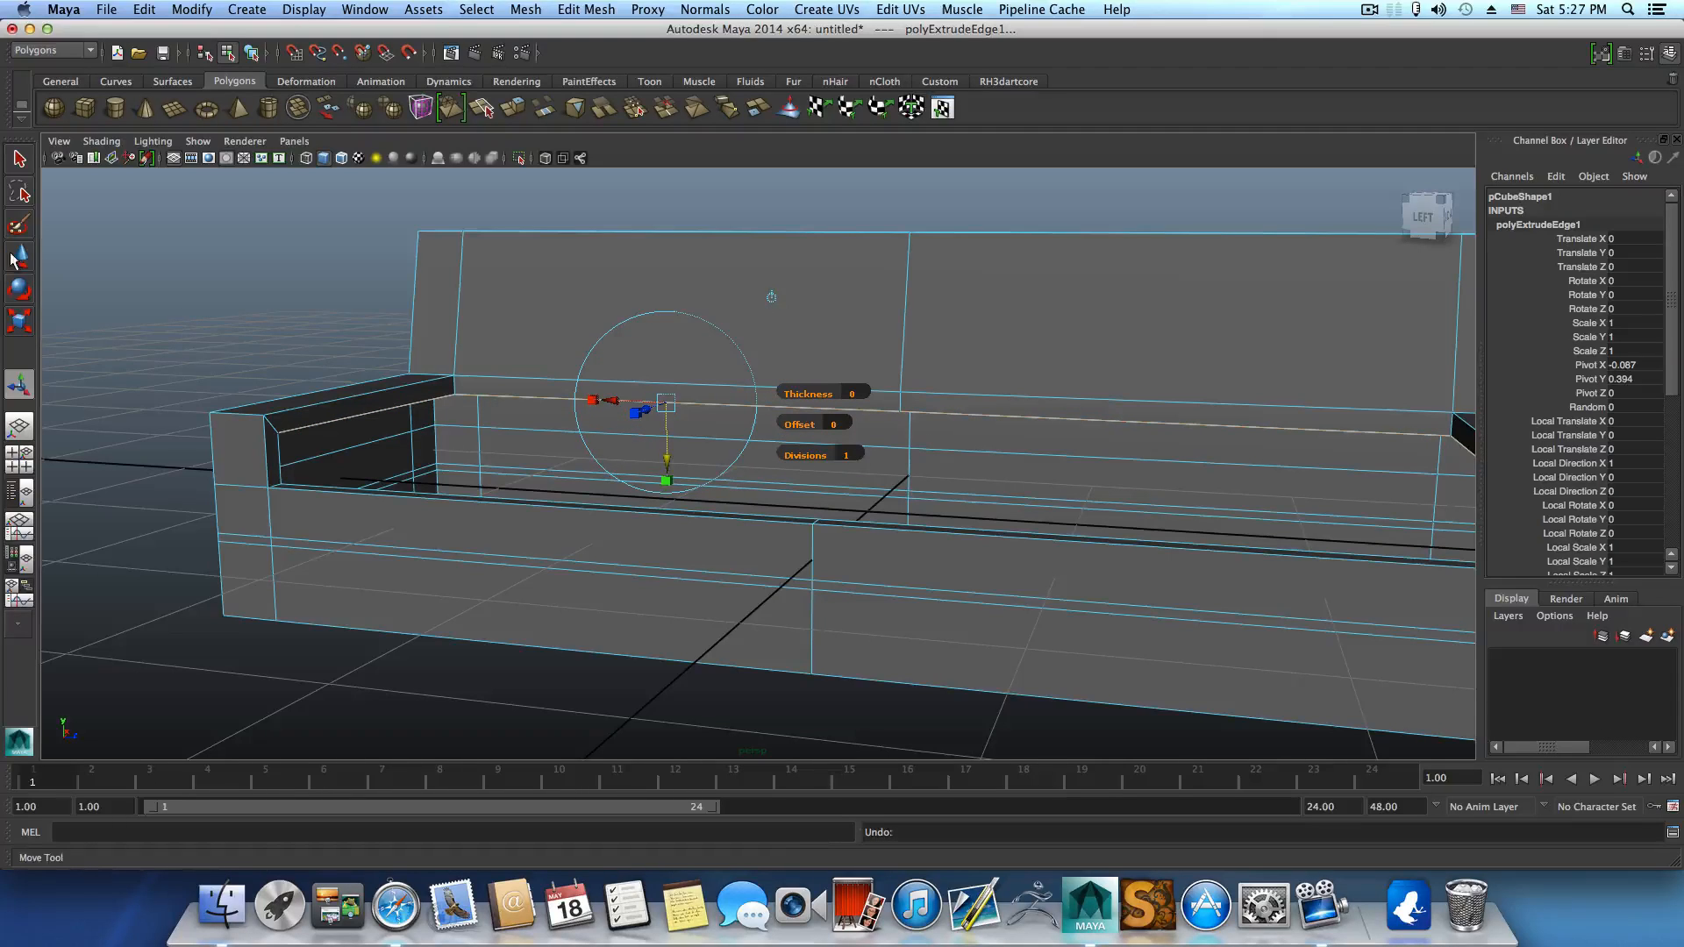
{"action": "left_click", "coordinate": [20, 259]}
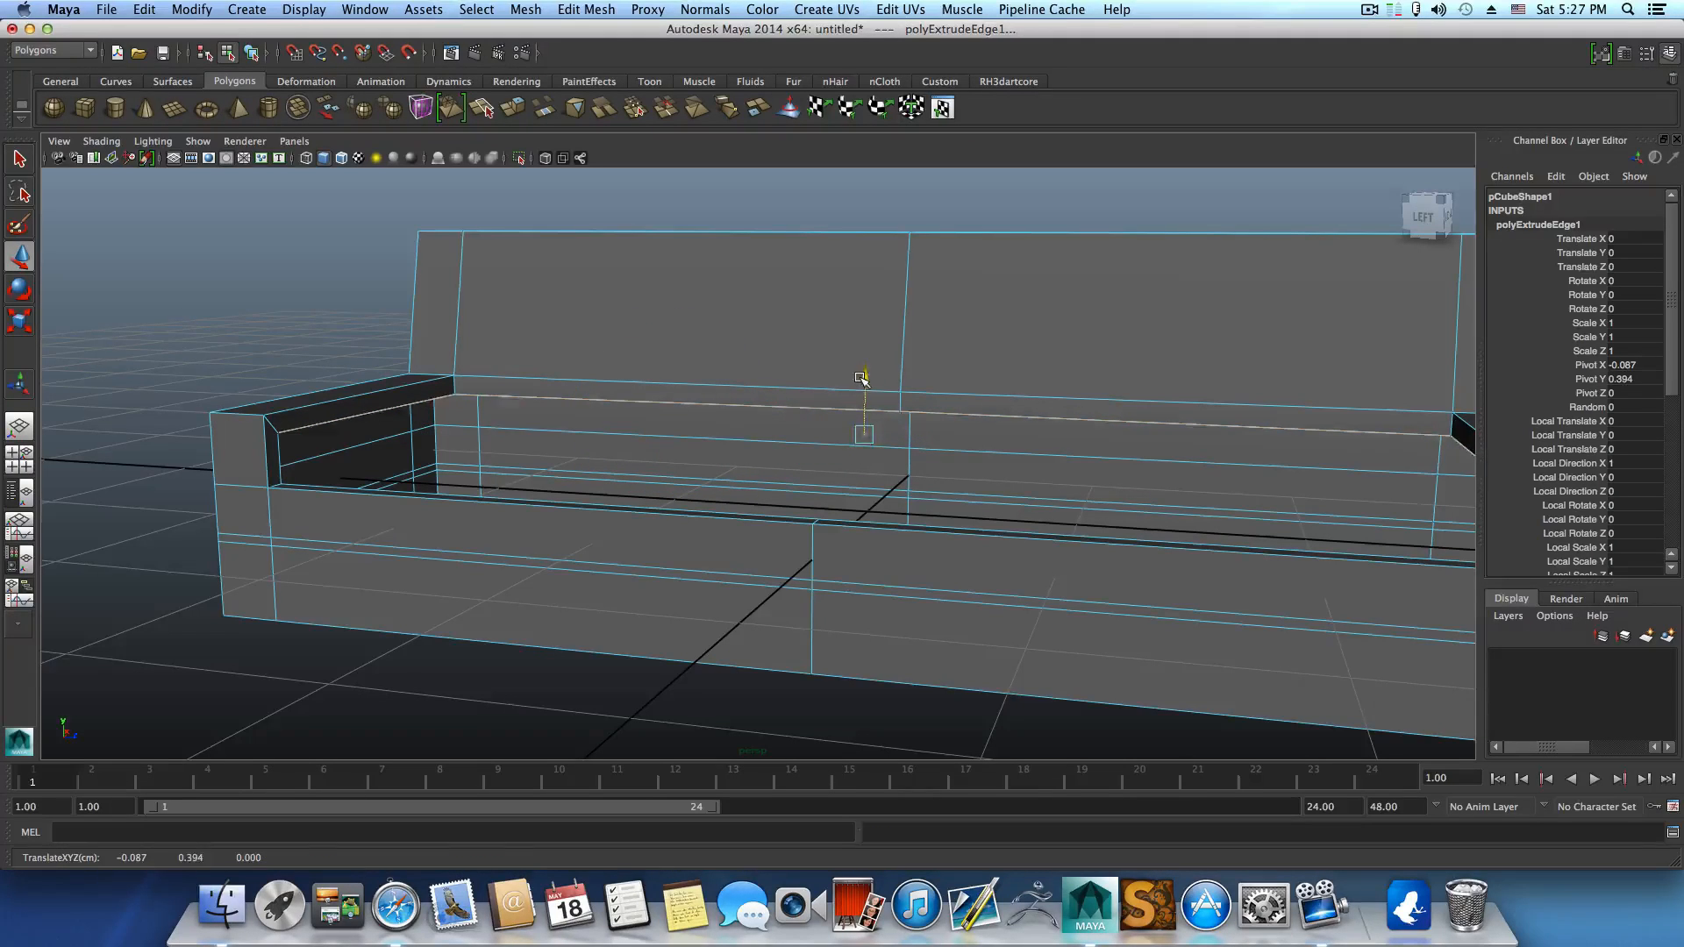
{"action": "left_click_drag", "start_coordinate": [868, 388], "coordinate": [820, 387]}
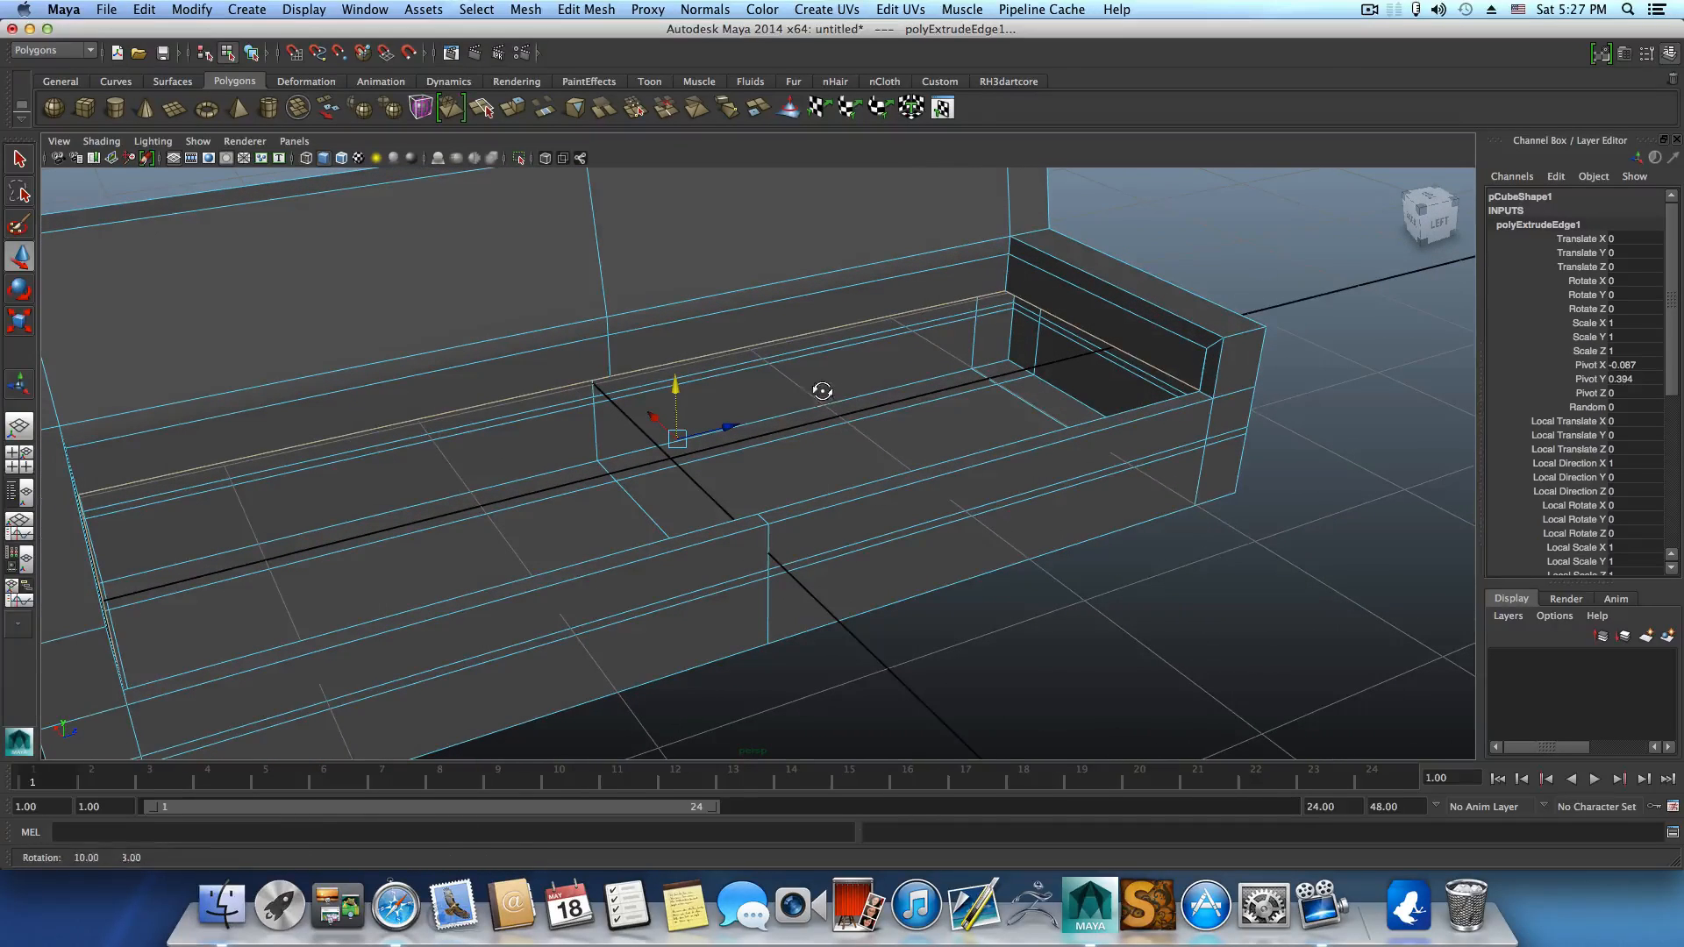
Merge the overlapping vertices where the extruded arm edge meets the front rim at one end of the seat opening.
{"action": "left_click", "coordinate": [601, 8]}
{"action": "left_click", "coordinate": [826, 203]}
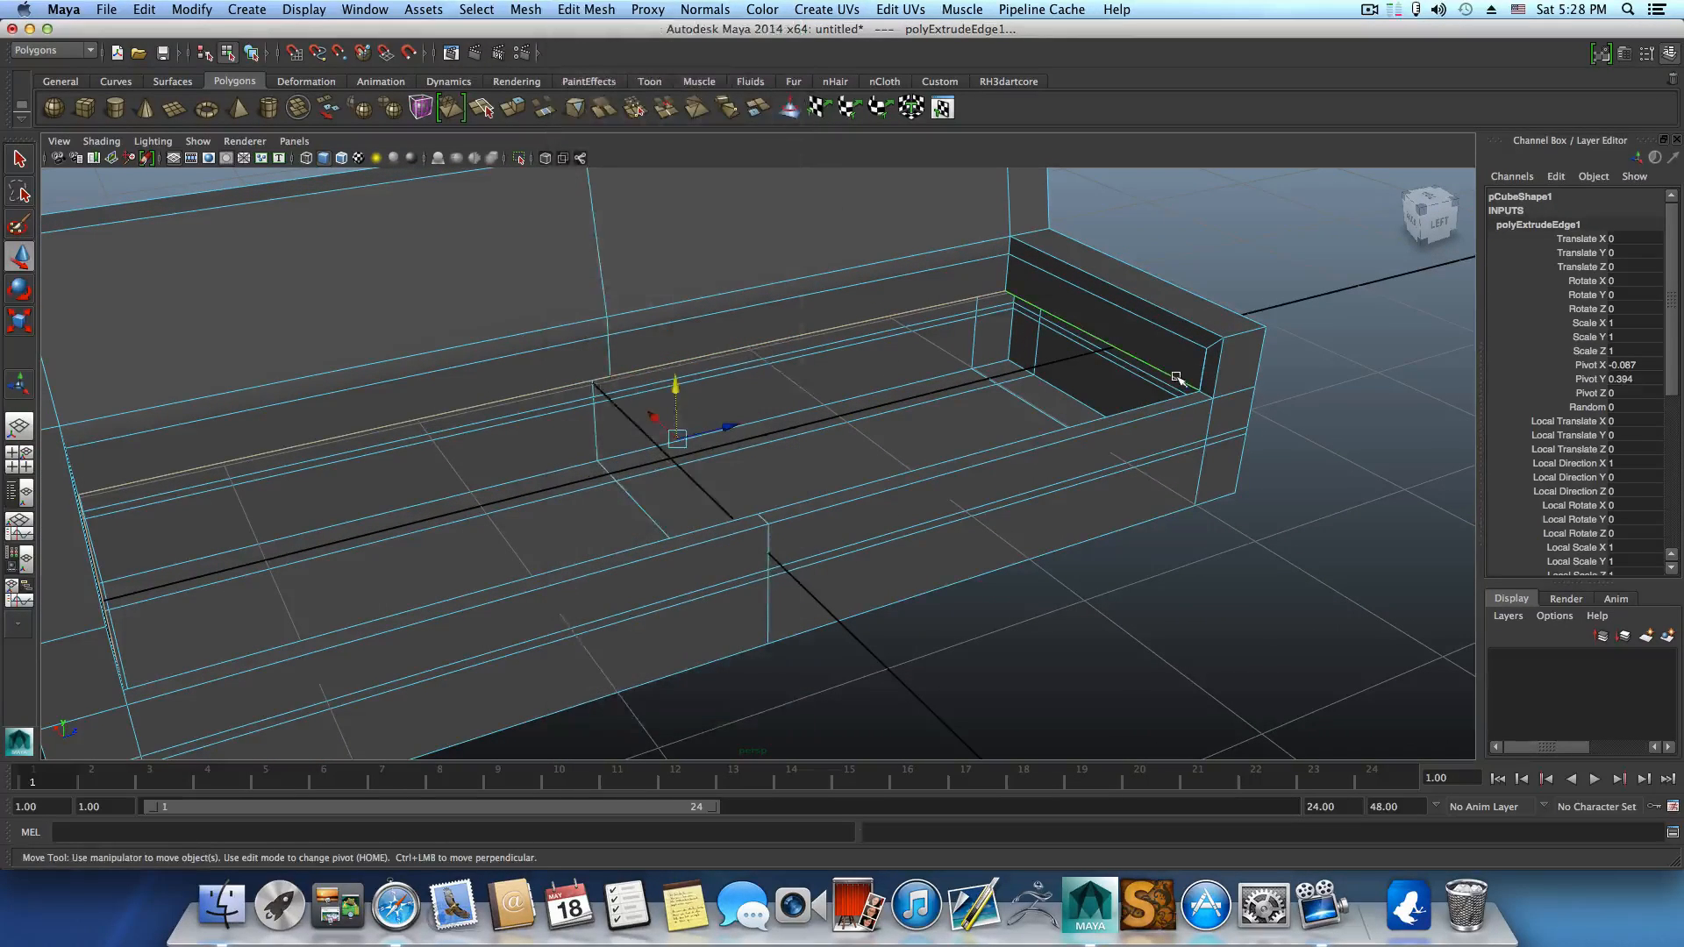
{"action": "right_click_drag", "start_coordinate": [1178, 377], "coordinate": [1132, 384]}
{"action": "left_click_drag", "start_coordinate": [1152, 416], "coordinate": [1267, 403], "text": "alt"}
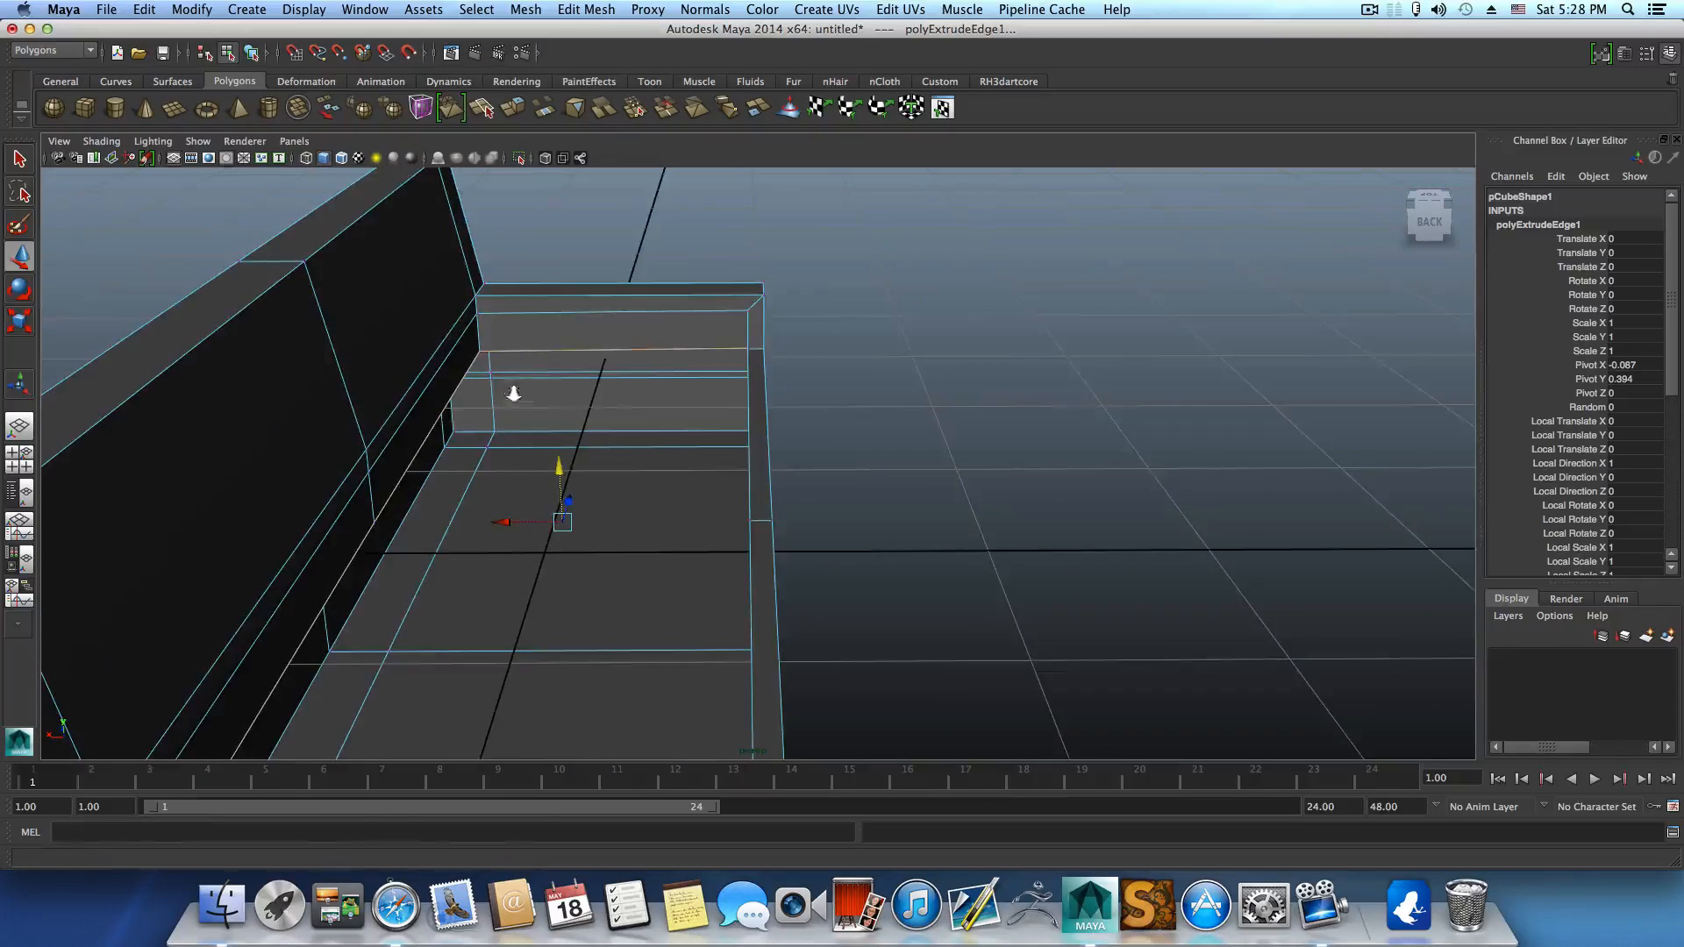
{"action": "right_click_drag", "start_coordinate": [515, 387], "coordinate": [911, 556], "text": "alt"}
{"action": "left_click_drag", "start_coordinate": [913, 556], "coordinate": [864, 550], "text": "alt"}
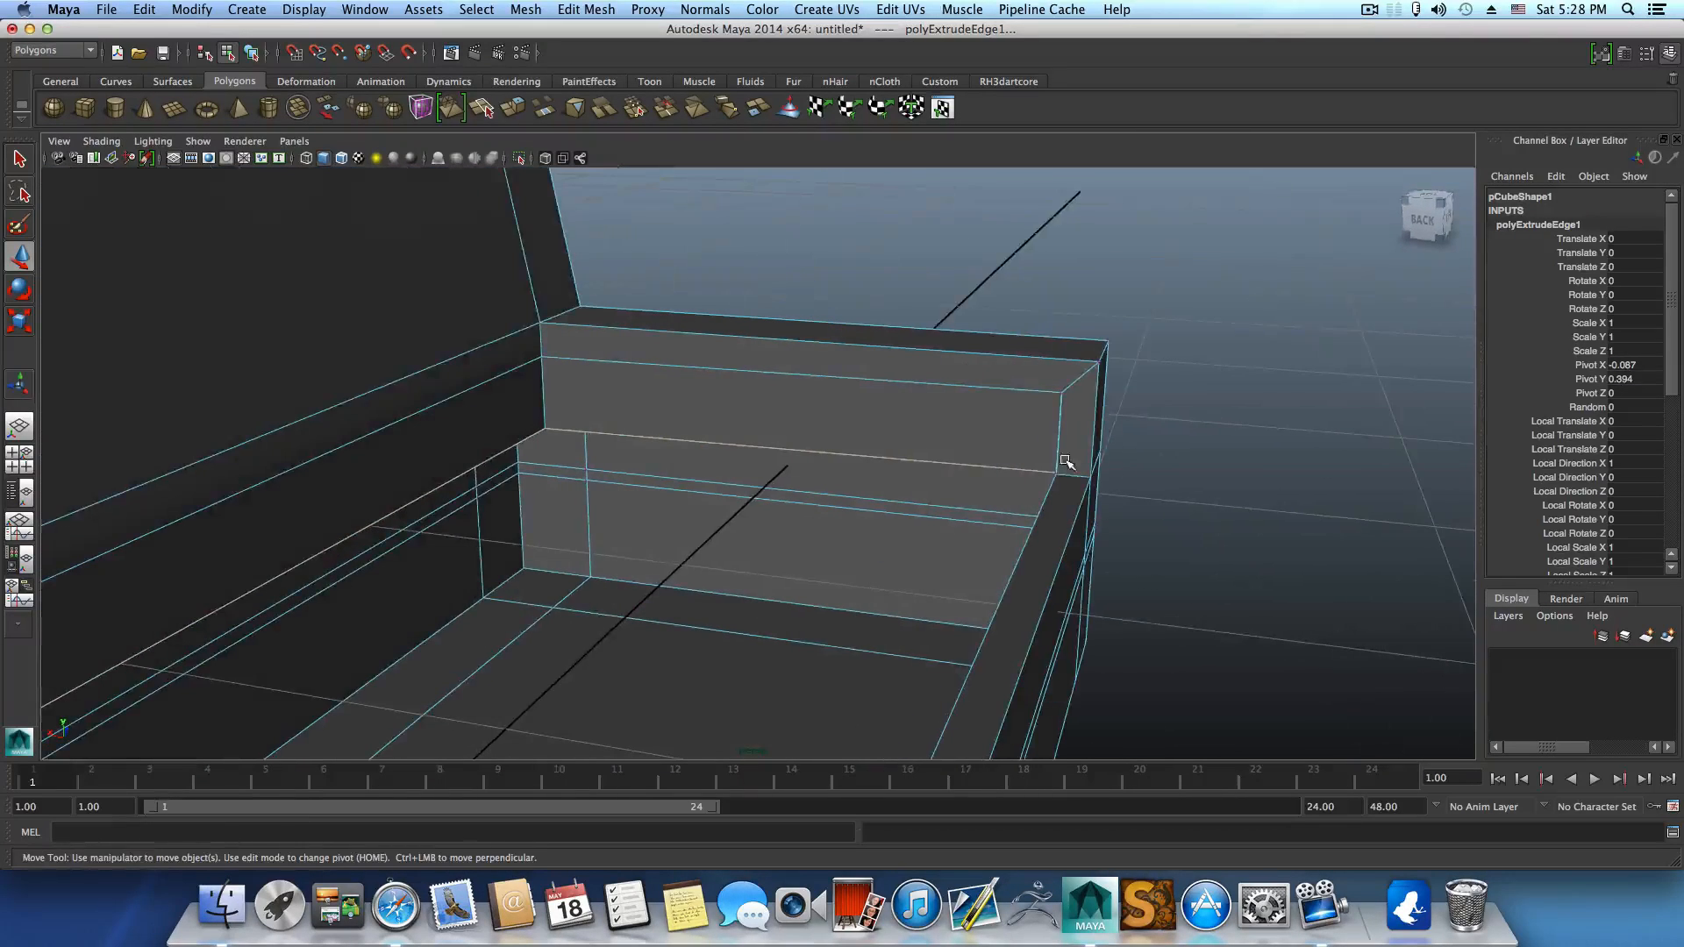
{"action": "left_click_drag", "start_coordinate": [1042, 469], "coordinate": [618, 478]}
{"action": "left_click", "coordinate": [608, 7]}
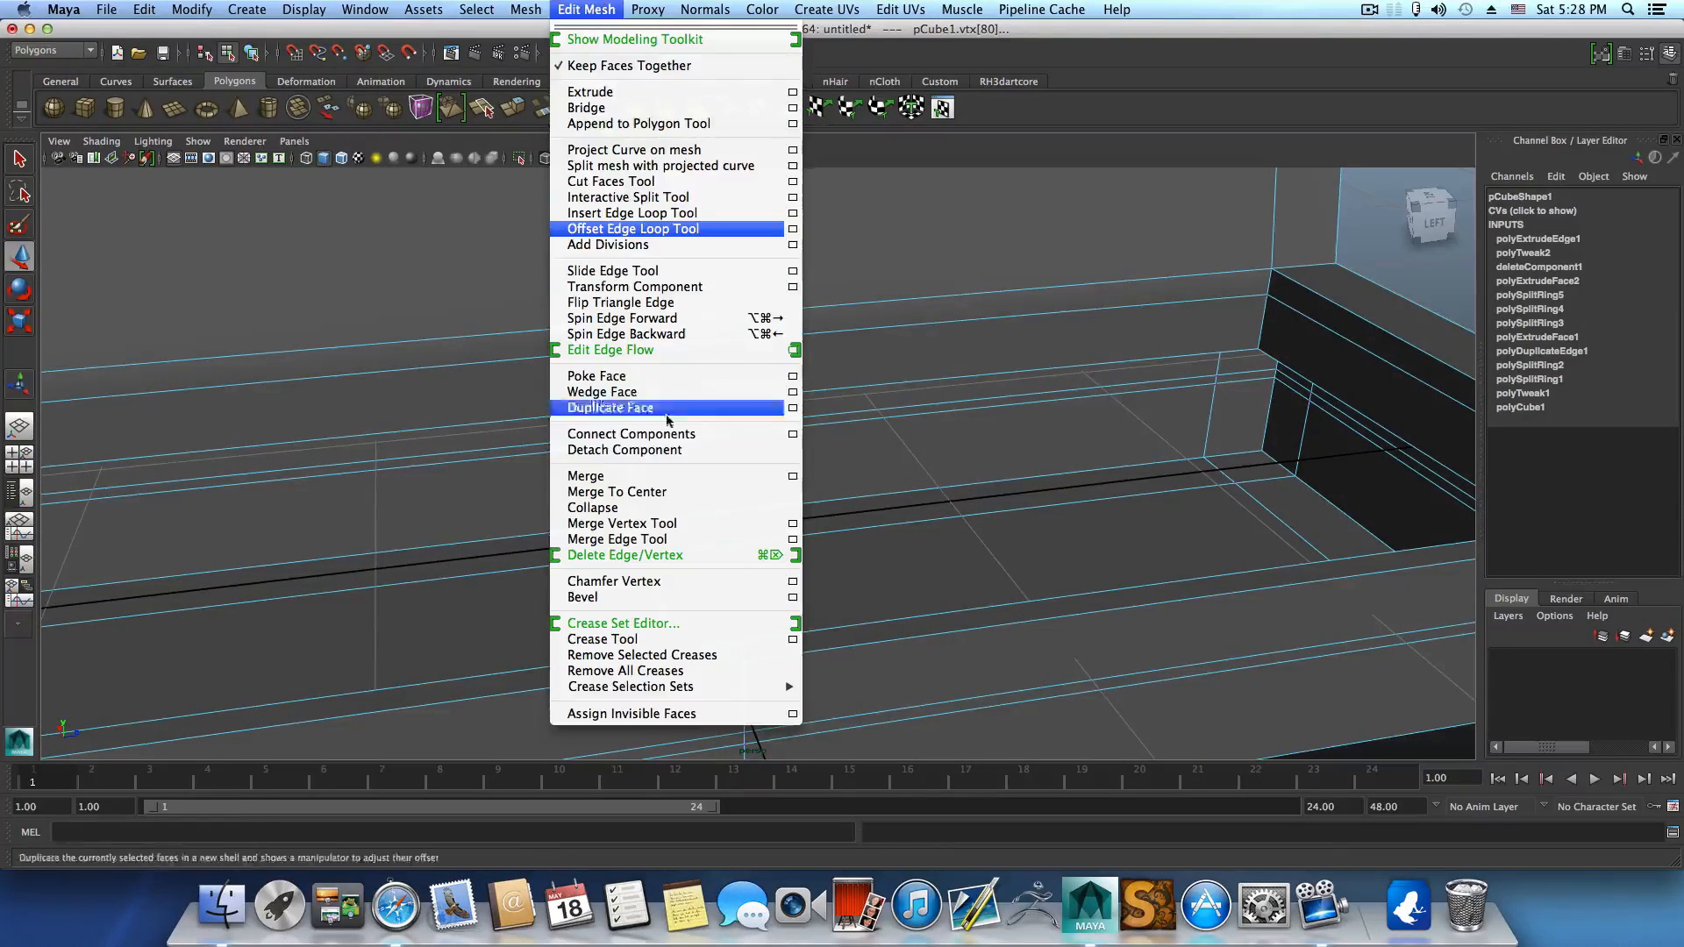
{"action": "left_click", "coordinate": [701, 477]}
Merge the overlapping vertices at the opposite front corner of the seat opening, beside the other armrest.
{"action": "left_click_drag", "start_coordinate": [865, 492], "coordinate": [930, 481], "text": "alt"}
{"action": "right_click_drag", "start_coordinate": [999, 466], "coordinate": [1236, 493], "text": "alt"}
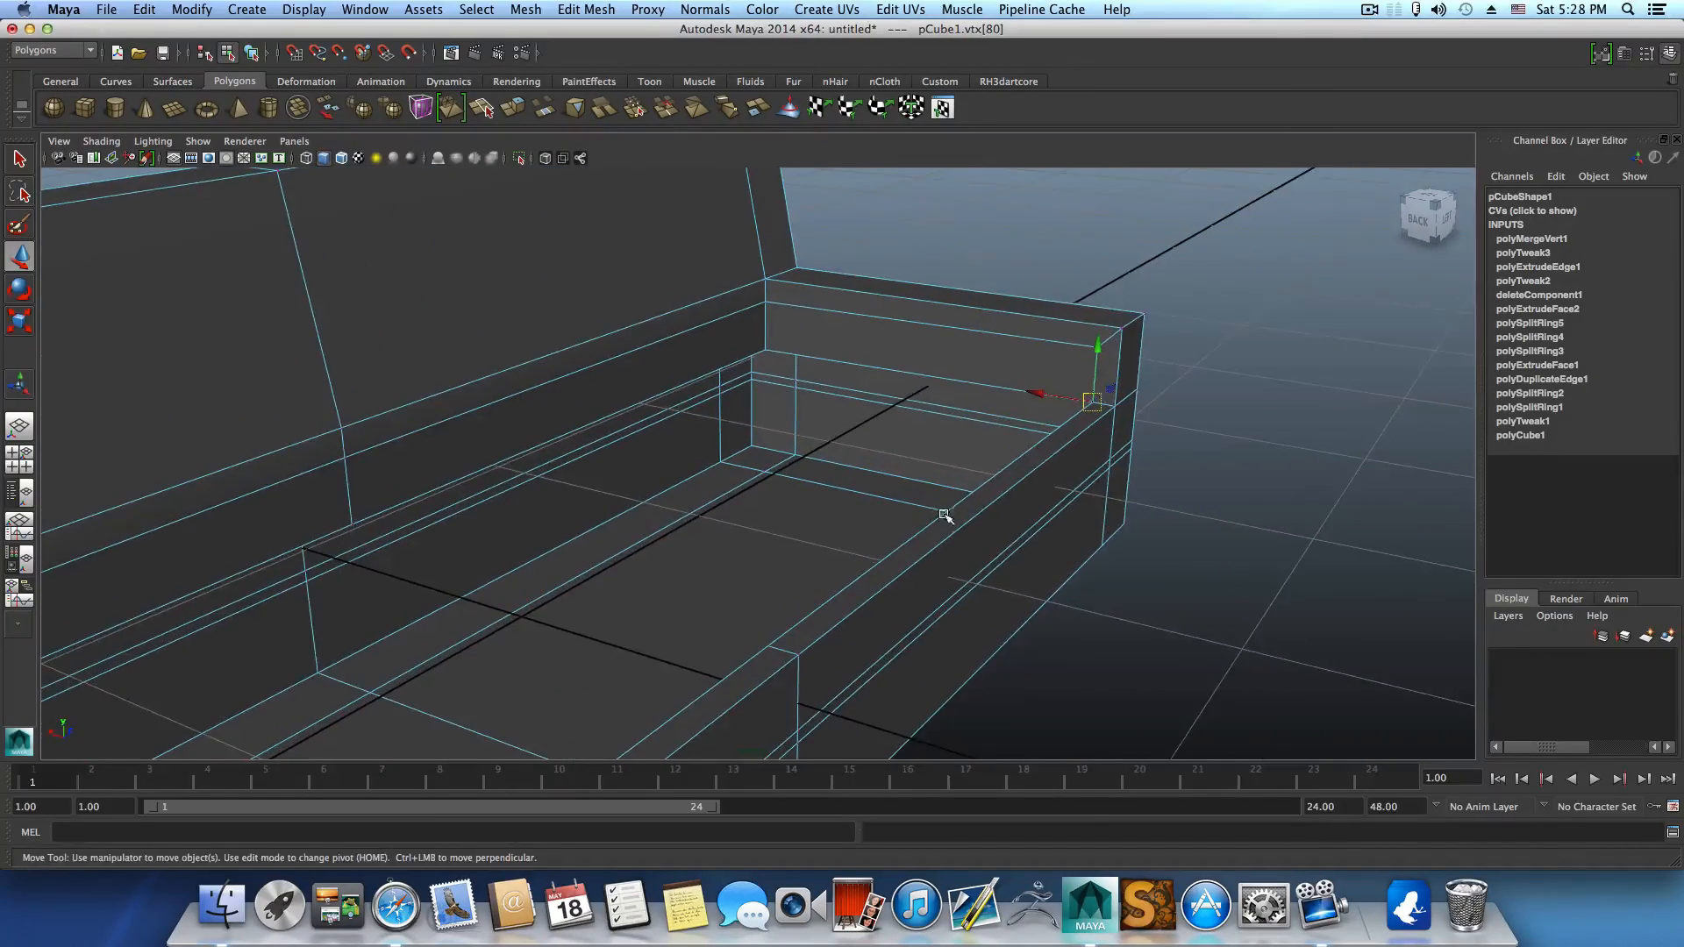
{"action": "left_click_drag", "start_coordinate": [945, 516], "coordinate": [504, 433], "text": "alt"}
{"action": "middle_click_drag", "start_coordinate": [503, 432], "coordinate": [613, 503], "text": "alt"}
{"action": "left_click_drag", "start_coordinate": [550, 497], "coordinate": [594, 504], "text": "alt"}
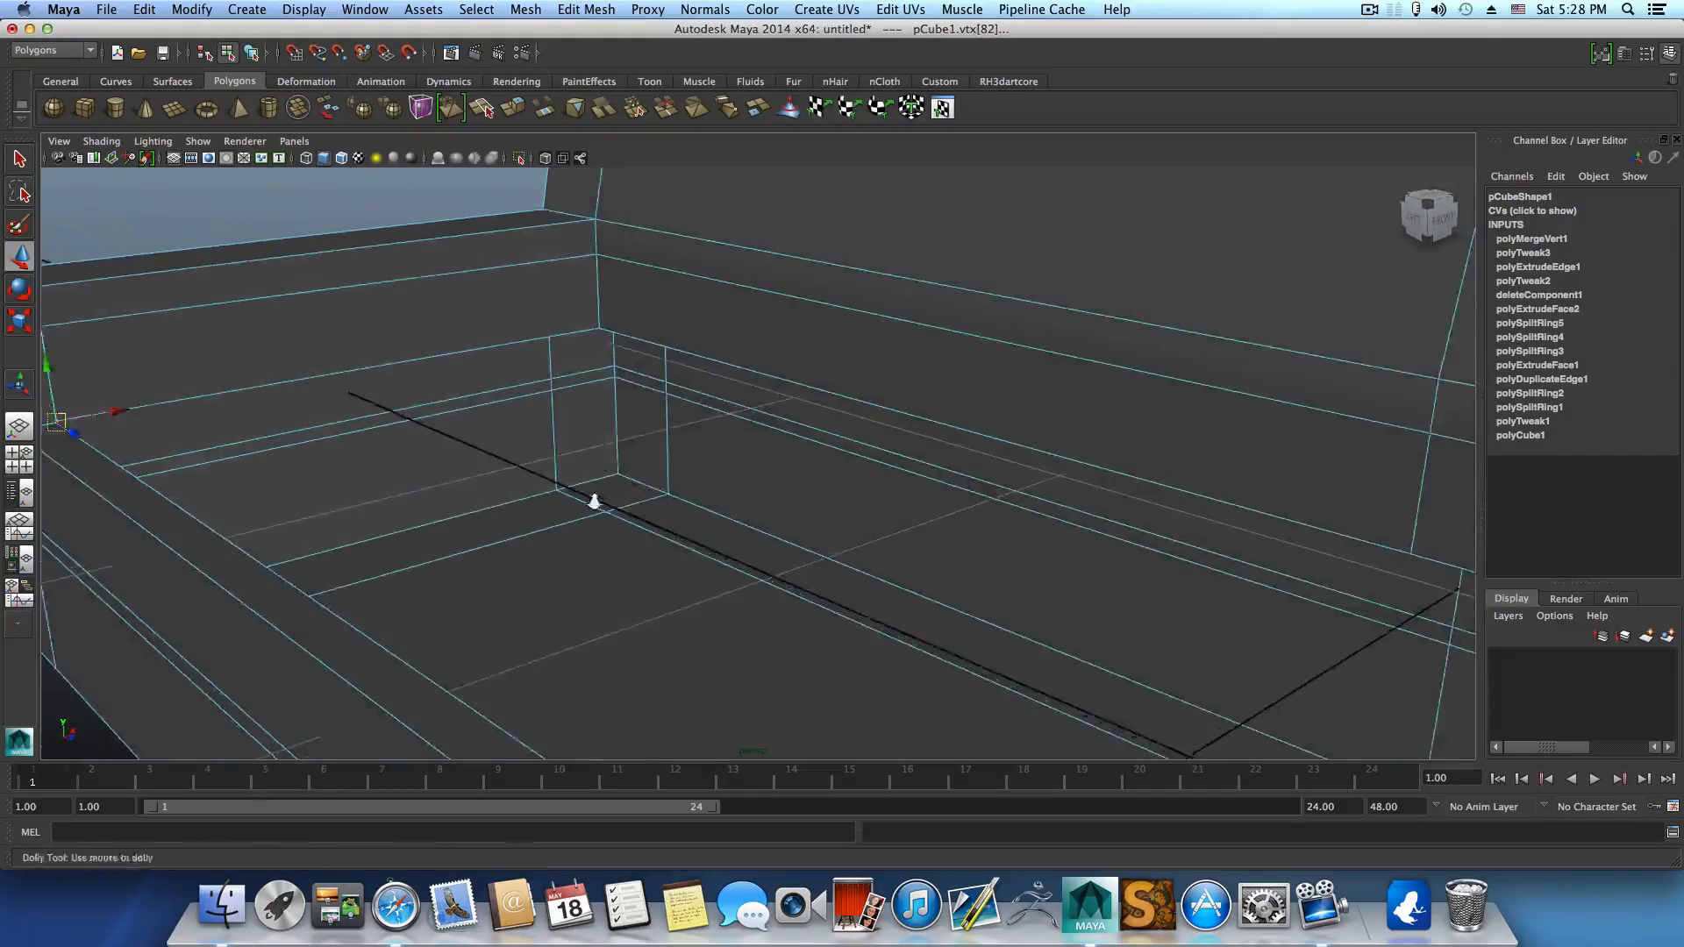
{"action": "middle_click_drag", "start_coordinate": [594, 503], "coordinate": [743, 521], "text": "alt"}
{"action": "left_click", "coordinate": [585, 8]}
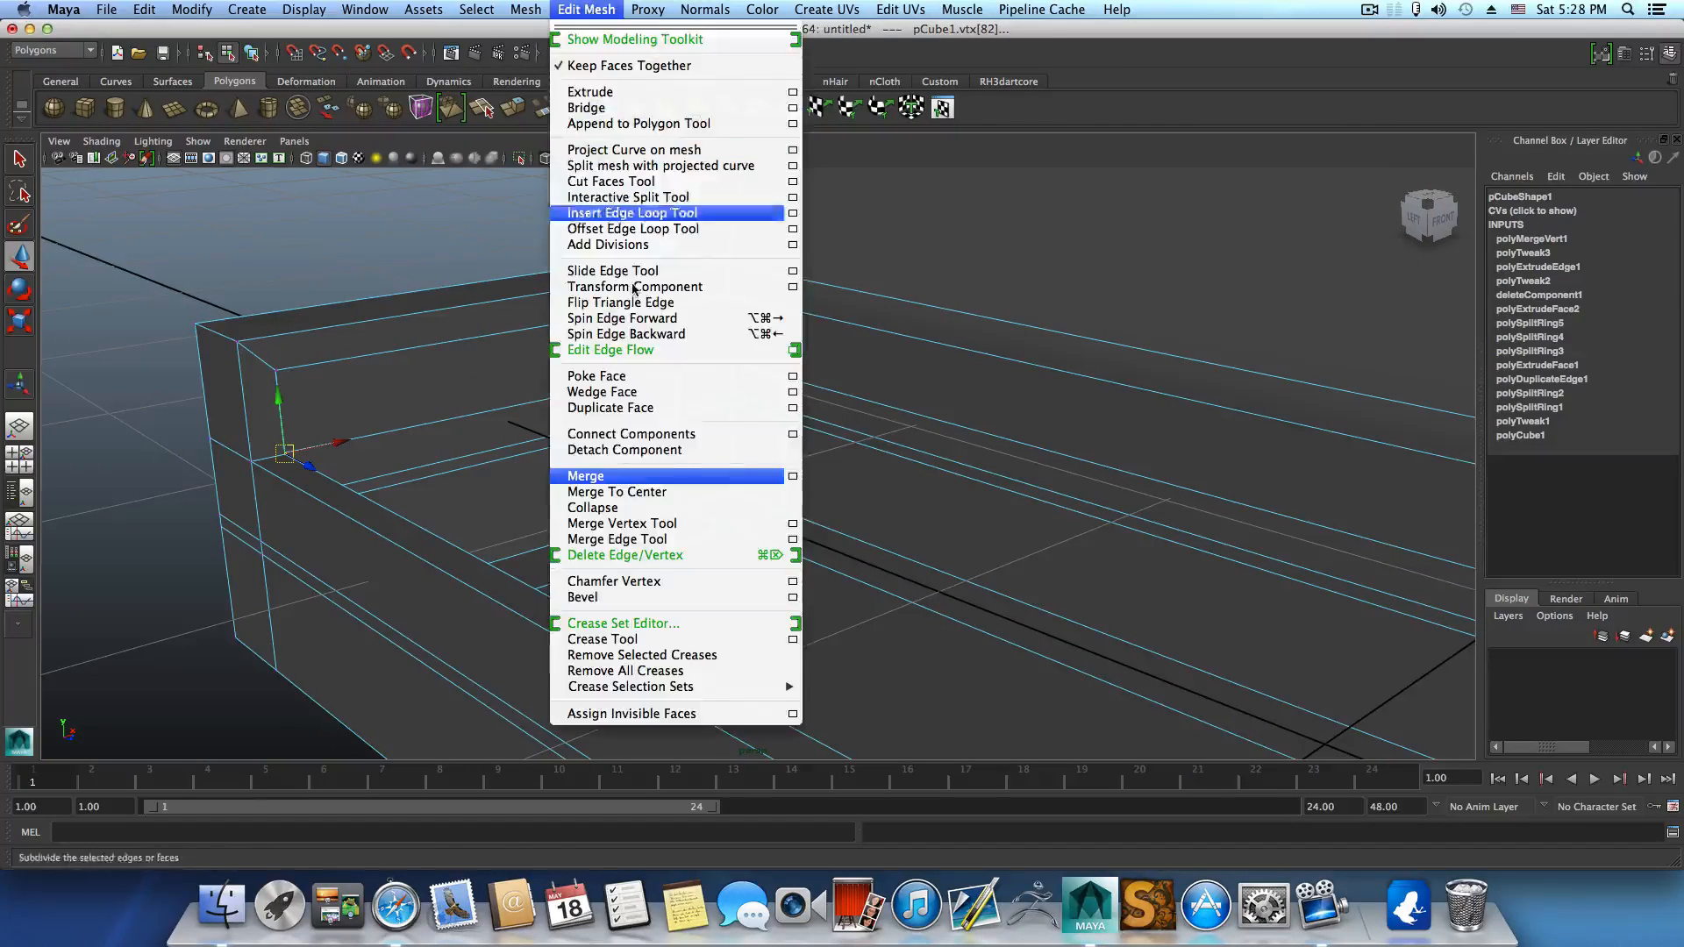
{"action": "left_click", "coordinate": [654, 478]}
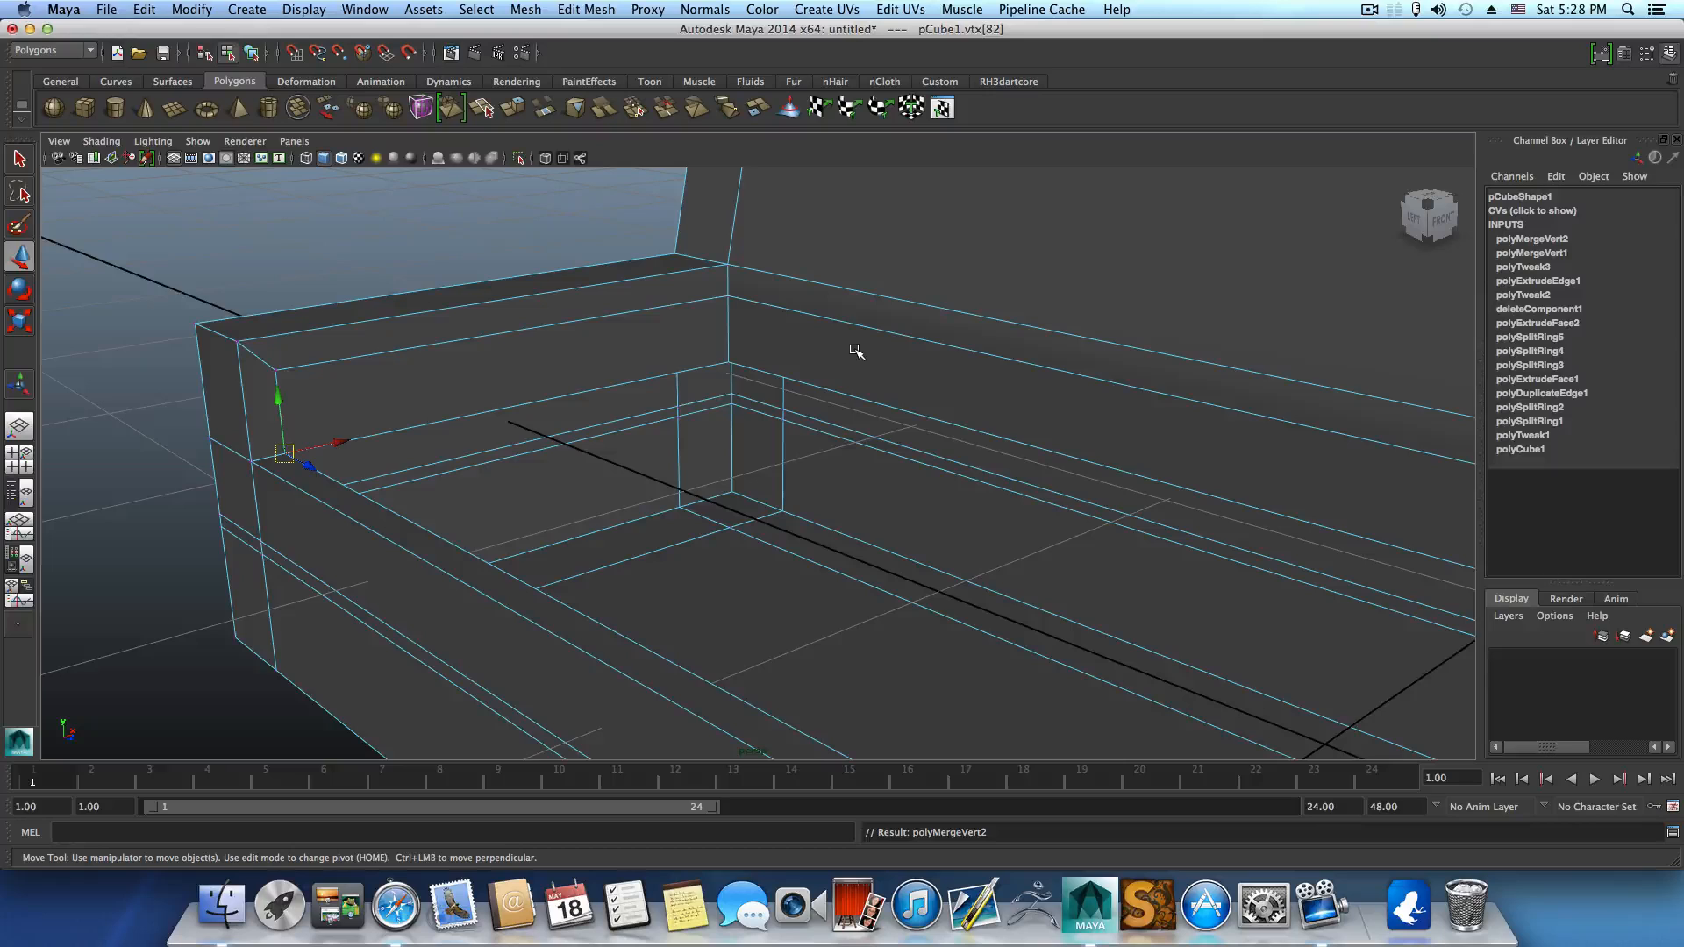
Select the complete border edge loop around the lowered seat opening.
{"action": "left_click_drag", "start_coordinate": [857, 350], "coordinate": [765, 356], "text": "alt"}
{"action": "right_click_drag", "start_coordinate": [755, 421], "coordinate": [760, 460], "text": "alt"}
{"action": "left_click_drag", "start_coordinate": [762, 460], "coordinate": [740, 470], "text": "alt"}
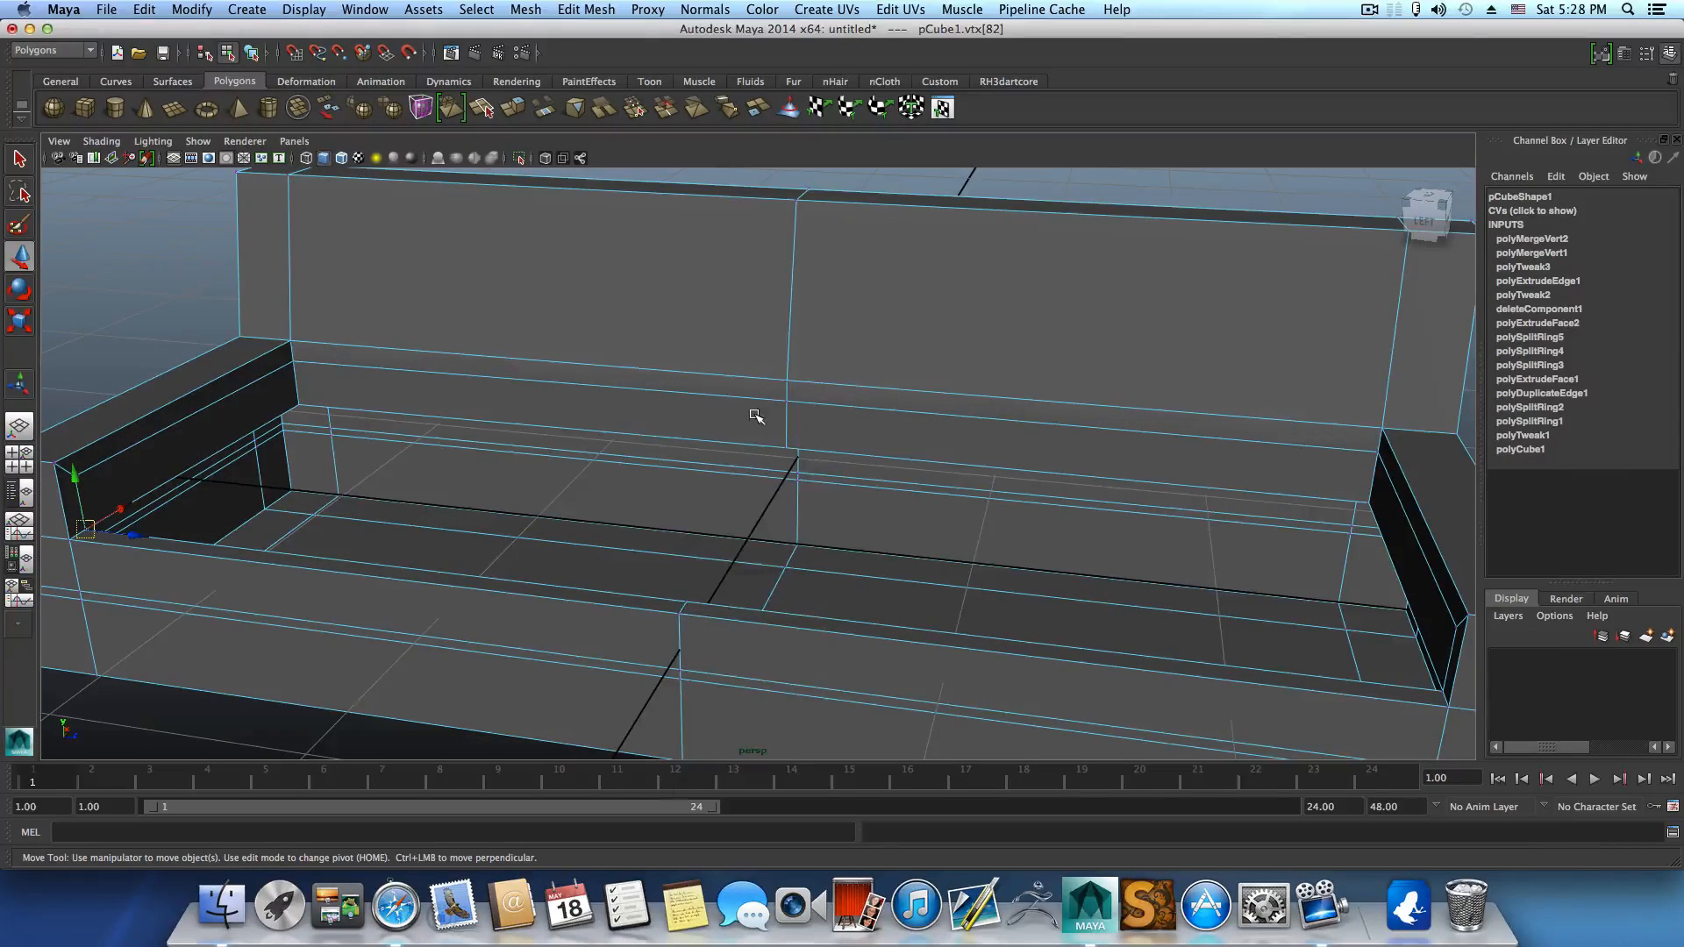
{"action": "right_click_drag", "start_coordinate": [756, 417], "coordinate": [749, 421]}
{"action": "left_click", "coordinate": [748, 442]}
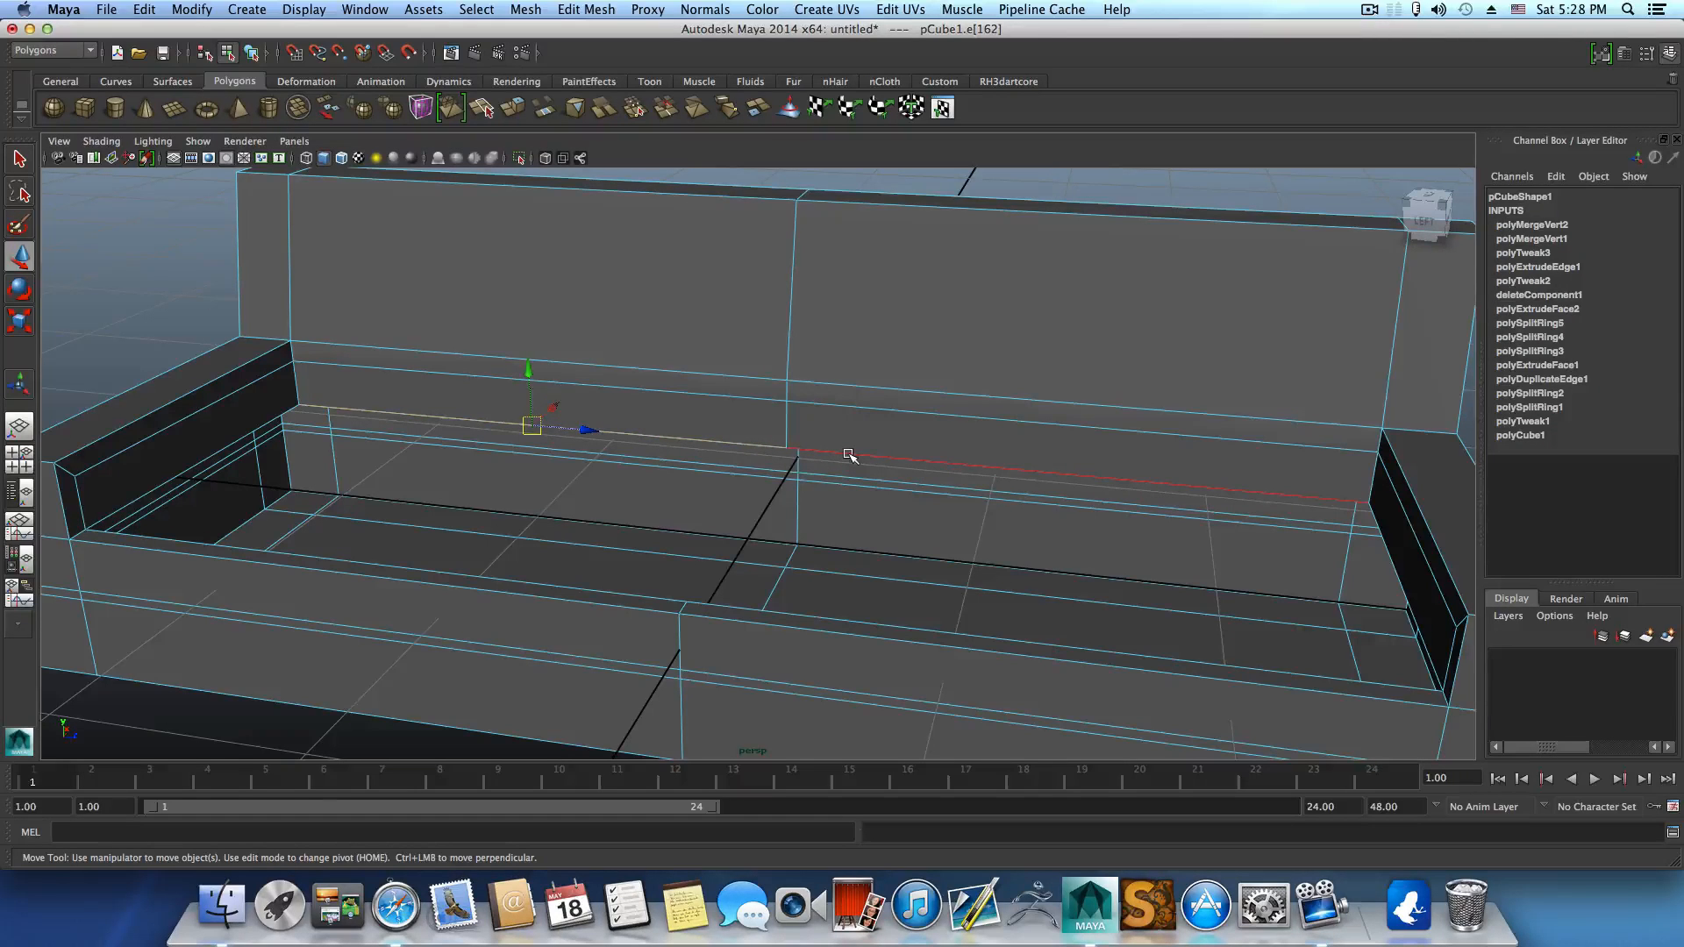
{"action": "double_click", "coordinate": [794, 449]}
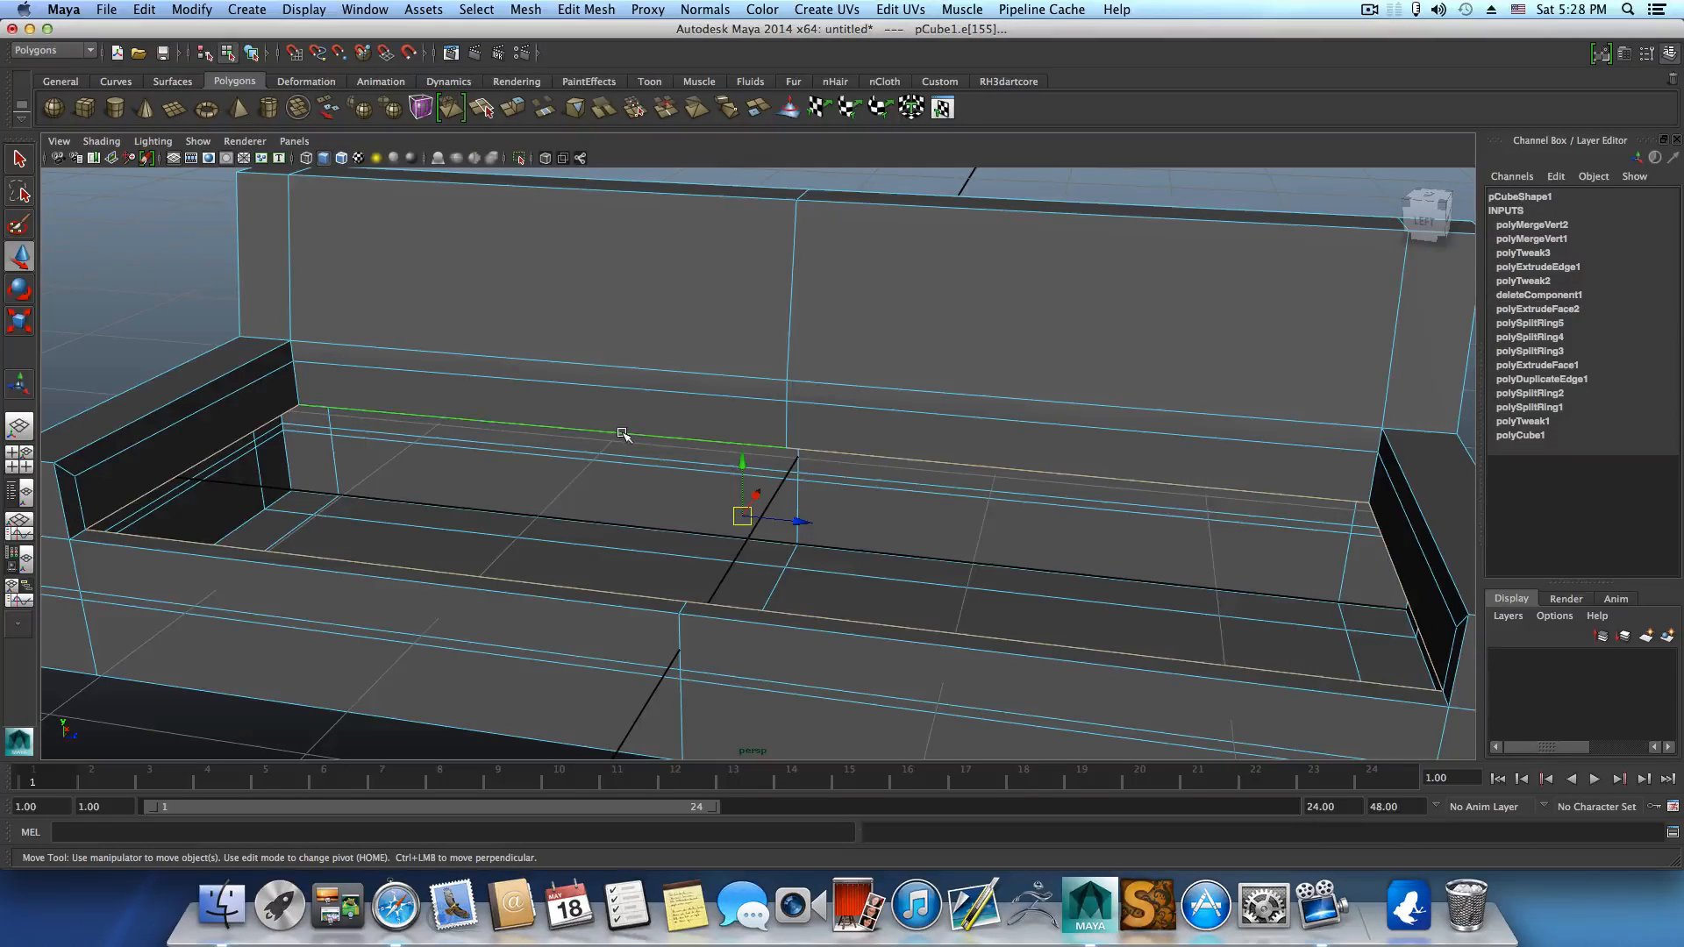
Close the seat opening with Fill Hole and return to object selection.
{"action": "left_click_drag", "start_coordinate": [624, 436], "coordinate": [993, 530], "text": "alt"}
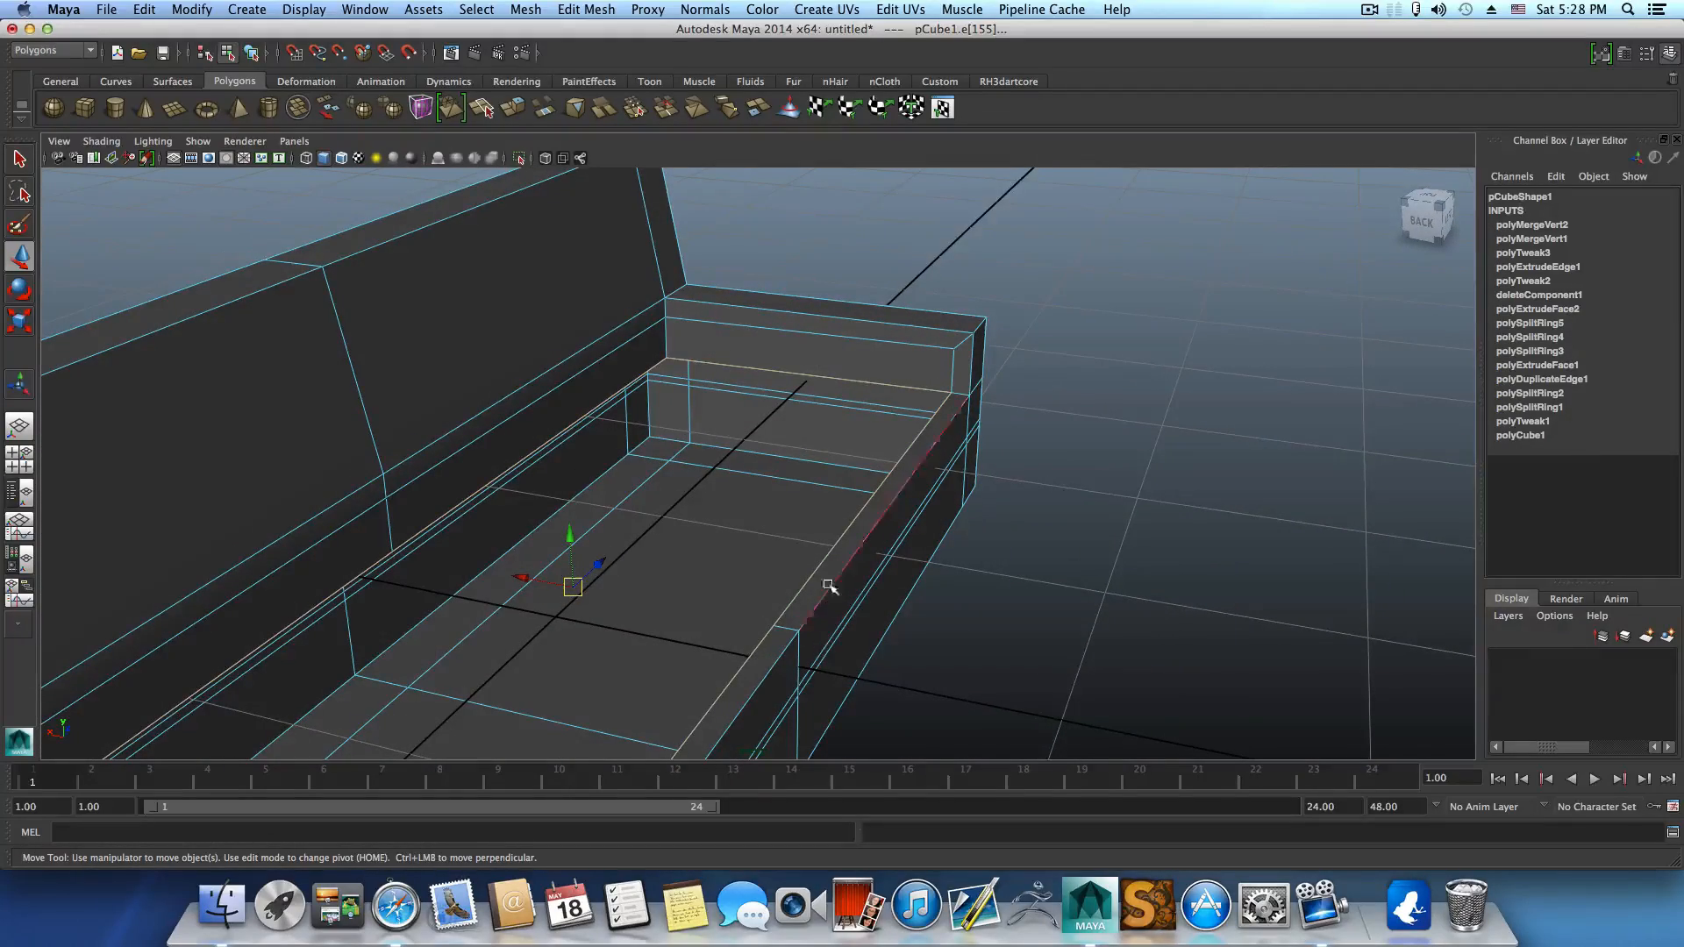
{"action": "left_click_drag", "start_coordinate": [793, 538], "coordinate": [737, 590], "text": "alt"}
{"action": "scroll", "coordinate": [808, 485], "scroll_direction": "up", "scroll_amount": 2}
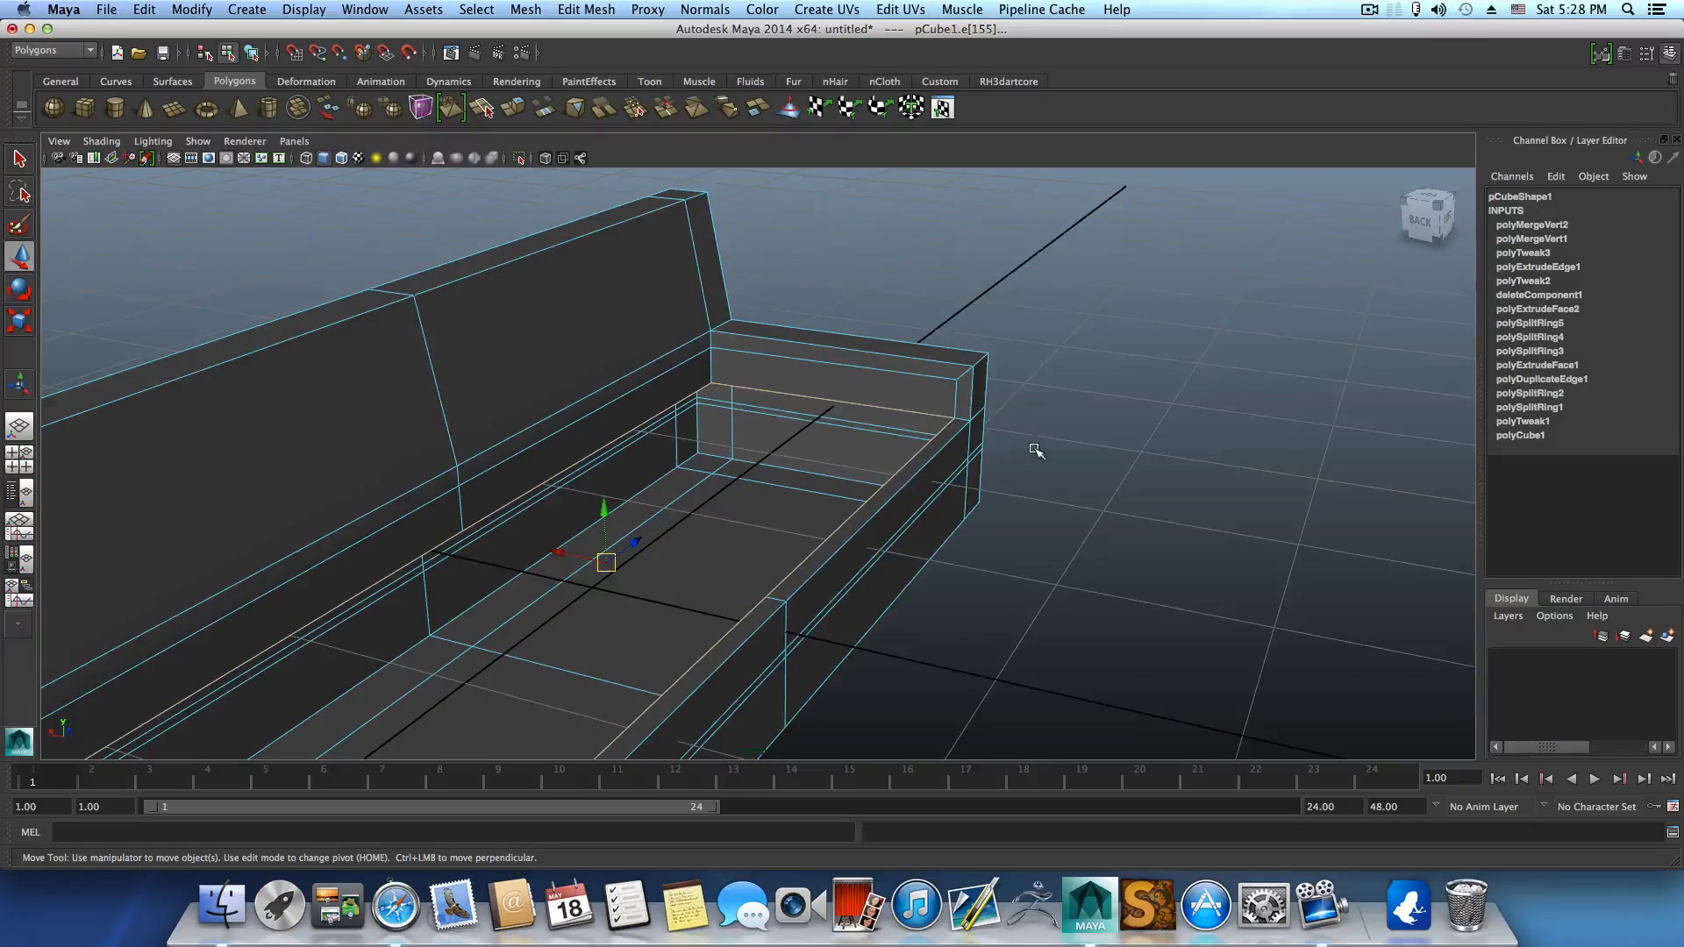
{"action": "scroll", "coordinate": [930, 457], "scroll_direction": "up", "scroll_amount": 2}
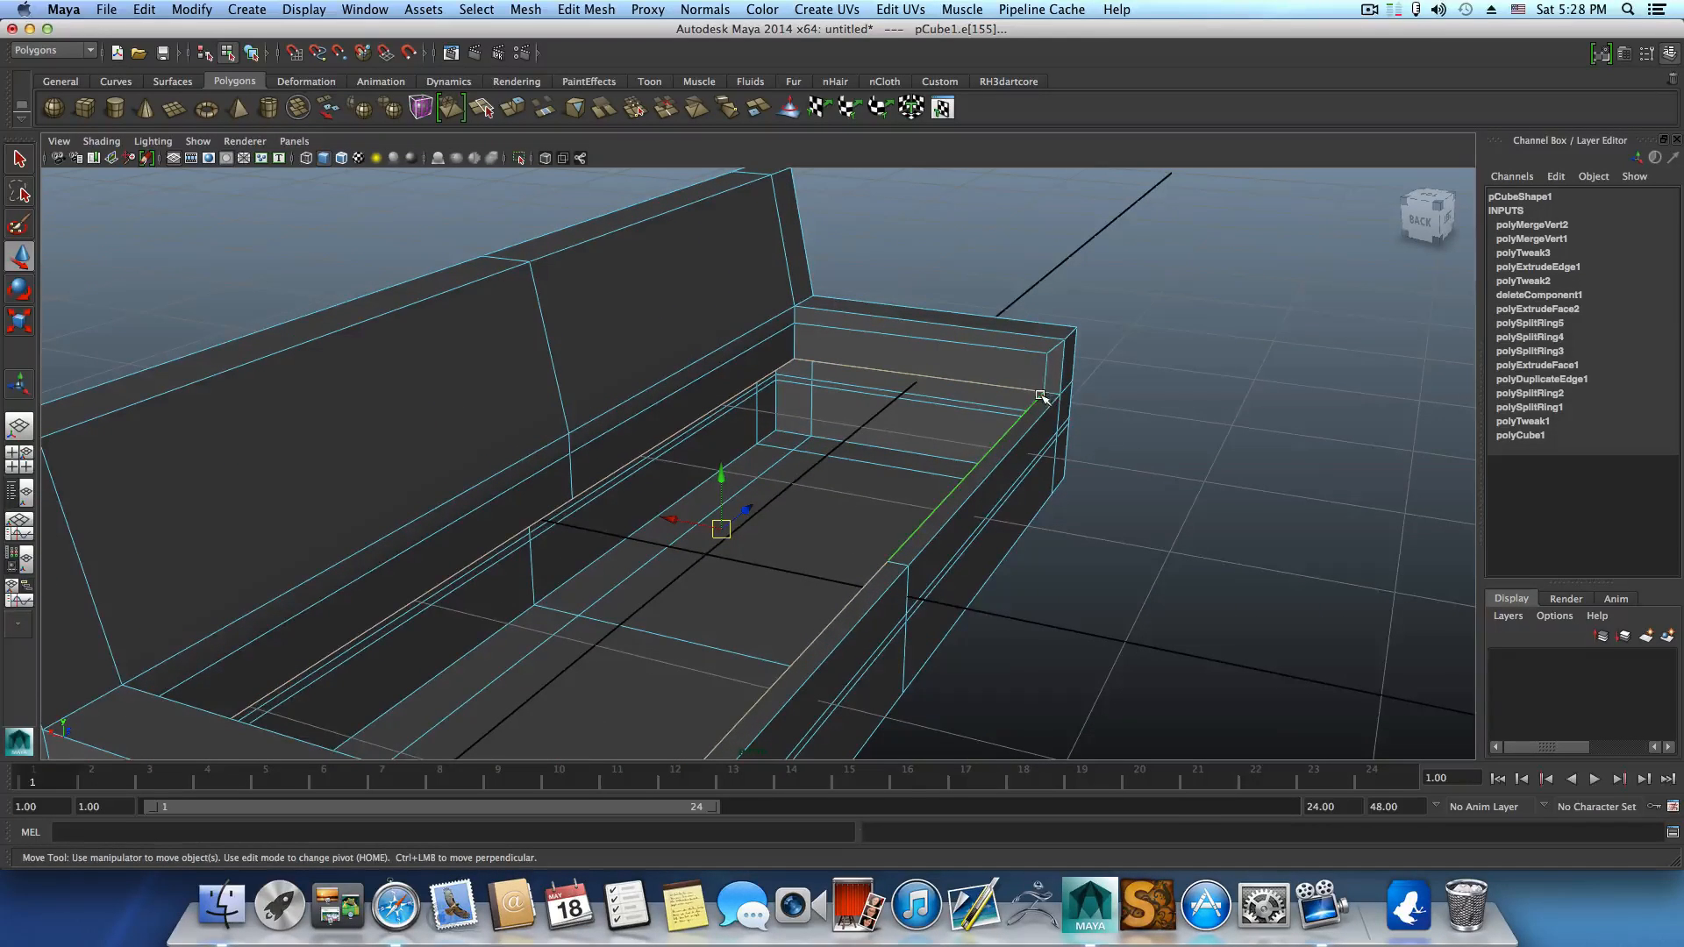
{"action": "left_click_drag", "start_coordinate": [1040, 396], "coordinate": [959, 406], "text": "alt"}
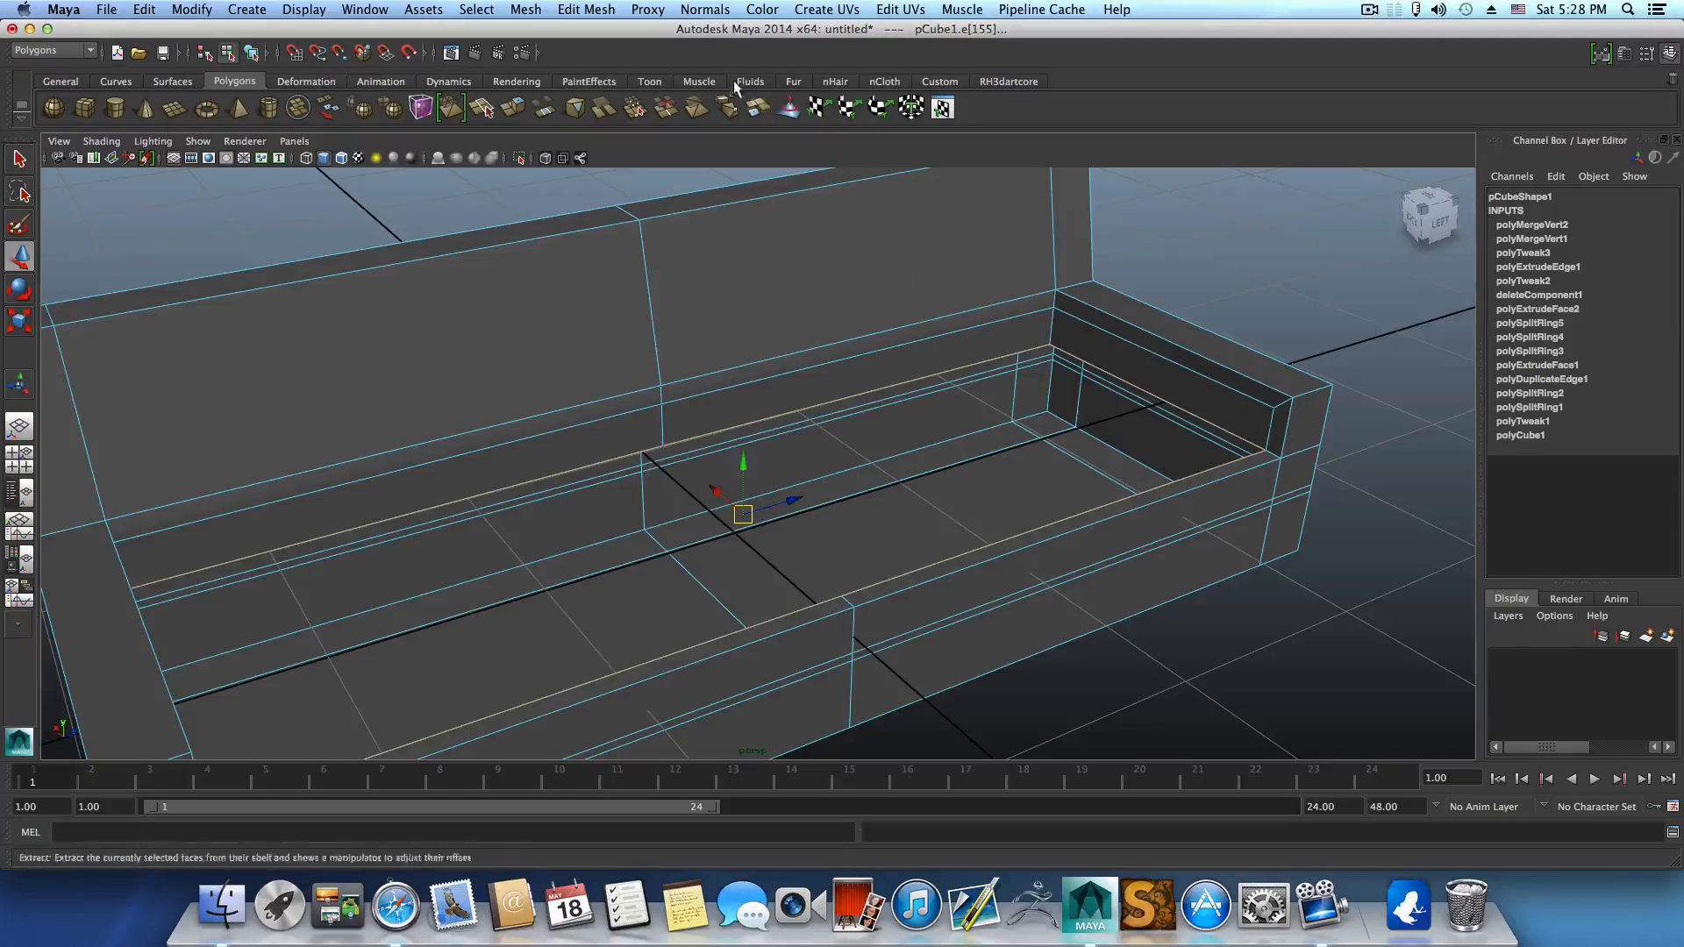
{"action": "left_click", "coordinate": [526, 10]}
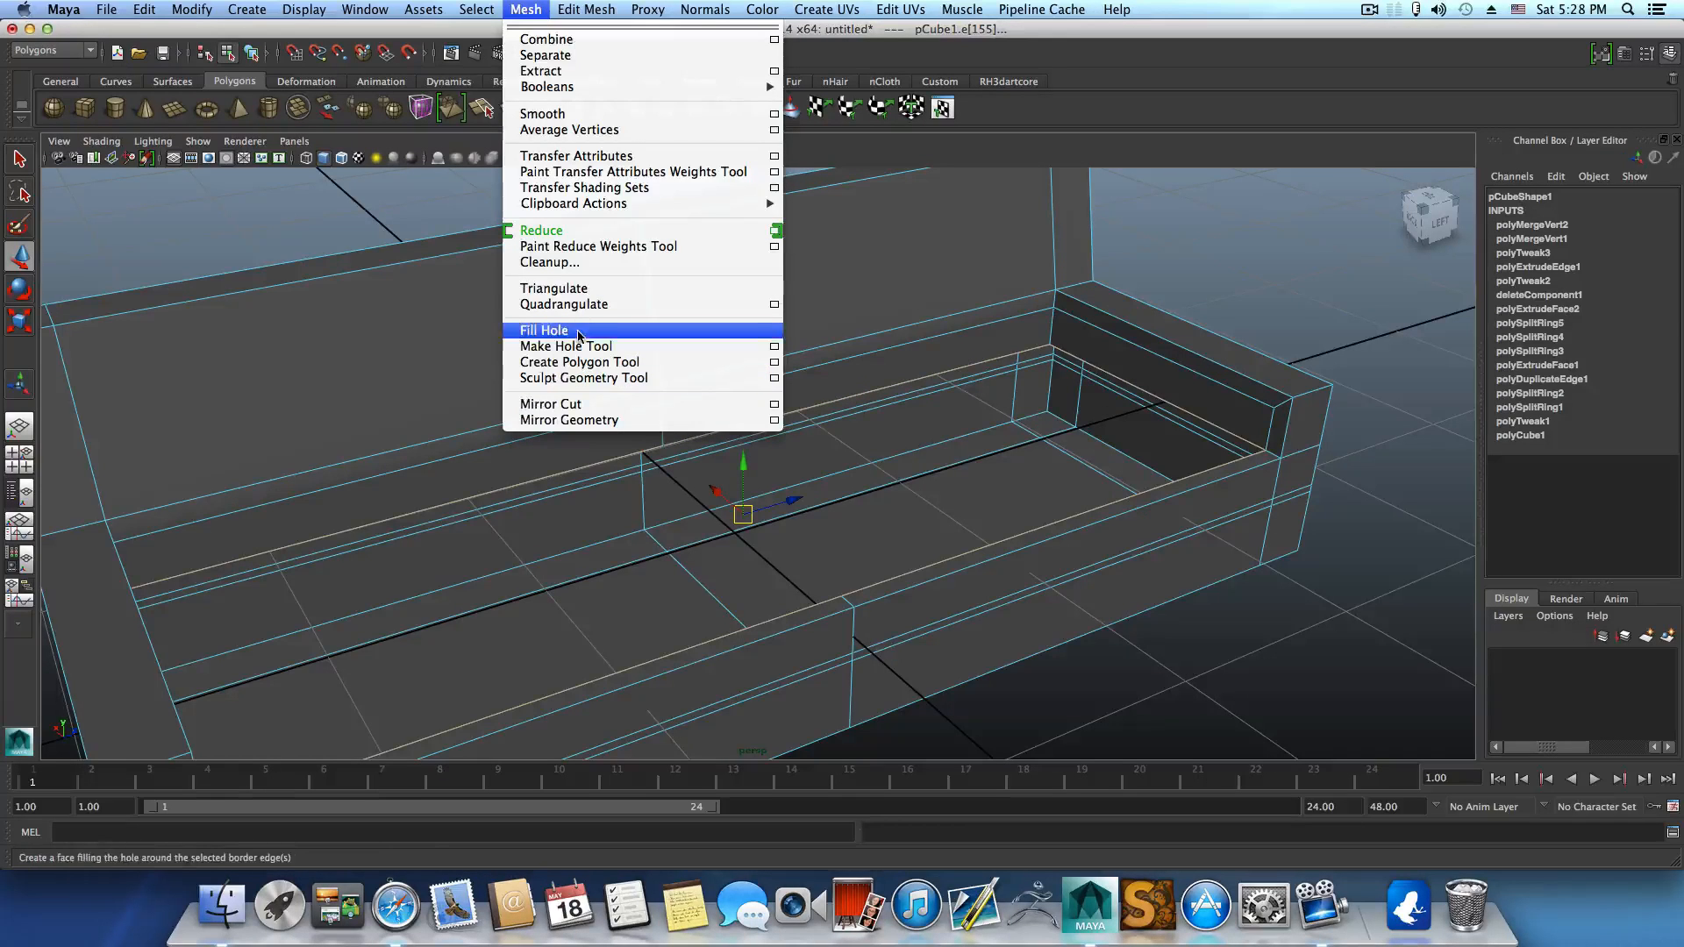
{"action": "left_click", "coordinate": [544, 330]}
{"action": "left_click_drag", "start_coordinate": [819, 519], "coordinate": [763, 514], "text": "alt"}
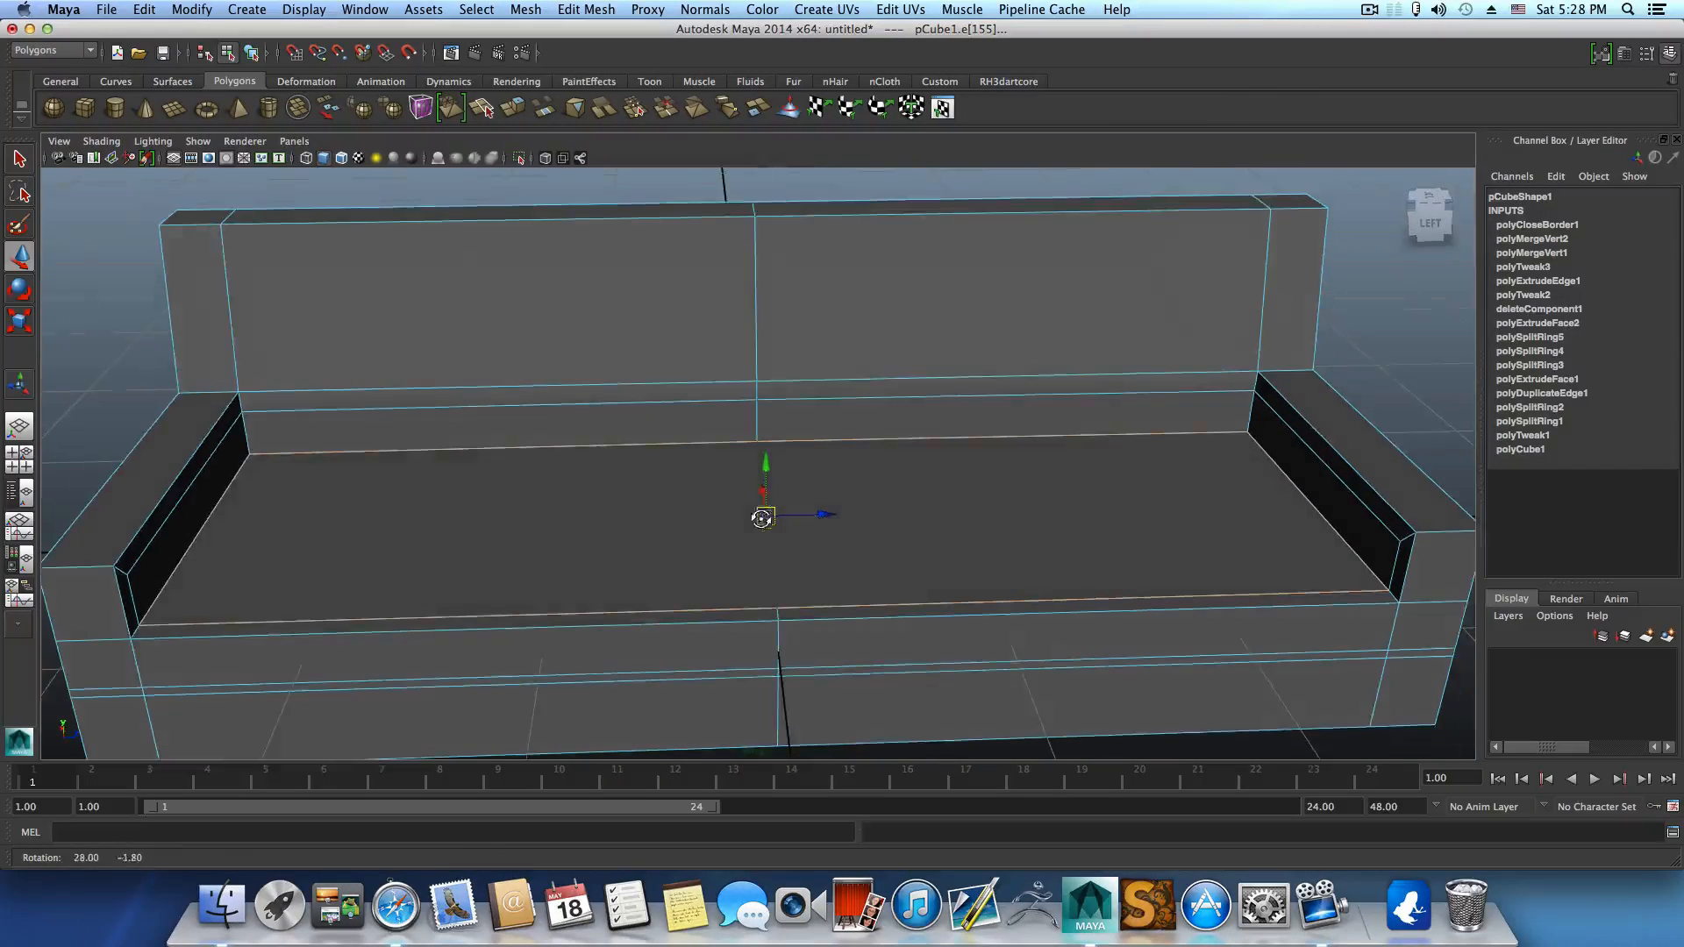
{"action": "key", "text": "F8"}
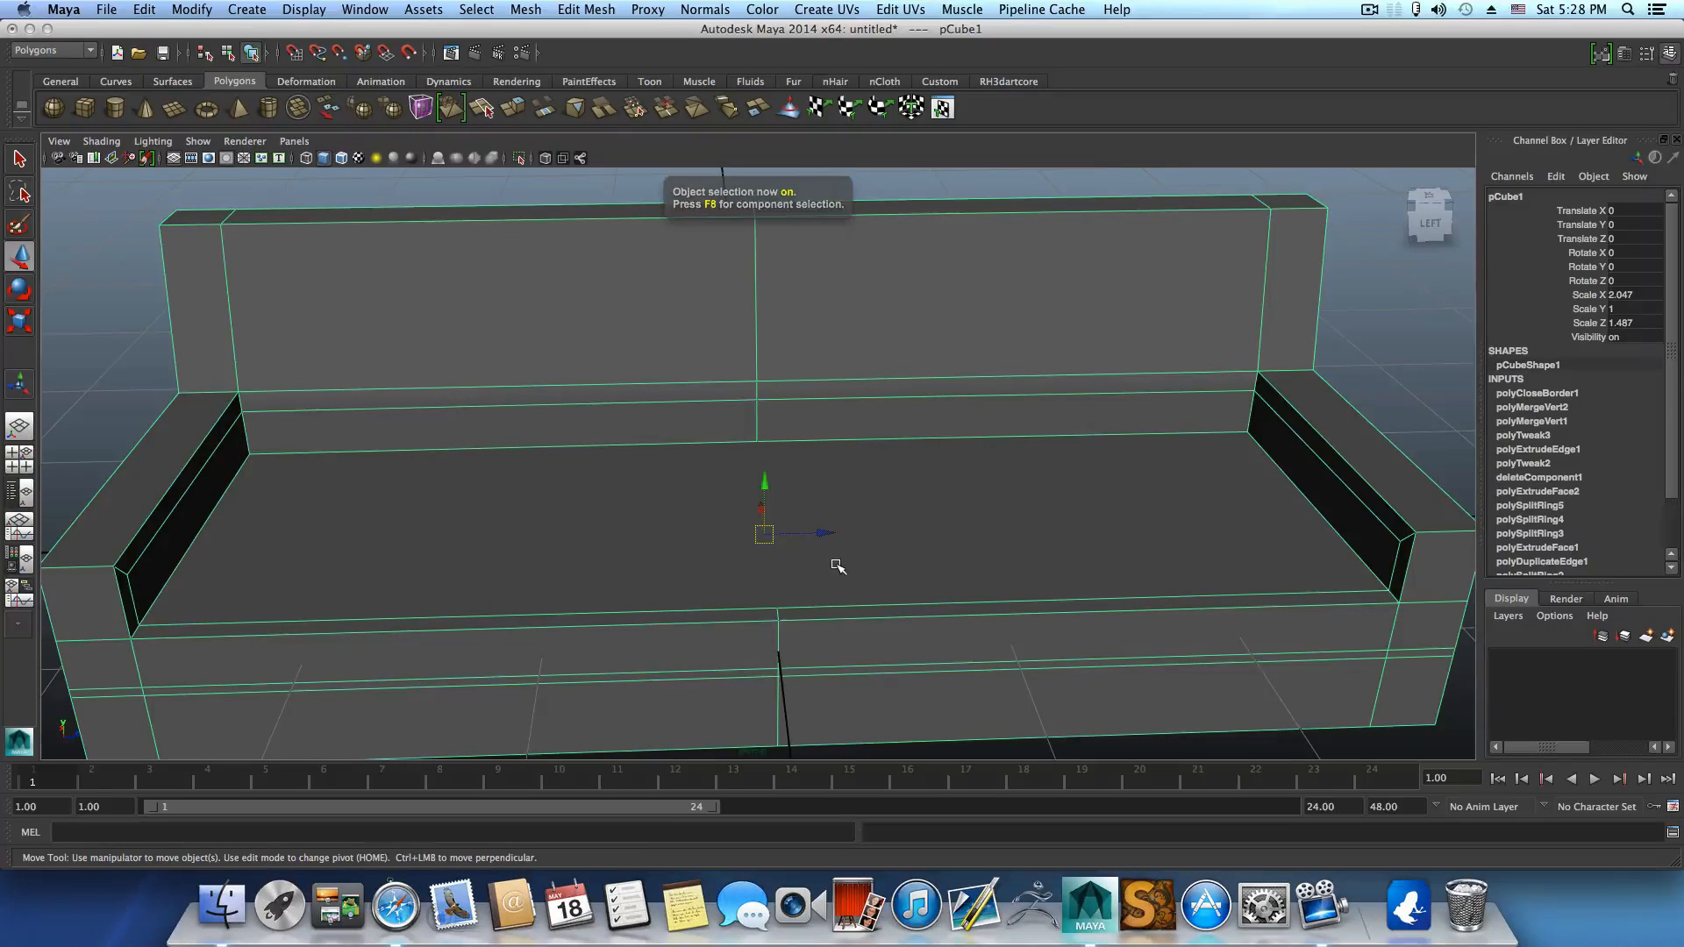
Start the Split Polygon Tool on the sofa mesh.
{"action": "left_click_drag", "start_coordinate": [834, 567], "coordinate": [827, 566], "text": "alt"}
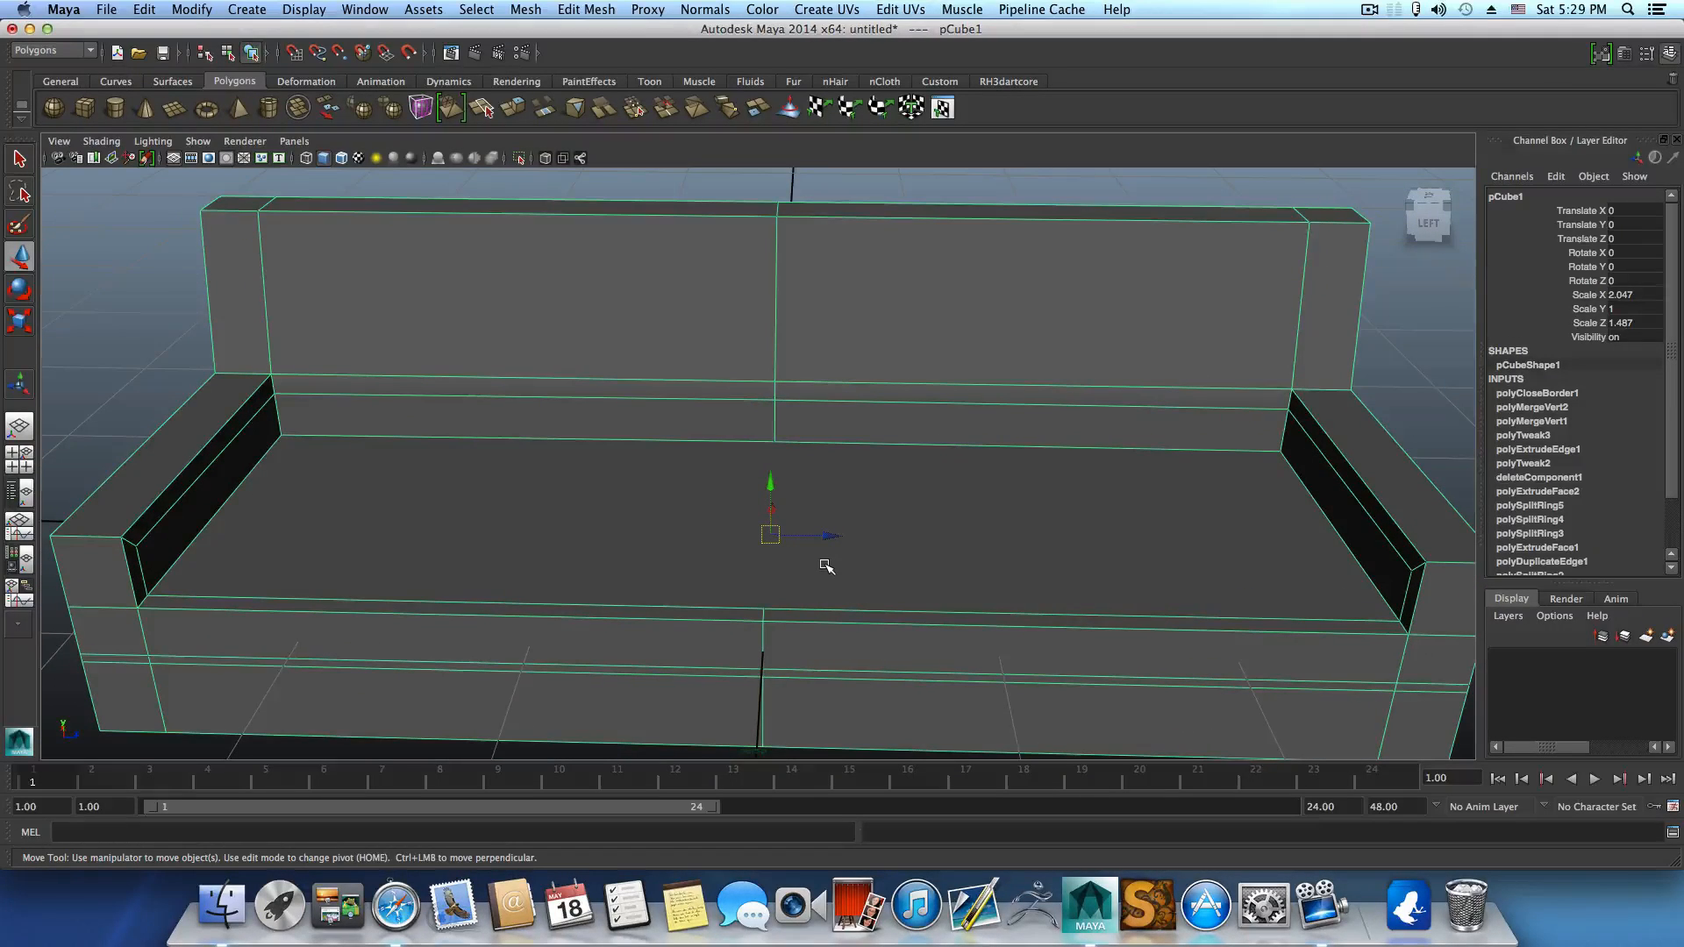
{"action": "right_click", "coordinate": [826, 567], "text": "shift"}
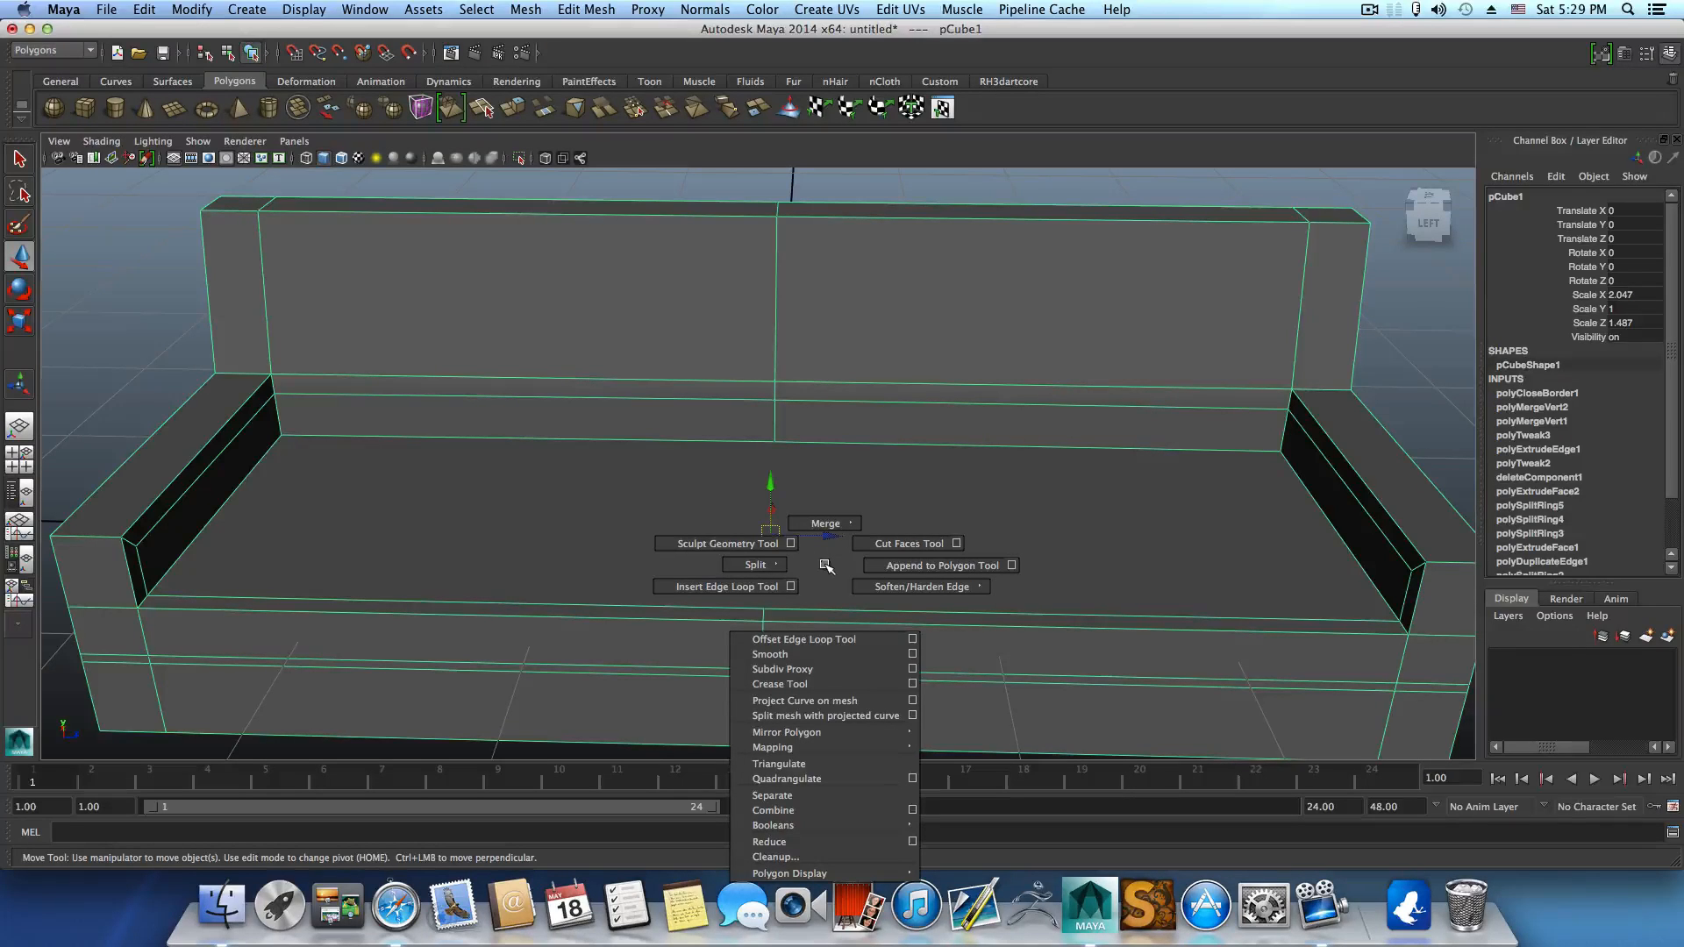
{"action": "right_click_drag", "start_coordinate": [827, 566], "coordinate": [868, 568], "text": "shift"}
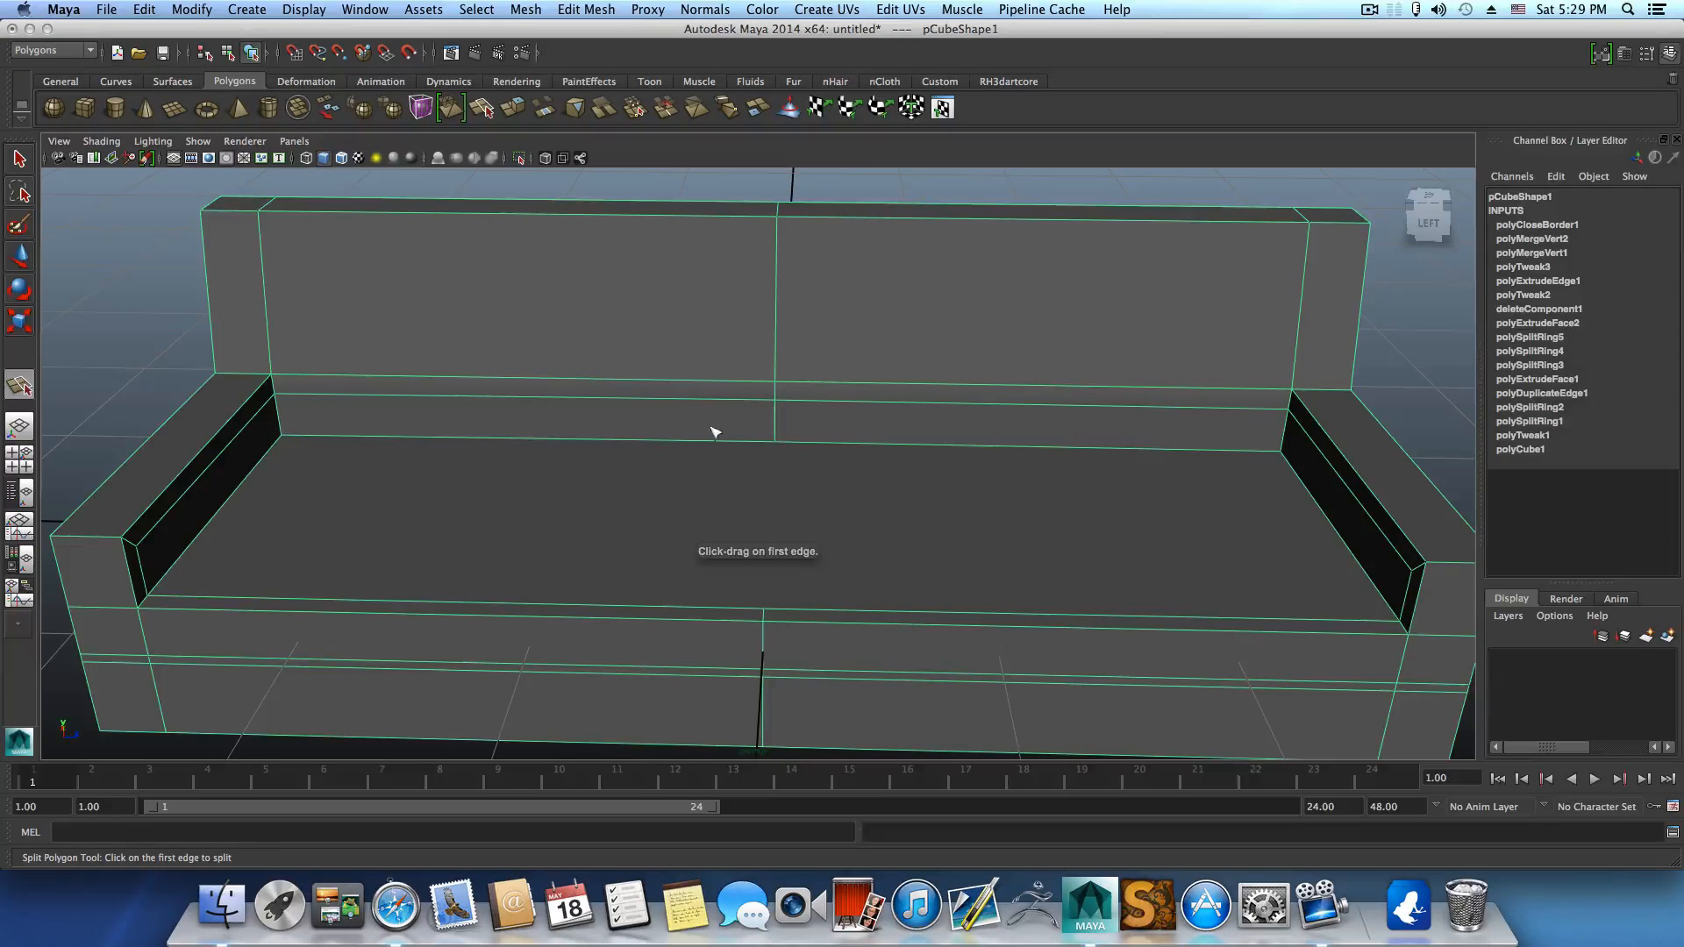
{"action": "left_click", "coordinate": [818, 443]}
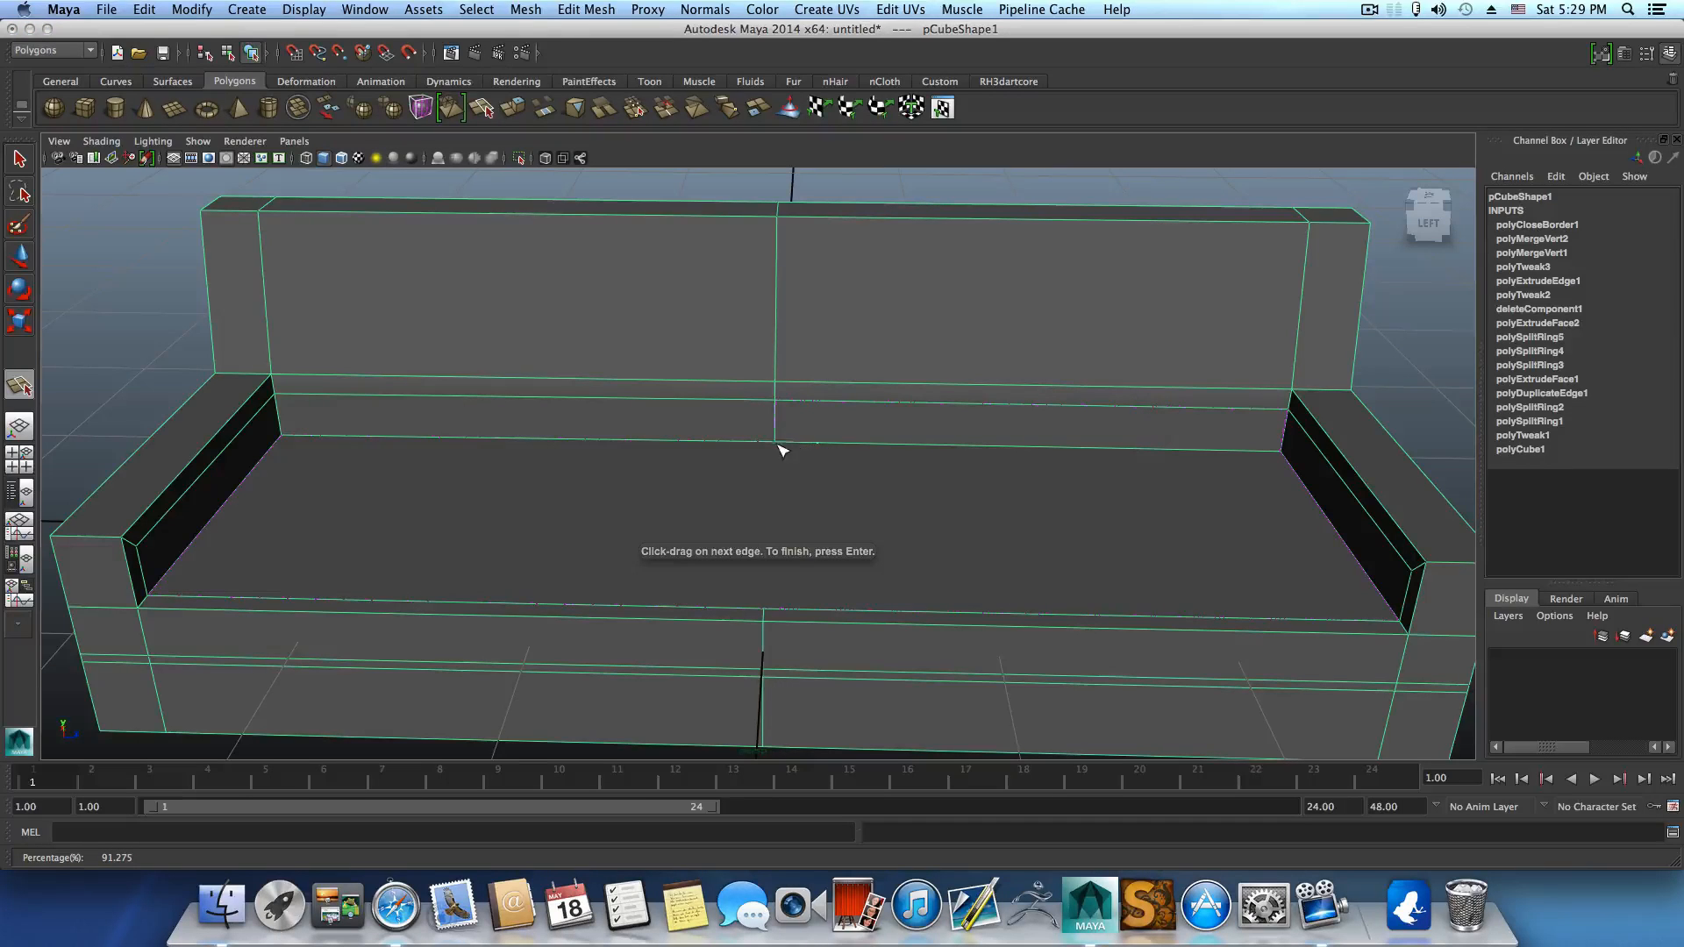
{"action": "key", "text": "Return"}
{"action": "key", "text": "super+z"}
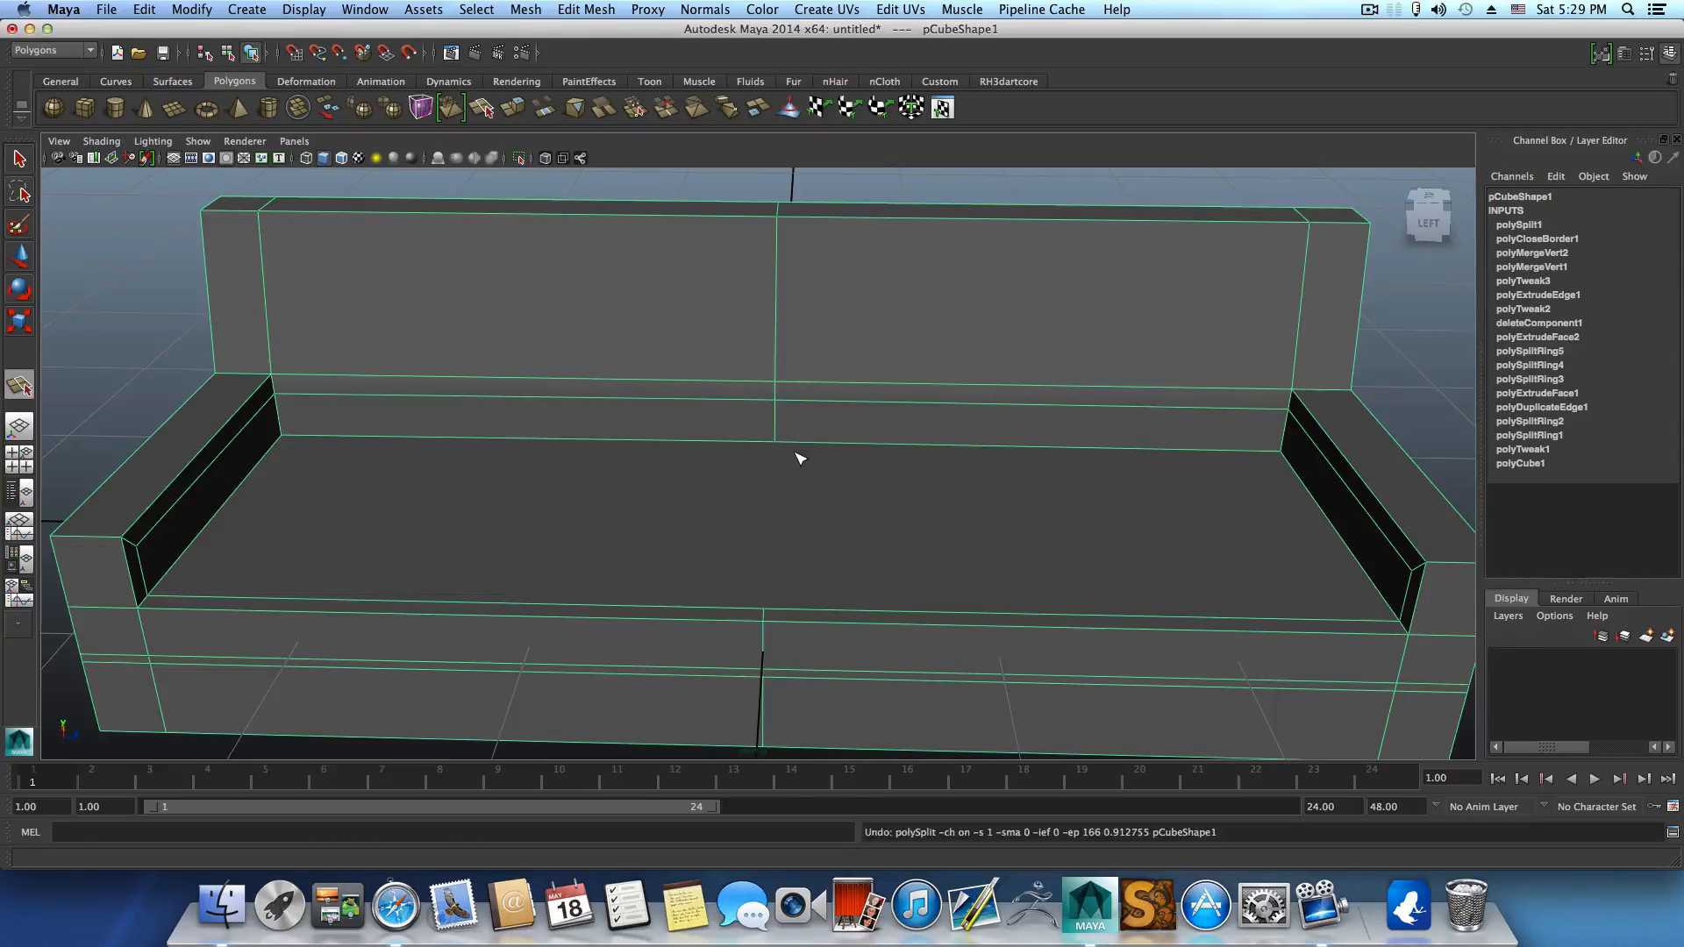
Split the seat face with an edge from the middle vertex of its back edge to the middle vertex of its front edge.
{"action": "left_click", "coordinate": [808, 446]}
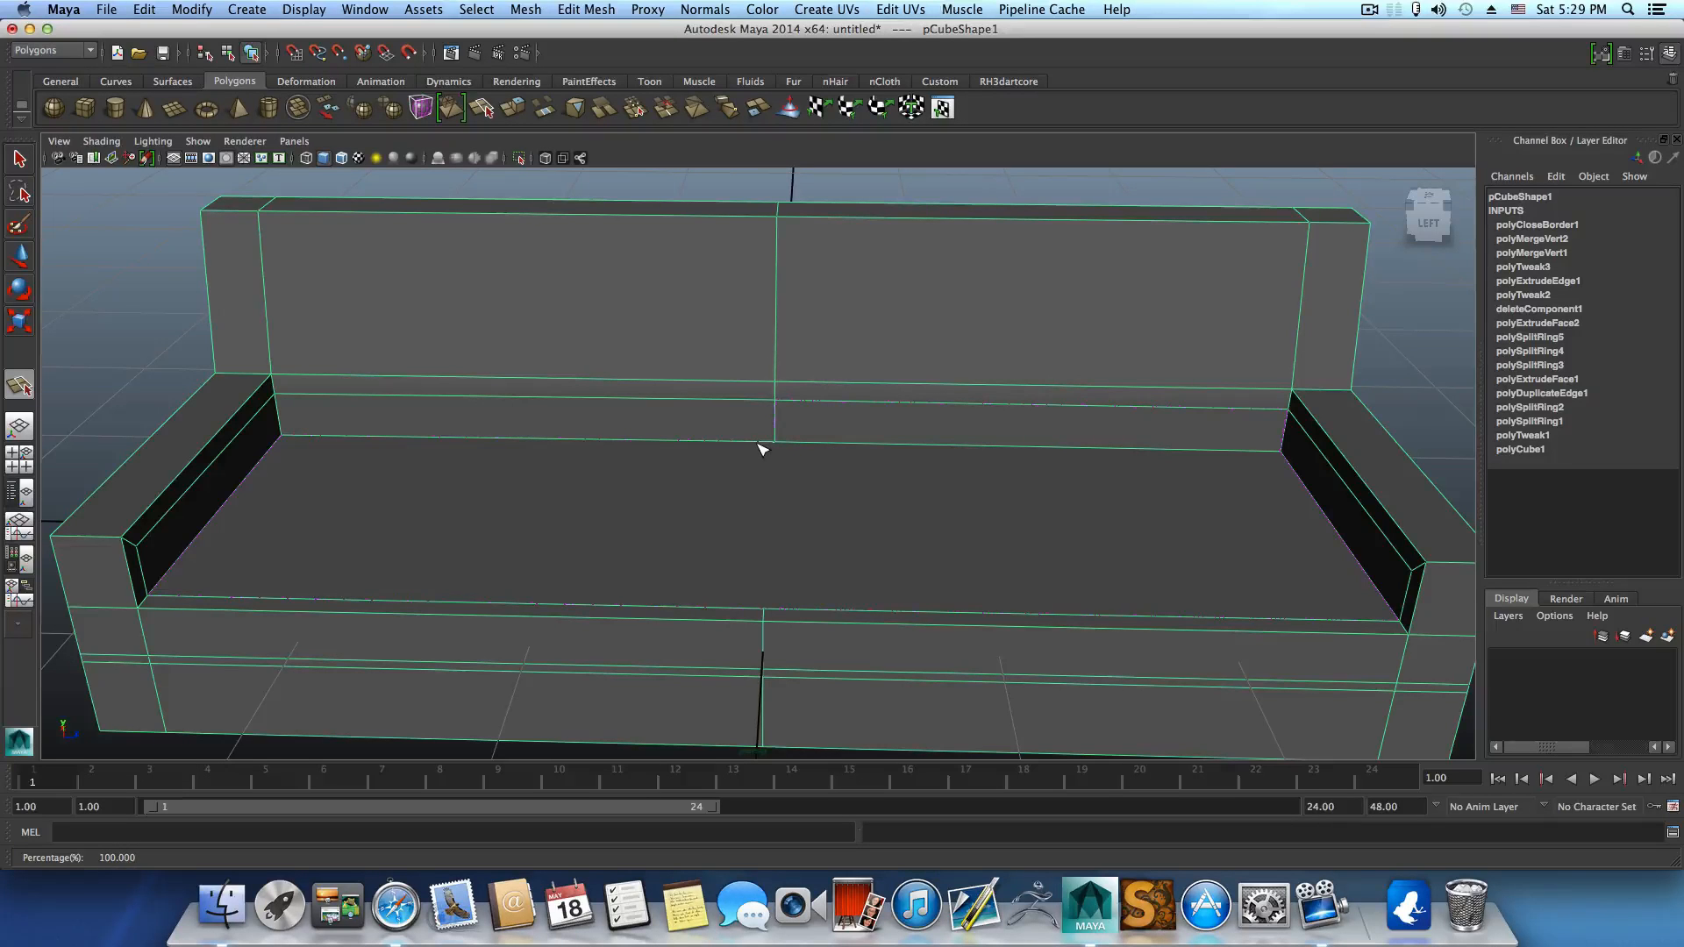
{"action": "left_click_drag", "start_coordinate": [687, 482], "coordinate": [887, 493], "text": "alt"}
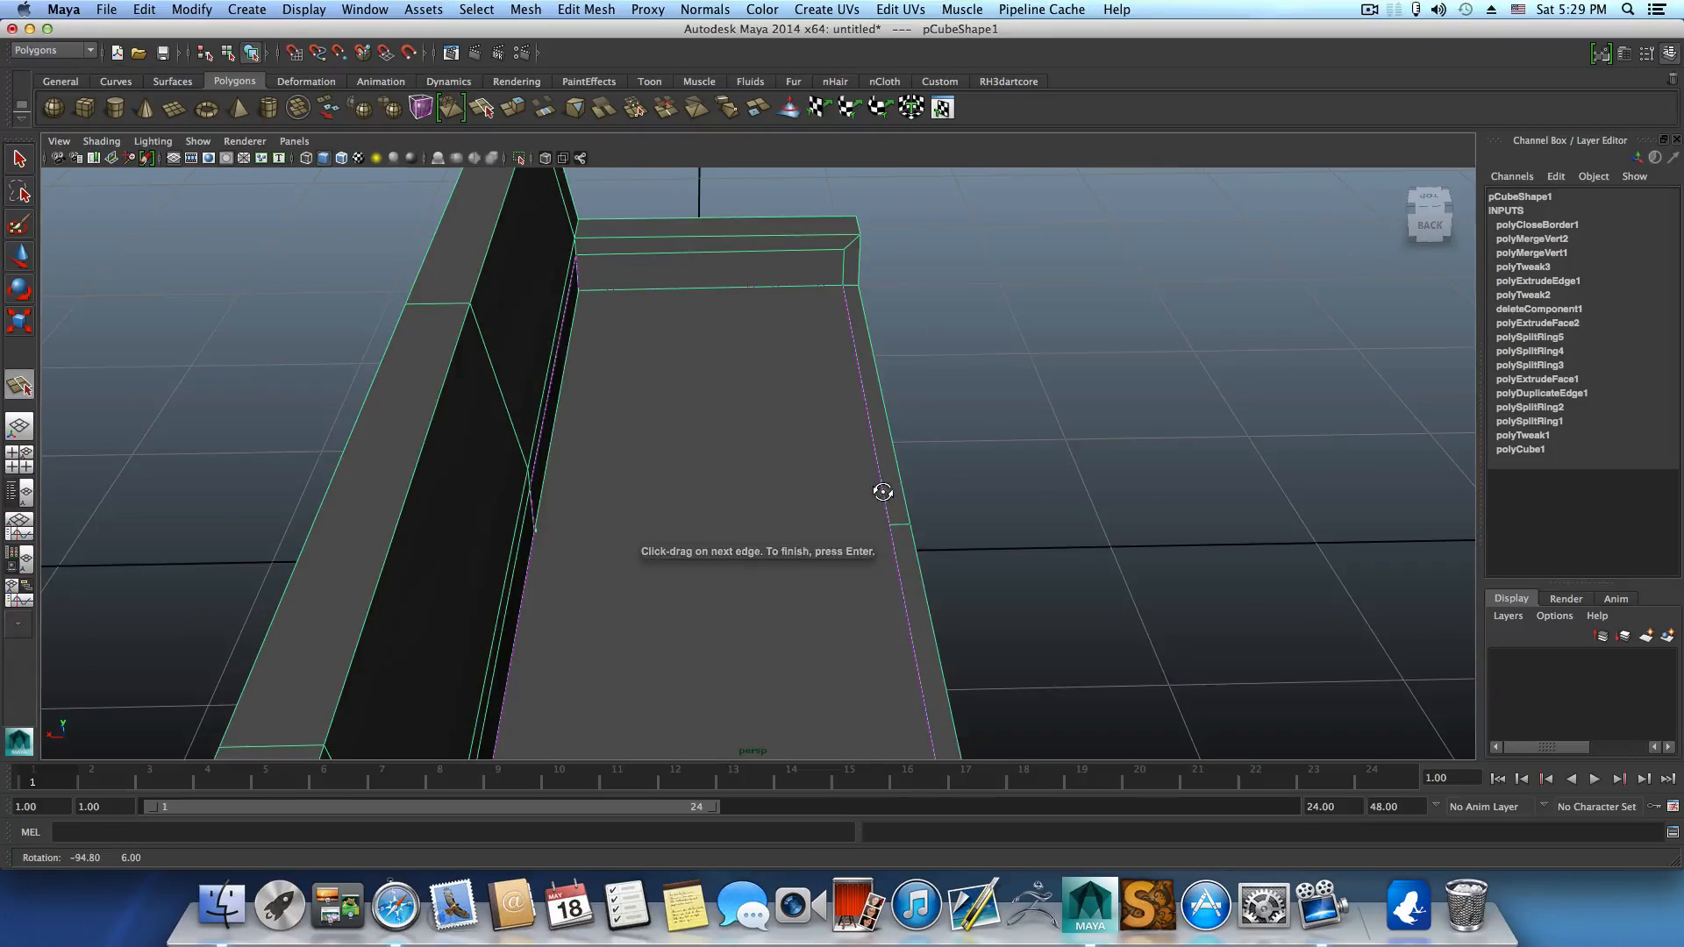
{"action": "left_click", "coordinate": [900, 579]}
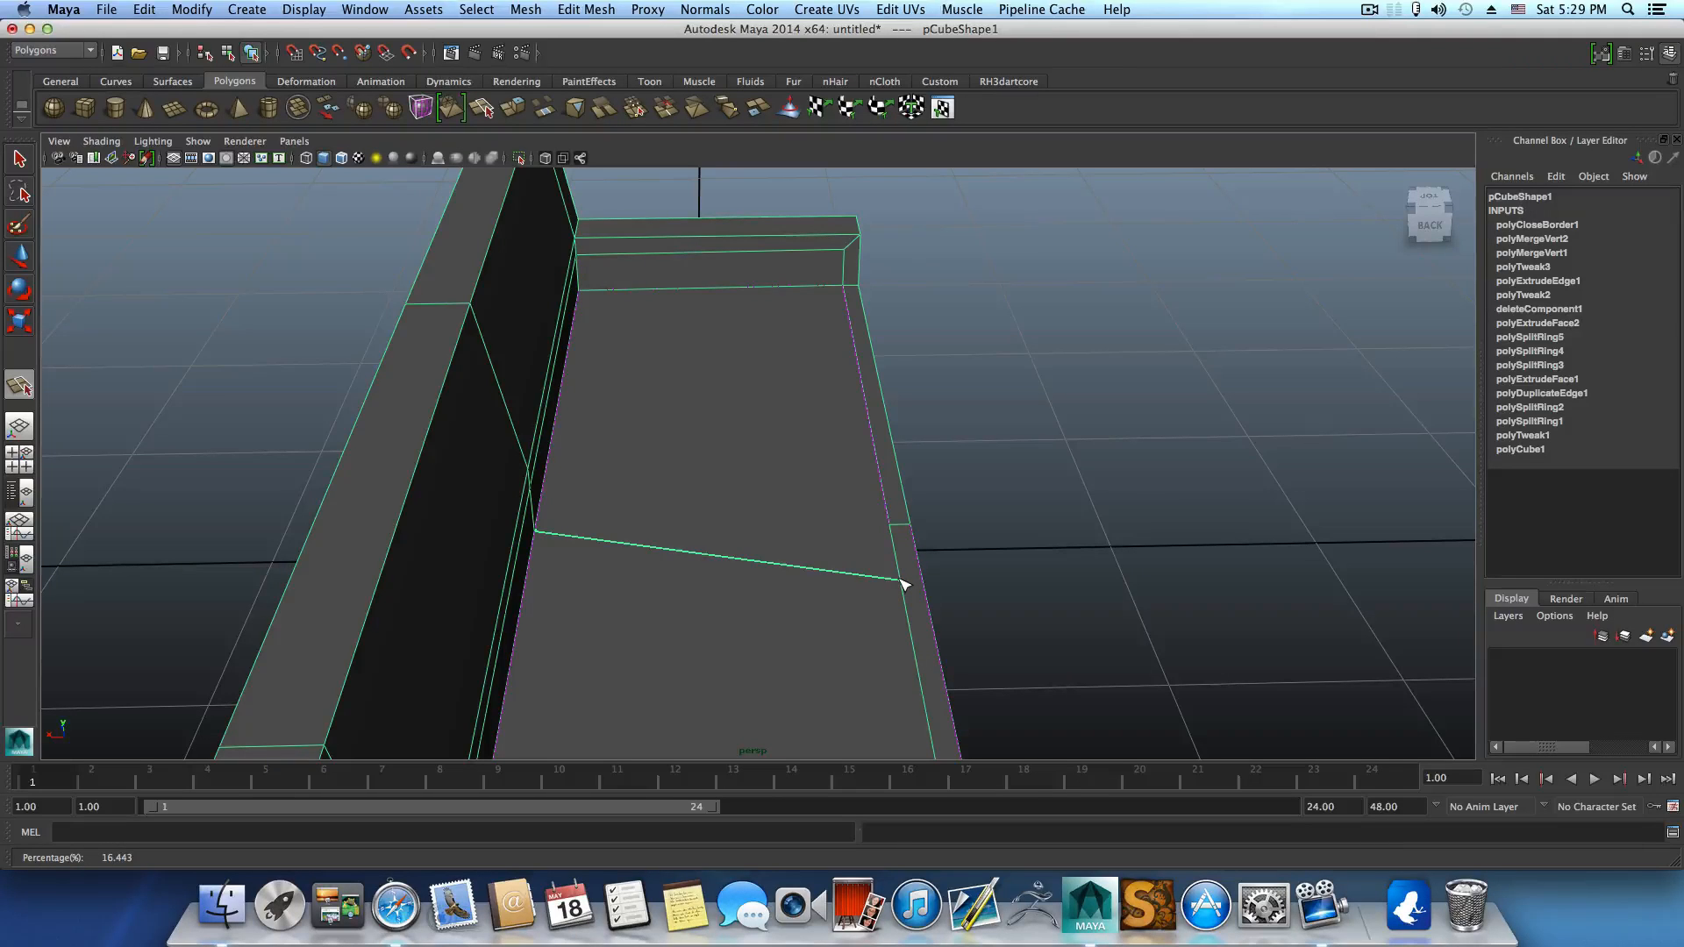
{"action": "left_click_drag", "start_coordinate": [901, 580], "coordinate": [648, 542]}
{"action": "key", "text": "Return"}
{"action": "middle_click_drag", "start_coordinate": [729, 557], "coordinate": [596, 568], "text": "alt"}
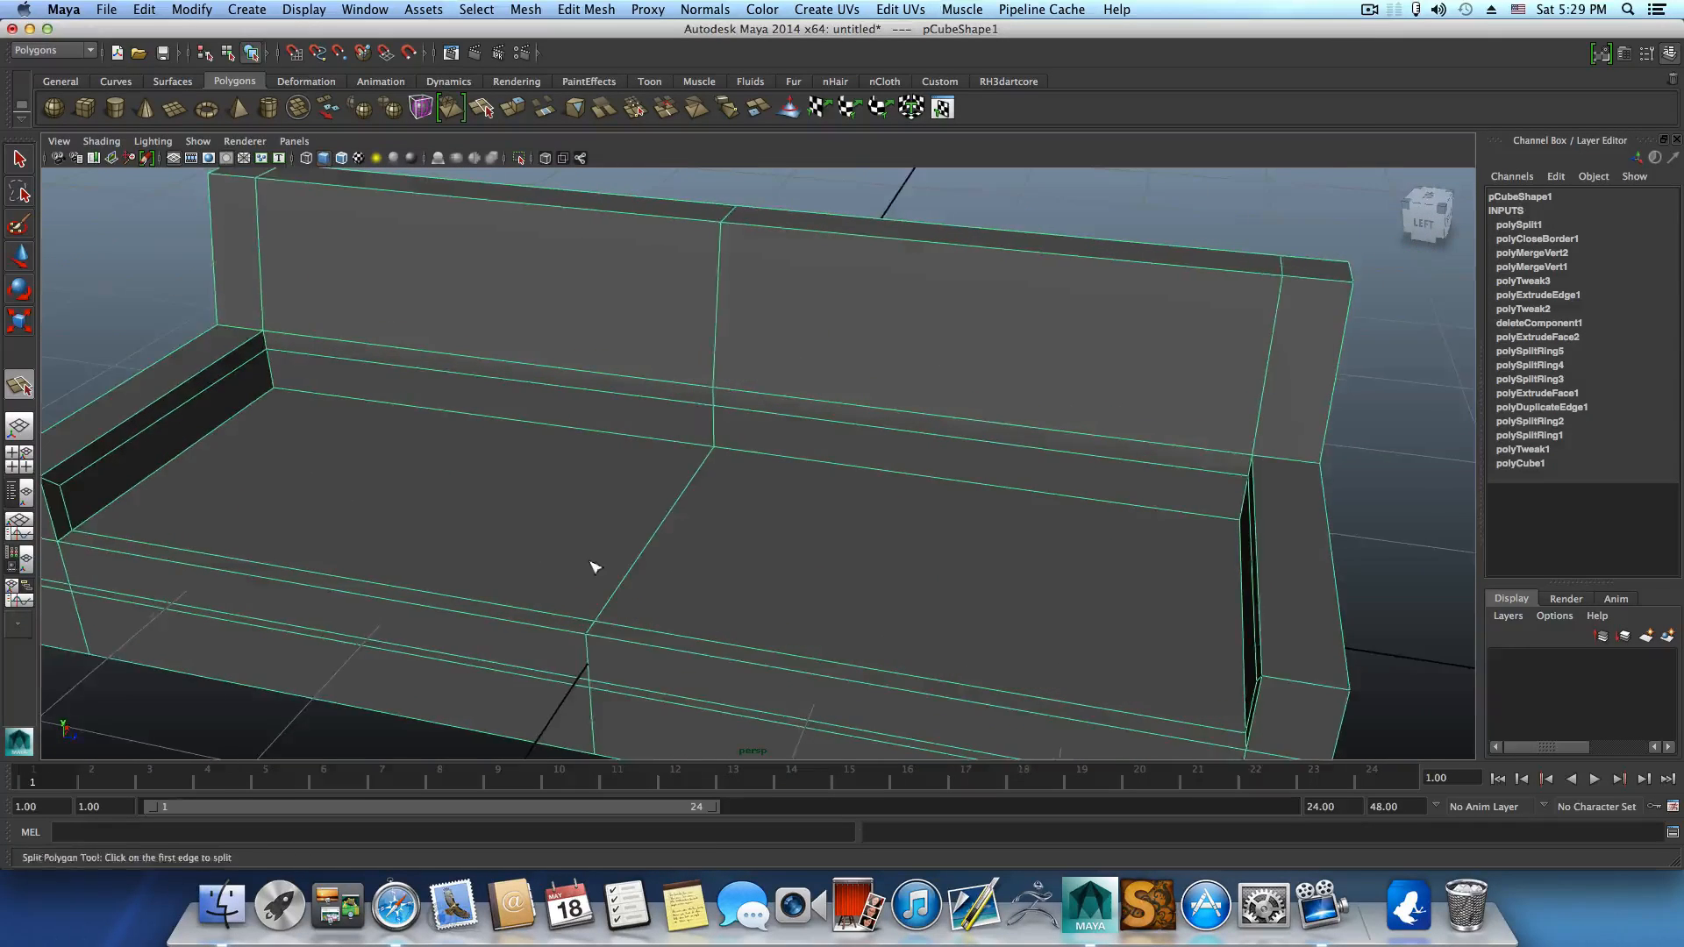
{"action": "left_click_drag", "start_coordinate": [595, 567], "coordinate": [798, 450], "text": "alt"}
{"action": "left_click_drag", "start_coordinate": [816, 539], "coordinate": [684, 581], "text": "alt"}
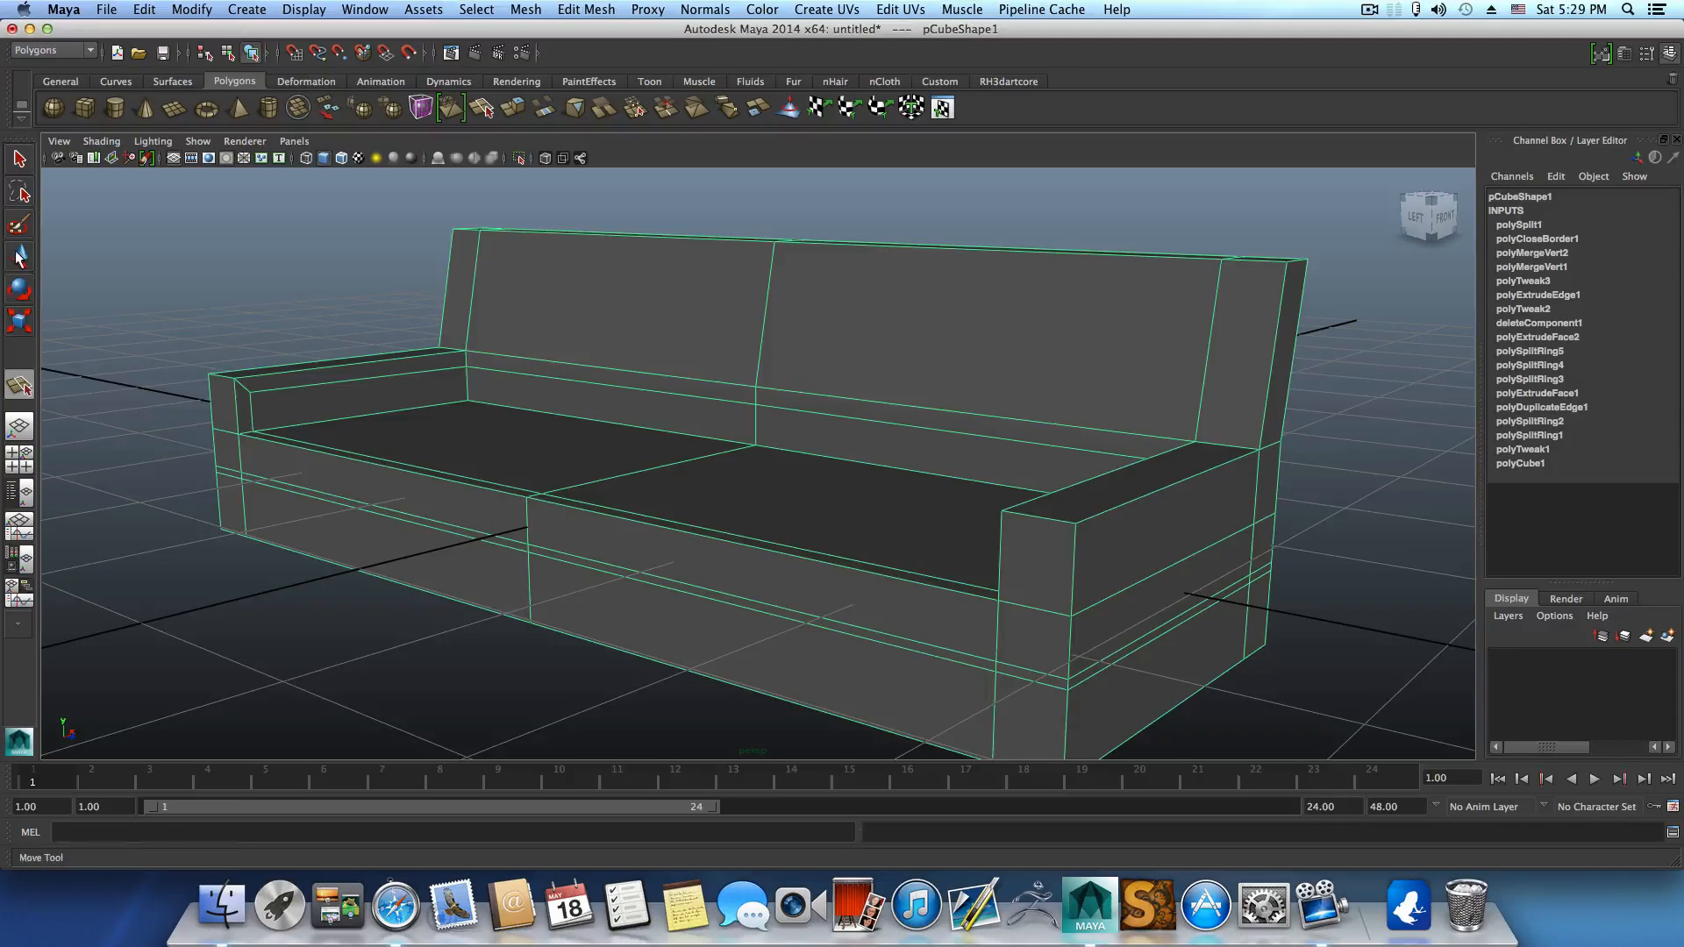
{"action": "left_click", "coordinate": [20, 159]}
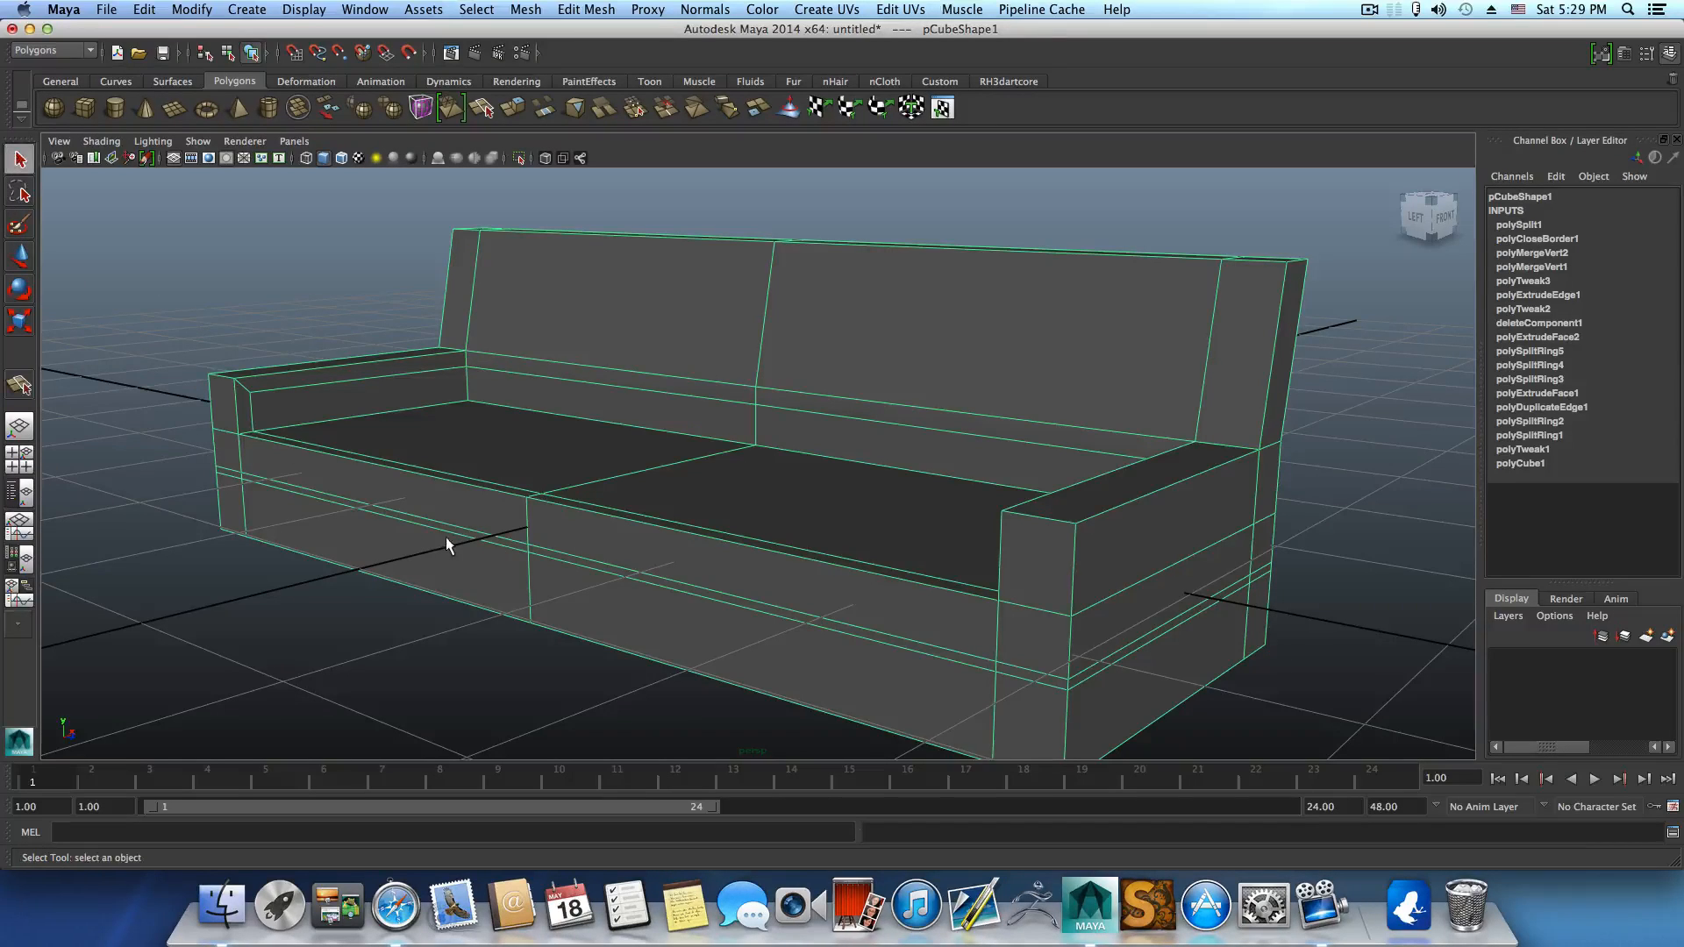
{"action": "right_click", "coordinate": [448, 534]}
{"action": "left_click", "coordinate": [449, 566]}
{"action": "left_click", "coordinate": [447, 529]}
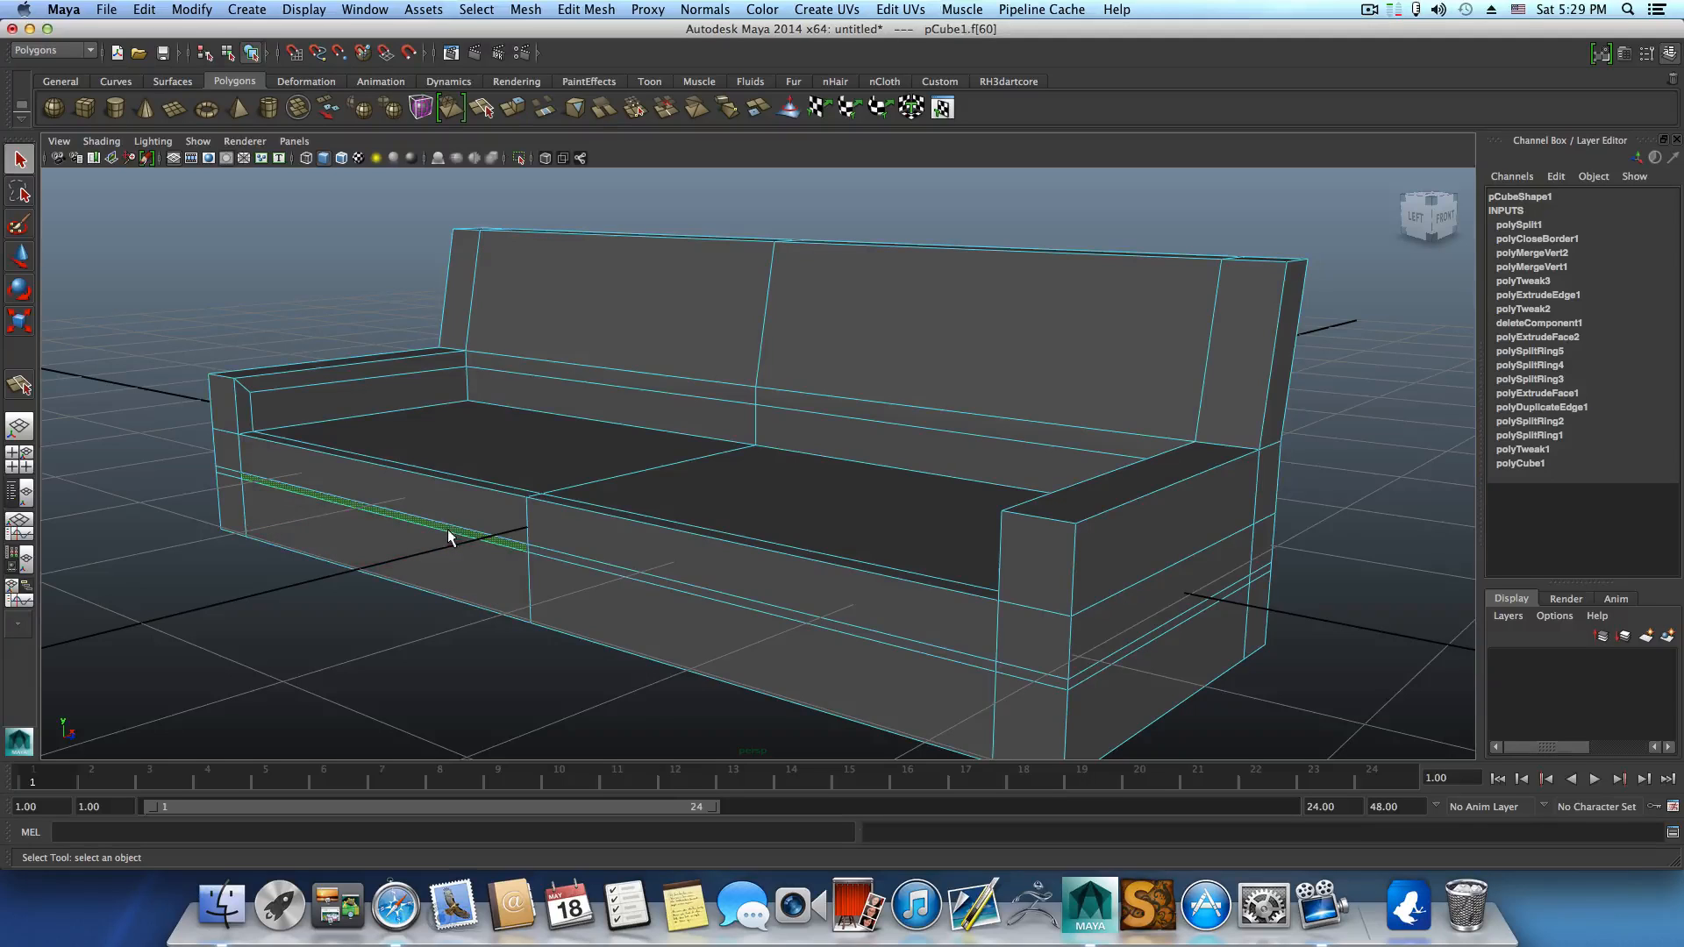
{"action": "left_click", "coordinate": [613, 566], "text": "shift"}
{"action": "mouse_move", "coordinate": [571, 571]}
{"action": "left_mouse_down", "text": "alt"}
{"action": "mouse_move", "coordinate": [660, 584]}
{"action": "mouse_move", "coordinate": [590, 572]}
{"action": "left_mouse_up", "text": "alt"}
{"action": "key", "text": "F8"}
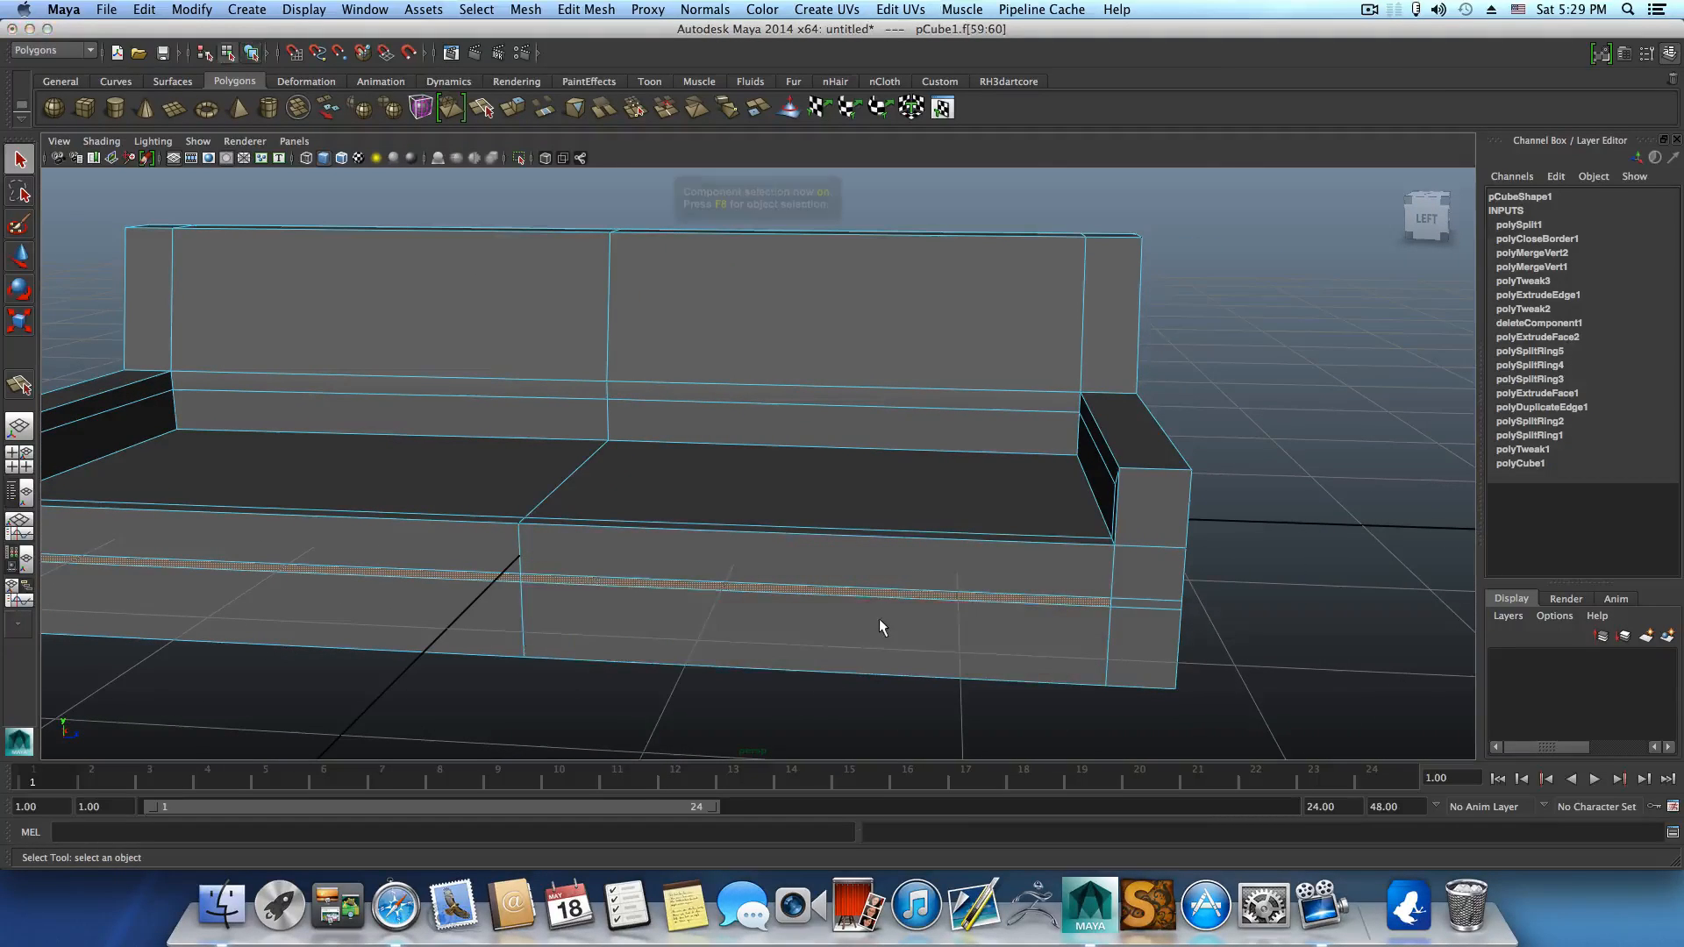
Insert a vertical edge loop close to the inner side of each armrest with the Insert Edge Loop Tool.
{"action": "left_click_drag", "start_coordinate": [1015, 602], "coordinate": [846, 599], "text": "alt"}
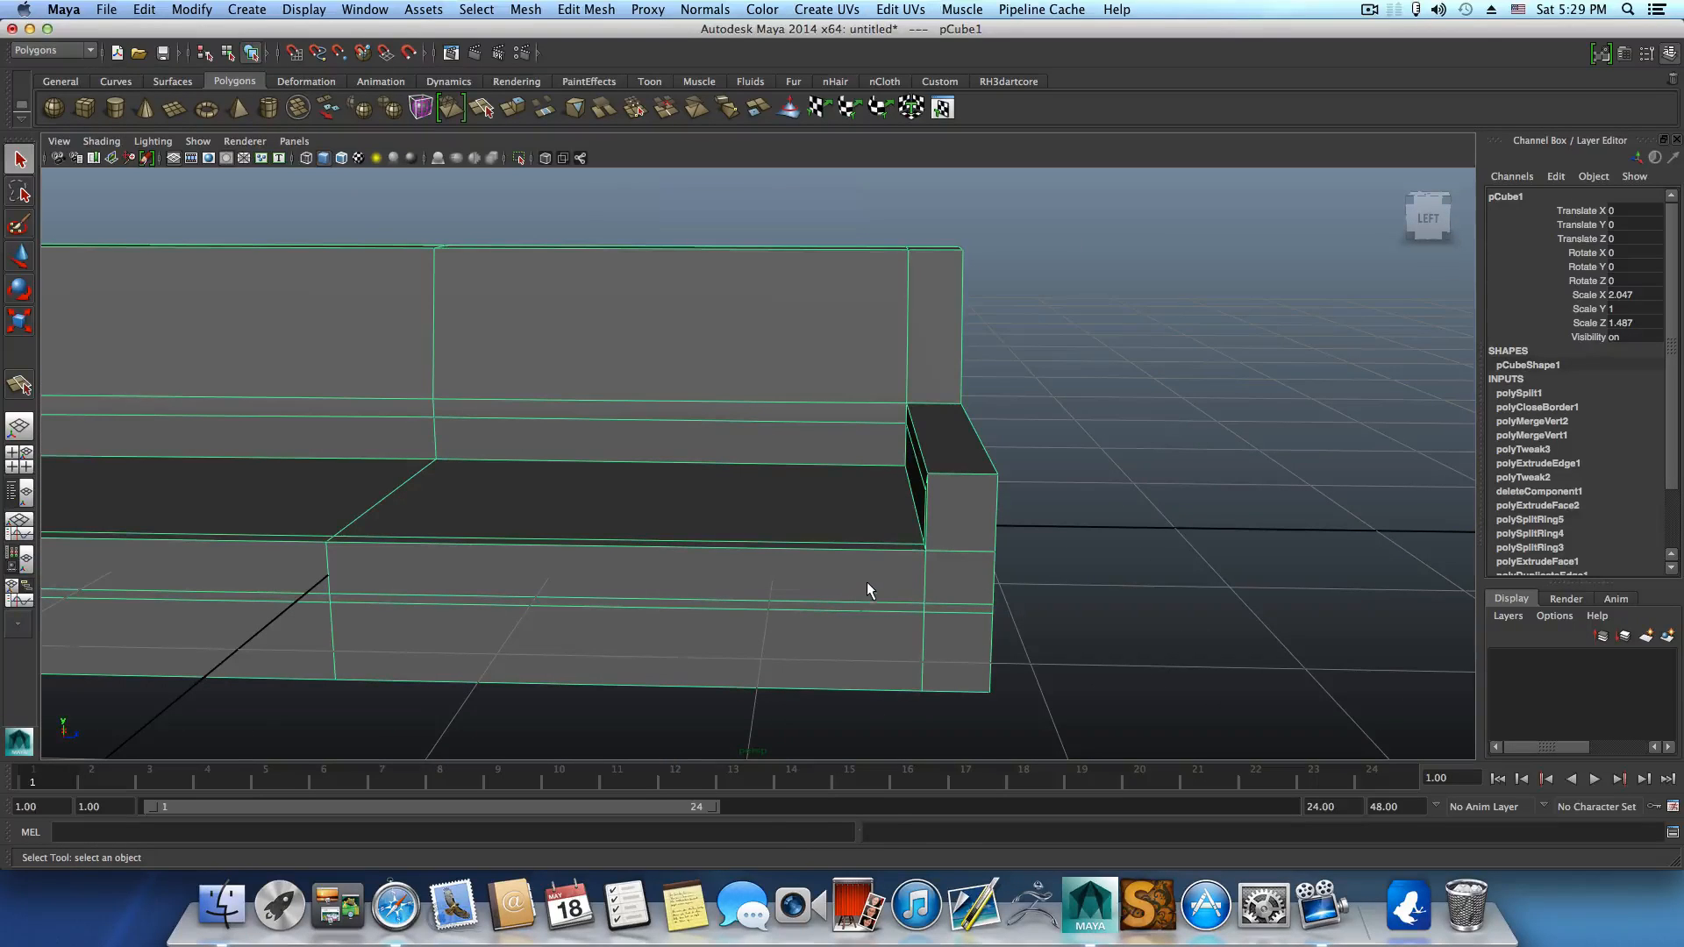
{"action": "right_click_drag", "start_coordinate": [867, 581], "coordinate": [790, 595], "text": "shift"}
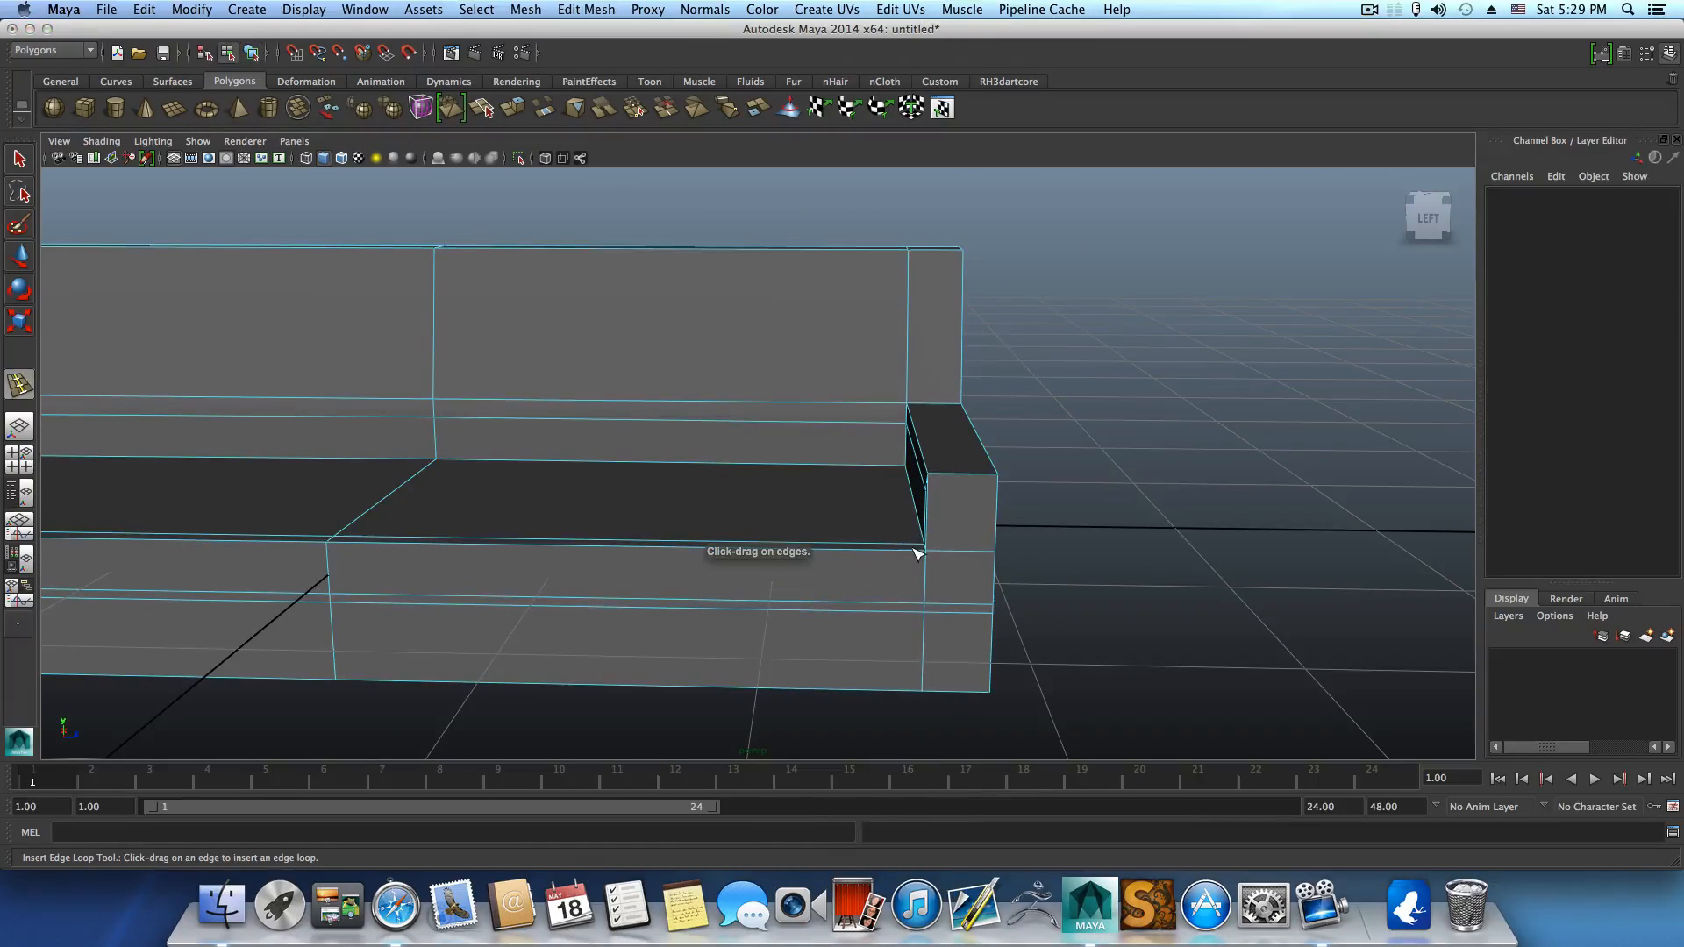
{"action": "left_click_drag", "start_coordinate": [917, 553], "coordinate": [926, 554]}
{"action": "left_click_drag", "start_coordinate": [591, 556], "coordinate": [576, 522], "text": "alt"}
{"action": "left_click_drag", "start_coordinate": [797, 550], "coordinate": [685, 564], "text": "alt"}
Extrude the two narrow strip faces along the sofa's front inward by about -0.03 in local Z and return to object selection.
{"action": "right_click_drag", "start_coordinate": [680, 575], "coordinate": [684, 587]}
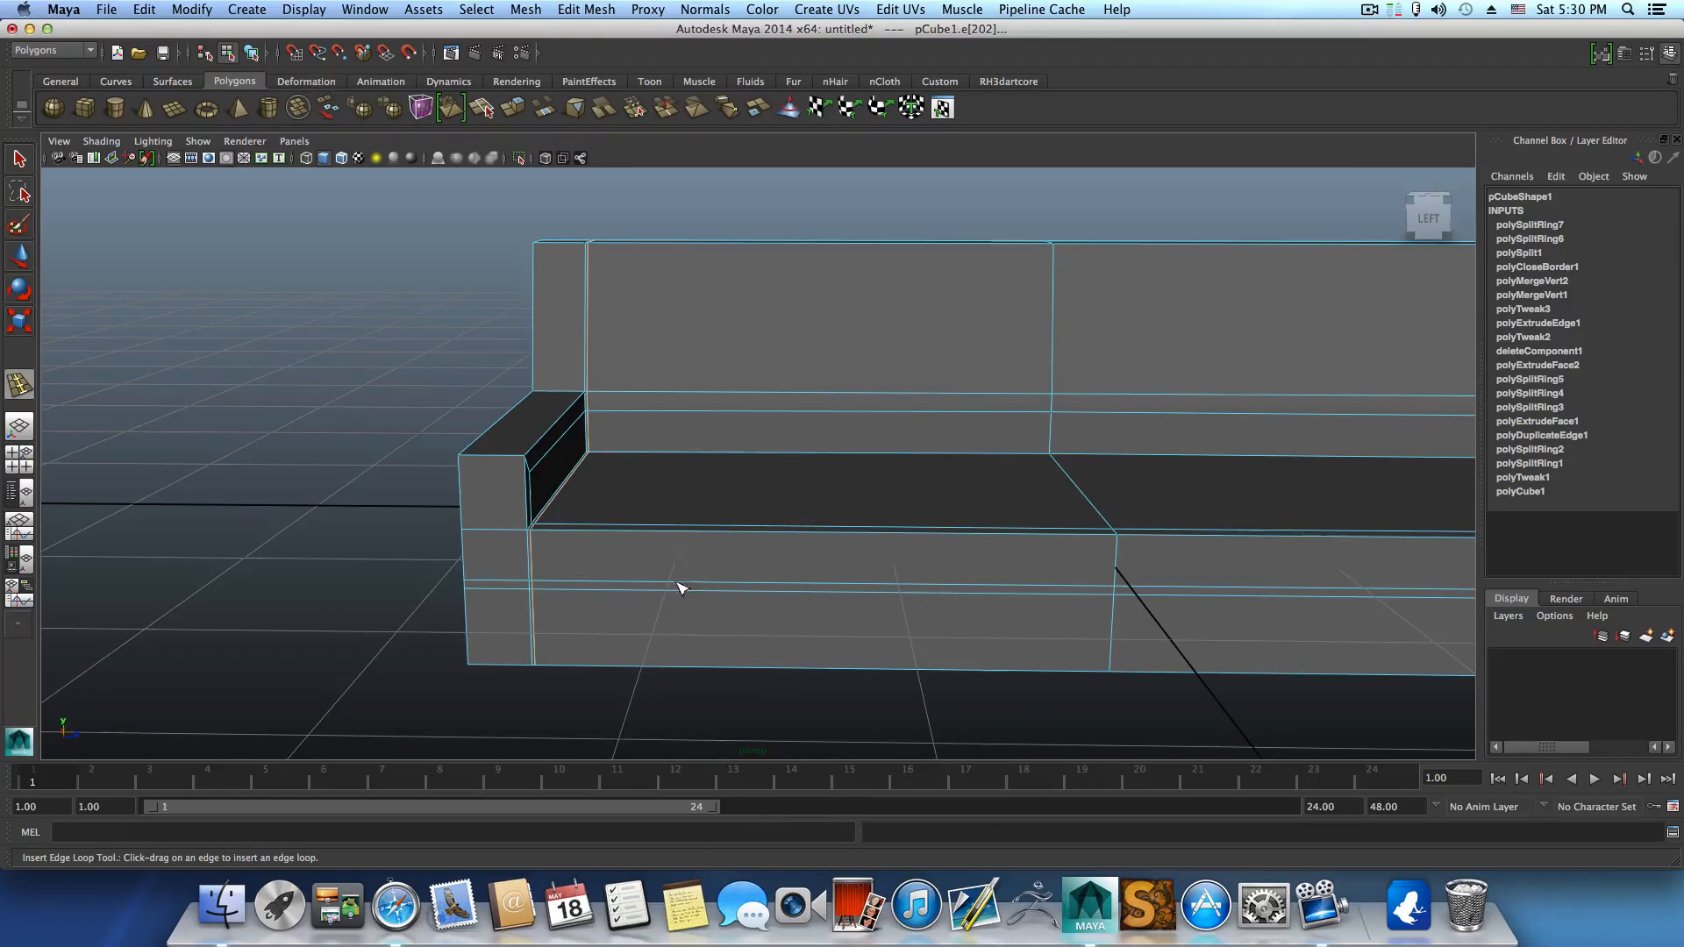
{"action": "key", "text": "q"}
{"action": "left_click", "coordinate": [688, 581]}
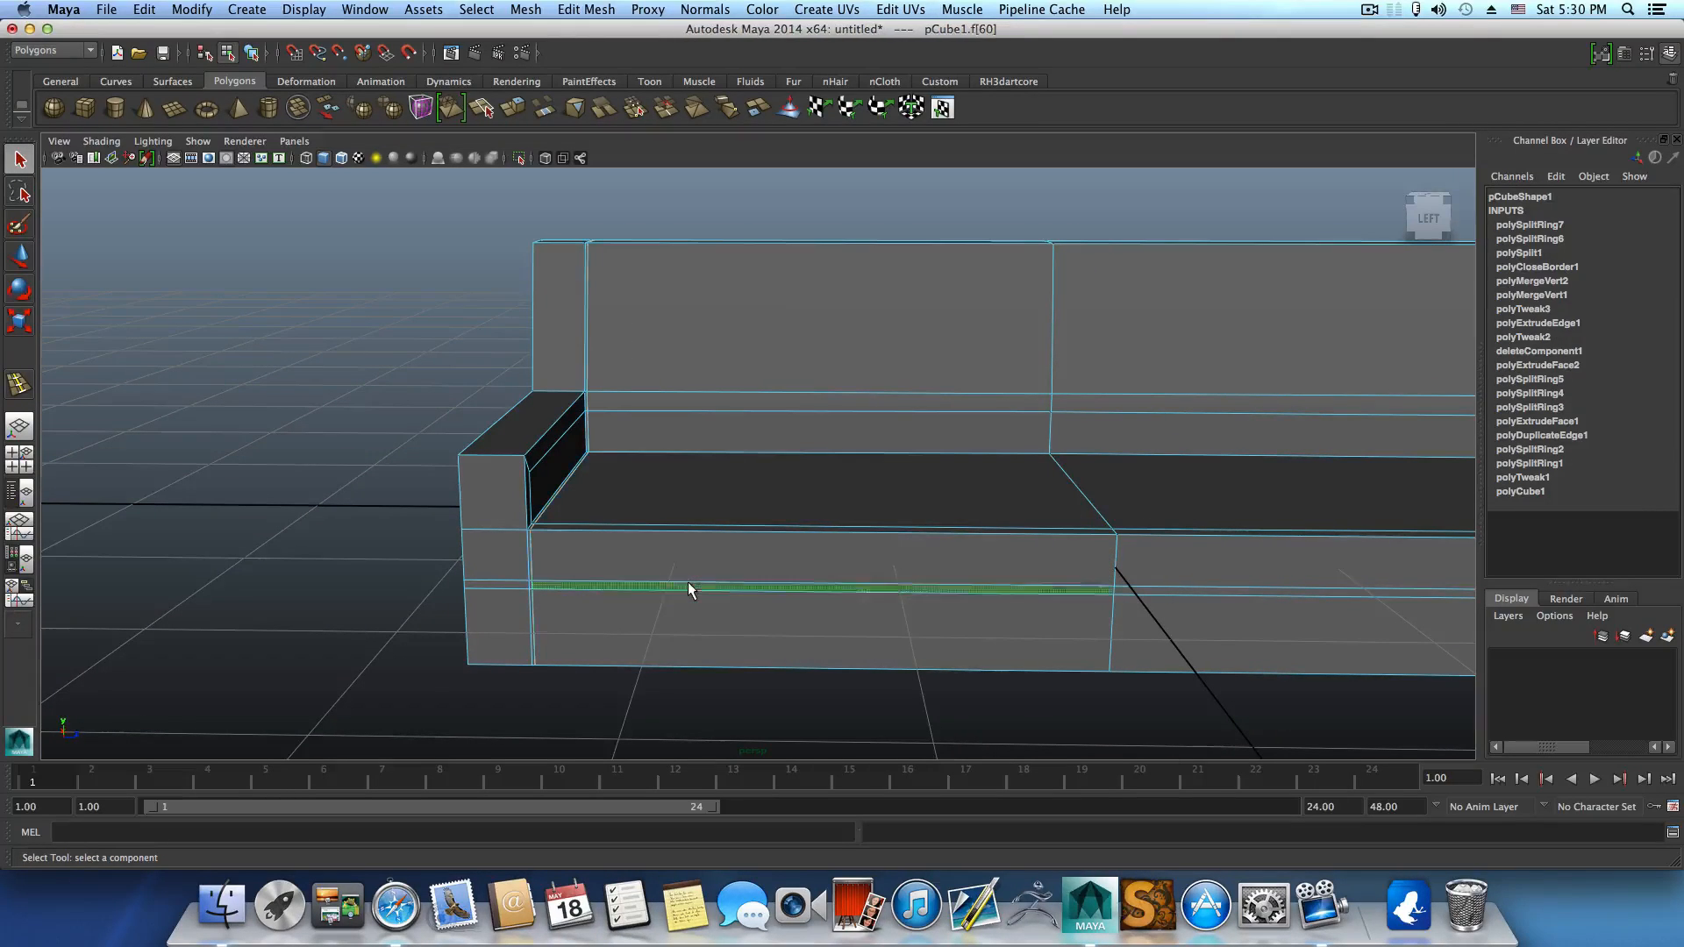
{"action": "middle_click_drag", "start_coordinate": [959, 560], "coordinate": [561, 545], "text": "alt"}
{"action": "left_click", "coordinate": [863, 570], "text": "shift"}
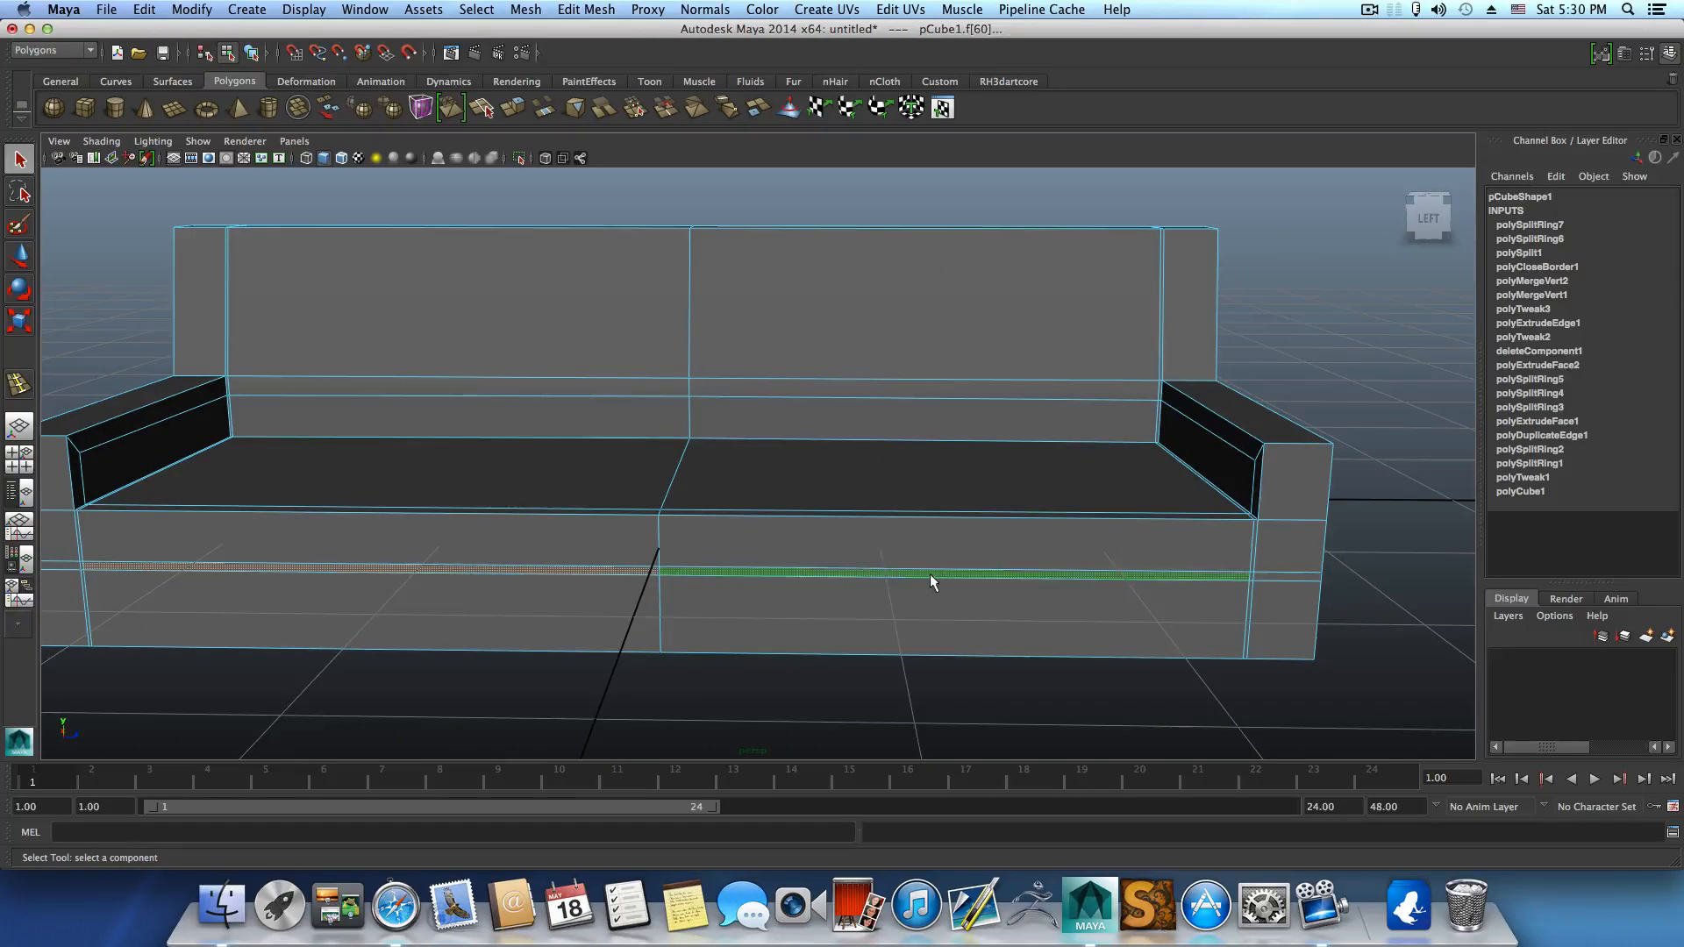
{"action": "left_click_drag", "start_coordinate": [929, 574], "coordinate": [877, 527], "text": "alt"}
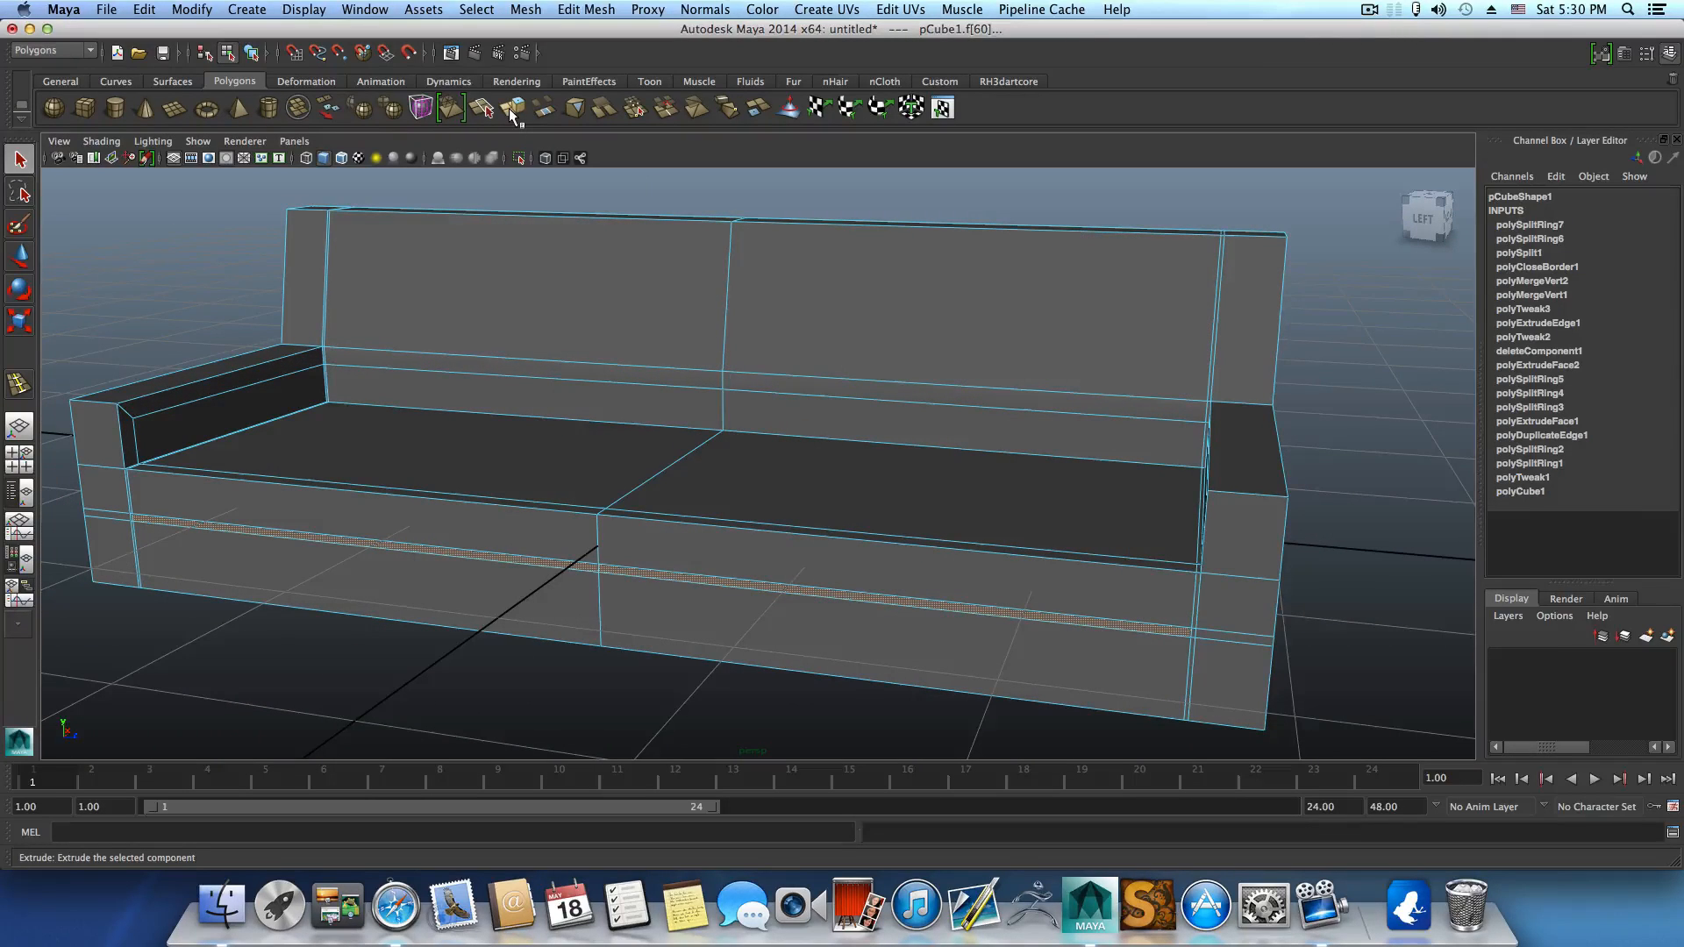
{"action": "left_click", "coordinate": [513, 109]}
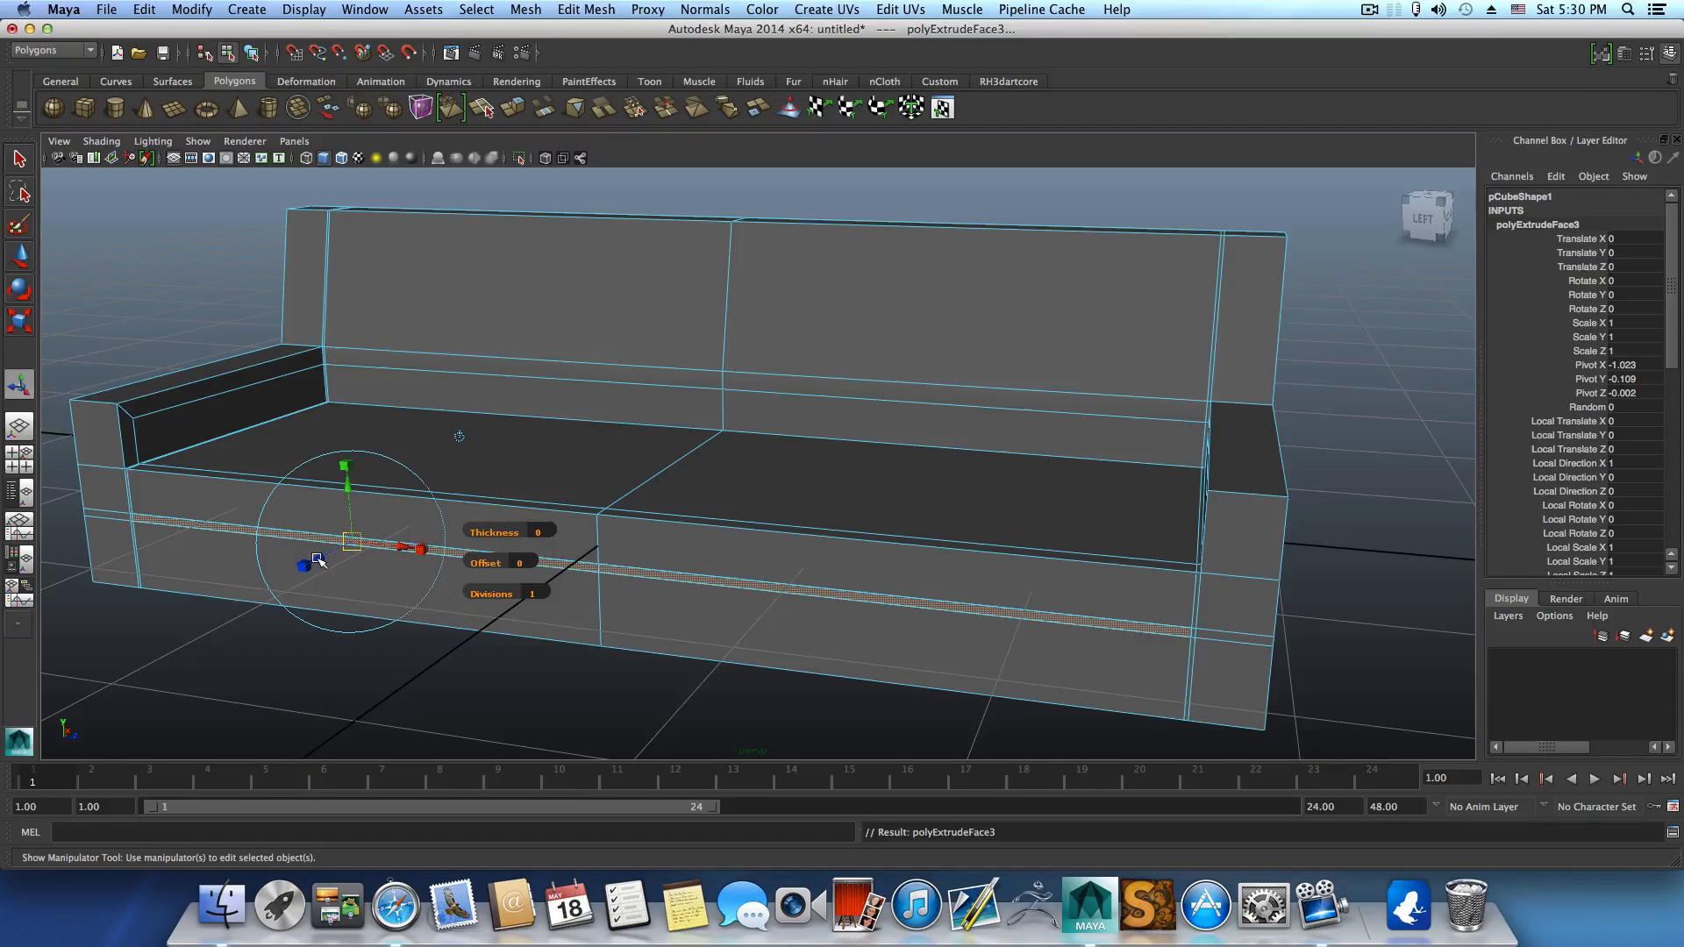
{"action": "left_click_drag", "start_coordinate": [318, 559], "coordinate": [323, 559]}
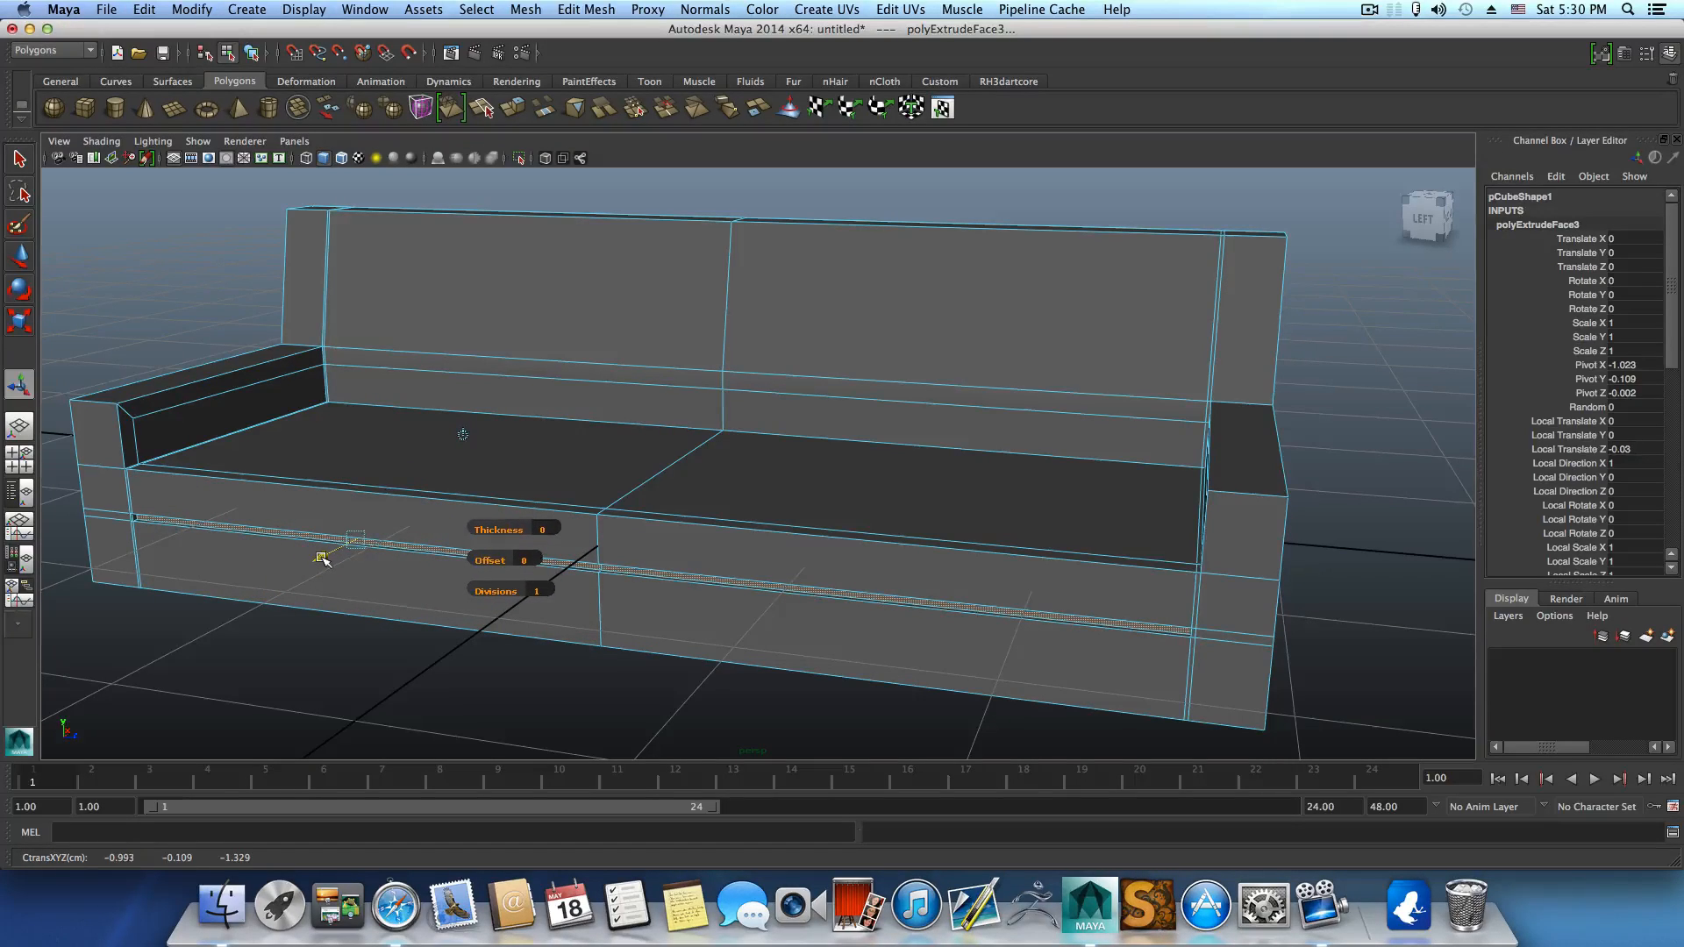
{"action": "key", "text": "F8"}
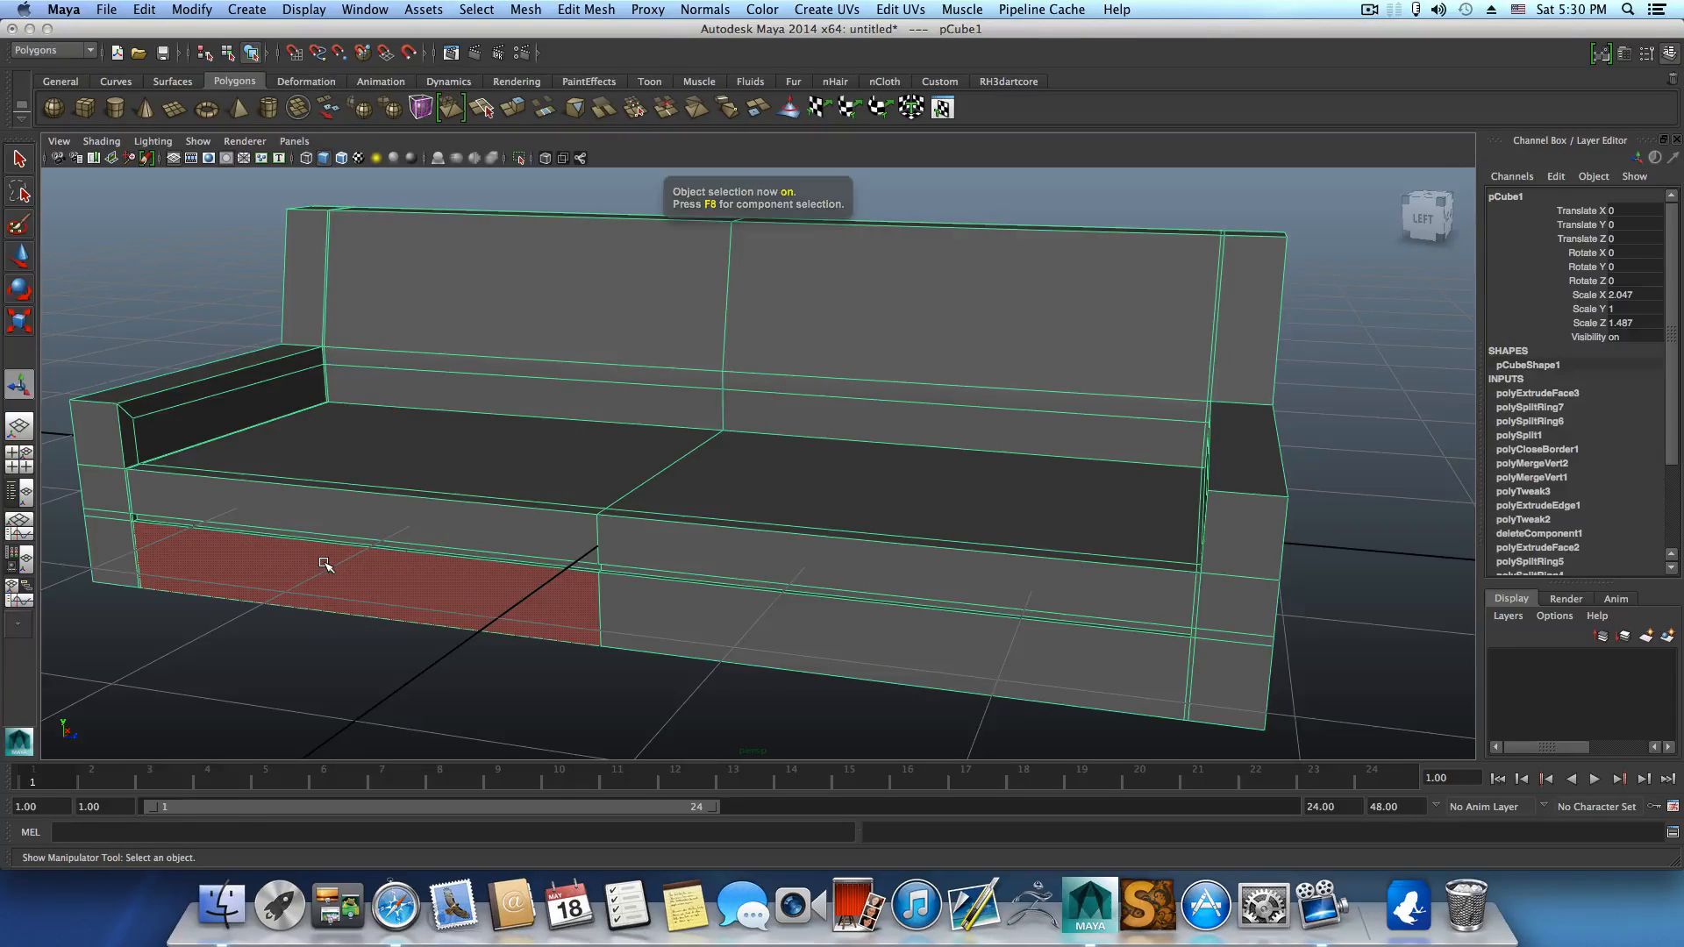
Check the sofa's overall shape in smooth preview and return to the unsmoothed display.
{"action": "left_click_drag", "start_coordinate": [324, 565], "coordinate": [689, 647], "text": "alt"}
{"action": "right_click_drag", "start_coordinate": [689, 648], "coordinate": [429, 639], "text": "alt"}
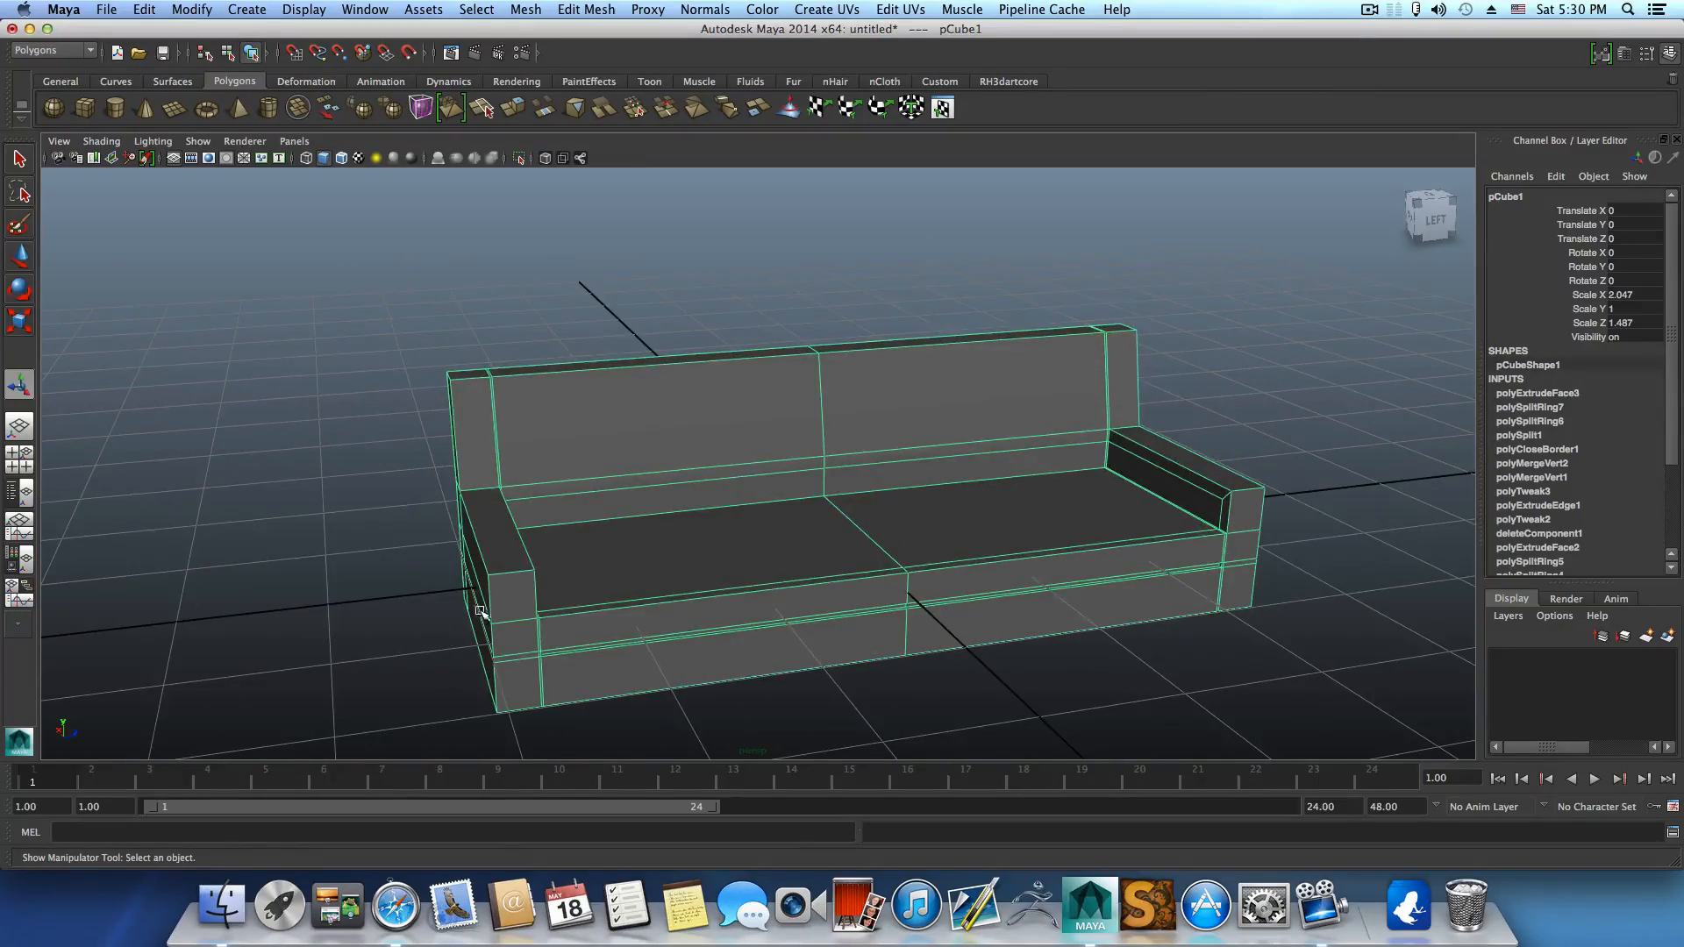
{"action": "key", "text": "3"}
{"action": "left_click_drag", "start_coordinate": [640, 622], "coordinate": [569, 605], "text": "alt"}
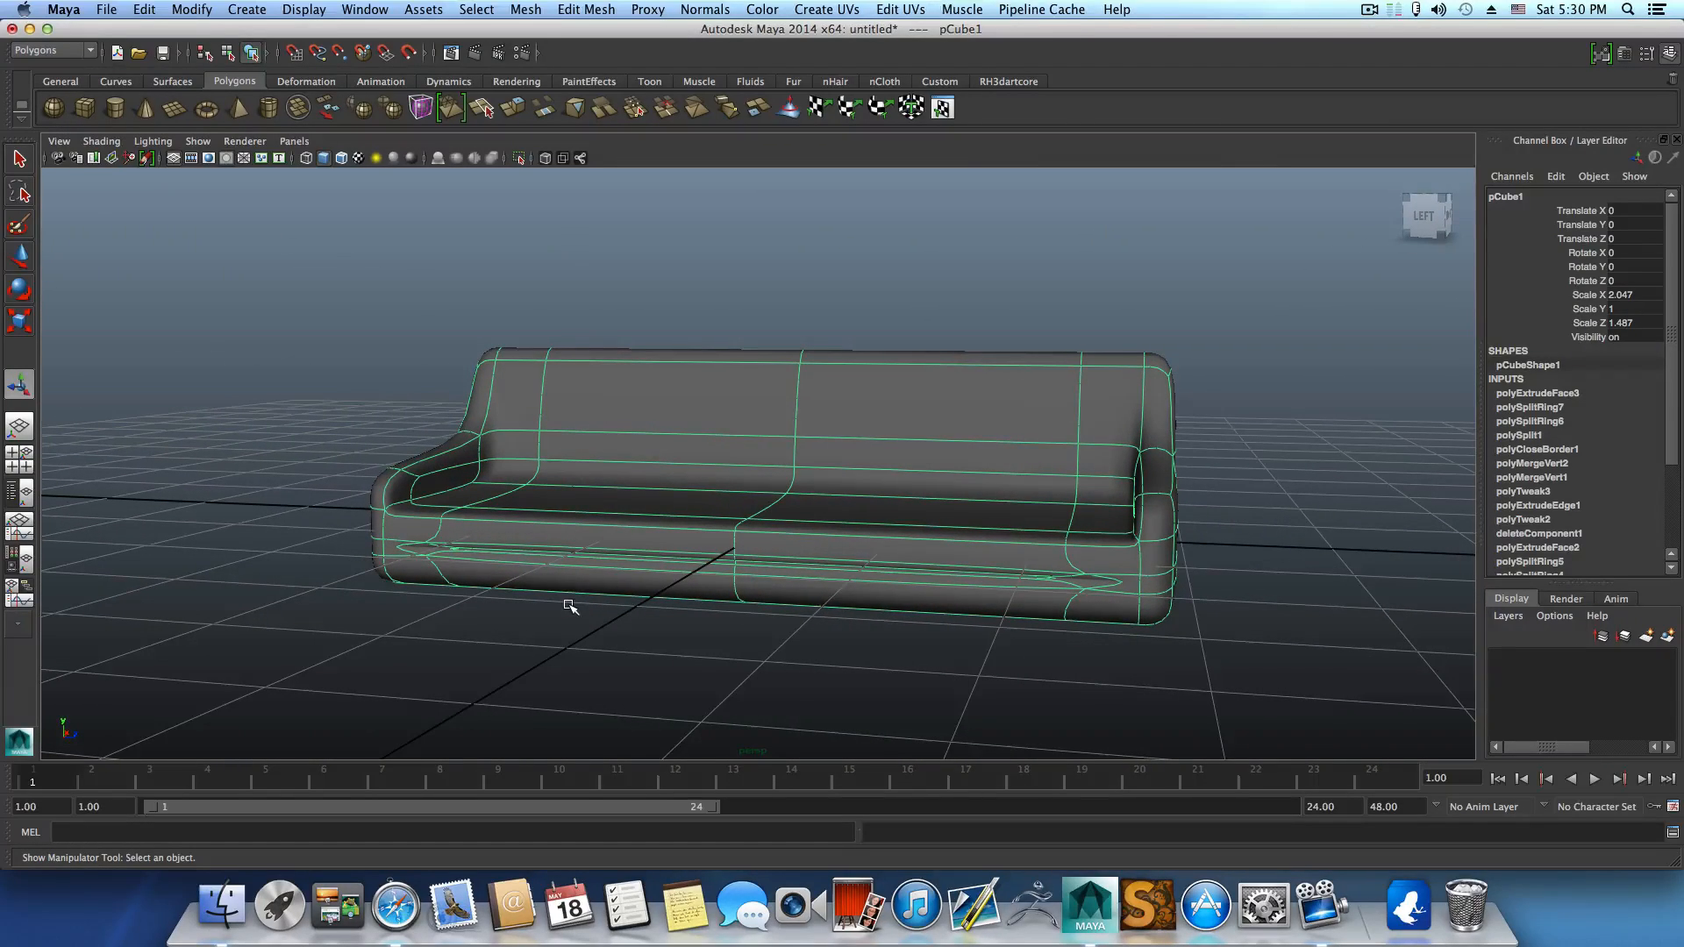
{"action": "key", "text": "1"}
Insert edge loops near the inner and outer edges of the first armrest's front face.
{"action": "left_click_drag", "start_coordinate": [675, 595], "coordinate": [632, 598], "text": "alt"}
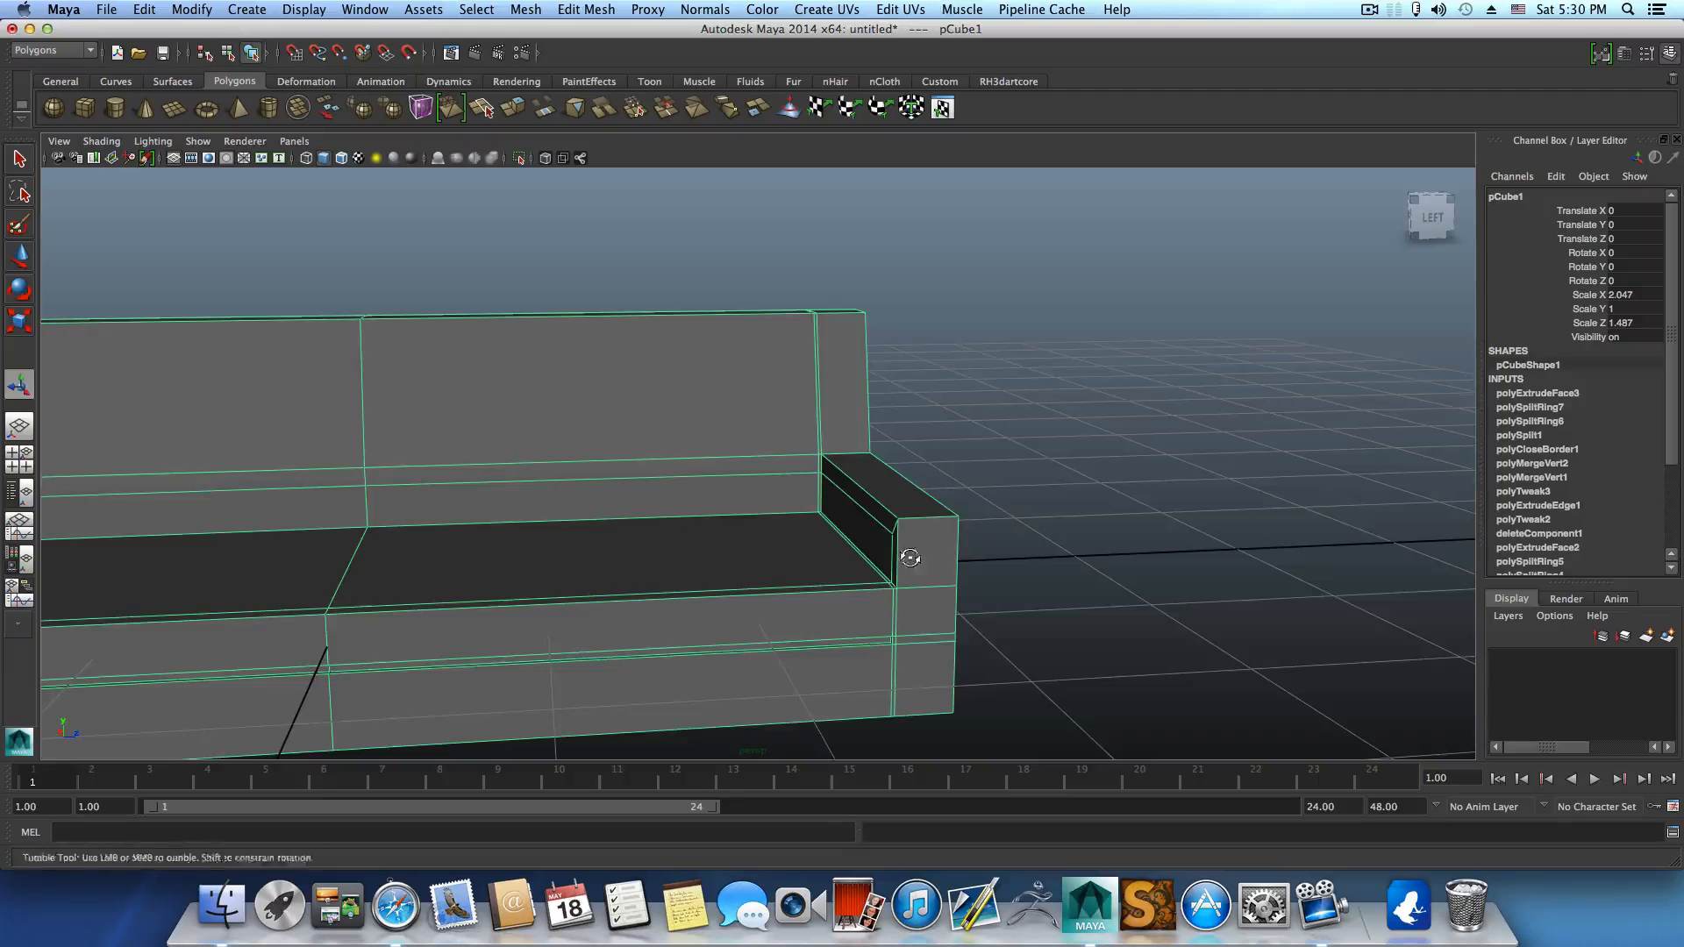
{"action": "mouse_move", "coordinate": [906, 557]}
{"action": "left_mouse_down", "text": "alt"}
{"action": "mouse_move", "coordinate": [876, 564]}
{"action": "mouse_move", "coordinate": [917, 560]}
{"action": "mouse_move", "coordinate": [903, 556]}
{"action": "left_mouse_up", "text": "alt"}
{"action": "right_click_drag", "start_coordinate": [857, 521], "coordinate": [772, 537], "text": "shift"}
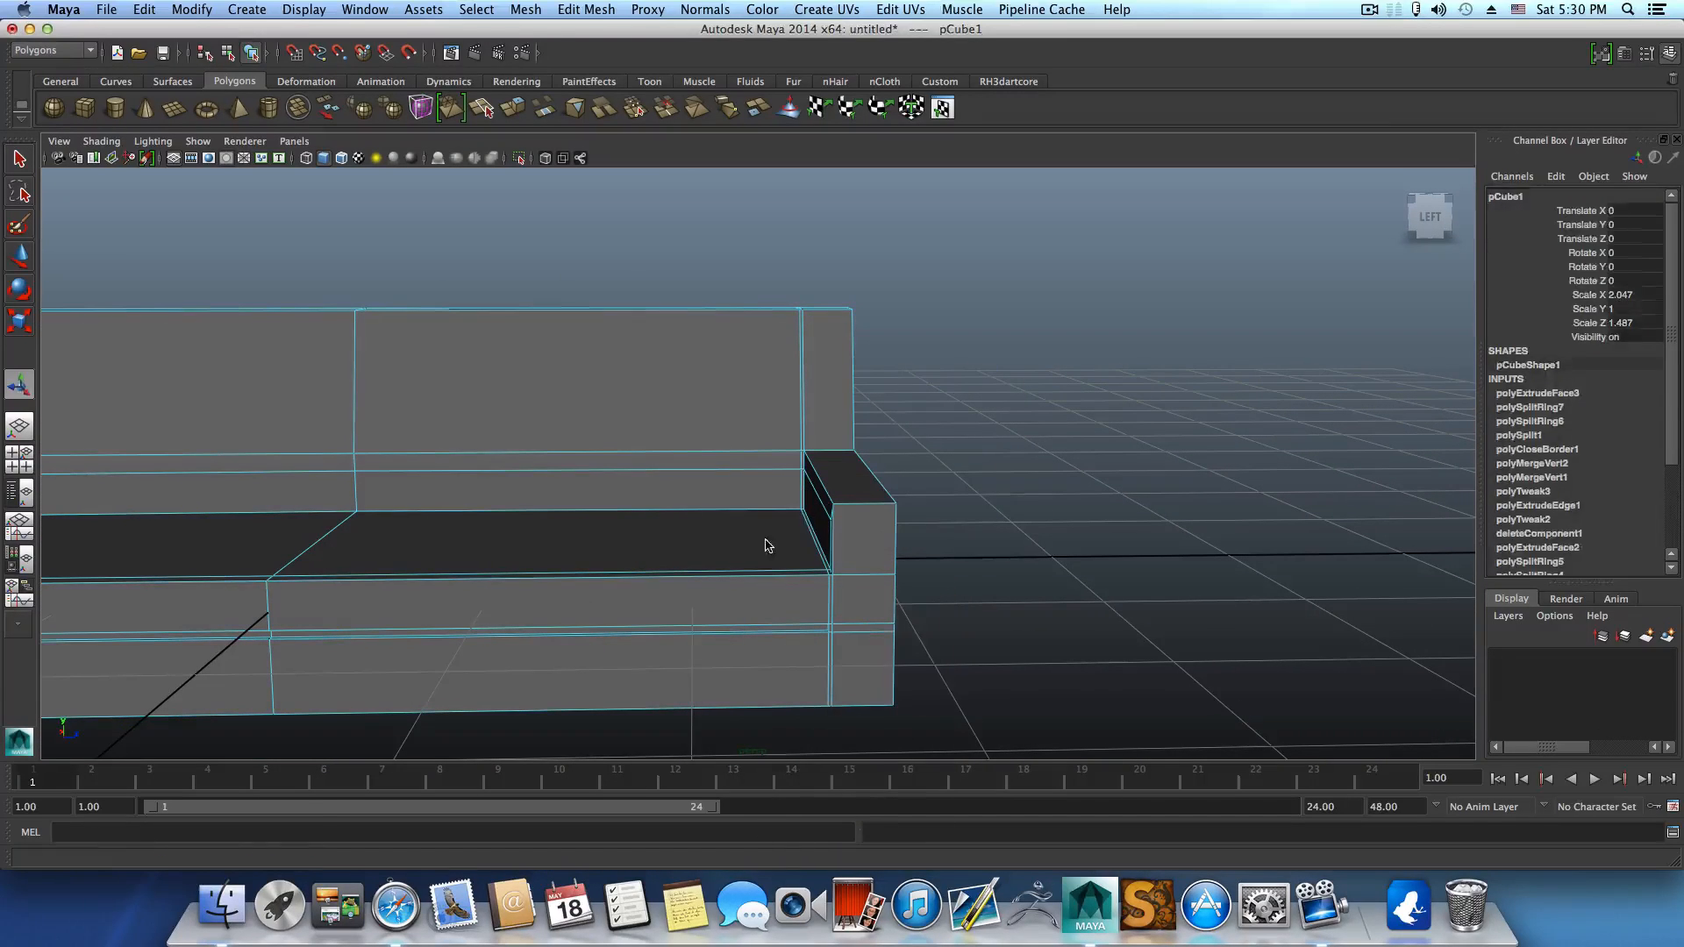
{"action": "left_click", "coordinate": [840, 507]}
{"action": "left_click", "coordinate": [892, 505]}
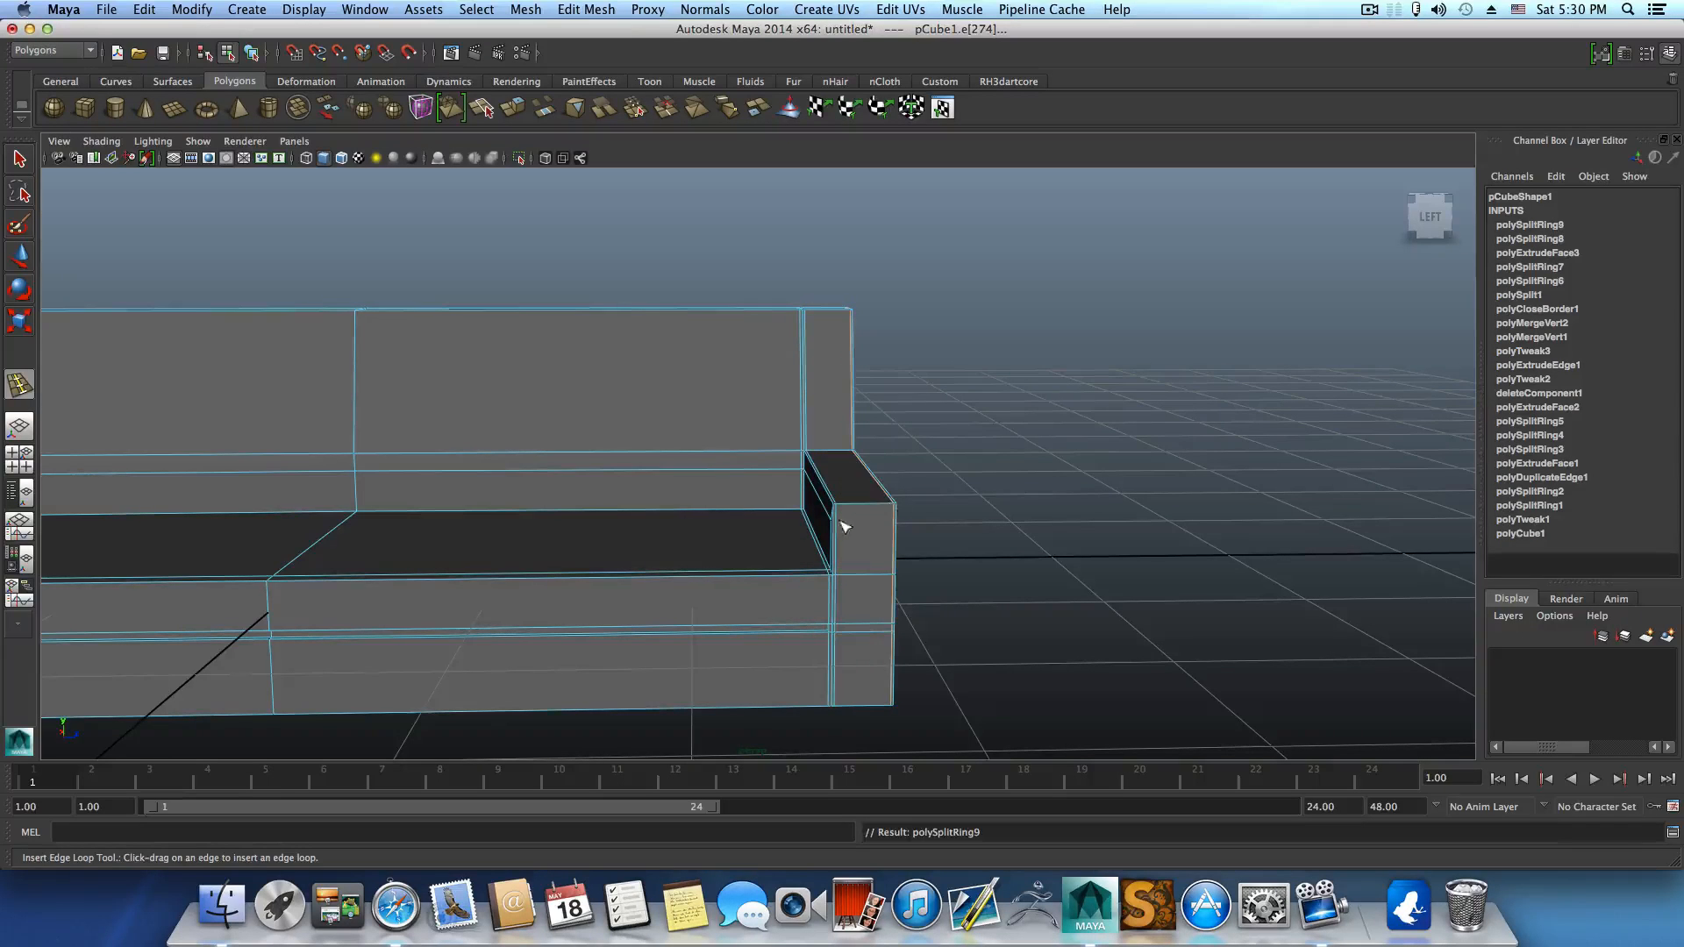
Insert matching edge loops near the inner and outer edges of the opposite armrest.
{"action": "left_click_drag", "start_coordinate": [847, 527], "coordinate": [685, 585], "text": "alt"}
{"action": "middle_click_drag", "start_coordinate": [686, 584], "coordinate": [1000, 586], "text": "alt"}
{"action": "left_click_drag", "start_coordinate": [587, 624], "coordinate": [693, 586], "text": "alt"}
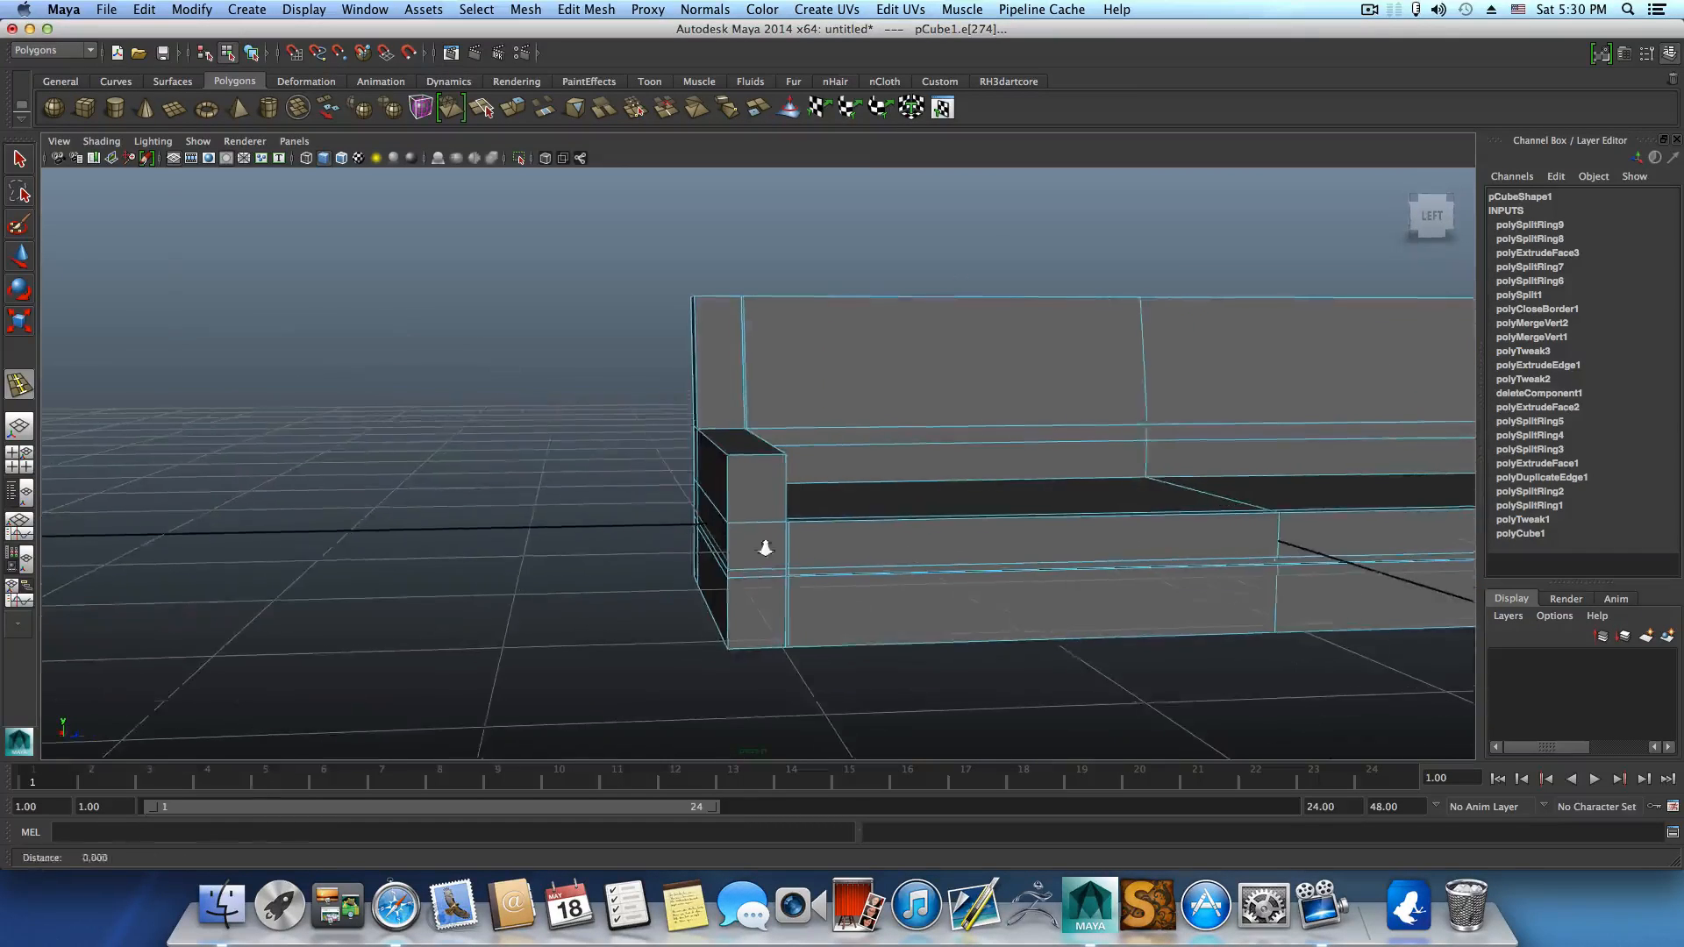
{"action": "right_click_drag", "start_coordinate": [764, 550], "coordinate": [825, 559], "text": "alt"}
{"action": "middle_click_drag", "start_coordinate": [825, 559], "coordinate": [728, 591], "text": "alt"}
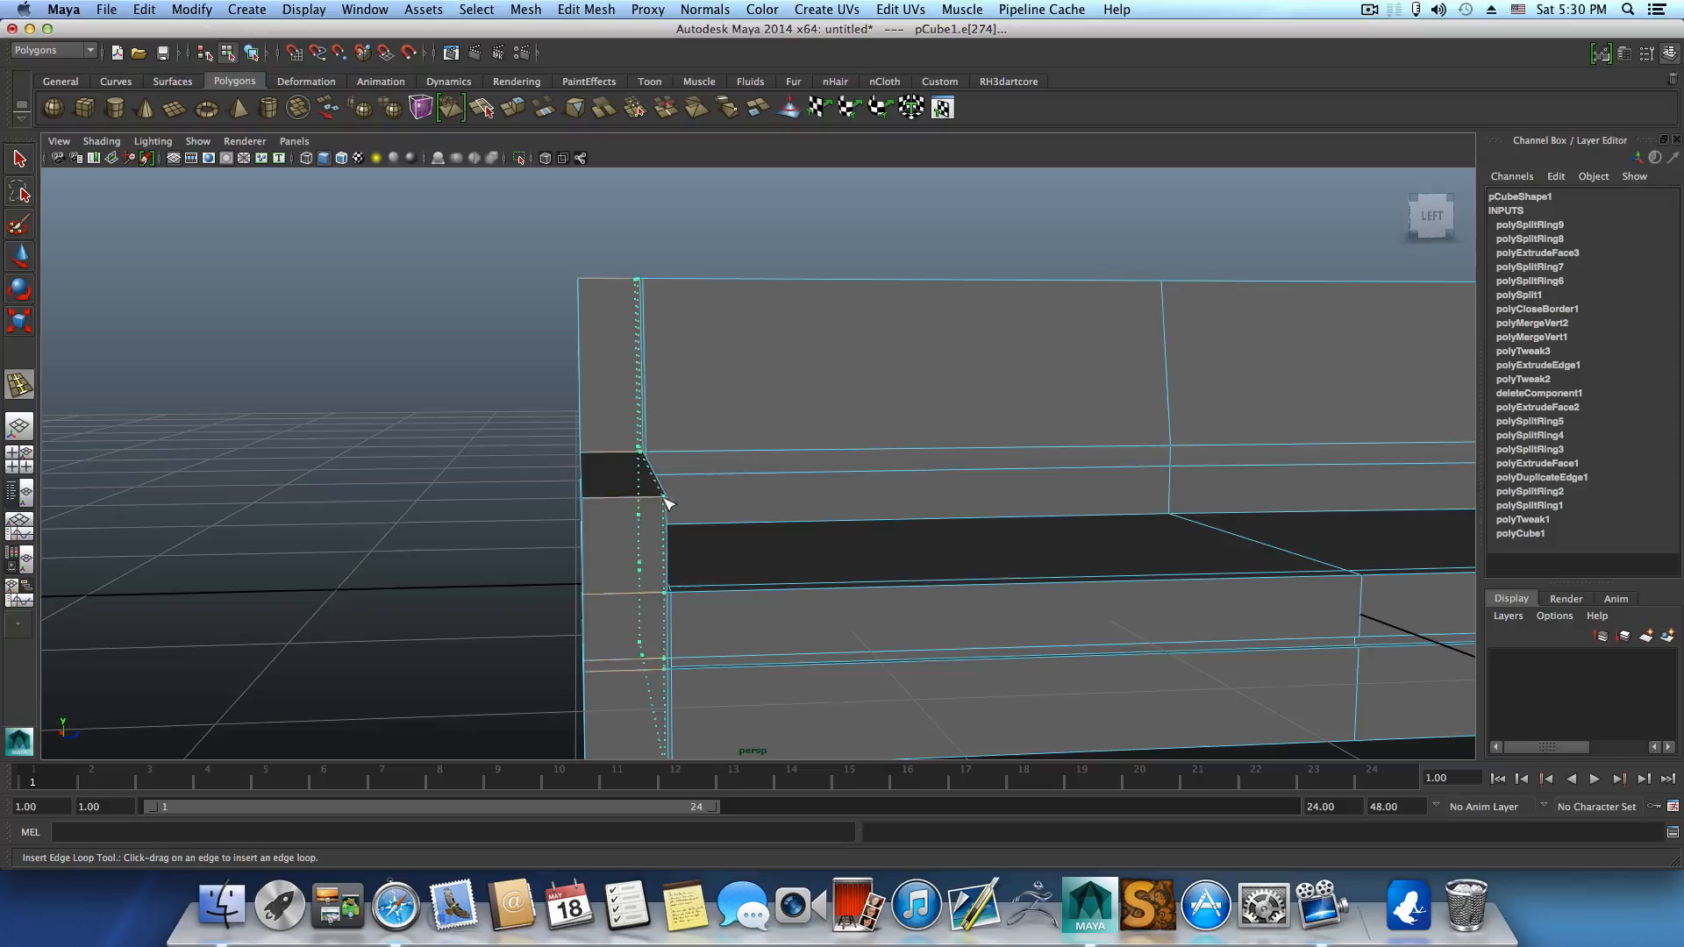
{"action": "left_click_drag", "start_coordinate": [666, 503], "coordinate": [679, 595]}
{"action": "left_click", "coordinate": [590, 504]}
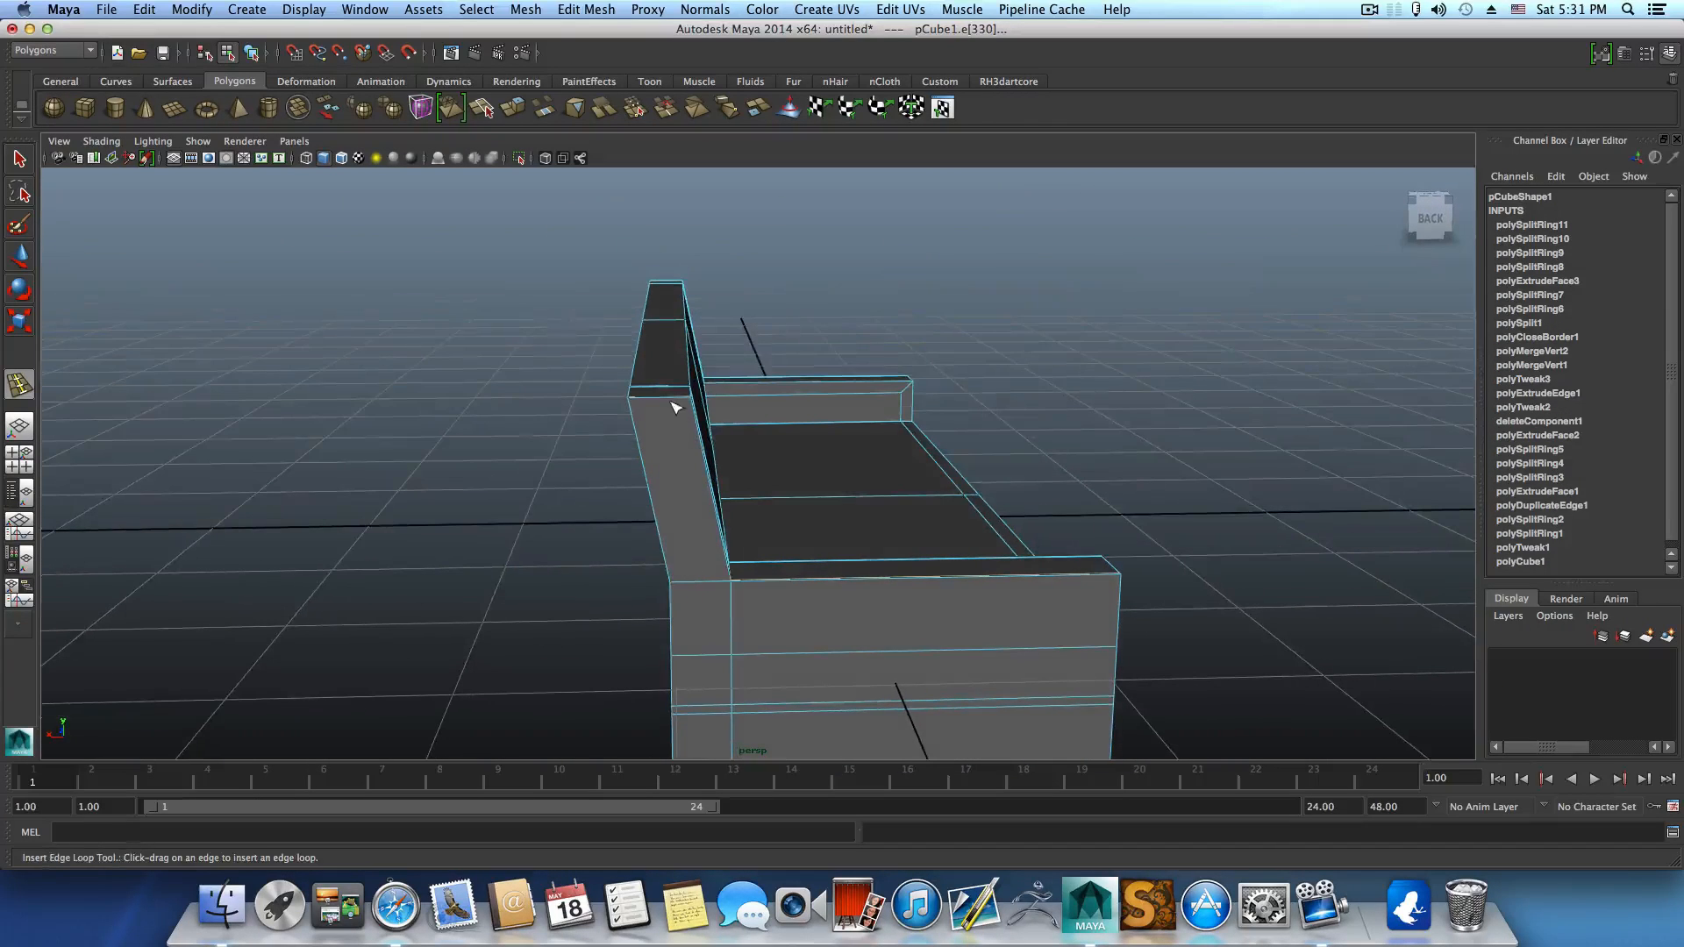
Insert an edge loop through the middle of the backrest's thickness and another close to the sofa's bottom edge.
{"action": "left_click_drag", "start_coordinate": [669, 401], "coordinate": [663, 403]}
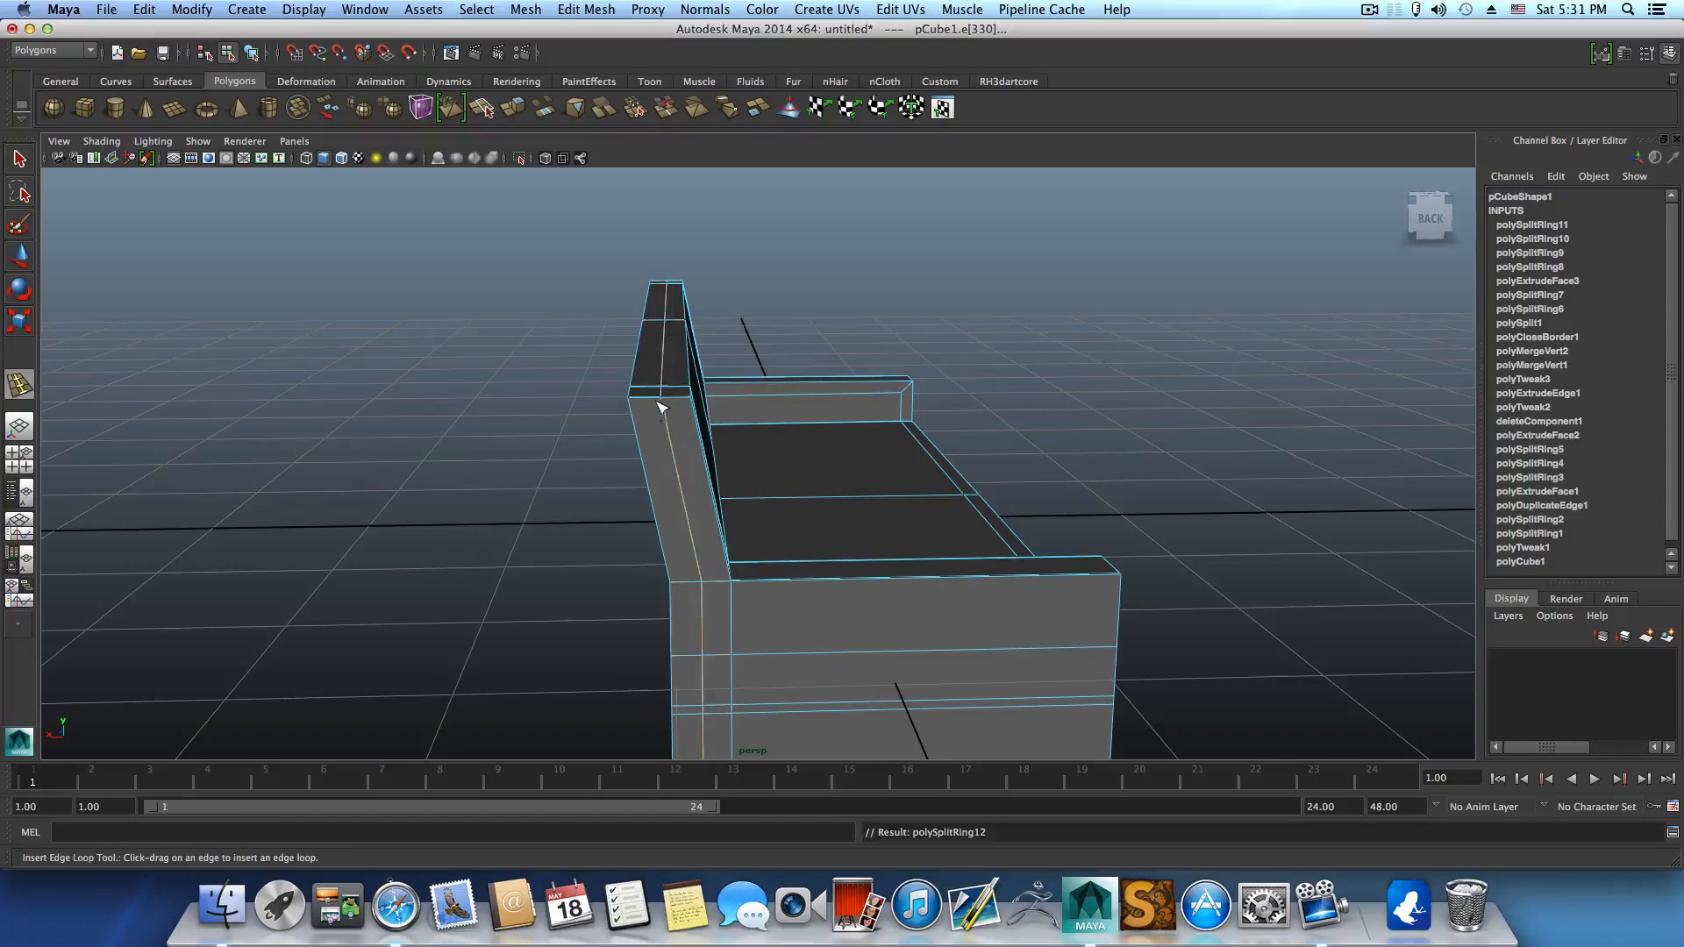
{"action": "left_click_drag", "start_coordinate": [776, 605], "coordinate": [539, 559], "text": "alt"}
{"action": "left_click_drag", "start_coordinate": [651, 611], "coordinate": [681, 583]}
{"action": "middle_click_drag", "start_coordinate": [681, 583], "coordinate": [537, 689], "text": "alt"}
{"action": "scroll", "coordinate": [573, 641], "scroll_direction": "down", "scroll_amount": 3}
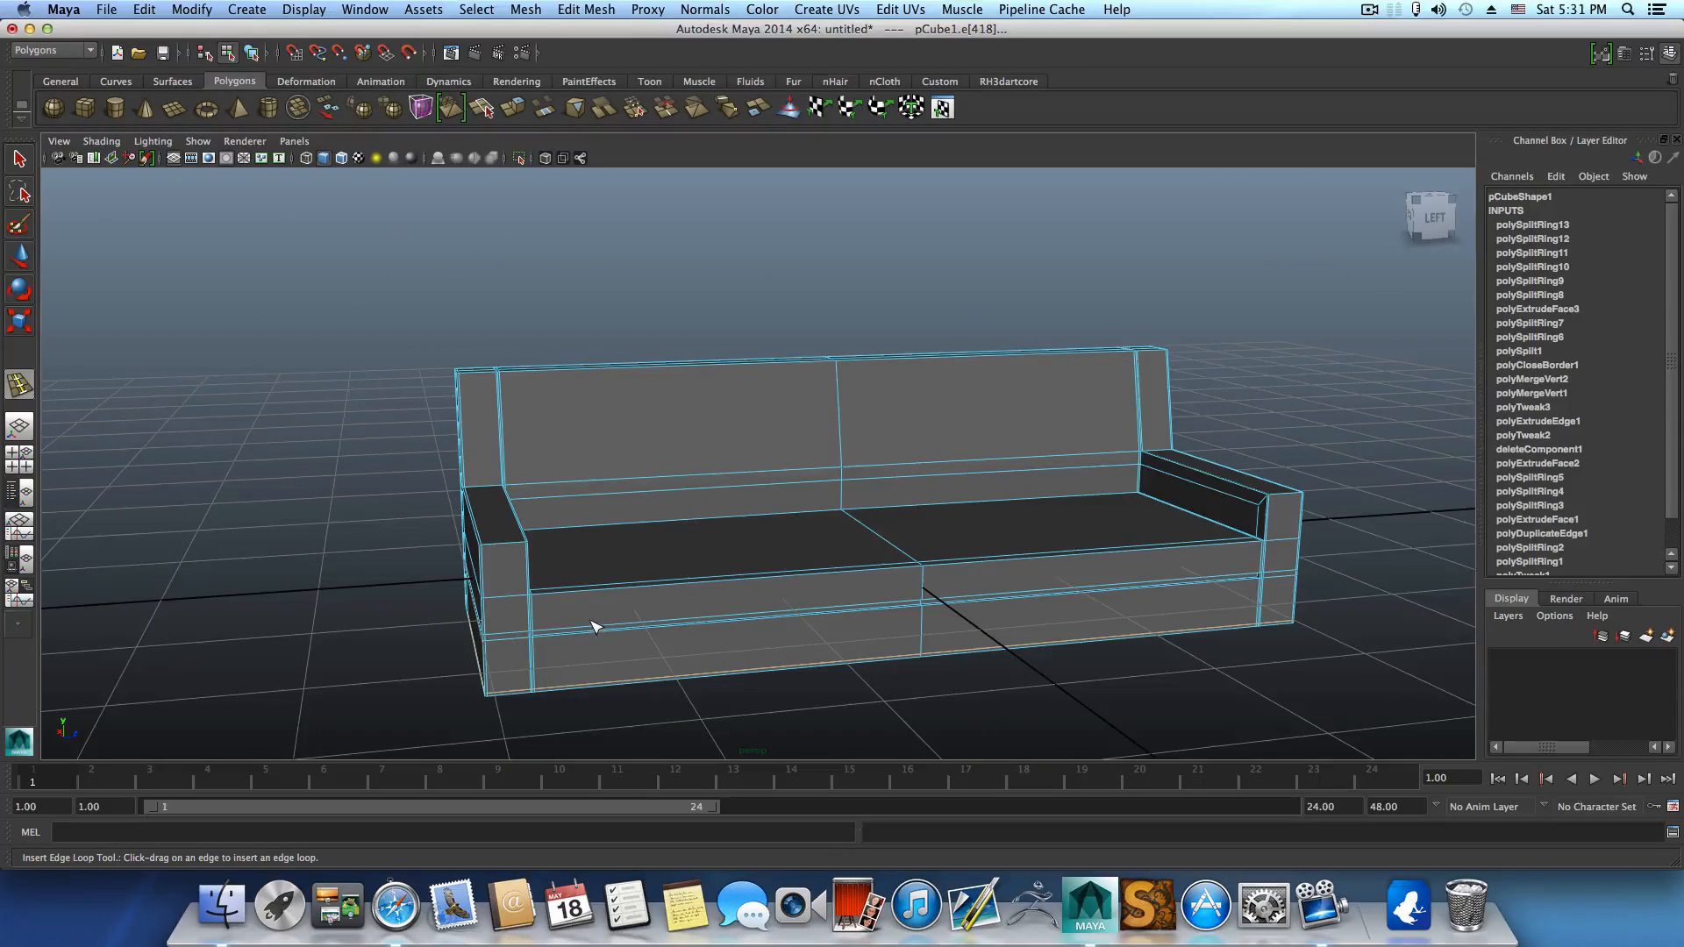
Examine the rounded armrests, seat and base in smooth preview, and switch back to the unsmoothed mesh.
{"action": "key", "text": "3"}
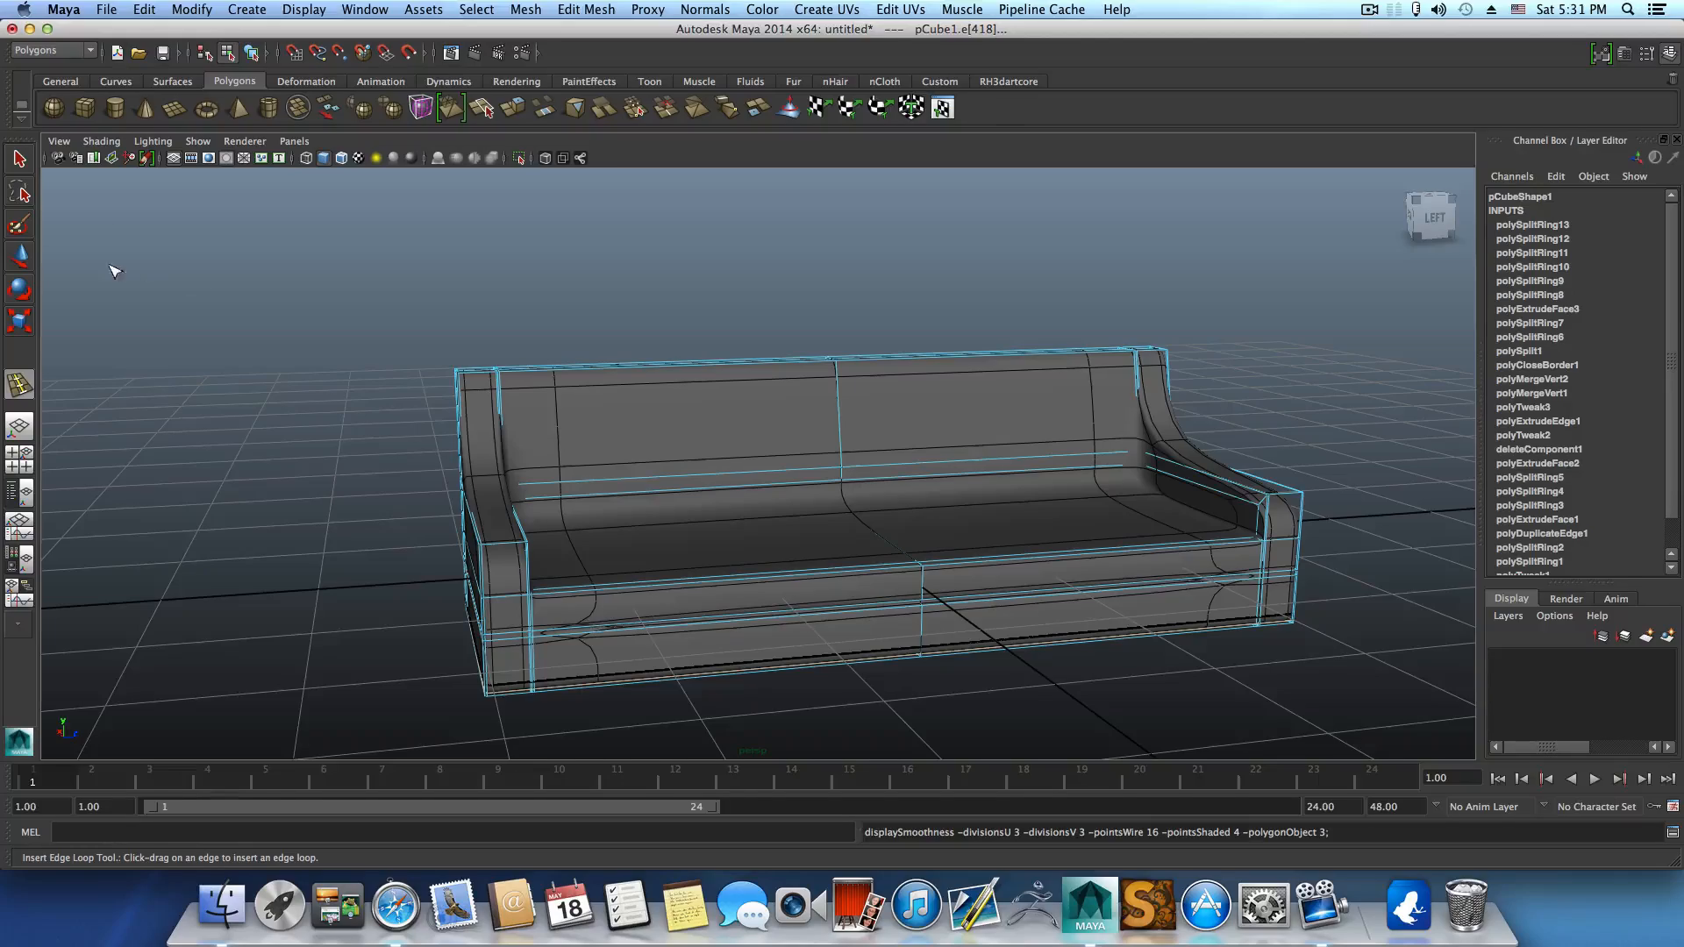
{"action": "left_click", "coordinate": [19, 159]}
{"action": "left_click_drag", "start_coordinate": [466, 427], "coordinate": [693, 606], "text": "alt"}
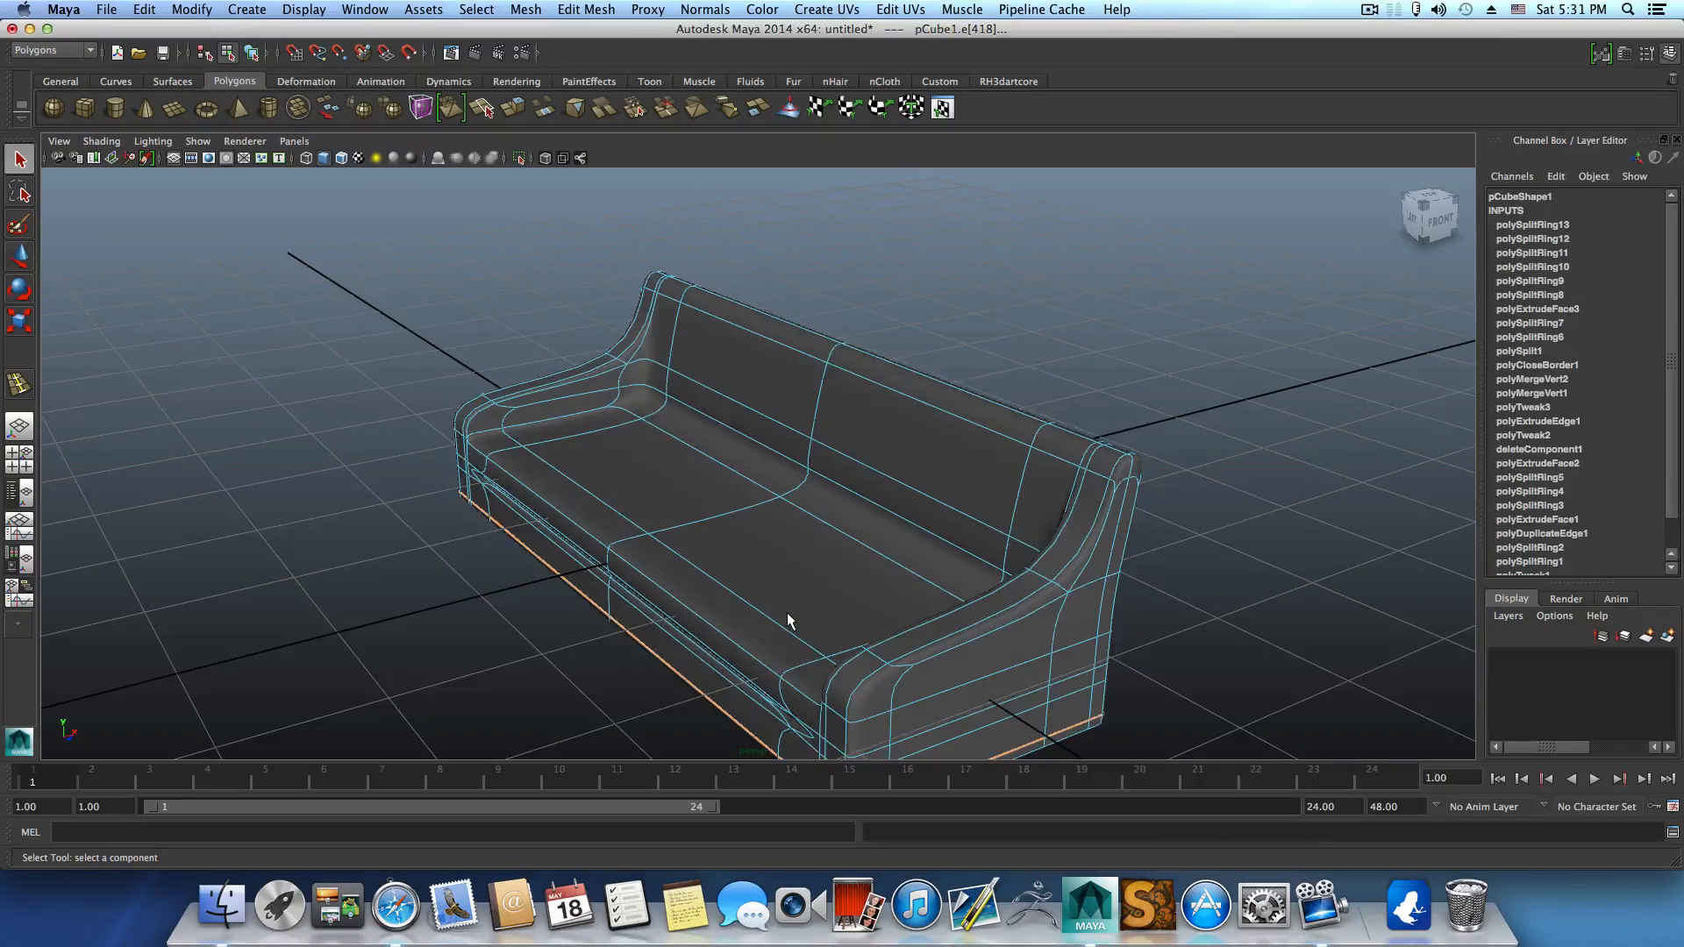
{"action": "key", "text": "1"}
Insert a vertical and a horizontal edge loop close to the junction of the armrest and the backrest.
{"action": "mouse_move", "coordinate": [789, 614]}
{"action": "left_mouse_down", "text": "alt"}
{"action": "mouse_move", "coordinate": [545, 628]}
{"action": "mouse_move", "coordinate": [665, 613]}
{"action": "mouse_move", "coordinate": [871, 640]}
{"action": "mouse_move", "coordinate": [793, 590]}
{"action": "left_mouse_up", "text": "alt"}
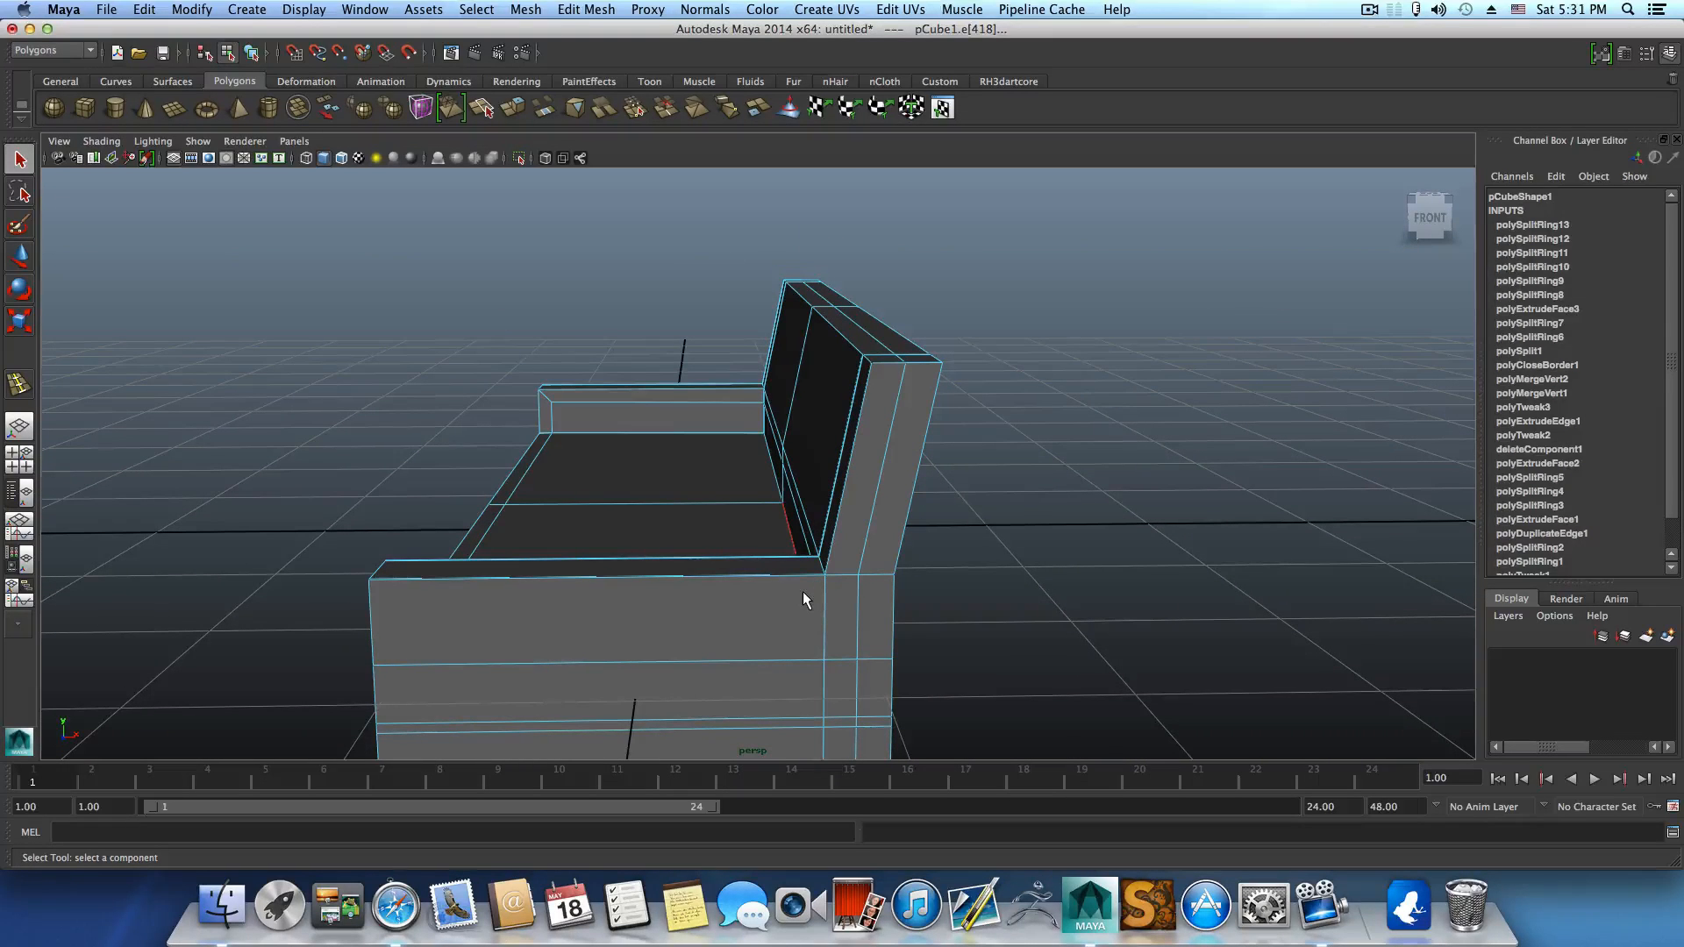
{"action": "key", "text": "F8"}
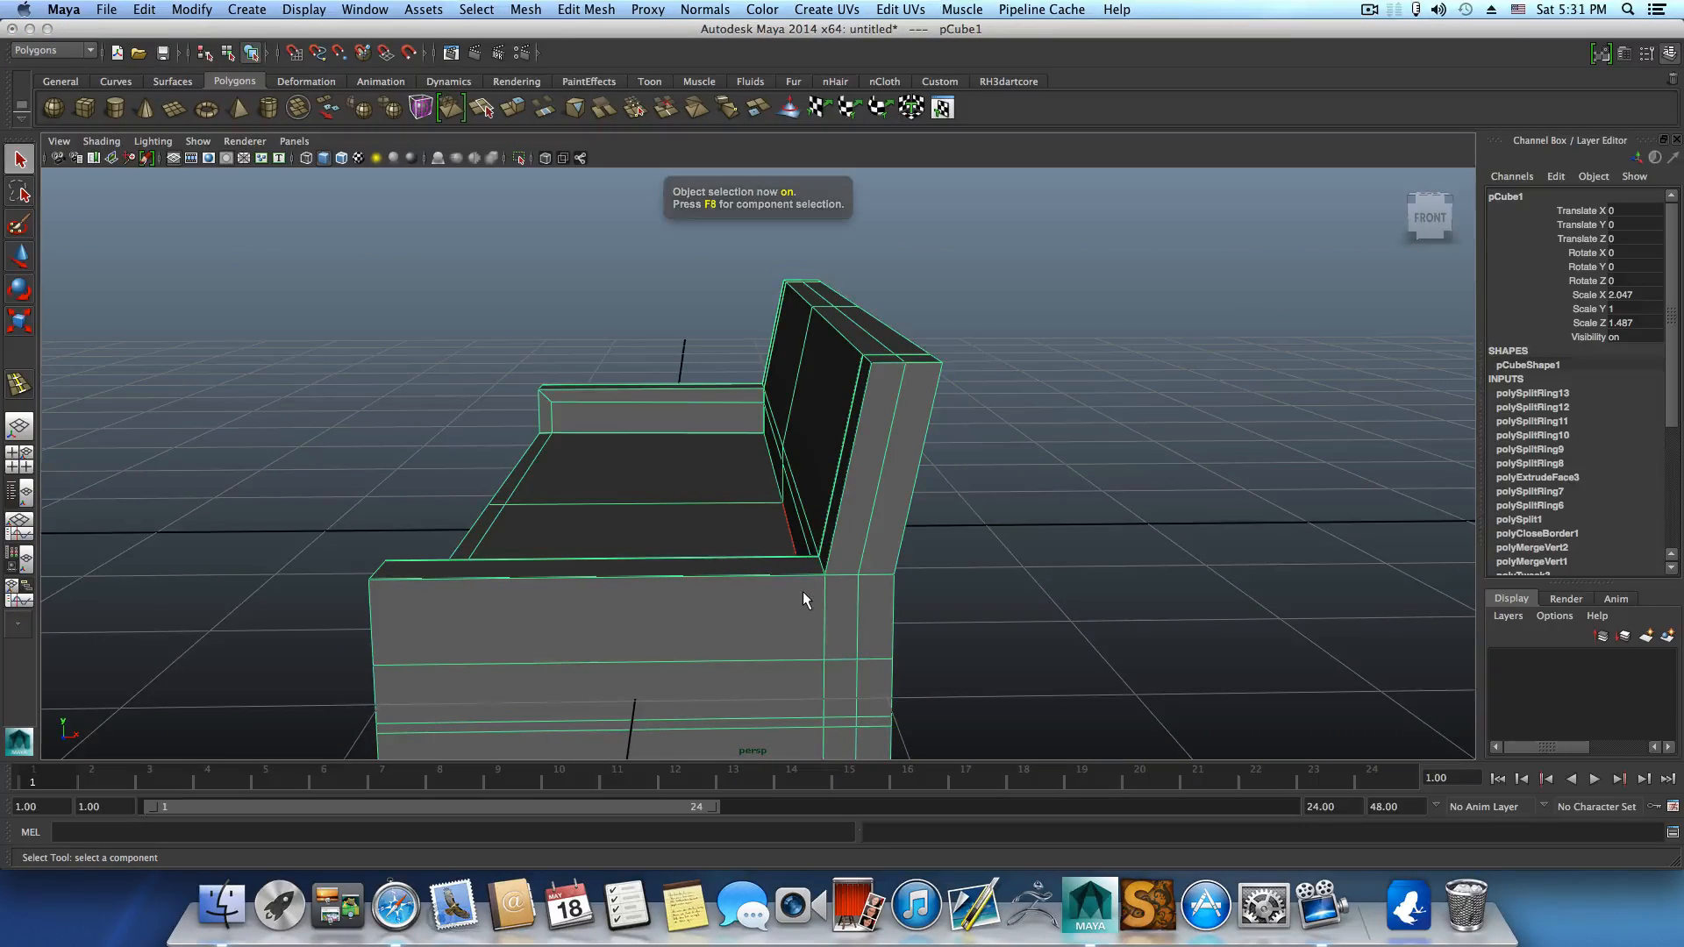
{"action": "right_click_drag", "start_coordinate": [803, 591], "coordinate": [746, 619], "text": "shift"}
{"action": "mouse_move", "coordinate": [817, 579]}
{"action": "left_mouse_down"}
{"action": "mouse_move", "coordinate": [833, 562]}
{"action": "mouse_move", "coordinate": [835, 576]}
{"action": "left_mouse_up"}
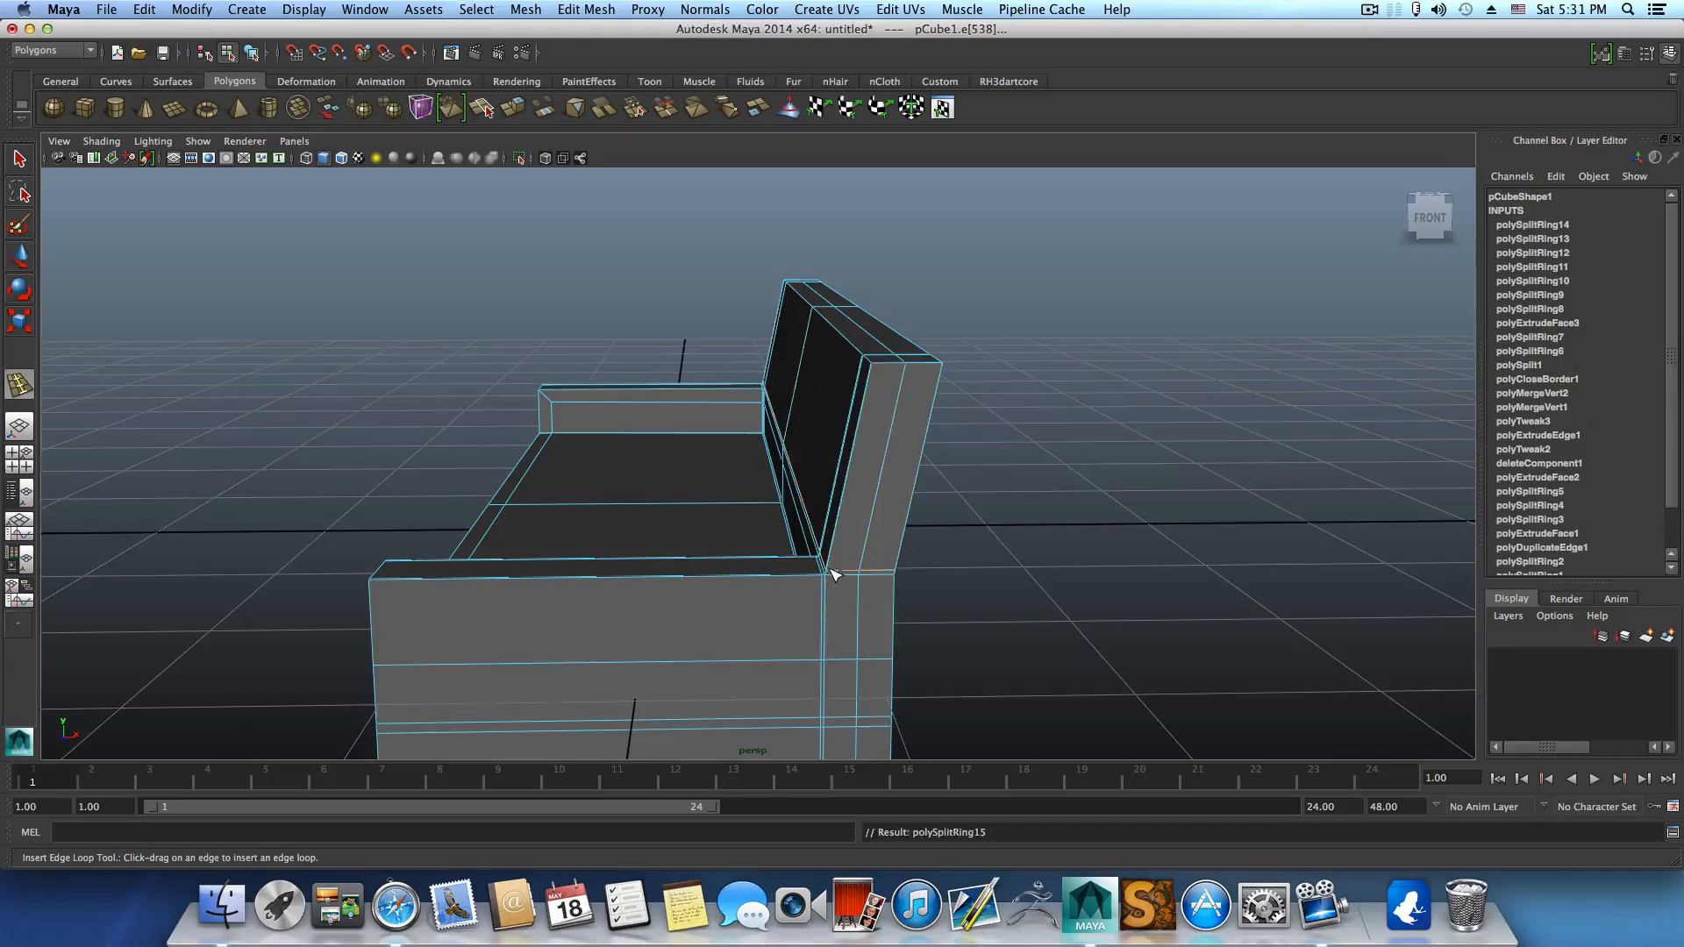
Examine the smoothed sofa from several angles, with the mesh deselected in object mode.
{"action": "key", "text": "3"}
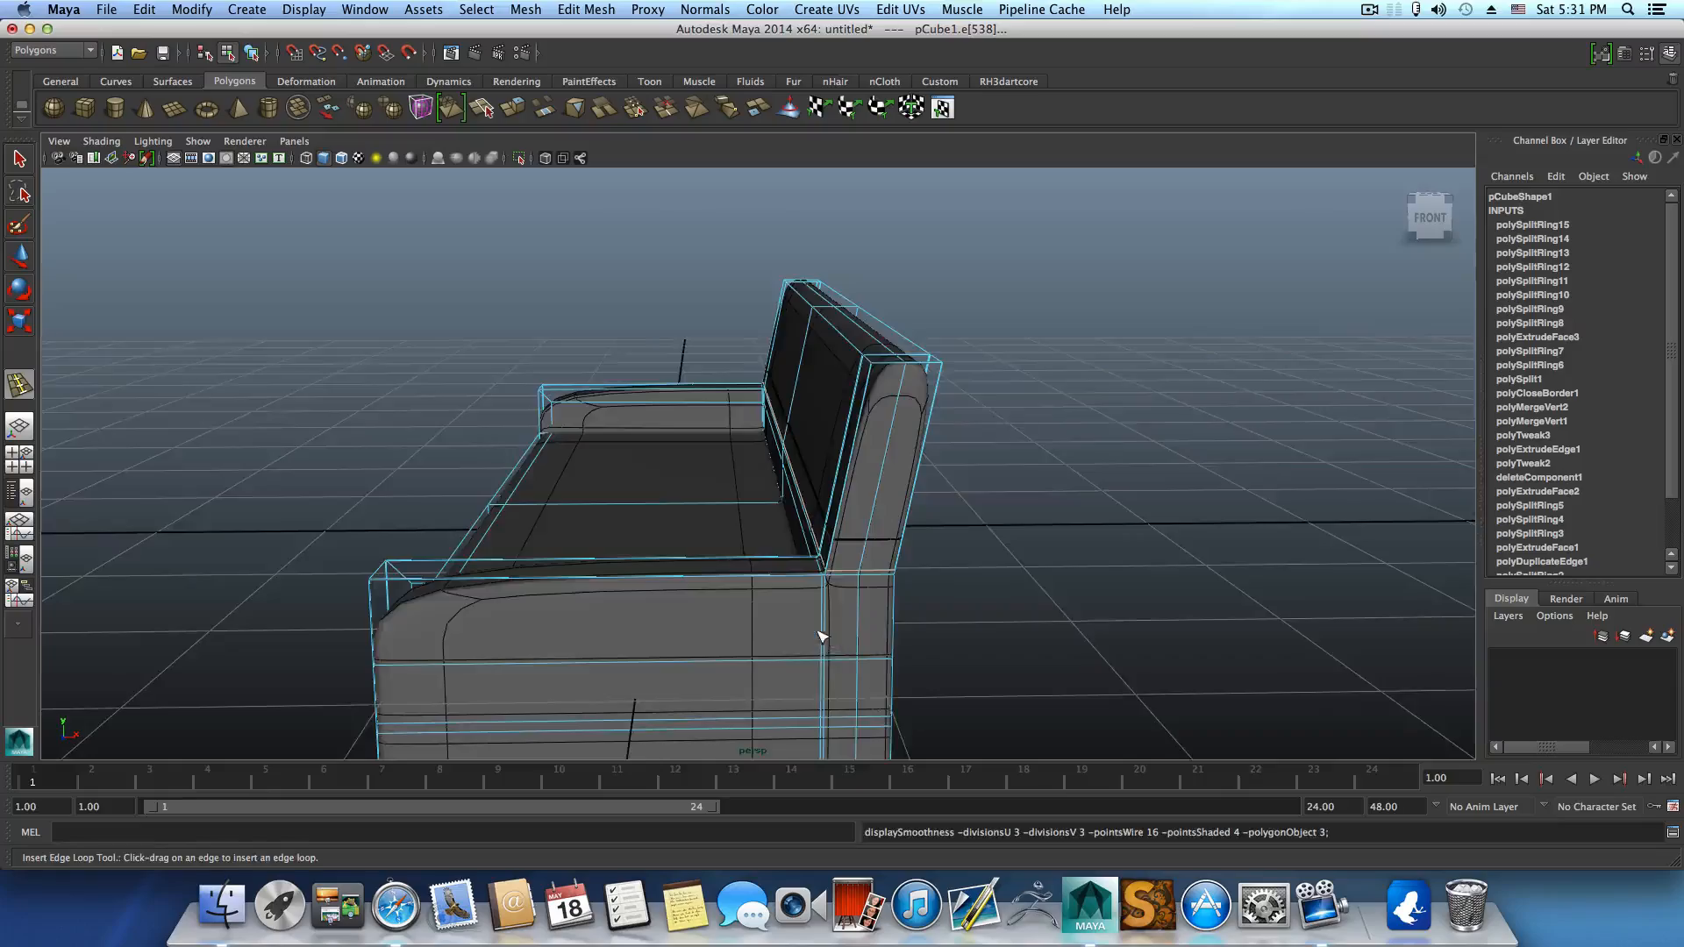
{"action": "scroll", "coordinate": [820, 636], "scroll_direction": "down", "scroll_amount": 5}
{"action": "left_click_drag", "start_coordinate": [814, 636], "coordinate": [1044, 638], "text": "alt"}
{"action": "middle_click_drag", "start_coordinate": [803, 623], "coordinate": [1027, 598], "text": "alt"}
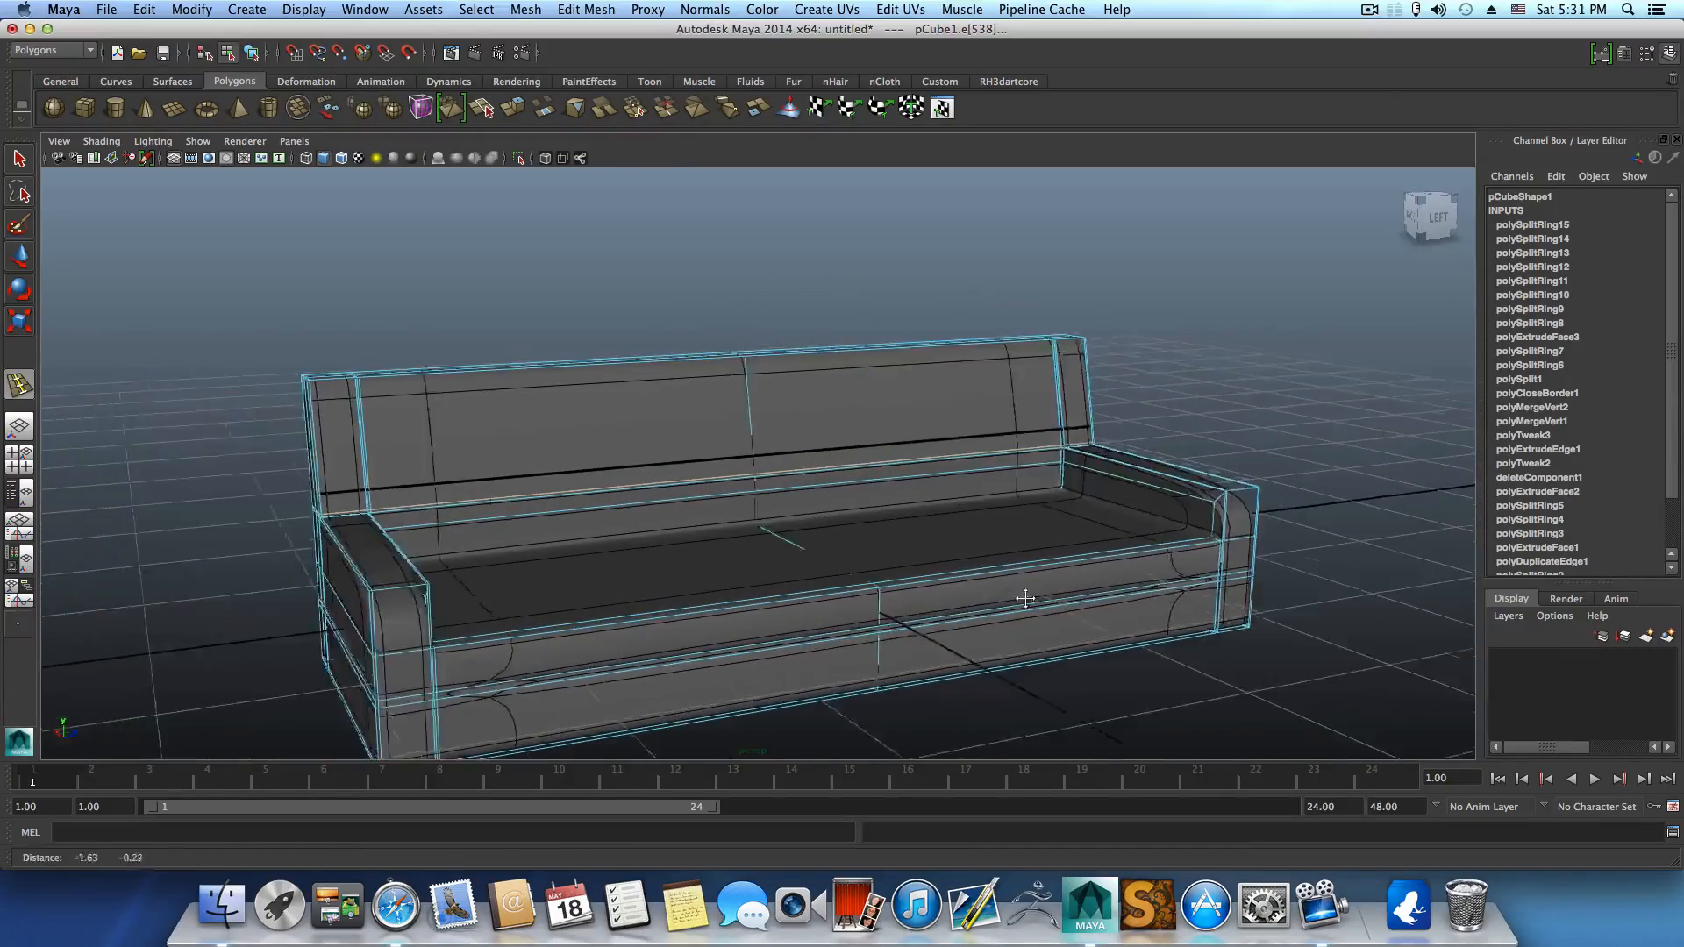
{"action": "left_click_drag", "start_coordinate": [1026, 598], "coordinate": [773, 632], "text": "alt"}
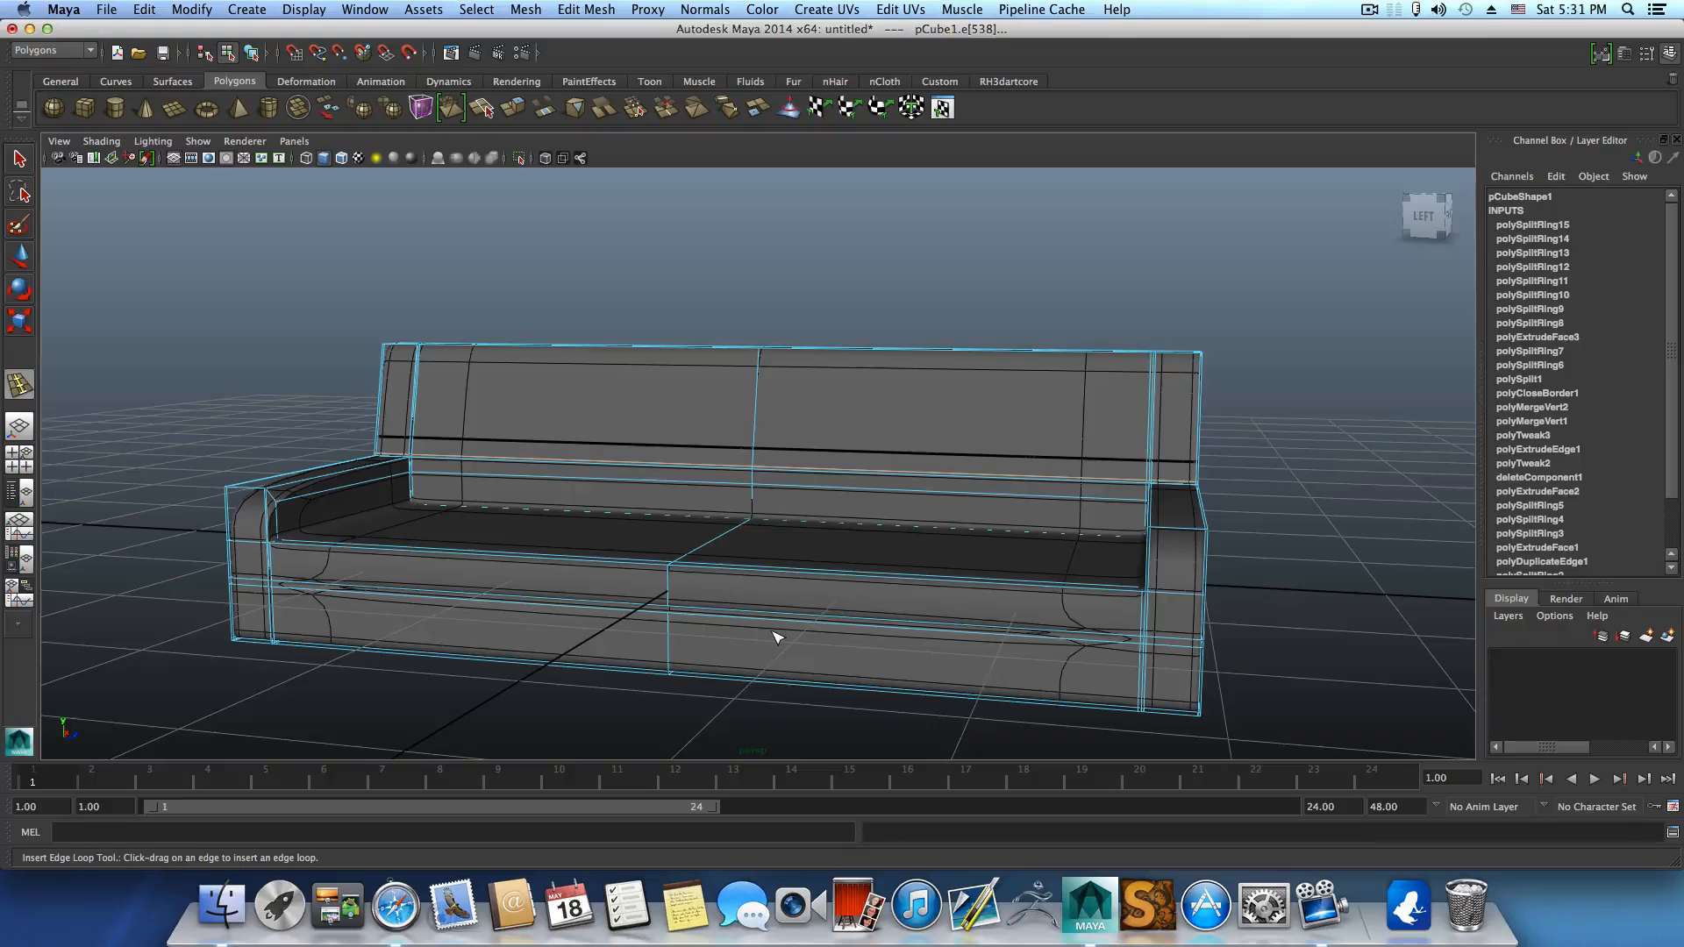
{"action": "key", "text": "F8"}
{"action": "left_click", "coordinate": [277, 409]}
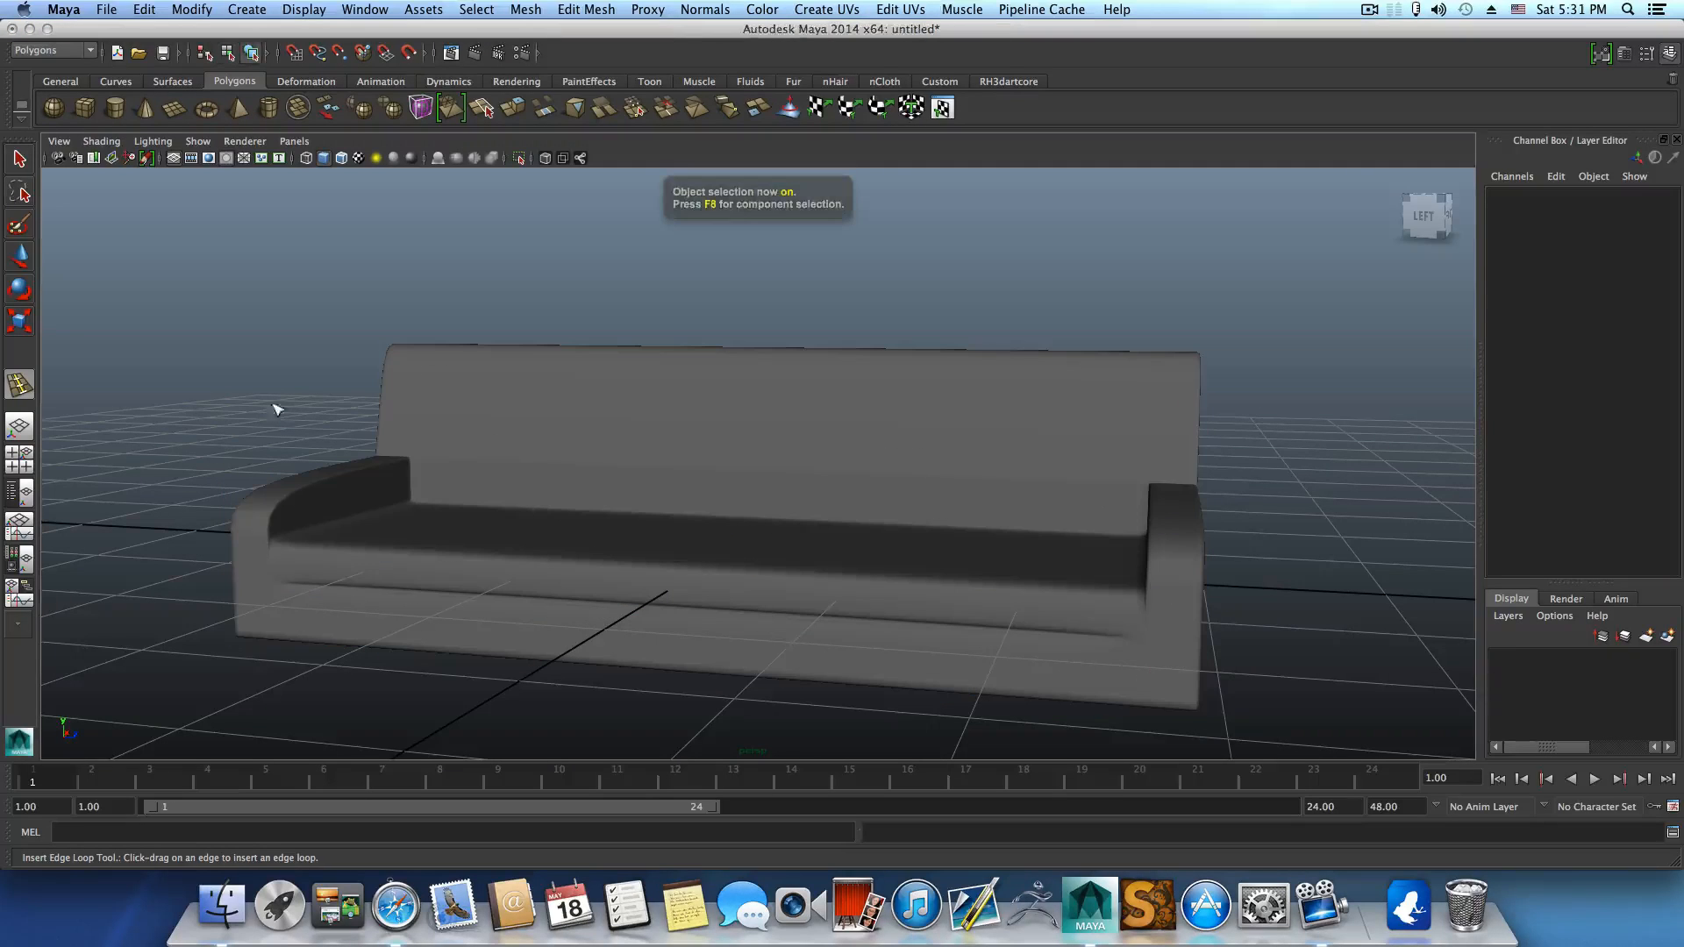
Reselect the sofa mesh as an object and return it to the unsmoothed display.
{"action": "left_click", "coordinate": [19, 159]}
{"action": "left_click", "coordinate": [578, 537]}
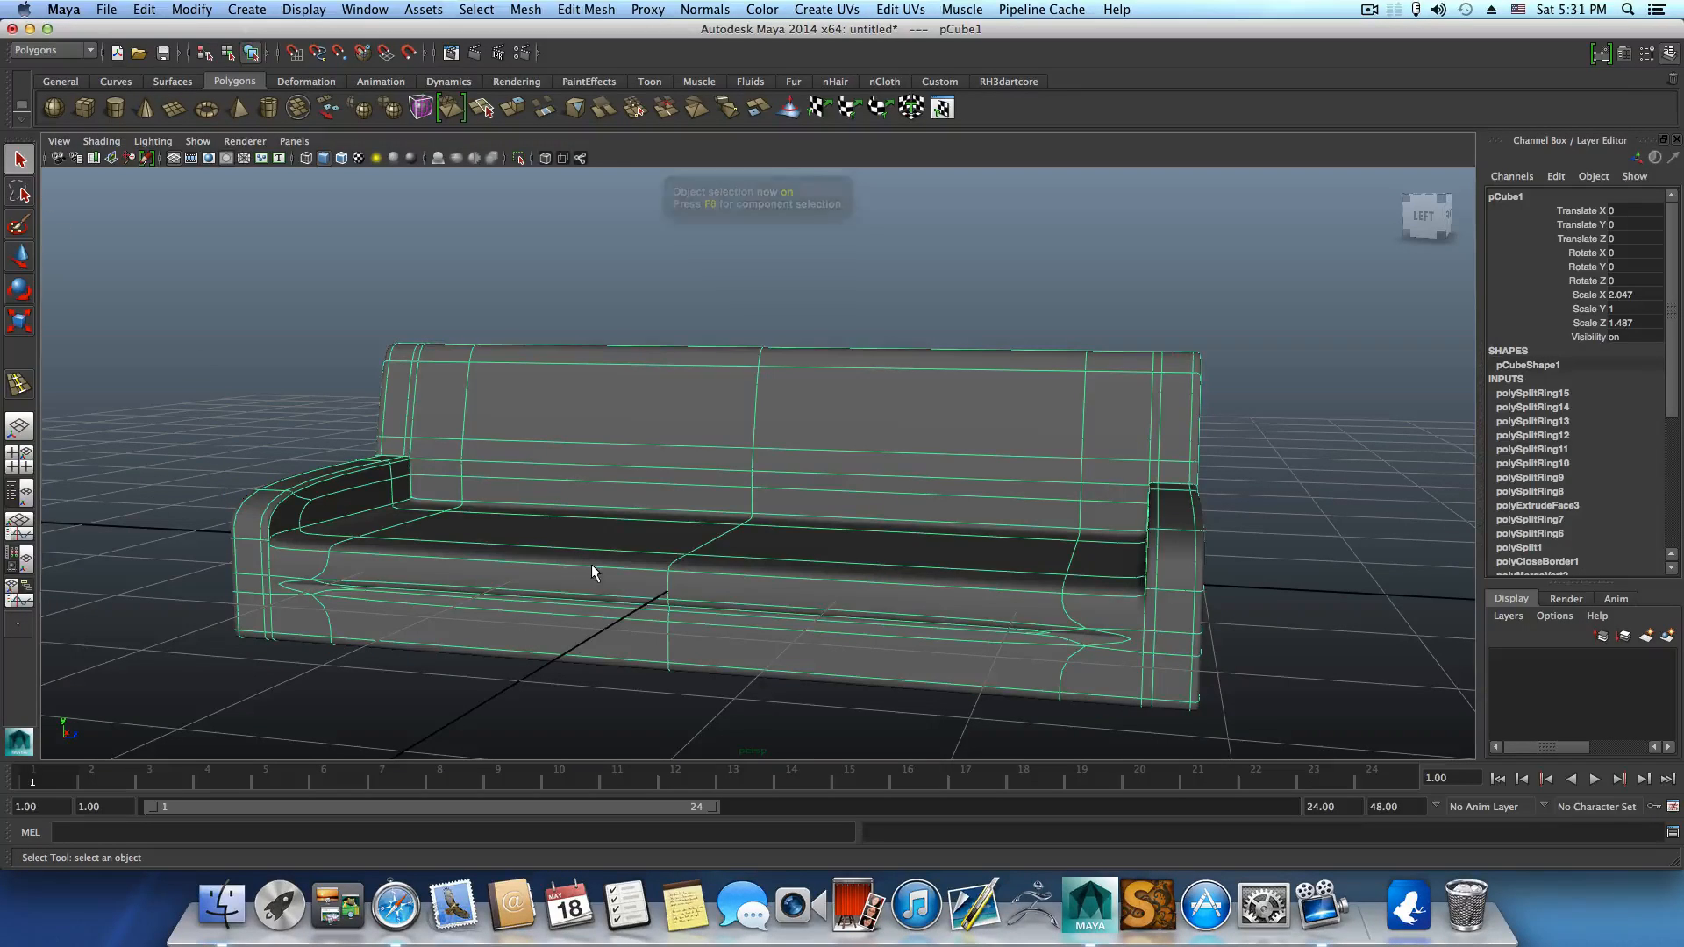
{"action": "left_click_drag", "start_coordinate": [591, 565], "coordinate": [799, 632], "text": "alt"}
{"action": "middle_click_drag", "start_coordinate": [799, 632], "coordinate": [735, 645], "text": "alt"}
{"action": "left_click_drag", "start_coordinate": [752, 647], "coordinate": [703, 631], "text": "alt"}
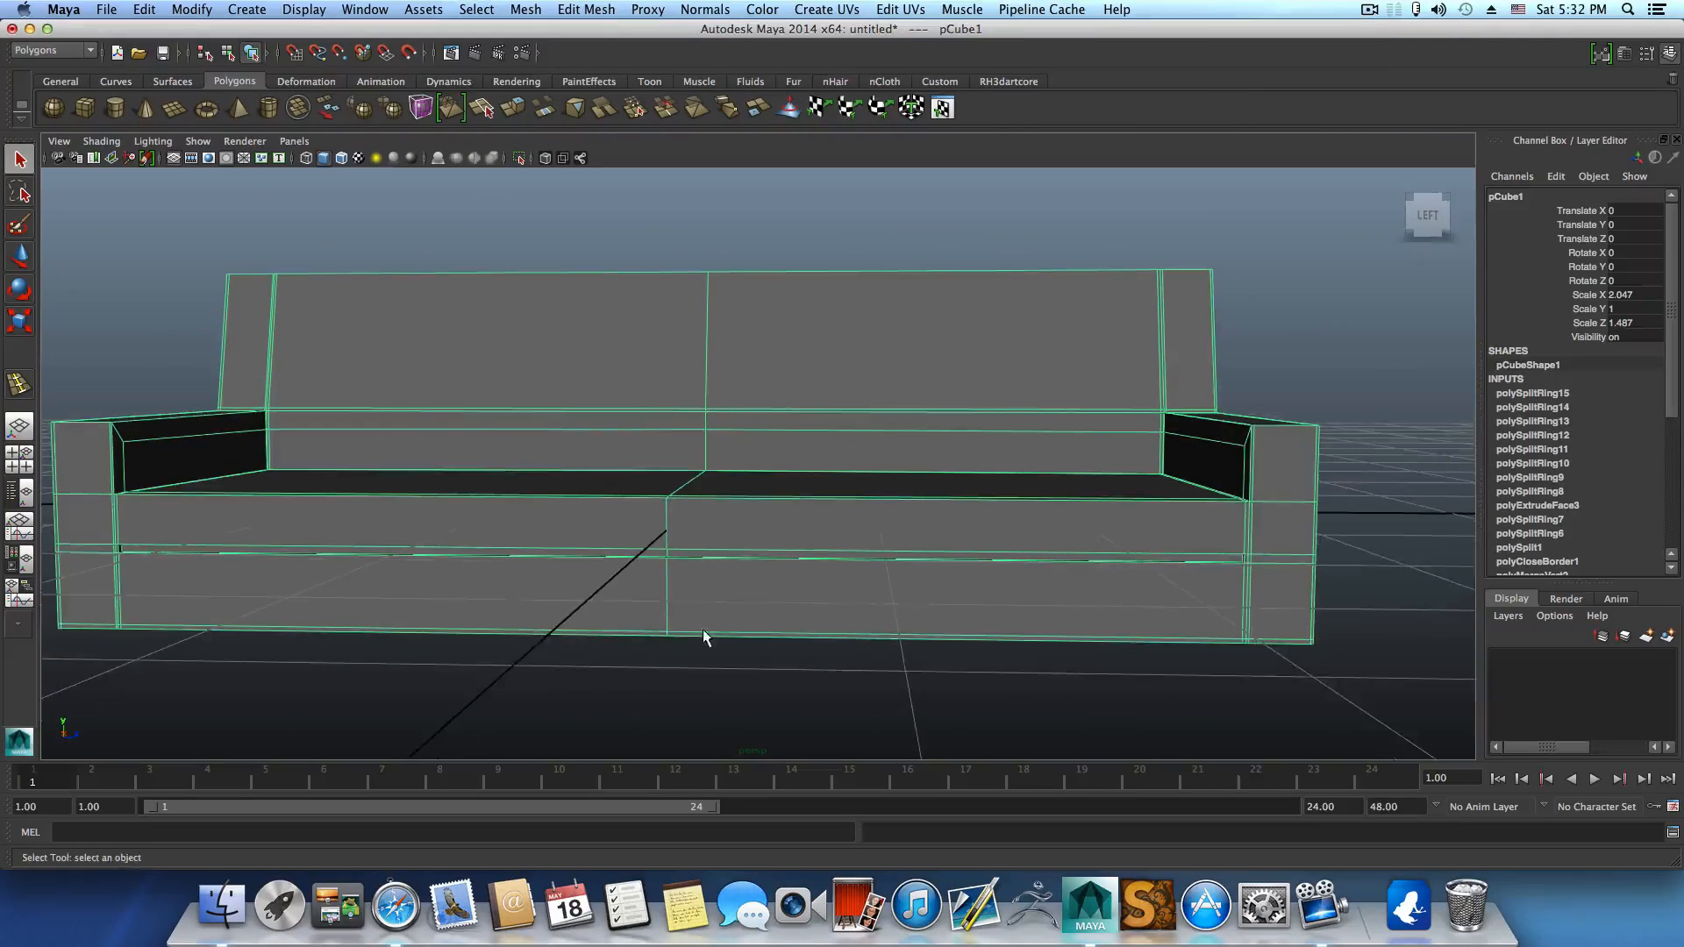
{"action": "scroll", "coordinate": [878, 610], "scroll_direction": "down", "scroll_amount": 3}
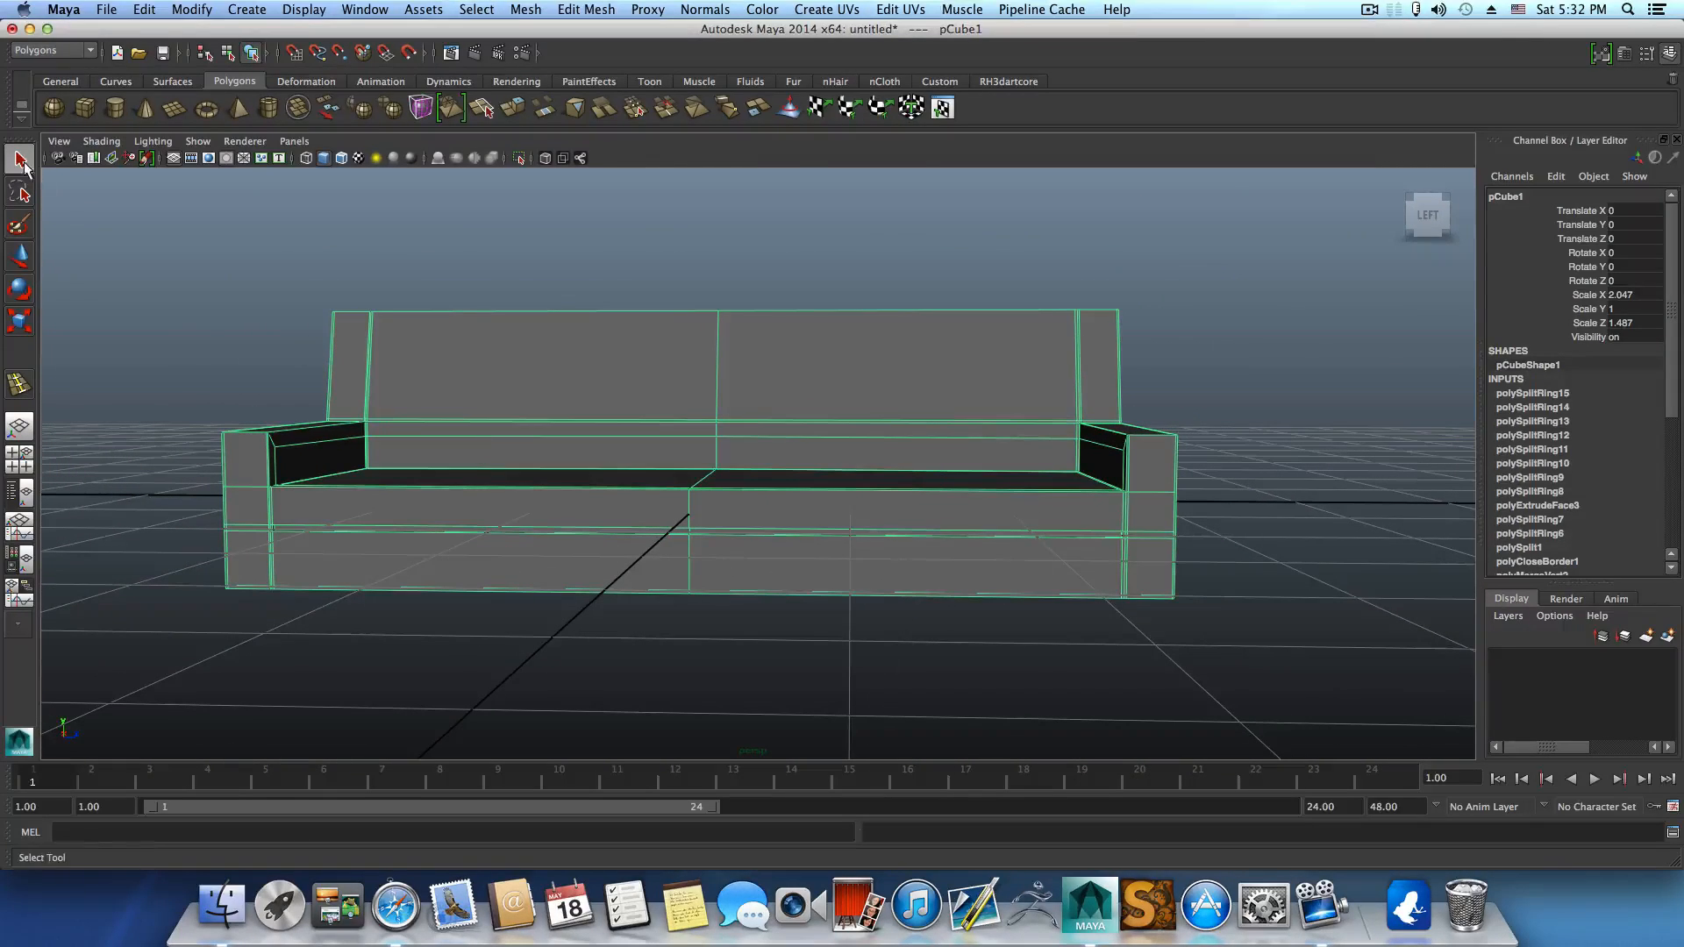
Select all the sofa's vertices from seat level down to the base in vertex mode, using the side view.
{"action": "right_click_drag", "start_coordinate": [775, 538], "coordinate": [702, 544]}
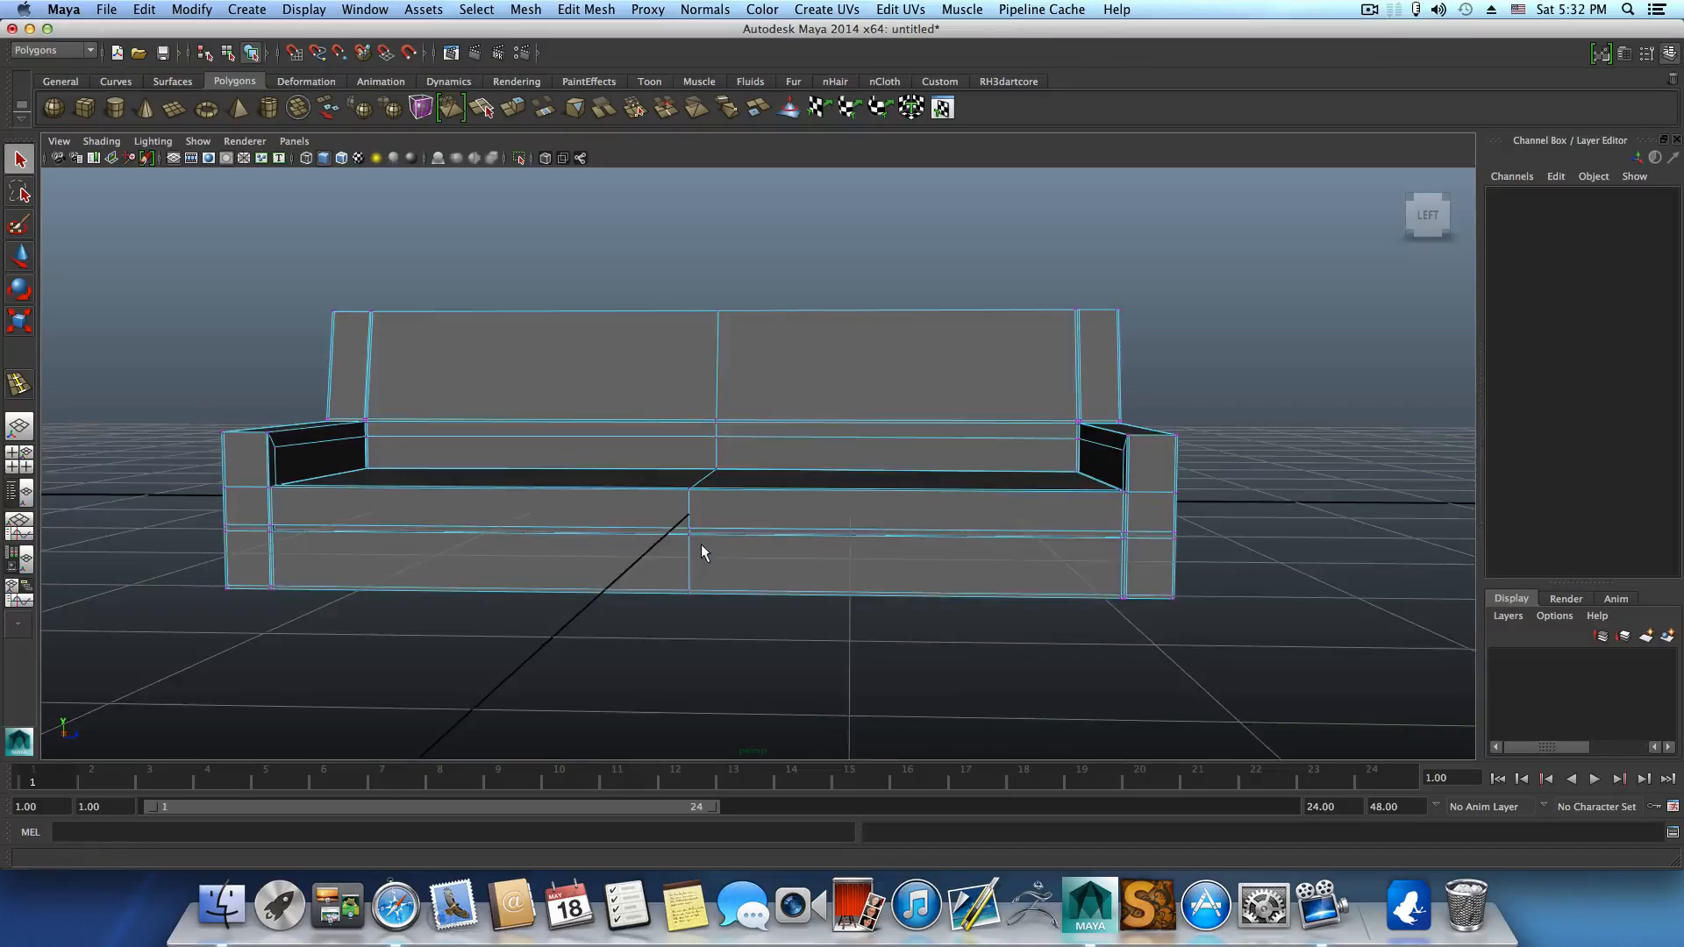
{"action": "left_click_drag", "start_coordinate": [702, 544], "coordinate": [707, 543], "text": "alt"}
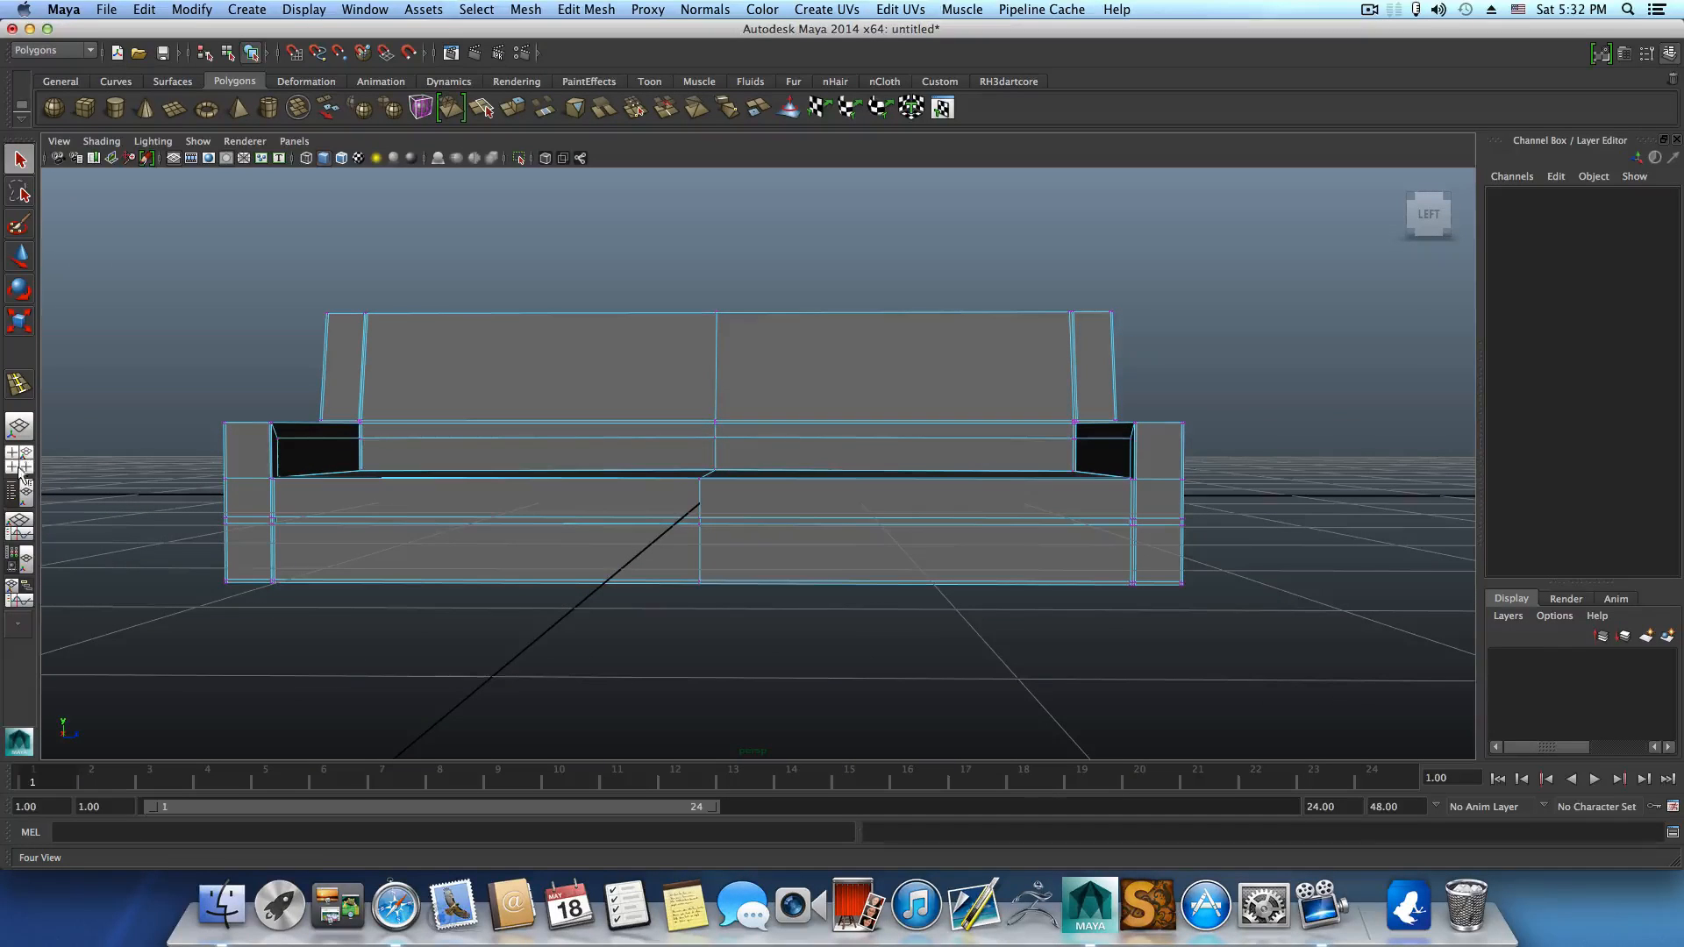
{"action": "left_click", "coordinate": [21, 463]}
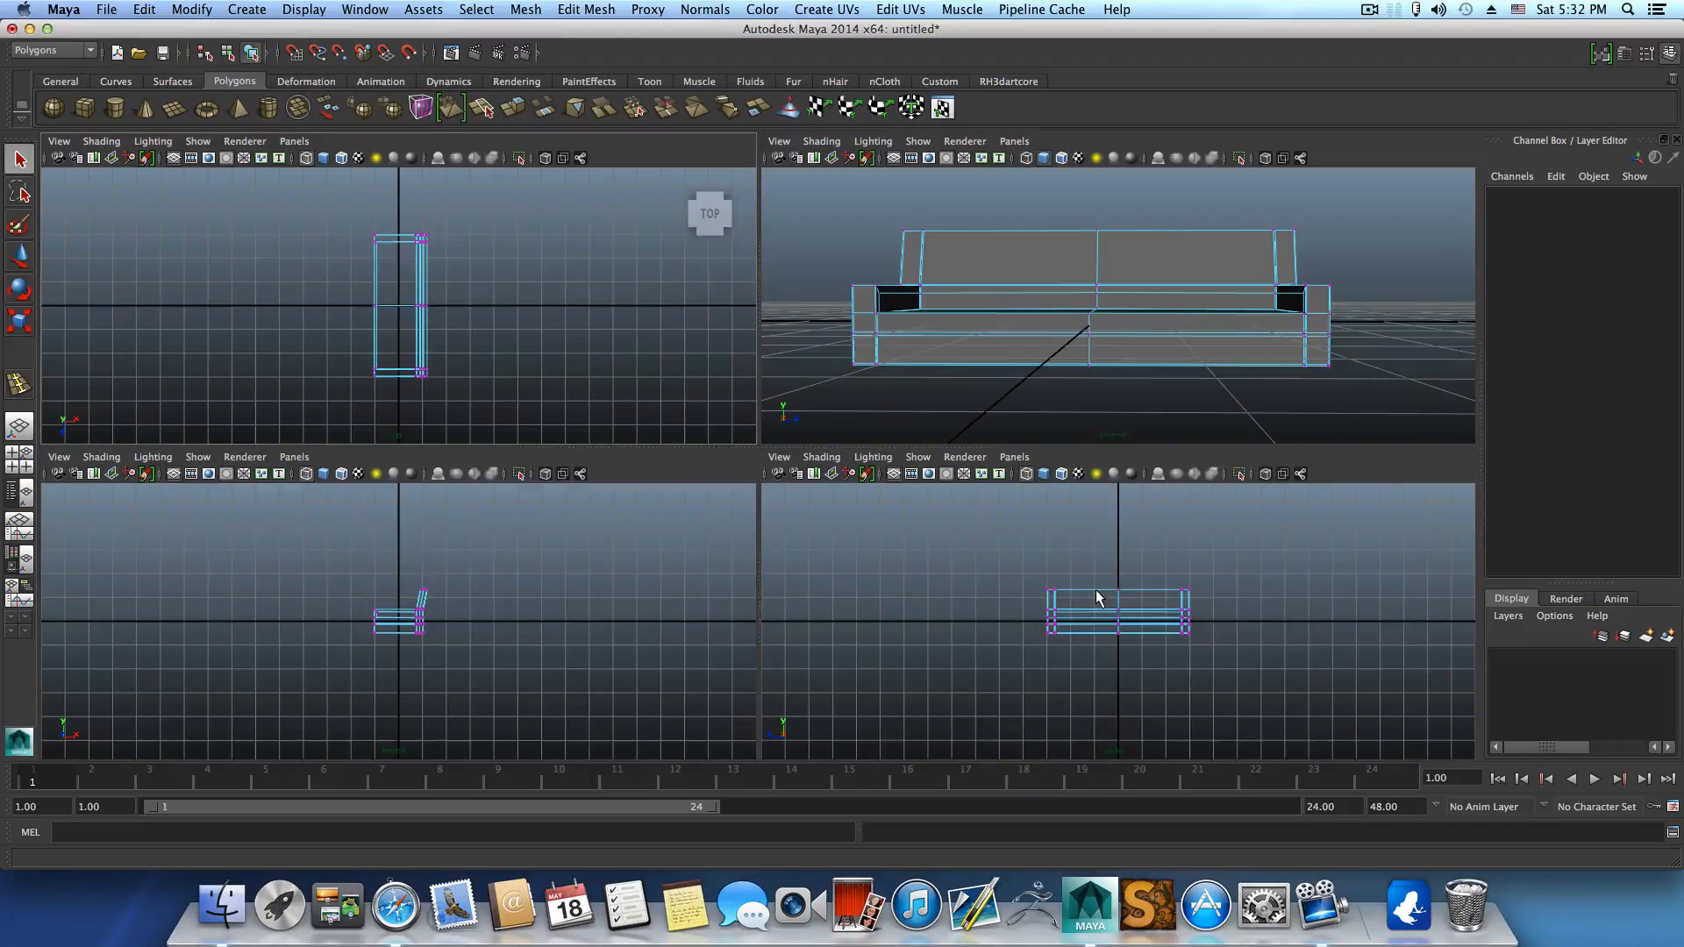
{"action": "key", "text": "space"}
{"action": "right_click_drag", "start_coordinate": [888, 607], "coordinate": [890, 693], "text": "alt"}
{"action": "left_click_drag", "start_coordinate": [250, 422], "coordinate": [1316, 583]}
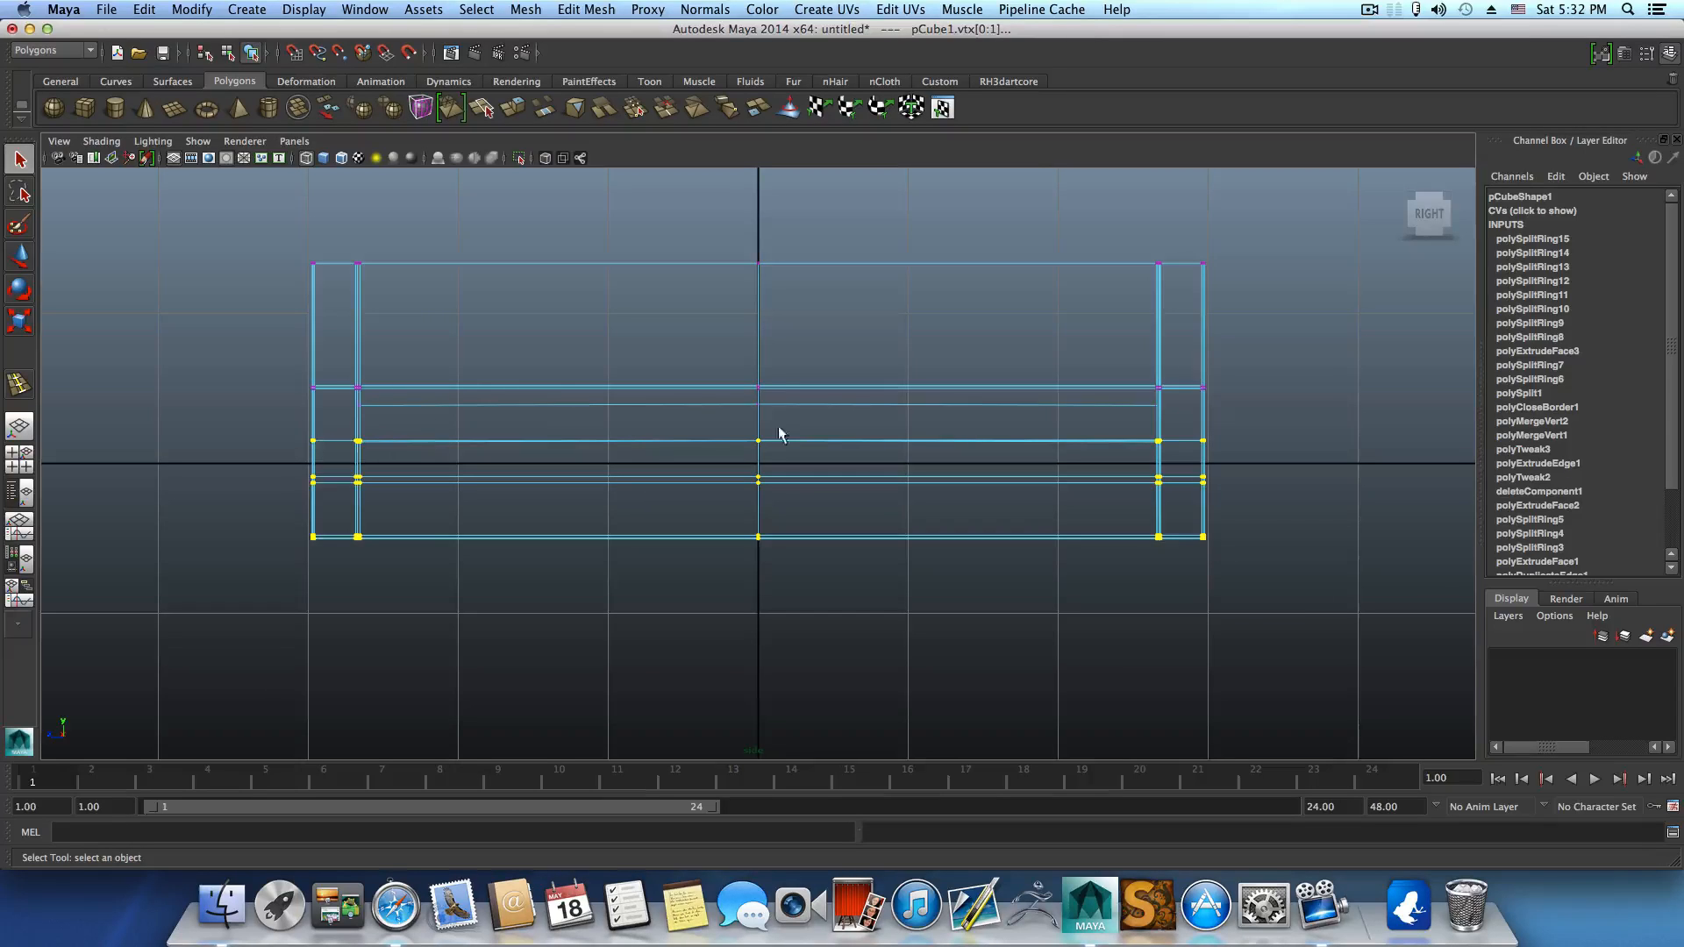
Try to lower the selected seat, groove and base vertices together in the perspective view, and undo the move.
{"action": "key", "text": "space"}
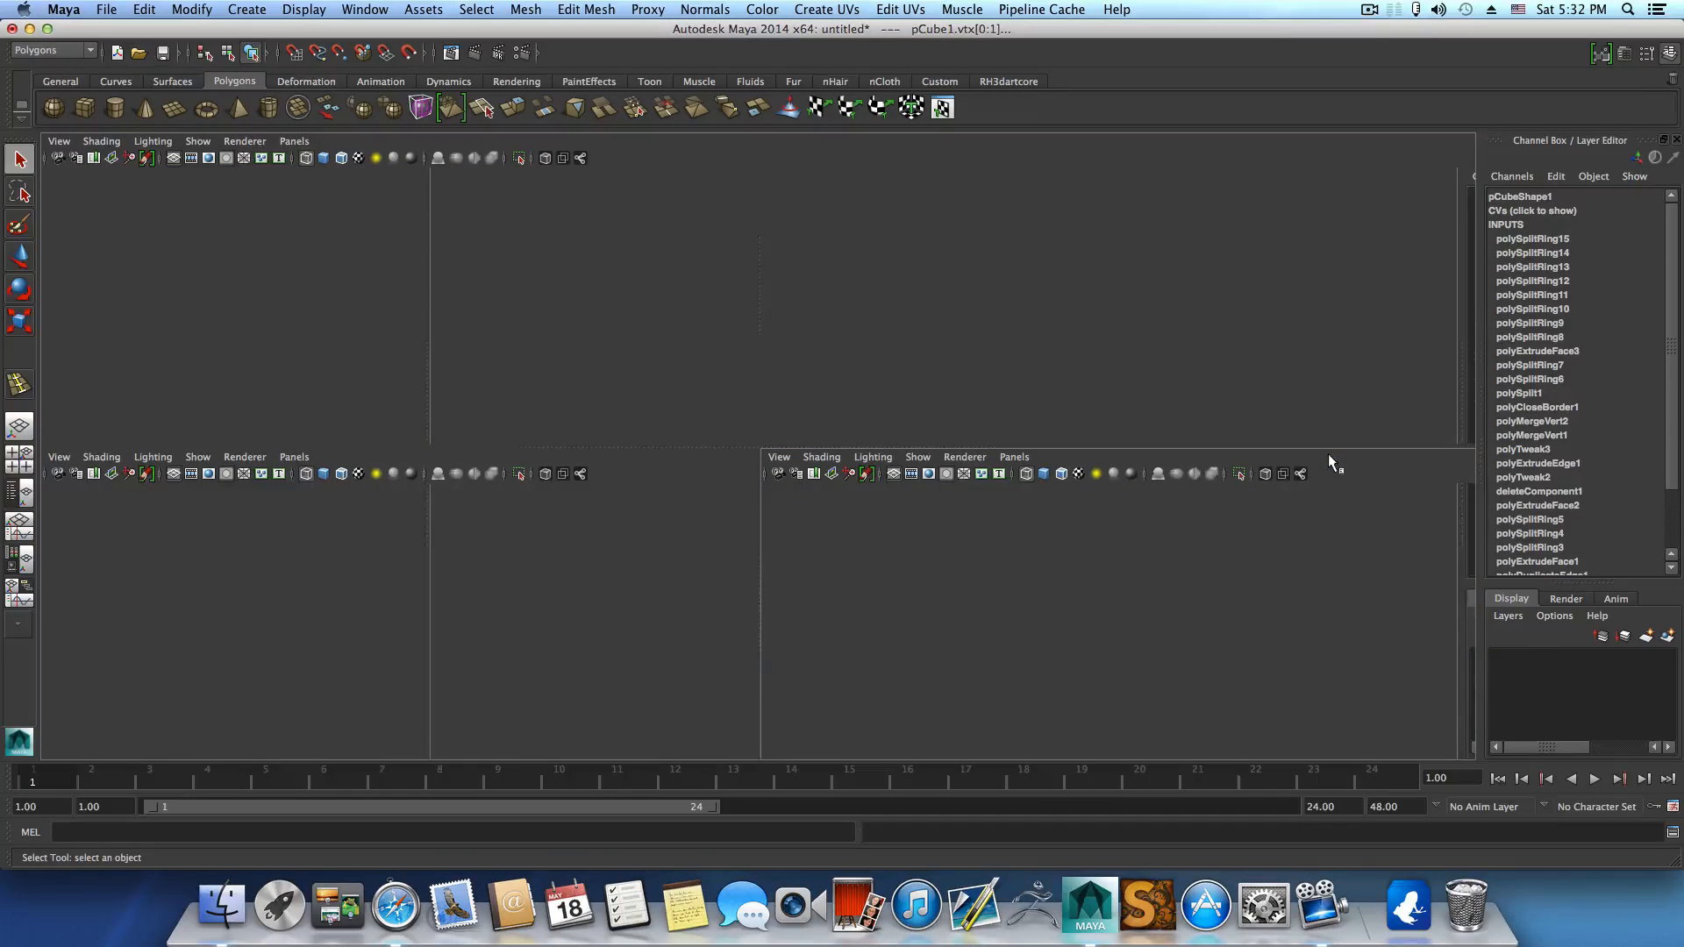
{"action": "left_click_drag", "start_coordinate": [1162, 379], "coordinate": [1117, 422], "text": "alt"}
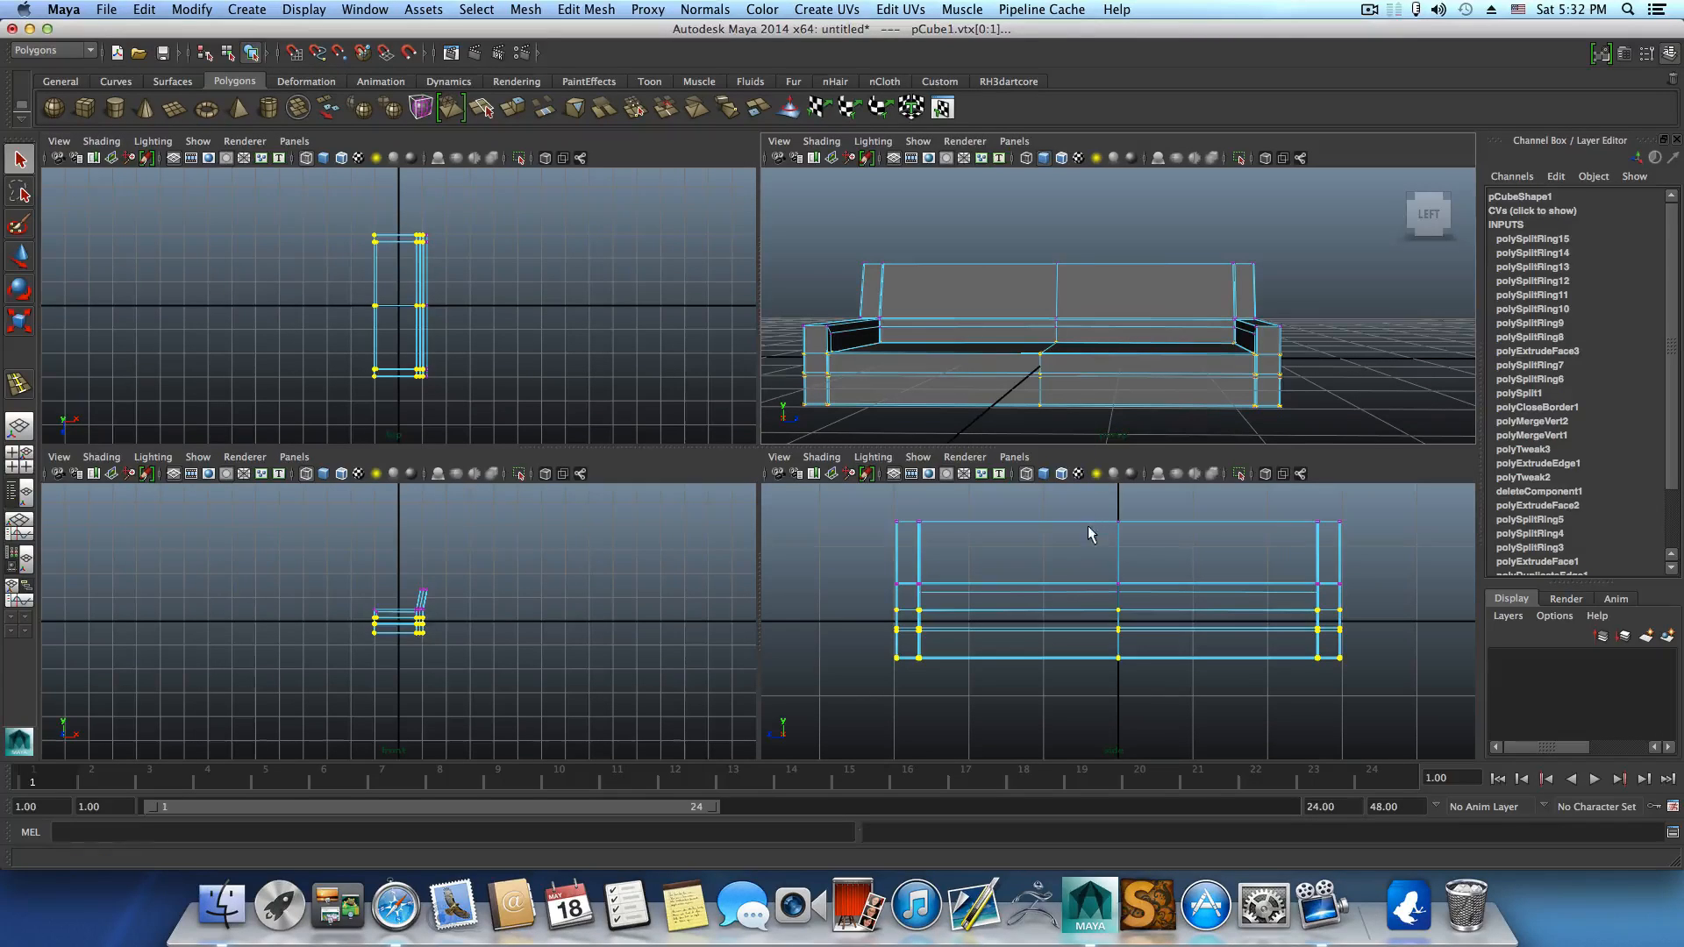
{"action": "key", "text": "space"}
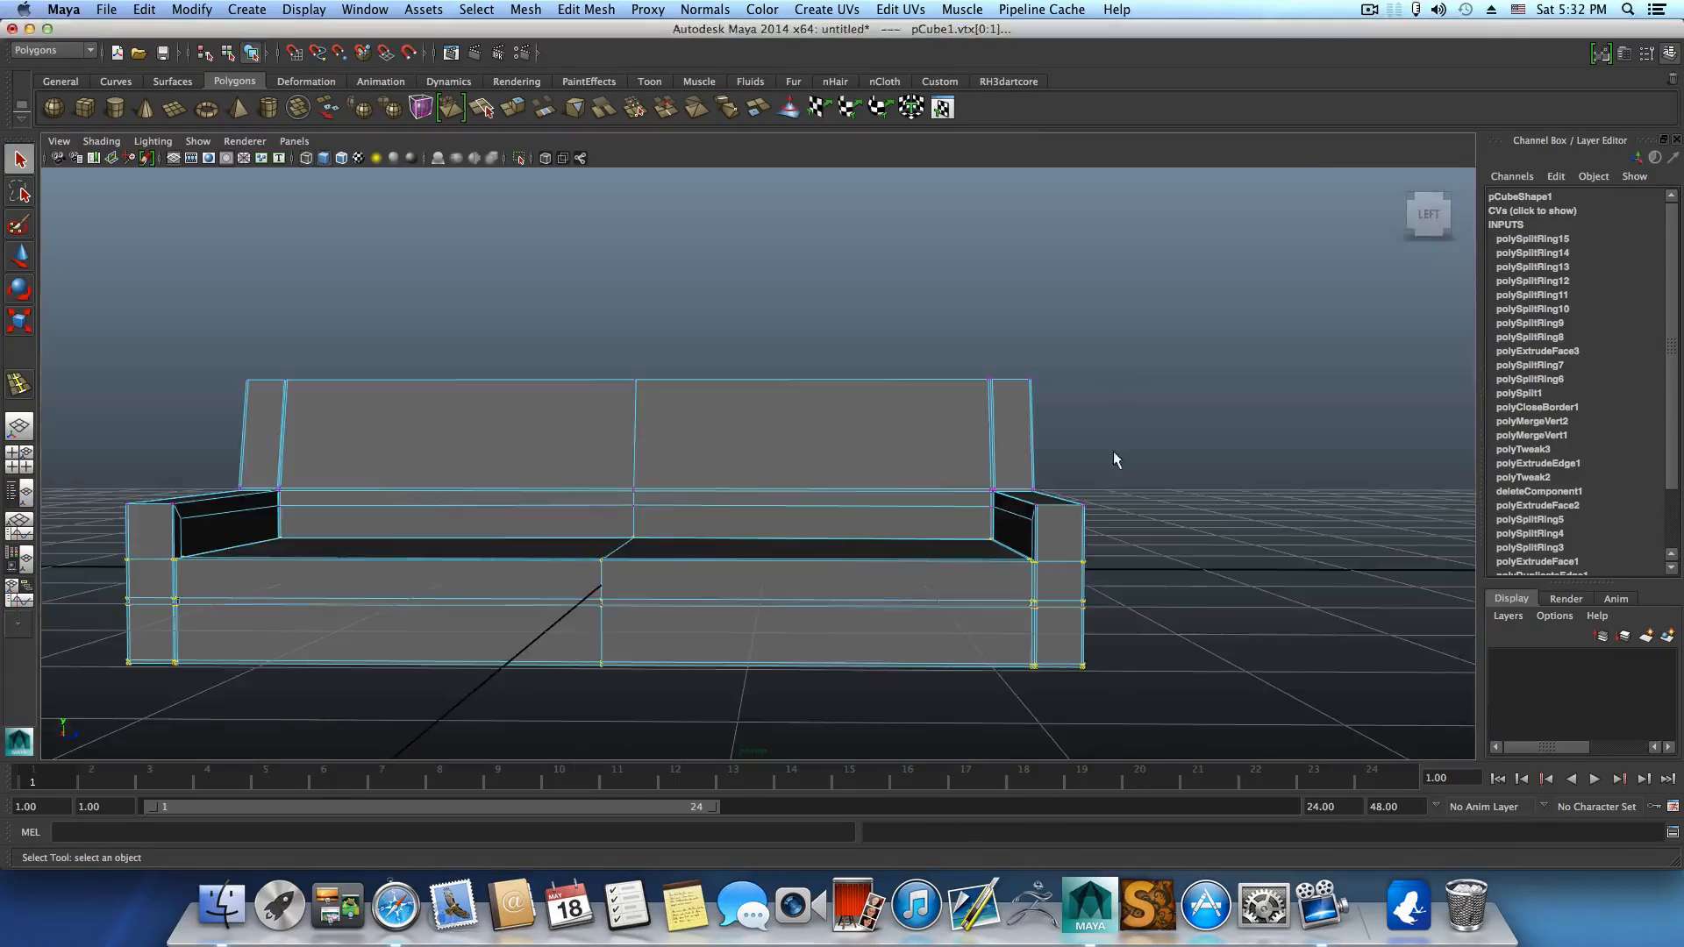
{"action": "key", "text": "space"}
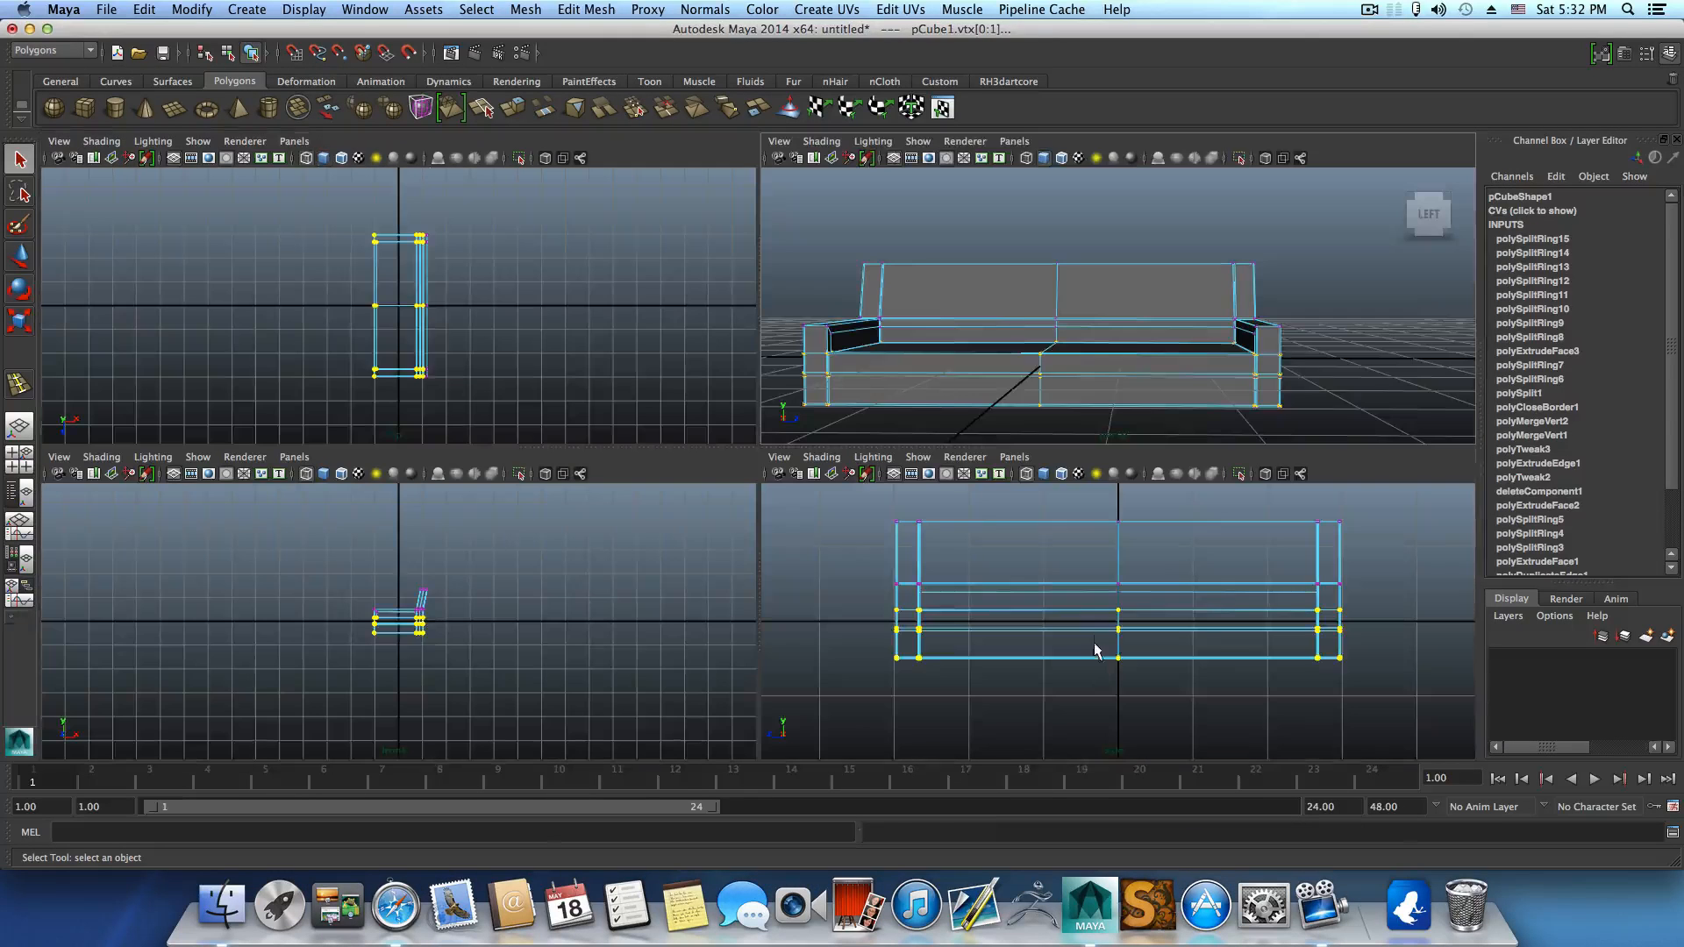
{"action": "key", "text": "space"}
{"action": "key", "text": "space"}
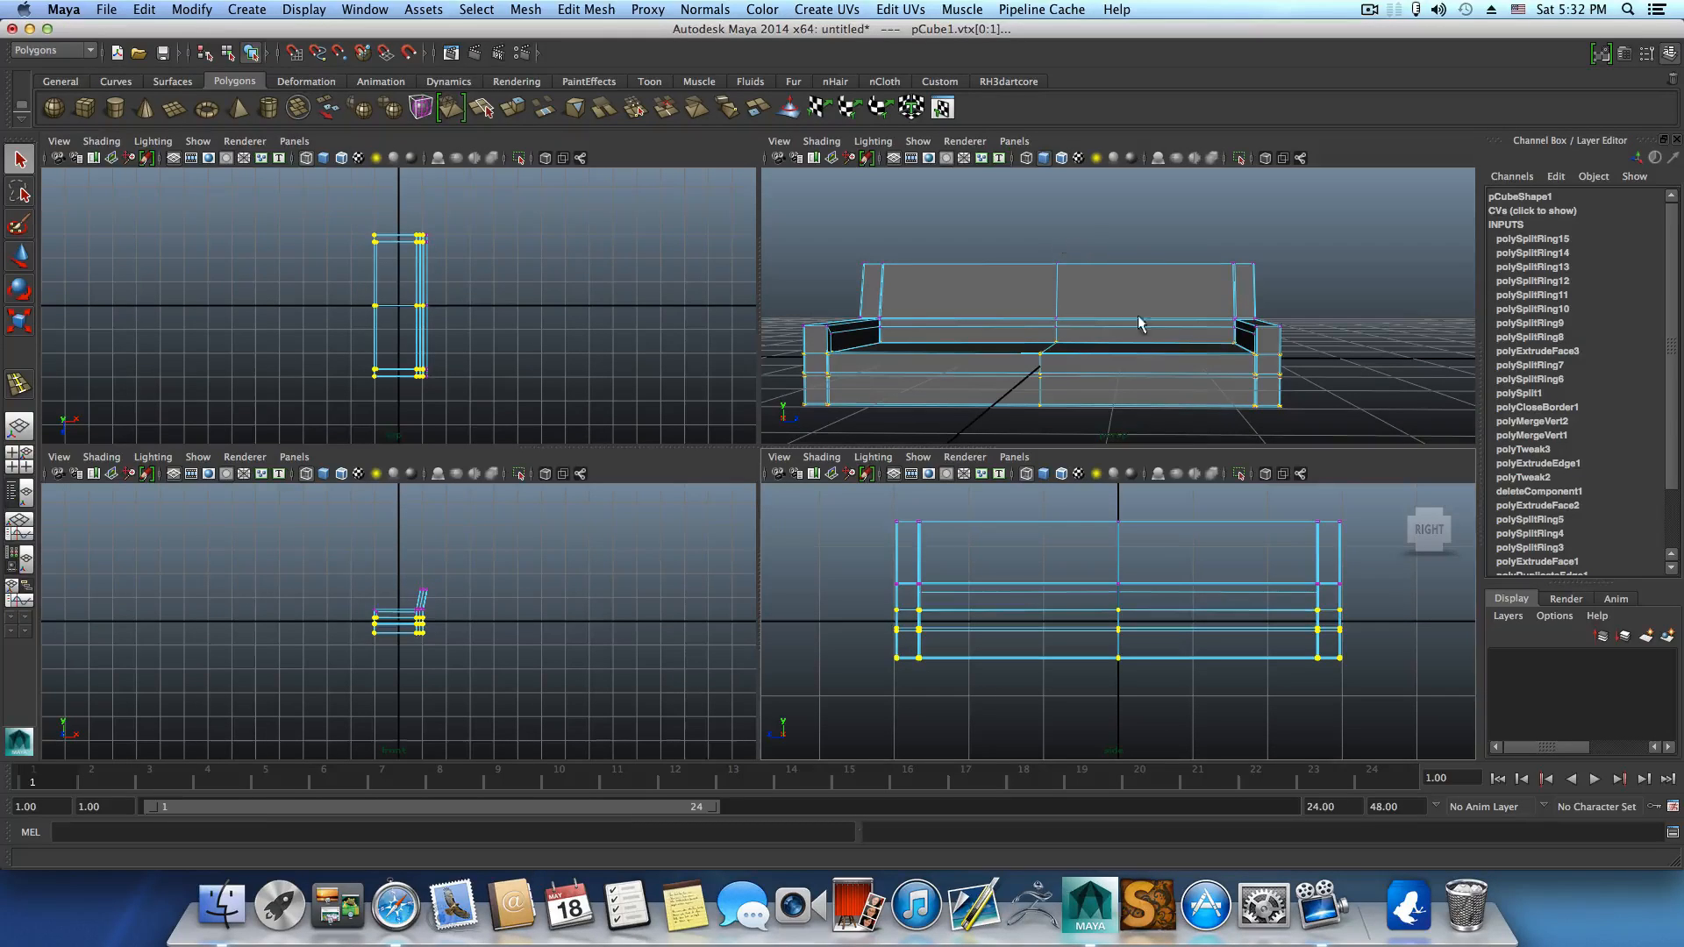
{"action": "key", "text": "space"}
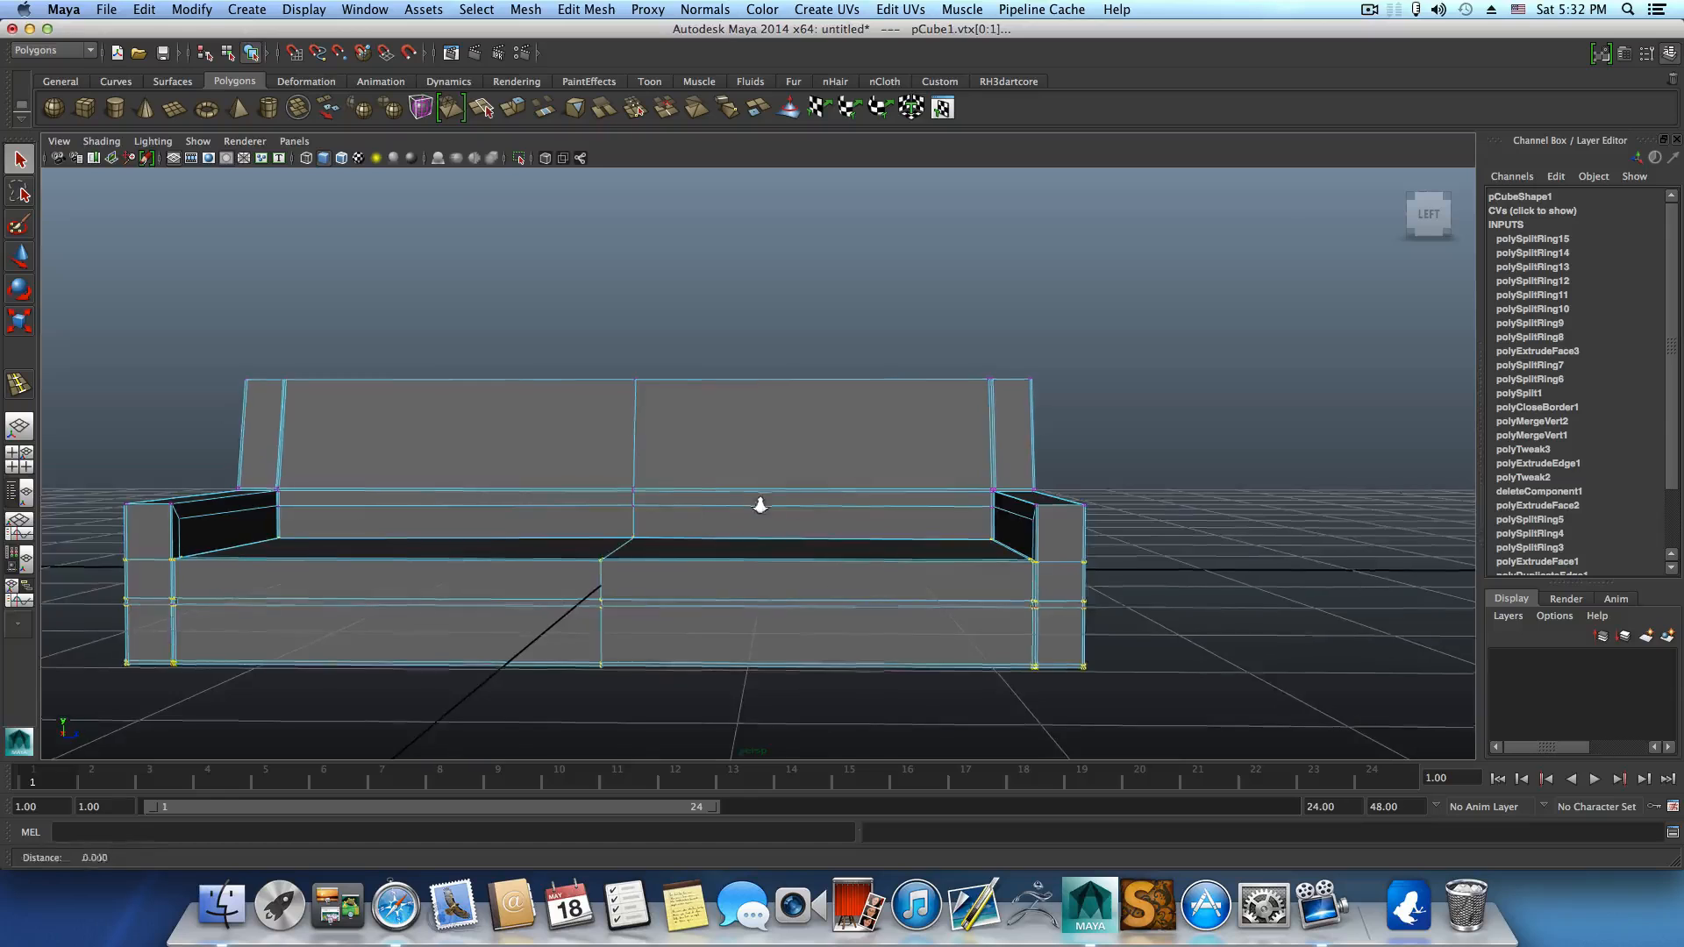
{"action": "right_click_drag", "start_coordinate": [760, 500], "coordinate": [827, 508], "text": "alt"}
{"action": "middle_click_drag", "start_coordinate": [827, 507], "coordinate": [982, 489], "text": "alt"}
{"action": "left_click", "coordinate": [21, 256]}
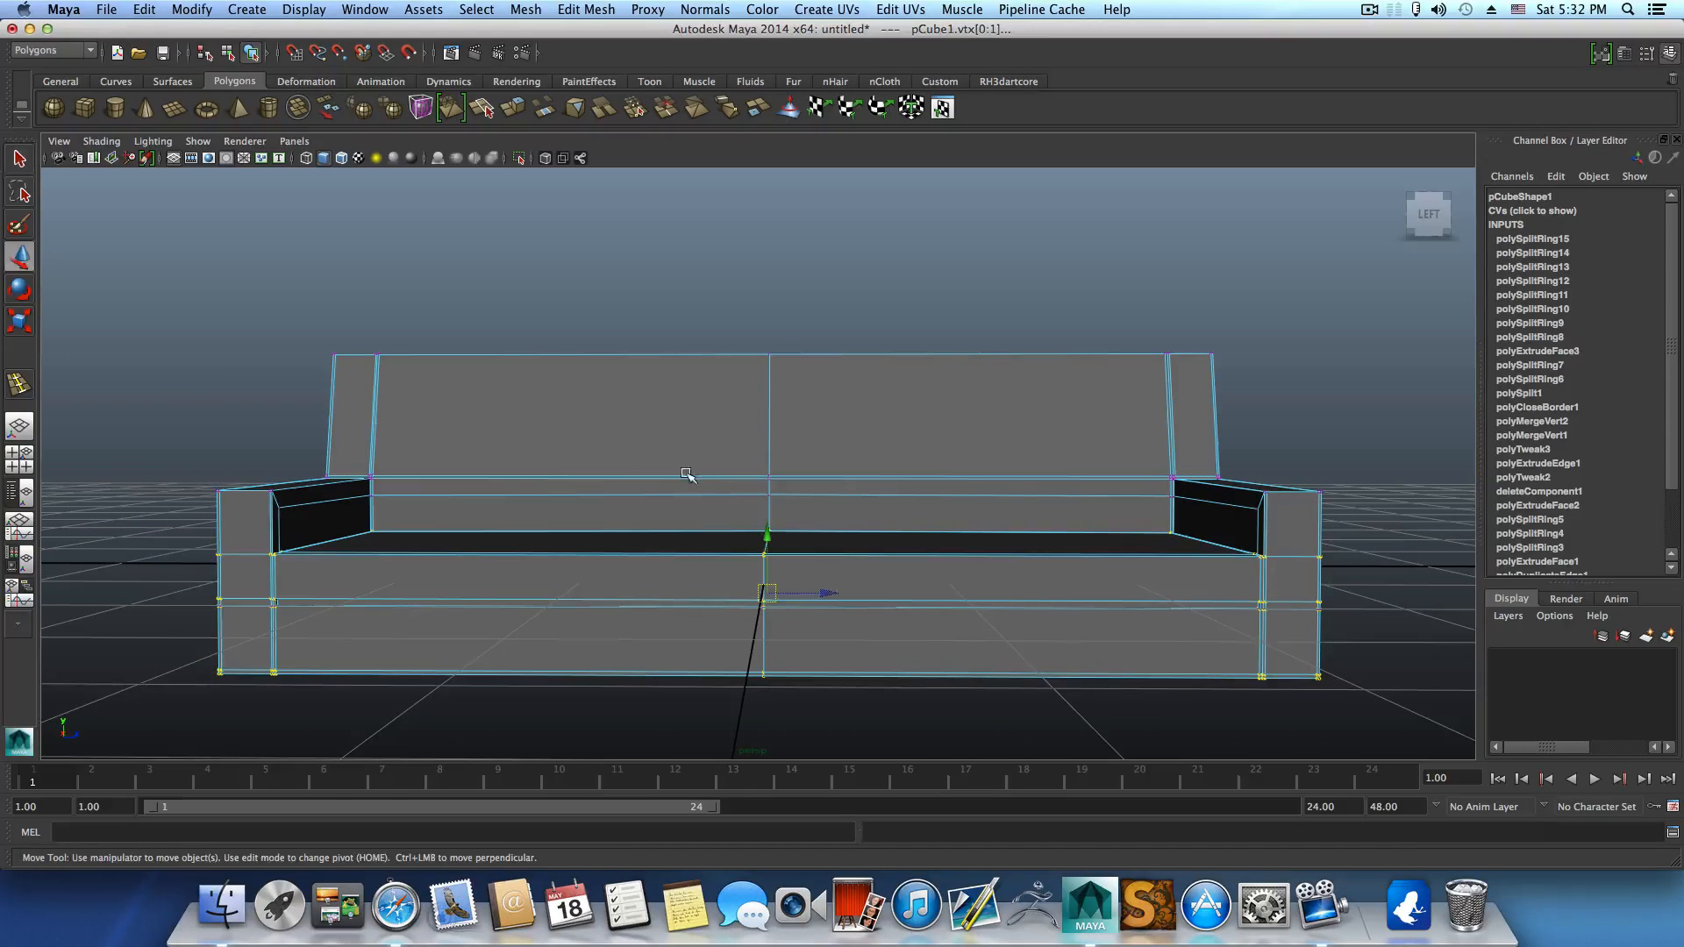
{"action": "left_click_drag", "start_coordinate": [768, 530], "coordinate": [769, 541]}
{"action": "key", "text": "super+z"}
Remove the bottom vertices from the selection and lower the remaining seat and groove vertices to deepen the seat.
{"action": "right_click_drag", "start_coordinate": [995, 561], "coordinate": [824, 542], "text": "alt"}
{"action": "left_click_drag", "start_coordinate": [376, 582], "coordinate": [473, 582], "text": "alt"}
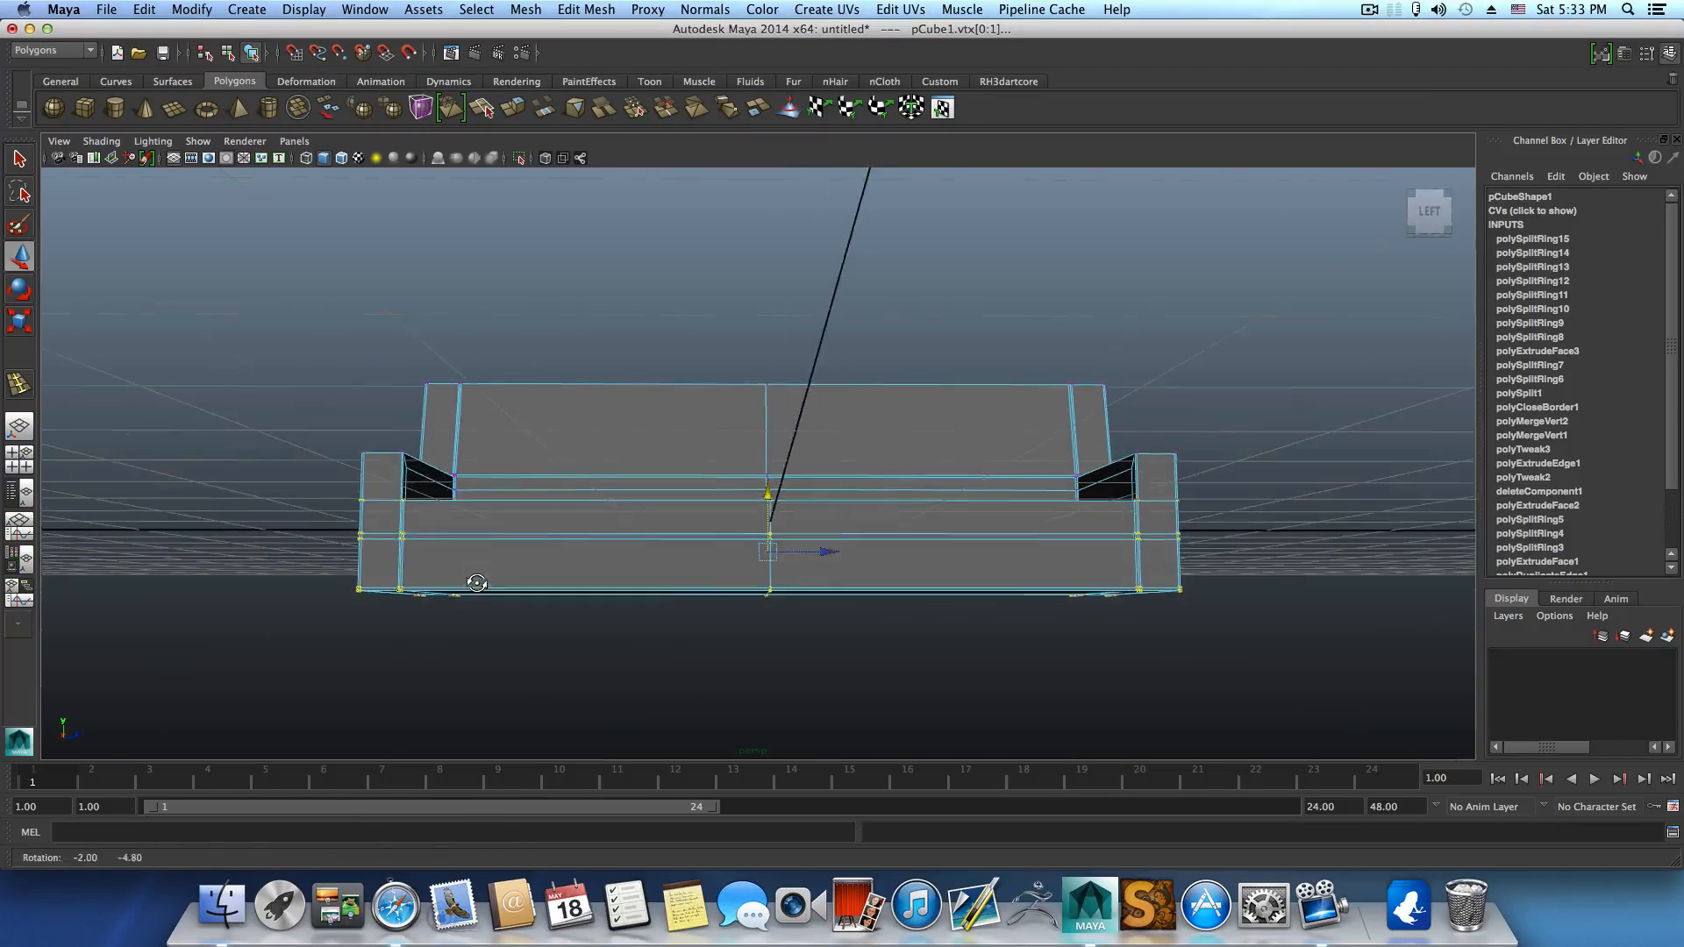
{"action": "left_click_drag", "start_coordinate": [317, 570], "coordinate": [1267, 664]}
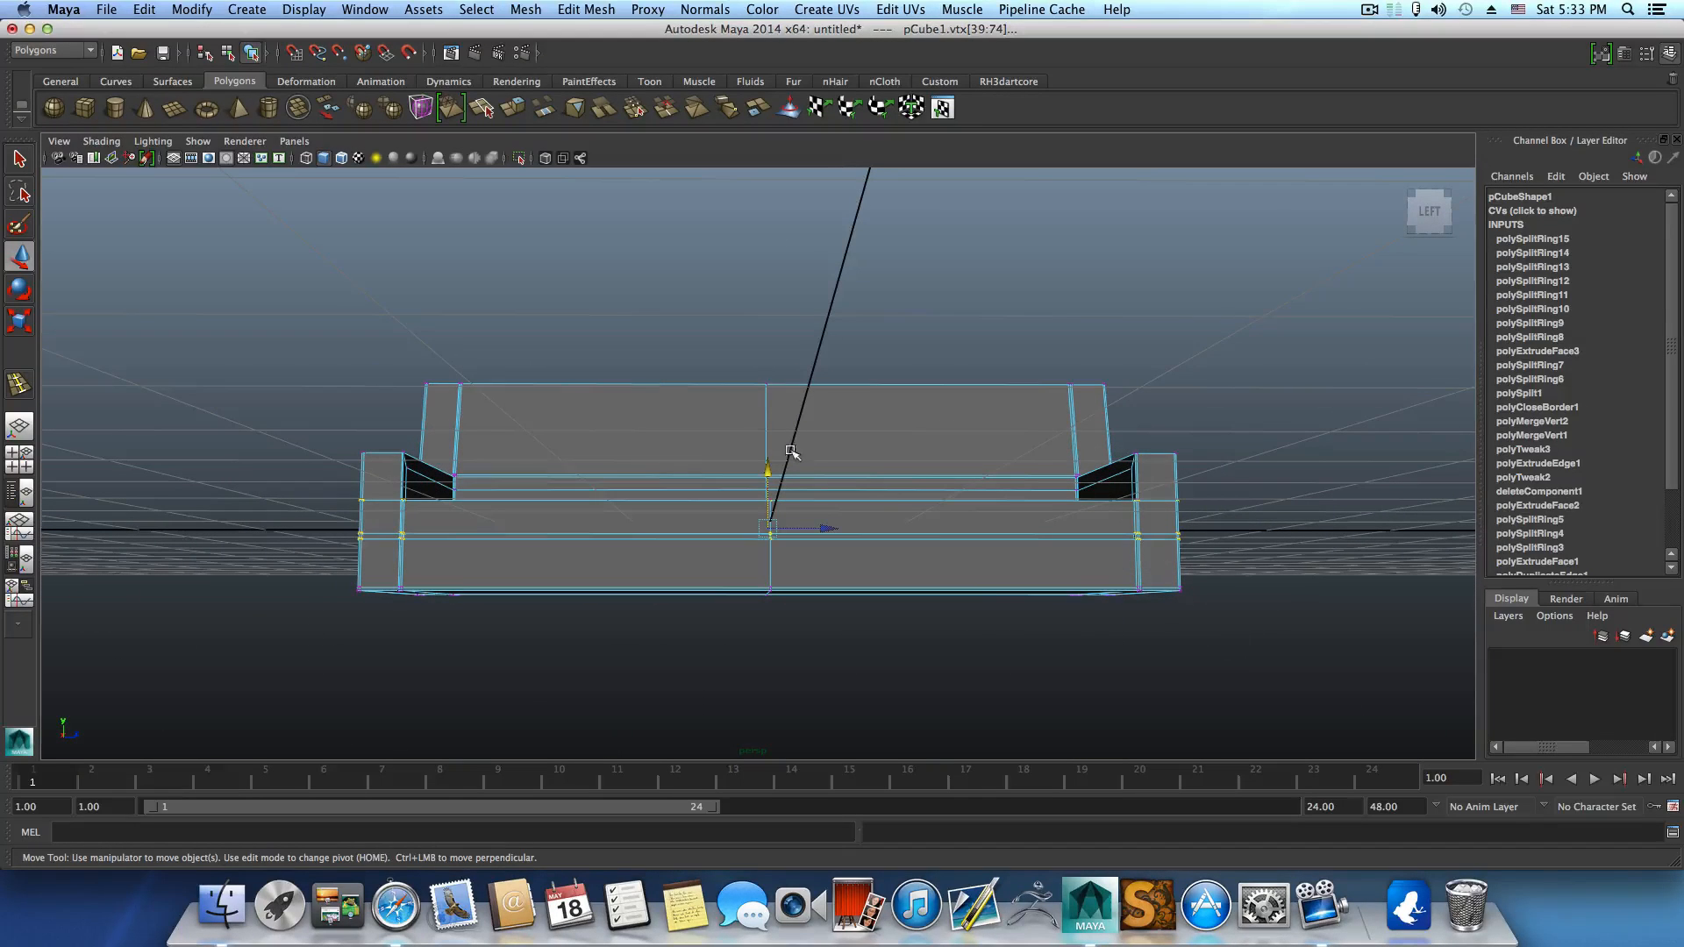
{"action": "left_click_drag", "start_coordinate": [755, 486], "coordinate": [692, 550], "text": "alt"}
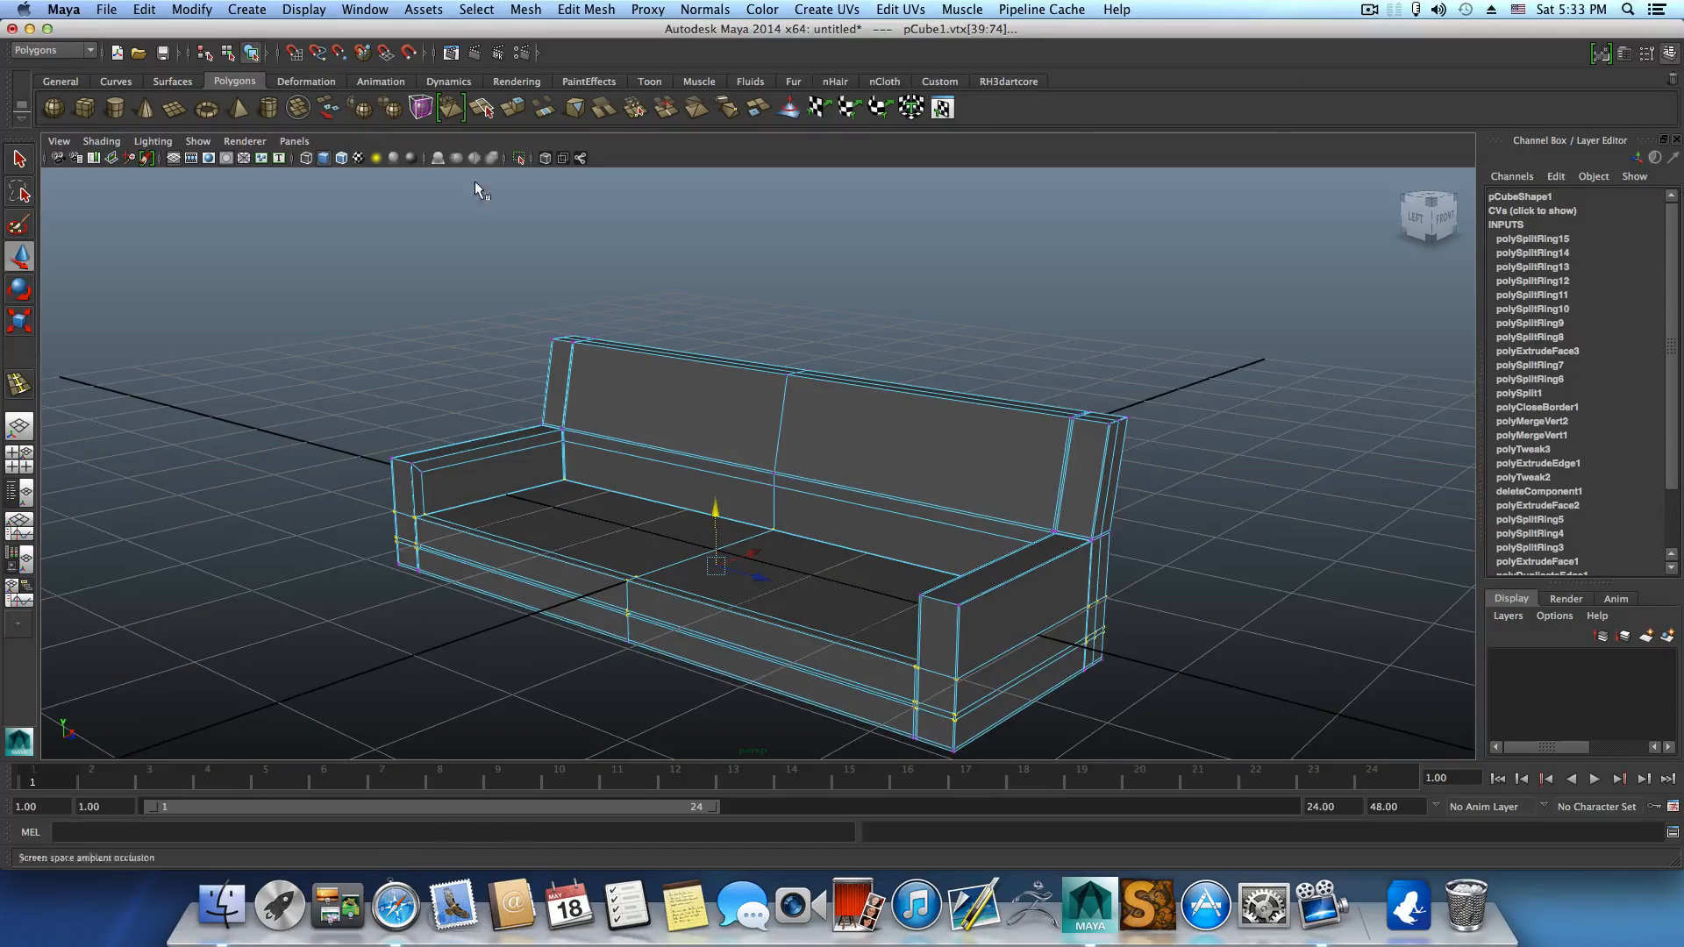
{"action": "left_click_drag", "start_coordinate": [616, 426], "coordinate": [623, 428], "text": "alt"}
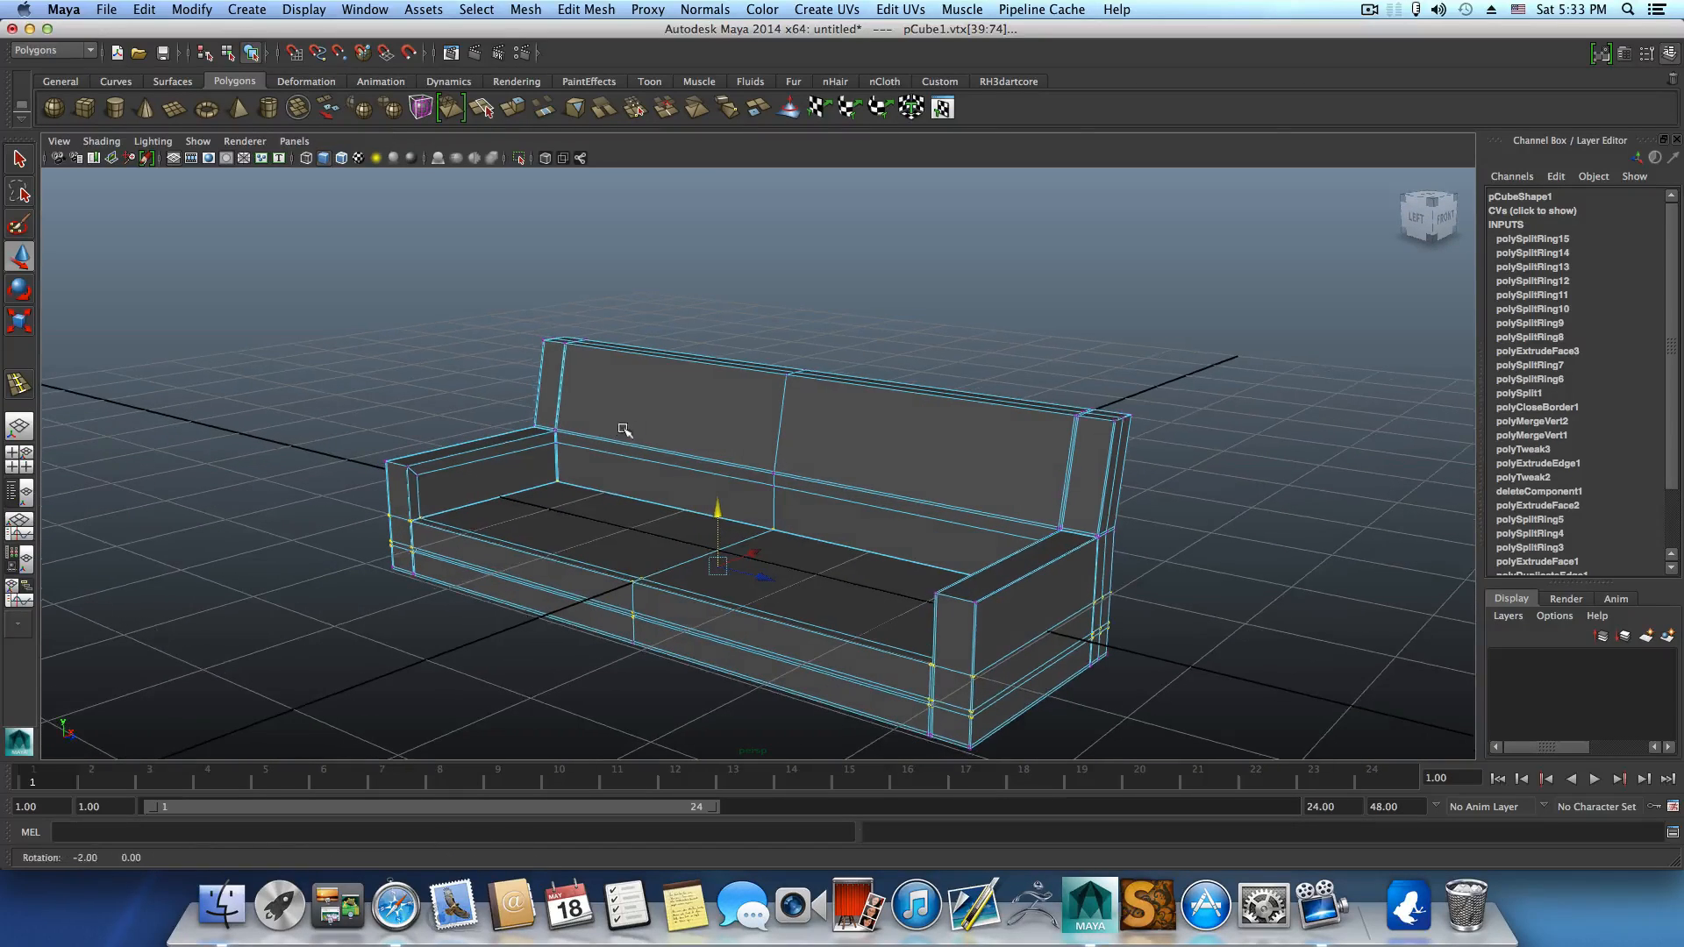
Create a polygon cube for a seat cushion and place it over one half of the seat, at about Translate Y 0.512 and Z -1.298.
{"action": "left_click", "coordinate": [87, 106]}
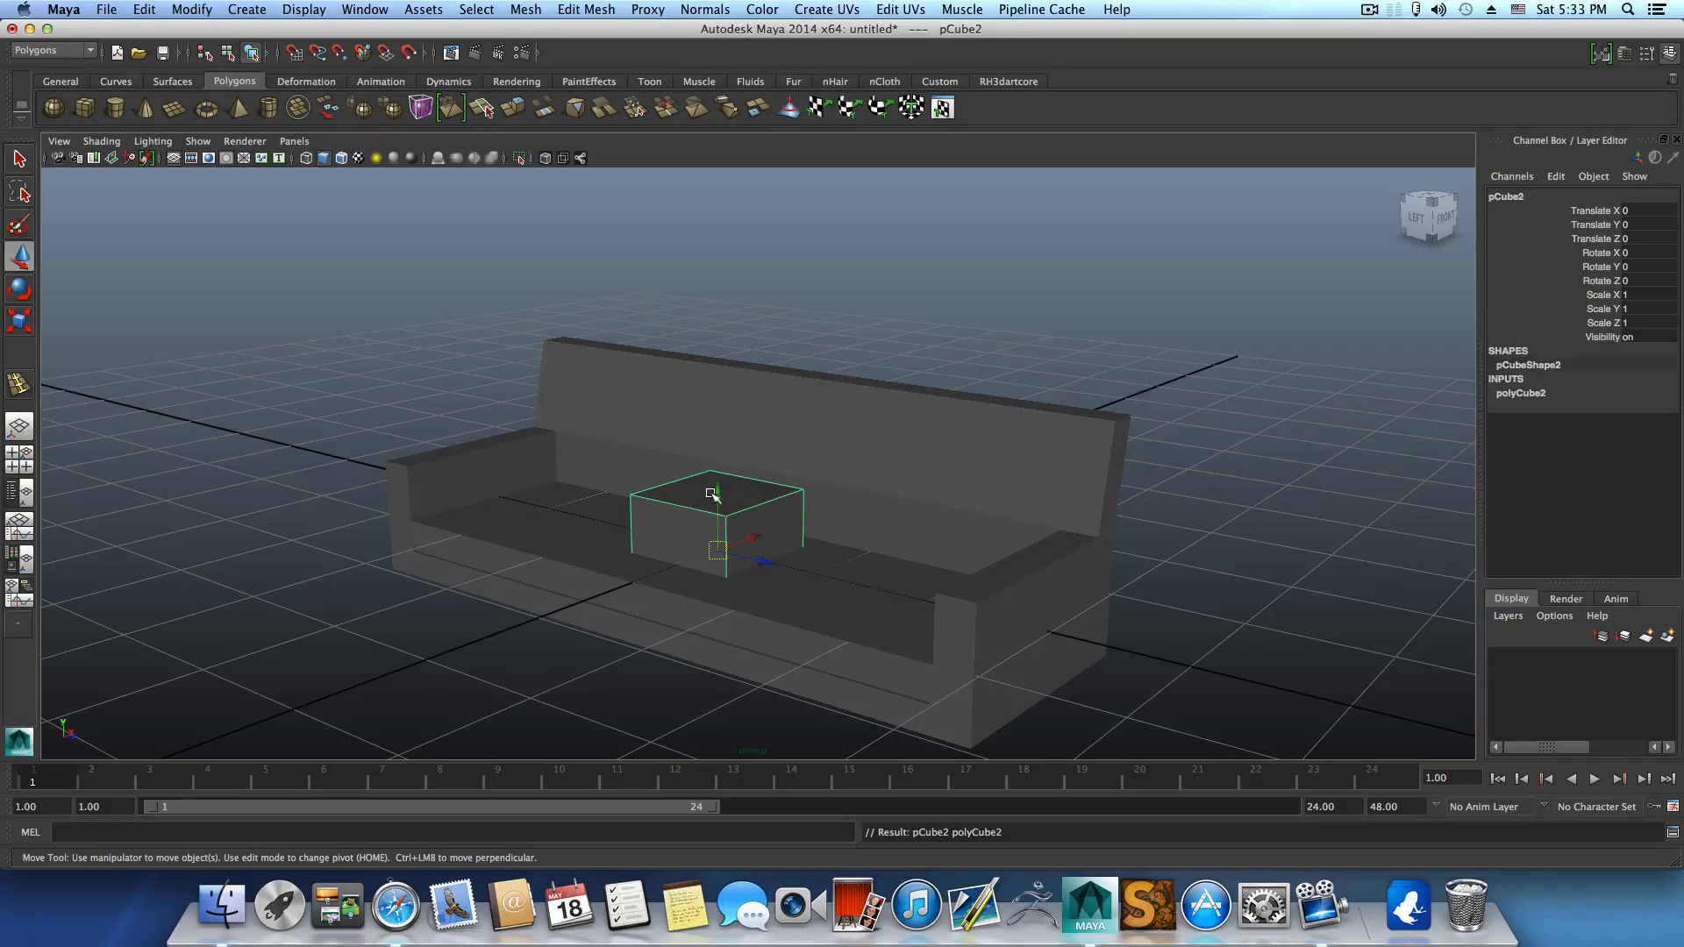
{"action": "left_click_drag", "start_coordinate": [712, 494], "coordinate": [716, 429]}
{"action": "left_click_drag", "start_coordinate": [727, 528], "coordinate": [937, 552], "text": "alt"}
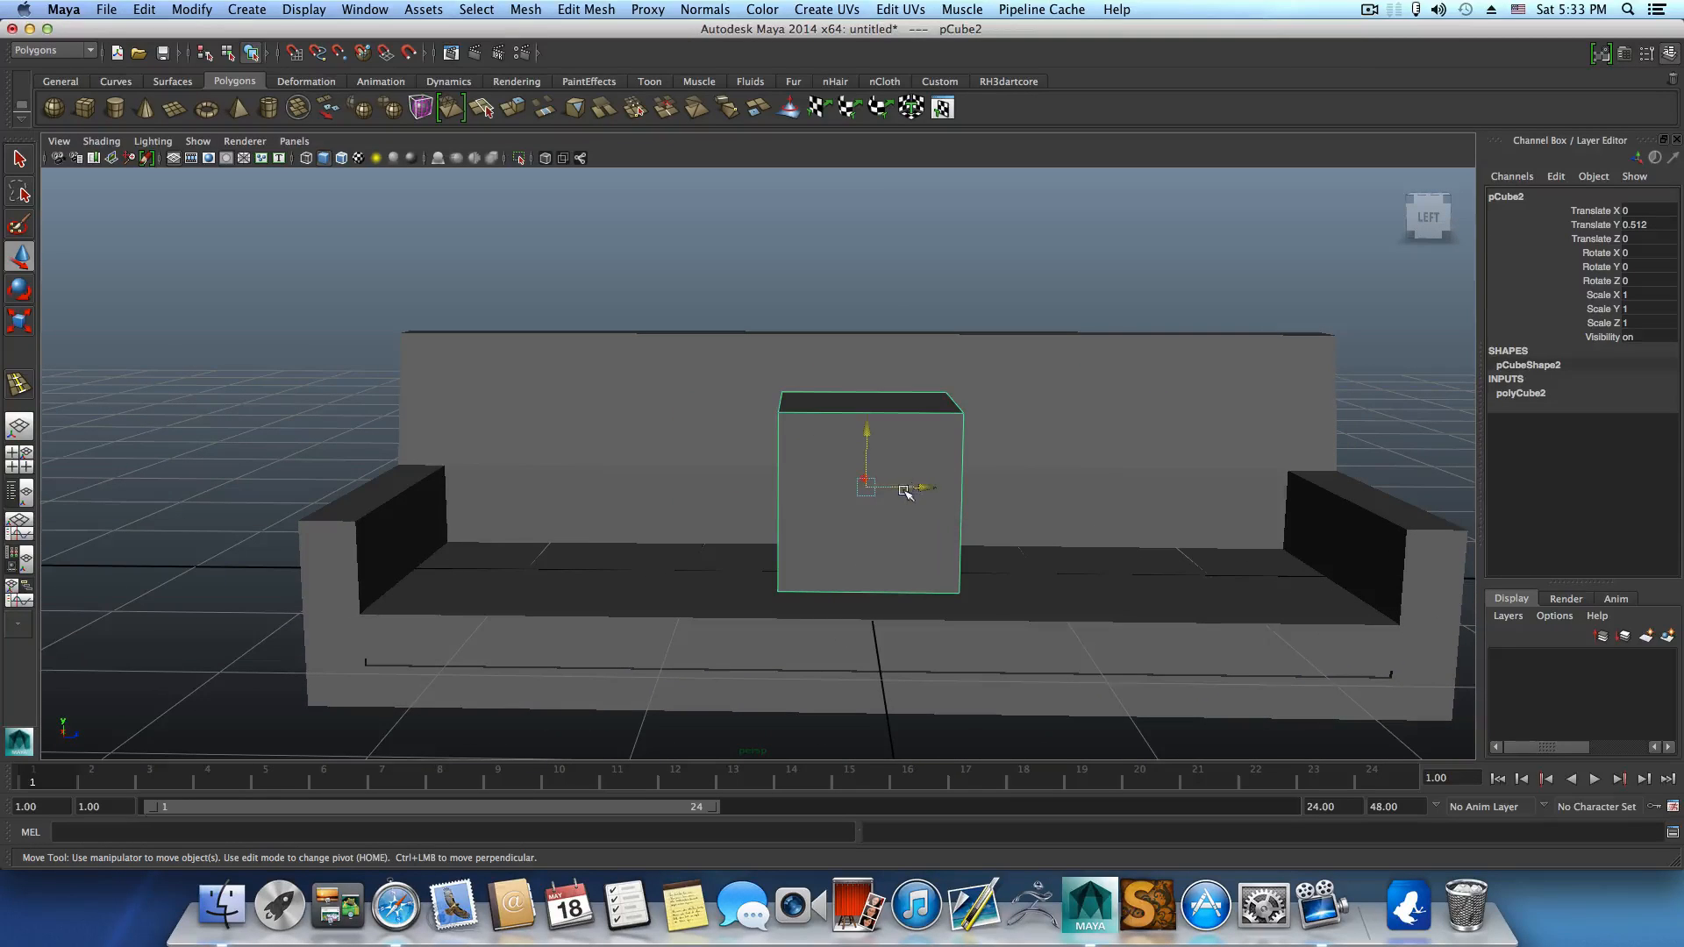
{"action": "left_click_drag", "start_coordinate": [906, 493], "coordinate": [804, 531], "text": "alt"}
Scale the cushion cube to about 2.626 in Z and 1.674 in X to cover half of the seat.
{"action": "left_click", "coordinate": [19, 324]}
{"action": "left_click_drag", "start_coordinate": [845, 569], "coordinate": [681, 597], "text": "alt"}
{"action": "left_click_drag", "start_coordinate": [720, 401], "coordinate": [773, 408]}
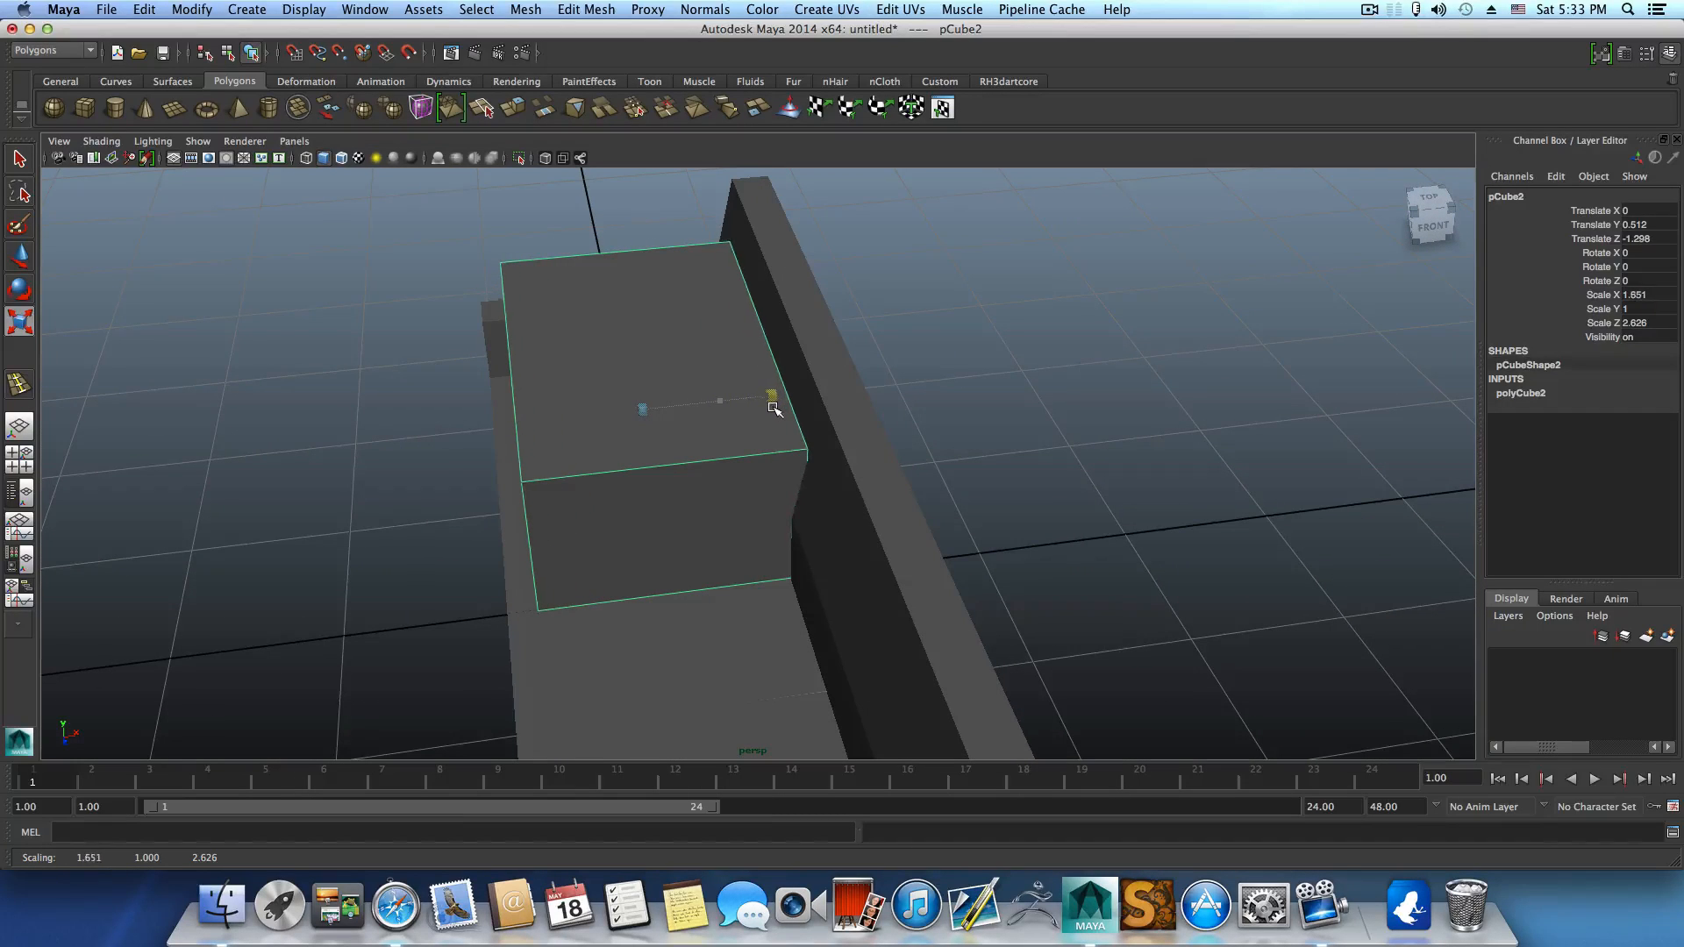
Fit the cushion between the backrest and the seat's front edge with Translate X about -0.164 and Scale X about 1.819.
{"action": "left_click", "coordinate": [19, 256]}
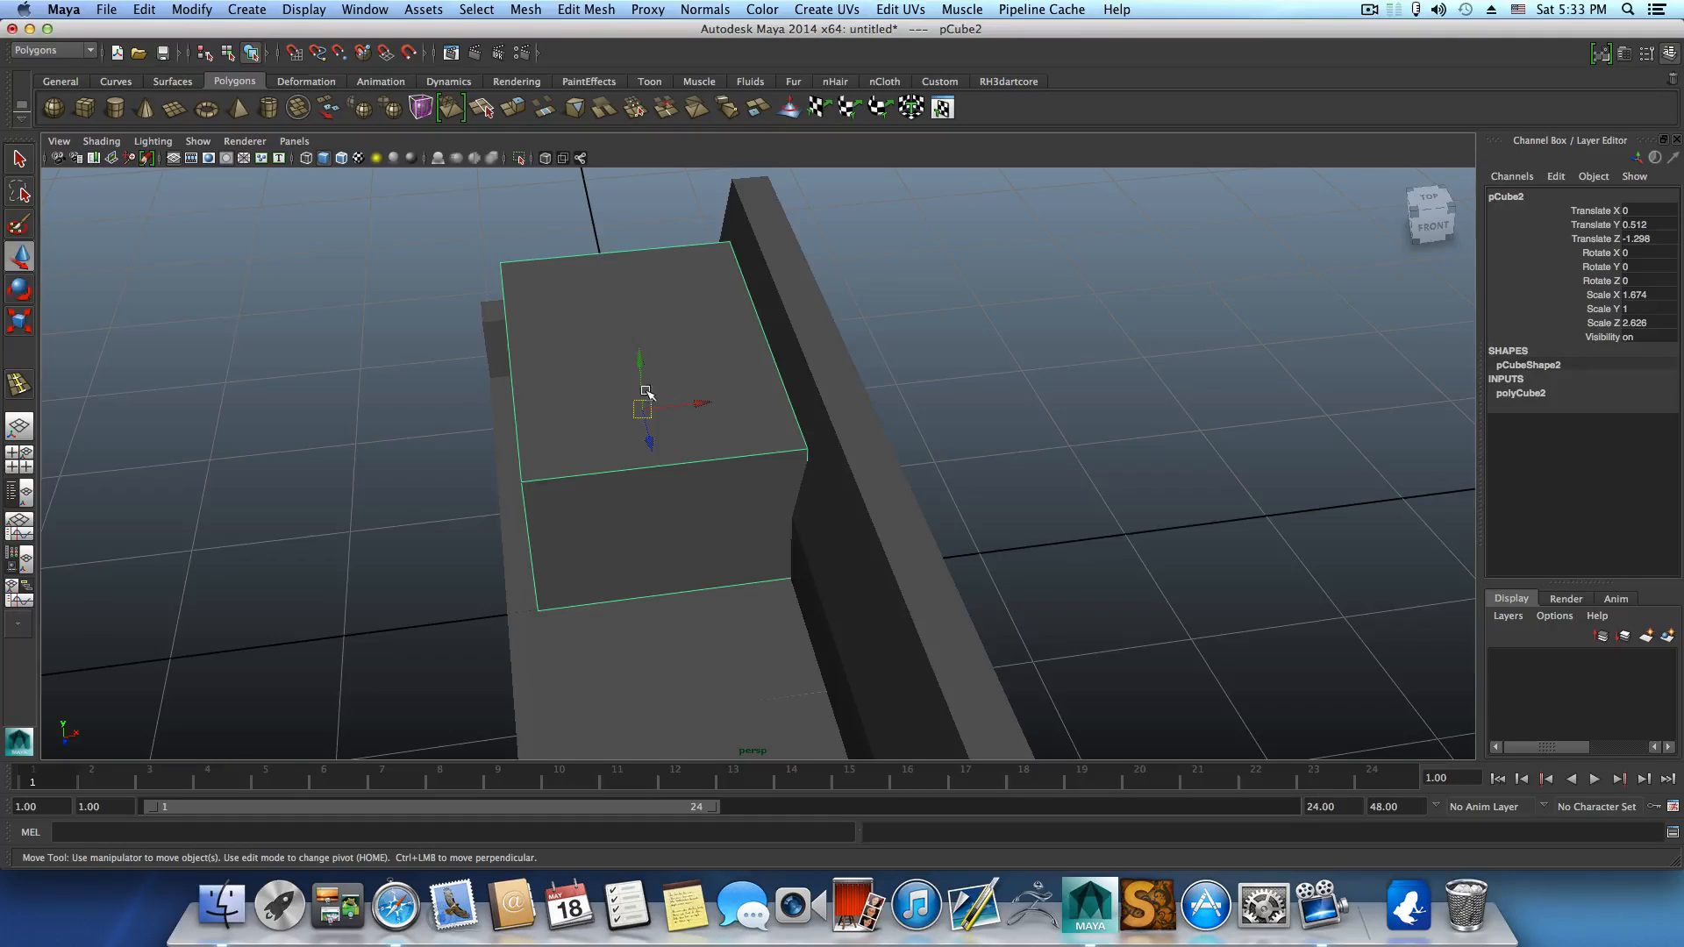
{"action": "mouse_move", "coordinate": [694, 403]}
{"action": "left_mouse_down"}
{"action": "mouse_move", "coordinate": [679, 407]}
{"action": "mouse_move", "coordinate": [709, 405]}
{"action": "mouse_move", "coordinate": [674, 404]}
{"action": "mouse_move", "coordinate": [707, 403]}
{"action": "left_mouse_up"}
{"action": "left_click", "coordinate": [19, 321]}
{"action": "left_click", "coordinate": [19, 256]}
{"action": "left_click", "coordinate": [19, 321]}
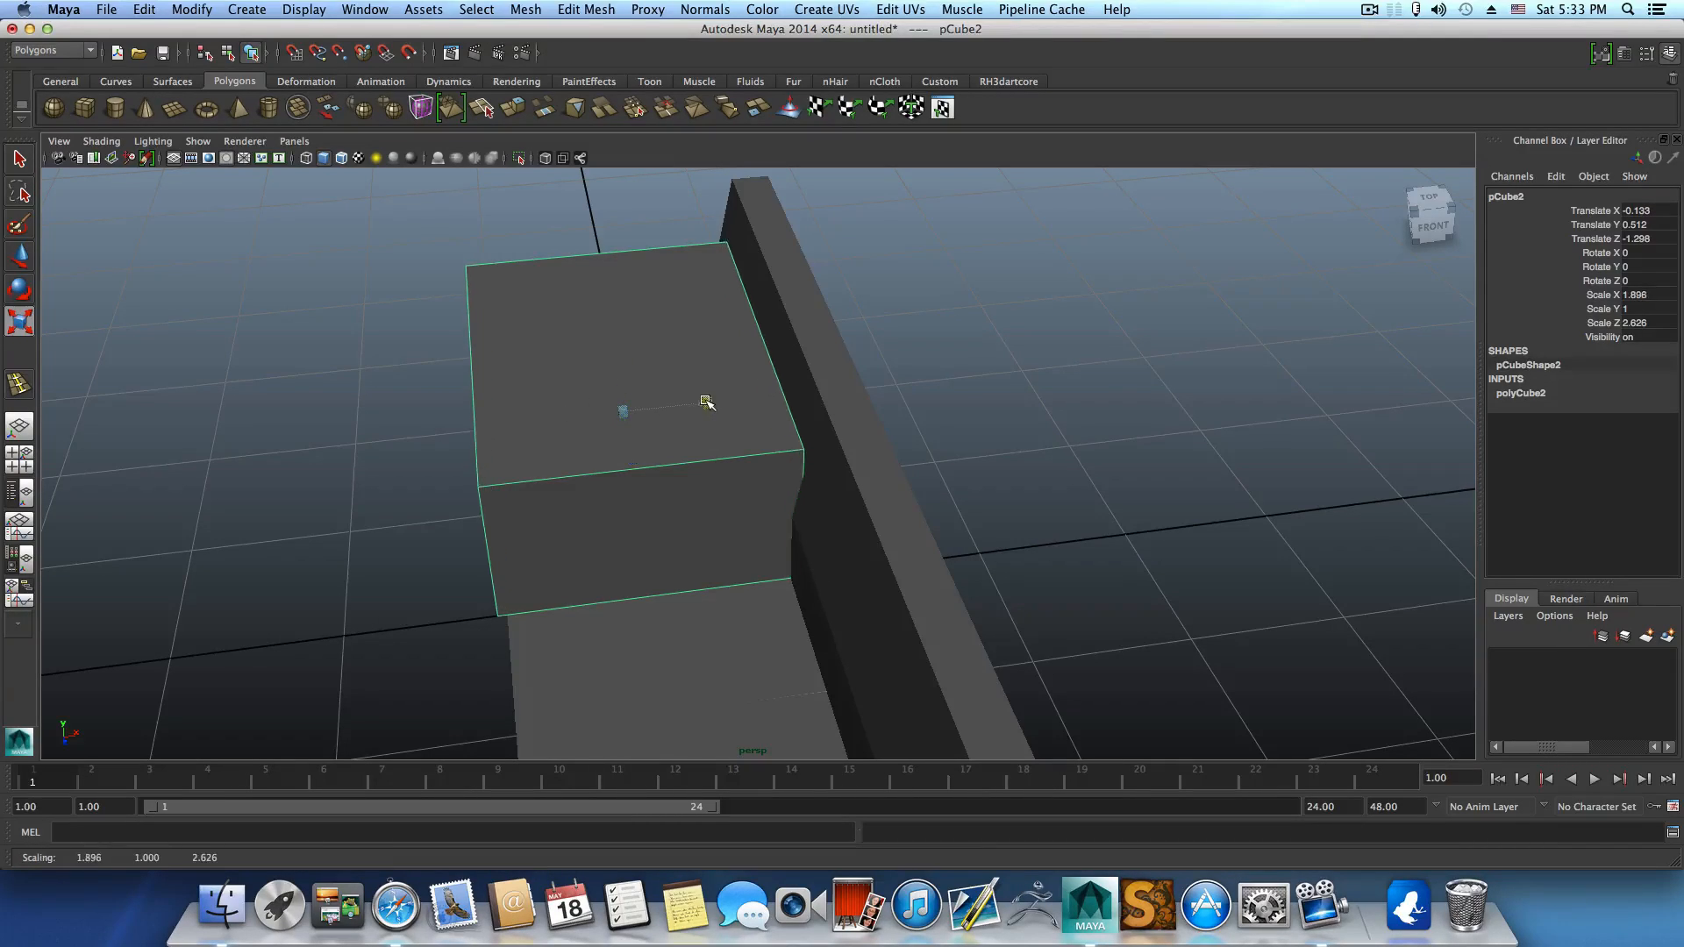
{"action": "left_click_drag", "start_coordinate": [649, 456], "coordinate": [639, 575], "text": "alt"}
{"action": "key", "text": "w"}
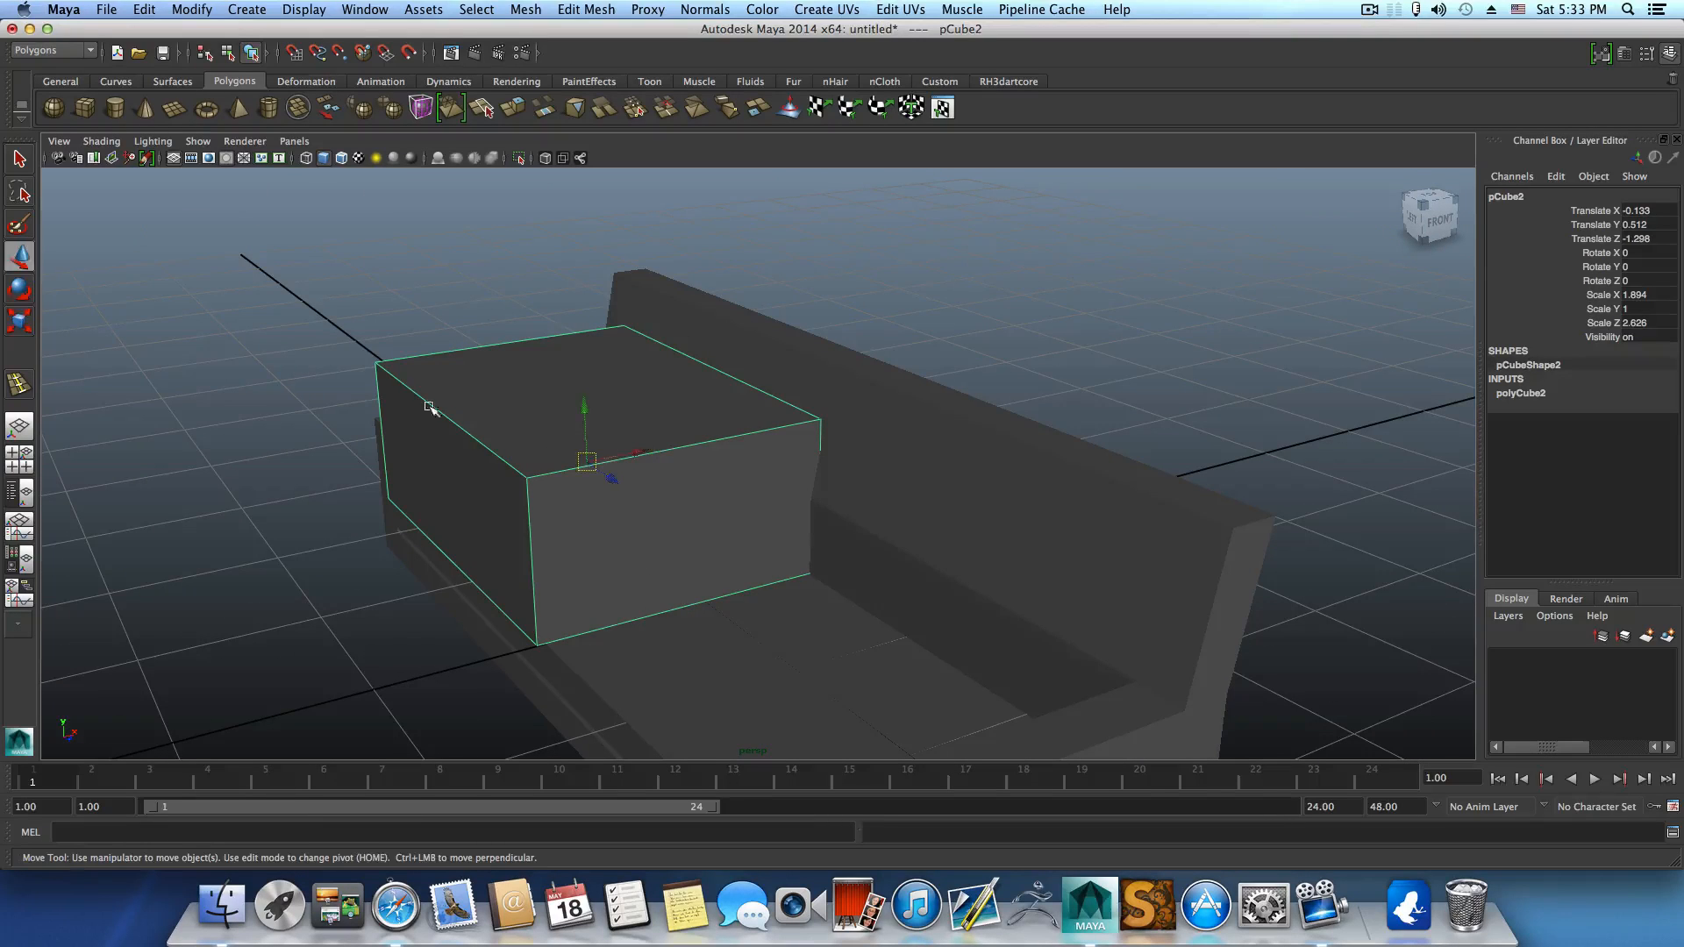
{"action": "left_click_drag", "start_coordinate": [633, 450], "coordinate": [558, 444]}
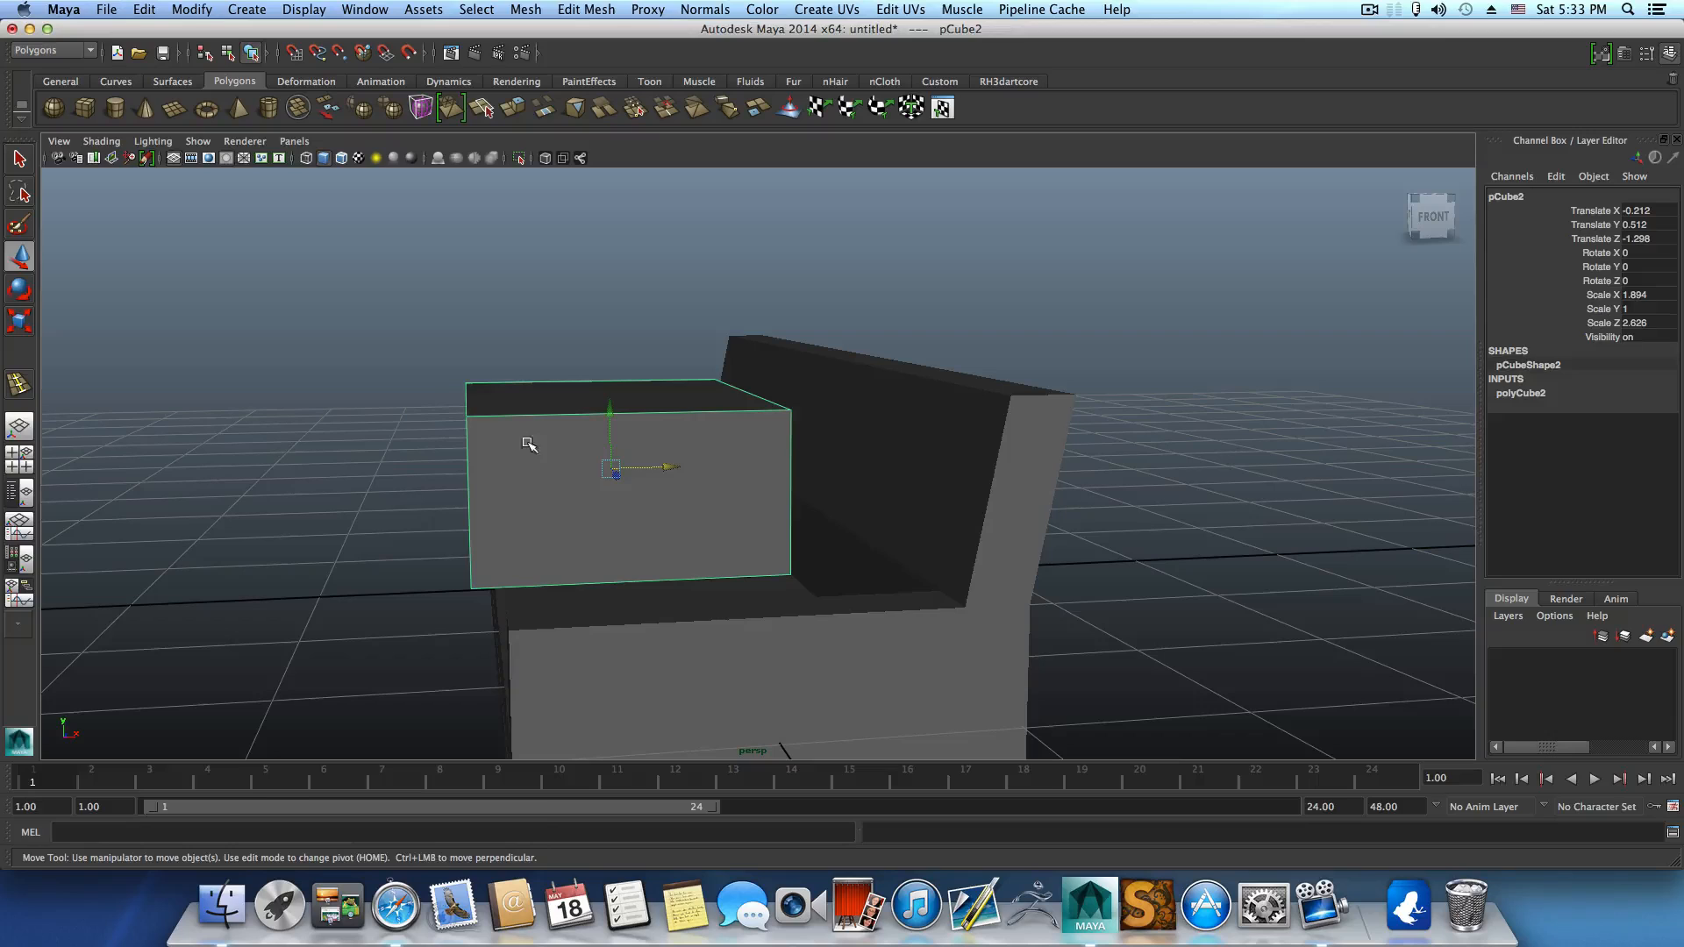
{"action": "key", "text": "r"}
{"action": "left_click_drag", "start_coordinate": [693, 469], "coordinate": [672, 467]}
{"action": "key", "text": "w"}
{"action": "key", "text": "r"}
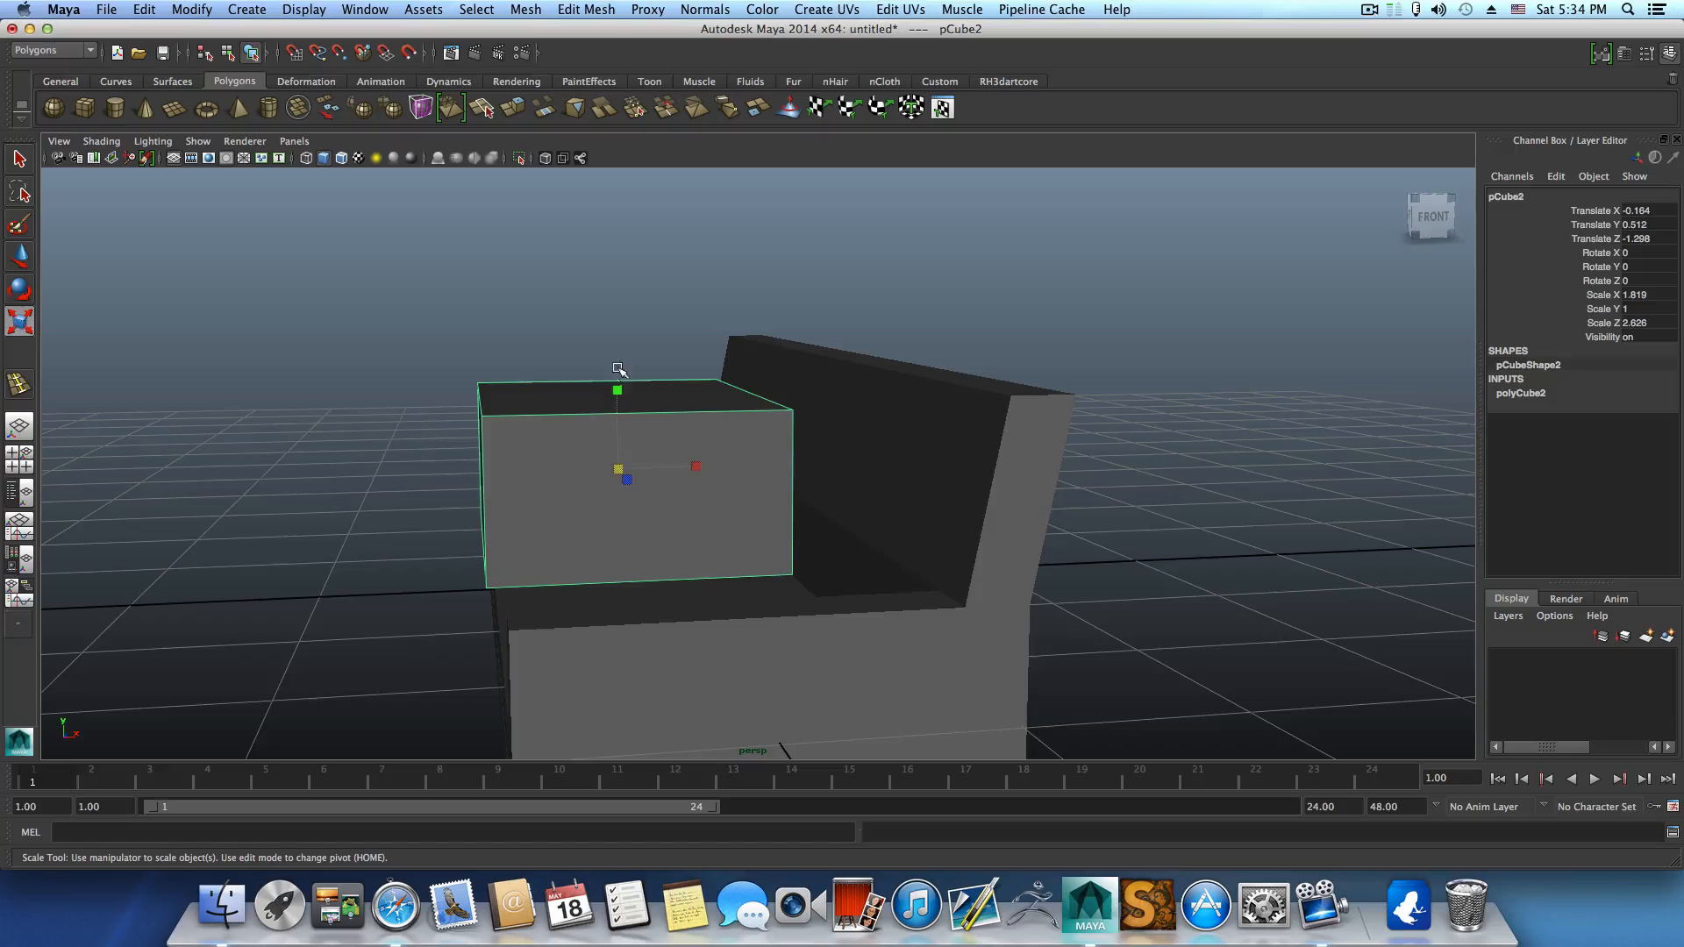
Flatten the cushion to about 0.202 in Scale Y and lower it onto the seat at about Translate Y 0.121.
{"action": "left_click_drag", "start_coordinate": [618, 387], "coordinate": [616, 485]}
{"action": "key", "text": "w"}
{"action": "key", "text": "r"}
{"action": "key", "text": "w"}
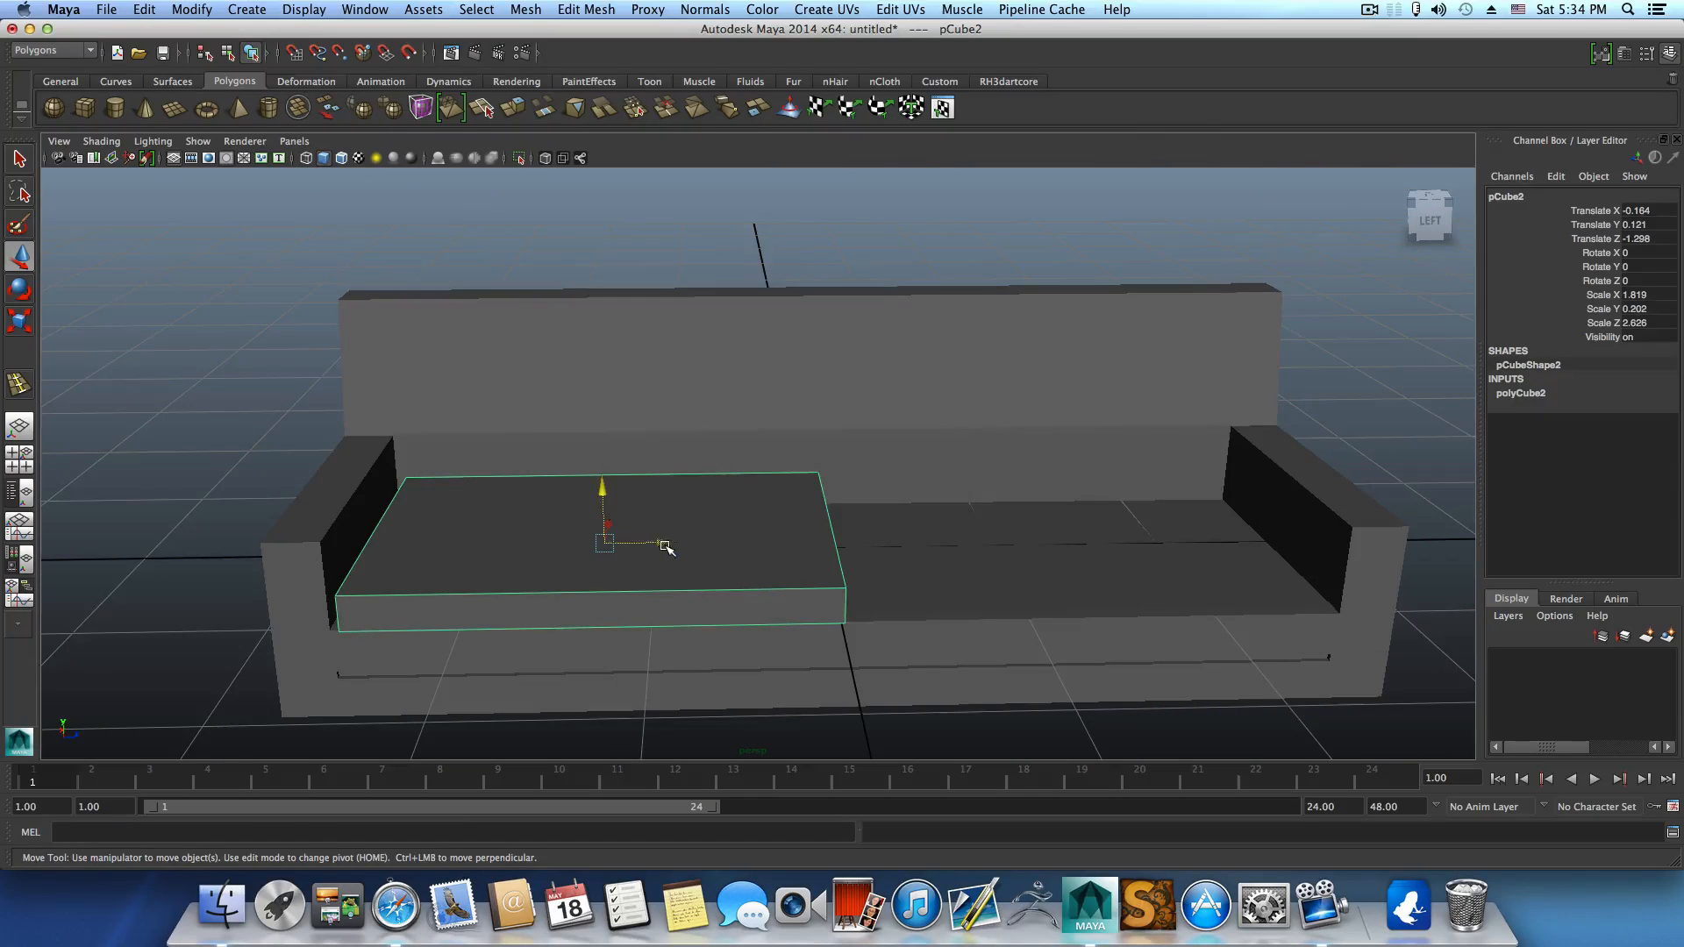
Slide the cushion against the armrest to about Translate Z -1.335, checking the fit from several angles.
{"action": "left_click_drag", "start_coordinate": [667, 547], "coordinate": [663, 547]}
{"action": "right_click_drag", "start_coordinate": [970, 685], "coordinate": [847, 623], "text": "alt"}
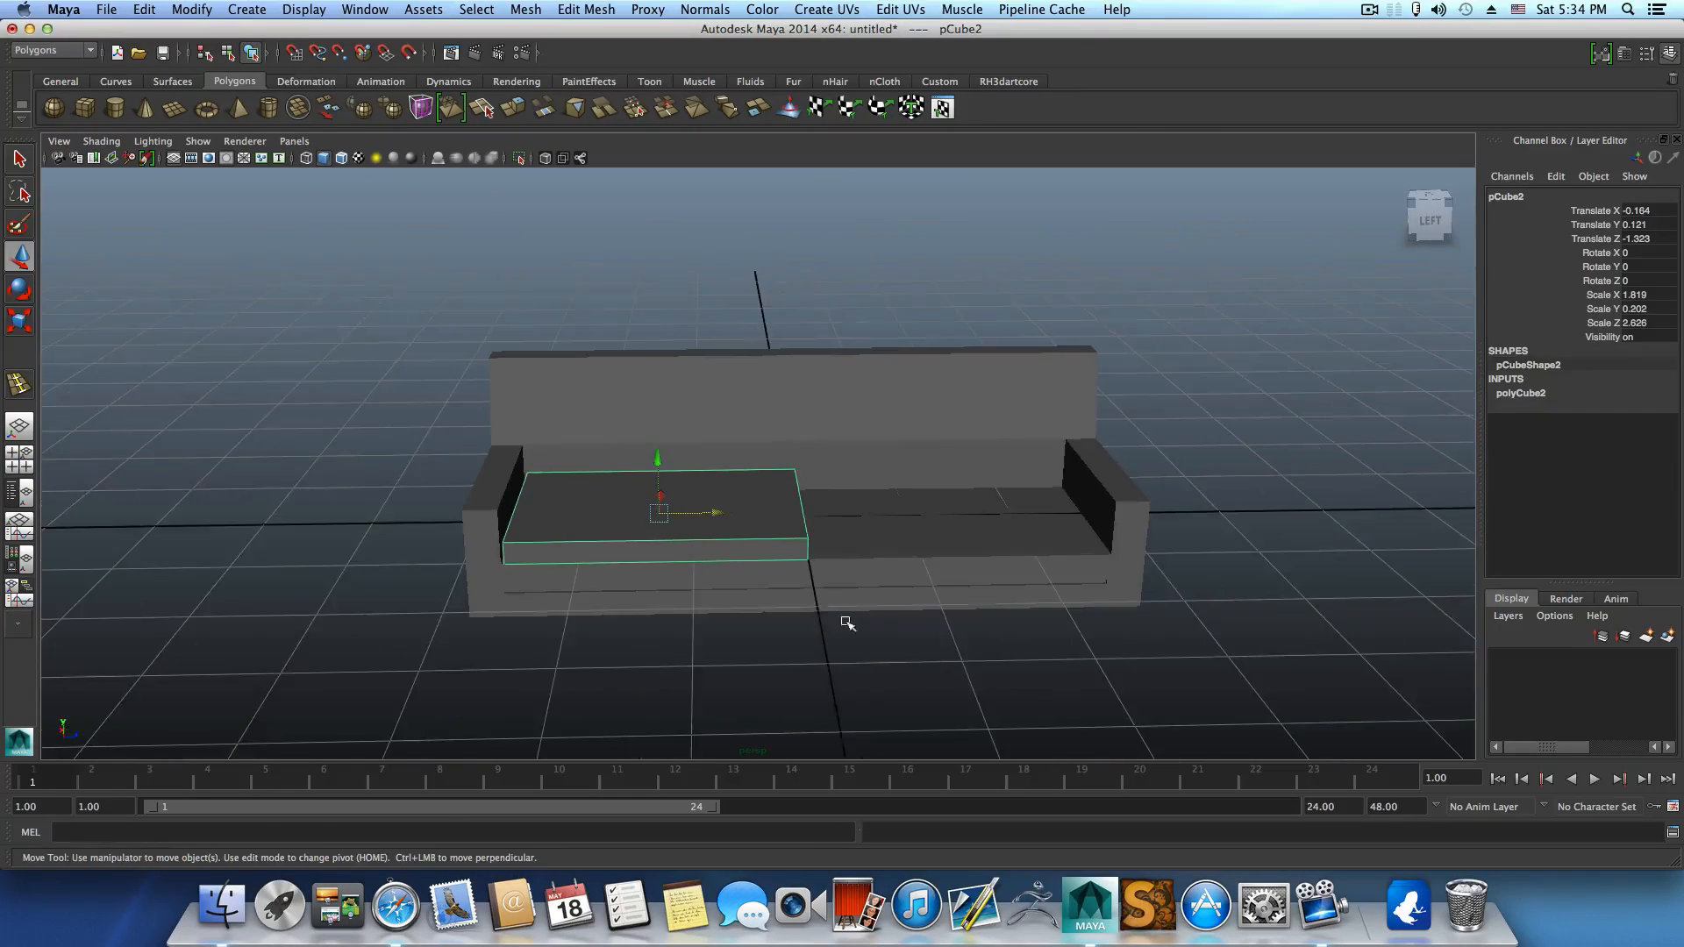
{"action": "left_click_drag", "start_coordinate": [813, 611], "coordinate": [1160, 593], "text": "alt"}
{"action": "left_click_drag", "start_coordinate": [762, 643], "coordinate": [772, 575], "text": "alt"}
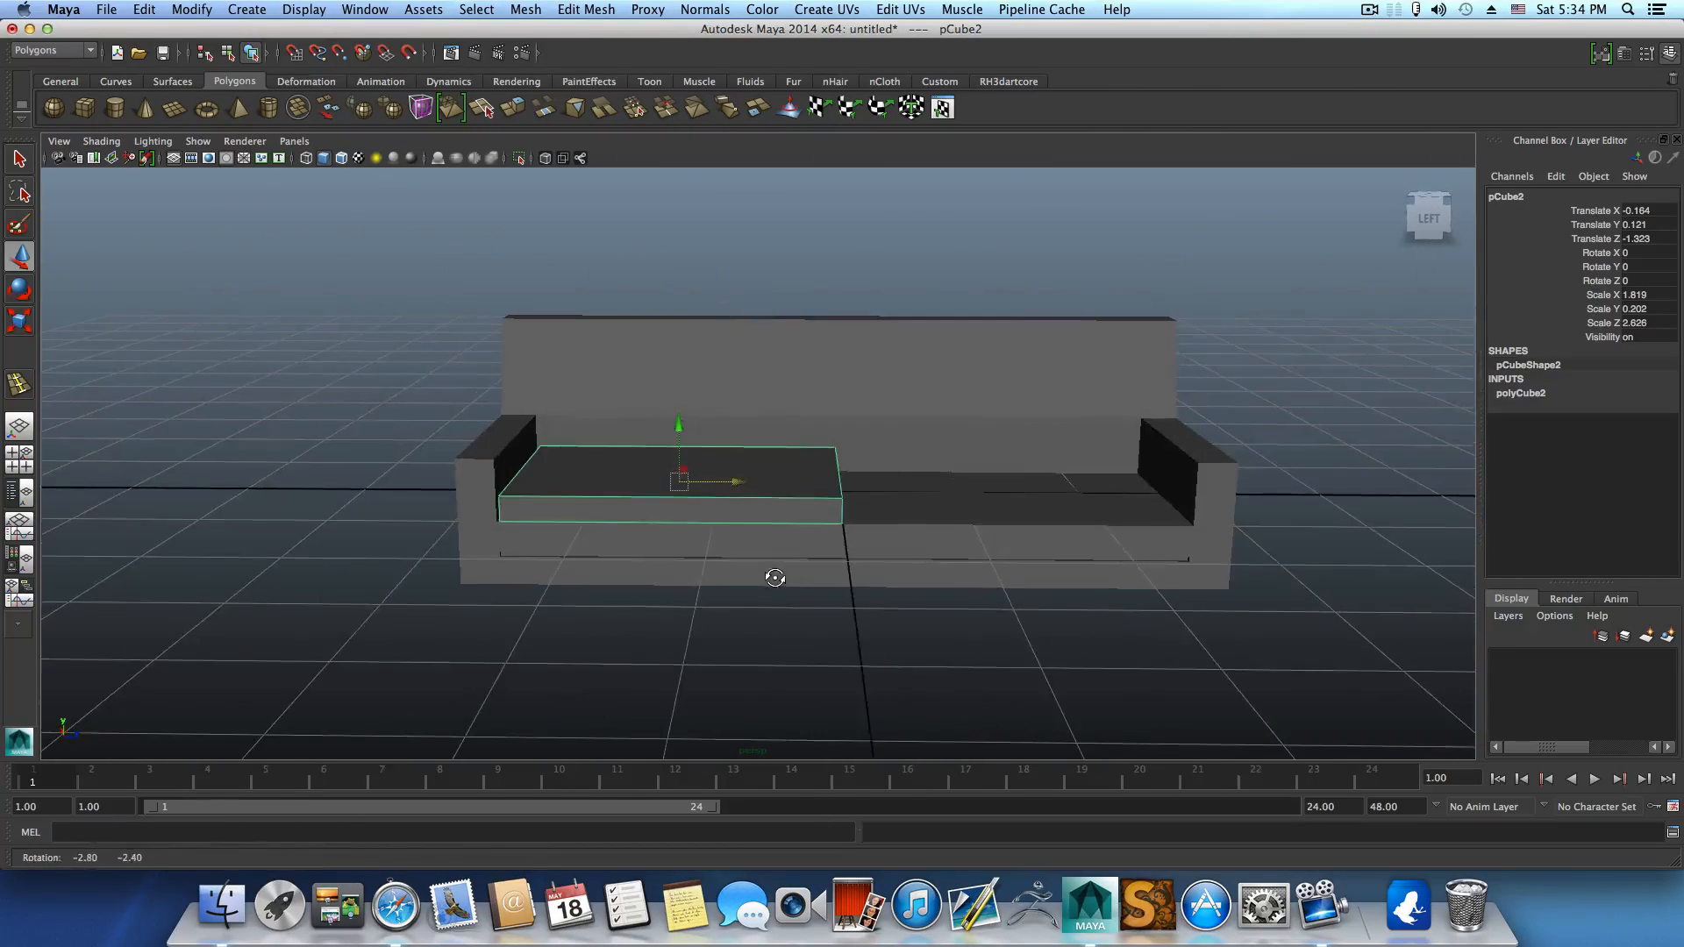
{"action": "right_click_drag", "start_coordinate": [748, 583], "coordinate": [801, 605], "text": "alt"}
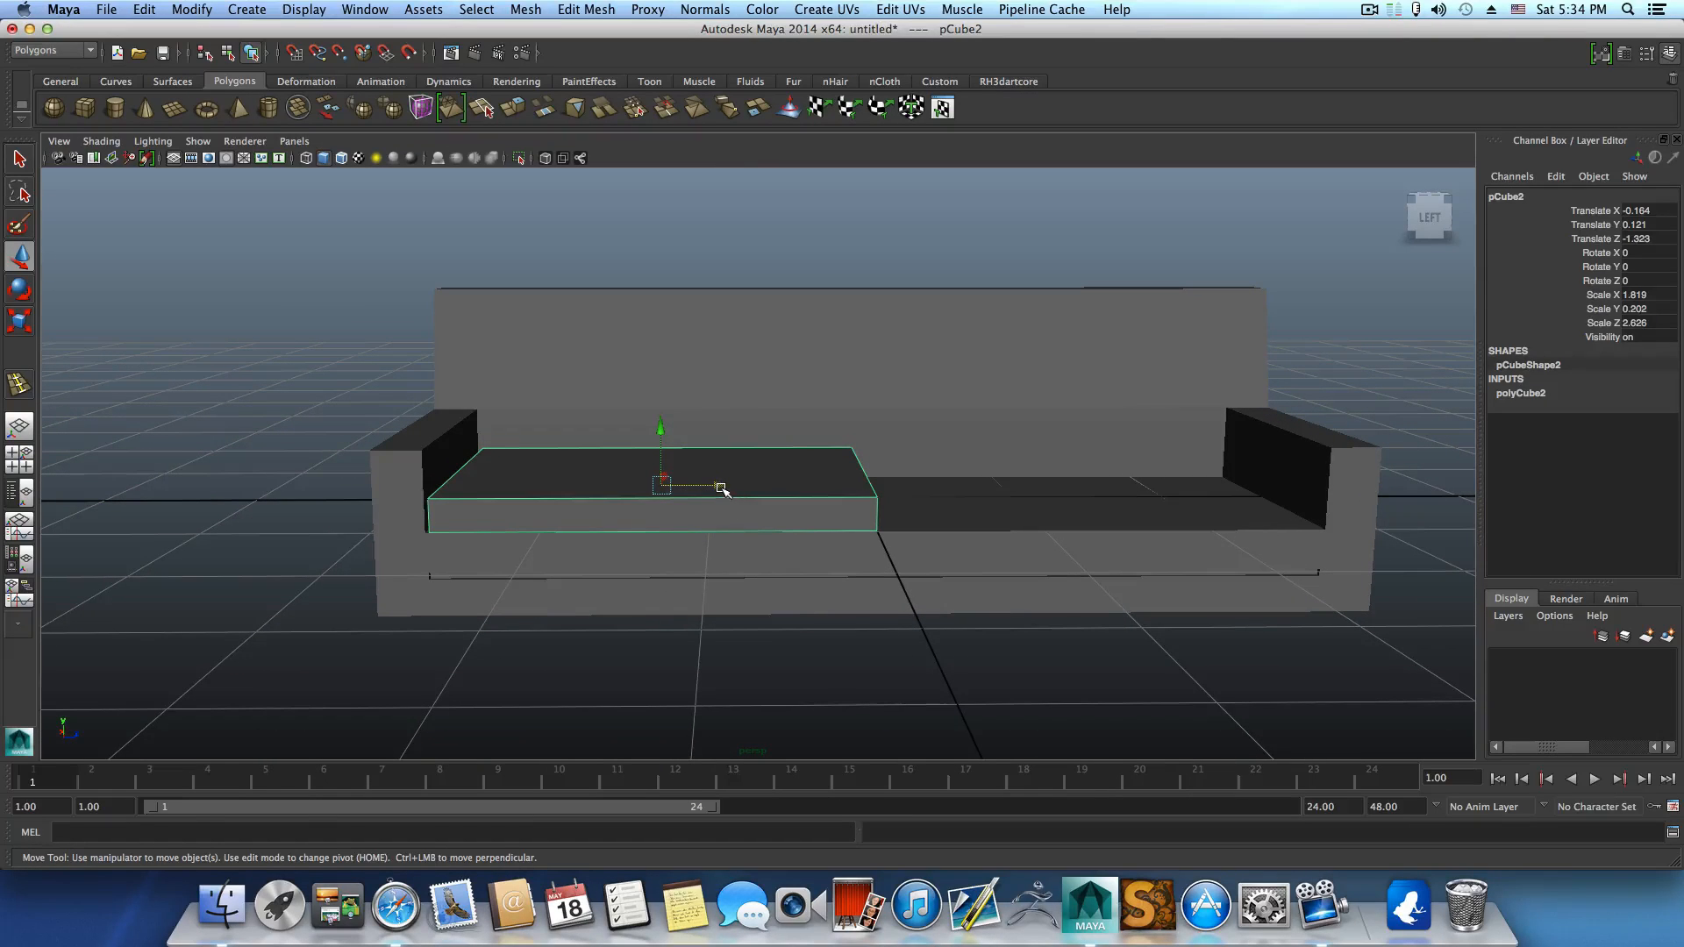
{"action": "left_click_drag", "start_coordinate": [720, 488], "coordinate": [720, 487]}
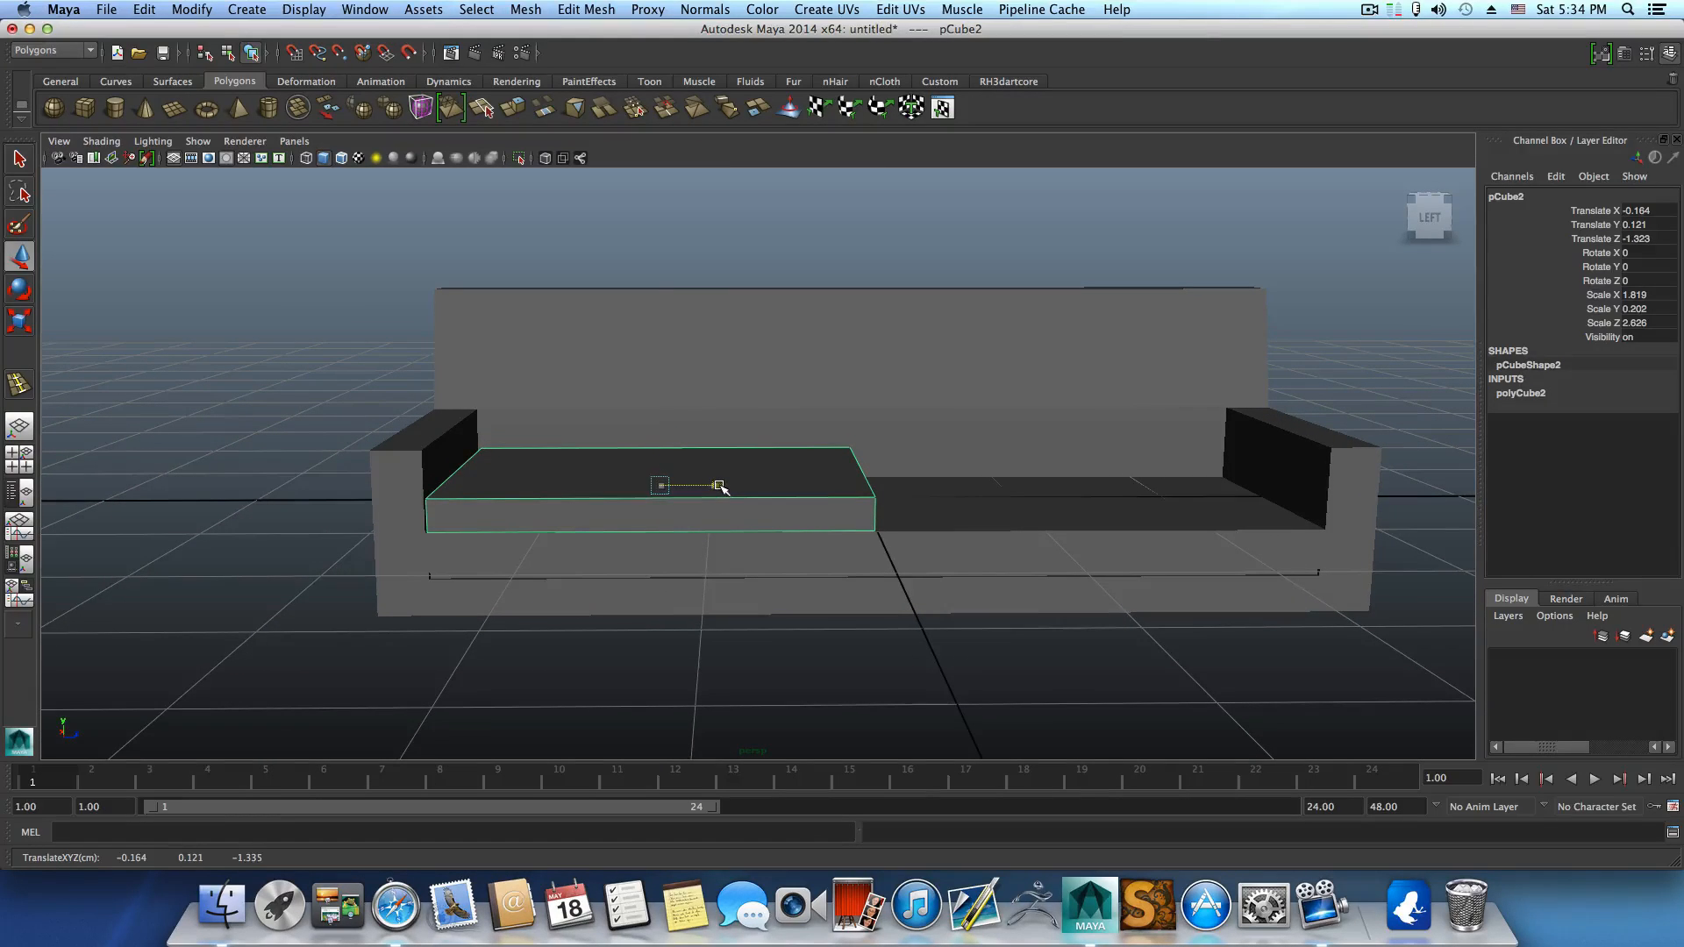
{"action": "left_click_drag", "start_coordinate": [959, 535], "coordinate": [929, 545], "text": "alt"}
{"action": "mouse_move", "coordinate": [786, 500]}
{"action": "left_mouse_down", "text": "alt"}
{"action": "mouse_move", "coordinate": [749, 523]}
{"action": "mouse_move", "coordinate": [792, 547]}
{"action": "mouse_move", "coordinate": [780, 504]}
{"action": "left_mouse_up", "text": "alt"}
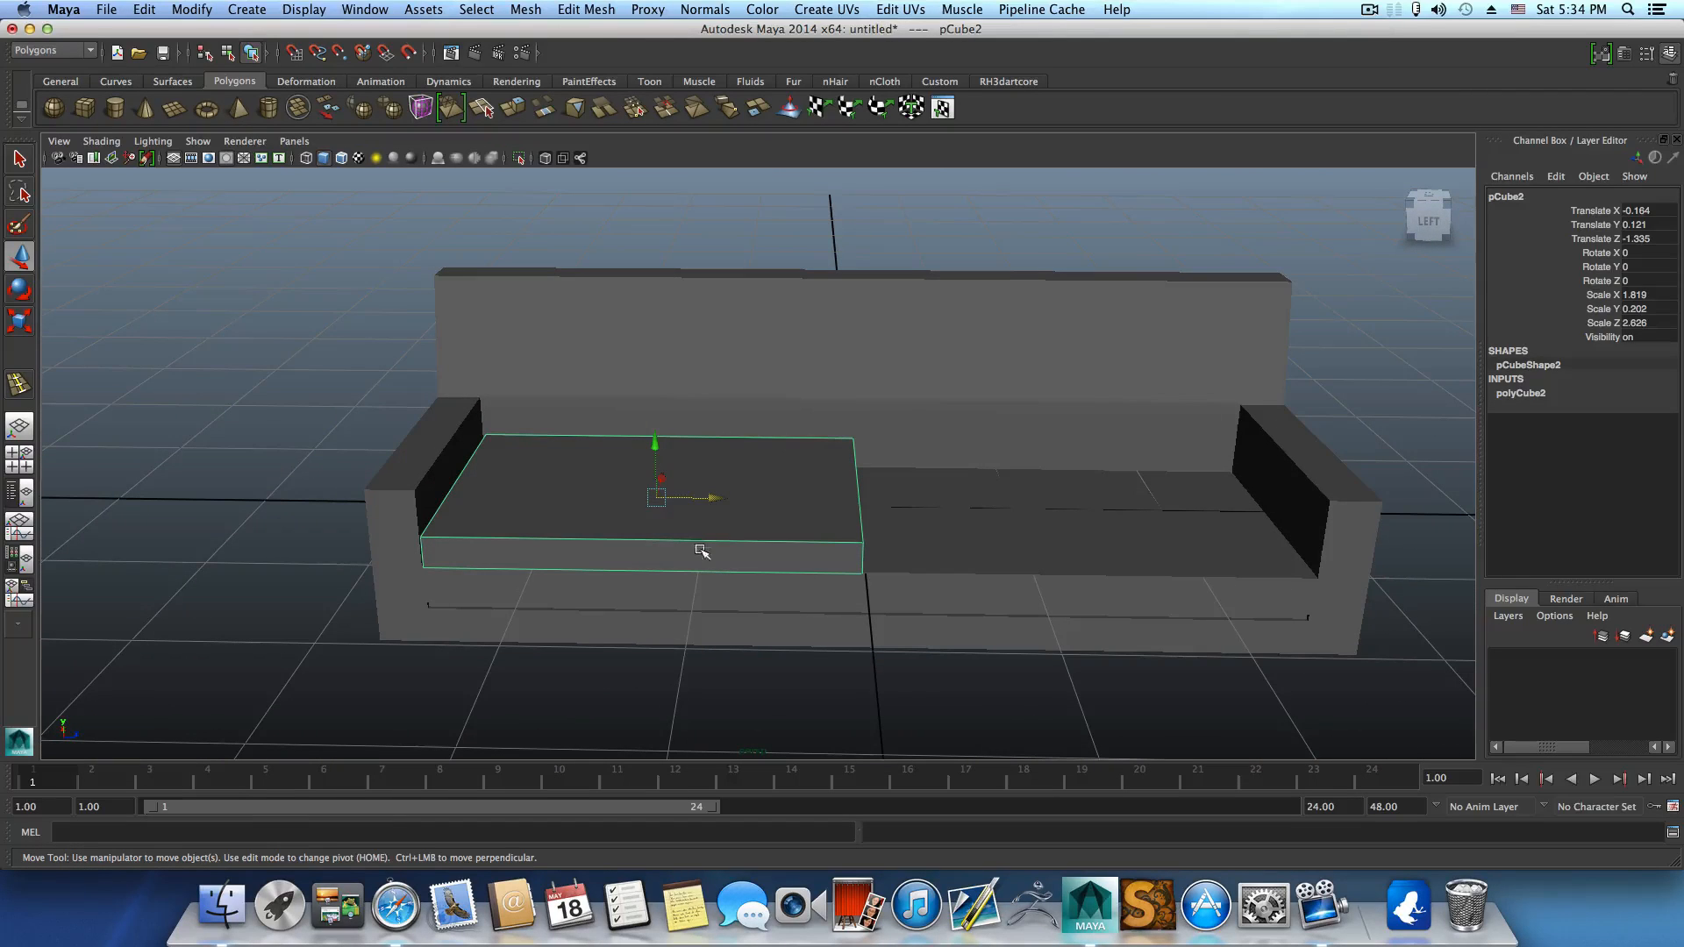
{"action": "left_click_drag", "start_coordinate": [700, 550], "coordinate": [700, 513], "text": "alt"}
{"action": "middle_click_drag", "start_coordinate": [703, 528], "coordinate": [703, 546], "text": "alt"}
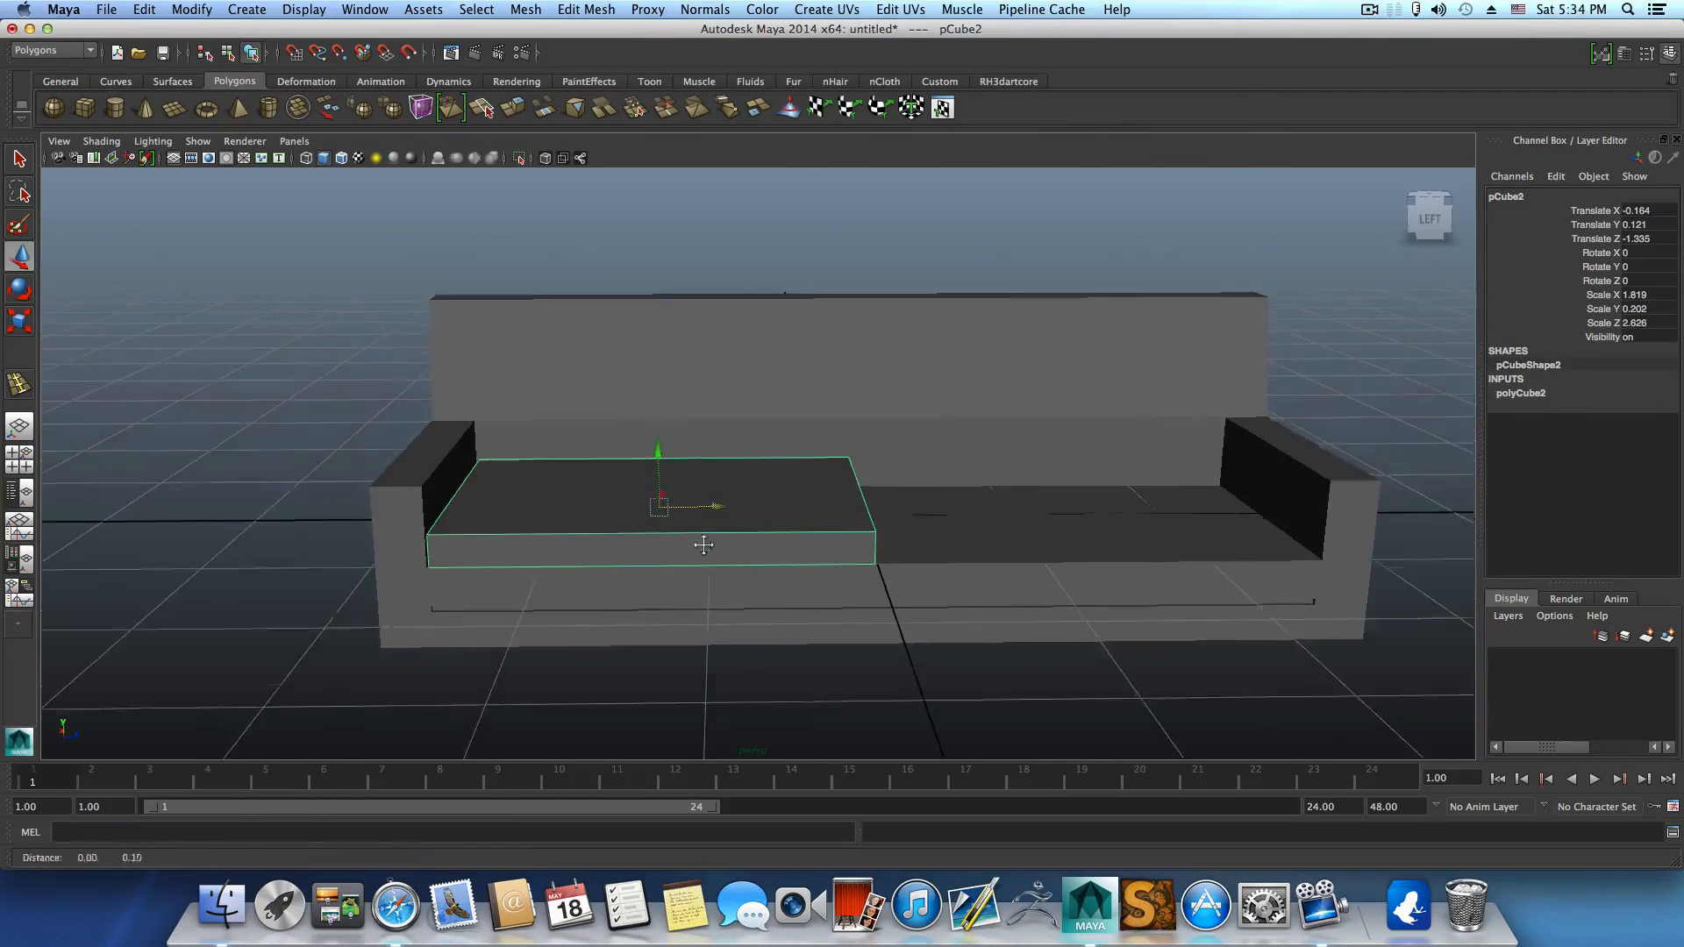
{"action": "left_click_drag", "start_coordinate": [704, 545], "coordinate": [789, 564], "text": "alt"}
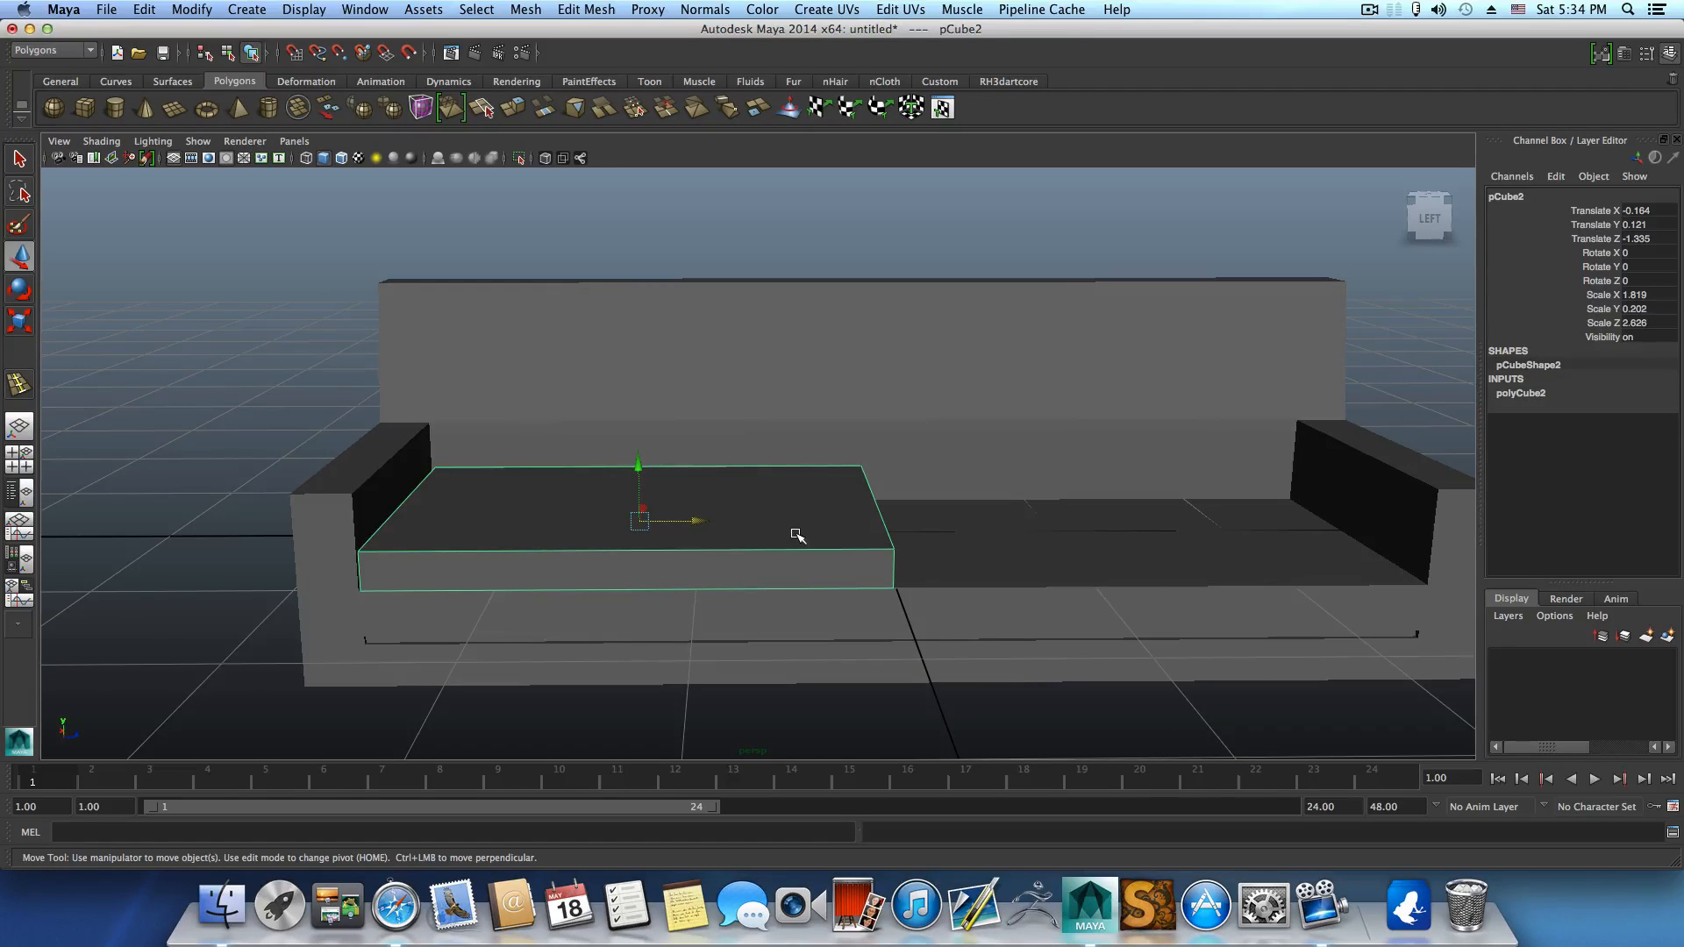
Insert four edge loops on the cushion, one close to each of its two ends, its back edge and its front edge.
{"action": "right_click", "coordinate": [798, 535]}
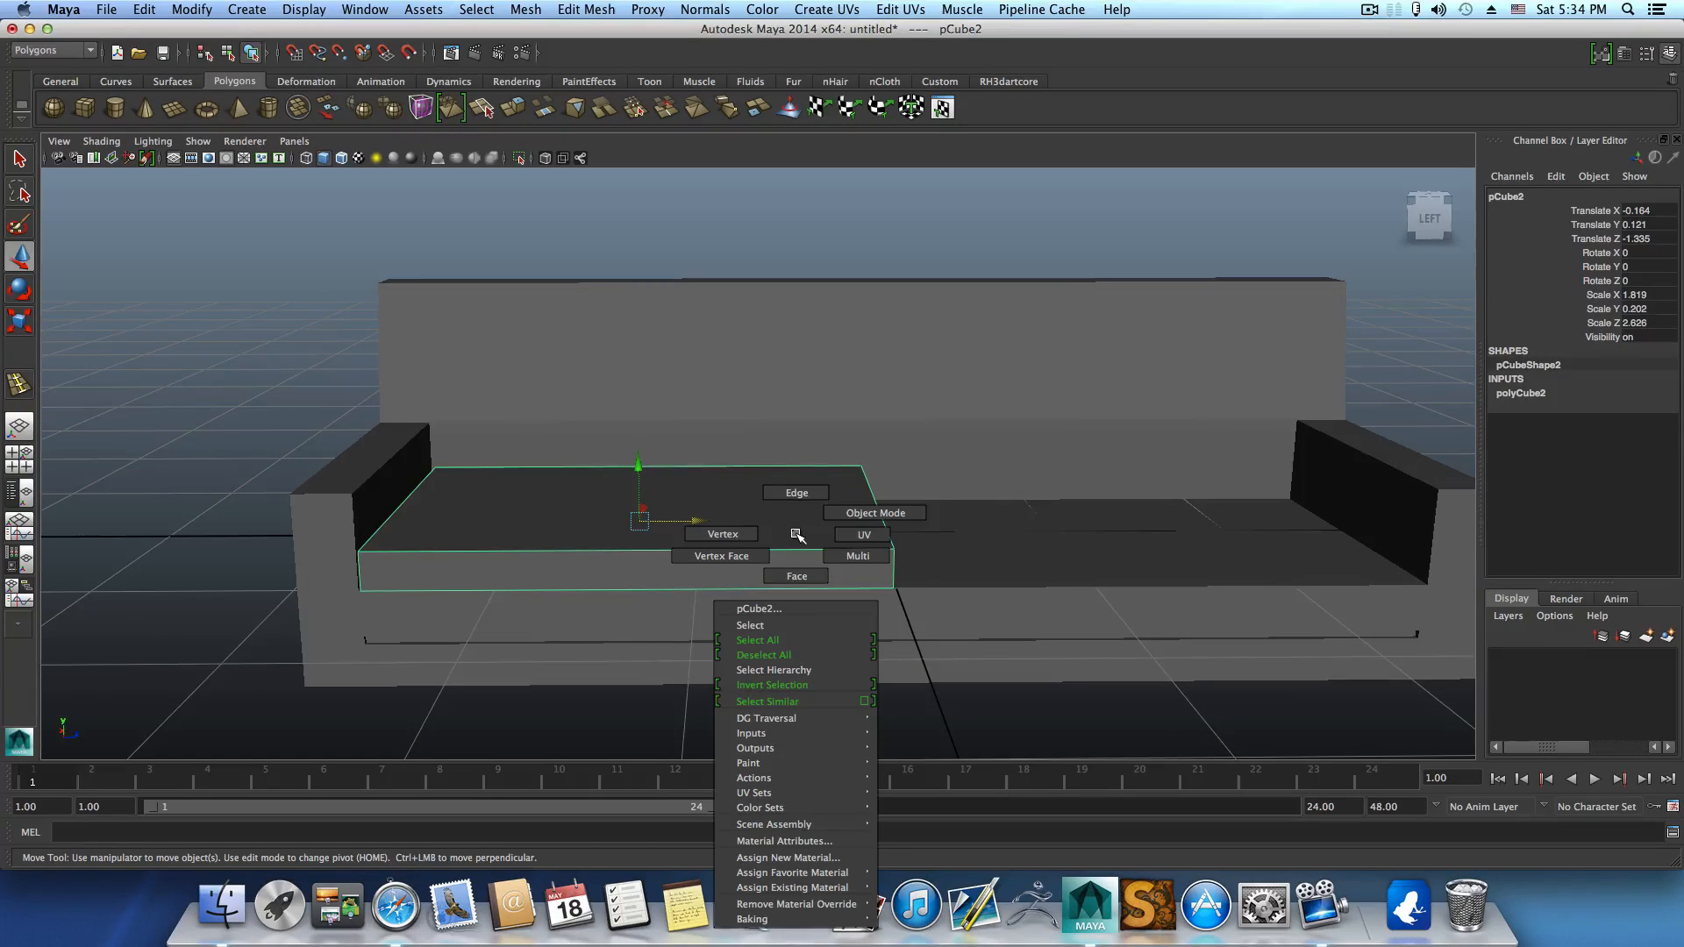
{"action": "right_click_drag", "start_coordinate": [798, 535], "coordinate": [732, 556], "text": "shift"}
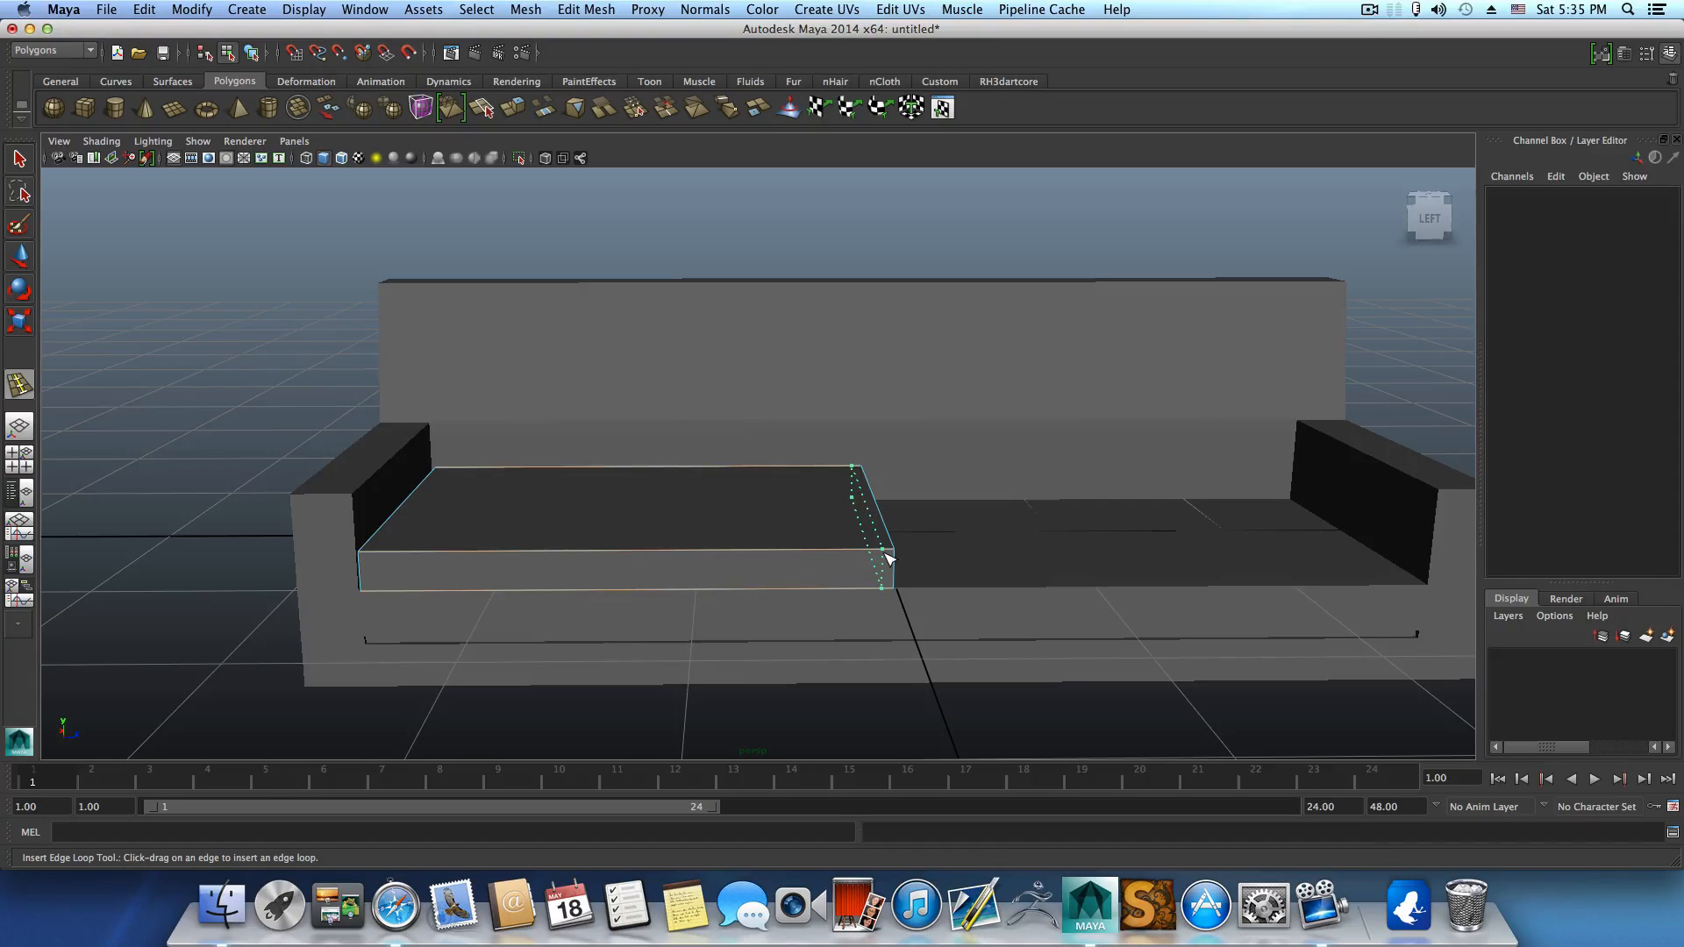
{"action": "left_click_drag", "start_coordinate": [888, 558], "coordinate": [886, 558]}
{"action": "left_click_drag", "start_coordinate": [383, 556], "coordinate": [377, 558]}
{"action": "left_click_drag", "start_coordinate": [643, 561], "coordinate": [474, 581], "text": "alt"}
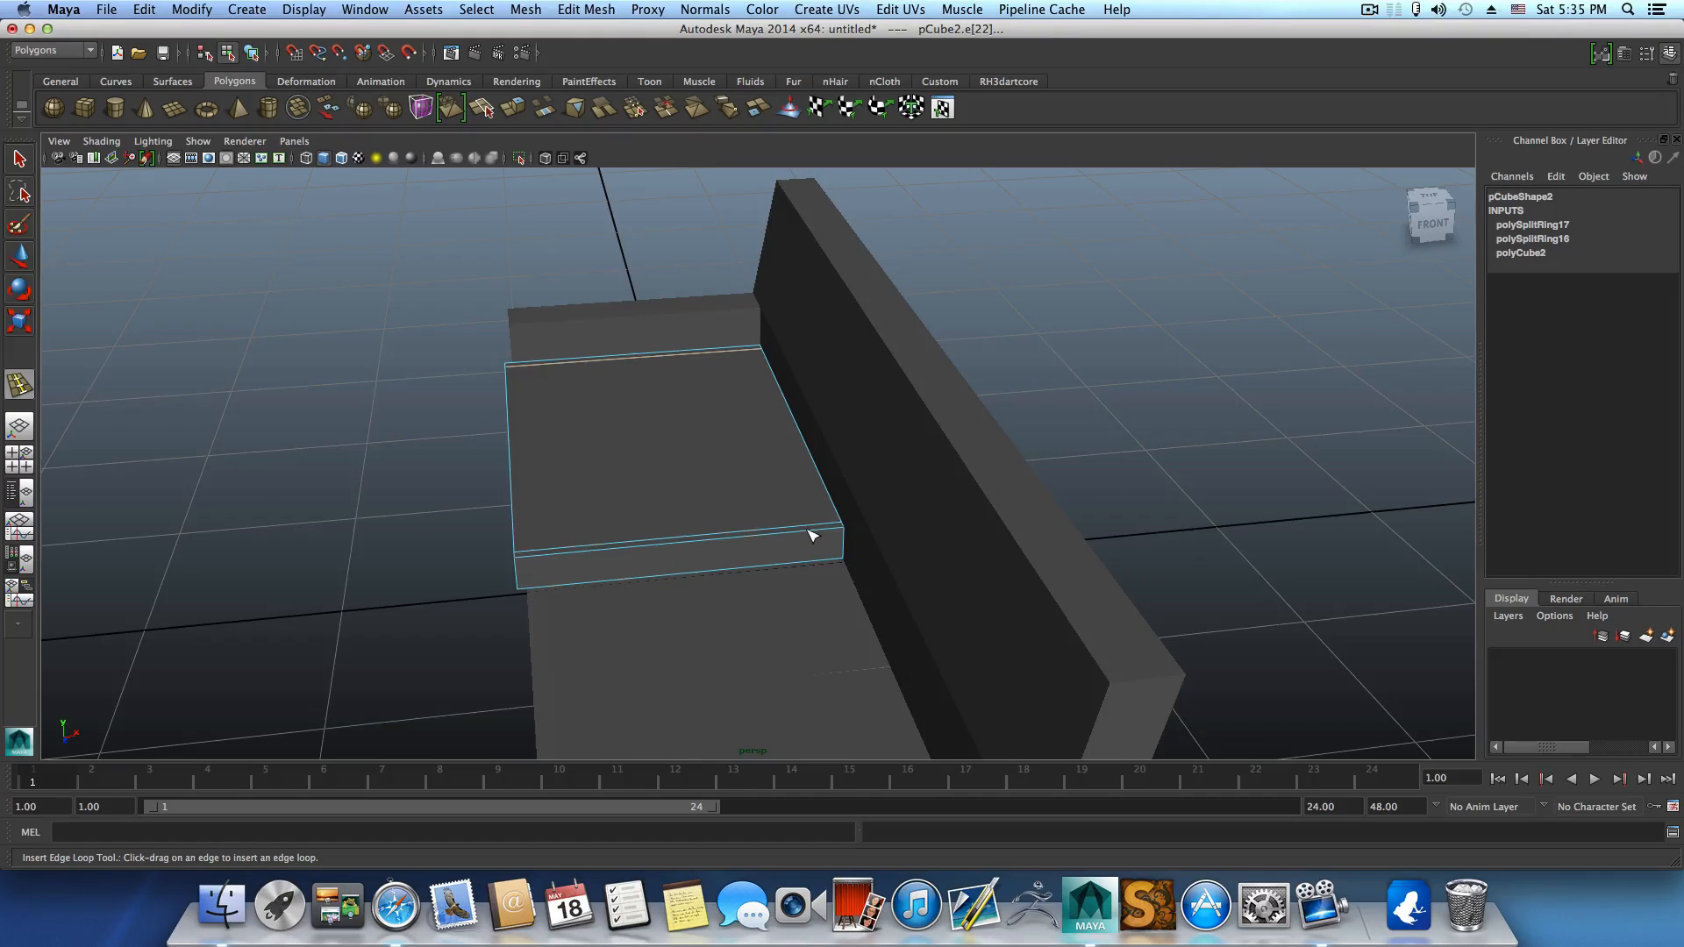
{"action": "left_click_drag", "start_coordinate": [833, 533], "coordinate": [832, 532]}
{"action": "left_click_drag", "start_coordinate": [543, 556], "coordinate": [731, 580]}
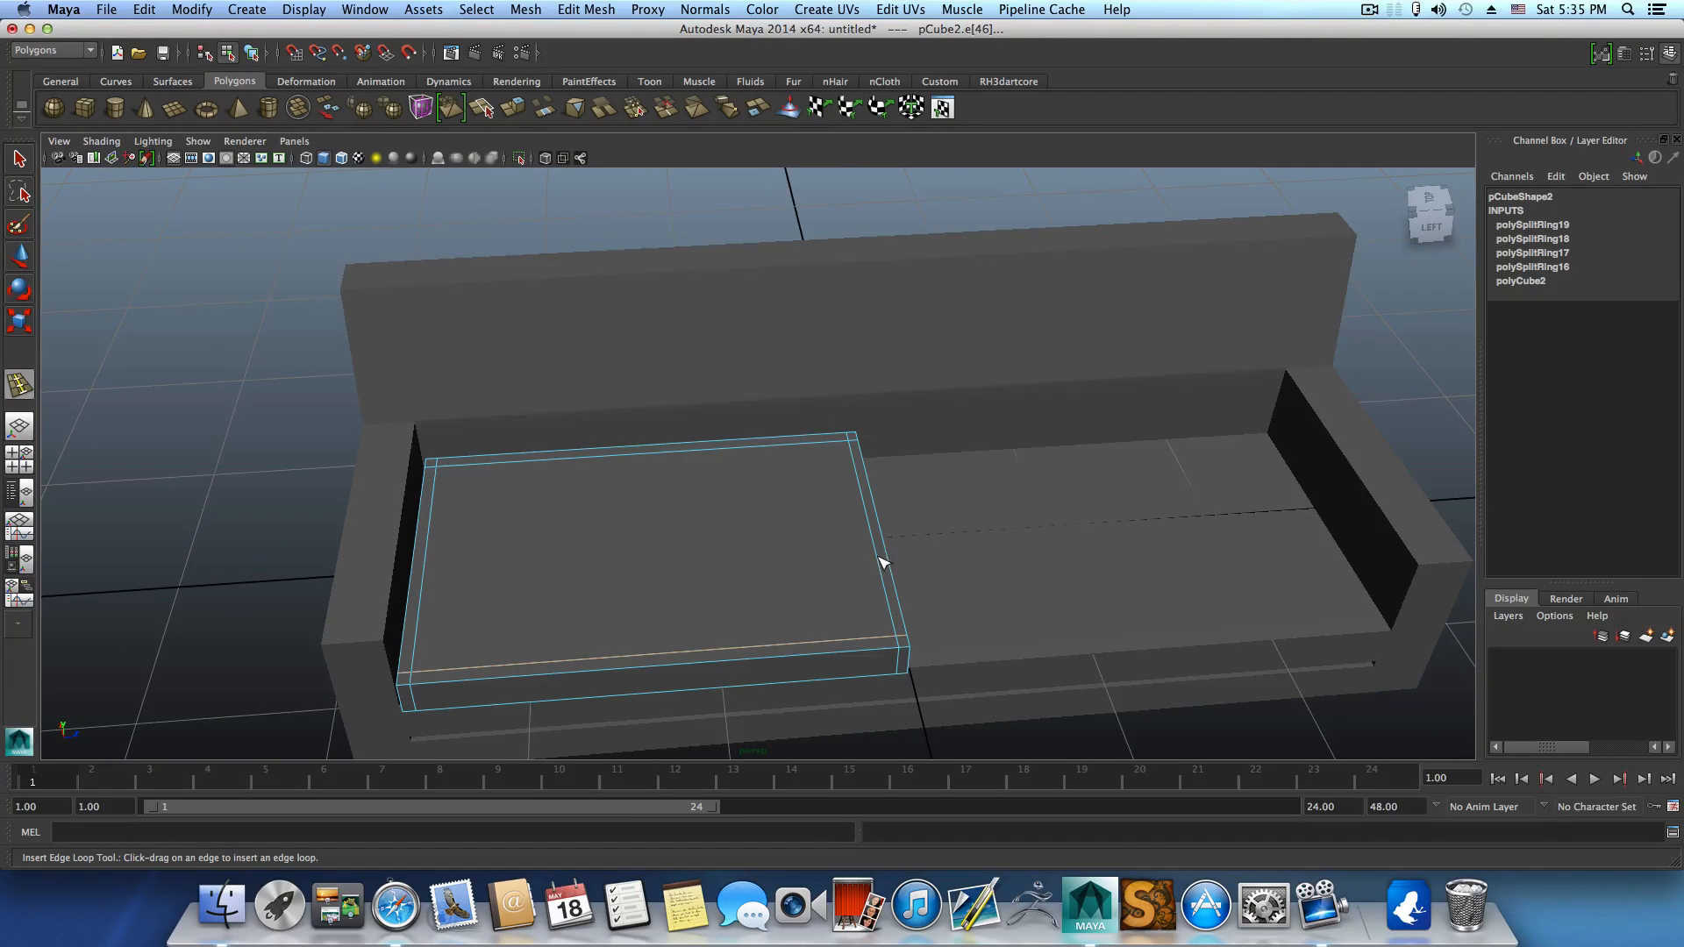
Display the seat cushion in smooth mesh preview, check it from several angles, and return to object selection.
{"action": "left_click_drag", "start_coordinate": [591, 574], "coordinate": [526, 506], "text": "alt"}
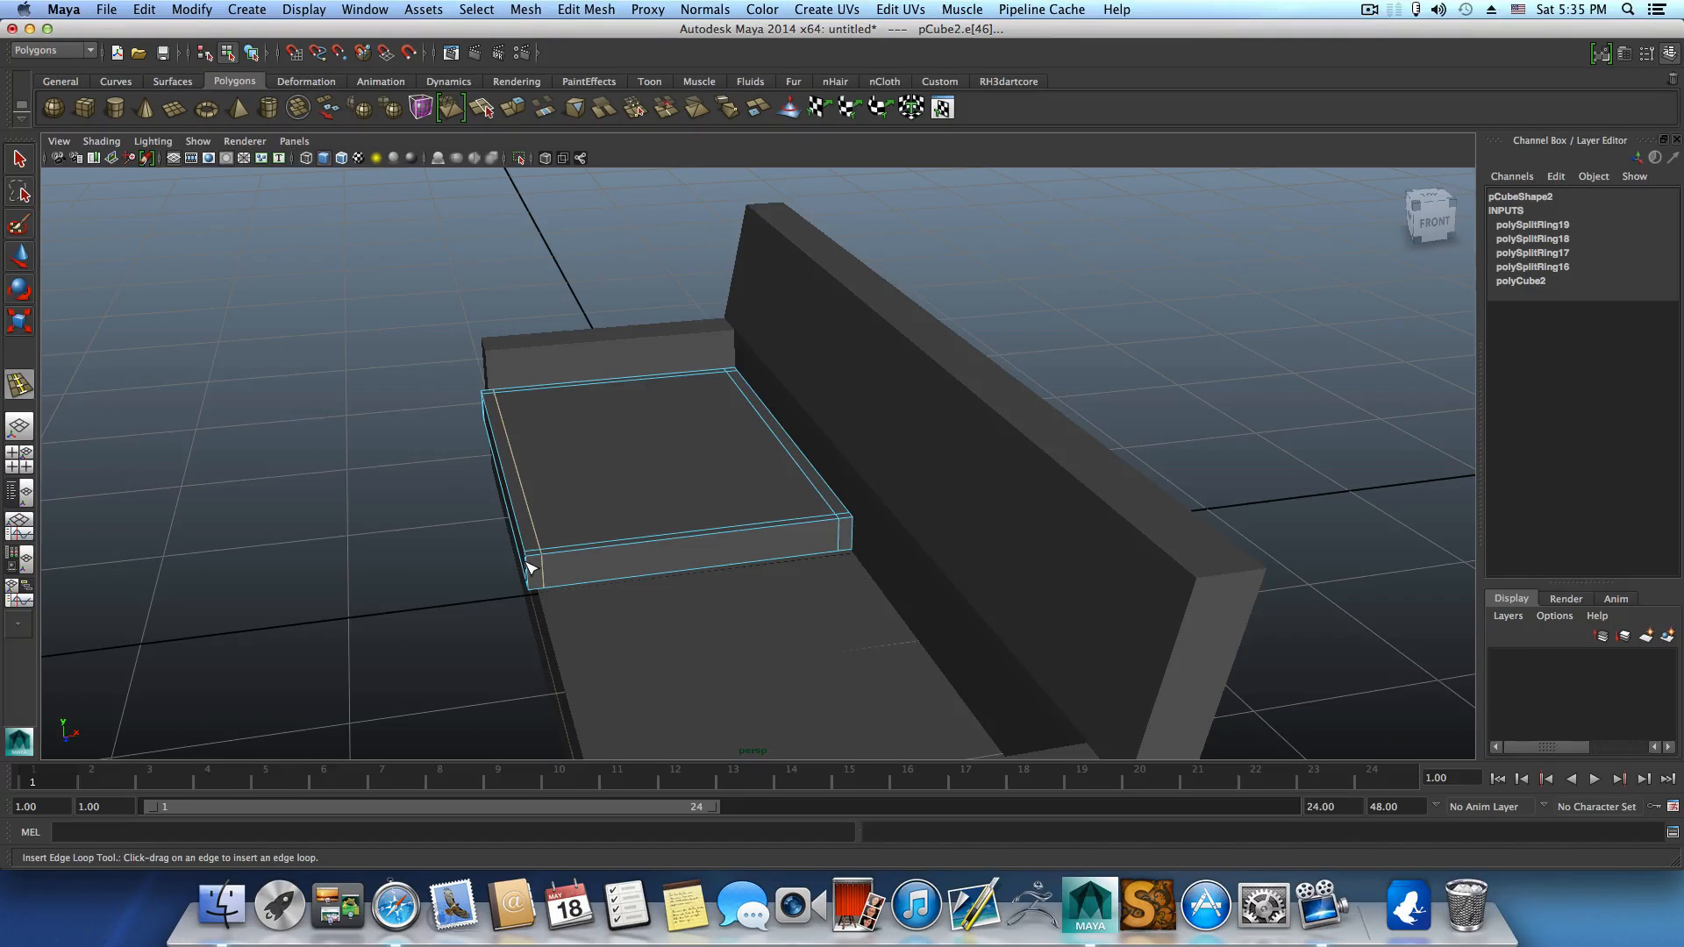
{"action": "left_click_drag", "start_coordinate": [531, 568], "coordinate": [355, 497], "text": "alt"}
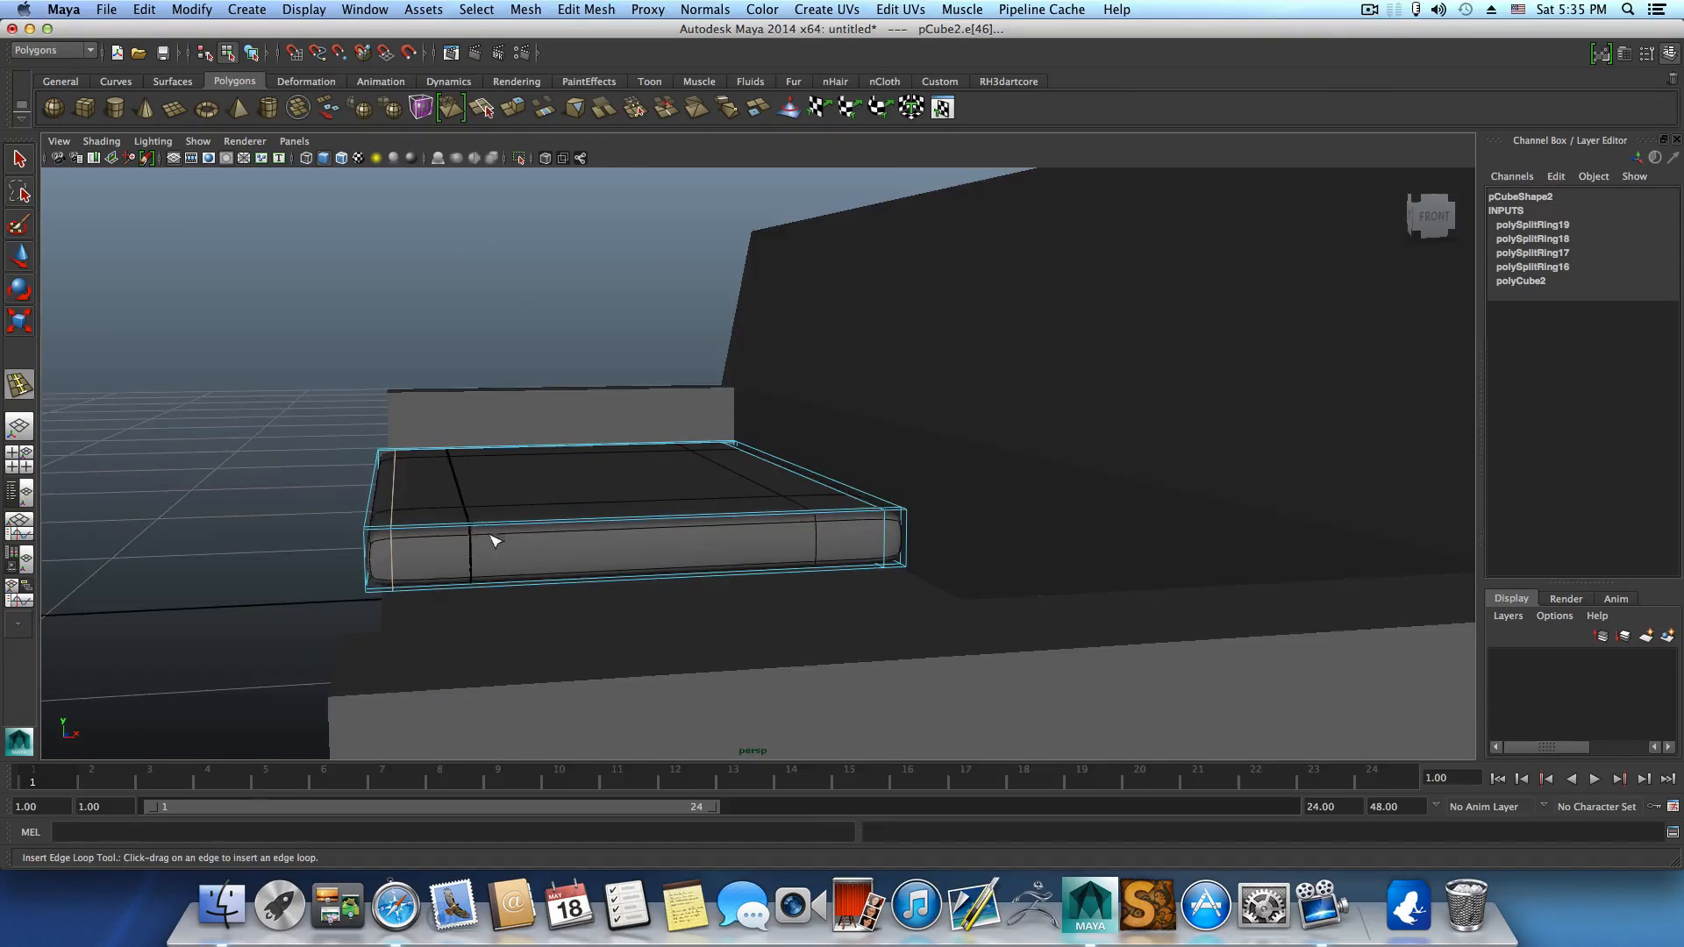
{"action": "left_click_drag", "start_coordinate": [496, 542], "coordinate": [796, 562], "text": "alt"}
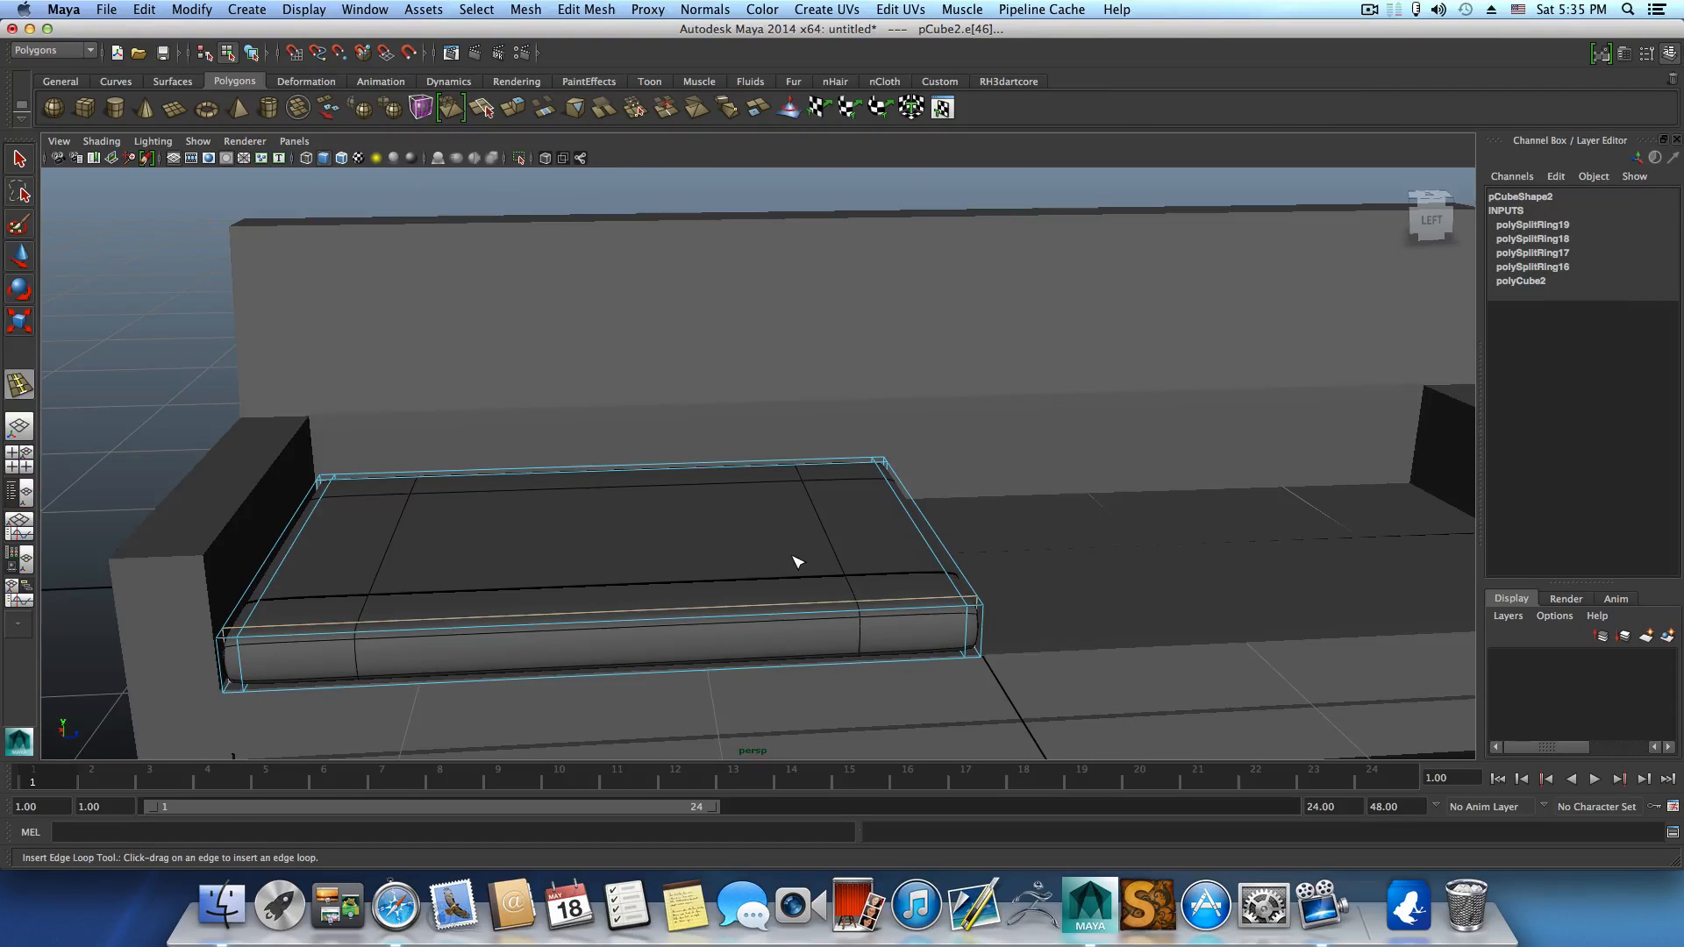
{"action": "left_click", "coordinate": [20, 158]}
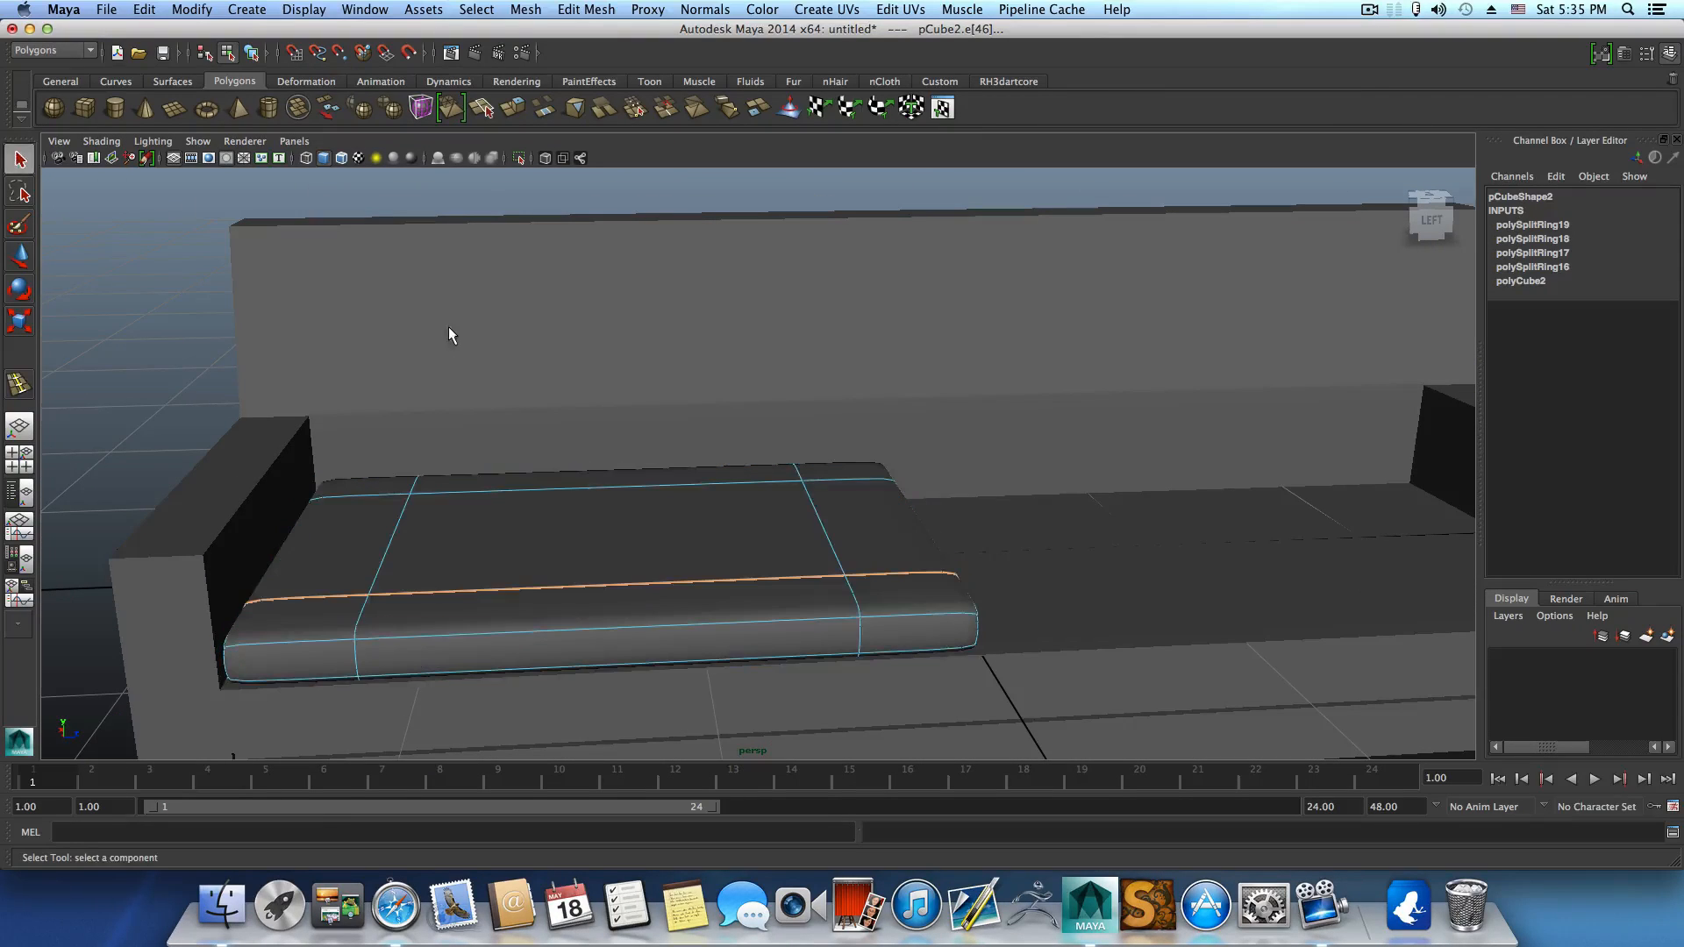
{"action": "key", "text": "F8"}
Duplicate the seat cushion and slide the copy beside the original to about Translate Z 1.339.
{"action": "scroll", "coordinate": [753, 492], "scroll_direction": "down", "scroll_amount": 5}
{"action": "left_click_drag", "start_coordinate": [752, 492], "coordinate": [699, 526], "text": "alt"}
{"action": "left_click", "coordinate": [21, 255]}
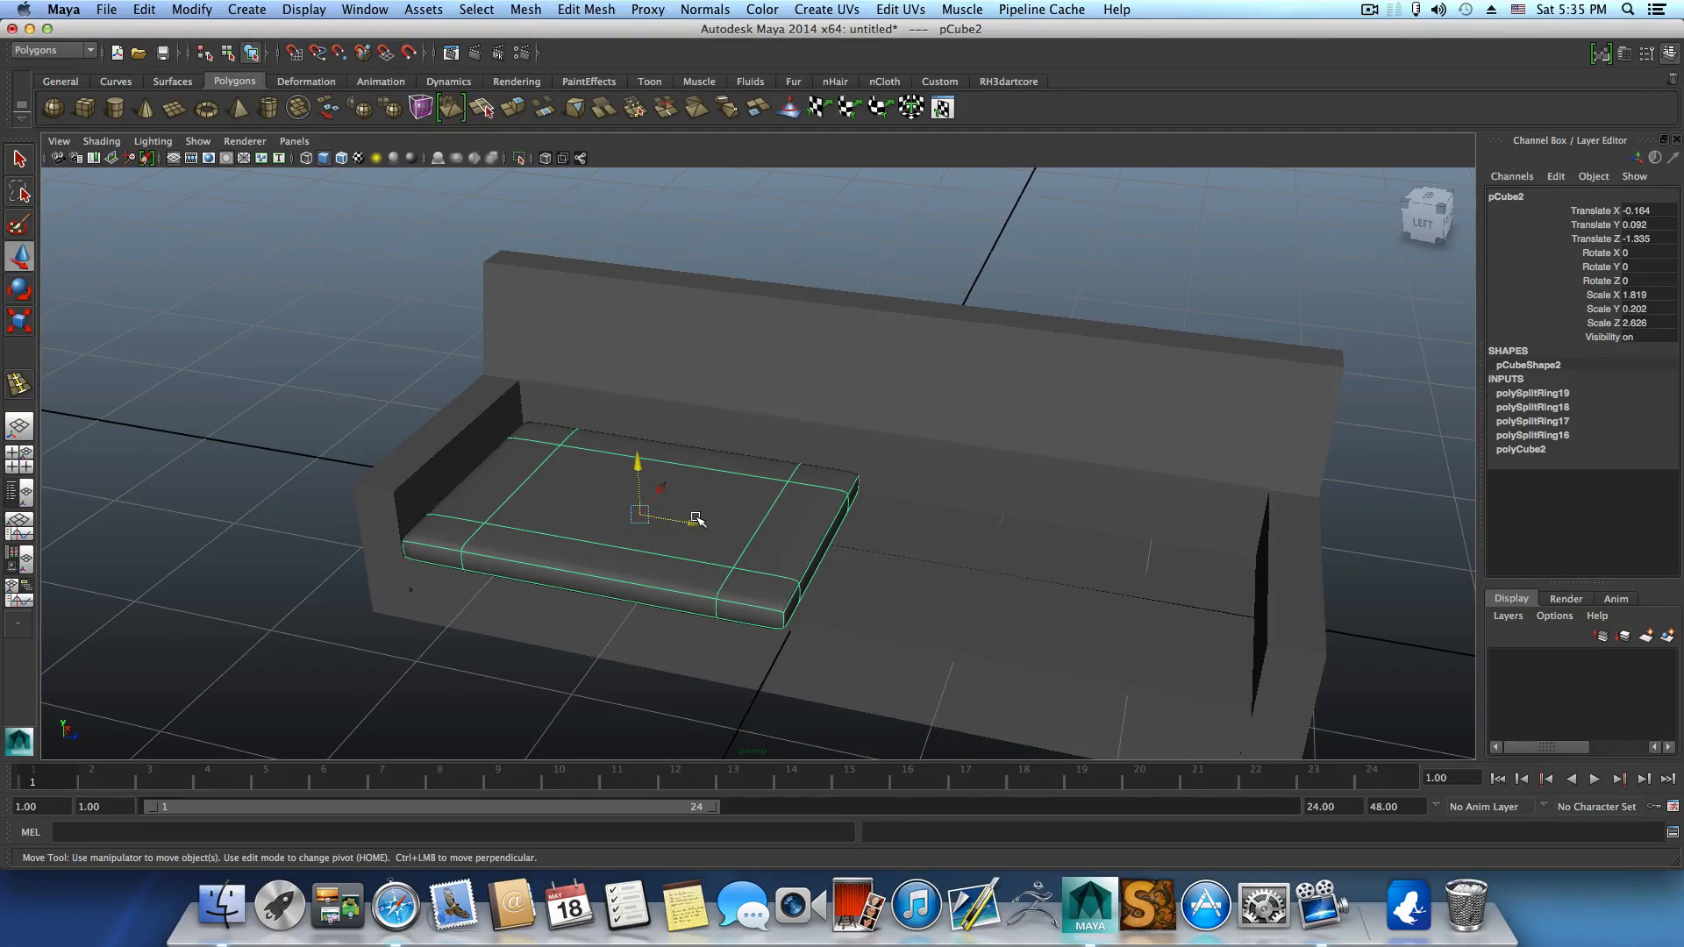
{"action": "key", "text": "ctrl+d"}
{"action": "left_click_drag", "start_coordinate": [695, 519], "coordinate": [1102, 590]}
{"action": "left_click_drag", "start_coordinate": [1060, 536], "coordinate": [1038, 534], "text": "alt"}
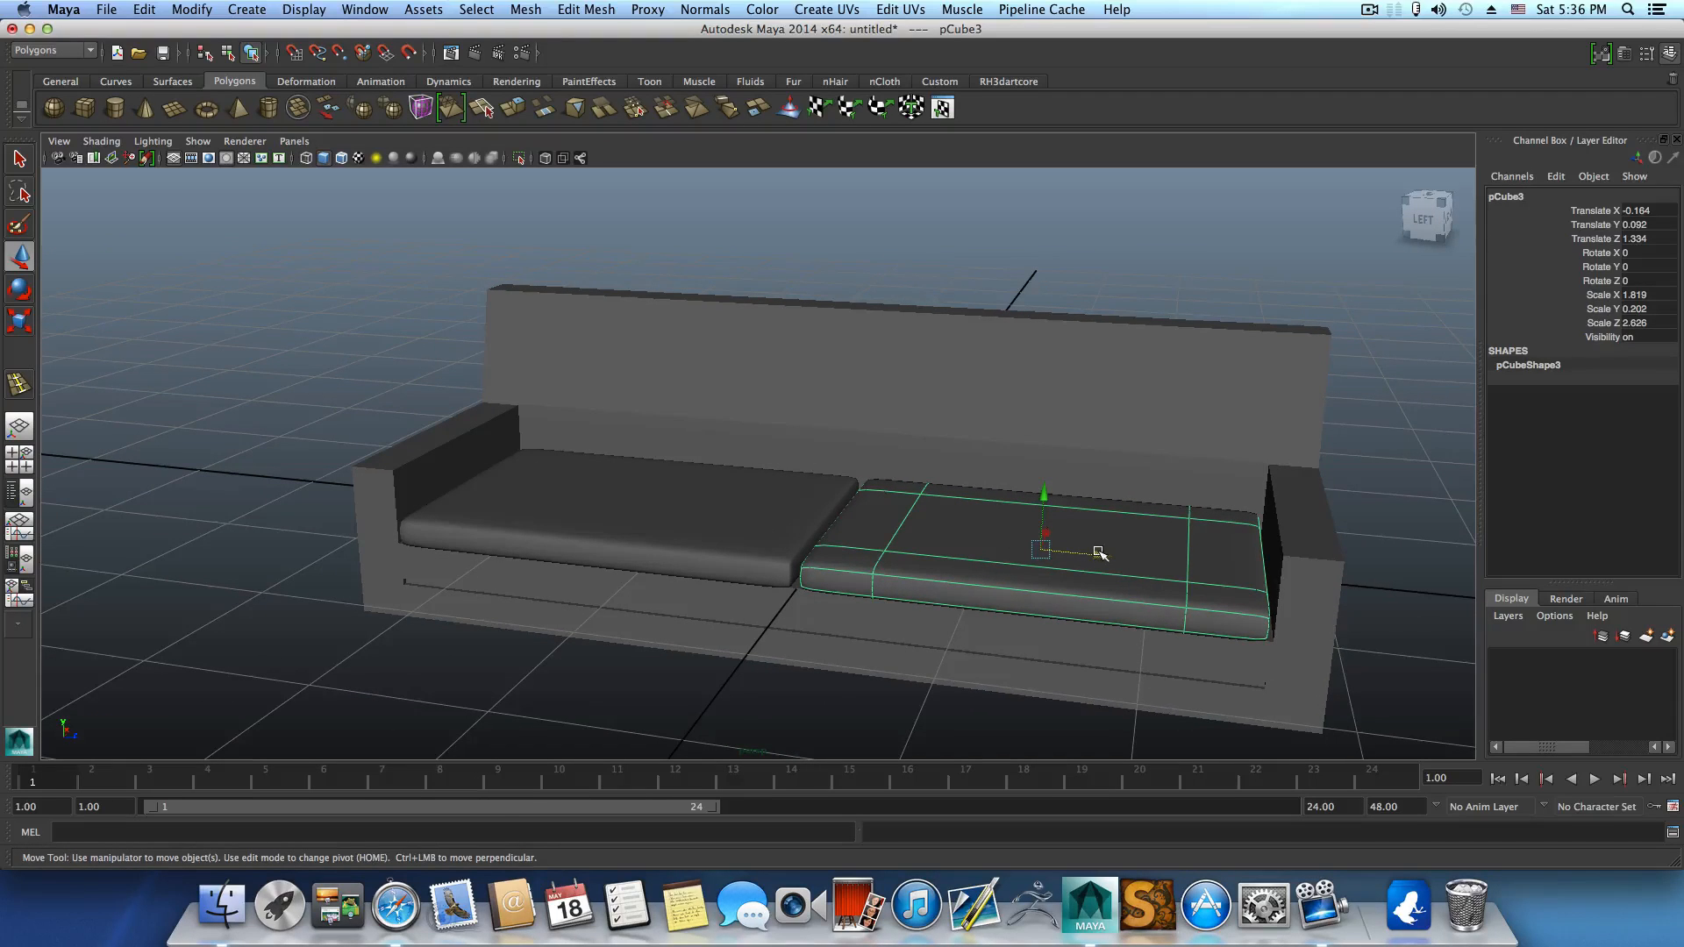
{"action": "mouse_move", "coordinate": [926, 534]}
{"action": "left_mouse_down", "text": "alt"}
{"action": "mouse_move", "coordinate": [977, 530]}
{"action": "mouse_move", "coordinate": [921, 523]}
{"action": "left_mouse_up", "text": "alt"}
{"action": "left_click_drag", "start_coordinate": [1094, 545], "coordinate": [955, 523]}
Select both seat cushions and lengthen them to about 2.67 in Scale Z.
{"action": "left_click", "coordinate": [761, 548]}
{"action": "left_click", "coordinate": [721, 522]}
{"action": "left_click", "coordinate": [955, 523]}
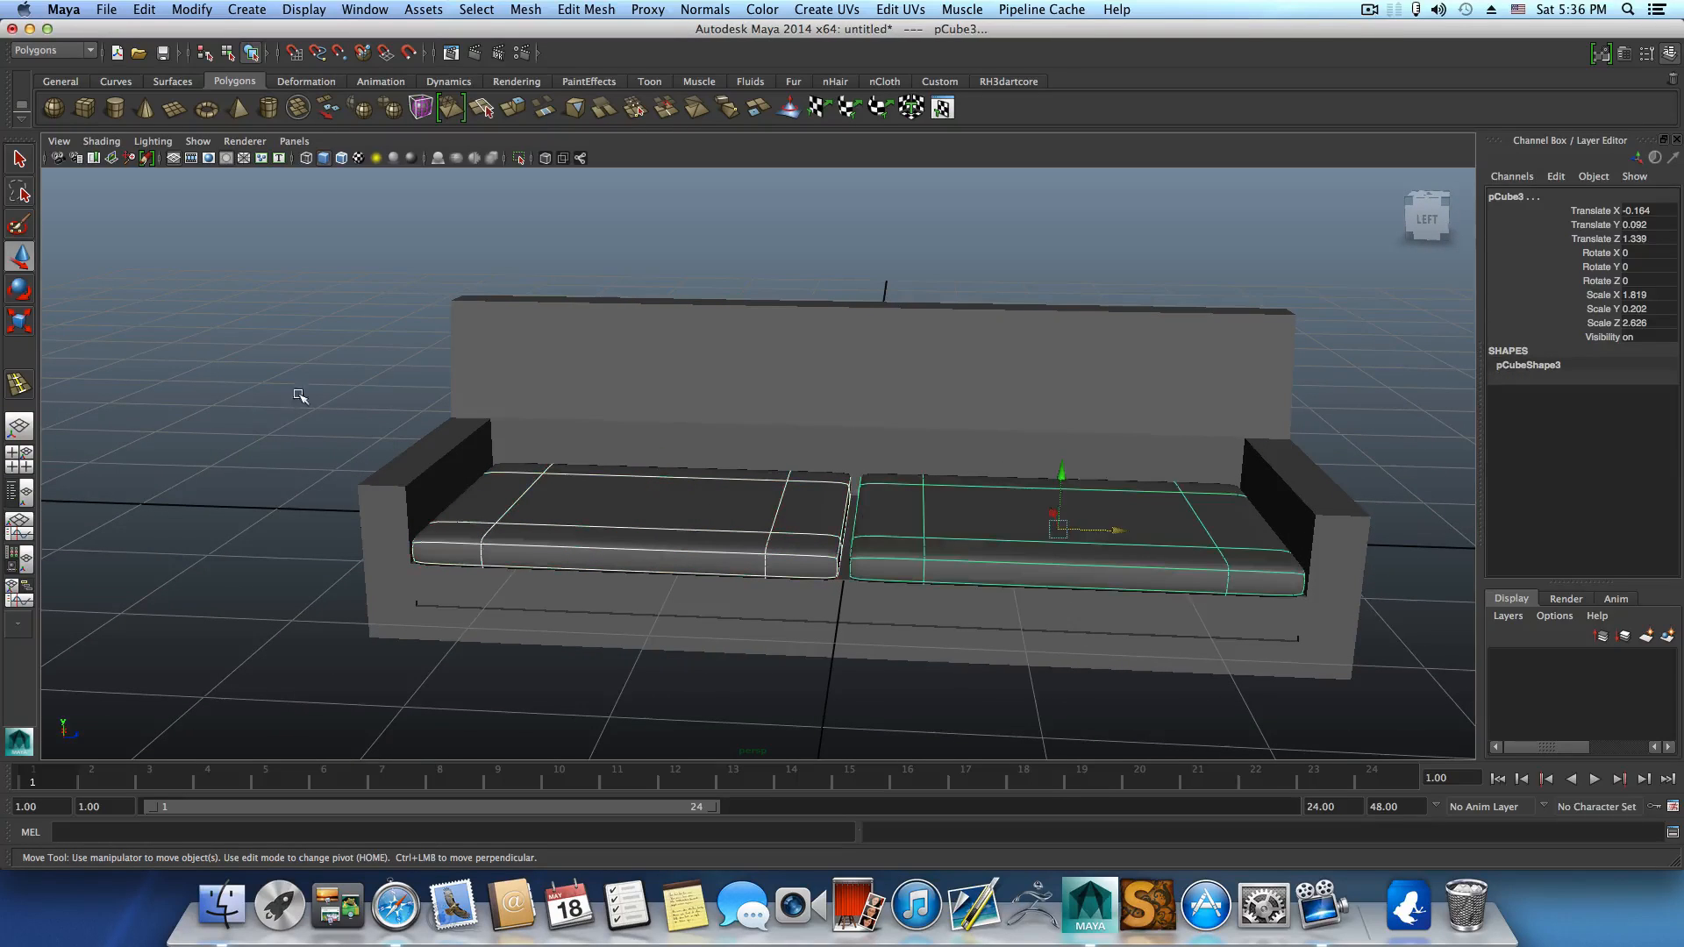
{"action": "left_click", "coordinate": [16, 327]}
{"action": "mouse_move", "coordinate": [1146, 538]}
{"action": "left_mouse_down"}
{"action": "mouse_move", "coordinate": [1202, 538]}
{"action": "mouse_move", "coordinate": [1143, 537]}
{"action": "left_mouse_up"}
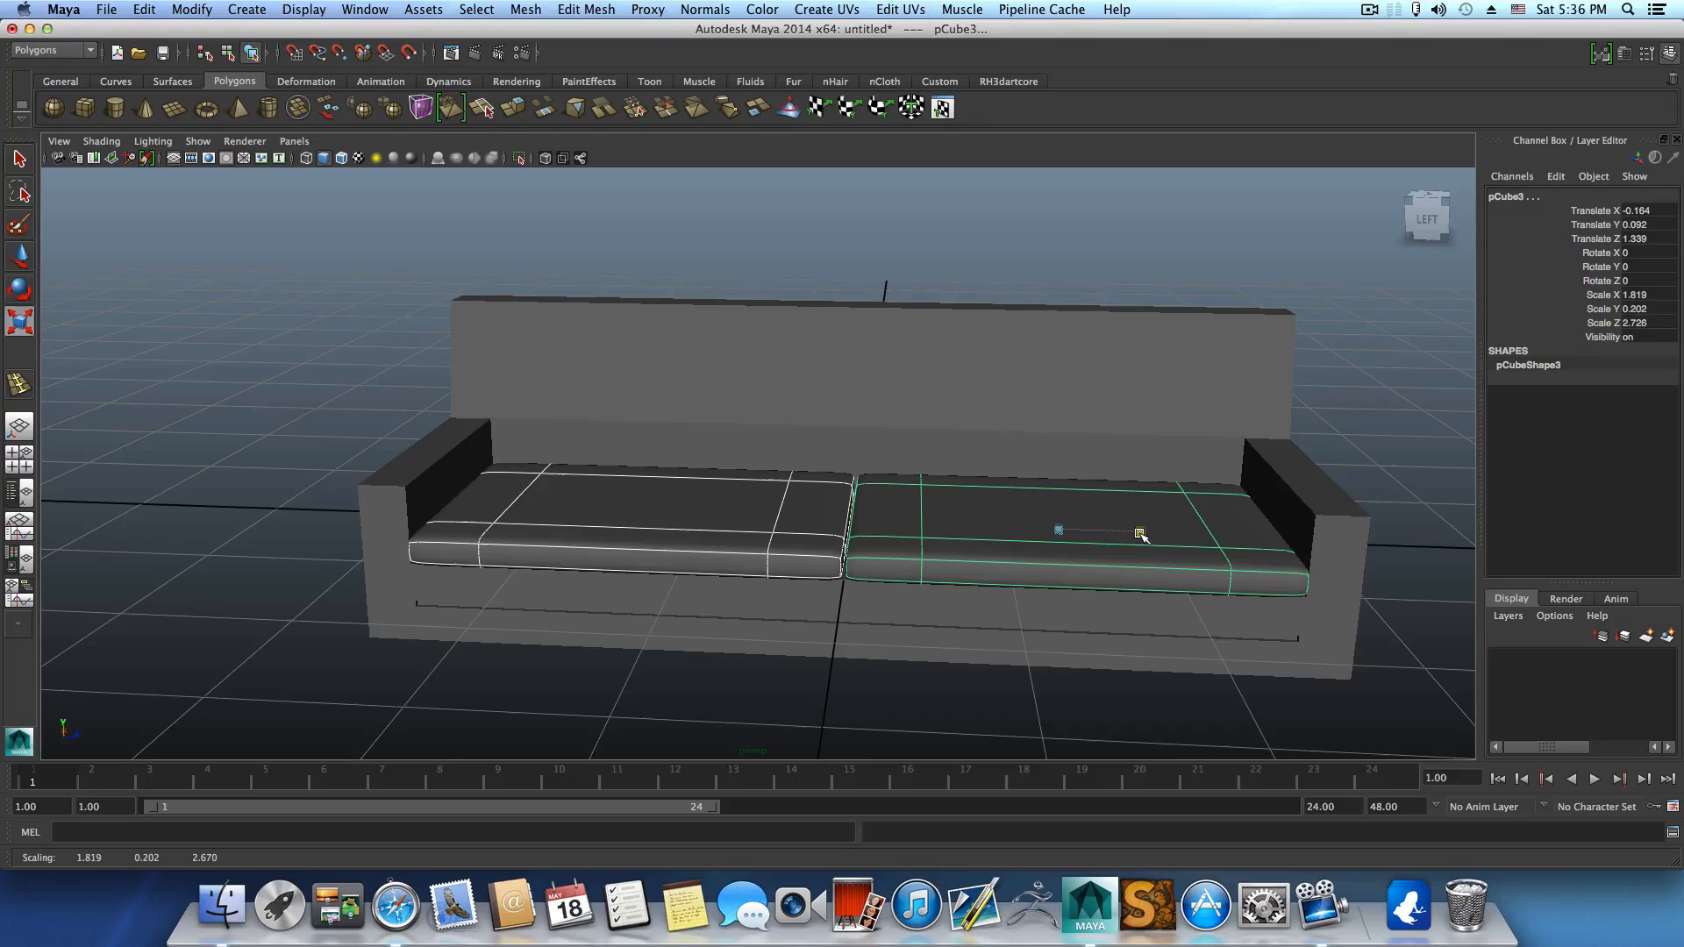
{"action": "middle_click_drag", "start_coordinate": [1029, 540], "coordinate": [975, 549], "text": "alt"}
Select the duplicated seat cushion alone and nudge it to about Translate Z 1.323.
{"action": "left_click", "coordinate": [915, 548]}
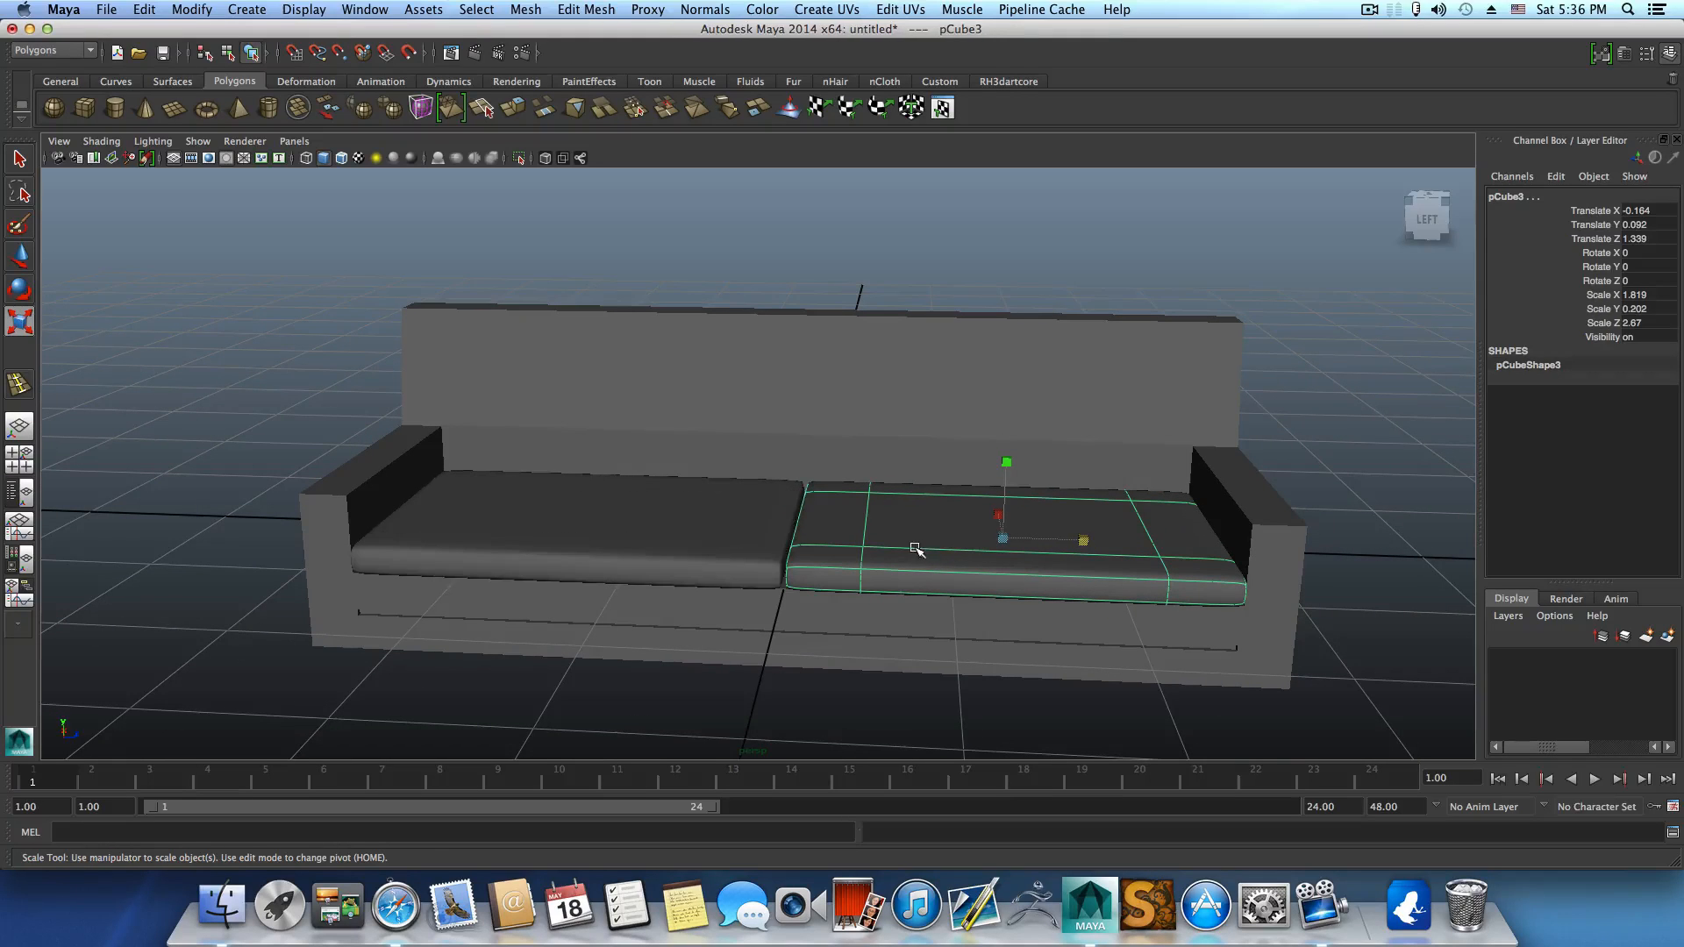
{"action": "key", "text": "w"}
{"action": "left_click_drag", "start_coordinate": [1072, 541], "coordinate": [1070, 541]}
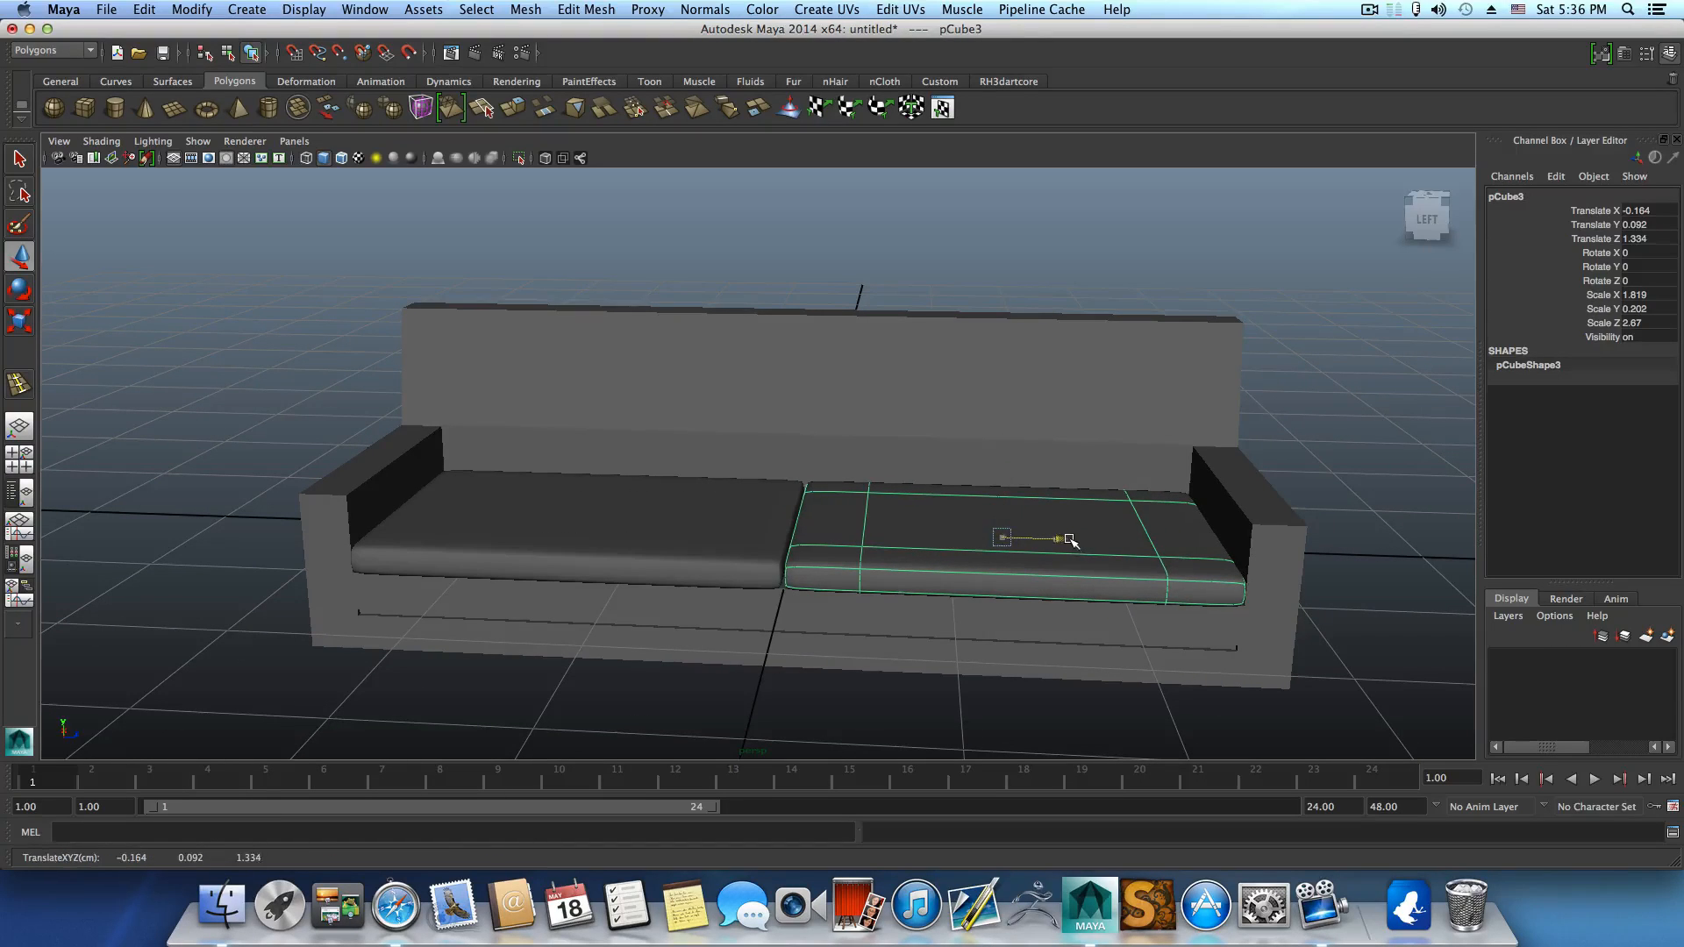
{"action": "left_click_drag", "start_coordinate": [857, 556], "coordinate": [752, 553], "text": "alt"}
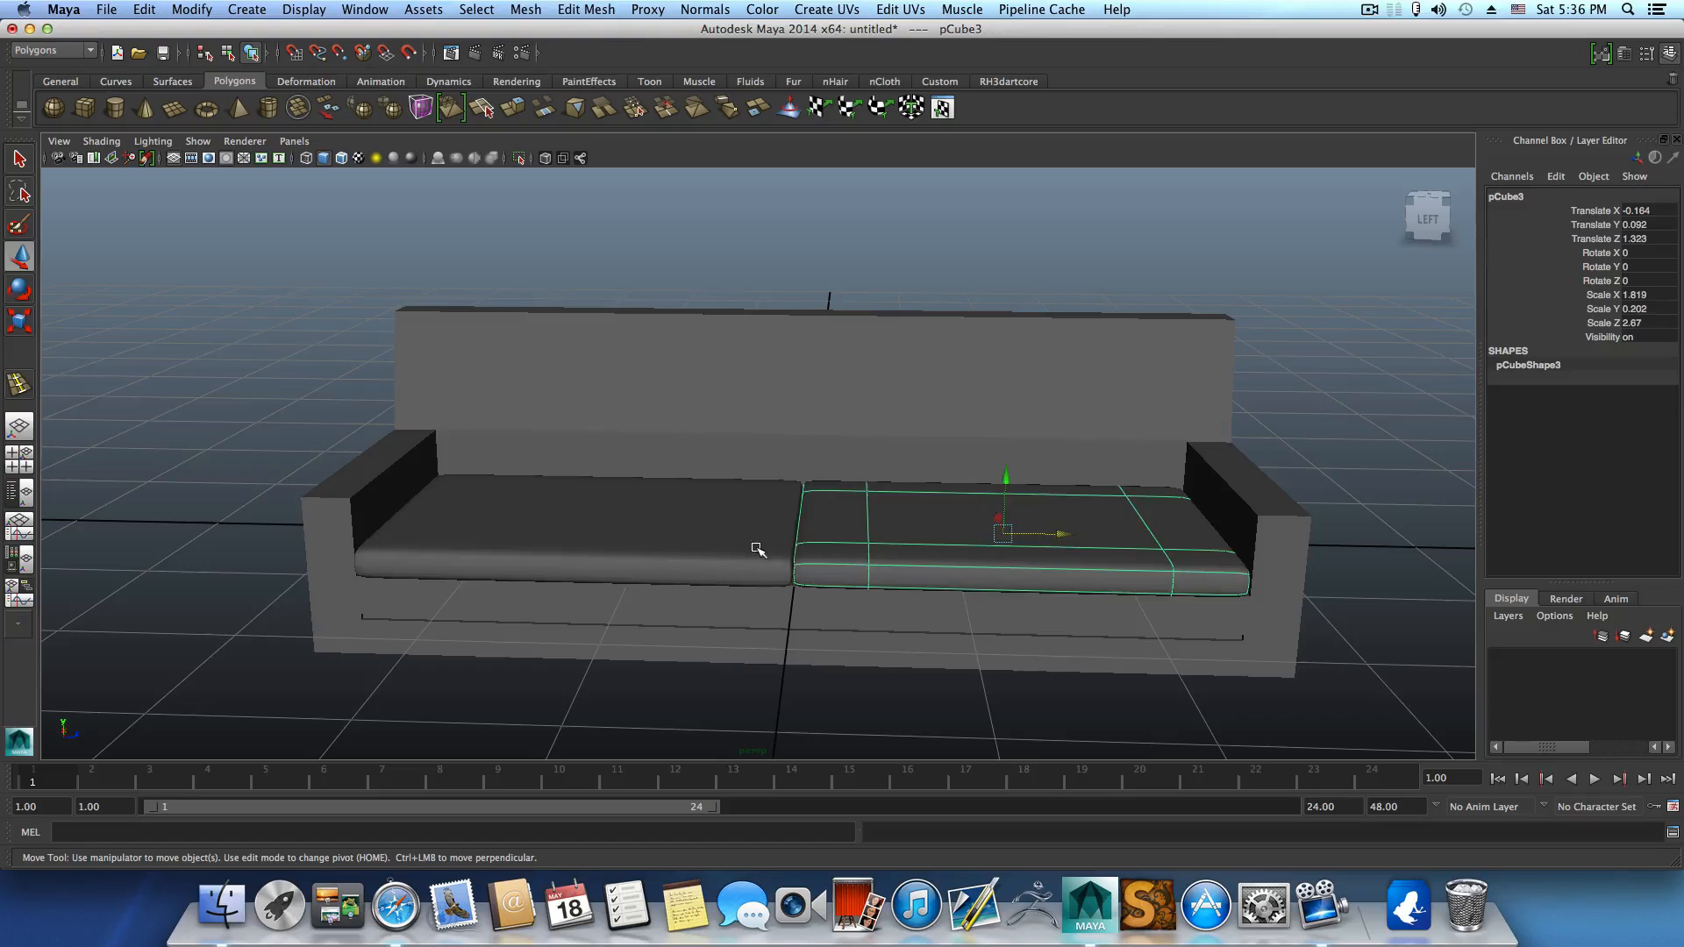
Select the sofa base's vertices along the backrest's lower front edge and shift them to about X 0.765.
{"action": "left_click", "coordinate": [657, 529]}
{"action": "left_click_drag", "start_coordinate": [647, 526], "coordinate": [647, 576]}
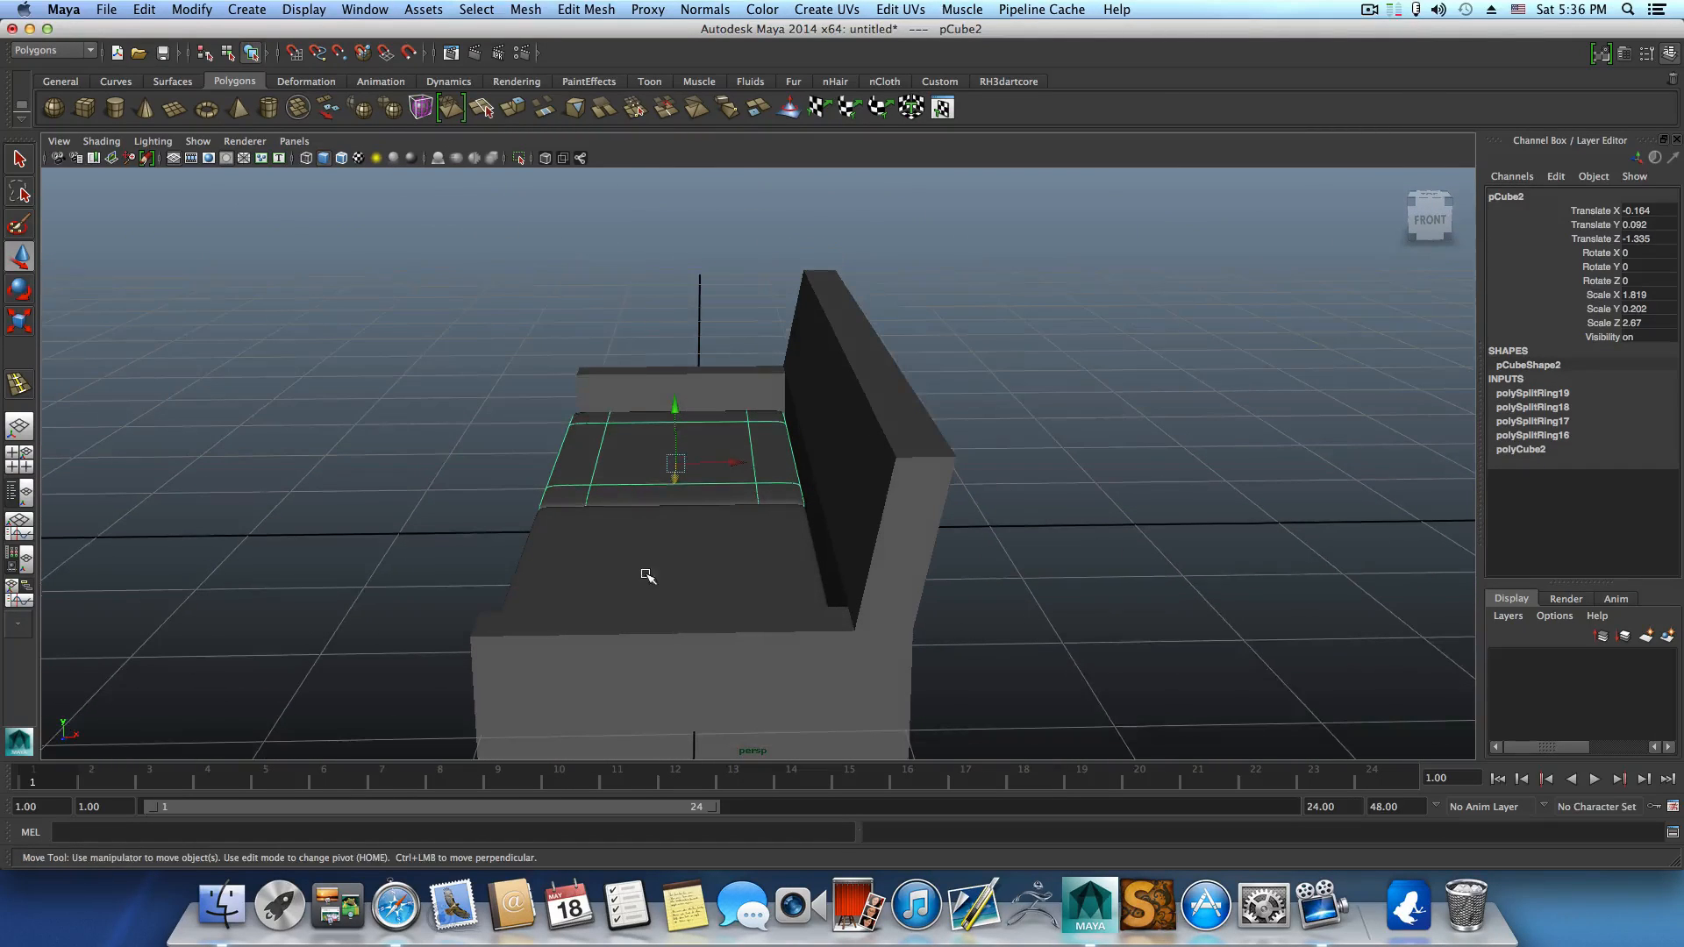
{"action": "left_click", "coordinate": [680, 542]}
{"action": "left_click_drag", "start_coordinate": [722, 556], "coordinate": [780, 540], "text": "alt"}
{"action": "left_click", "coordinate": [808, 564]}
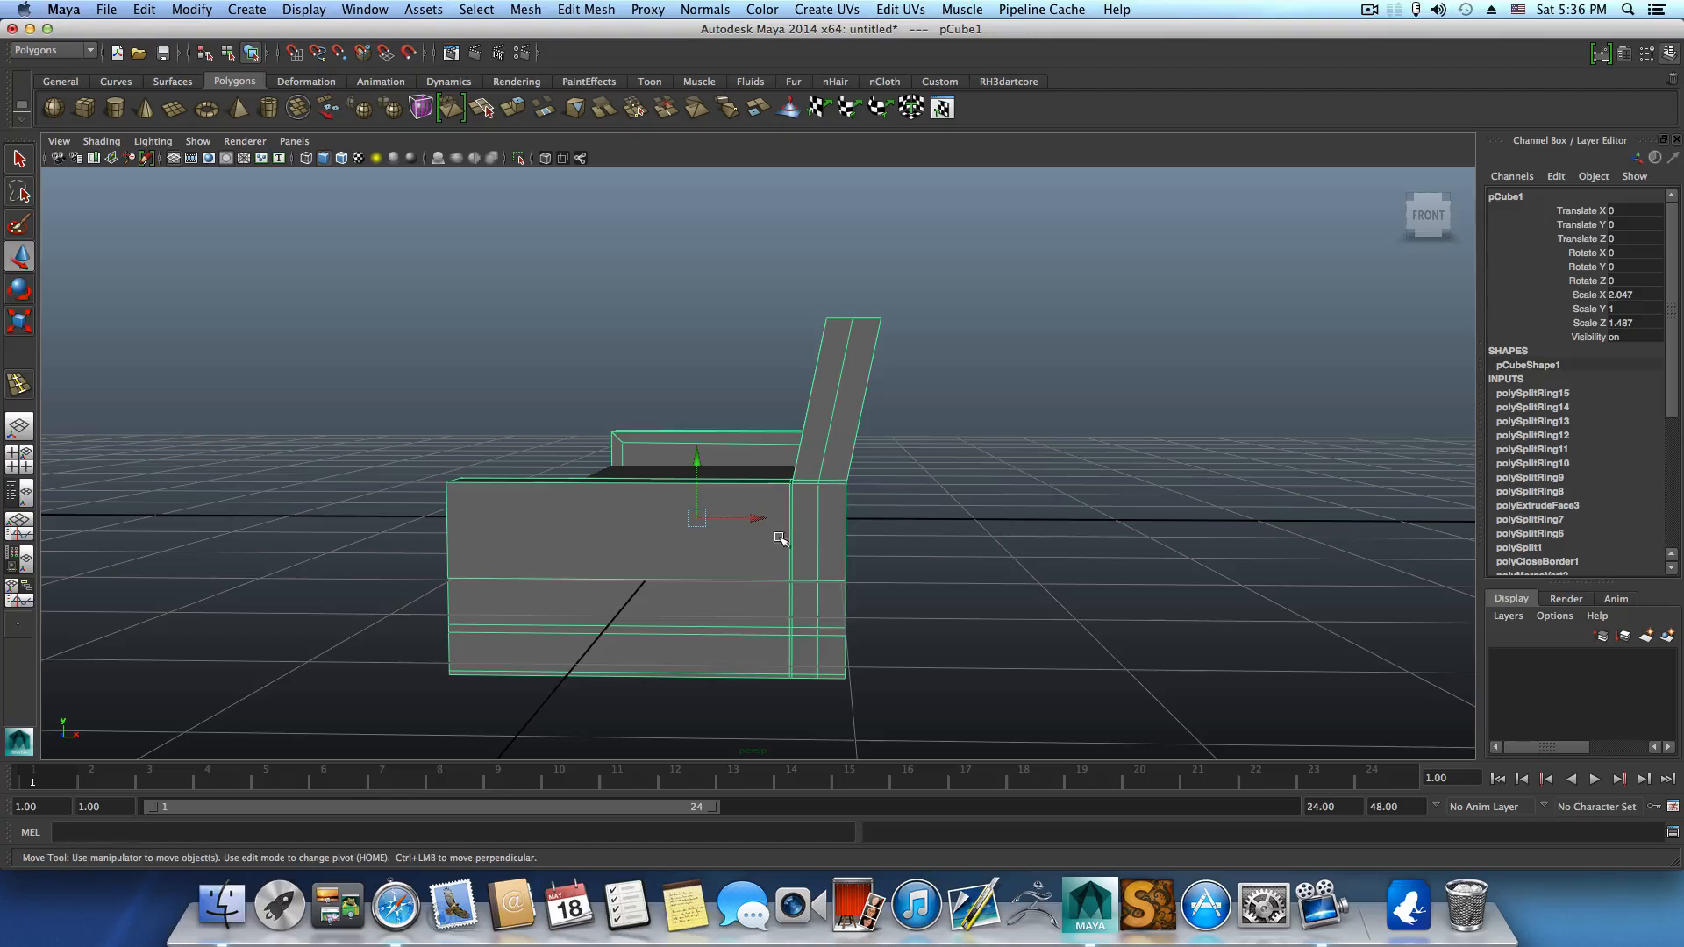
{"action": "right_click_drag", "start_coordinate": [796, 506], "coordinate": [714, 502]}
{"action": "left_click_drag", "start_coordinate": [714, 501], "coordinate": [757, 530], "text": "alt"}
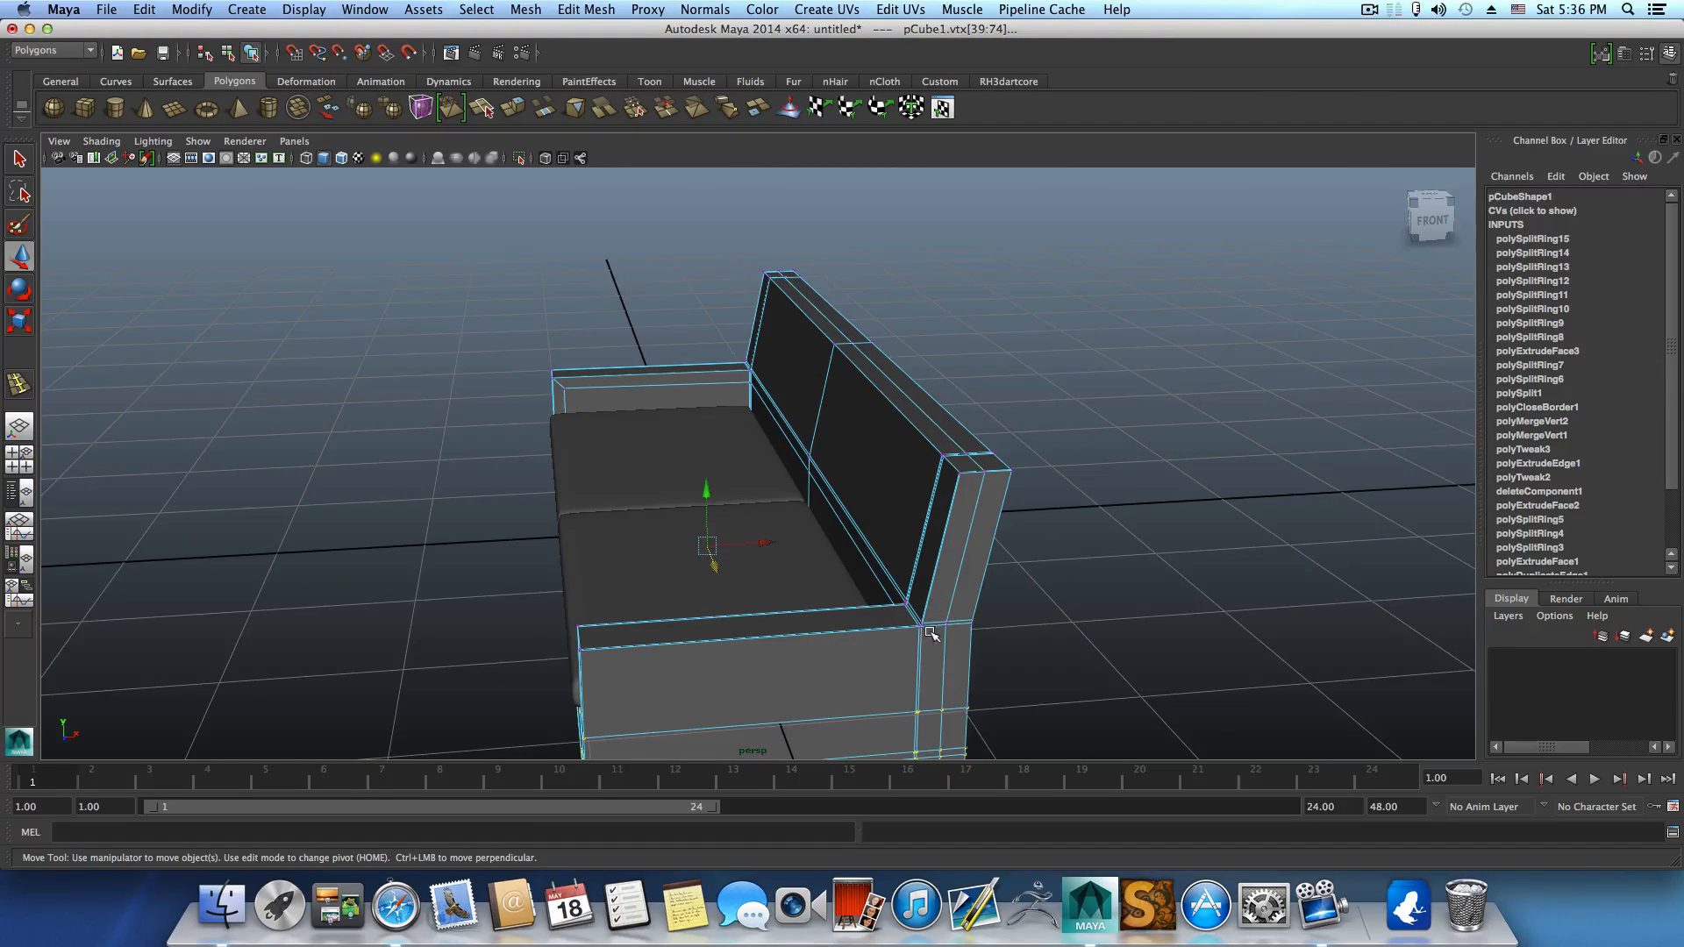
{"action": "middle_click_drag", "start_coordinate": [924, 616], "coordinate": [866, 550], "text": "alt"}
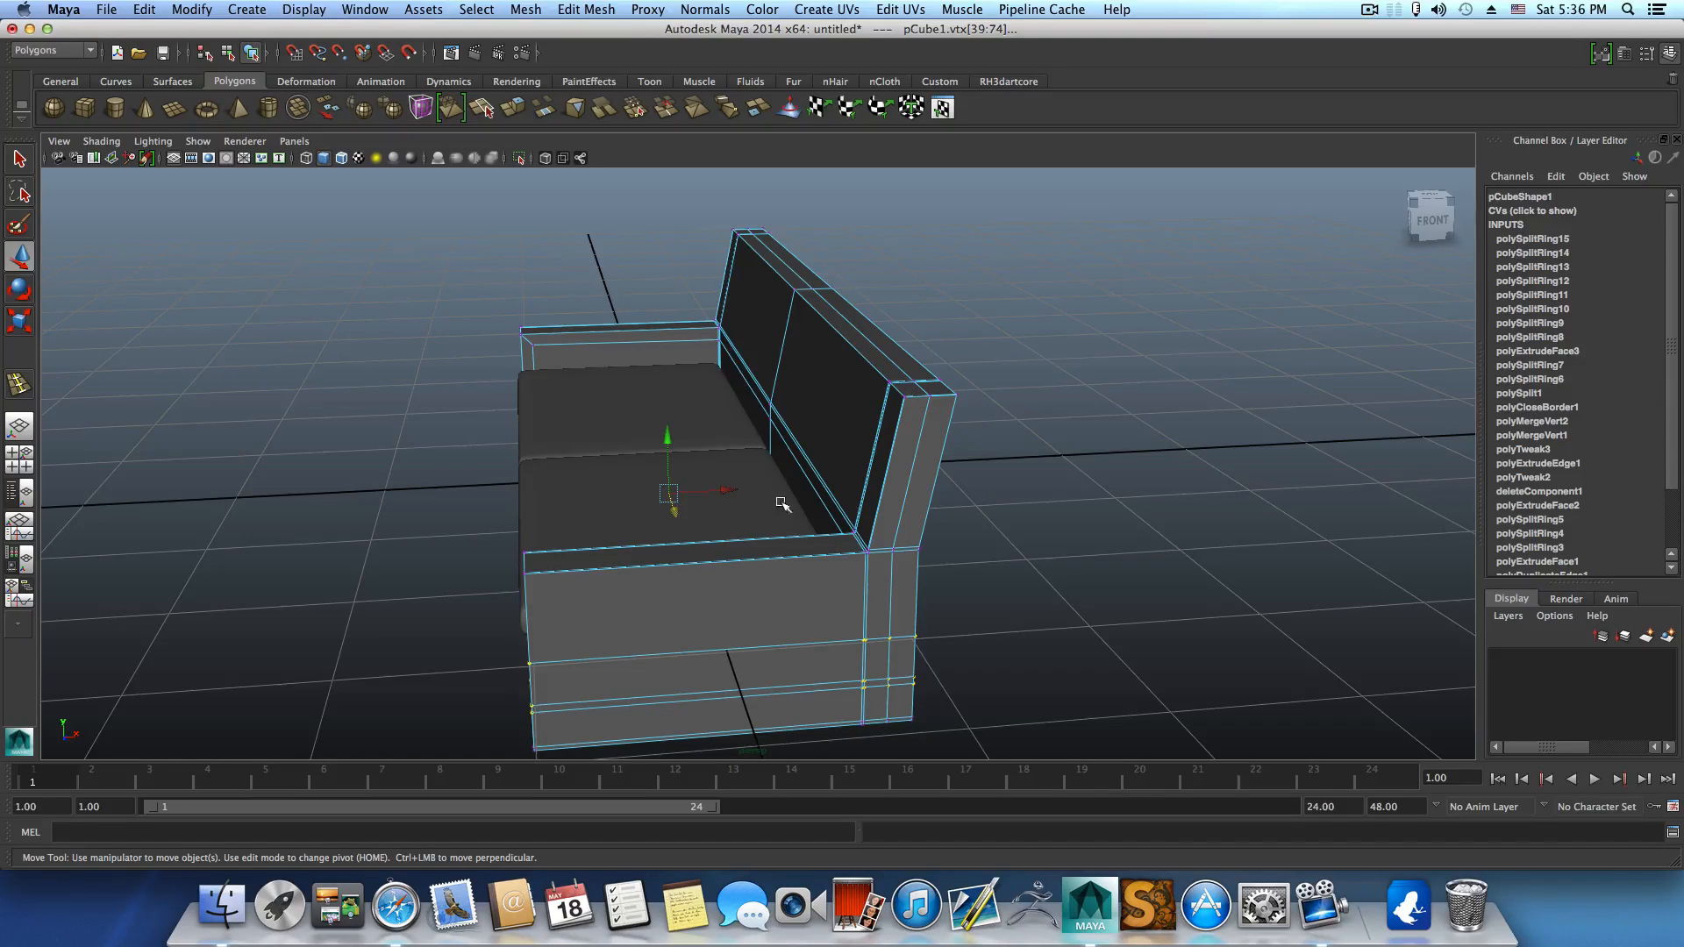
{"action": "left_click_drag", "start_coordinate": [829, 618], "coordinate": [765, 538], "text": "alt"}
{"action": "mouse_move", "coordinate": [767, 529]}
{"action": "left_mouse_down", "text": "alt"}
{"action": "mouse_move", "coordinate": [763, 425]}
{"action": "mouse_move", "coordinate": [673, 424]}
{"action": "mouse_move", "coordinate": [451, 496]}
{"action": "mouse_move", "coordinate": [398, 553]}
{"action": "mouse_move", "coordinate": [456, 611]}
{"action": "mouse_move", "coordinate": [793, 545]}
{"action": "mouse_move", "coordinate": [734, 526]}
{"action": "left_mouse_up", "text": "alt"}
{"action": "left_click_drag", "start_coordinate": [821, 472], "coordinate": [824, 473]}
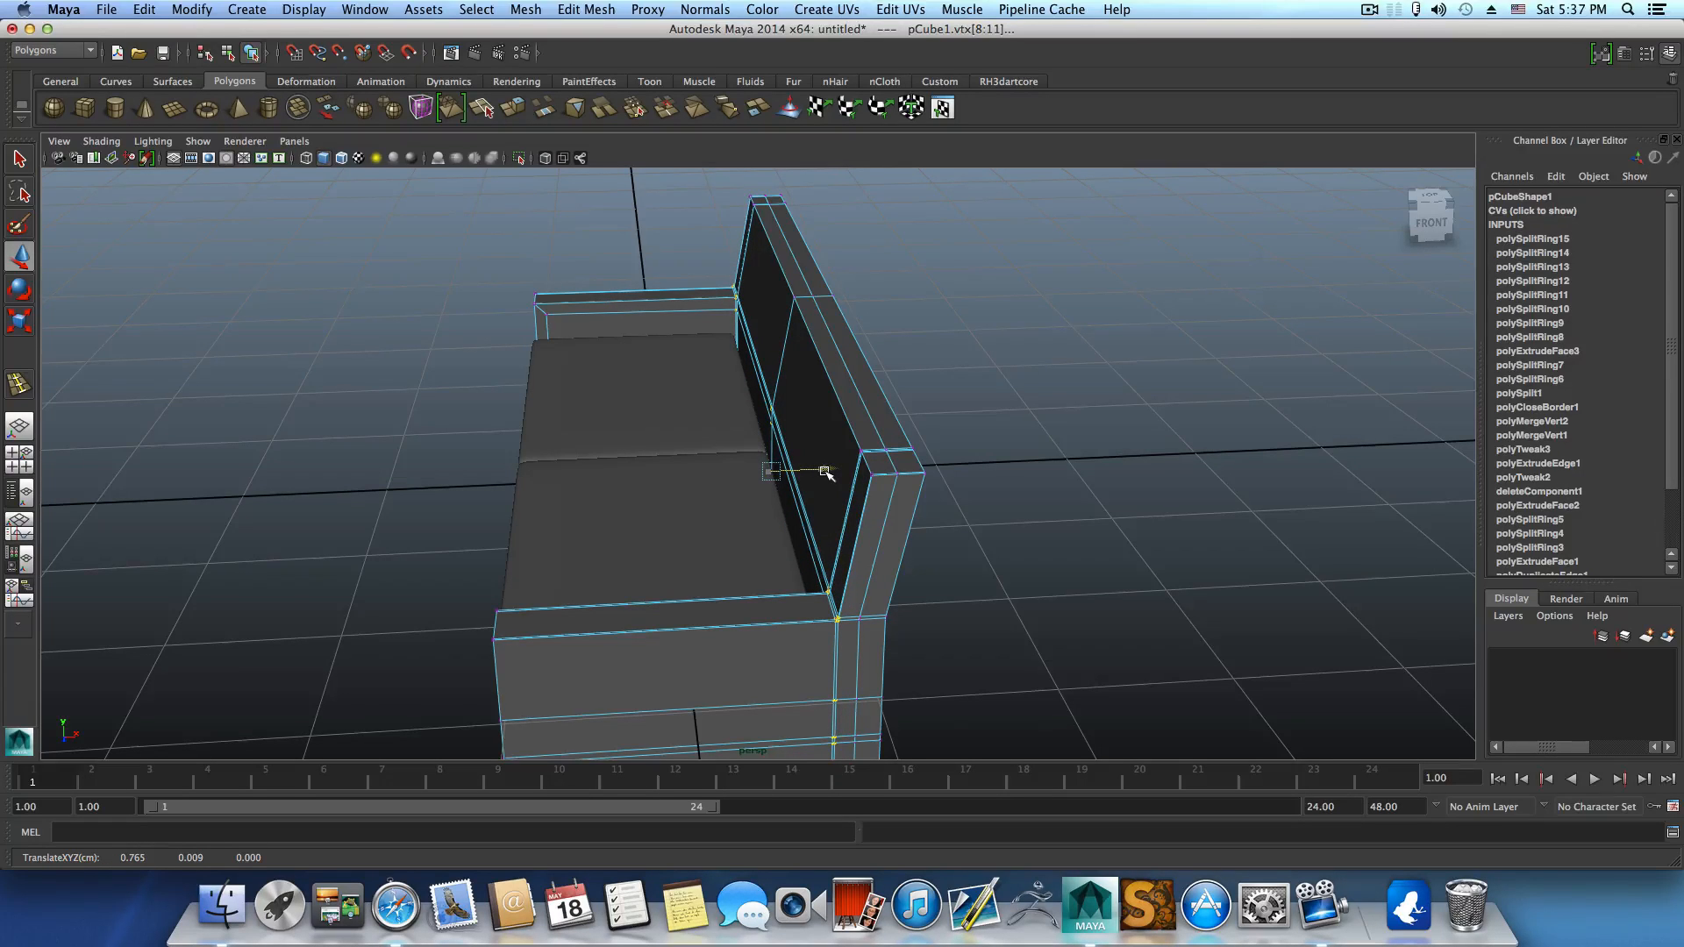
{"action": "left_click_drag", "start_coordinate": [821, 501], "coordinate": [819, 459], "text": "alt"}
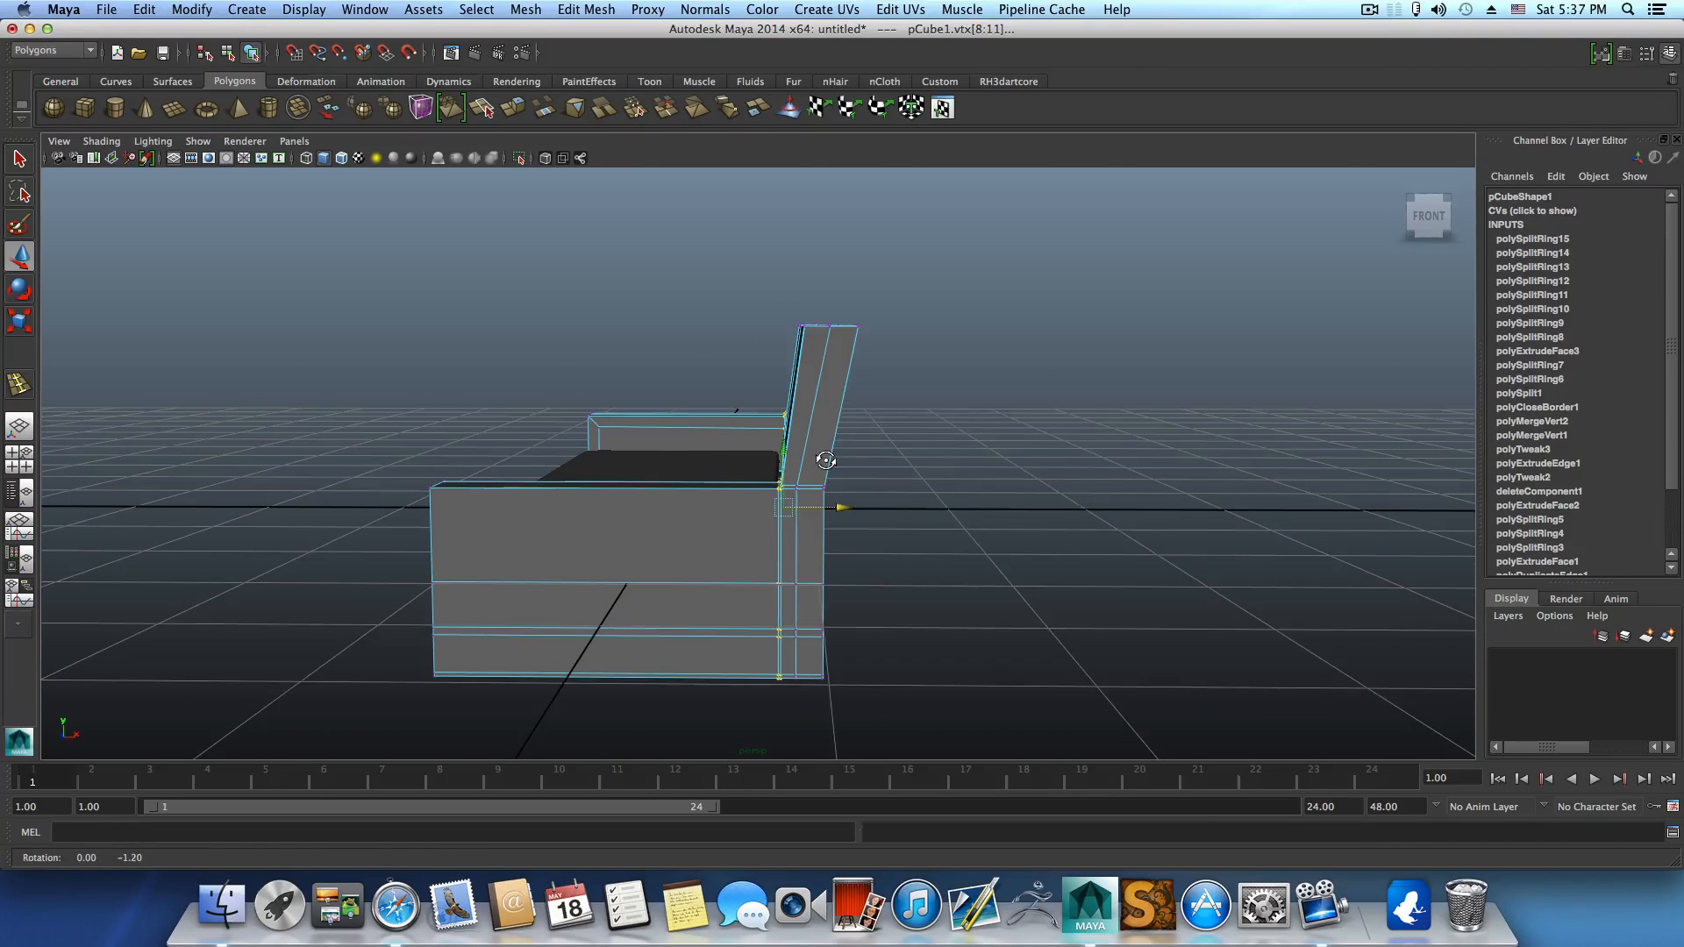
Shift the backrest's top front vertices along X, then return to object selection.
{"action": "left_click_drag", "start_coordinate": [809, 346], "coordinate": [814, 376]}
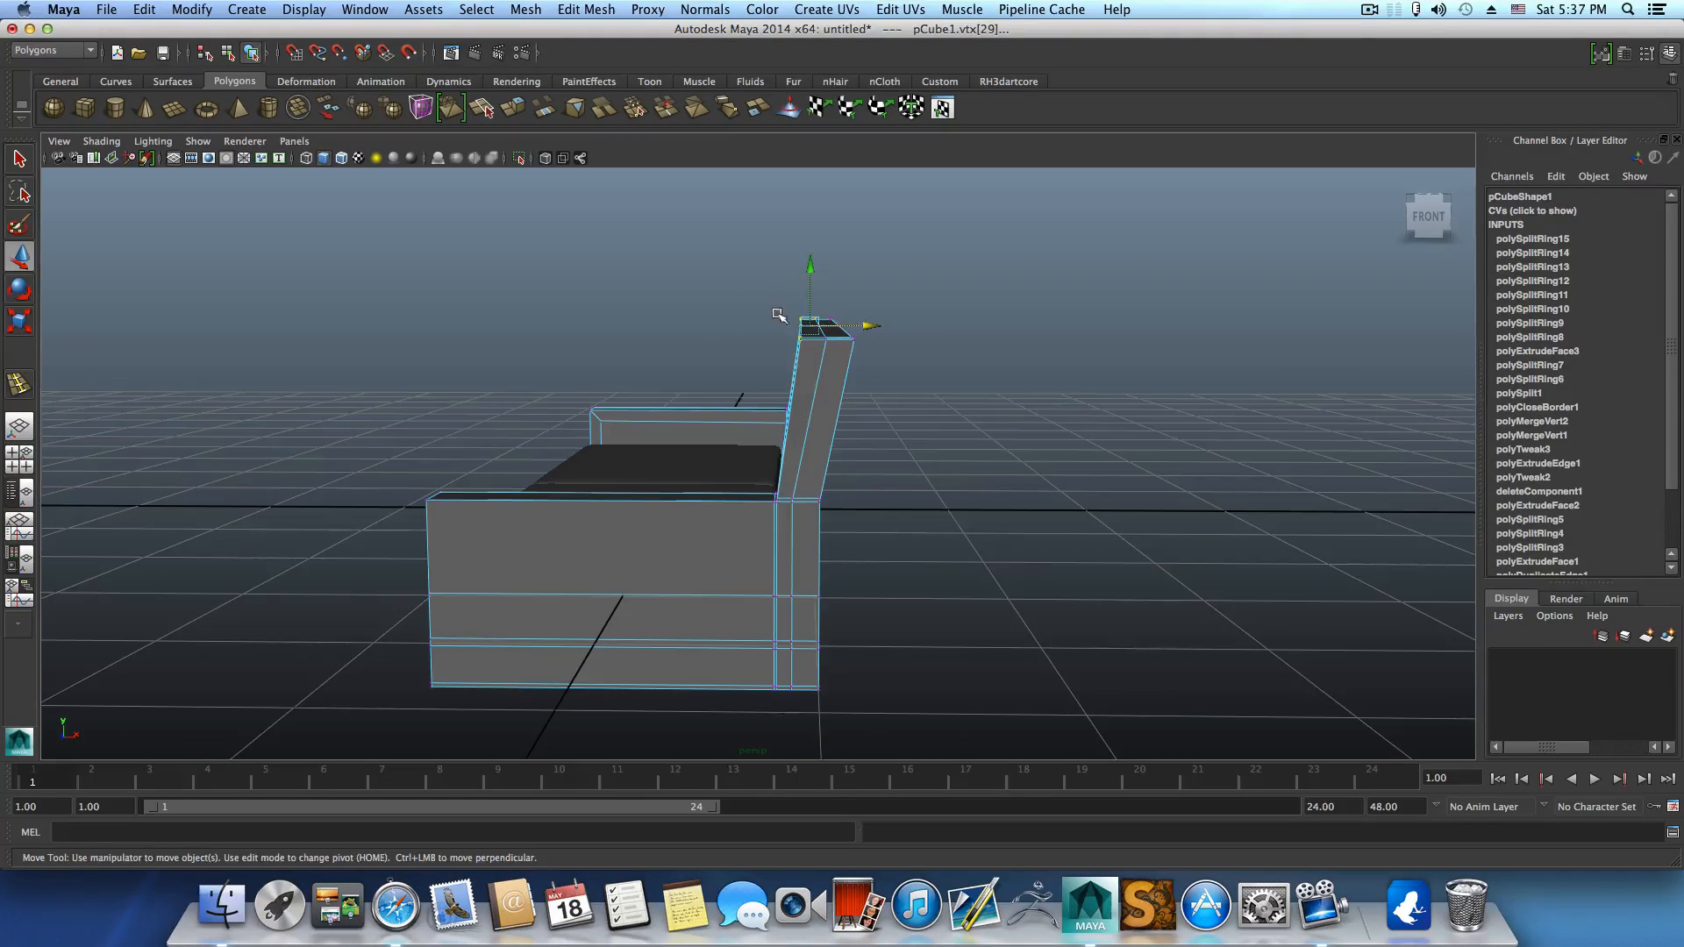
{"action": "left_click_drag", "start_coordinate": [862, 325], "coordinate": [997, 433]}
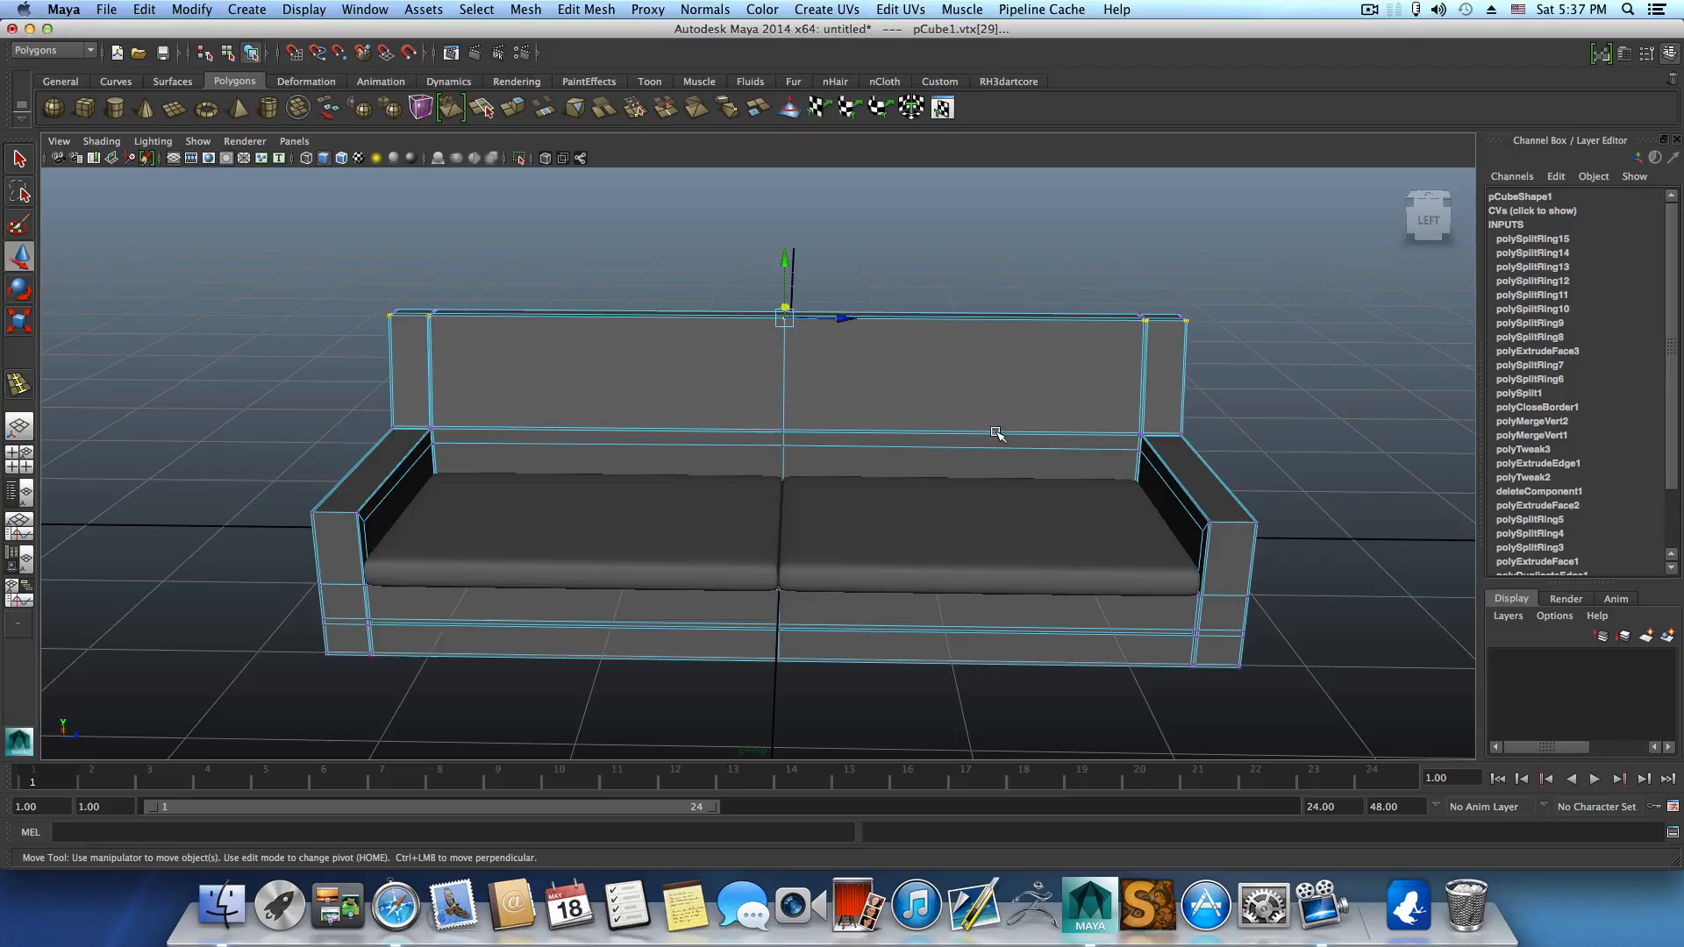
{"action": "key", "text": "F8"}
Lower all the backrest's top vertices to make the backrest shorter, then return to object selection.
{"action": "left_click_drag", "start_coordinate": [997, 492], "coordinate": [804, 472], "text": "alt"}
{"action": "left_click", "coordinate": [657, 538]}
{"action": "middle_click_drag", "start_coordinate": [803, 472], "coordinate": [802, 498], "text": "alt"}
{"action": "left_click", "coordinate": [805, 499]}
{"action": "right_click_drag", "start_coordinate": [807, 426], "coordinate": [802, 391]}
{"action": "left_click_drag", "start_coordinate": [772, 309], "coordinate": [931, 396]}
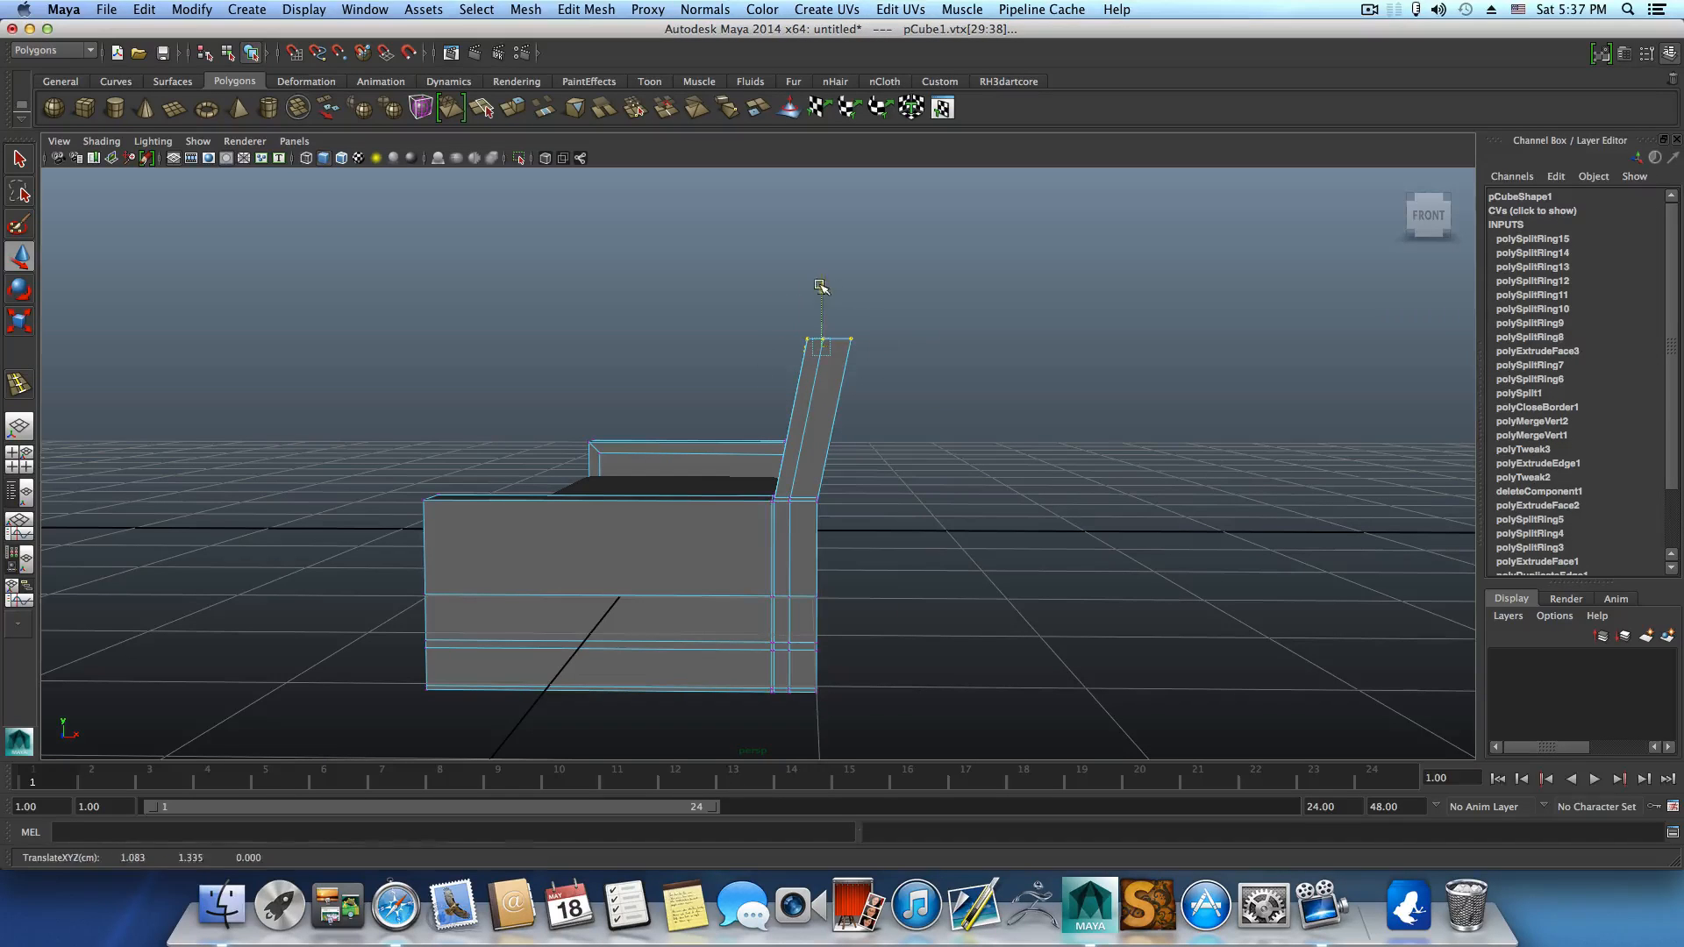
{"action": "left_click_drag", "start_coordinate": [820, 288], "coordinate": [820, 333]}
{"action": "left_click_drag", "start_coordinate": [882, 392], "coordinate": [1005, 412]}
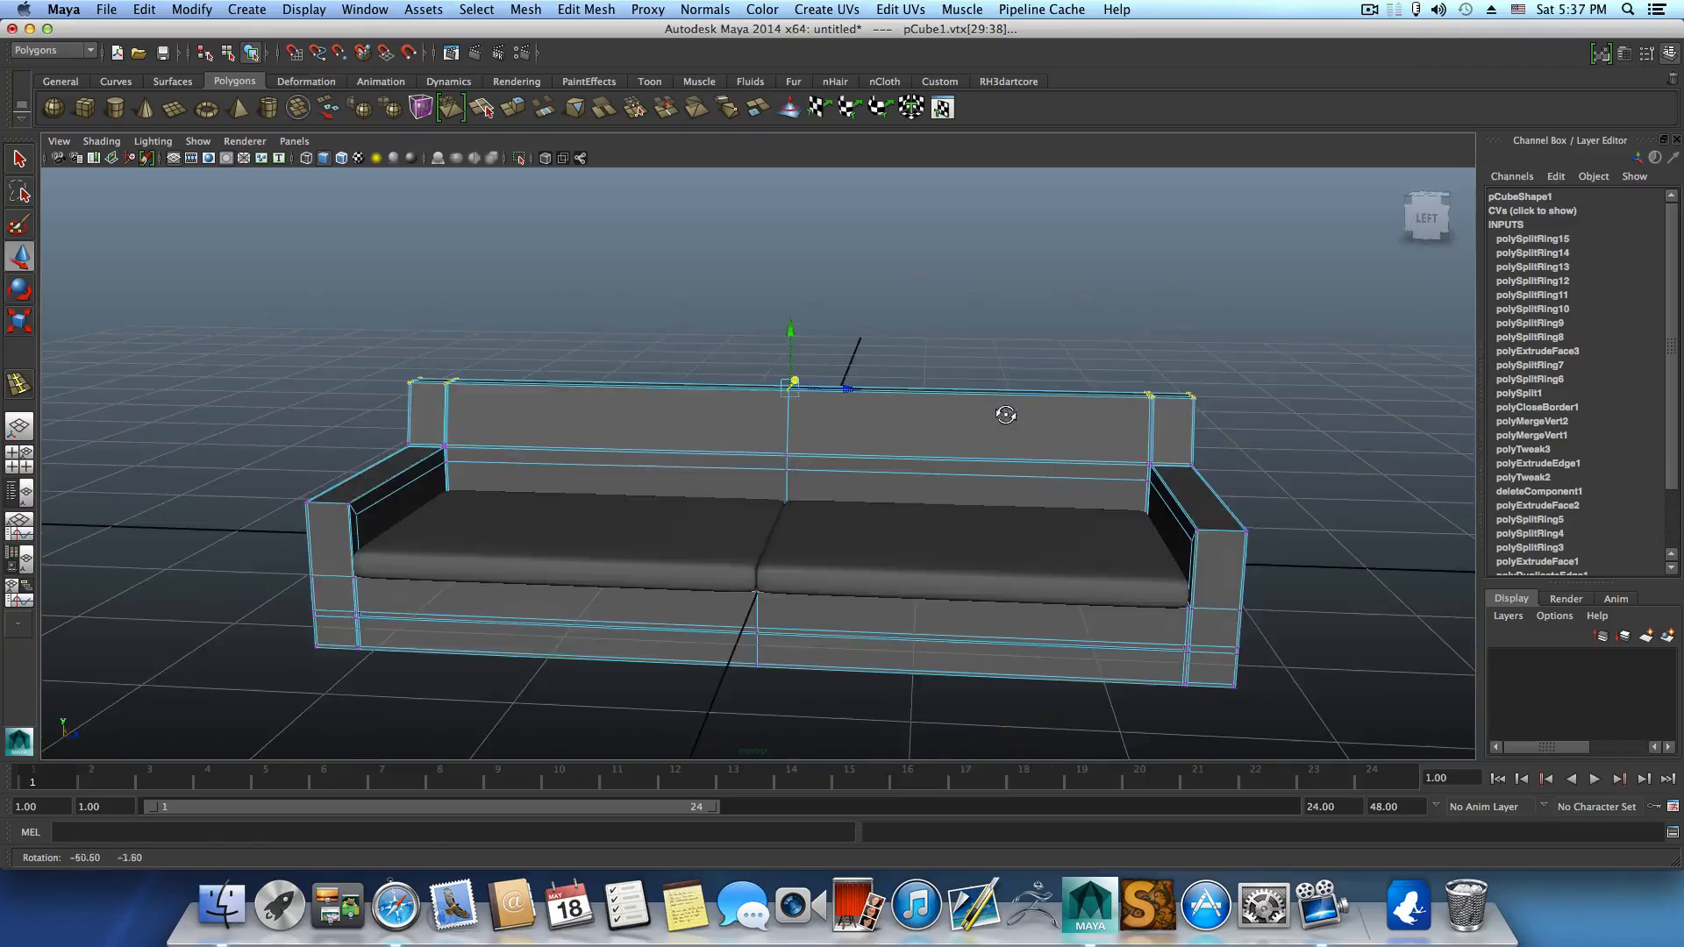
{"action": "key", "text": "F8"}
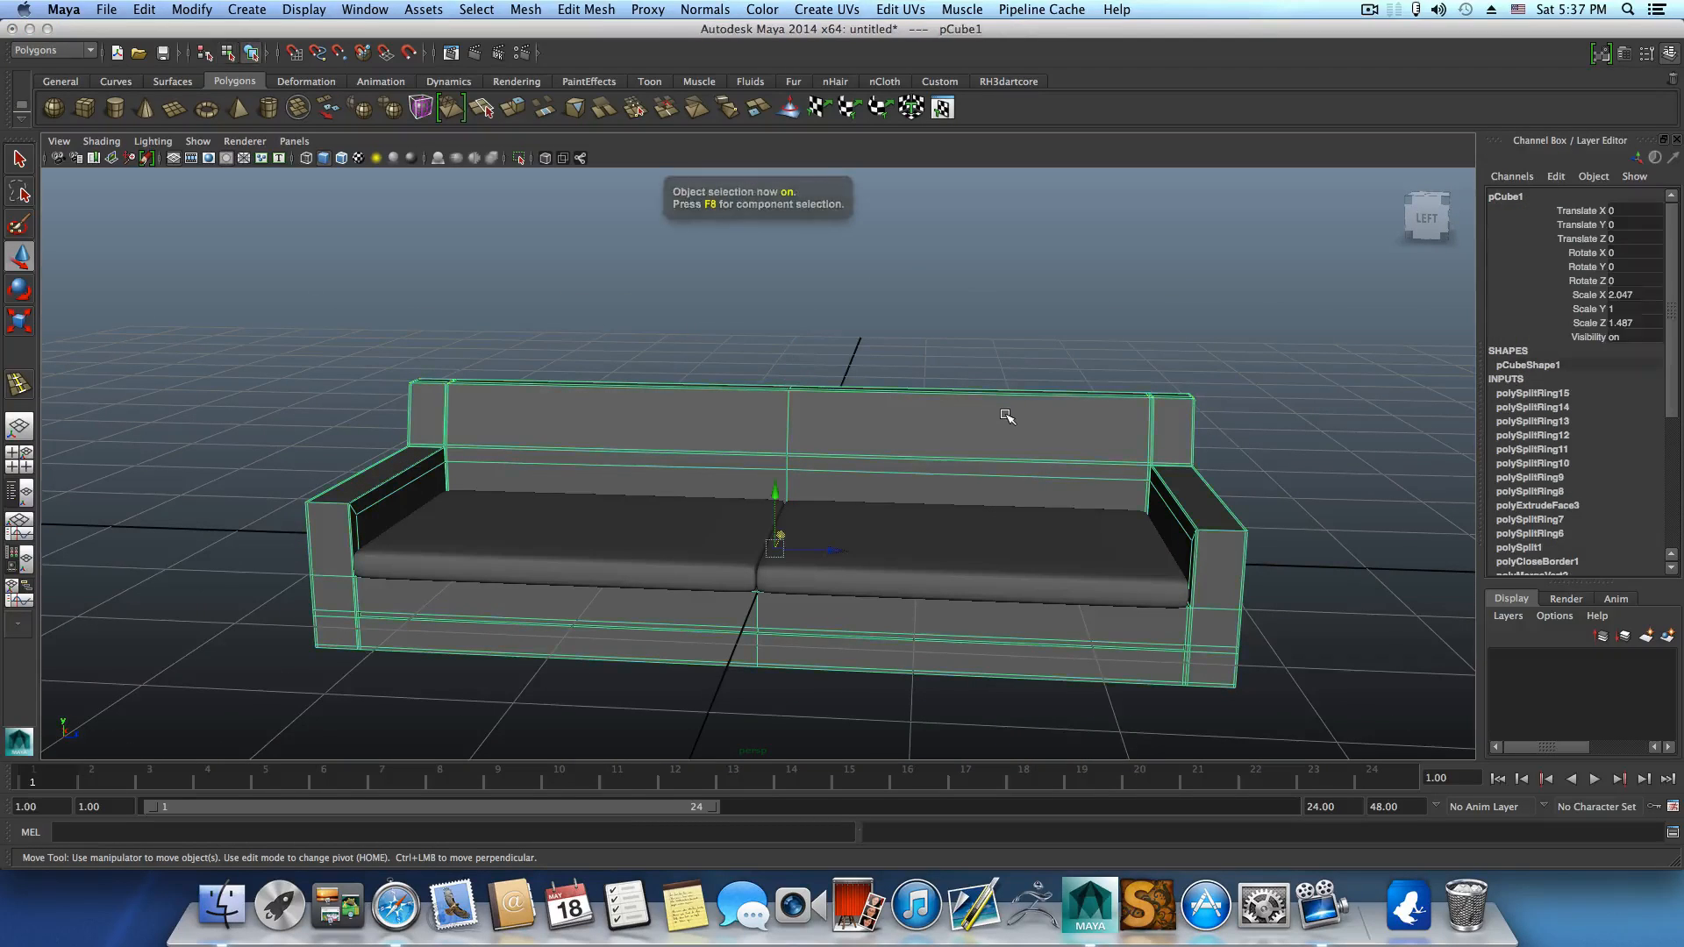
Duplicate the original seat cushion and raise the copy to about Translate Y 0.774.
{"action": "left_click_drag", "start_coordinate": [1010, 424], "coordinate": [702, 571], "text": "alt"}
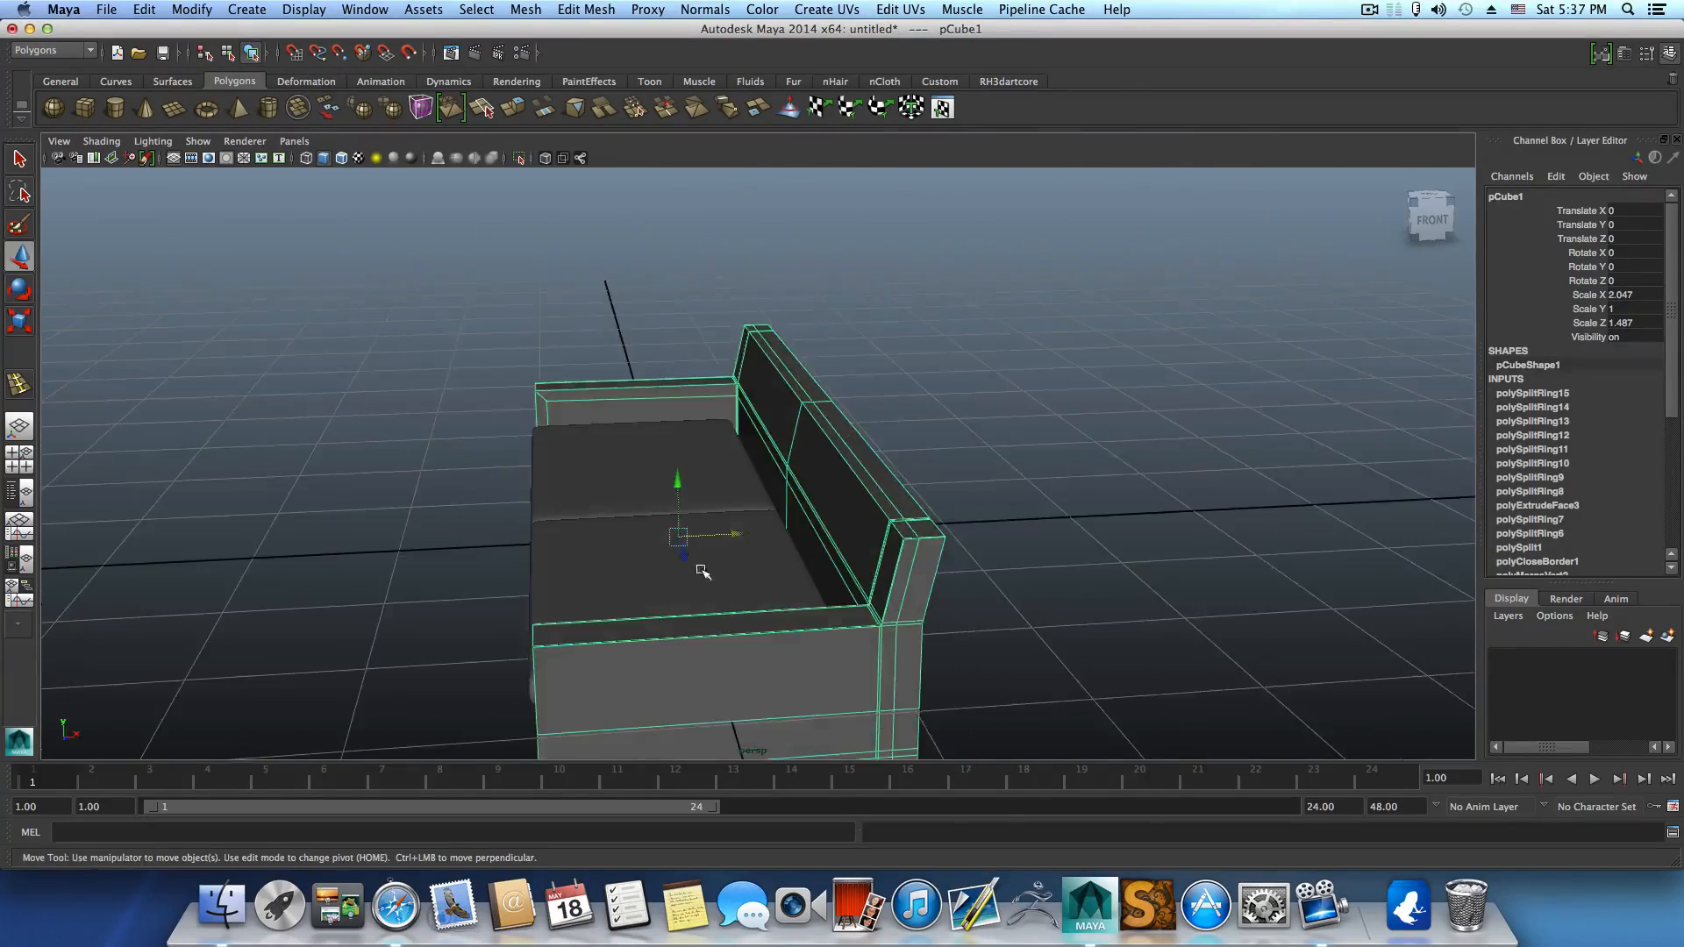
{"action": "left_click", "coordinate": [640, 581]}
{"action": "left_click", "coordinate": [621, 482], "text": "shift"}
{"action": "left_click_drag", "start_coordinate": [621, 481], "coordinate": [819, 500], "text": "alt"}
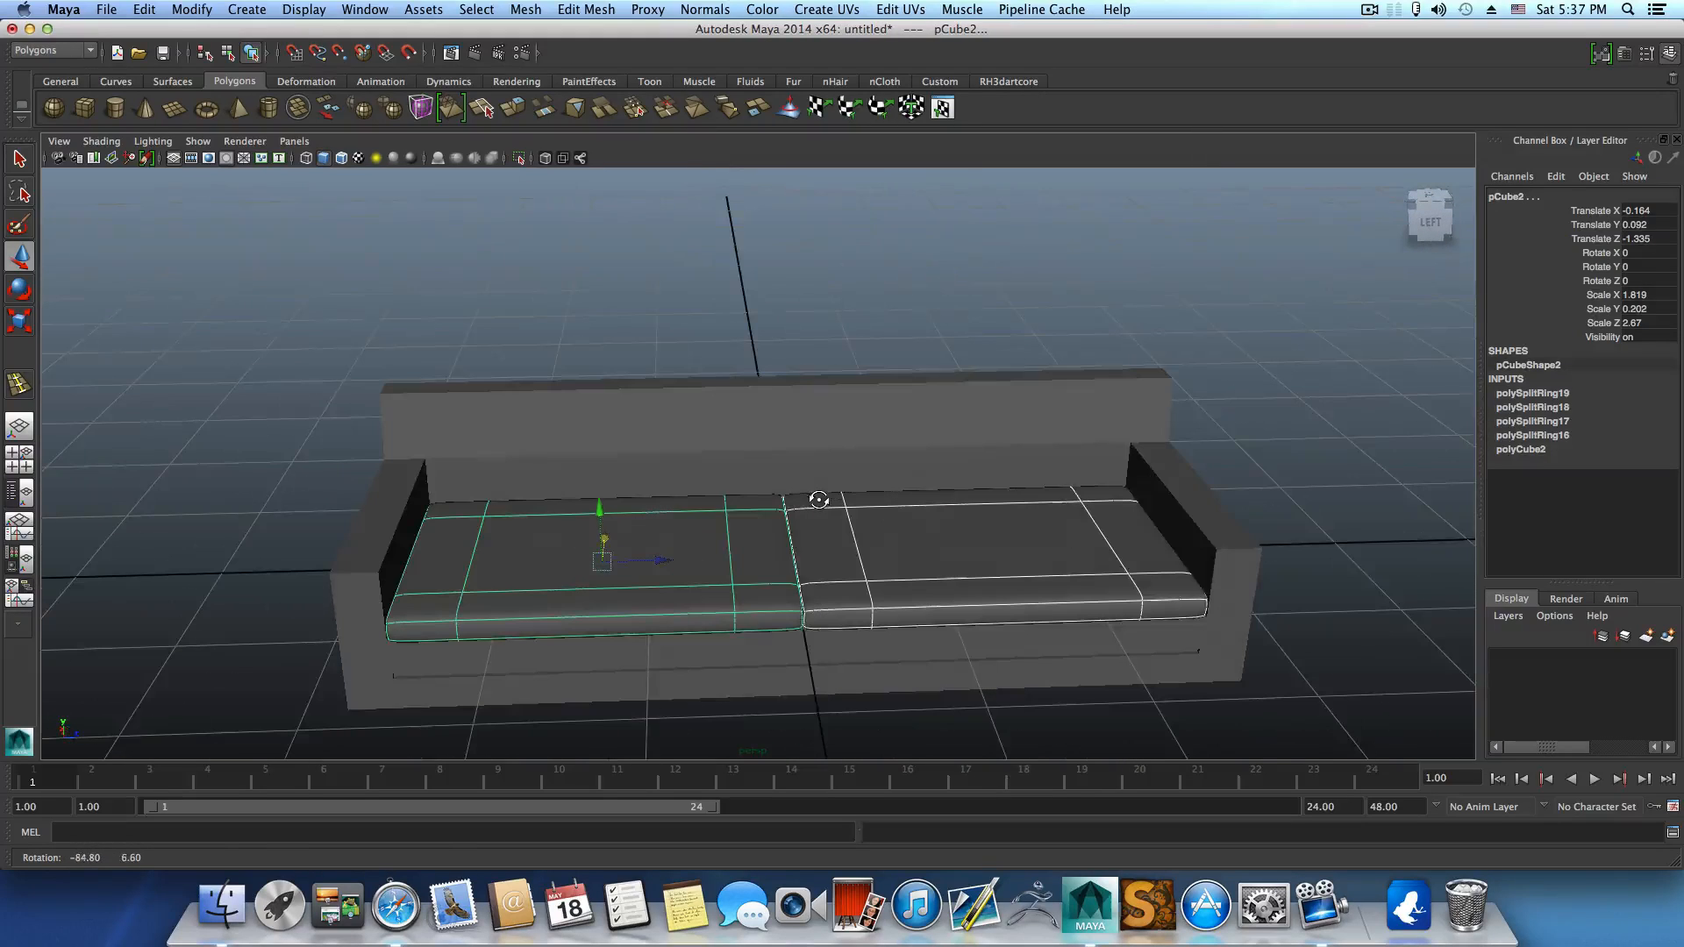
{"action": "left_click", "coordinate": [742, 541]}
{"action": "key", "text": "ctrl+d"}
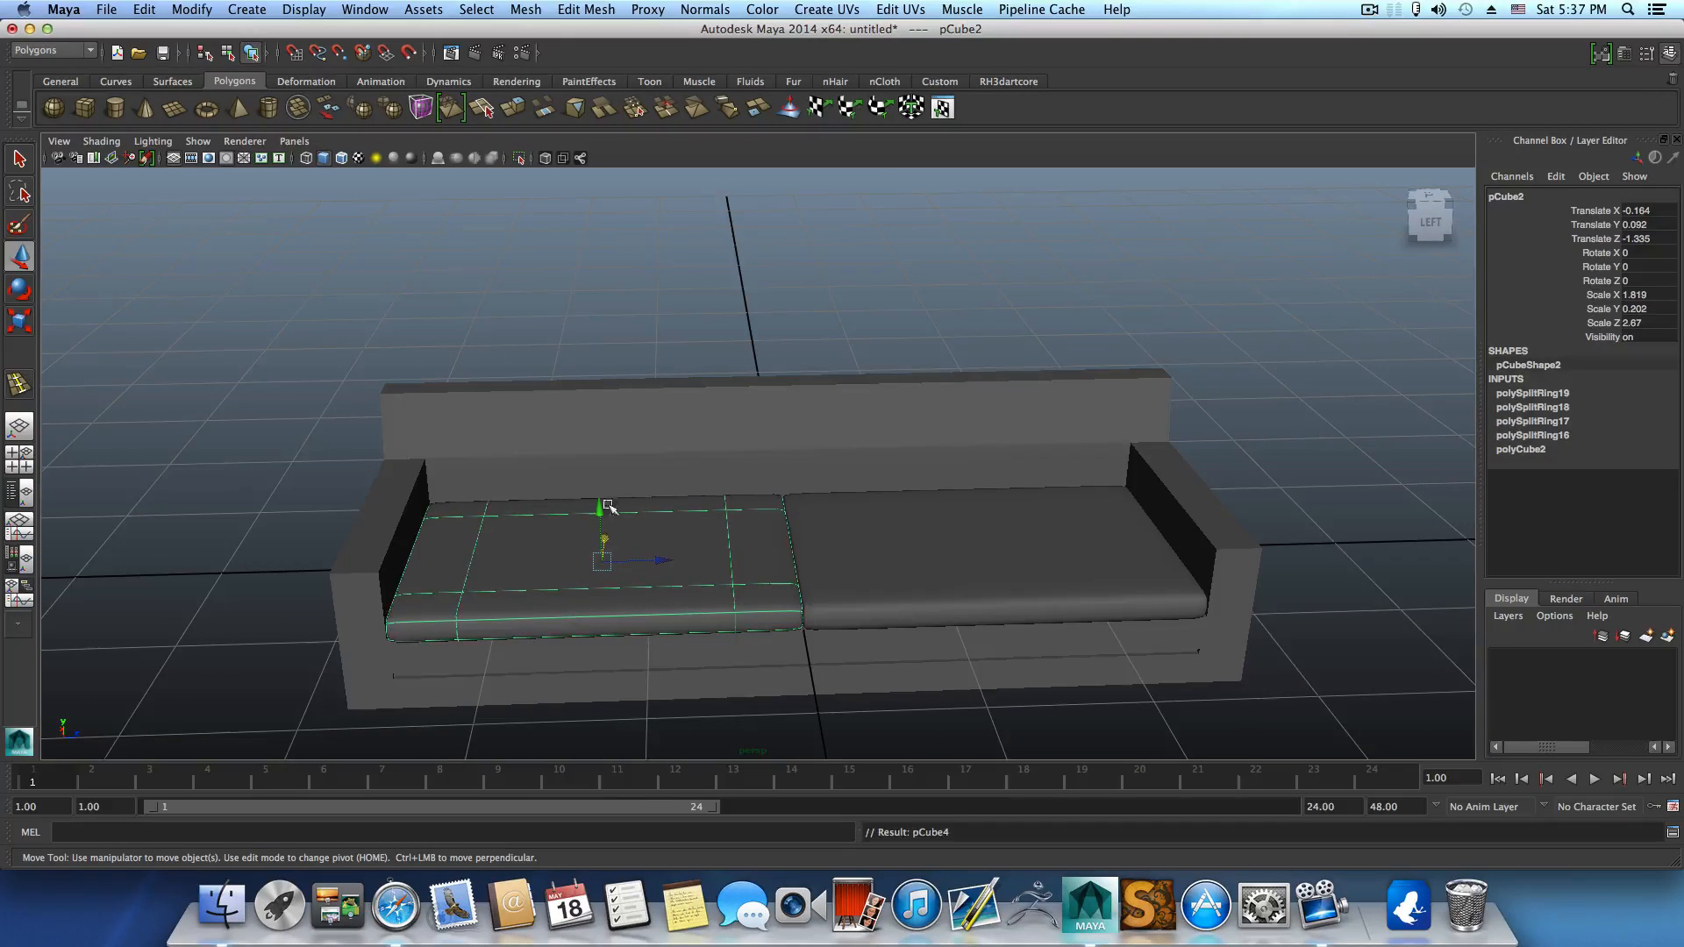
{"action": "left_click_drag", "start_coordinate": [602, 509], "coordinate": [598, 420]}
{"action": "left_click_drag", "start_coordinate": [703, 462], "coordinate": [807, 469], "text": "alt"}
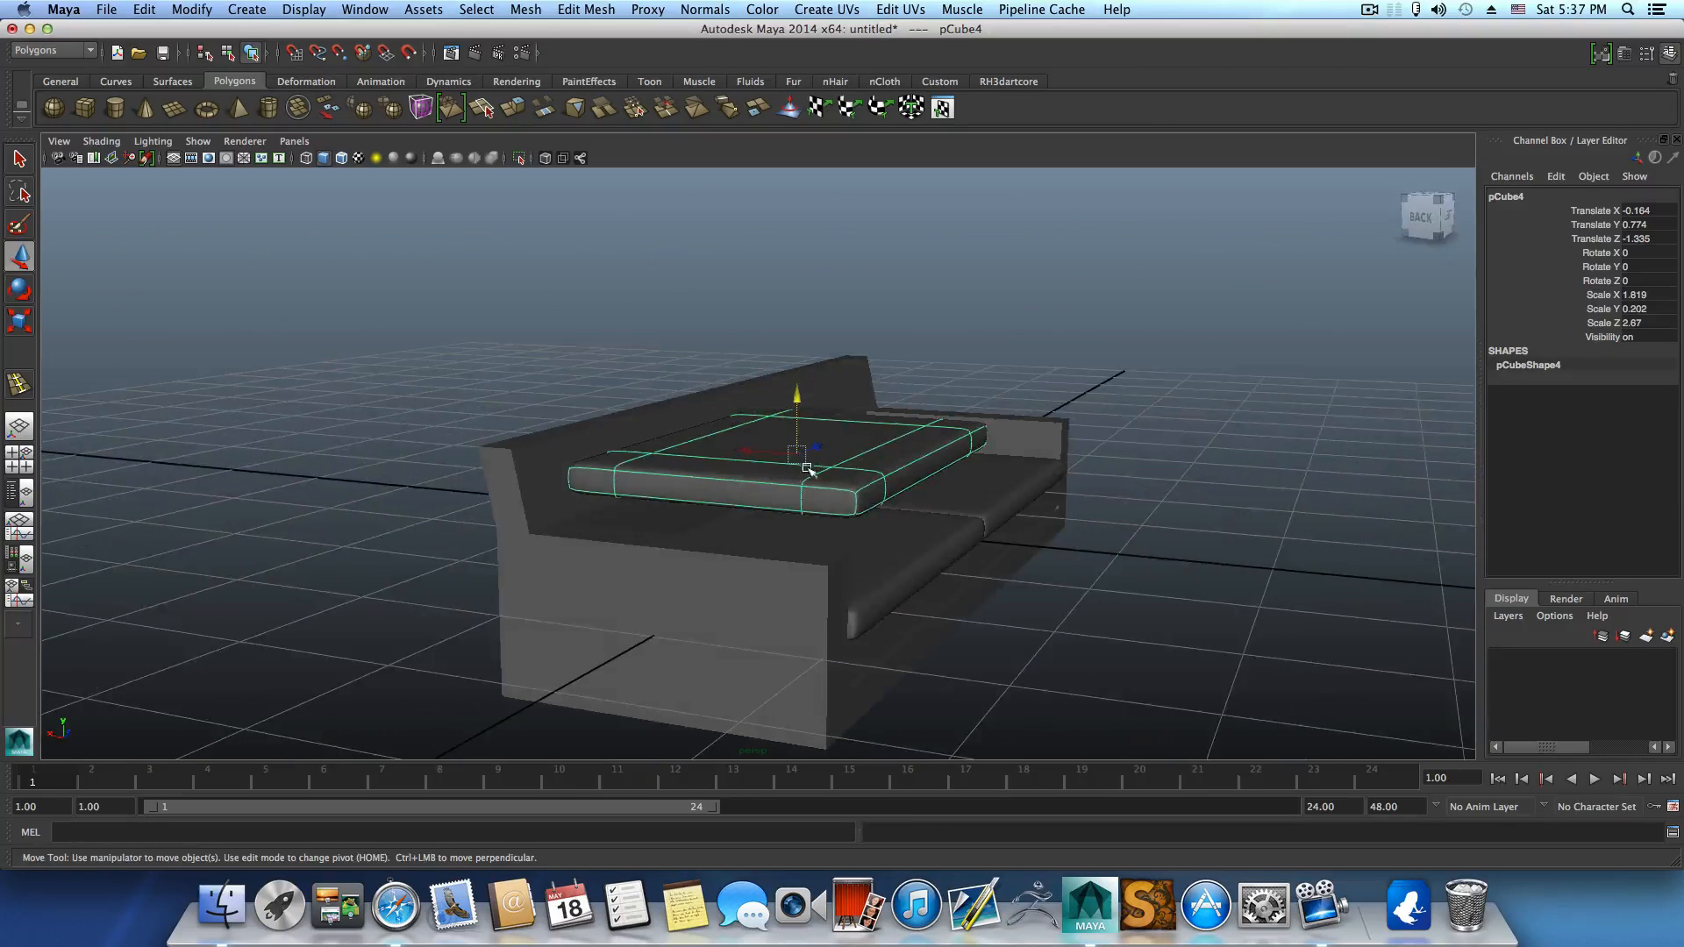
Tilt the raised cushion copy upright to about 75.684 in Rotate Z.
{"action": "left_click", "coordinate": [19, 289]}
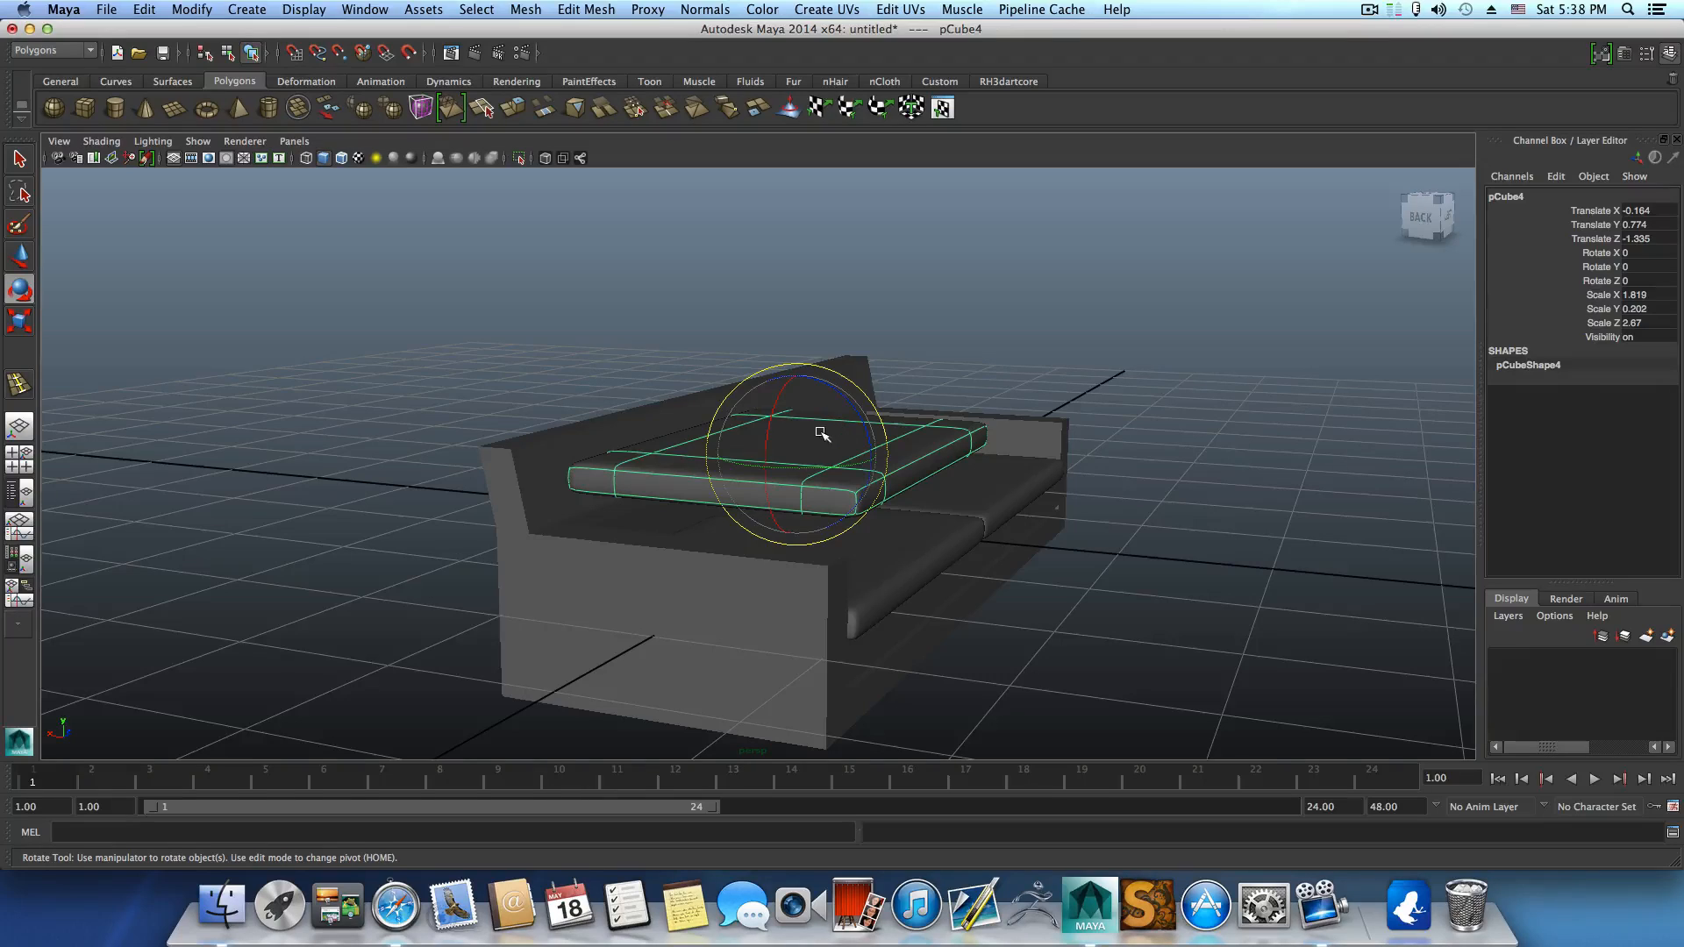
{"action": "left_click_drag", "start_coordinate": [846, 407], "coordinate": [876, 519]}
{"action": "key", "text": "z"}
{"action": "left_click_drag", "start_coordinate": [874, 457], "coordinate": [921, 465], "text": "alt"}
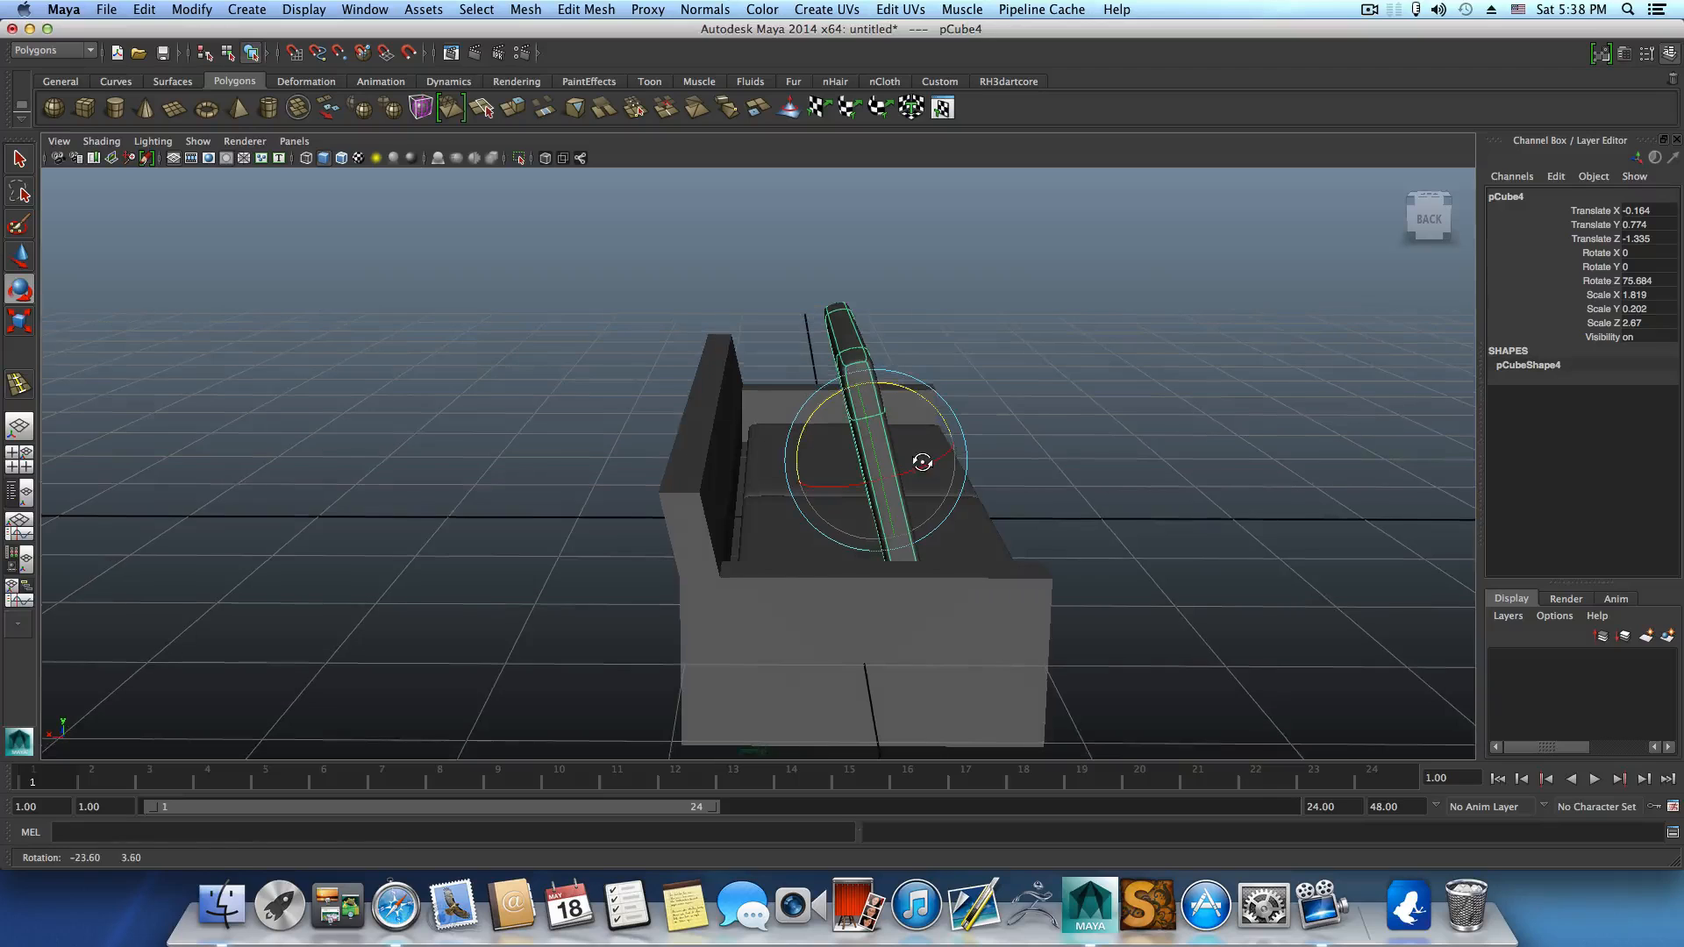
Move the upright cushion towards the backrest, to about Translate X 0.773 and Translate Y 1.059.
{"action": "left_click", "coordinate": [20, 254]}
{"action": "left_click_drag", "start_coordinate": [819, 457], "coordinate": [675, 455]}
{"action": "left_click_drag", "start_coordinate": [785, 469], "coordinate": [668, 483], "text": "alt"}
{"action": "left_click_drag", "start_coordinate": [603, 373], "coordinate": [132, 325]}
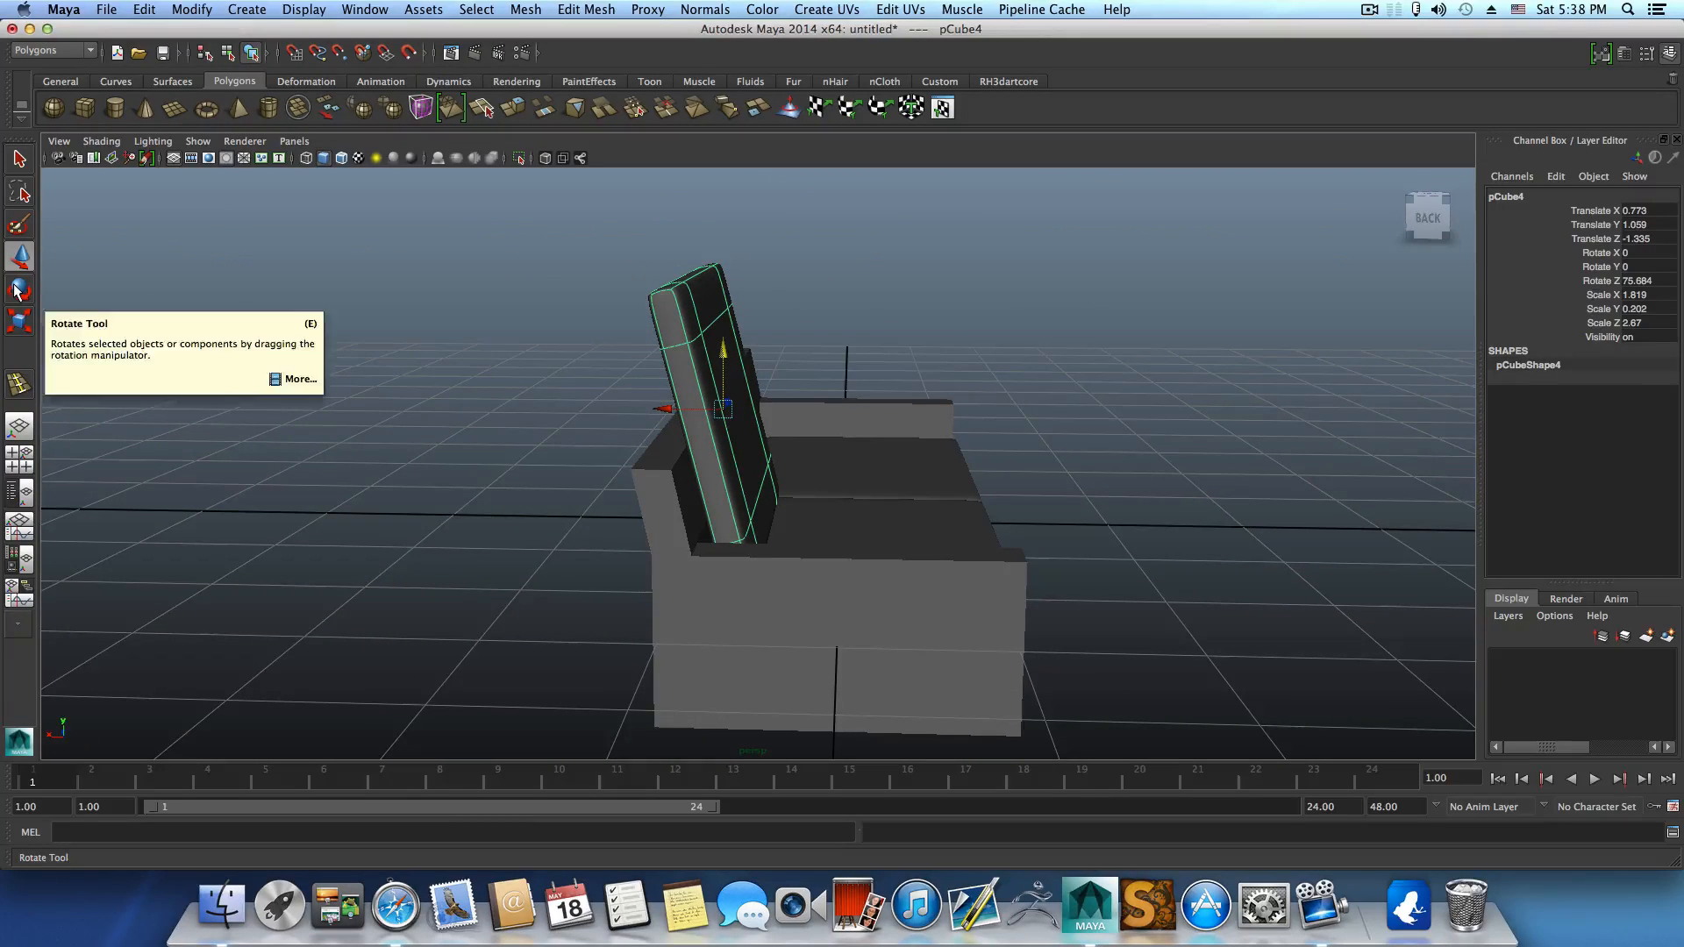
Shorten the back cushion to about 0.588 in Scale X and lower it to about Translate X 0.707, Translate Y 0.479.
{"action": "left_click", "coordinate": [20, 322]}
{"action": "left_click_drag", "start_coordinate": [704, 335], "coordinate": [722, 382]}
{"action": "left_click_drag", "start_coordinate": [824, 418], "coordinate": [470, 421], "text": "alt"}
{"action": "key", "text": "w"}
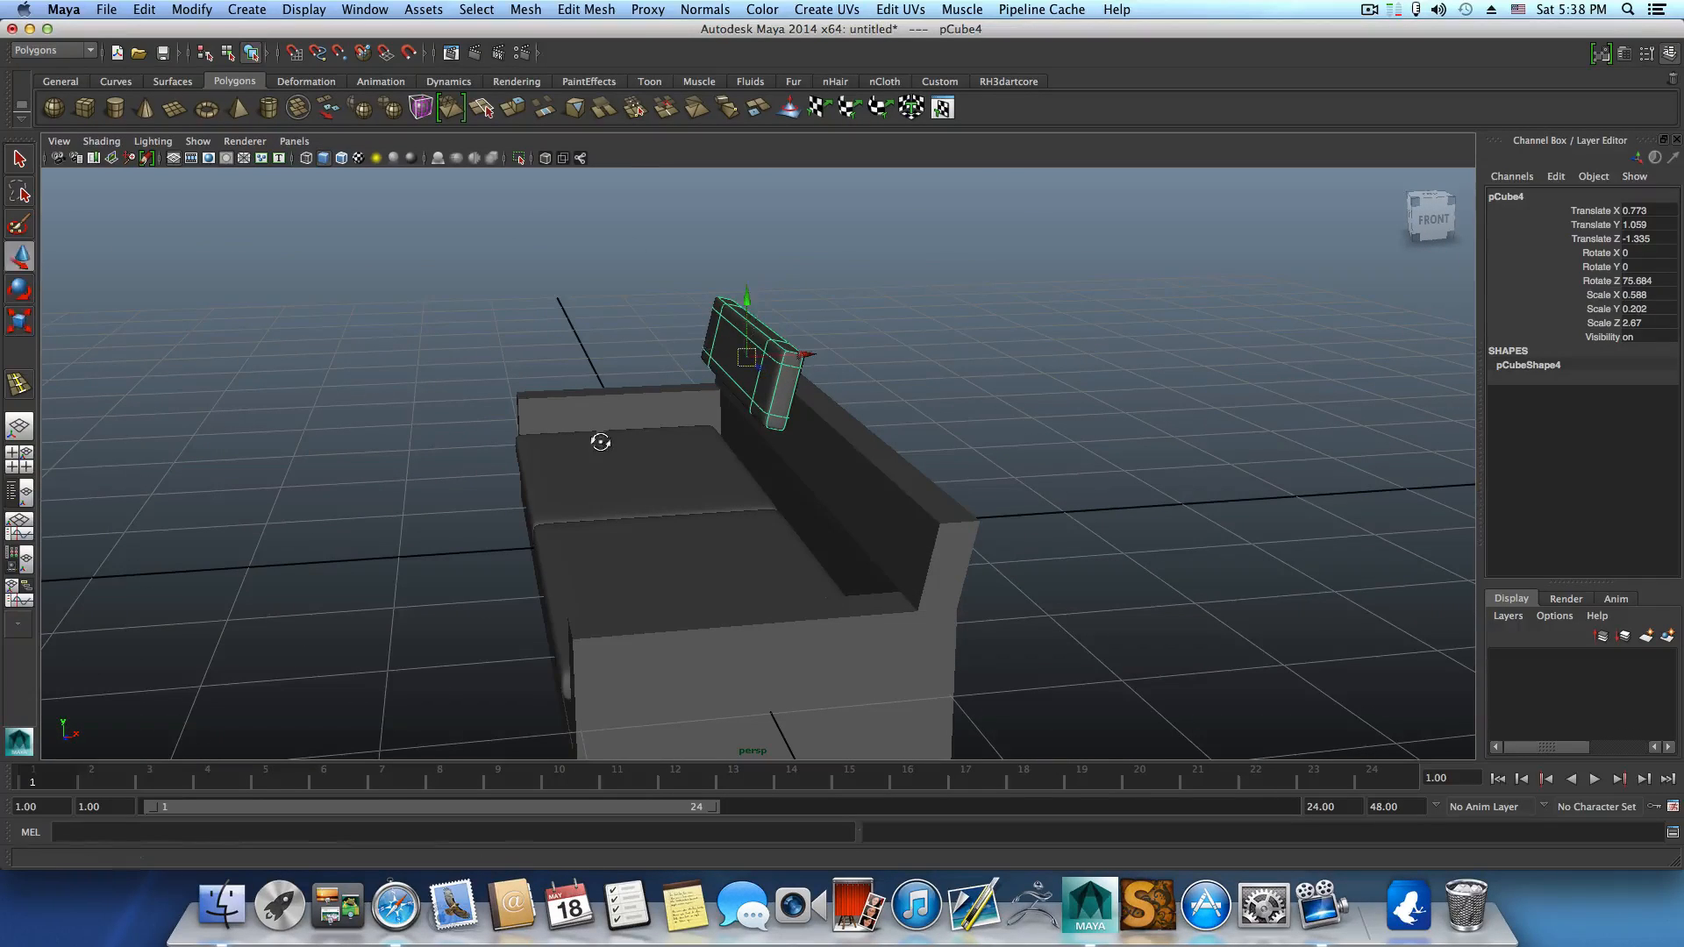
{"action": "left_click_drag", "start_coordinate": [602, 444], "coordinate": [767, 355], "text": "alt"}
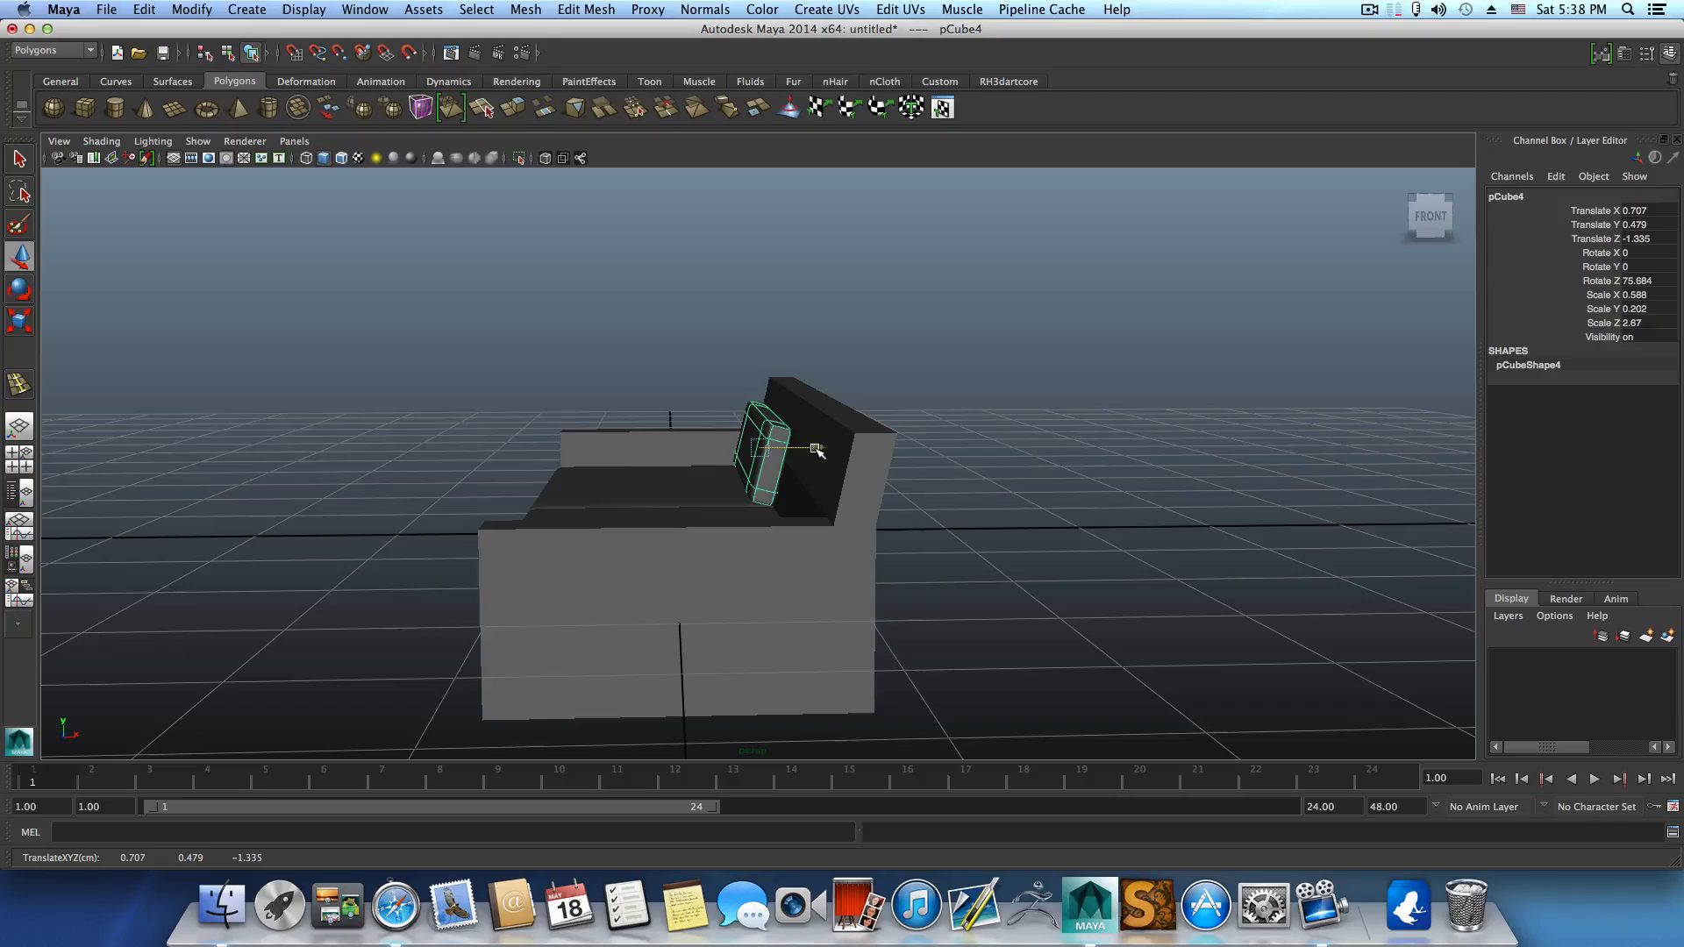
{"action": "left_click_drag", "start_coordinate": [816, 450], "coordinate": [692, 452], "text": "alt"}
Stretch the back cushion to about 0.841 in Scale X and raise it to about Translate Y 0.594.
{"action": "key", "text": "e"}
{"action": "key", "text": "r"}
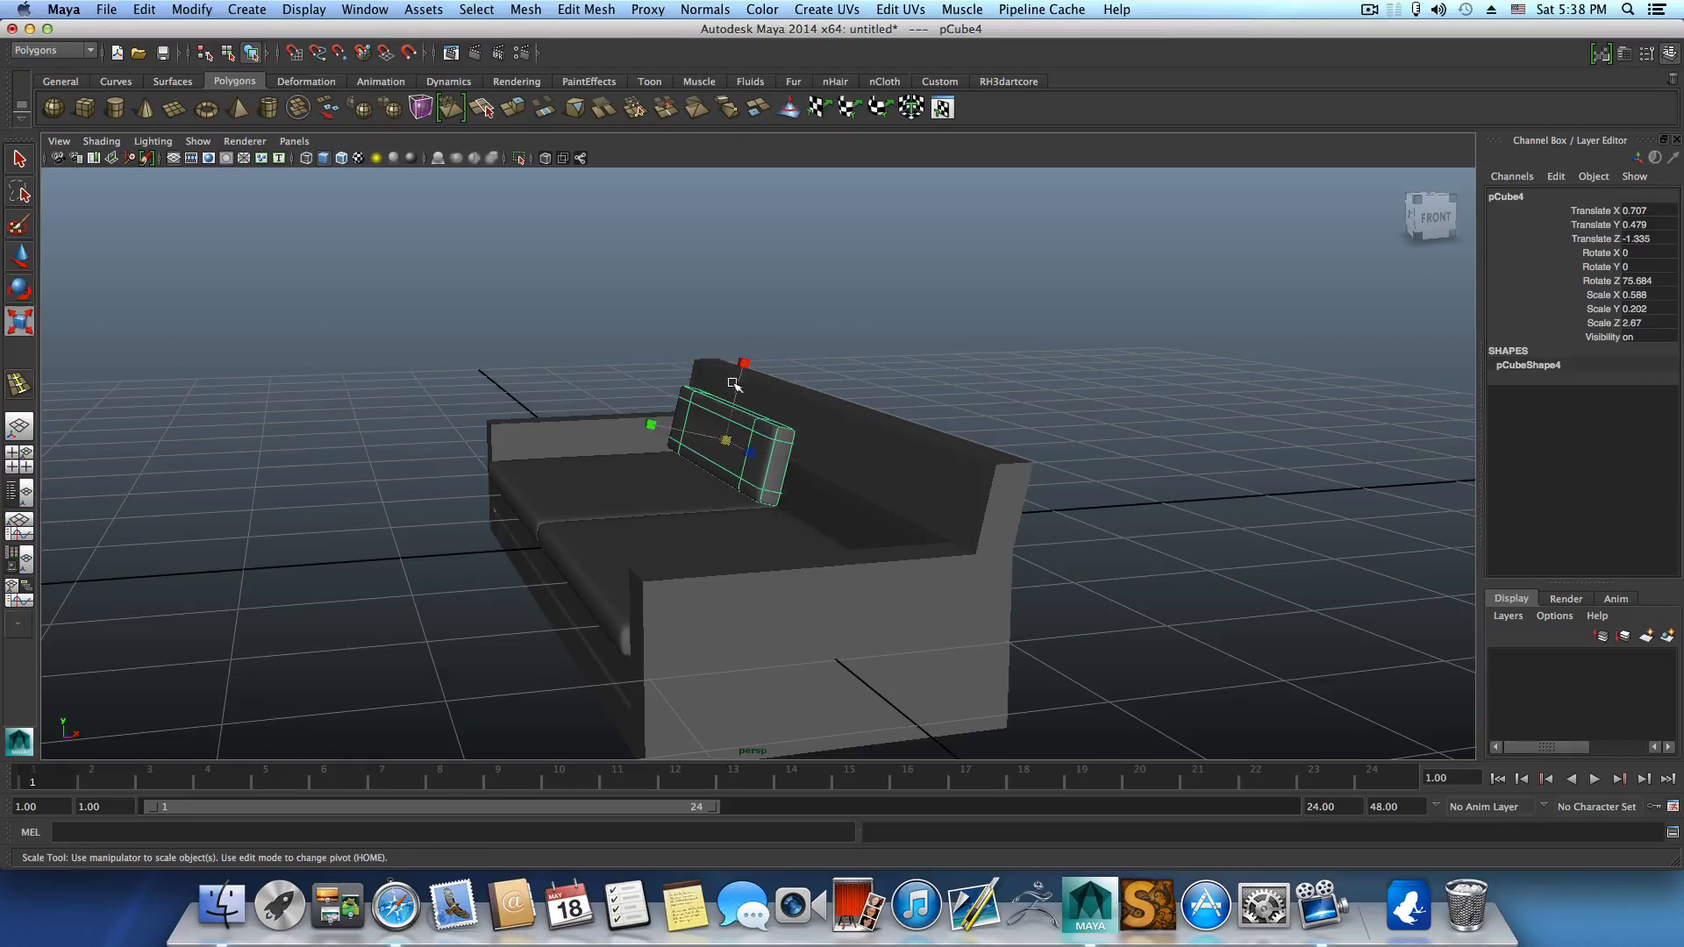
{"action": "key", "text": "w"}
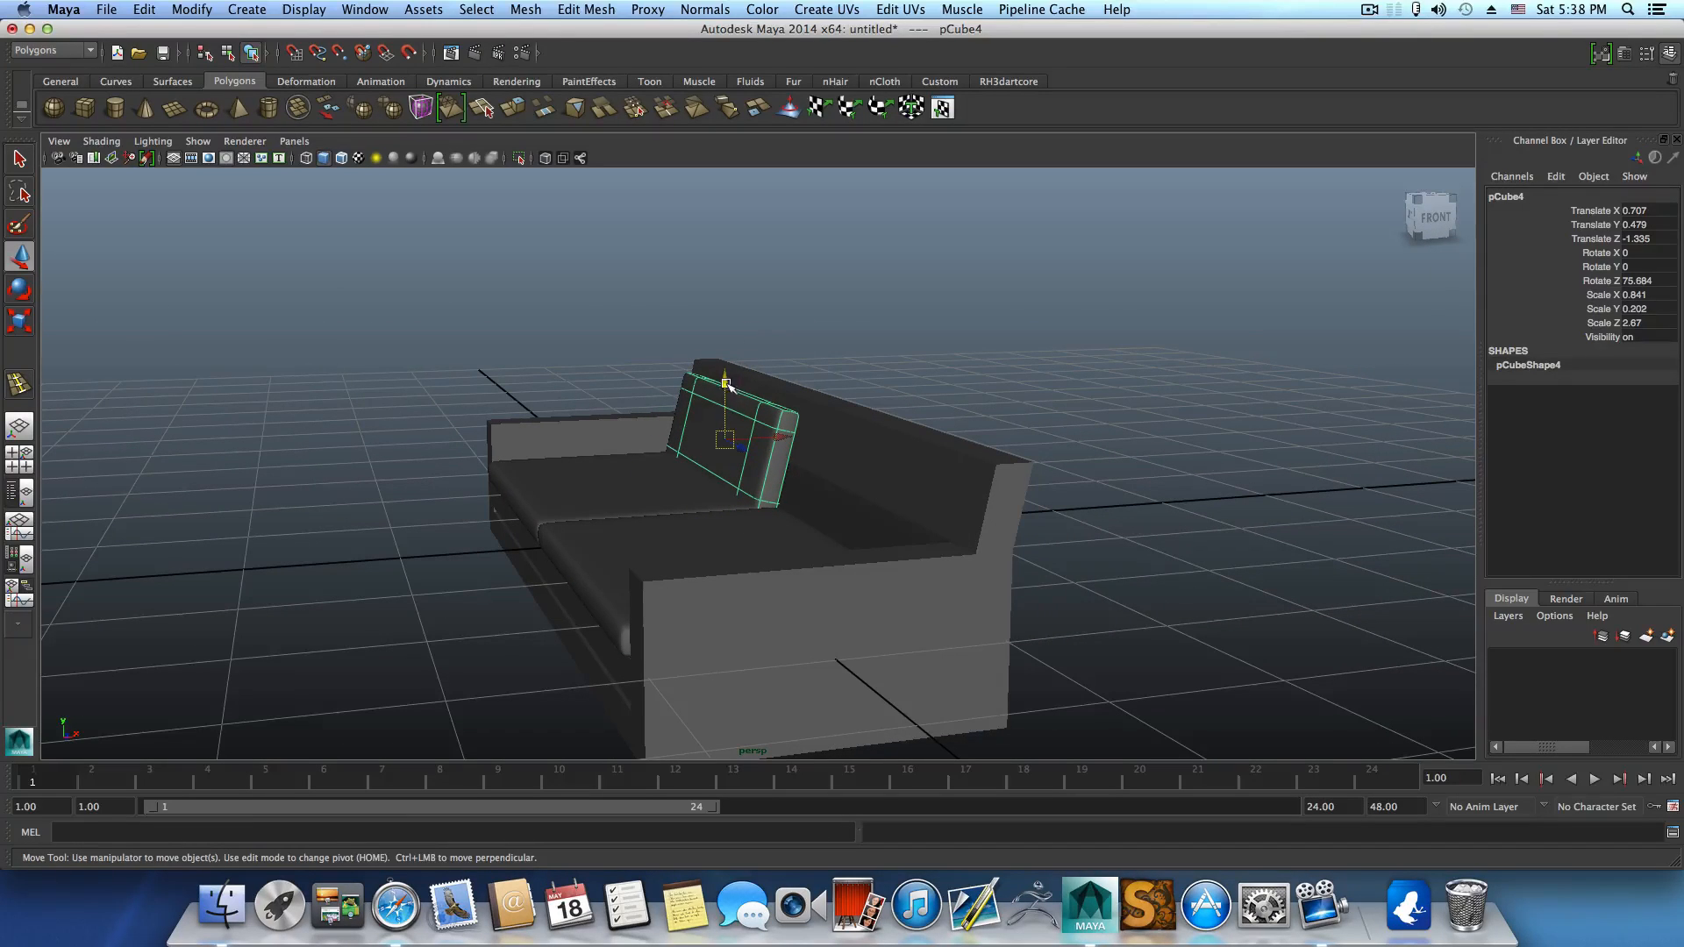
{"action": "left_click_drag", "start_coordinate": [725, 383], "coordinate": [779, 479]}
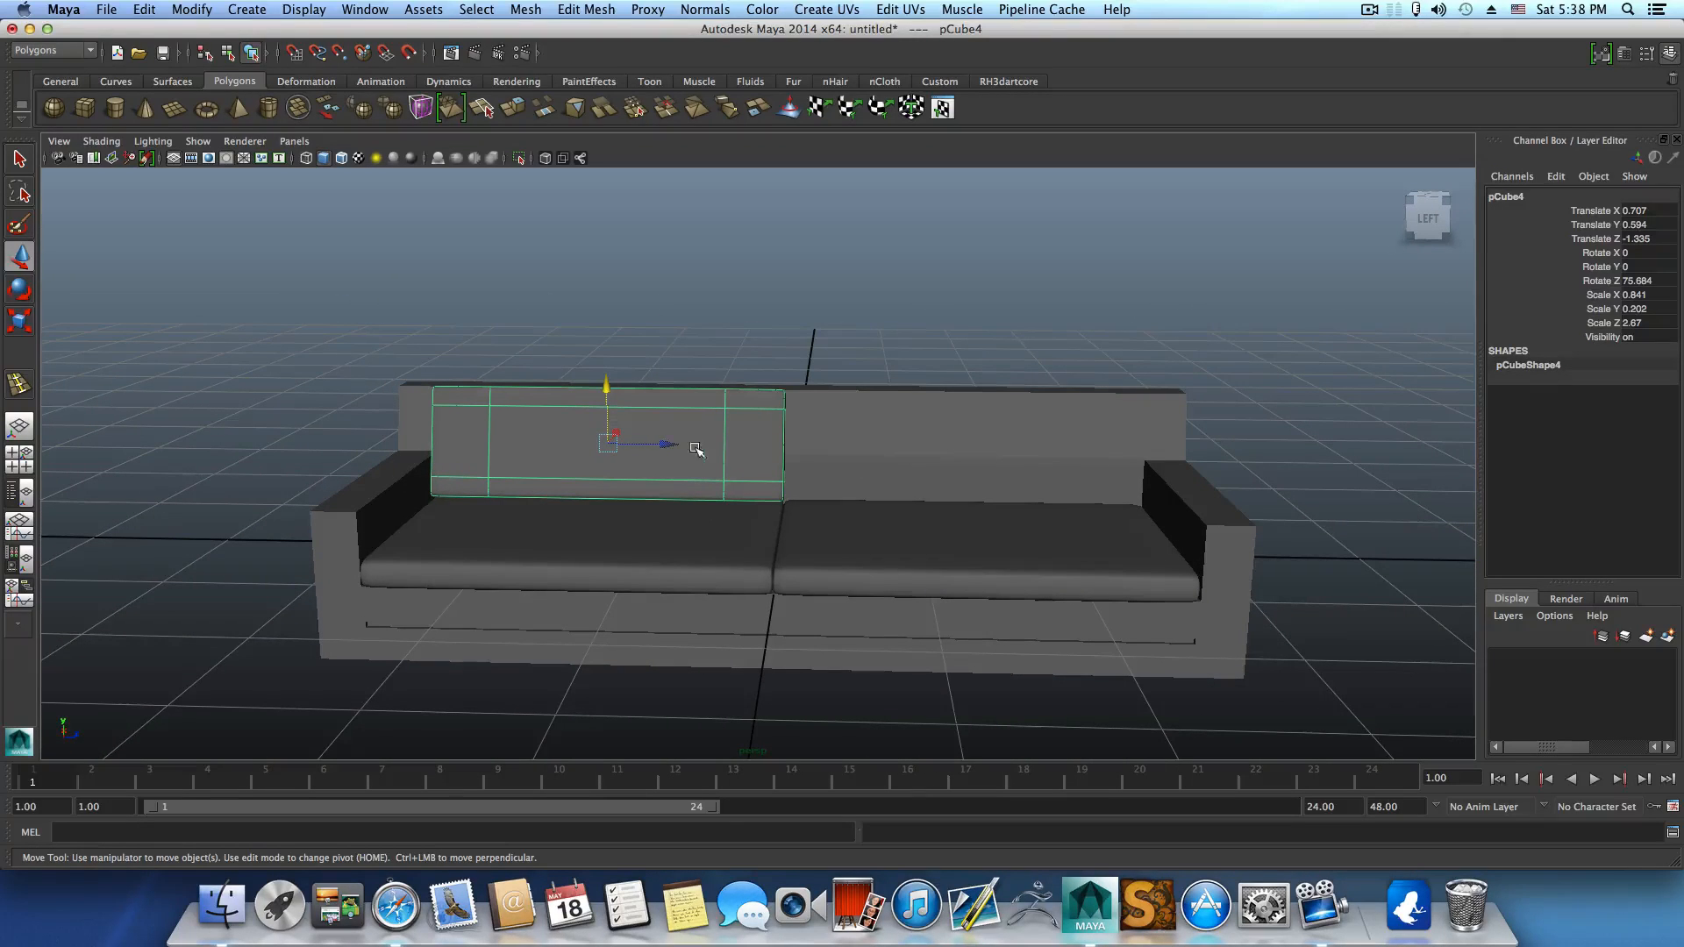
Duplicate the back cushion and slide the copy along Z to fill the other half of the backrest.
{"action": "key", "text": "shift+d"}
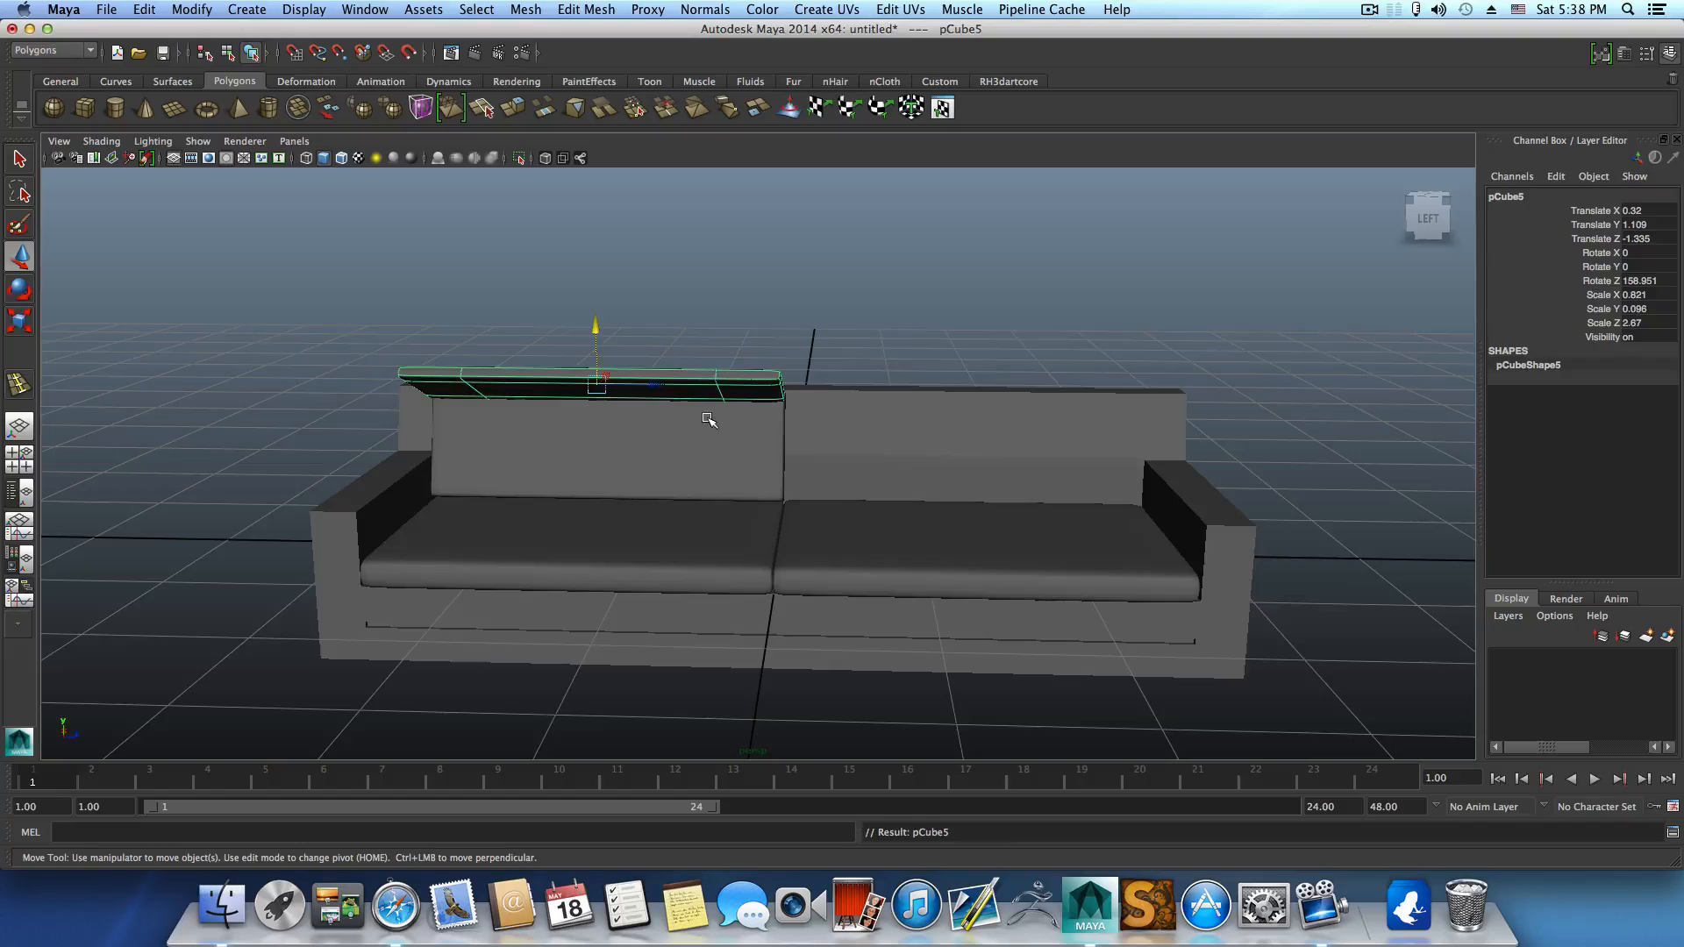
{"action": "key", "text": "ctrl+z"}
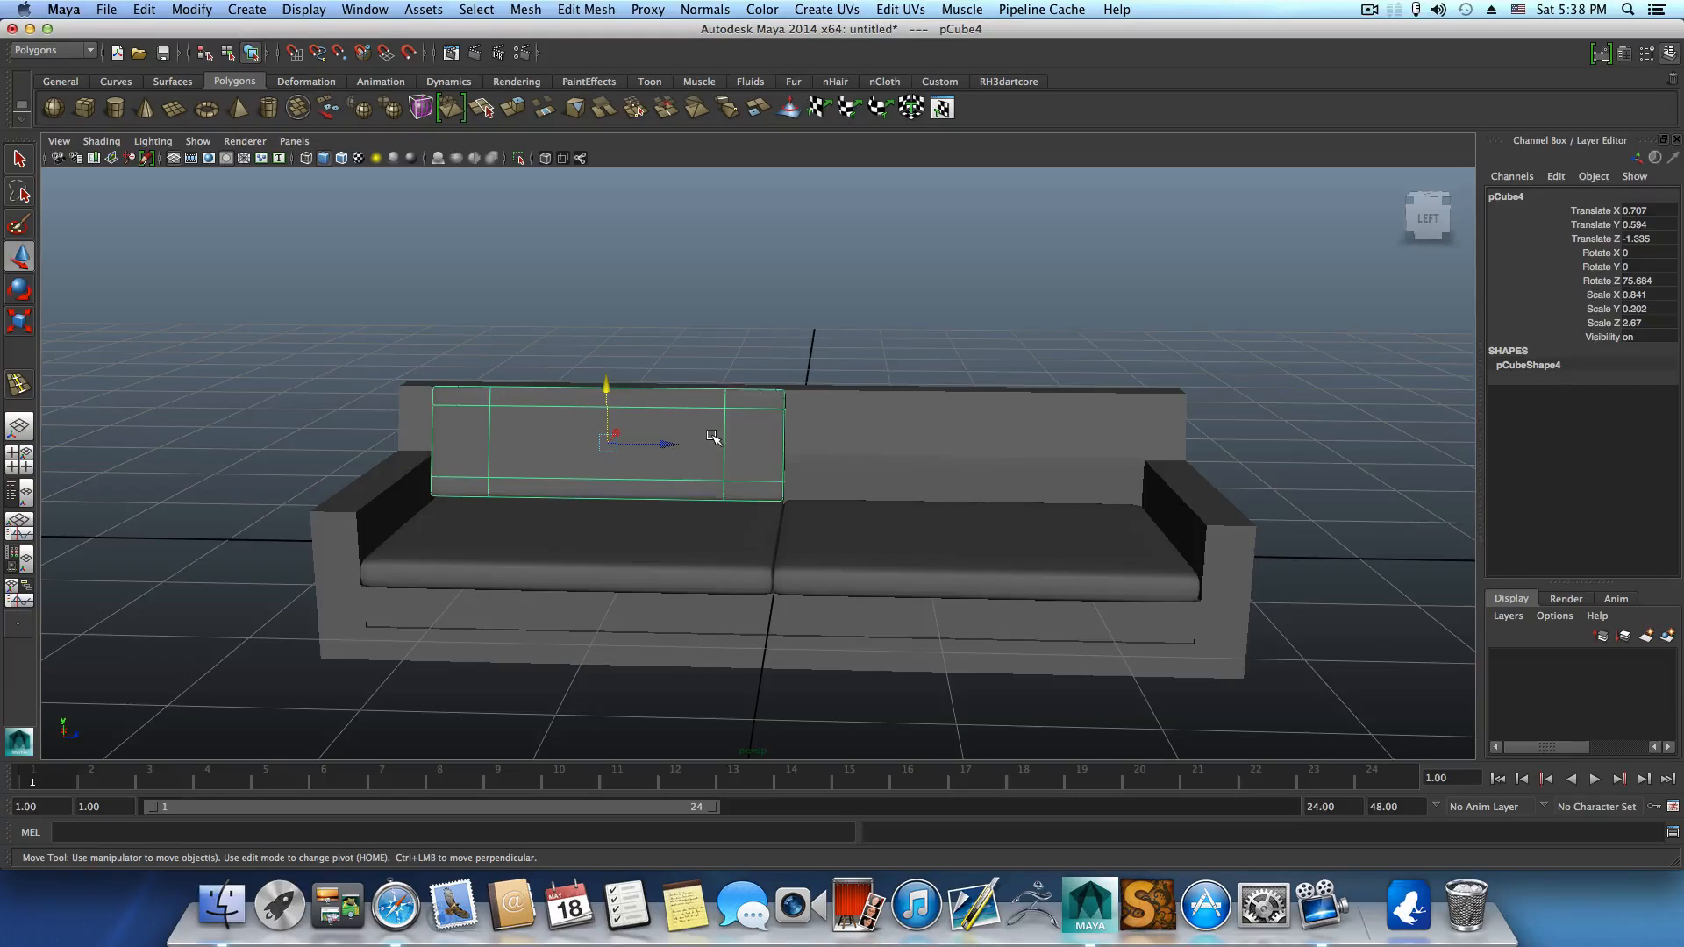
{"action": "key", "text": "ctrl+d"}
{"action": "left_click_drag", "start_coordinate": [670, 441], "coordinate": [449, 530]}
Insert an edge loop near the front of the sofa frame's armrests and preview the frame smoothed.
{"action": "left_click", "coordinate": [337, 530]}
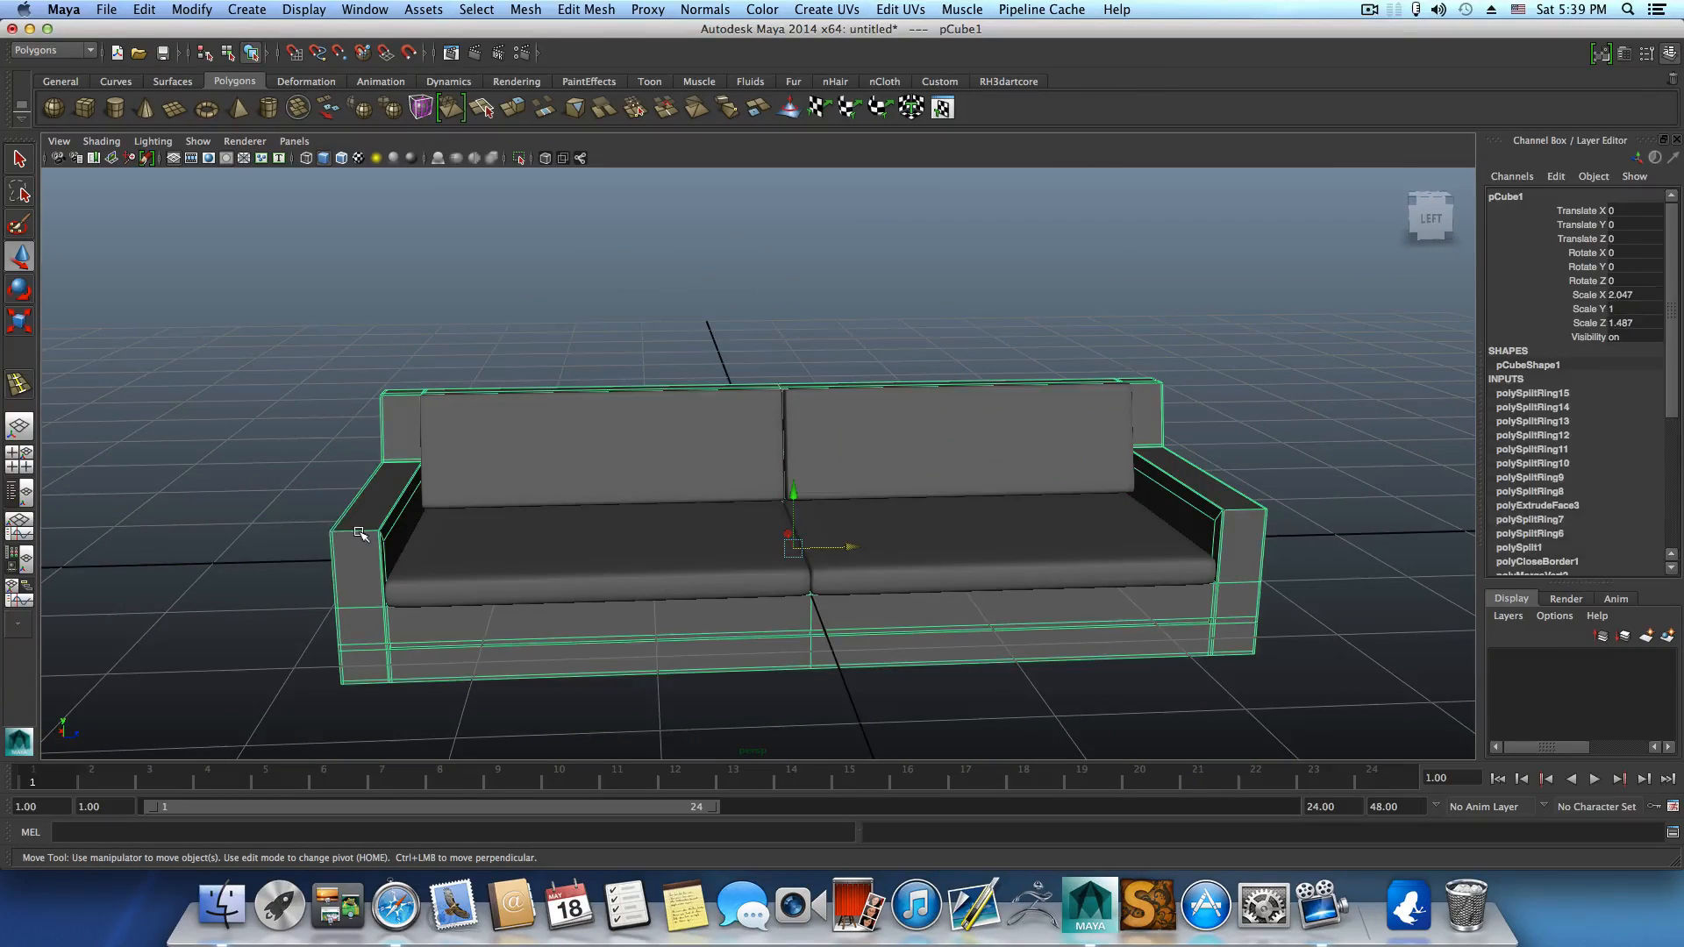
{"action": "key", "text": "3"}
{"action": "left_click_drag", "start_coordinate": [314, 521], "coordinate": [464, 519], "text": "alt"}
{"action": "key", "text": "1"}
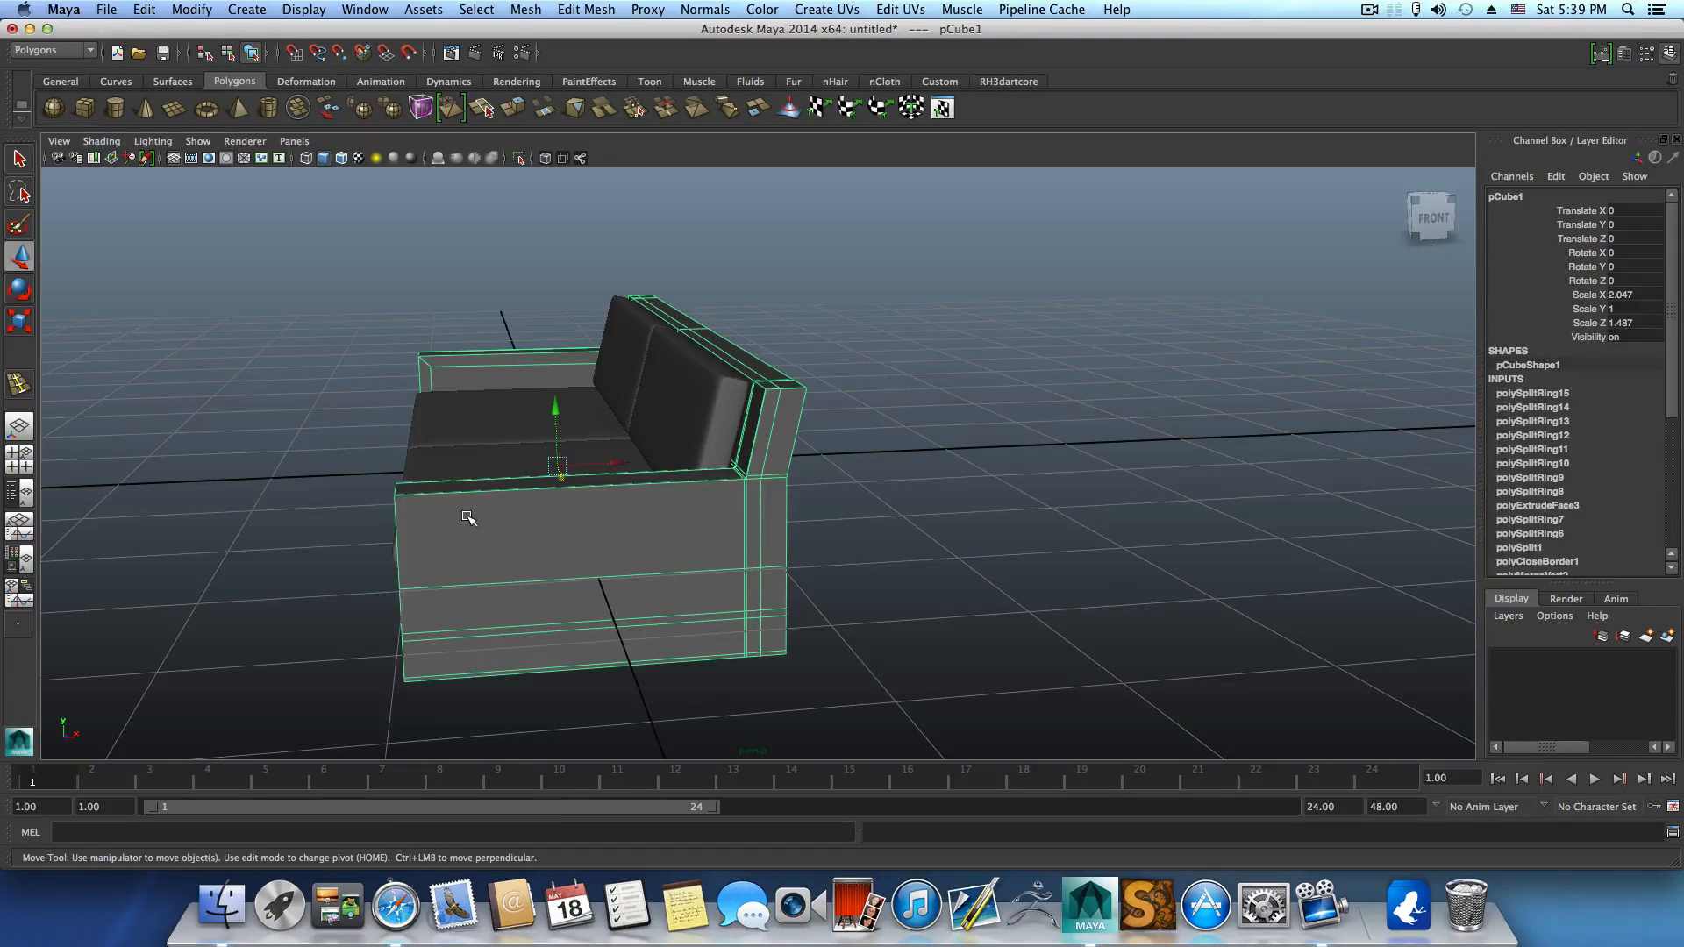
{"action": "right_click_drag", "start_coordinate": [468, 517], "coordinate": [413, 532], "text": "shift"}
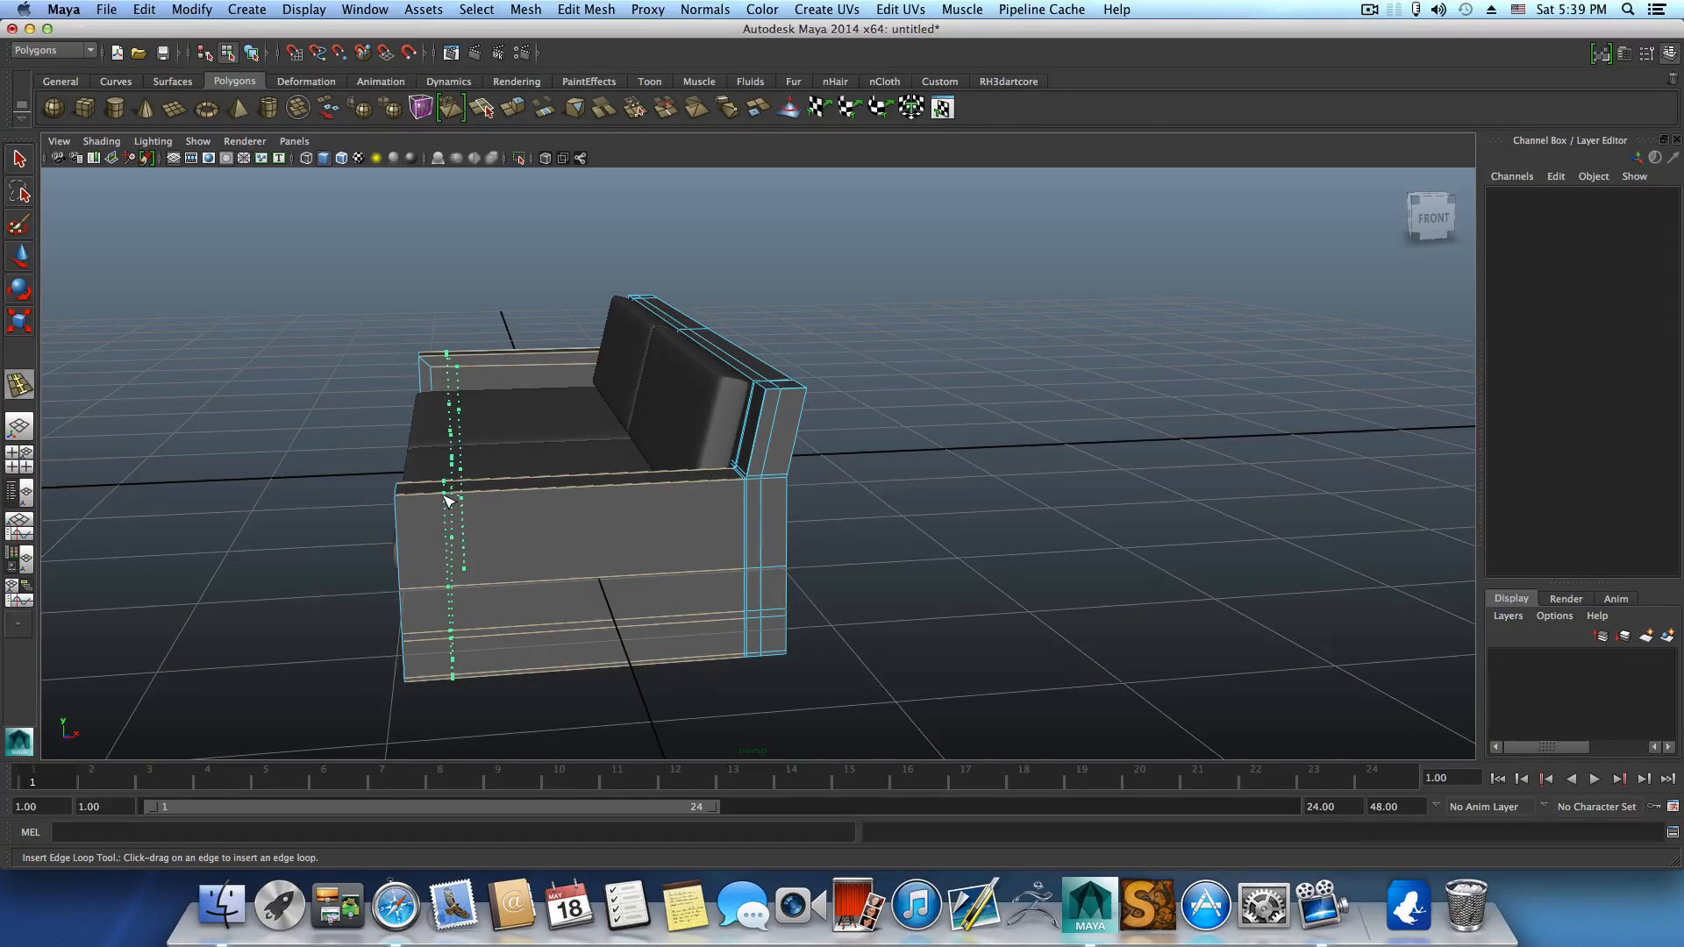
{"action": "left_click_drag", "start_coordinate": [445, 497], "coordinate": [808, 530]}
{"action": "key", "text": "3"}
{"action": "key", "text": "F8"}
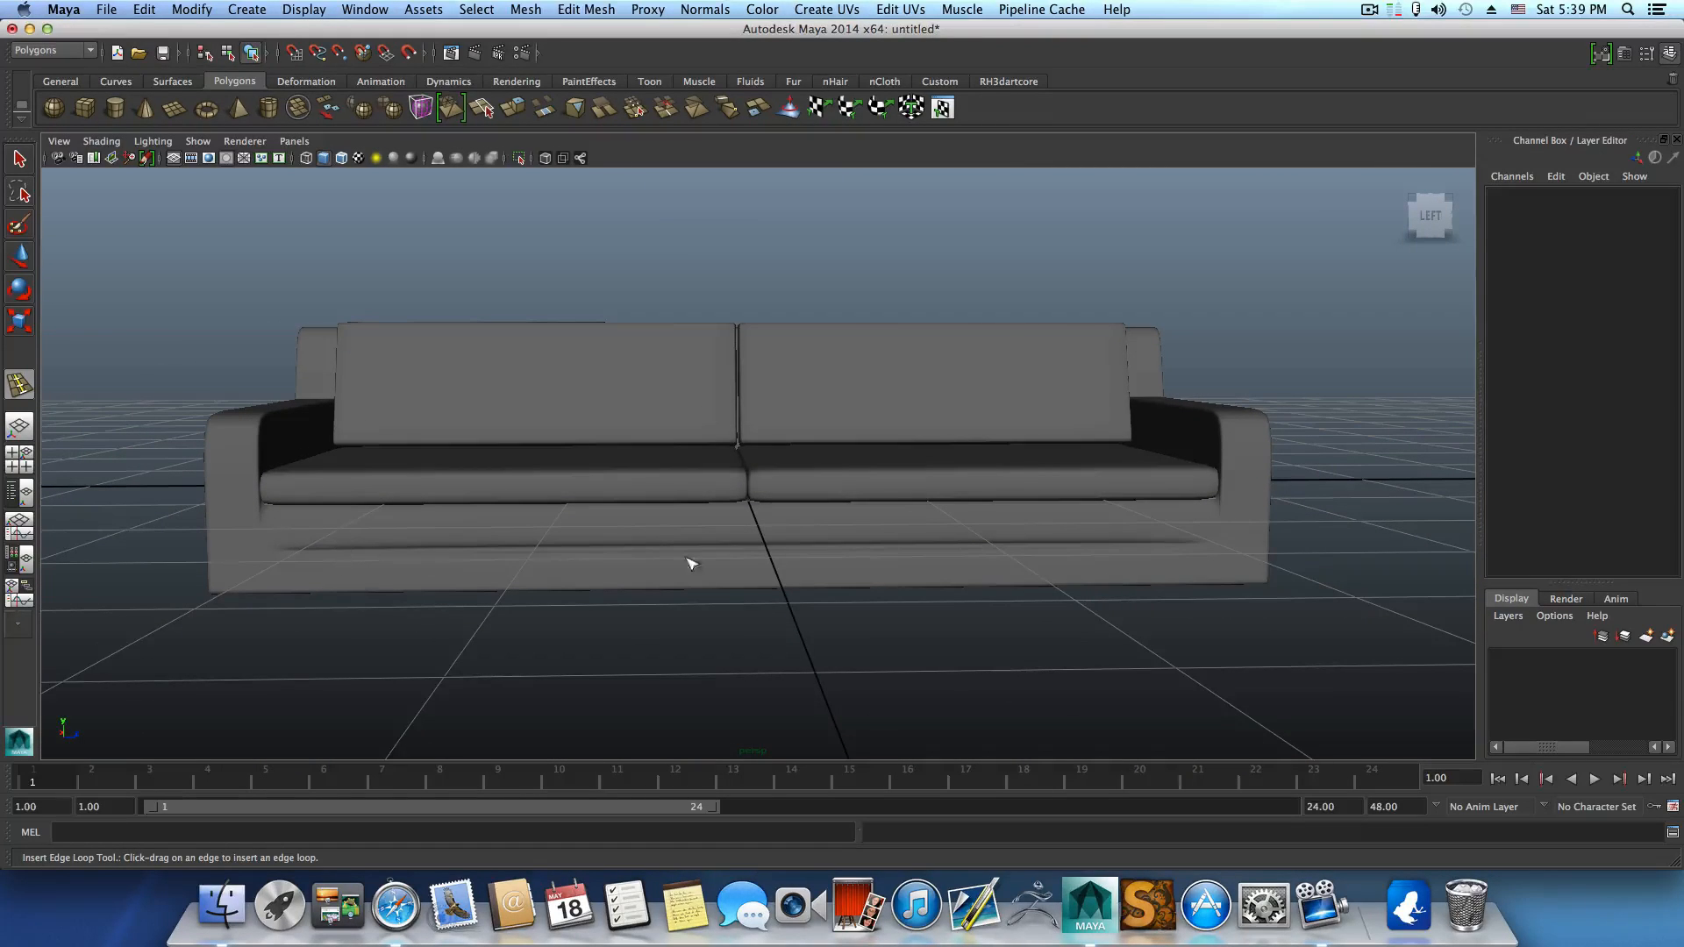
Return the sofa frame to unsmoothed display and insert a vertical edge loop beside the left end of the front groove.
{"action": "left_click", "coordinate": [19, 161]}
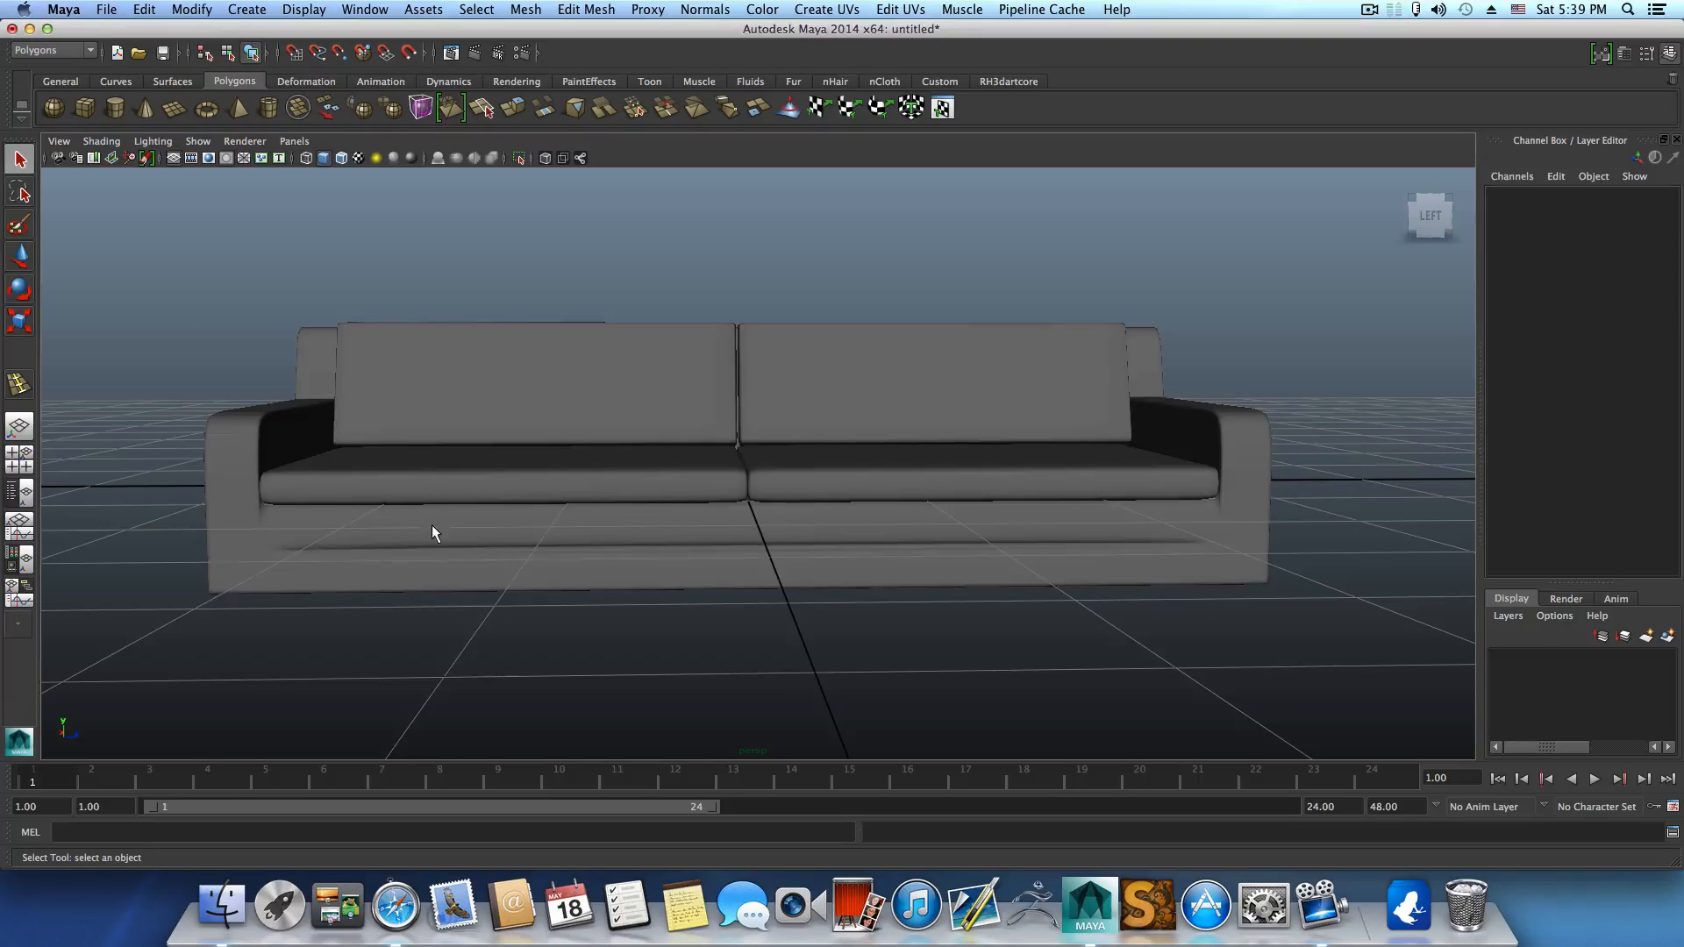
{"action": "left_click", "coordinate": [432, 525]}
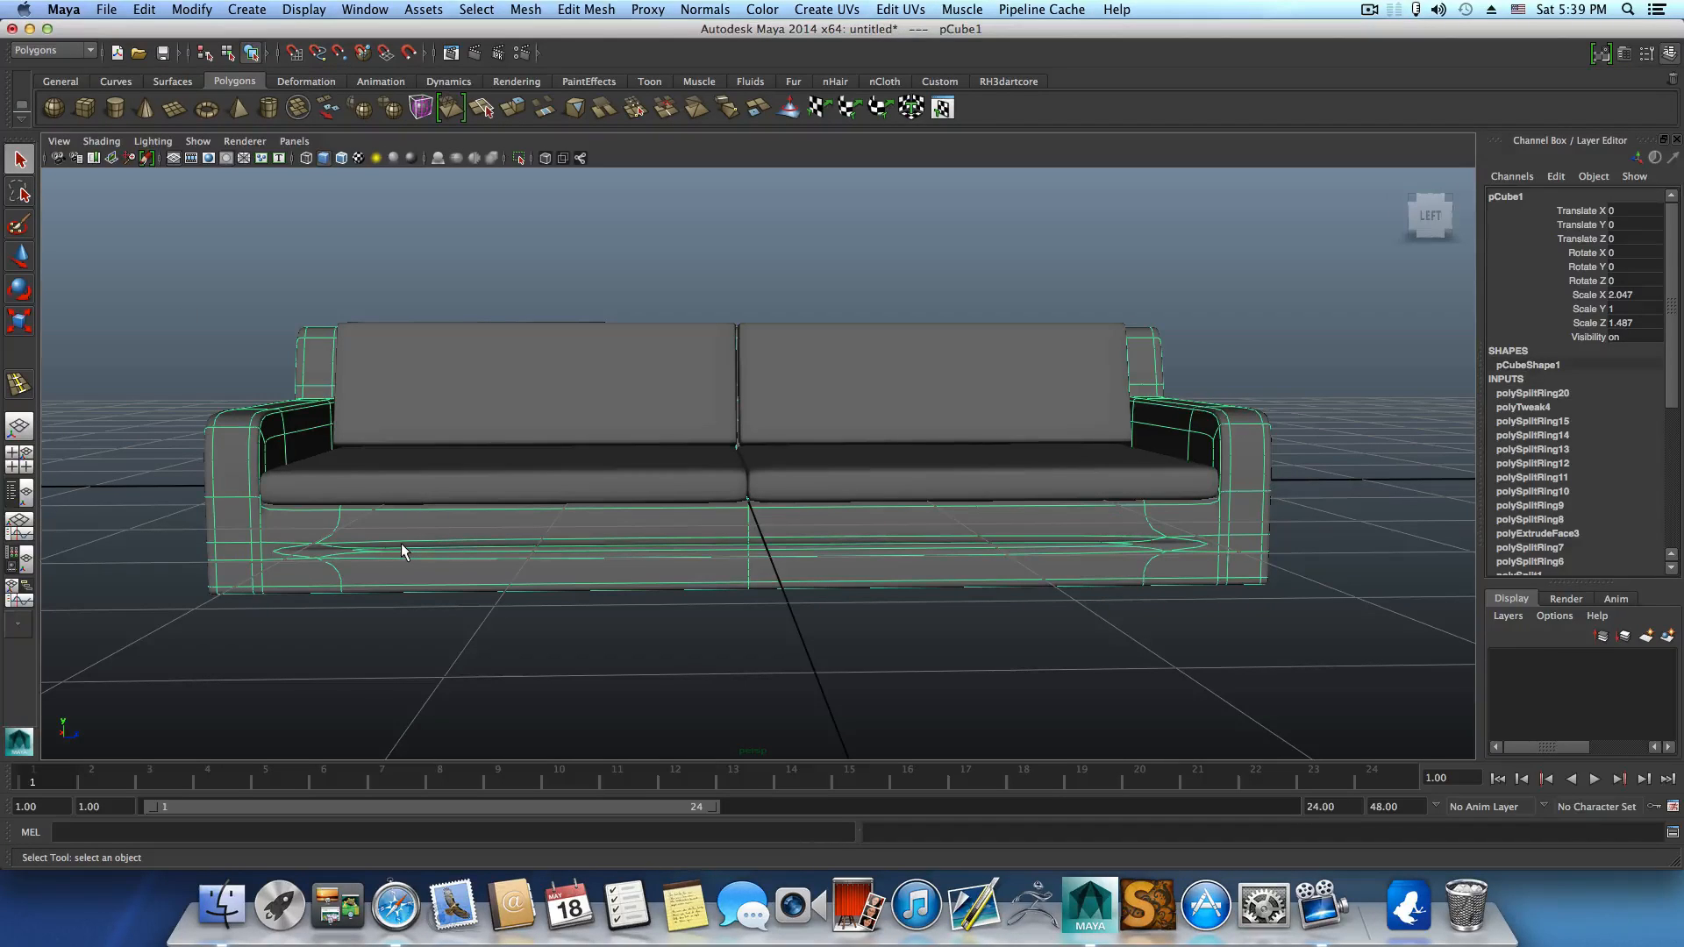
{"action": "key", "text": "1"}
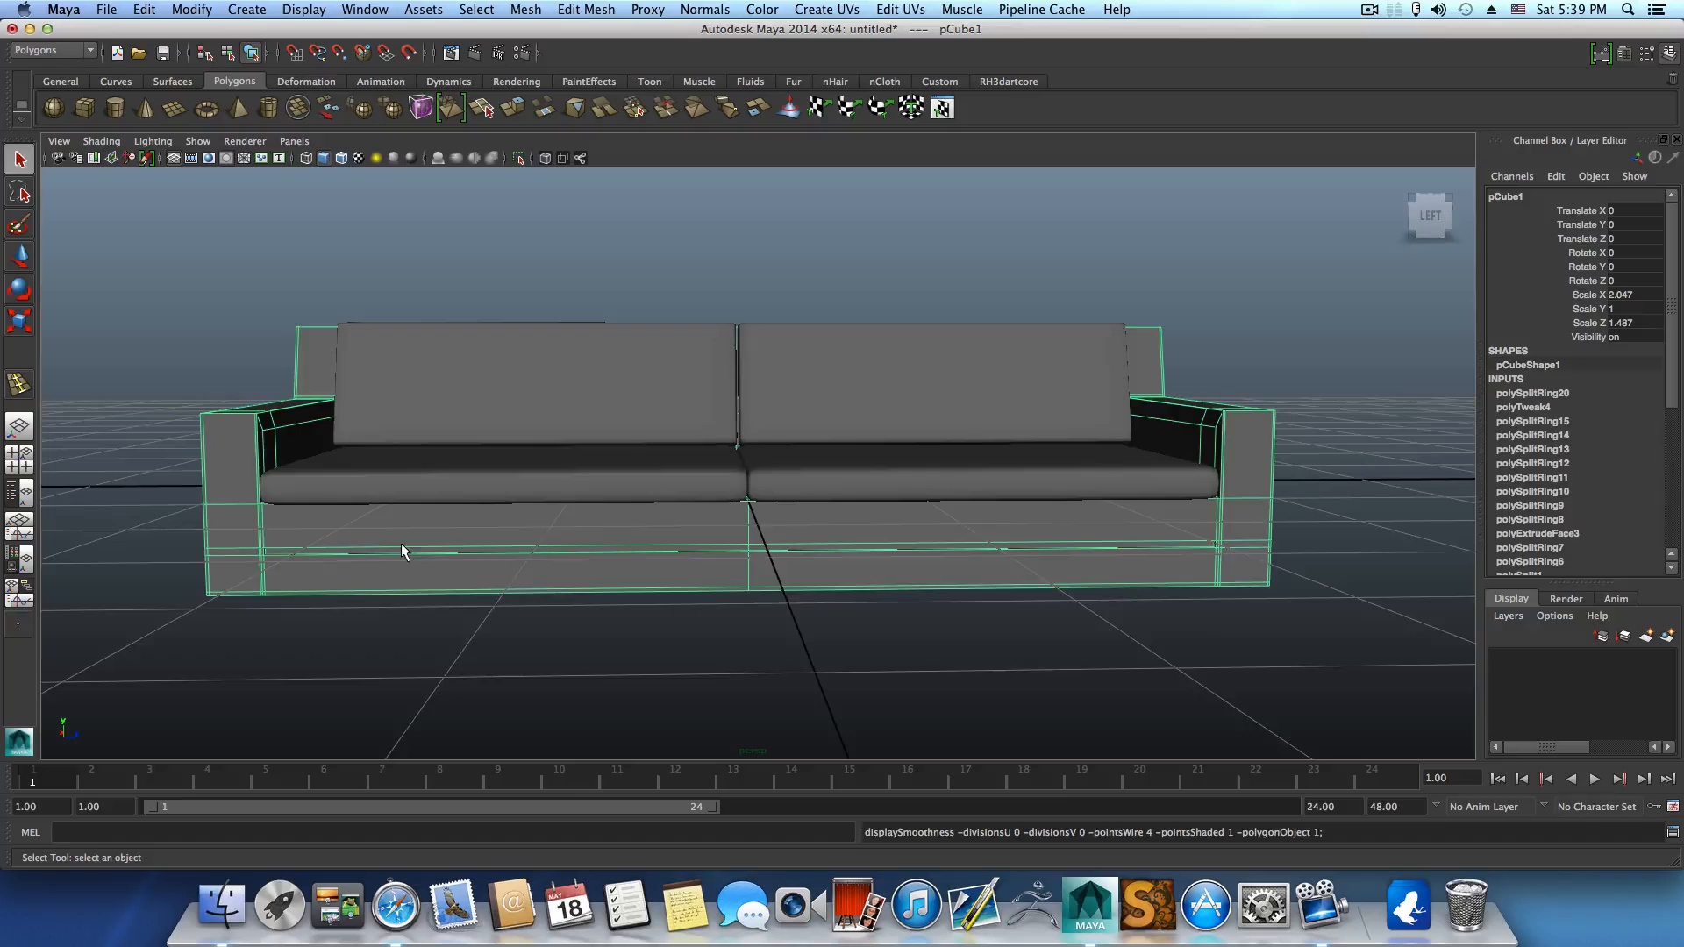
{"action": "right_click_drag", "start_coordinate": [402, 544], "coordinate": [620, 554], "text": "alt"}
{"action": "middle_click_drag", "start_coordinate": [229, 582], "coordinate": [343, 557], "text": "alt"}
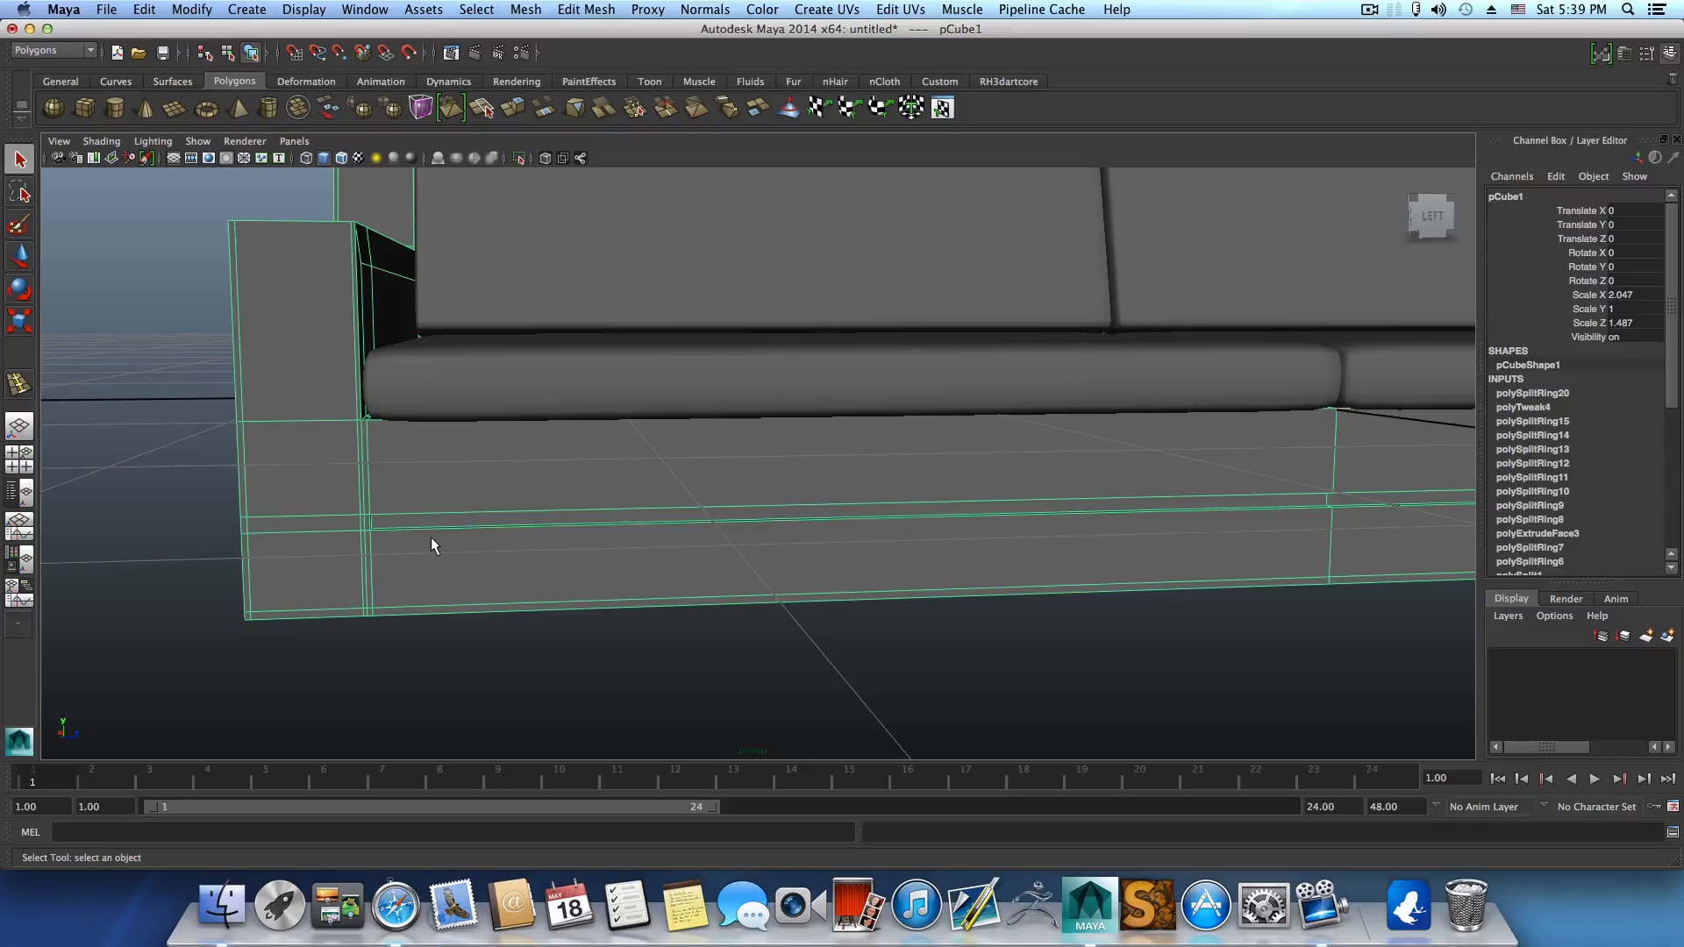
{"action": "right_click_drag", "start_coordinate": [470, 539], "coordinate": [384, 564], "text": "shift"}
{"action": "left_click_drag", "start_coordinate": [387, 521], "coordinate": [377, 527]}
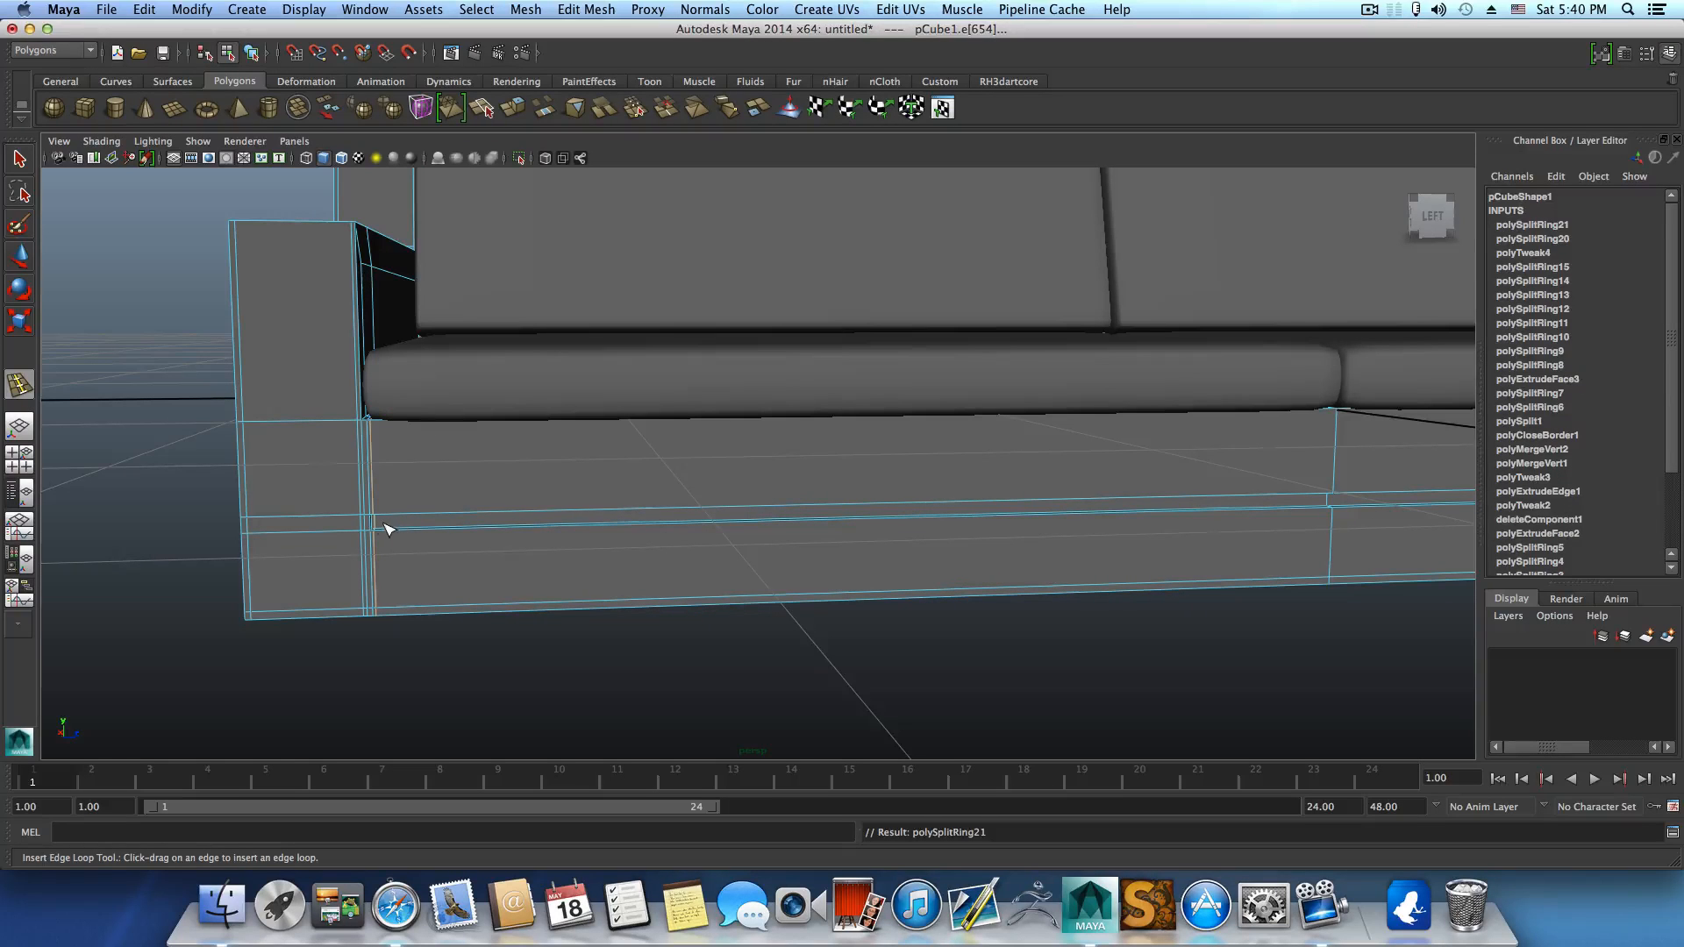
Insert a vertical edge loop beside the right end of the front groove and return to object selection.
{"action": "middle_click_drag", "start_coordinate": [714, 525], "coordinate": [245, 592], "text": "alt"}
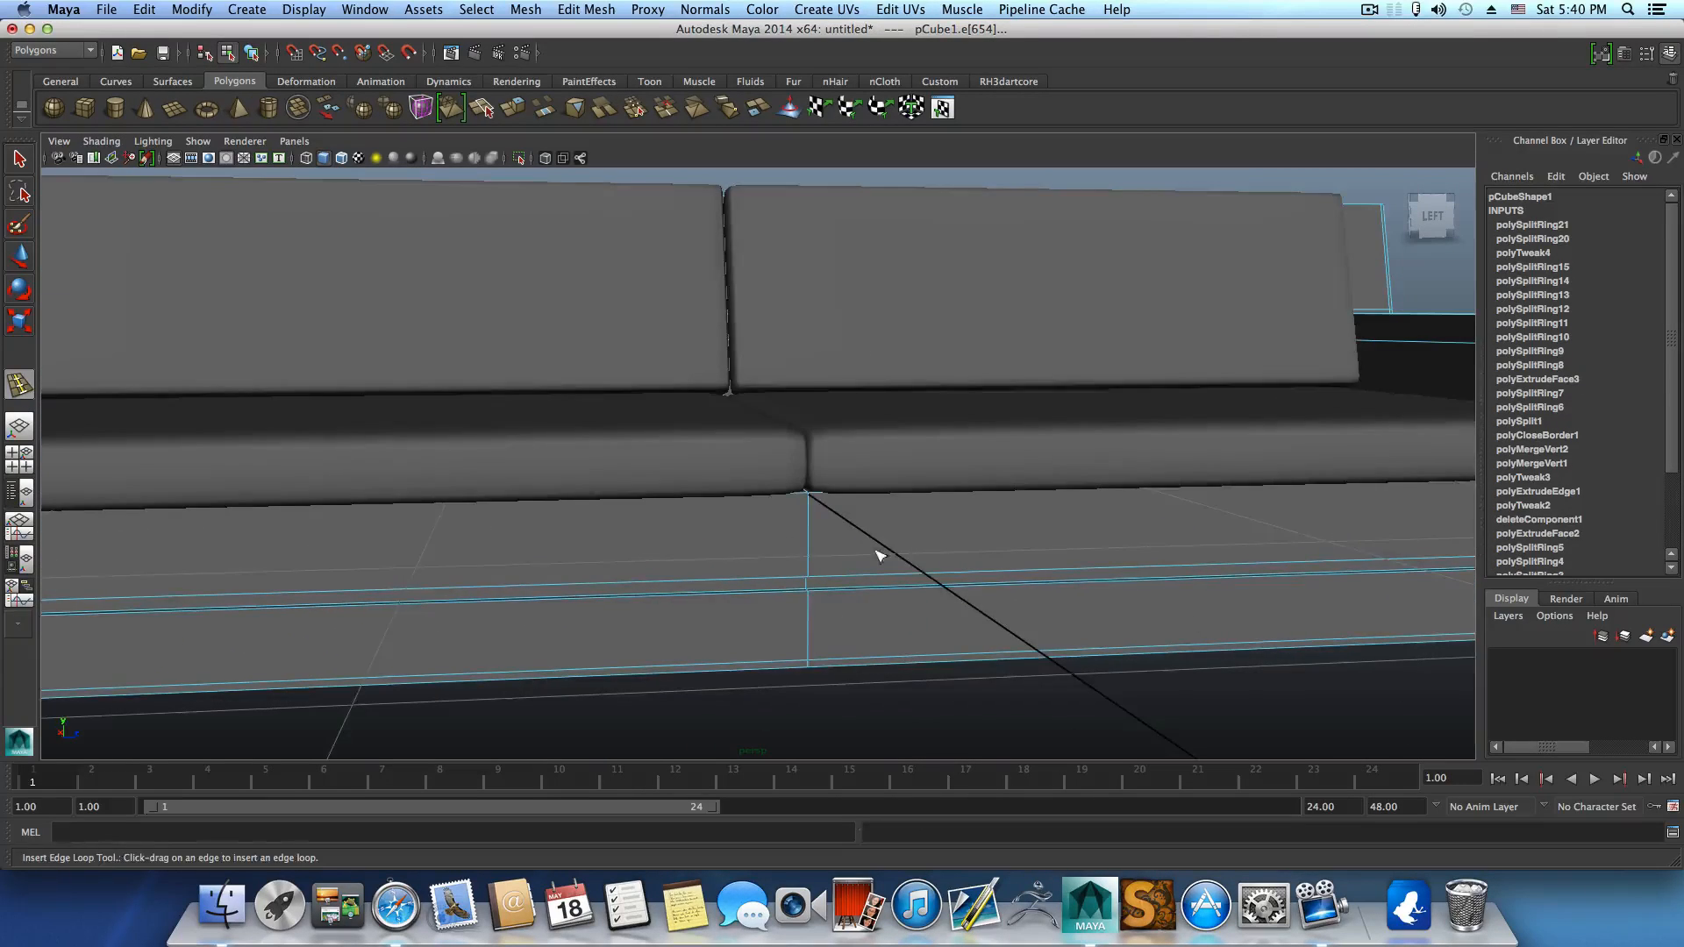
{"action": "mouse_move", "coordinate": [879, 556]}
{"action": "middle_mouse_down", "text": "alt"}
{"action": "mouse_move", "coordinate": [342, 570]}
{"action": "mouse_move", "coordinate": [693, 582]}
{"action": "middle_mouse_up", "text": "alt"}
{"action": "mouse_move", "coordinate": [694, 582]}
{"action": "right_mouse_down", "text": "alt"}
{"action": "mouse_move", "coordinate": [802, 582]}
{"action": "mouse_move", "coordinate": [913, 618]}
{"action": "right_mouse_up", "text": "alt"}
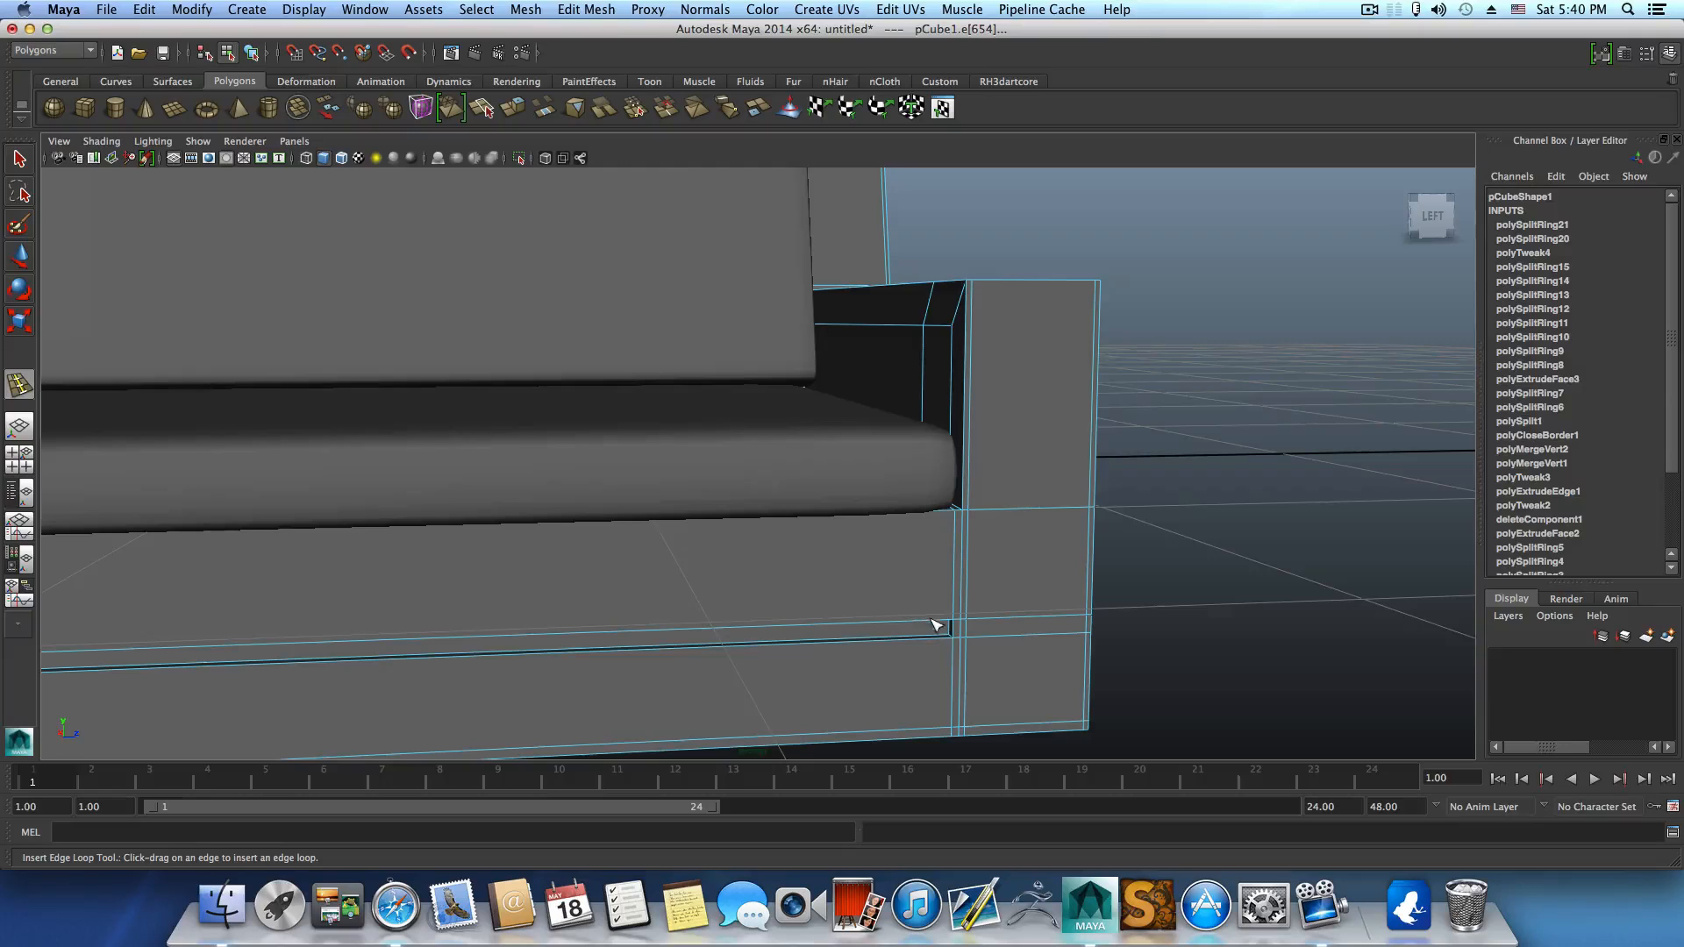
{"action": "left_click_drag", "start_coordinate": [935, 622], "coordinate": [944, 618]}
{"action": "left_click_drag", "start_coordinate": [949, 624], "coordinate": [949, 625]}
{"action": "right_click_drag", "start_coordinate": [793, 587], "coordinate": [726, 579], "text": "alt"}
{"action": "key", "text": "F8"}
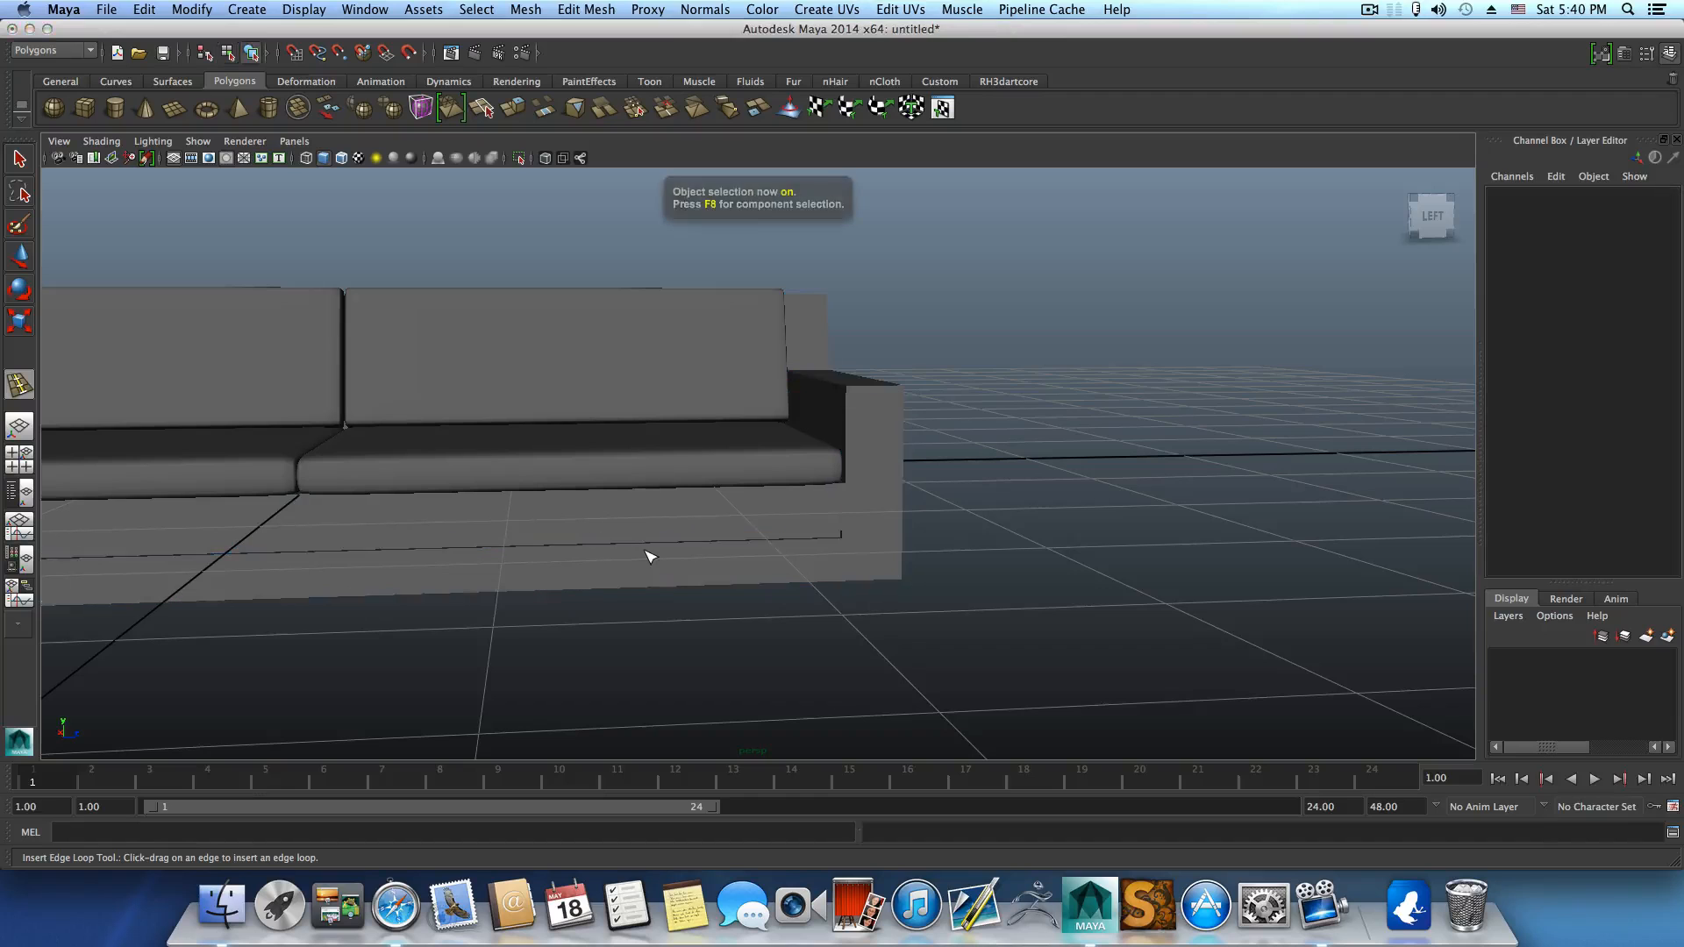
Show the sofa frame in smooth preview and check it from the front and side.
{"action": "left_click", "coordinate": [19, 161]}
{"action": "left_click", "coordinate": [383, 529]}
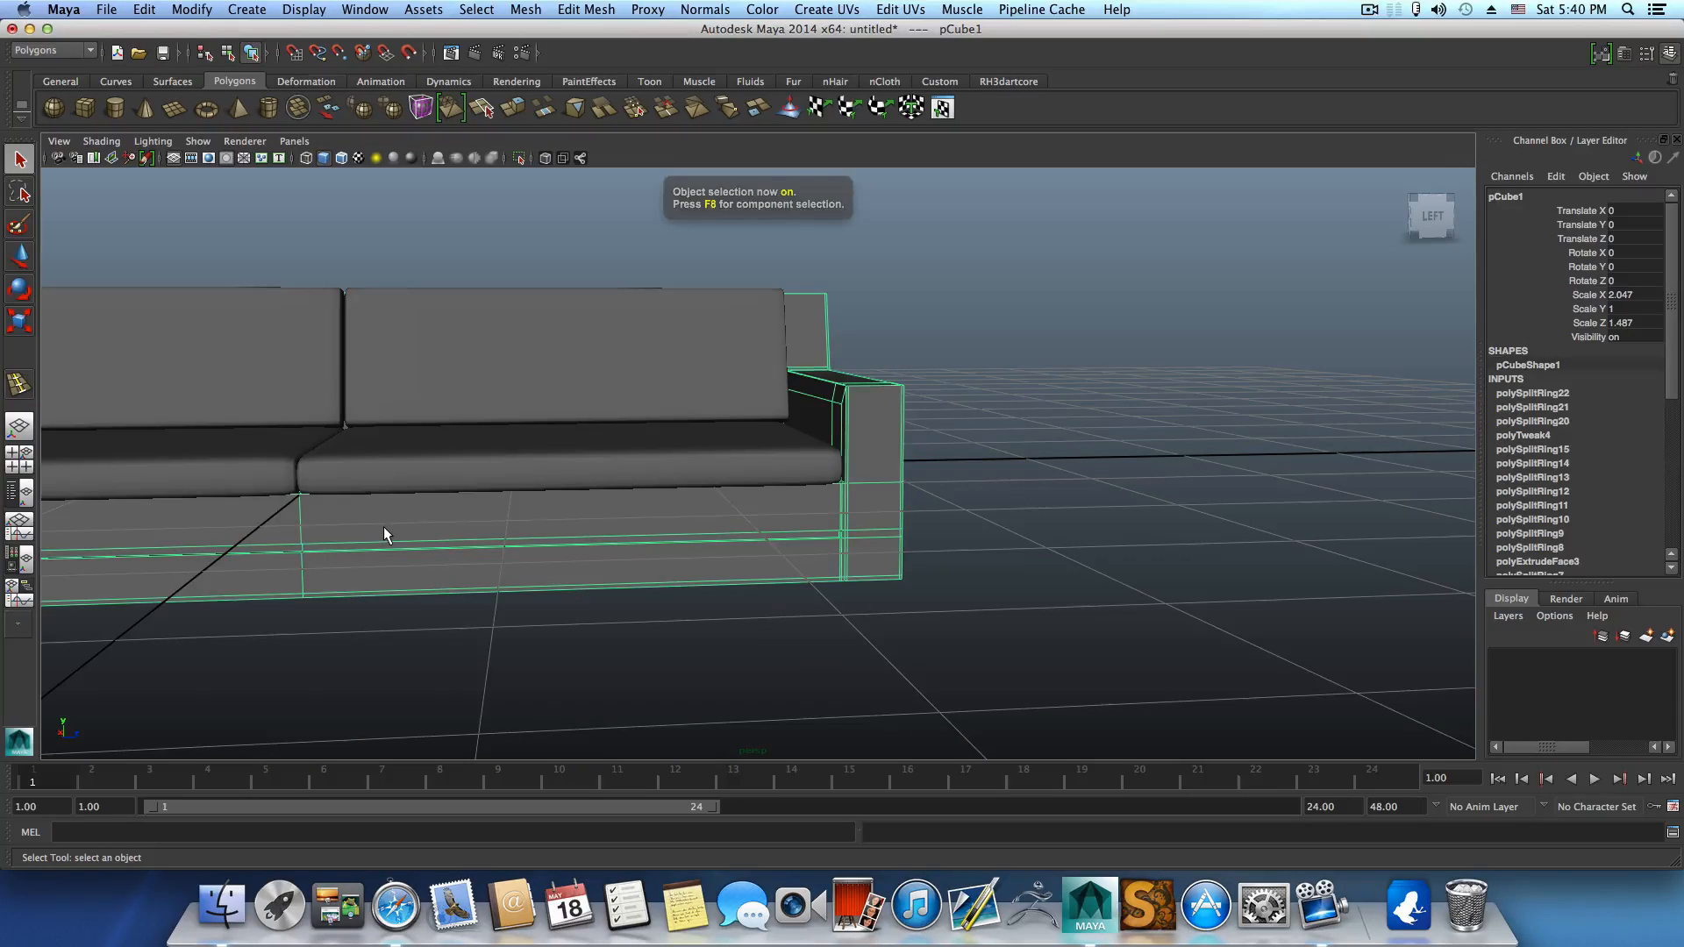
{"action": "left_click_drag", "start_coordinate": [373, 534], "coordinate": [416, 612], "text": "alt"}
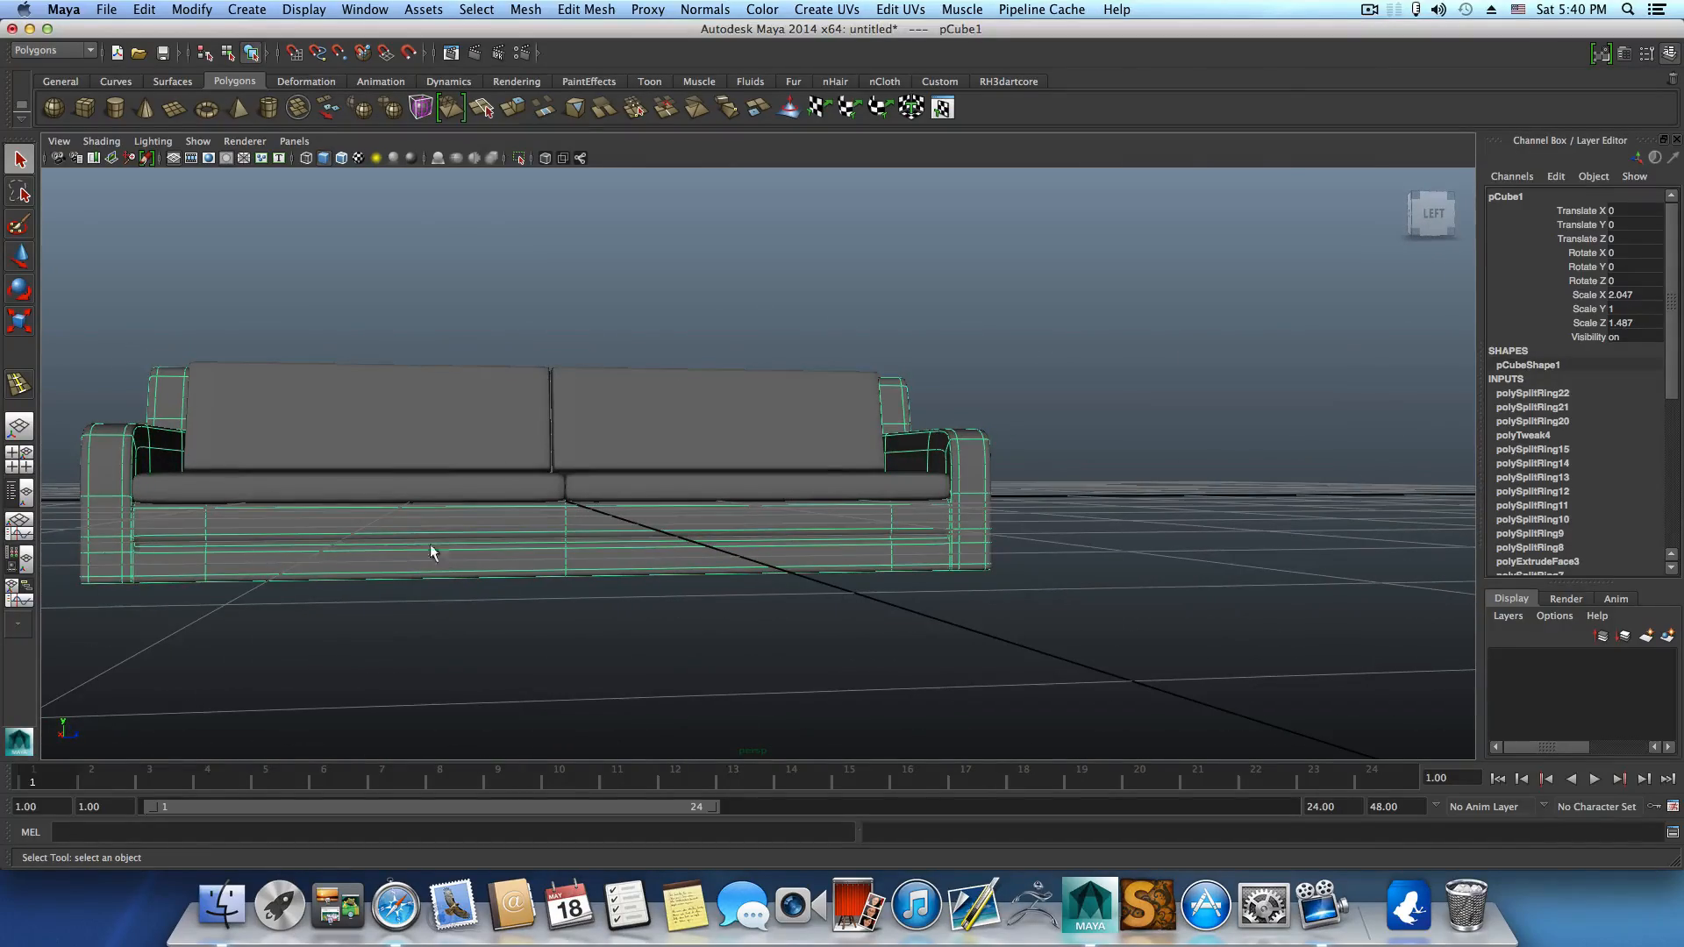
{"action": "left_click_drag", "start_coordinate": [844, 542], "coordinate": [649, 551], "text": "alt"}
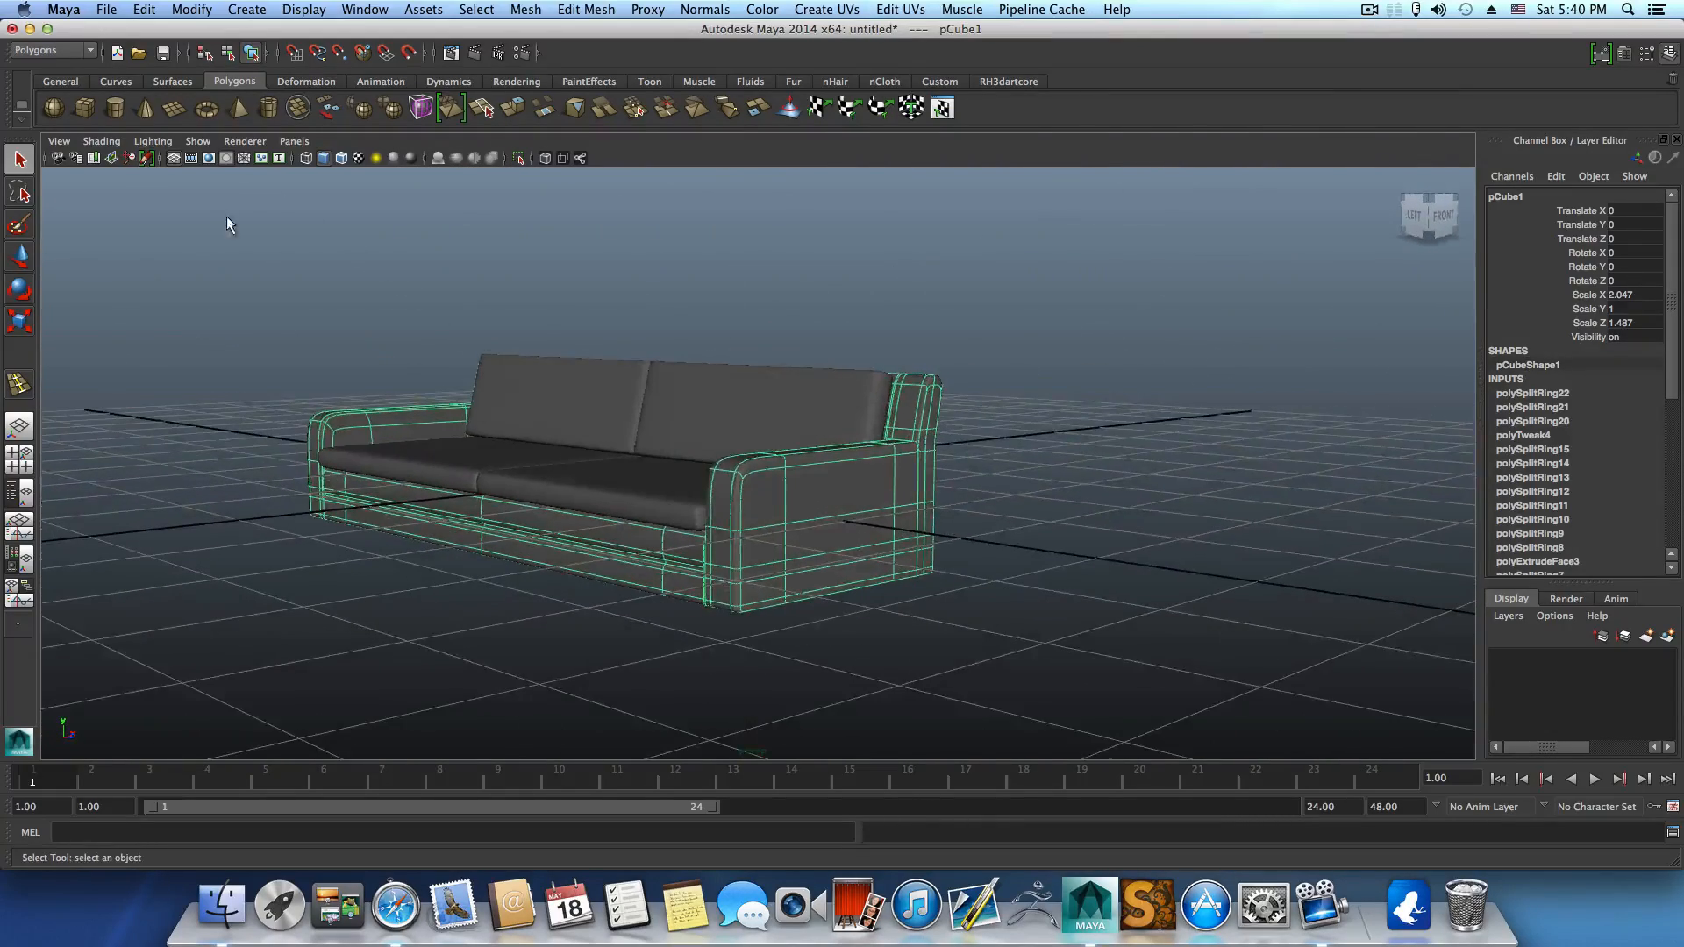
Create a polygon cylinder and move it in front of the sofa, to about Translate X -2.658.
{"action": "left_click", "coordinate": [115, 109]}
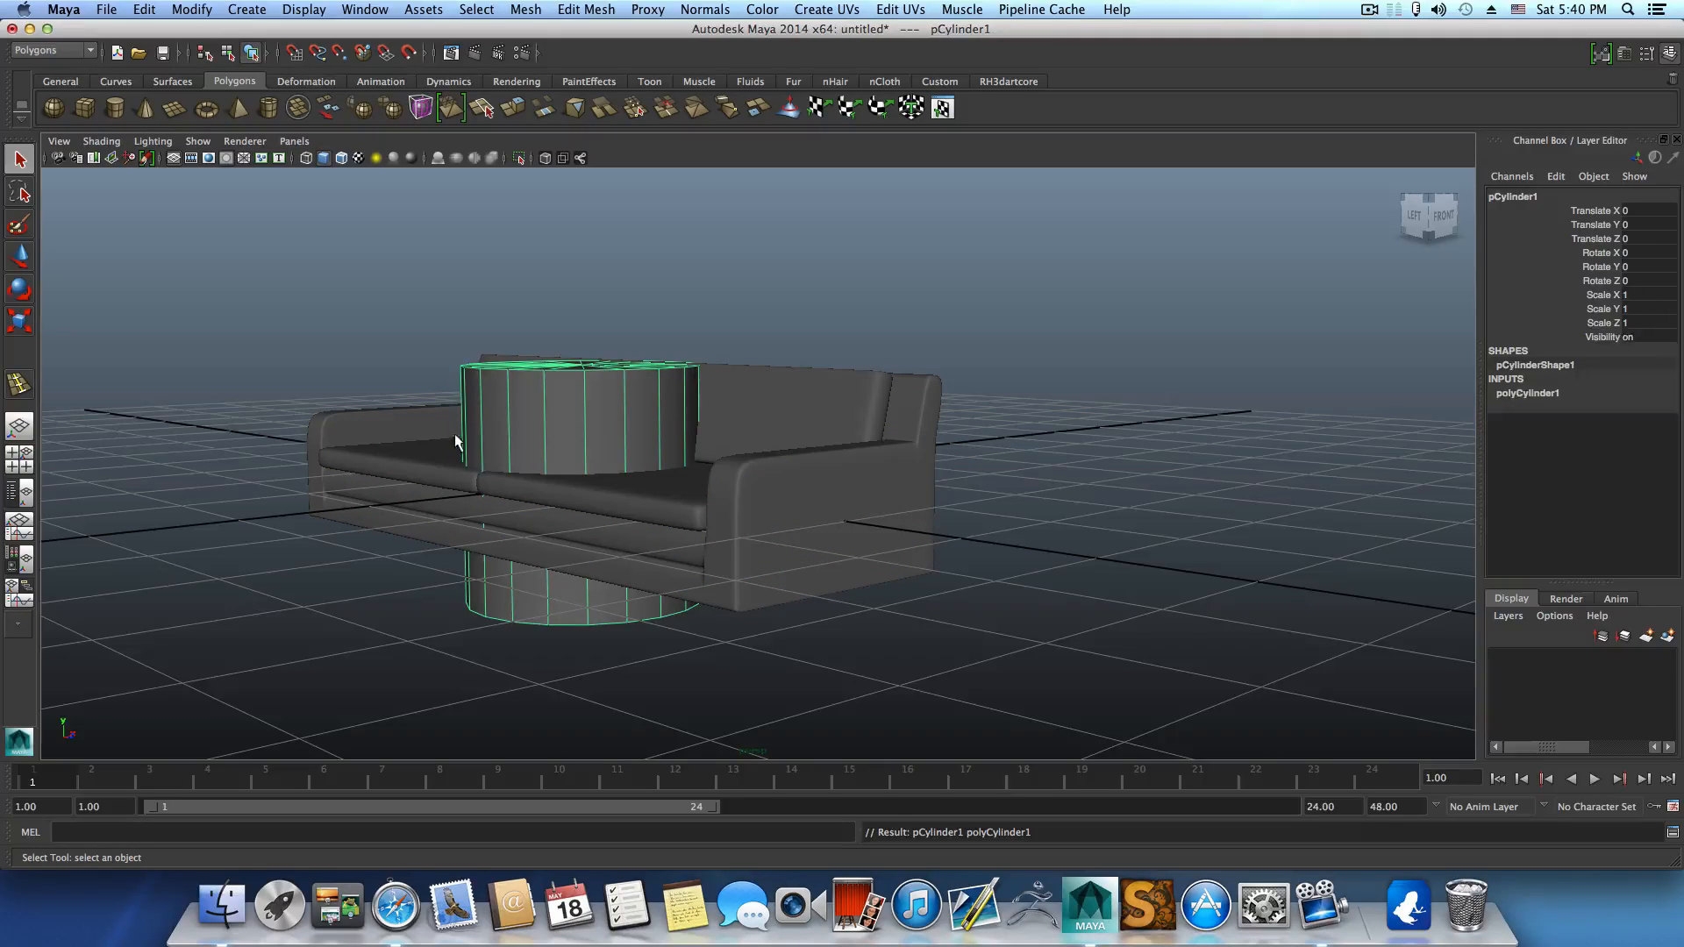
{"action": "left_click", "coordinate": [20, 255]}
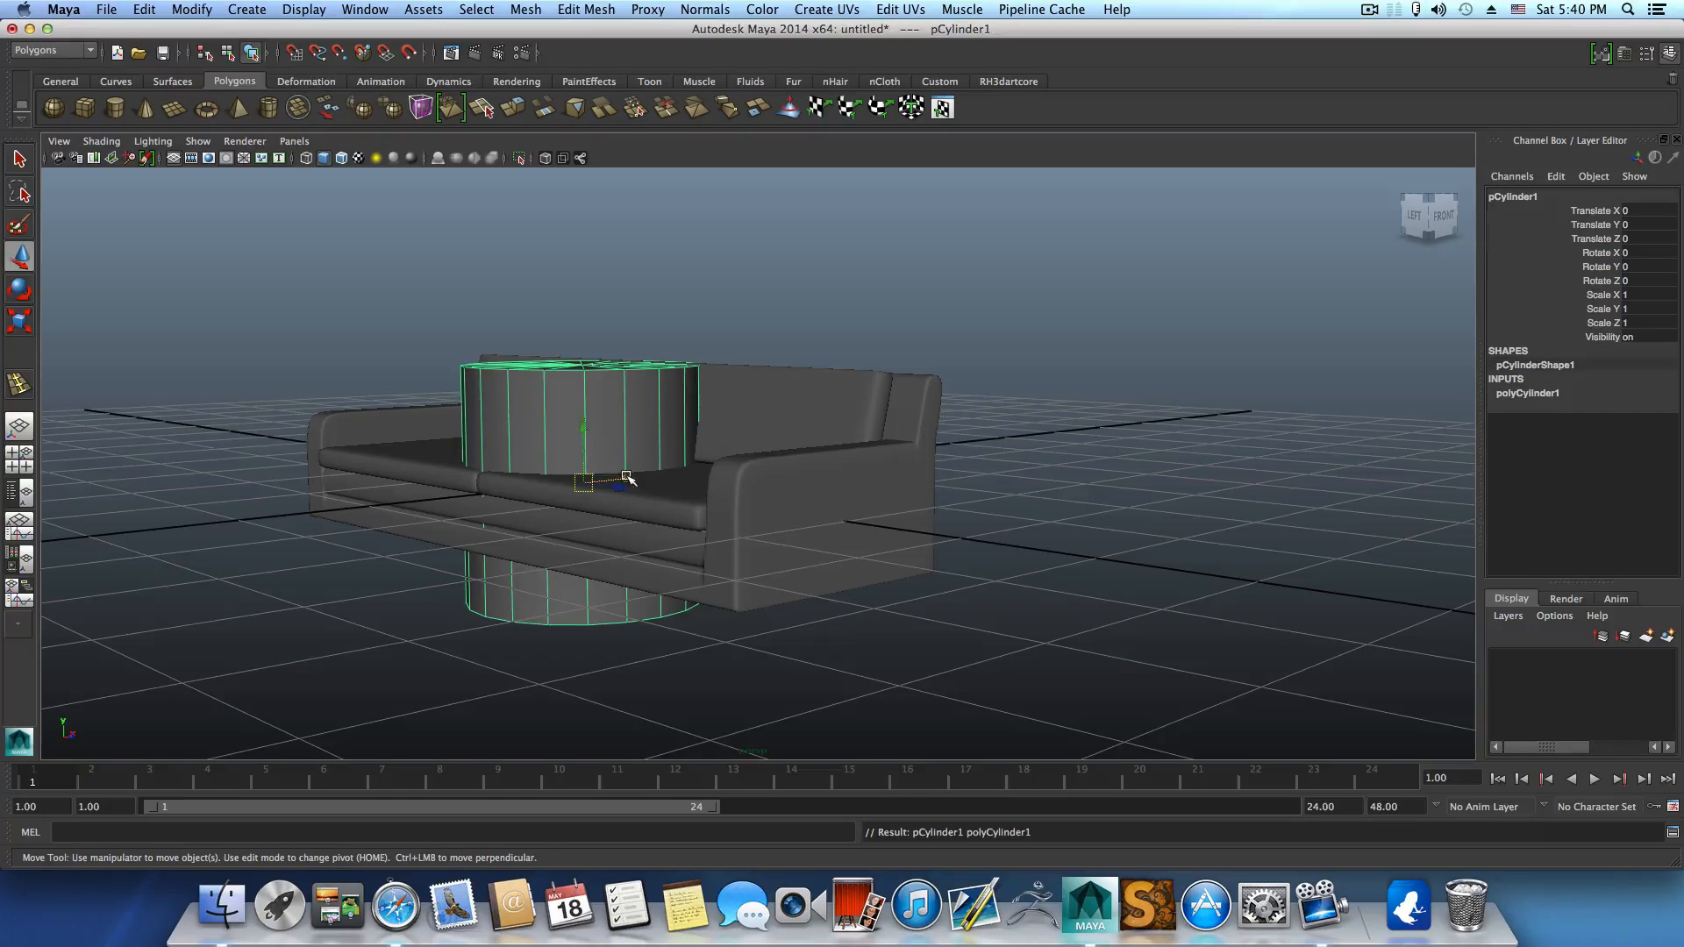
{"action": "left_click_drag", "start_coordinate": [626, 478], "coordinate": [590, 550]}
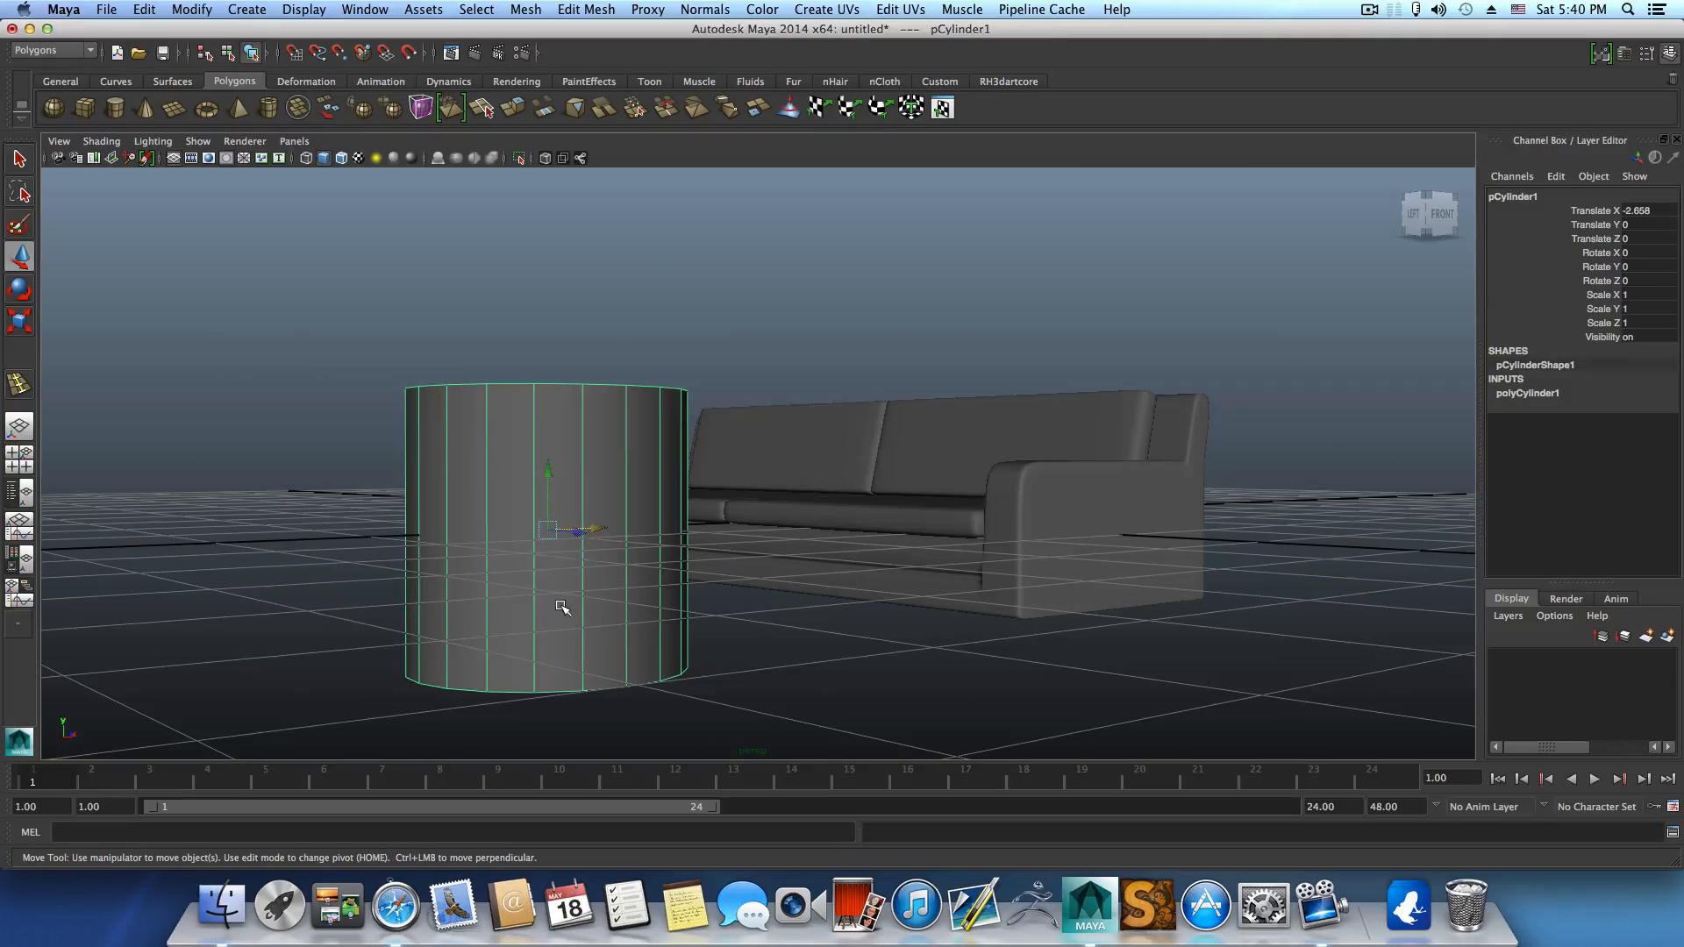
Scale the cylinder down uniformly to about 0.304.
{"action": "left_click", "coordinate": [20, 322]}
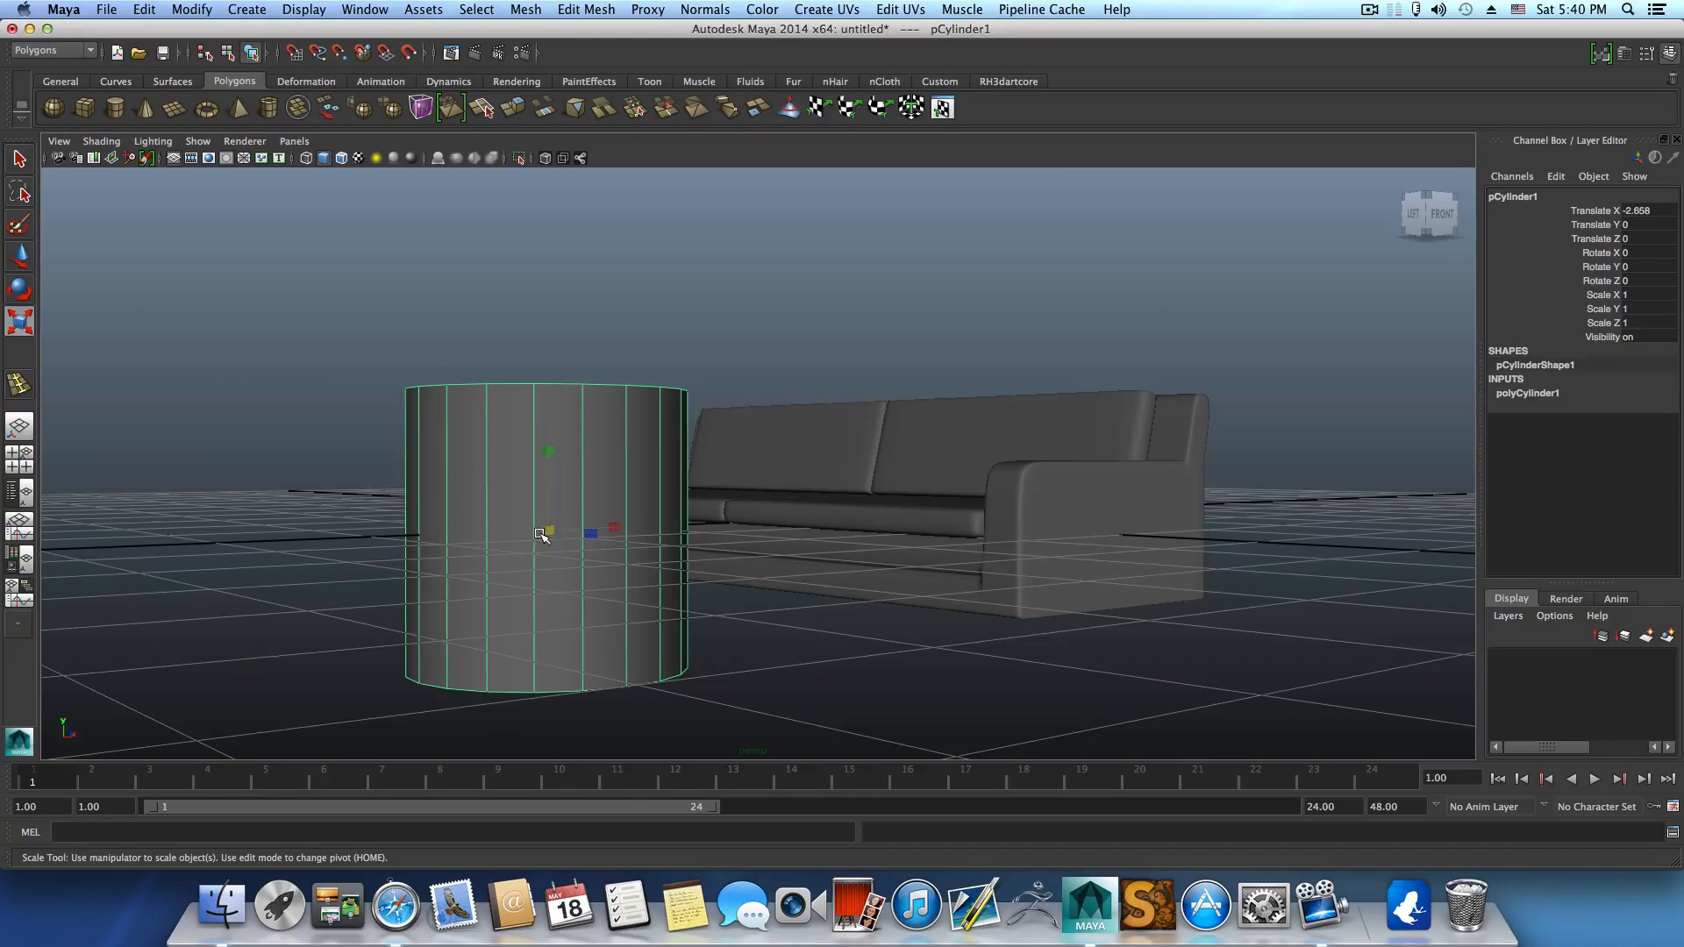
{"action": "left_click_drag", "start_coordinate": [542, 535], "coordinate": [504, 555]}
{"action": "middle_click_drag", "start_coordinate": [503, 555], "coordinate": [586, 548]}
Select the cylinder's bottom ring of vertices and scale it inward to taper the shape towards the base.
{"action": "right_click_drag", "start_coordinate": [586, 547], "coordinate": [525, 545]}
{"action": "left_click_drag", "start_coordinate": [342, 526], "coordinate": [710, 624]}
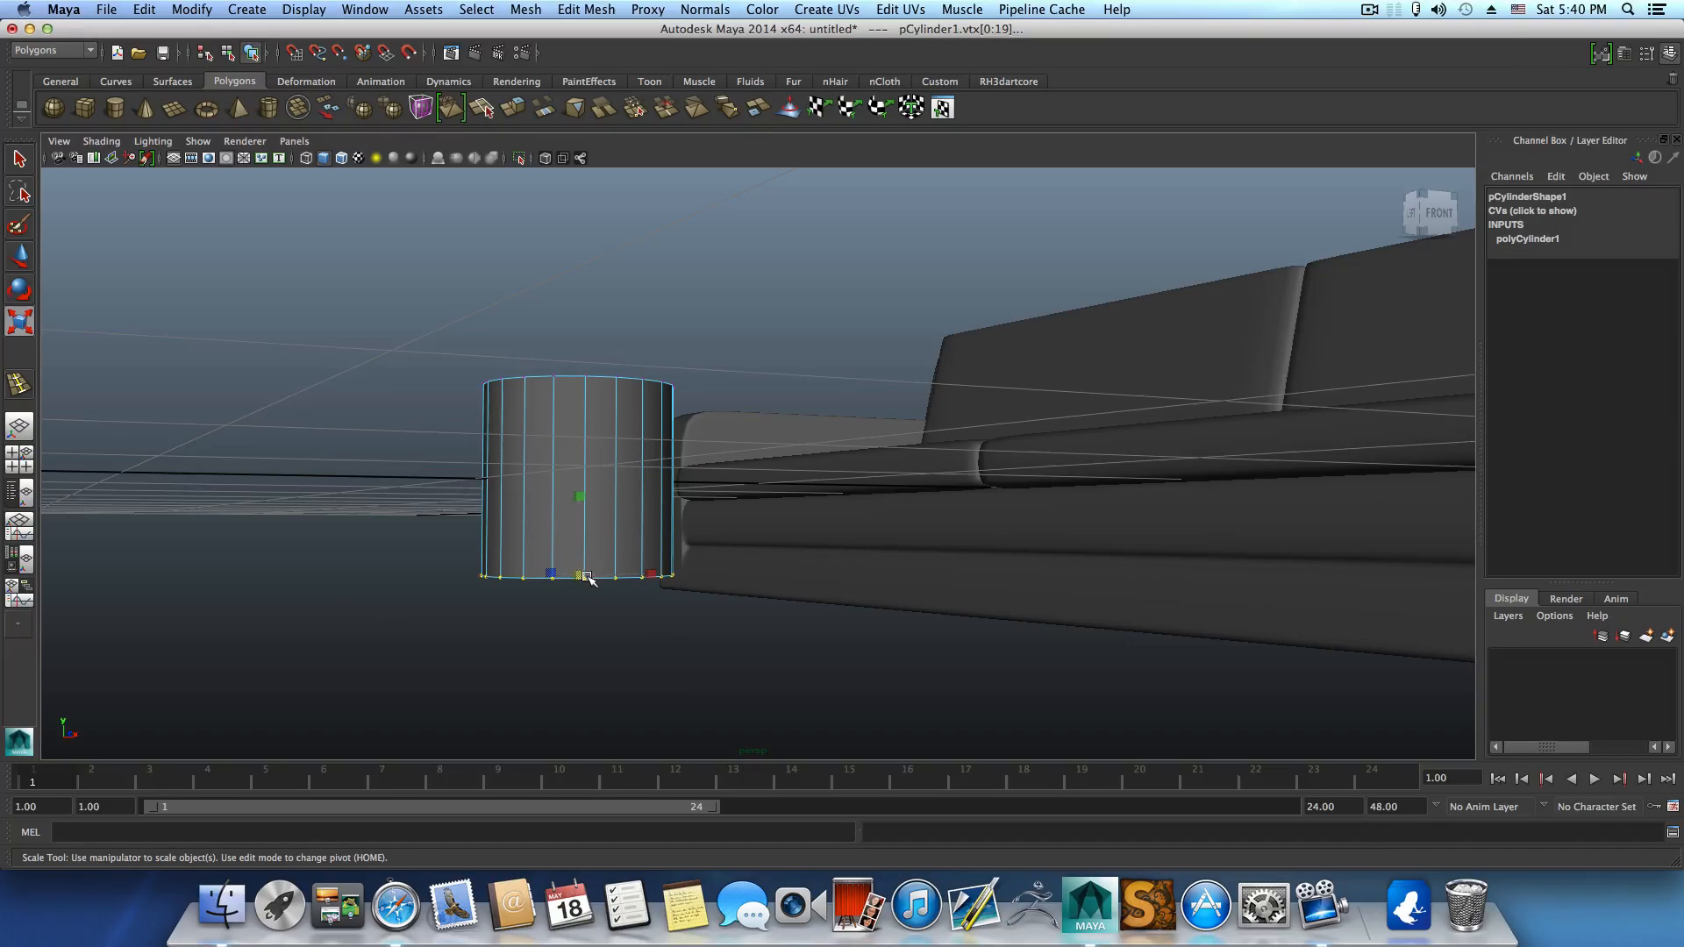
{"action": "left_click_drag", "start_coordinate": [578, 576], "coordinate": [530, 578]}
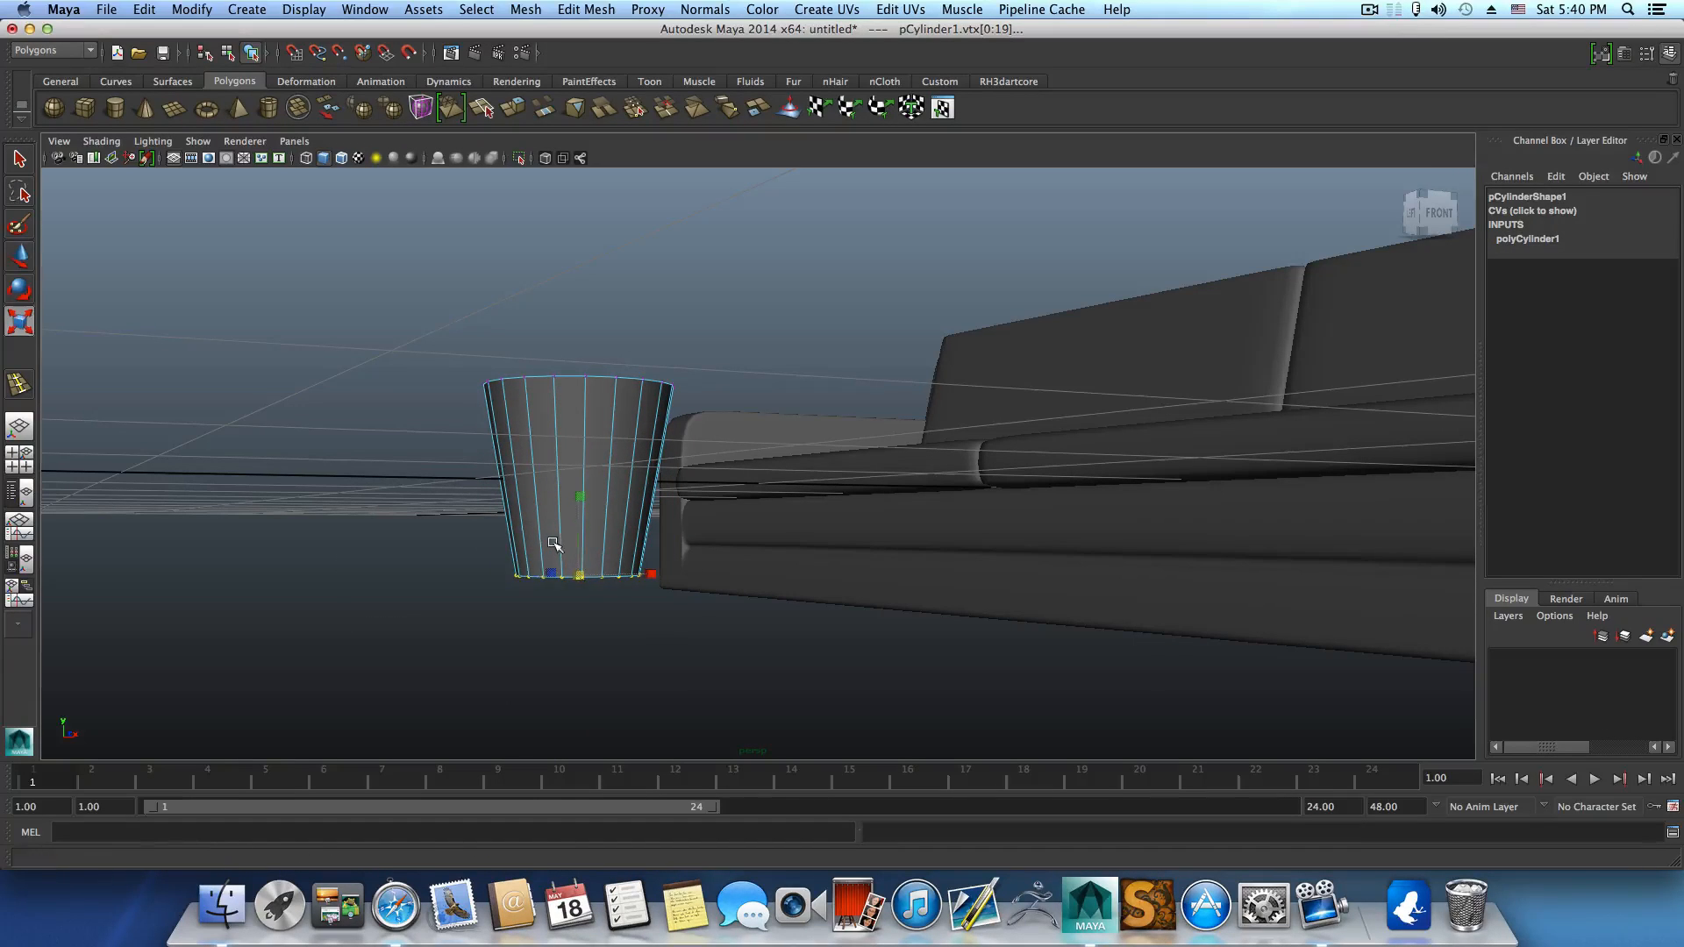
{"action": "key", "text": "w"}
{"action": "key", "text": "ctrl+z"}
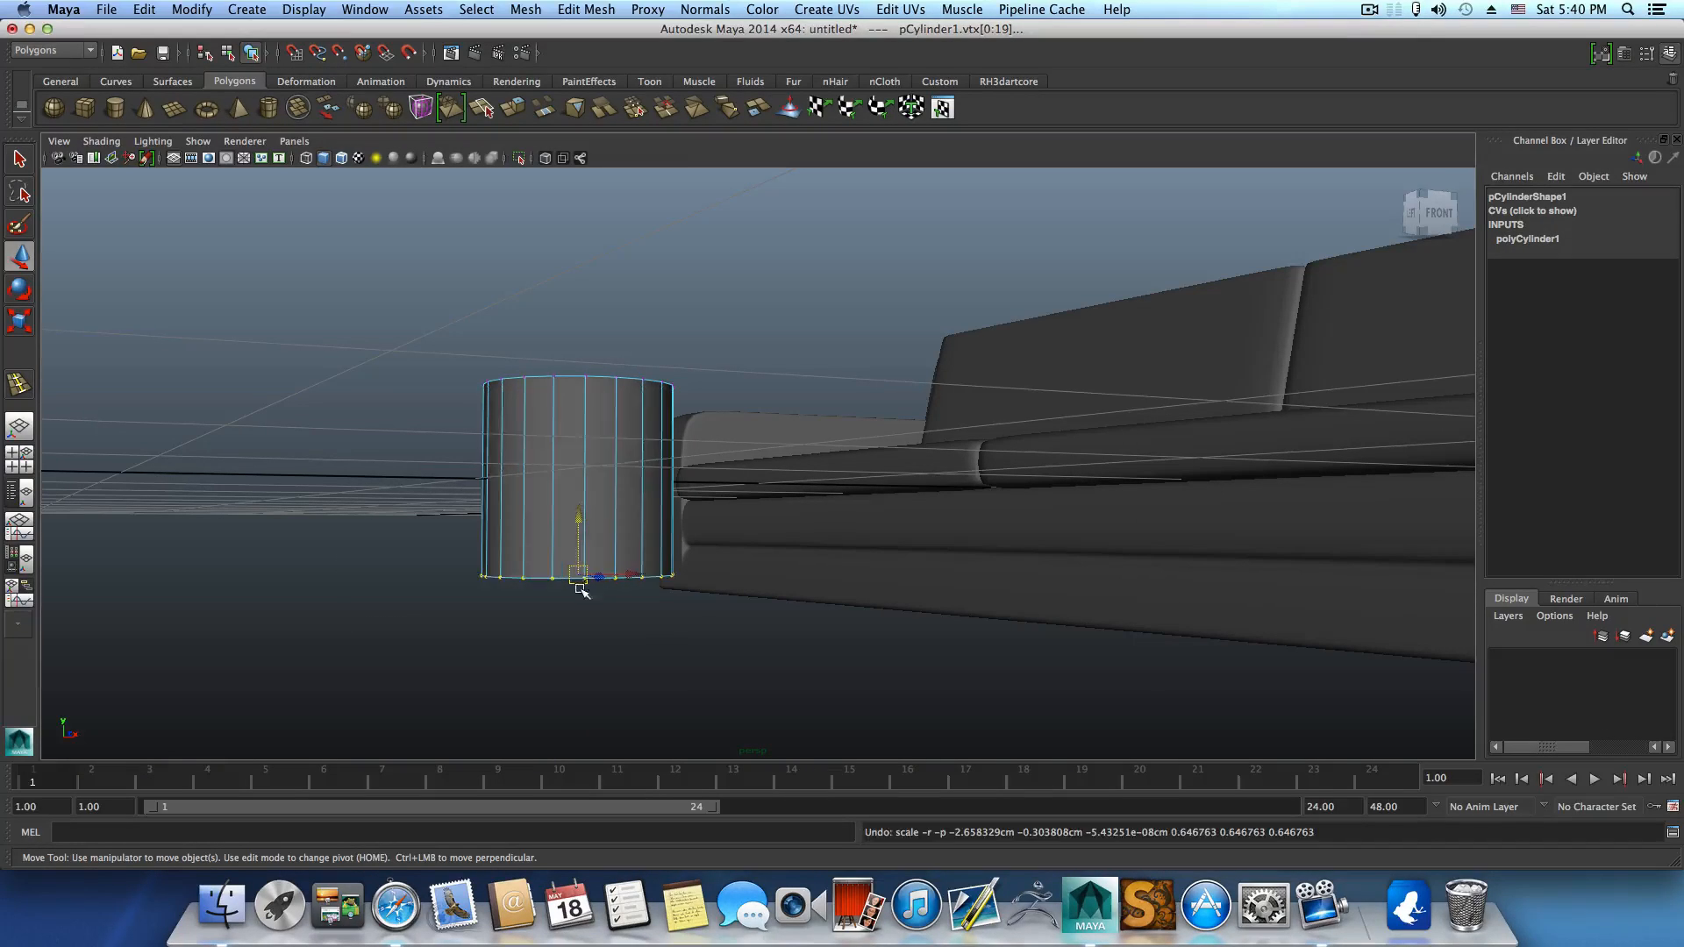
{"action": "key", "text": "r"}
{"action": "left_click_drag", "start_coordinate": [579, 581], "coordinate": [544, 583]}
Raise the bottom vertices to shorten the tapered cylinder and return to object selection.
{"action": "key", "text": "w"}
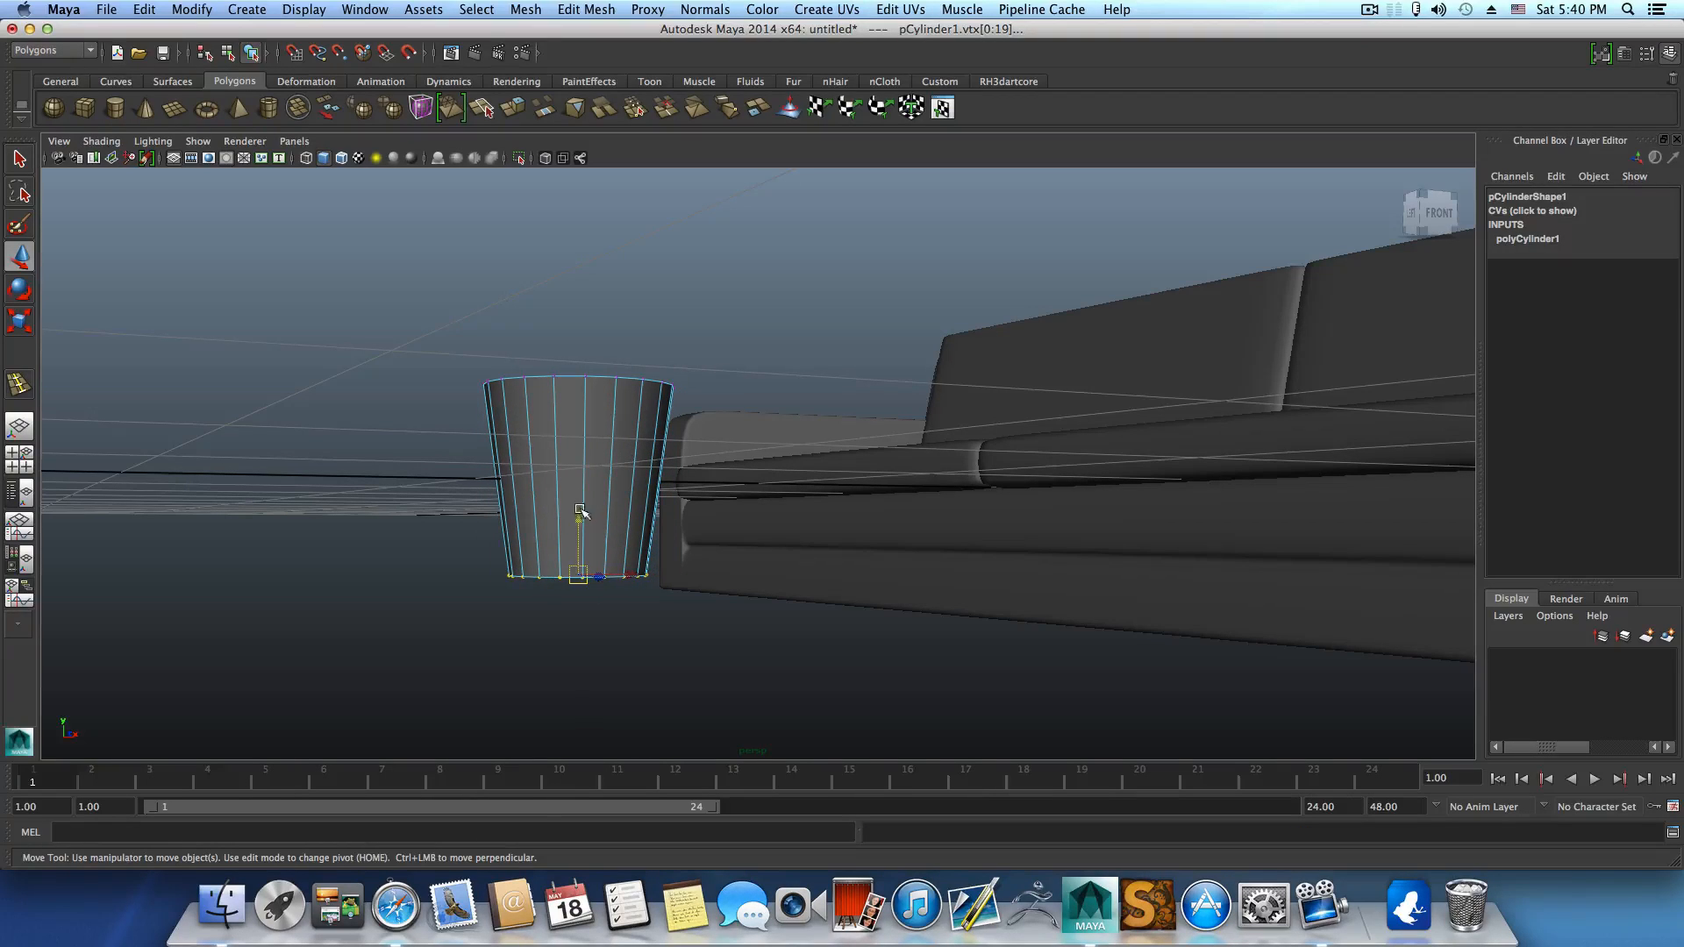
{"action": "left_click_drag", "start_coordinate": [580, 510], "coordinate": [760, 447]}
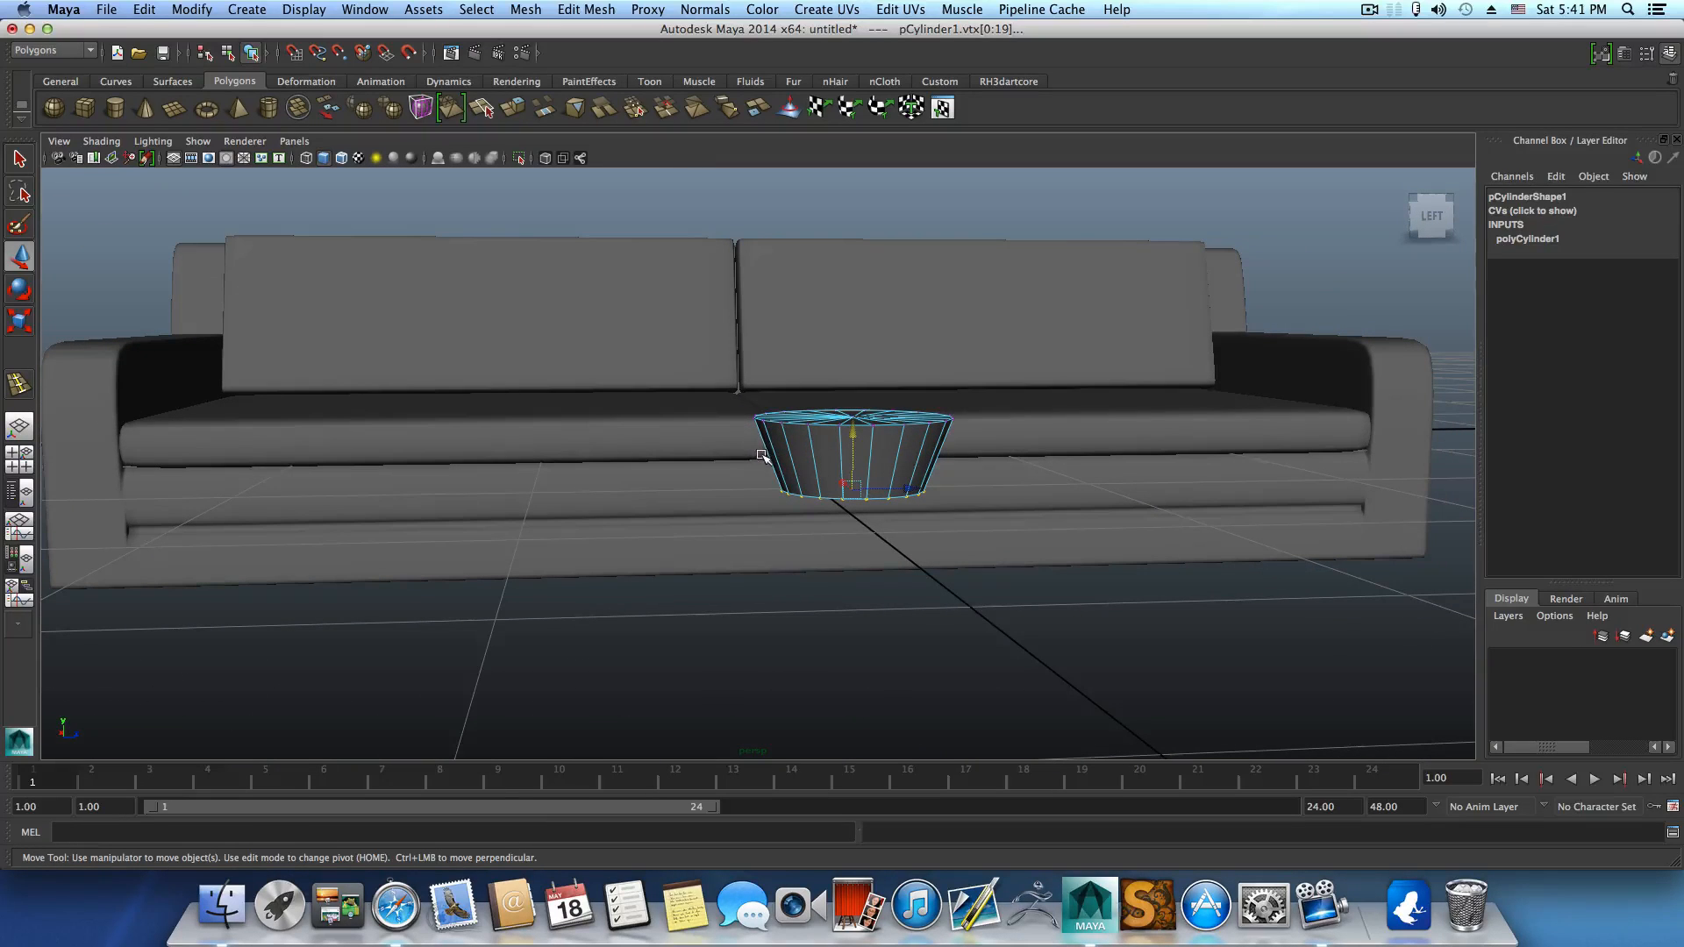
{"action": "key", "text": "F8"}
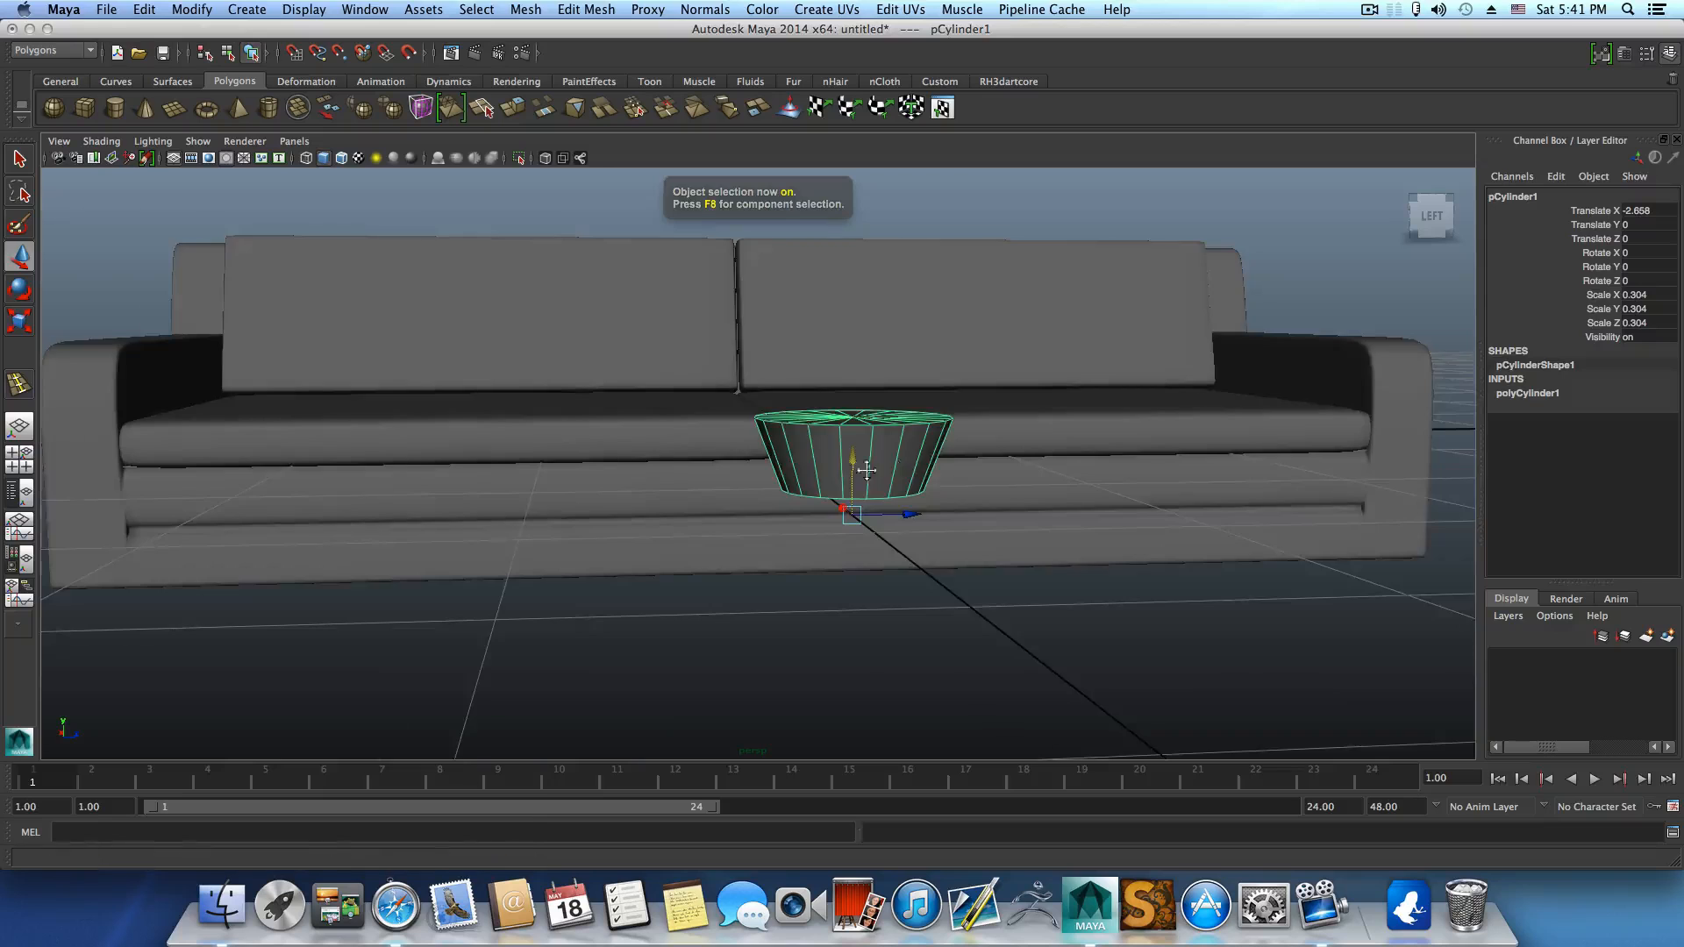
Insert edge loops close to the upper and lower rims of the tapered cylinder.
{"action": "right_click_drag", "start_coordinate": [914, 467], "coordinate": [814, 528], "text": "alt"}
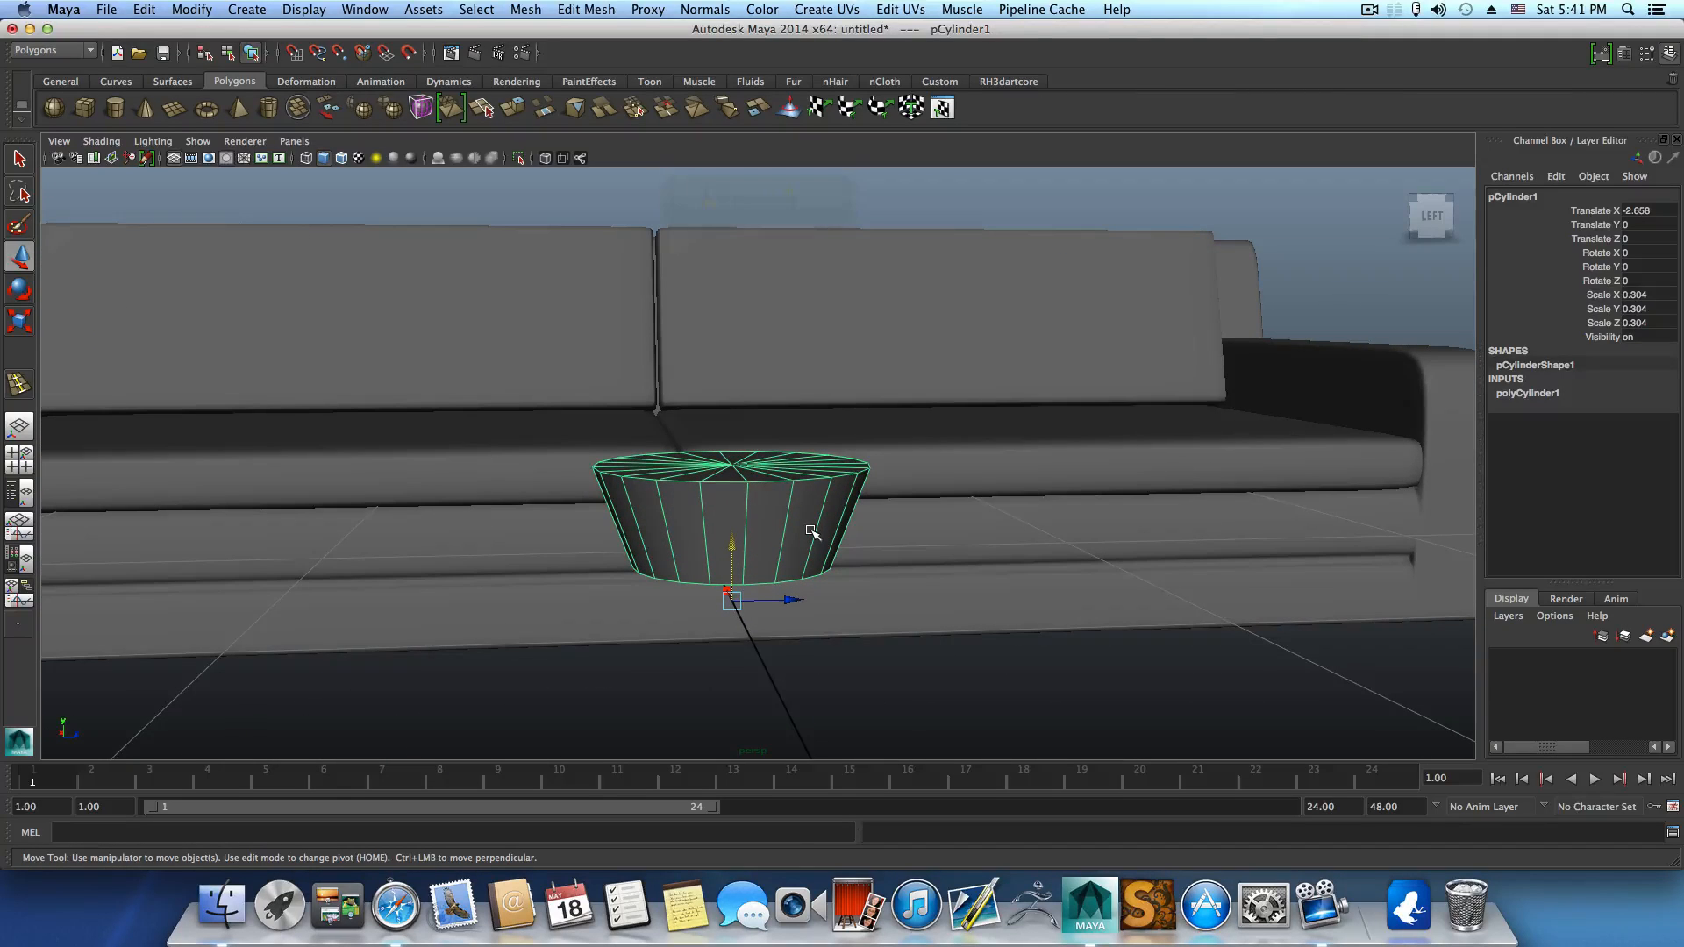
{"action": "right_click", "coordinate": [812, 531], "text": "shift"}
{"action": "left_click", "coordinate": [712, 553]}
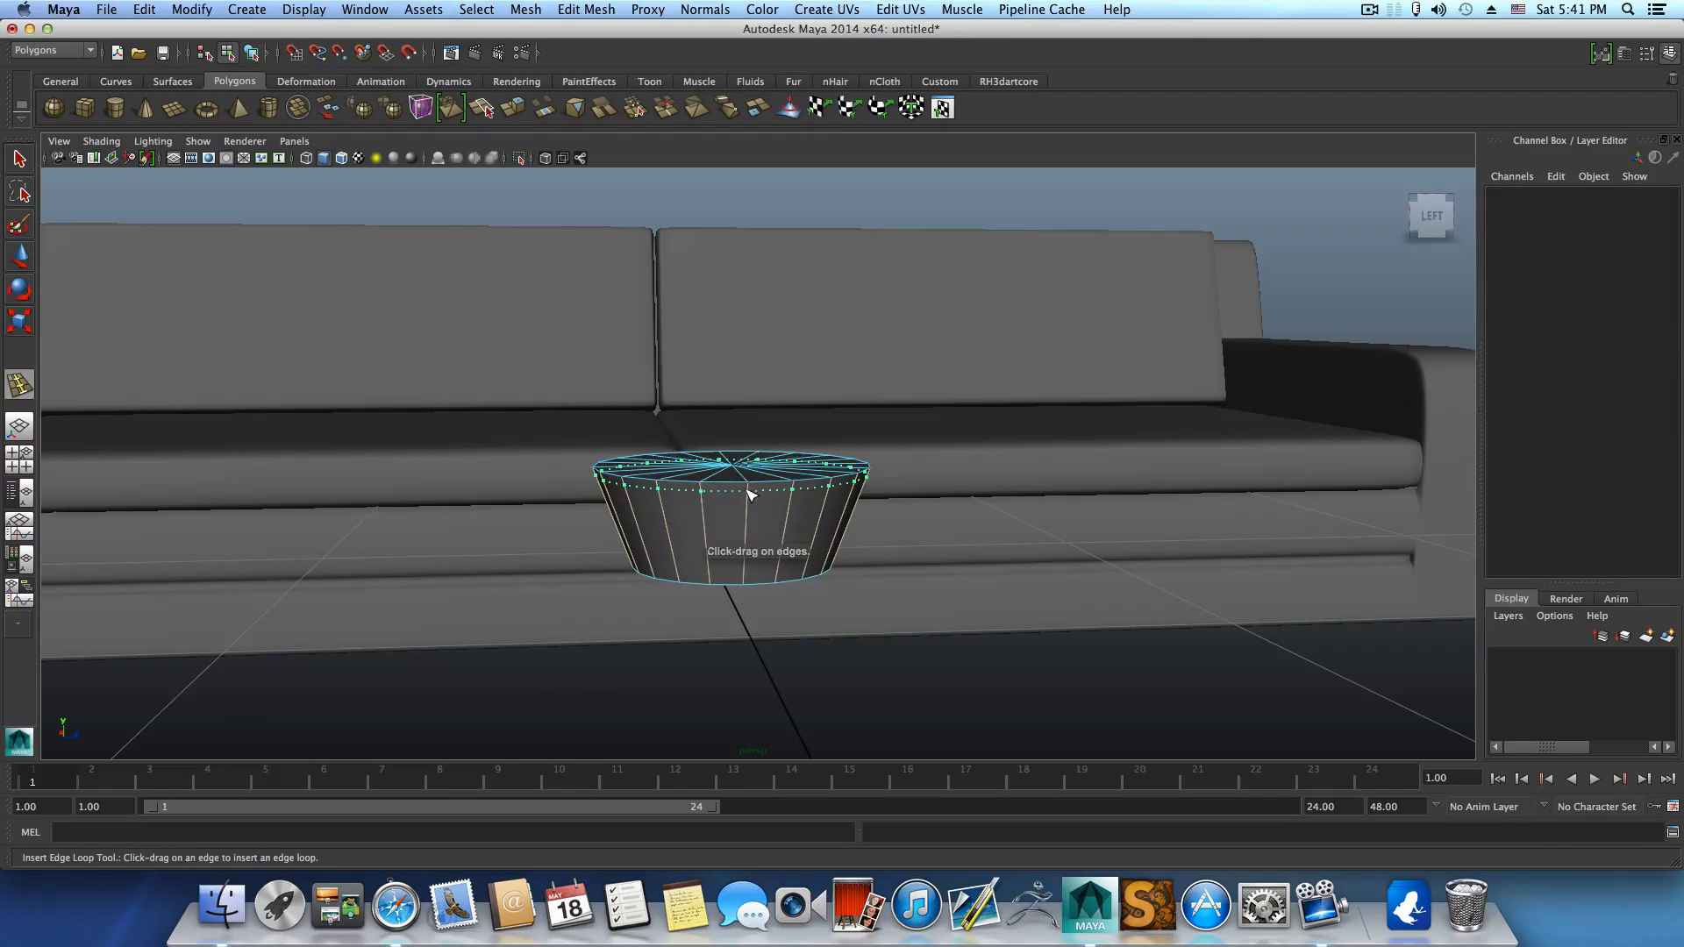
{"action": "left_click_drag", "start_coordinate": [752, 491], "coordinate": [752, 494]}
{"action": "mouse_move", "coordinate": [748, 571]}
{"action": "left_mouse_down"}
{"action": "mouse_move", "coordinate": [749, 473]}
{"action": "mouse_move", "coordinate": [734, 680]}
{"action": "mouse_move", "coordinate": [732, 581]}
{"action": "left_mouse_up"}
Chamfer the centre vertices of the cylinder's top and bottom caps.
{"action": "scroll", "coordinate": [857, 523], "scroll_direction": "up", "scroll_amount": 3}
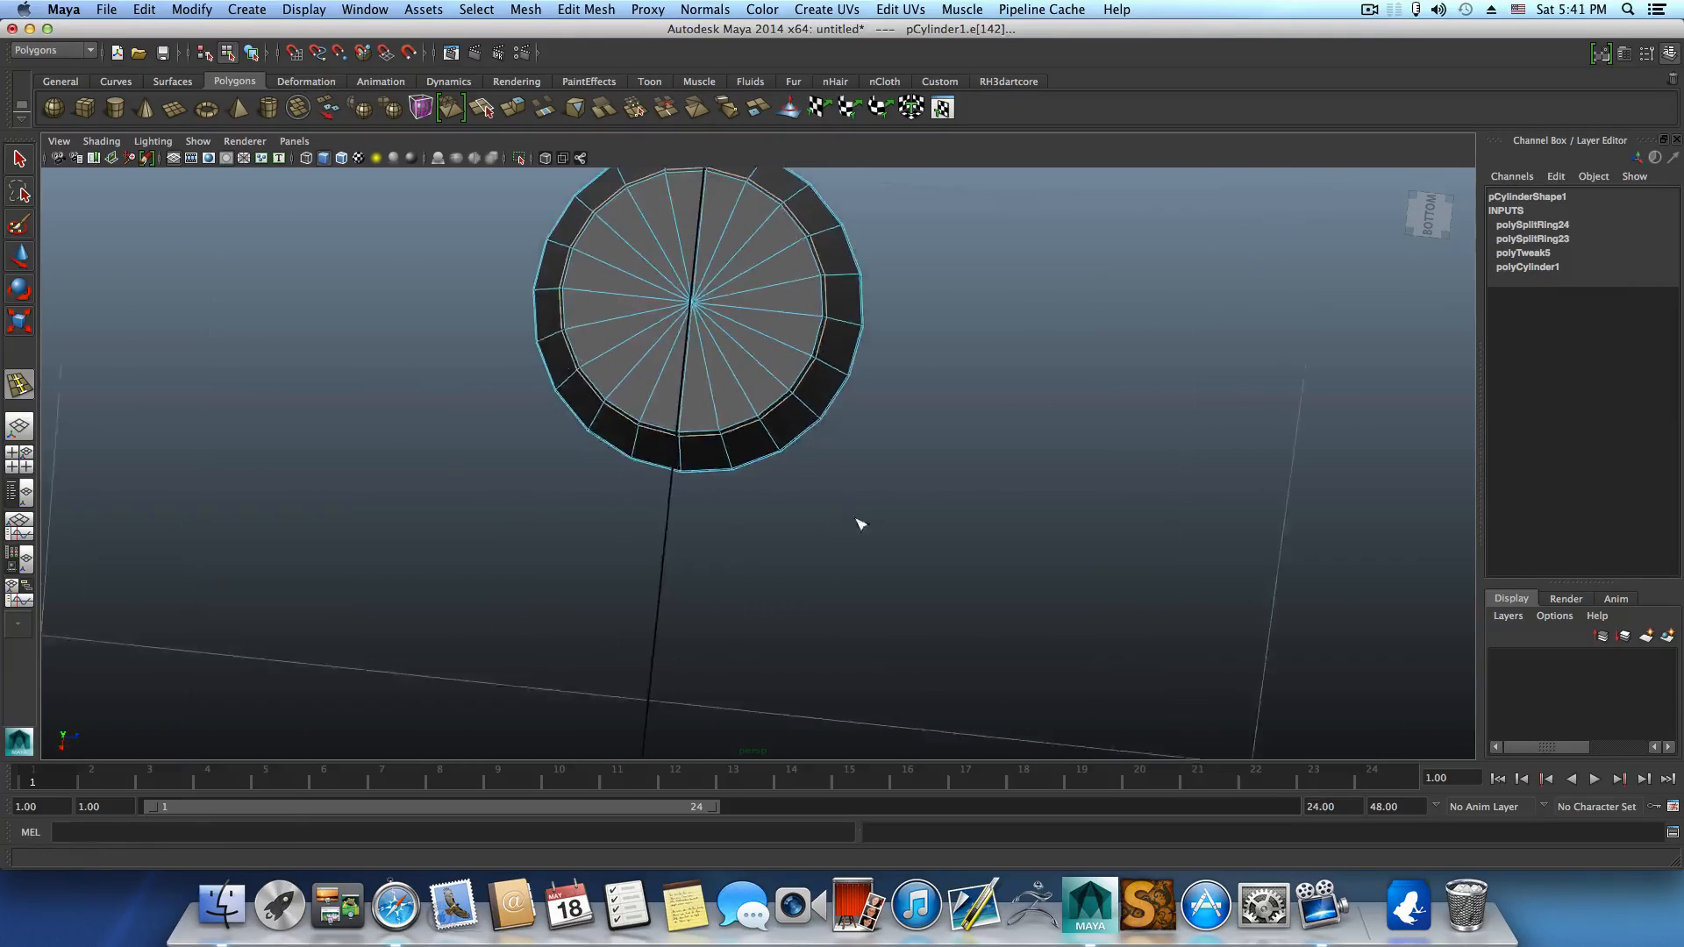
{"action": "middle_click_drag", "start_coordinate": [858, 523], "coordinate": [847, 651], "text": "alt"}
{"action": "scroll", "coordinate": [753, 586], "scroll_direction": "up", "scroll_amount": 5}
{"action": "right_click_drag", "start_coordinate": [699, 513], "coordinate": [636, 516]}
{"action": "left_click", "coordinate": [19, 158]}
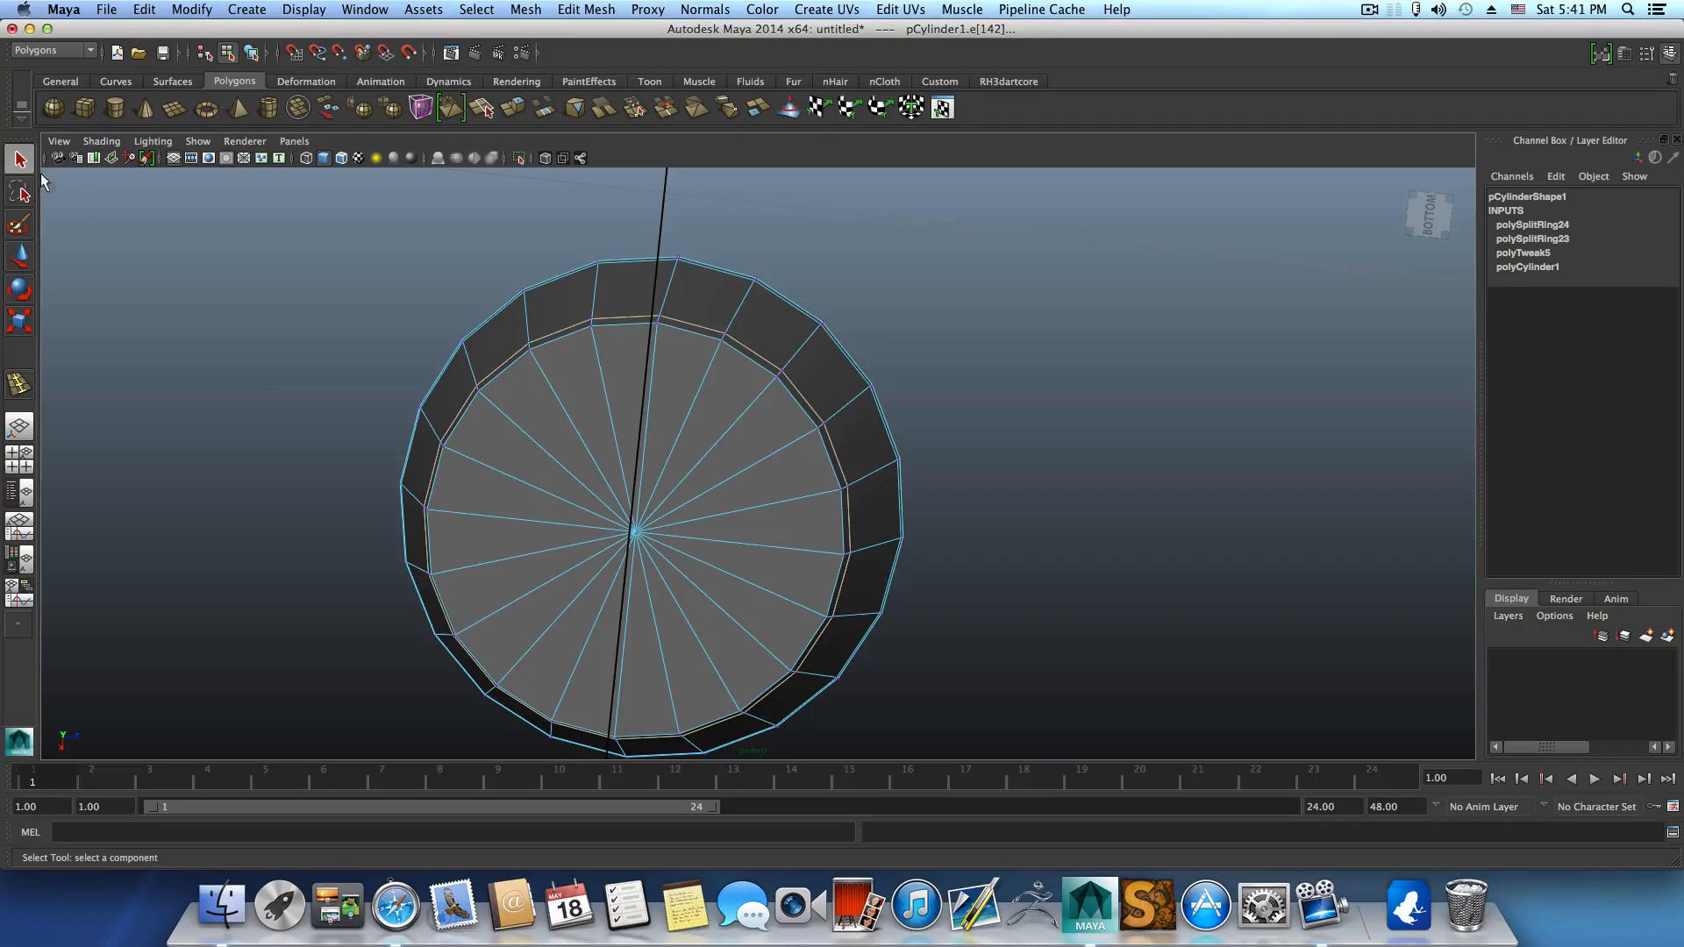
{"action": "left_click", "coordinate": [637, 533]}
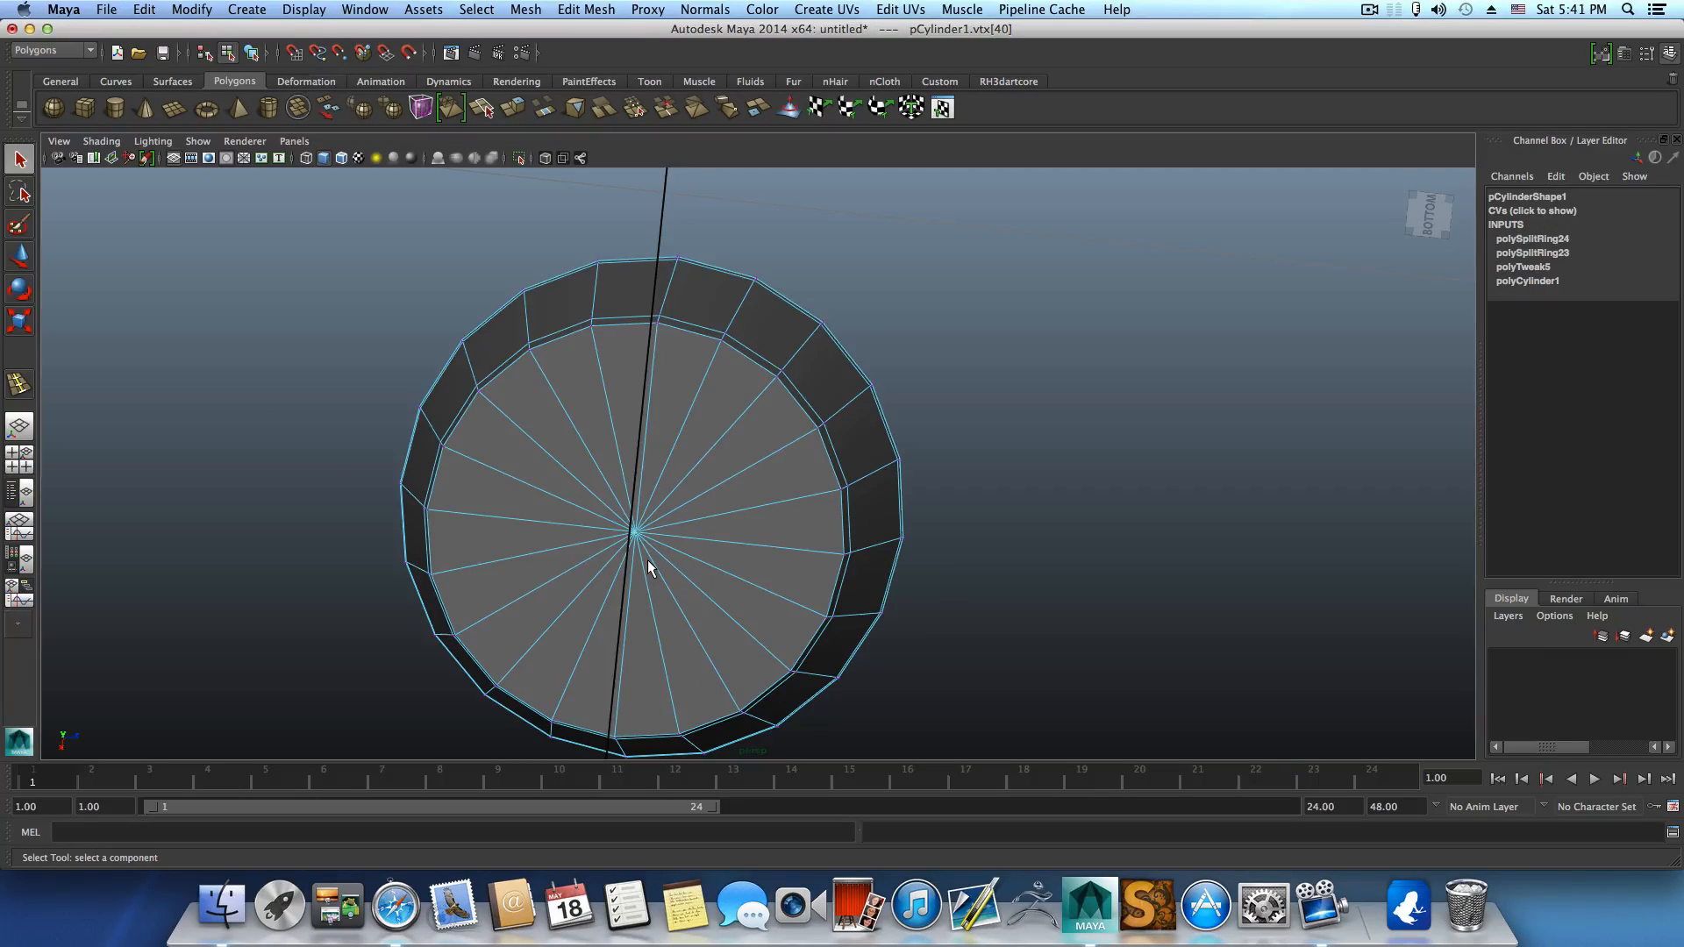
{"action": "left_click_drag", "start_coordinate": [671, 530], "coordinate": [699, 585], "text": "alt"}
{"action": "left_click", "coordinate": [693, 587], "text": "shift"}
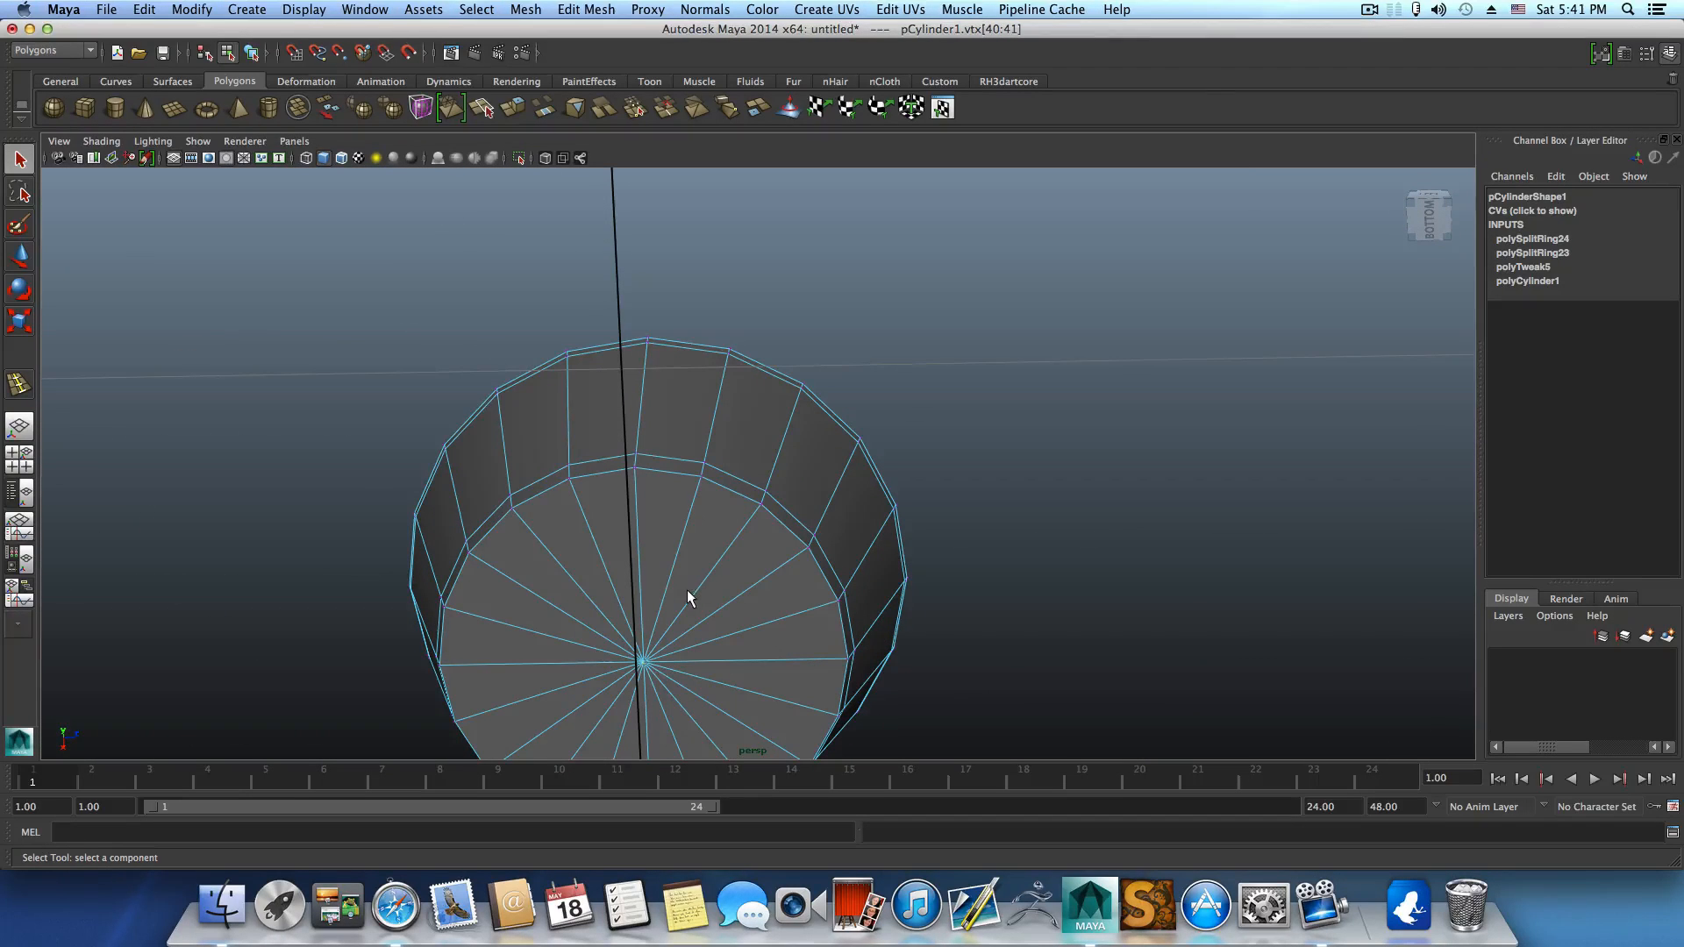
{"action": "right_click", "coordinate": [688, 594], "text": "shift"}
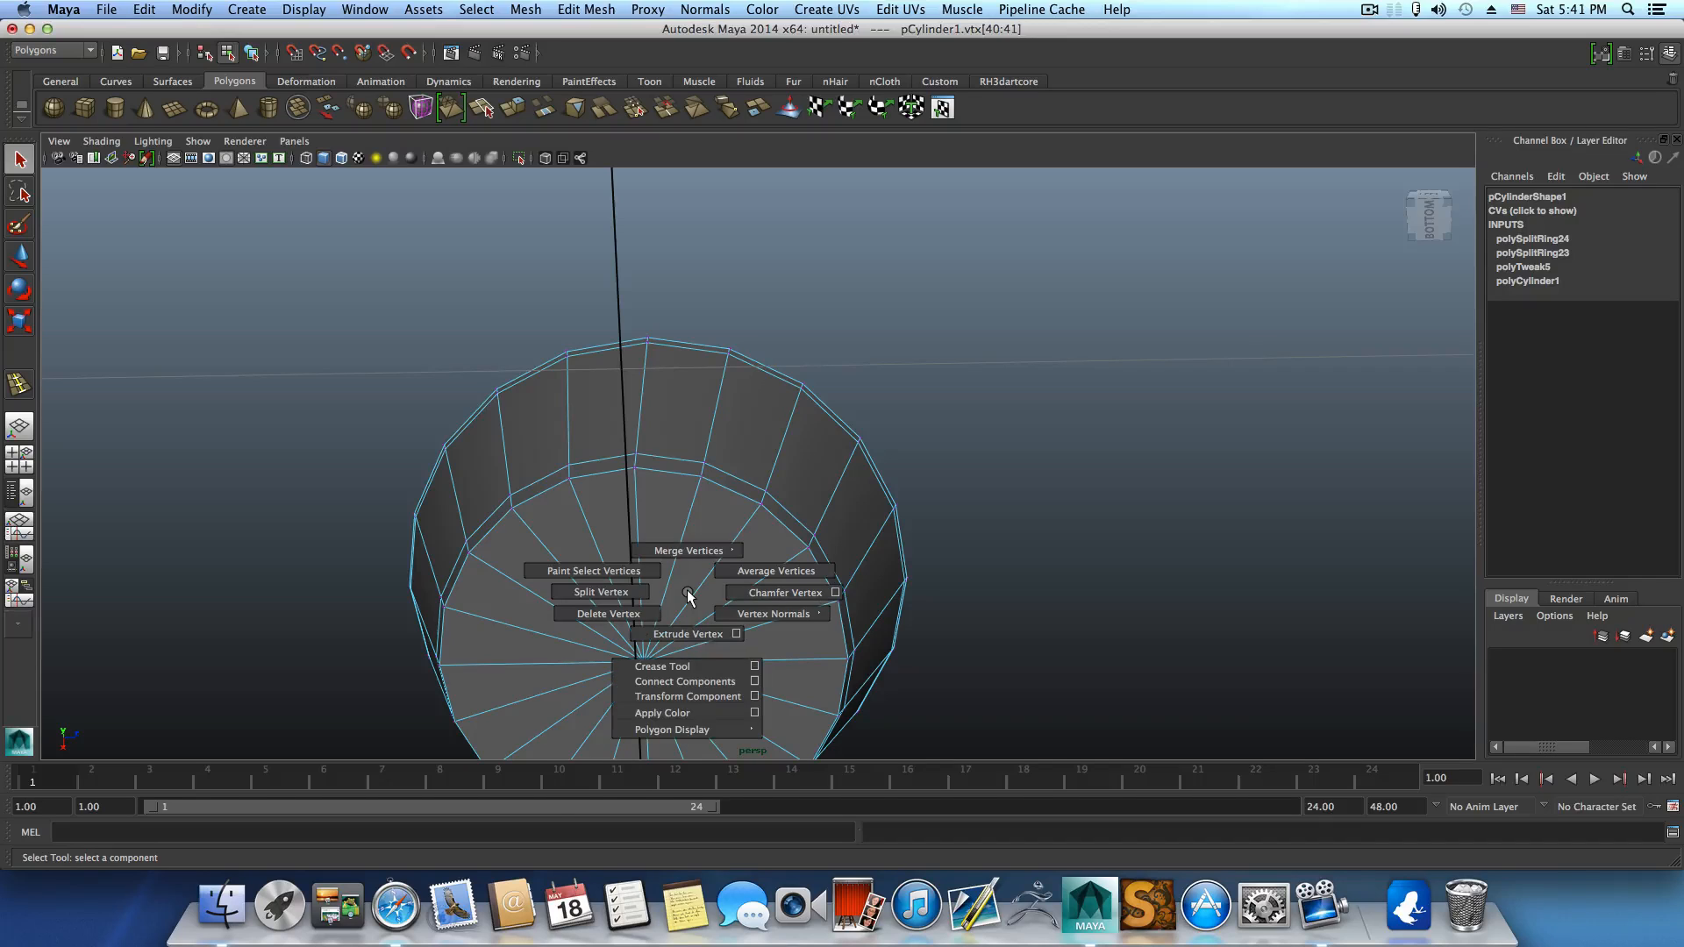
{"action": "right_click_drag", "start_coordinate": [688, 594], "coordinate": [760, 592], "text": "shift"}
{"action": "scroll", "coordinate": [744, 594], "scroll_direction": "down", "scroll_amount": 5}
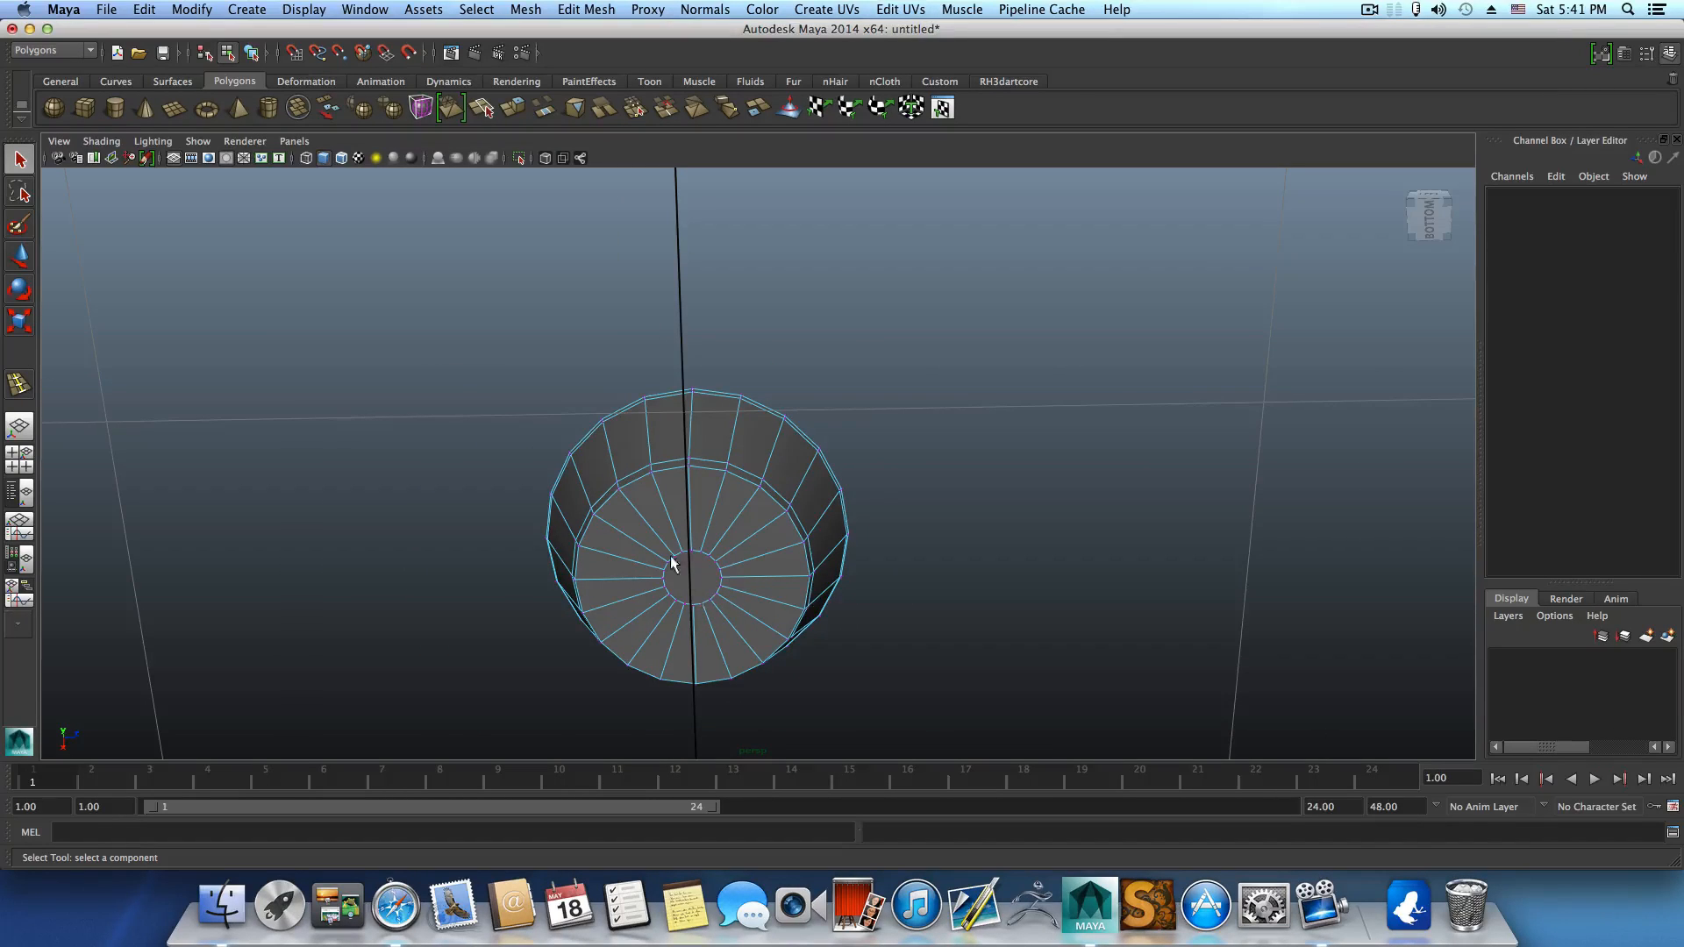
Insert an edge loop near the outer rim of the cylinder's bottom and top caps, and return to object selection.
{"action": "left_click_drag", "start_coordinate": [670, 555], "coordinate": [709, 549], "text": "alt"}
{"action": "right_click_drag", "start_coordinate": [709, 548], "coordinate": [711, 586]}
{"action": "key", "text": "F8"}
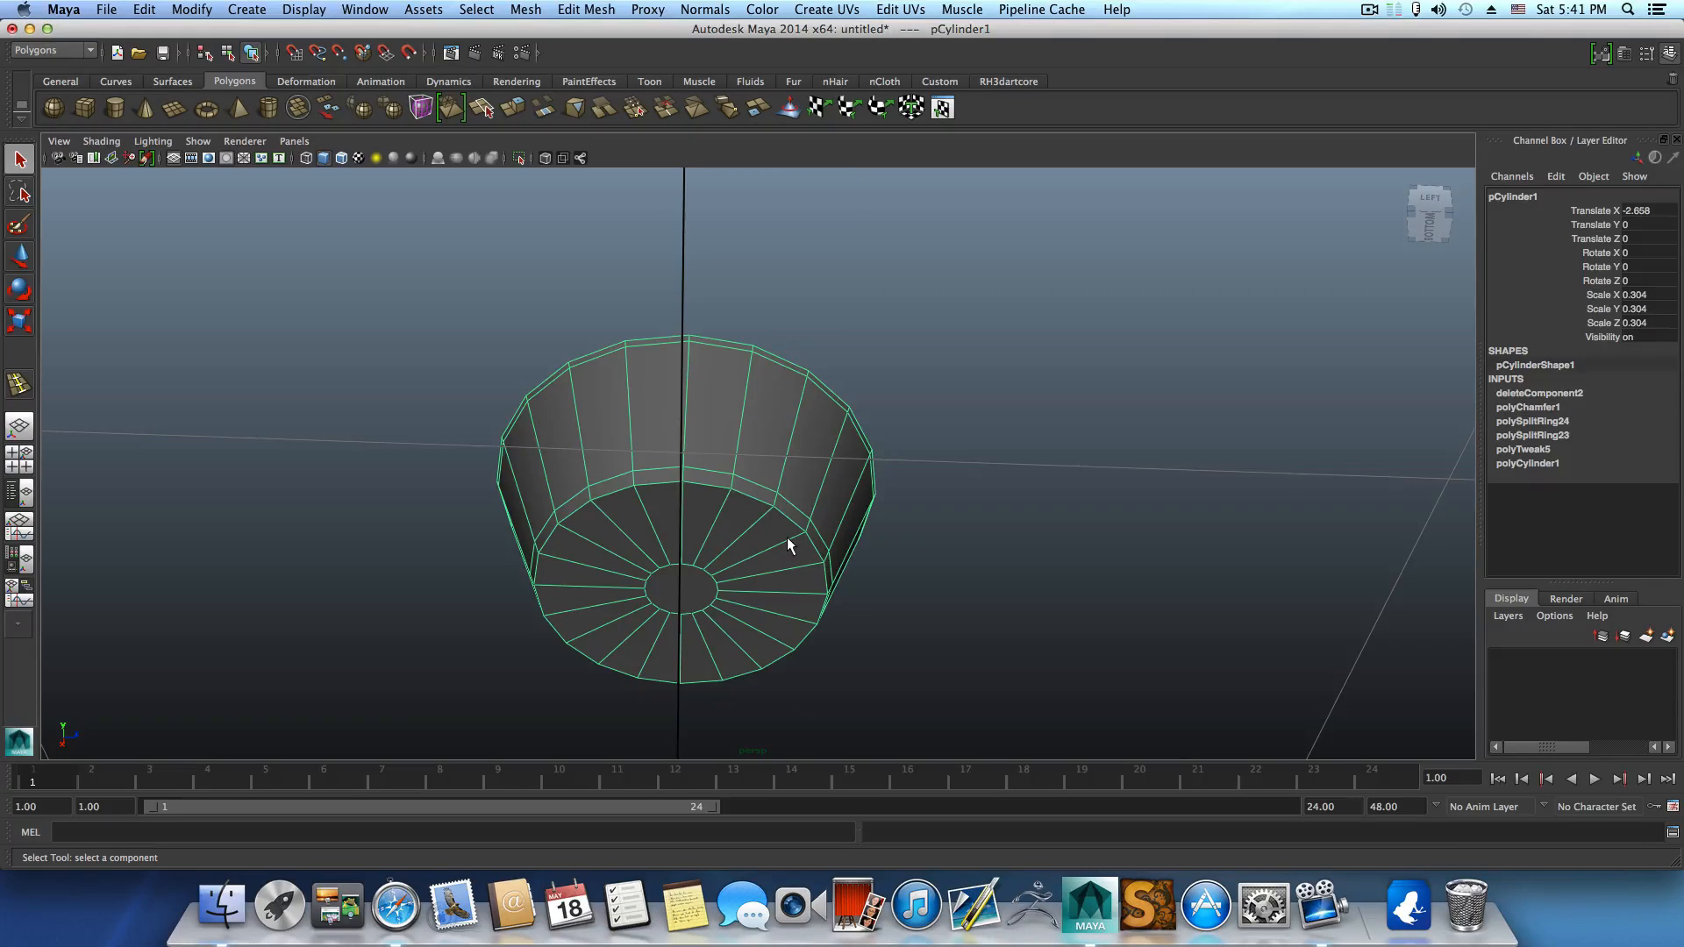
{"action": "right_click_drag", "start_coordinate": [787, 537], "coordinate": [711, 568], "text": "shift"}
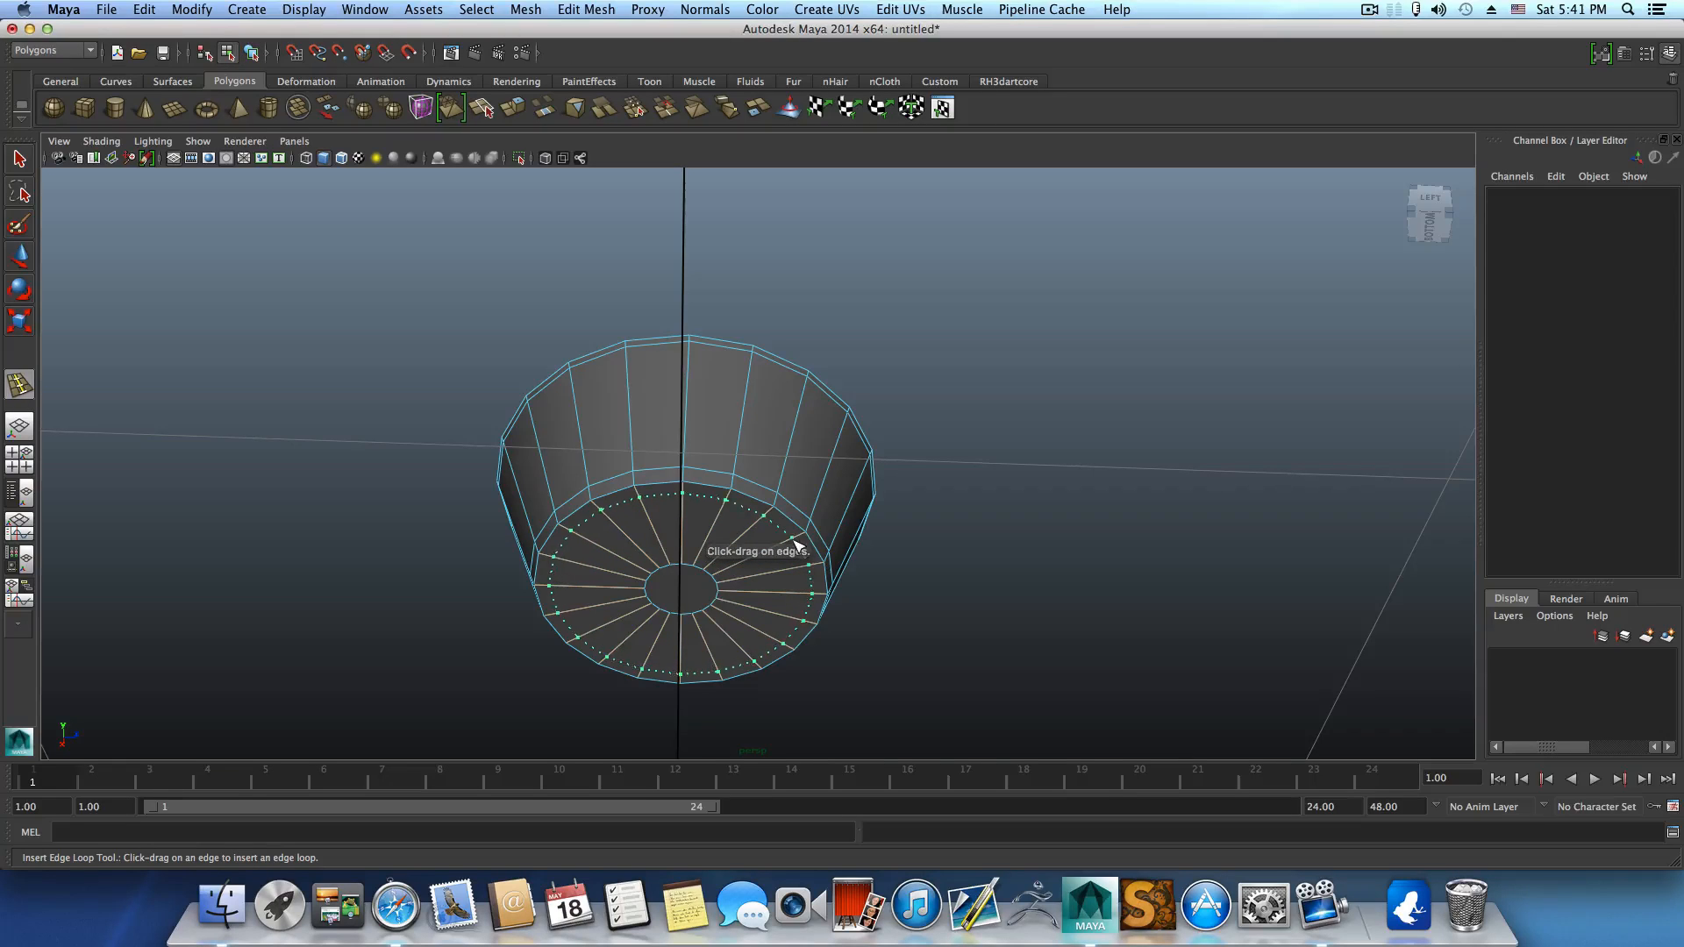
{"action": "left_click_drag", "start_coordinate": [795, 545], "coordinate": [221, 241], "text": "alt"}
{"action": "key", "text": "F8"}
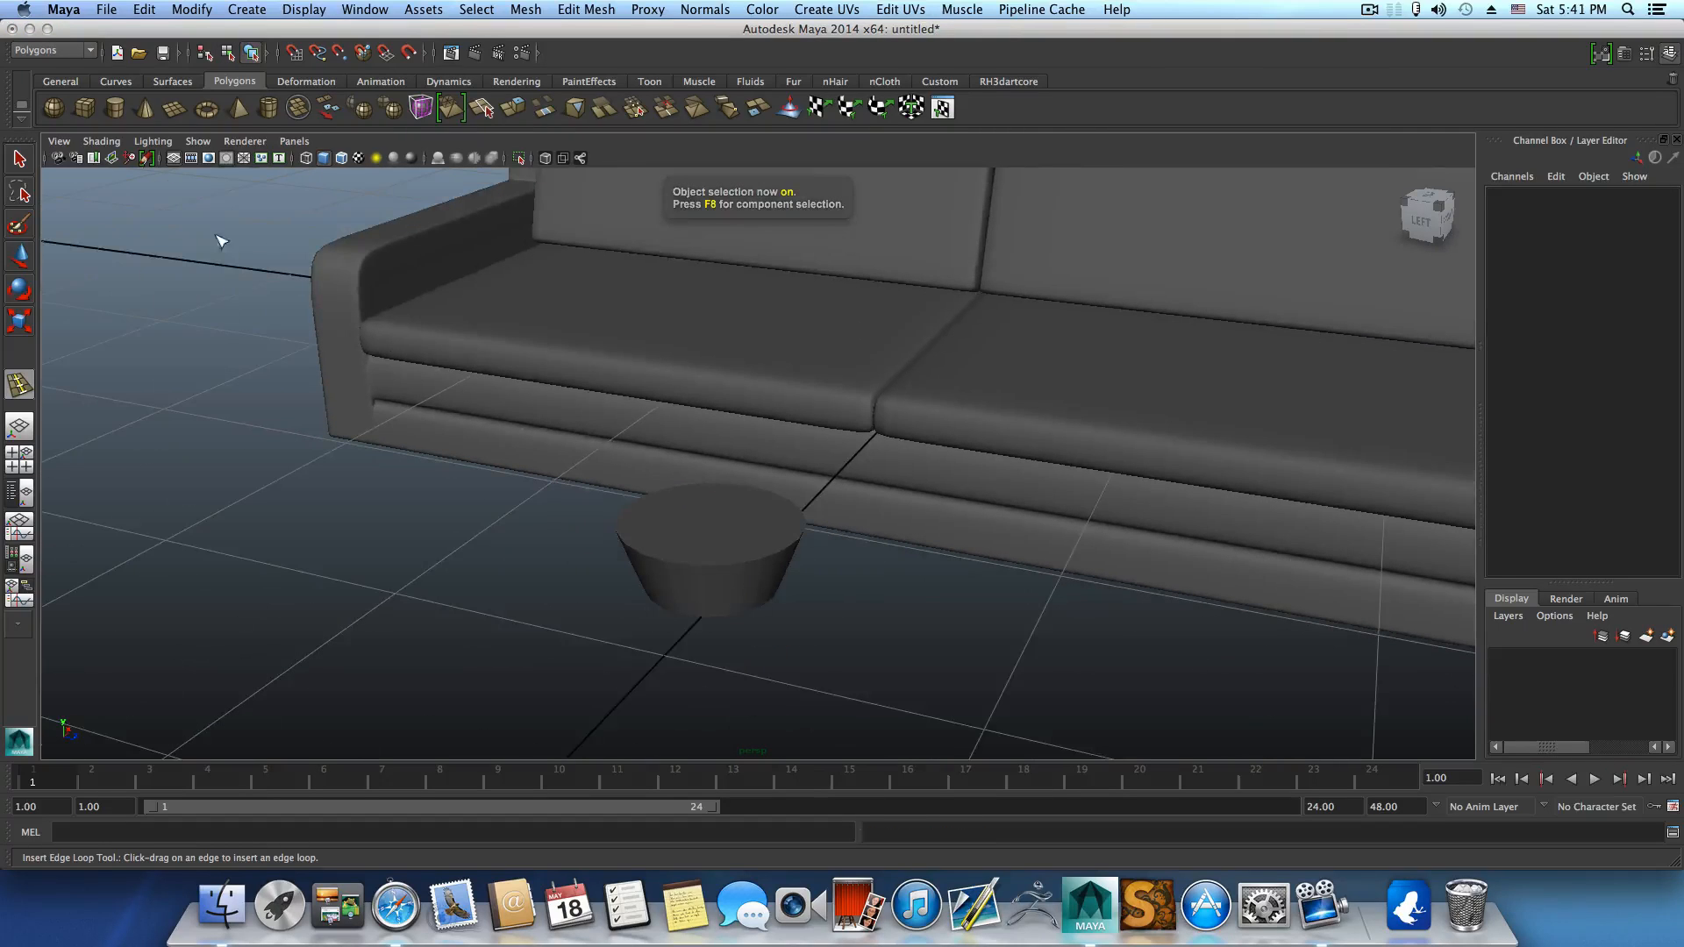
{"action": "left_click", "coordinate": [30, 162]}
Move the tapered cylinder under the sofa's front corner at one end, at X -0.712, Y -0.789, Z -2.619.
{"action": "left_click", "coordinate": [682, 529]}
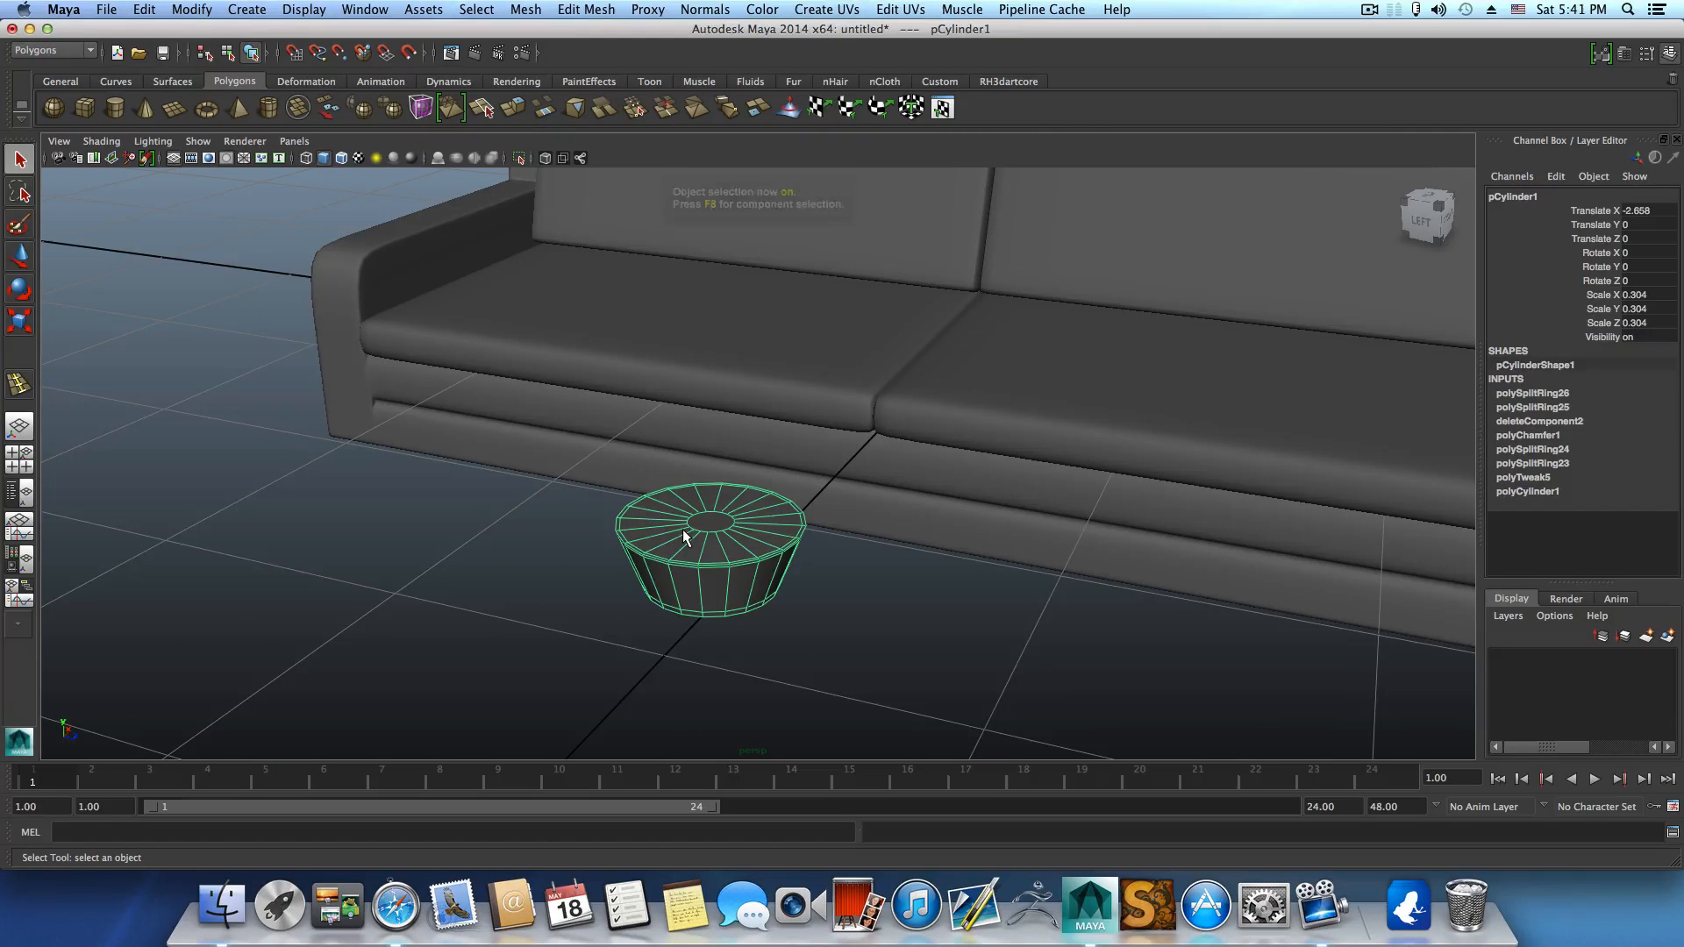
{"action": "left_click_drag", "start_coordinate": [686, 539], "coordinate": [740, 529], "text": "alt"}
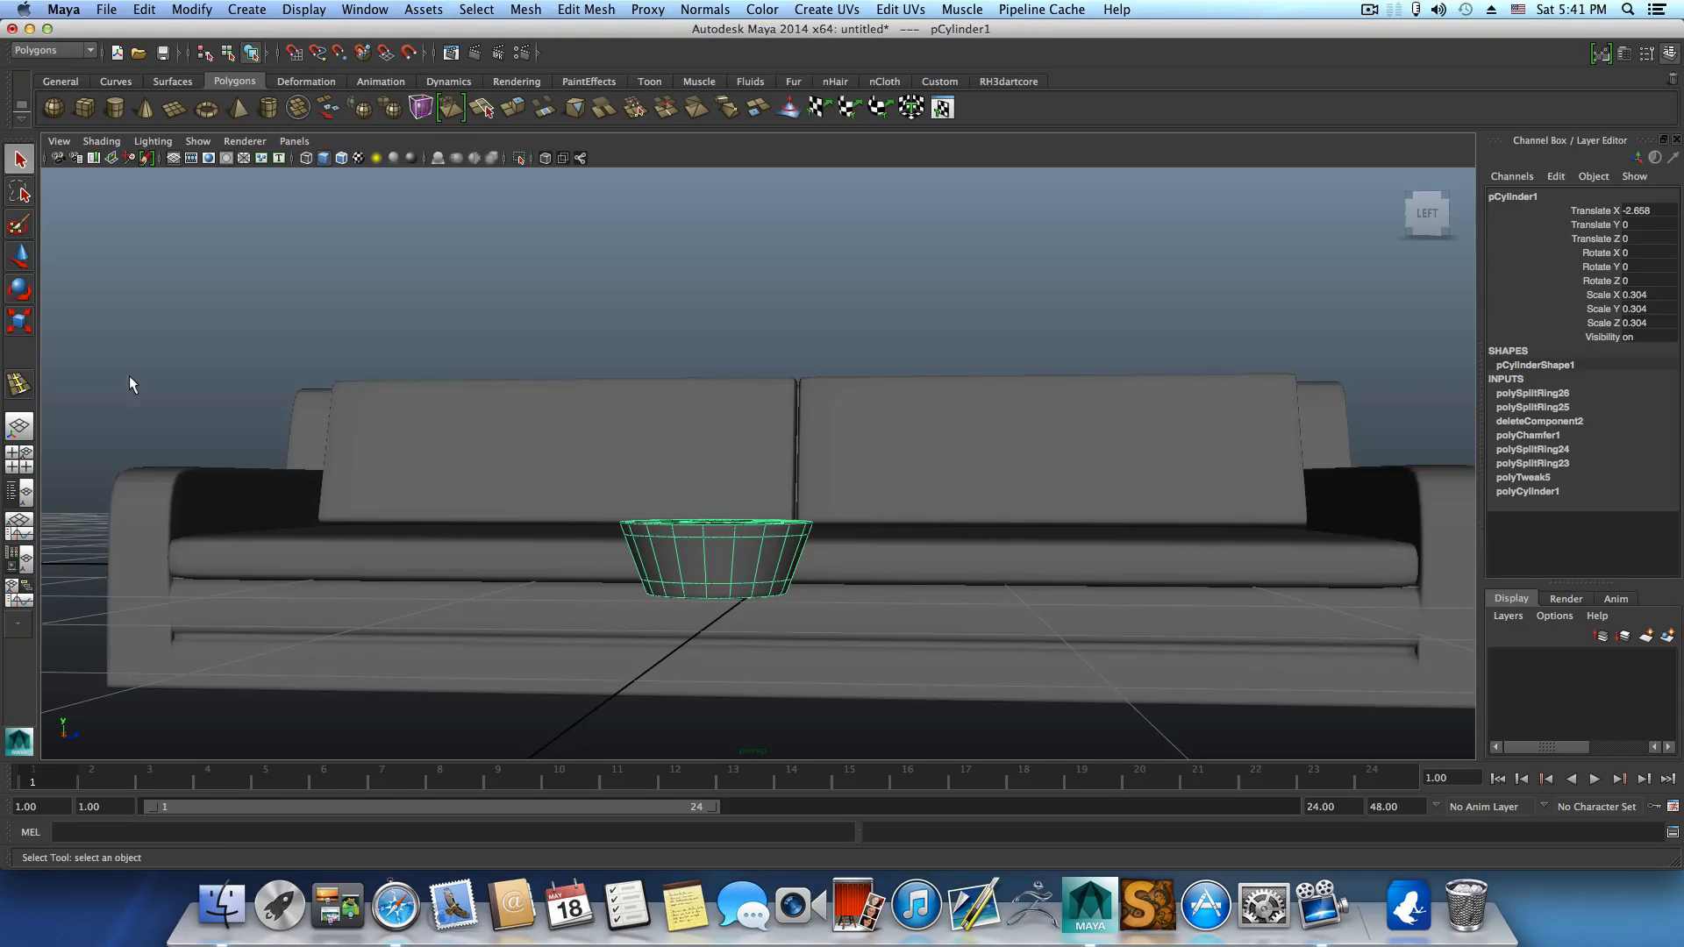
{"action": "scroll", "coordinate": [586, 553], "scroll_direction": "down", "scroll_amount": 7}
{"action": "left_click_drag", "start_coordinate": [586, 553], "coordinate": [722, 605], "text": "alt"}
{"action": "middle_click_drag", "start_coordinate": [722, 606], "coordinate": [801, 500], "text": "alt"}
{"action": "left_click_drag", "start_coordinate": [800, 500], "coordinate": [855, 439], "text": "alt"}
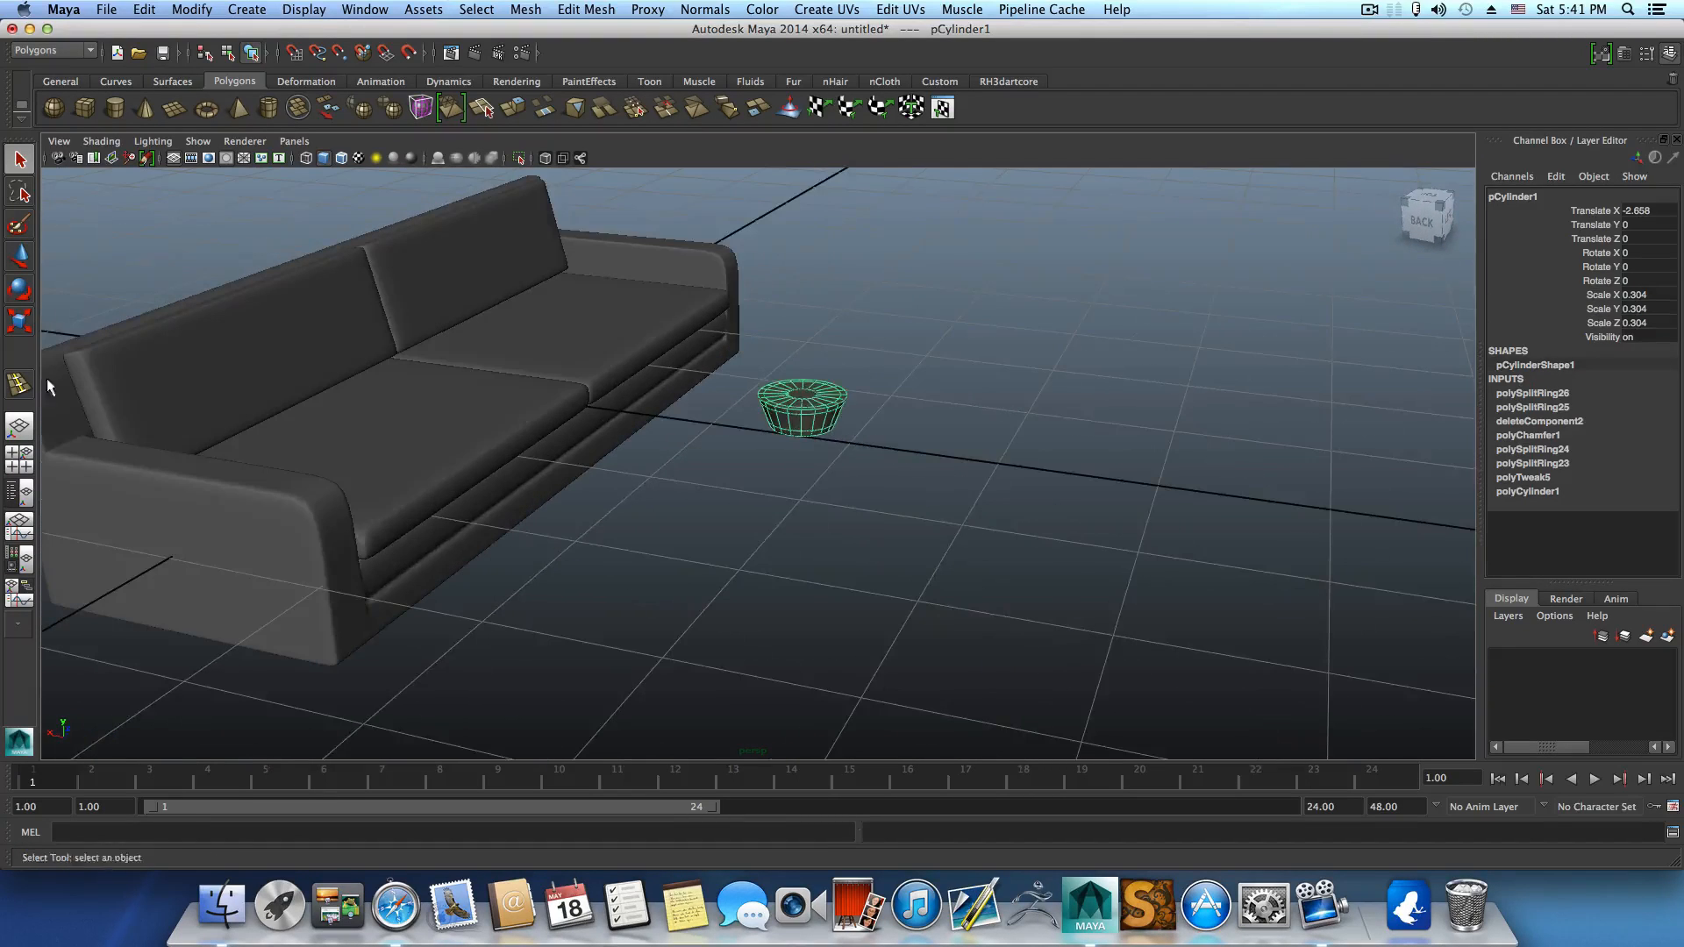
{"action": "left_click", "coordinate": [12, 263]}
{"action": "left_click_drag", "start_coordinate": [796, 372], "coordinate": [456, 529]}
{"action": "mouse_move", "coordinate": [711, 517]}
{"action": "left_mouse_down"}
{"action": "mouse_move", "coordinate": [713, 443]}
{"action": "mouse_move", "coordinate": [891, 432]}
{"action": "mouse_move", "coordinate": [700, 525]}
{"action": "left_mouse_up"}
{"action": "left_click_drag", "start_coordinate": [370, 564], "coordinate": [581, 522]}
{"action": "left_click_drag", "start_coordinate": [678, 546], "coordinate": [434, 331]}
{"action": "middle_click_drag", "start_coordinate": [436, 331], "coordinate": [439, 549], "text": "alt"}
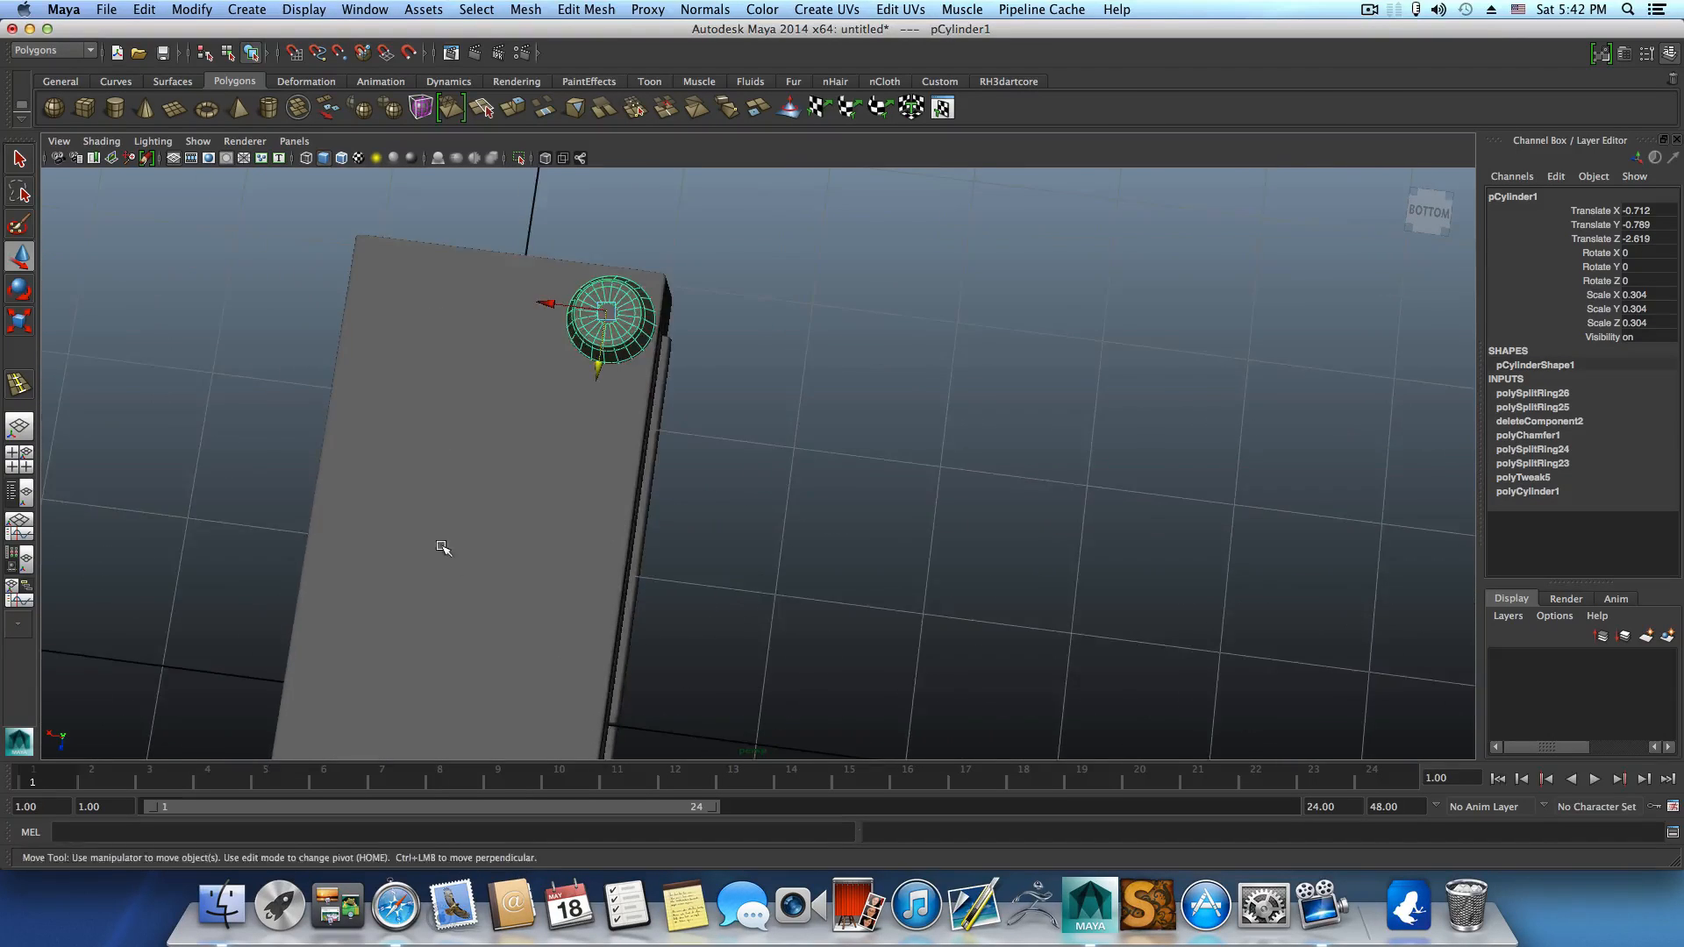
Scale the foot down to about 0.188 in X and Z and 0.266 in Y.
{"action": "left_click_drag", "start_coordinate": [440, 548], "coordinate": [443, 506], "text": "alt"}
{"action": "middle_click_drag", "start_coordinate": [443, 506], "coordinate": [518, 645], "text": "alt"}
{"action": "right_click_drag", "start_coordinate": [518, 645], "coordinate": [526, 553], "text": "alt"}
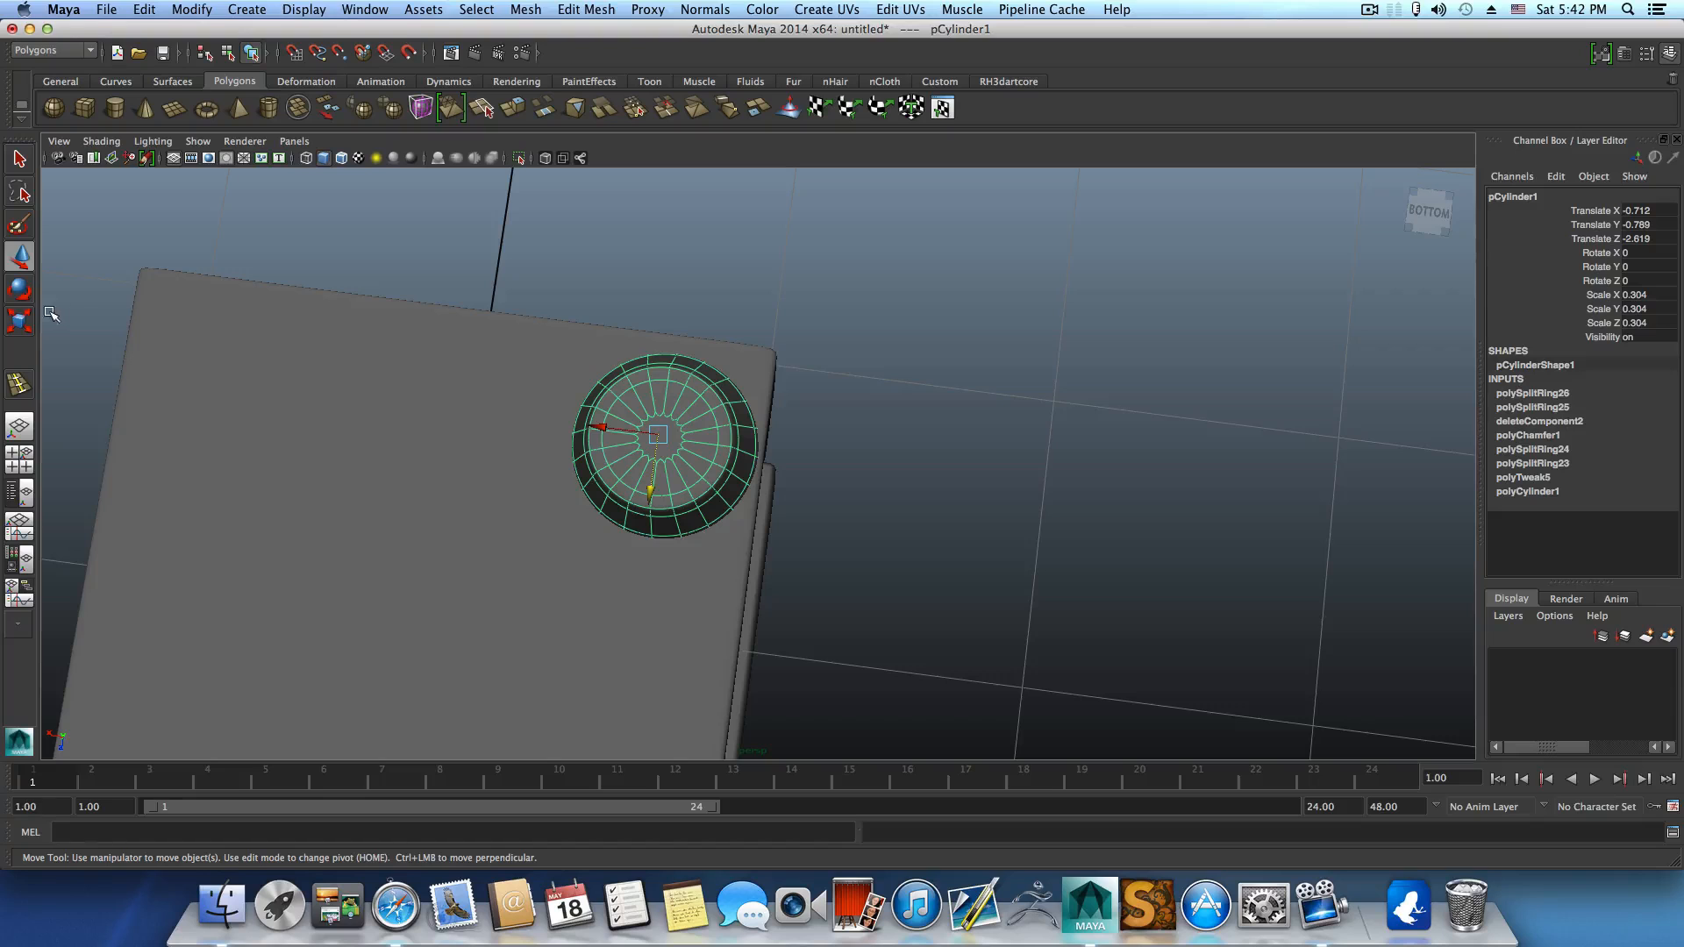
{"action": "left_click", "coordinate": [19, 321]}
{"action": "left_click_drag", "start_coordinate": [656, 434], "coordinate": [581, 428]}
{"action": "left_click_drag", "start_coordinate": [751, 421], "coordinate": [586, 550], "text": "alt"}
{"action": "left_click_drag", "start_coordinate": [750, 515], "coordinate": [637, 530]}
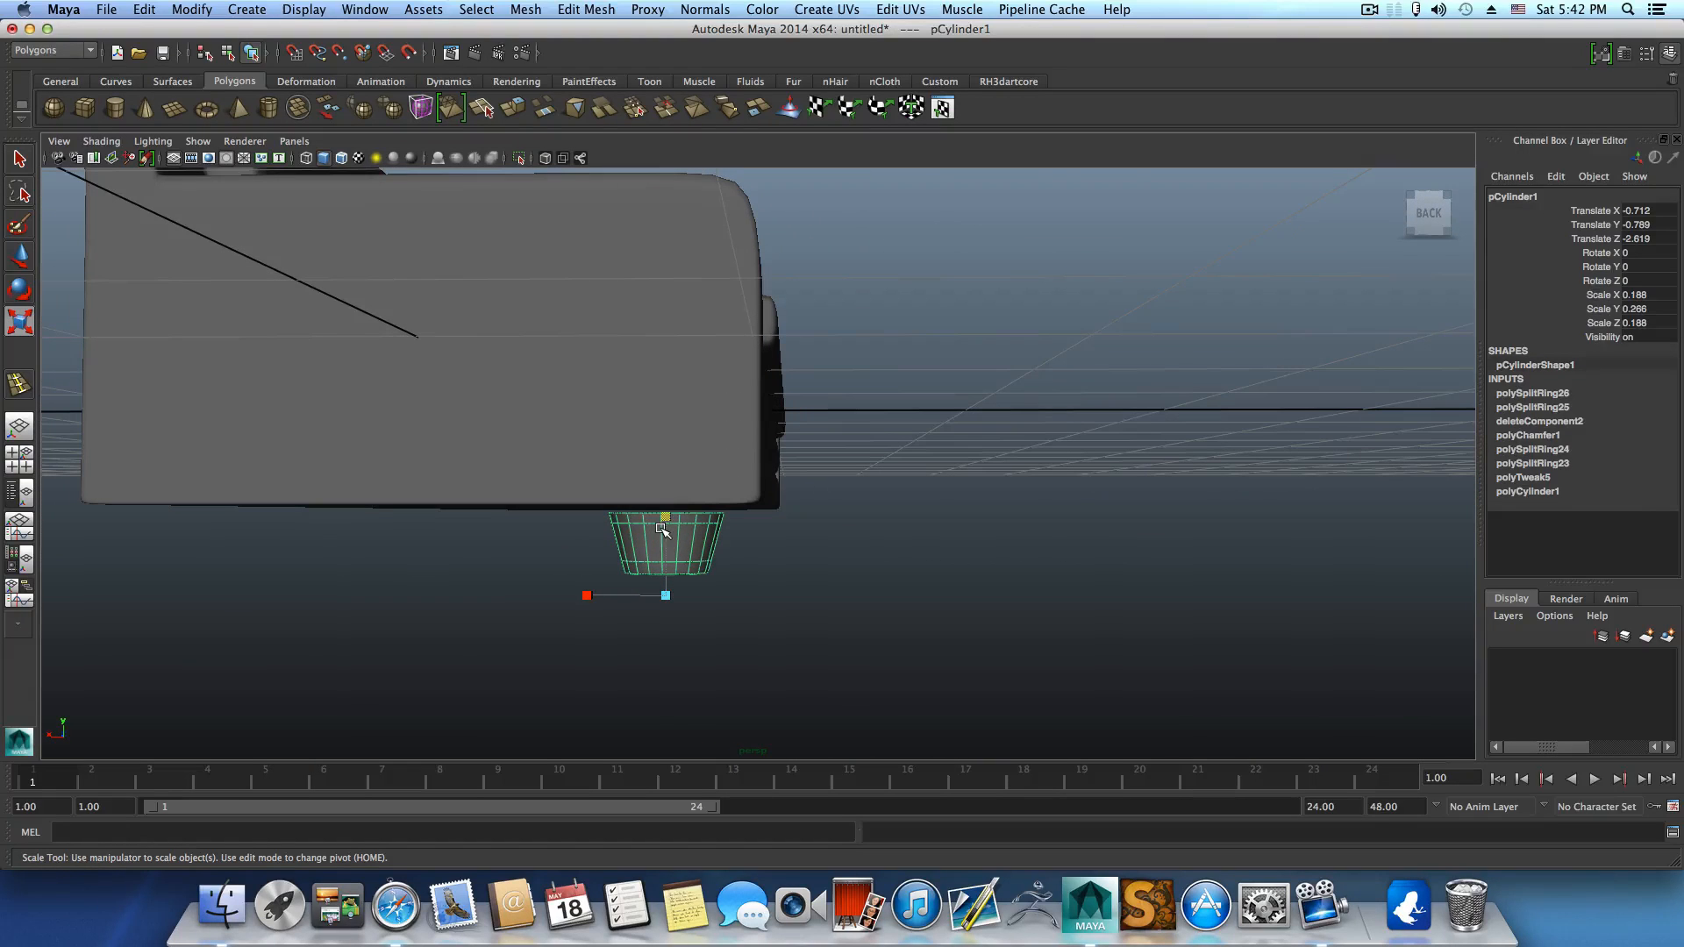
Center the foot's pivot and slide the foot under the armrest to Z -2.82.
{"action": "left_click", "coordinate": [21, 255]}
{"action": "left_click_drag", "start_coordinate": [402, 421], "coordinate": [602, 342], "text": "alt"}
{"action": "left_click", "coordinate": [16, 458]}
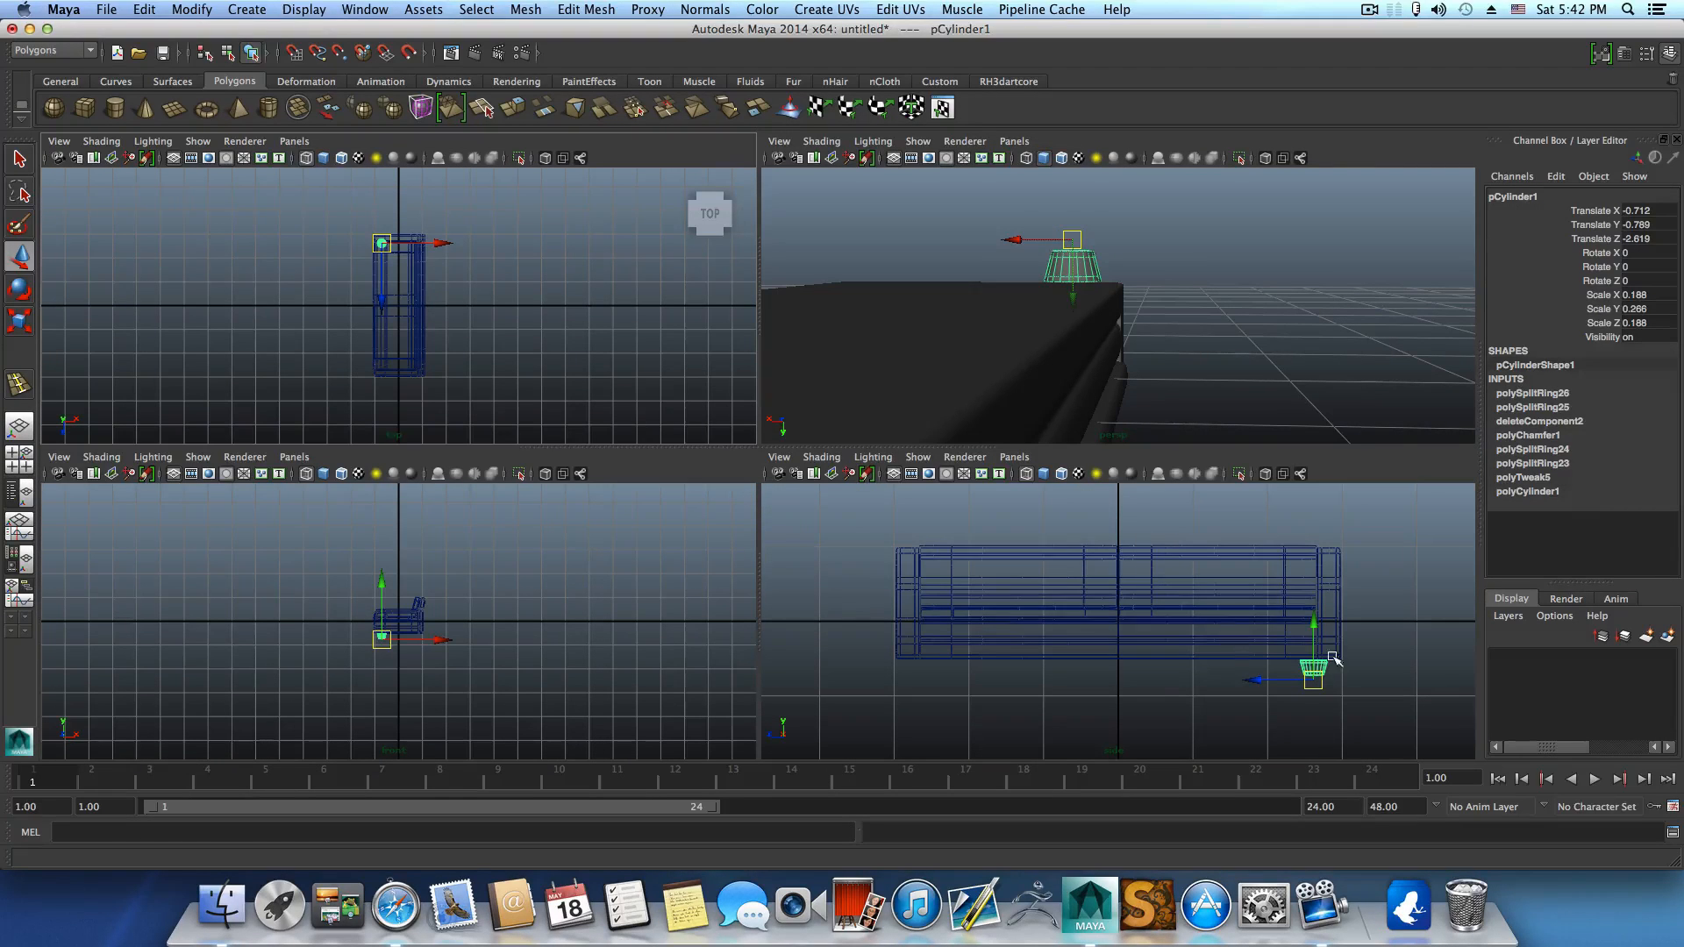
{"action": "key", "text": "space"}
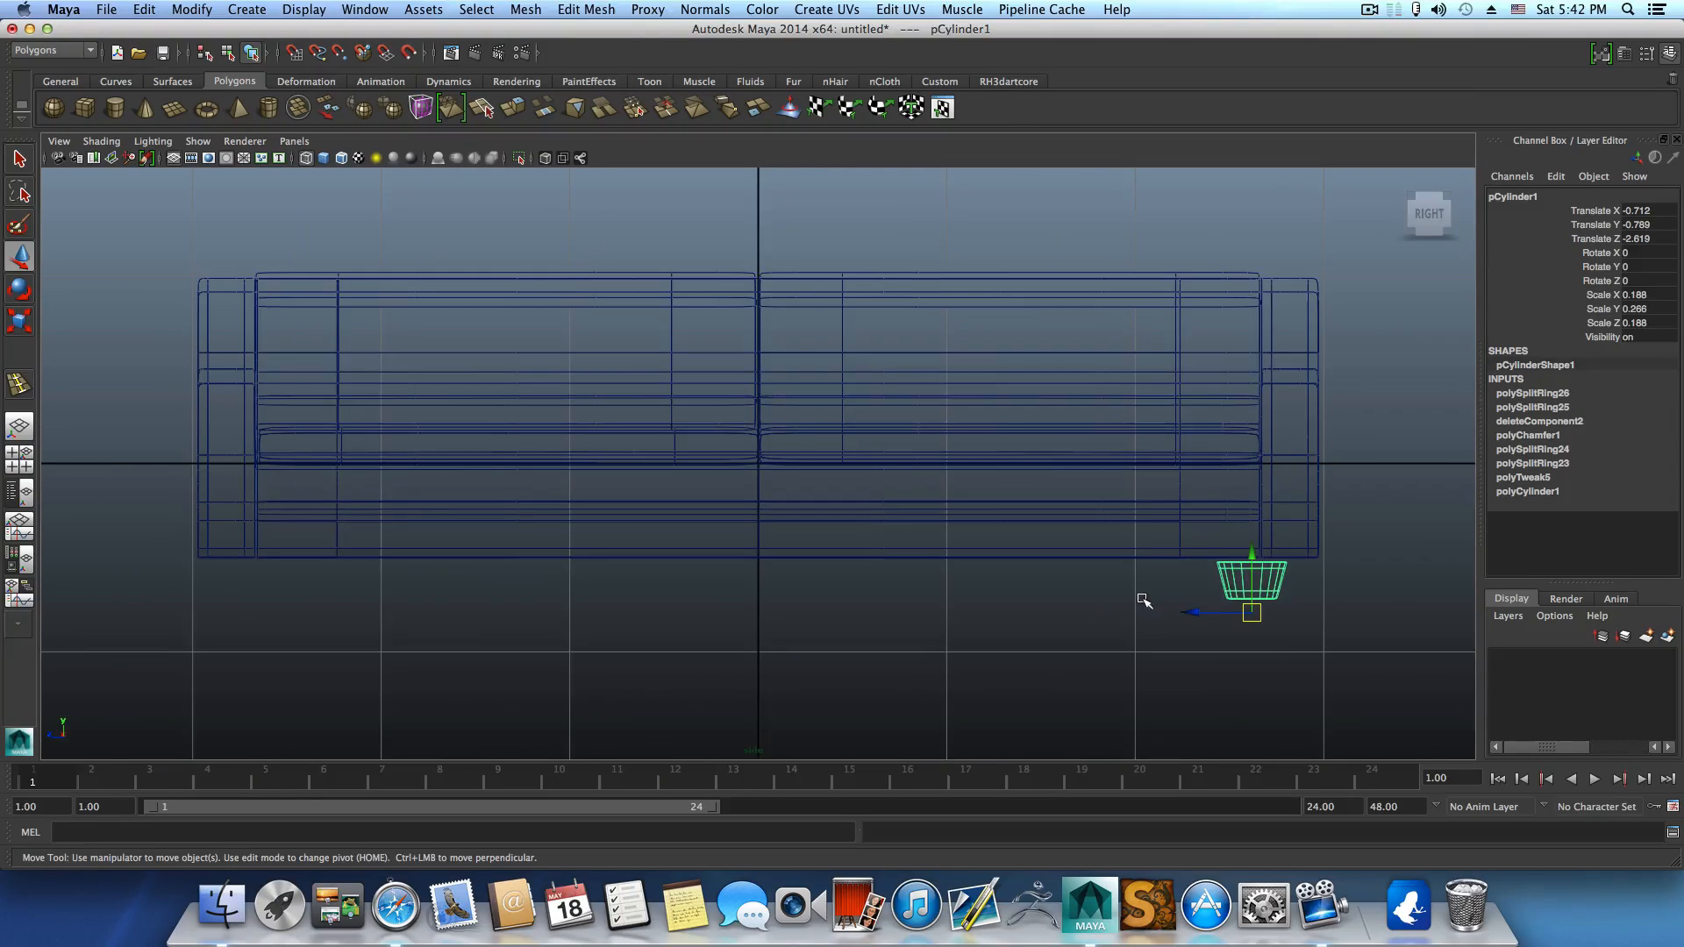
{"action": "middle_click_drag", "start_coordinate": [1144, 602], "coordinate": [560, 531], "text": "alt"}
{"action": "right_click_drag", "start_coordinate": [702, 566], "coordinate": [823, 586], "text": "alt"}
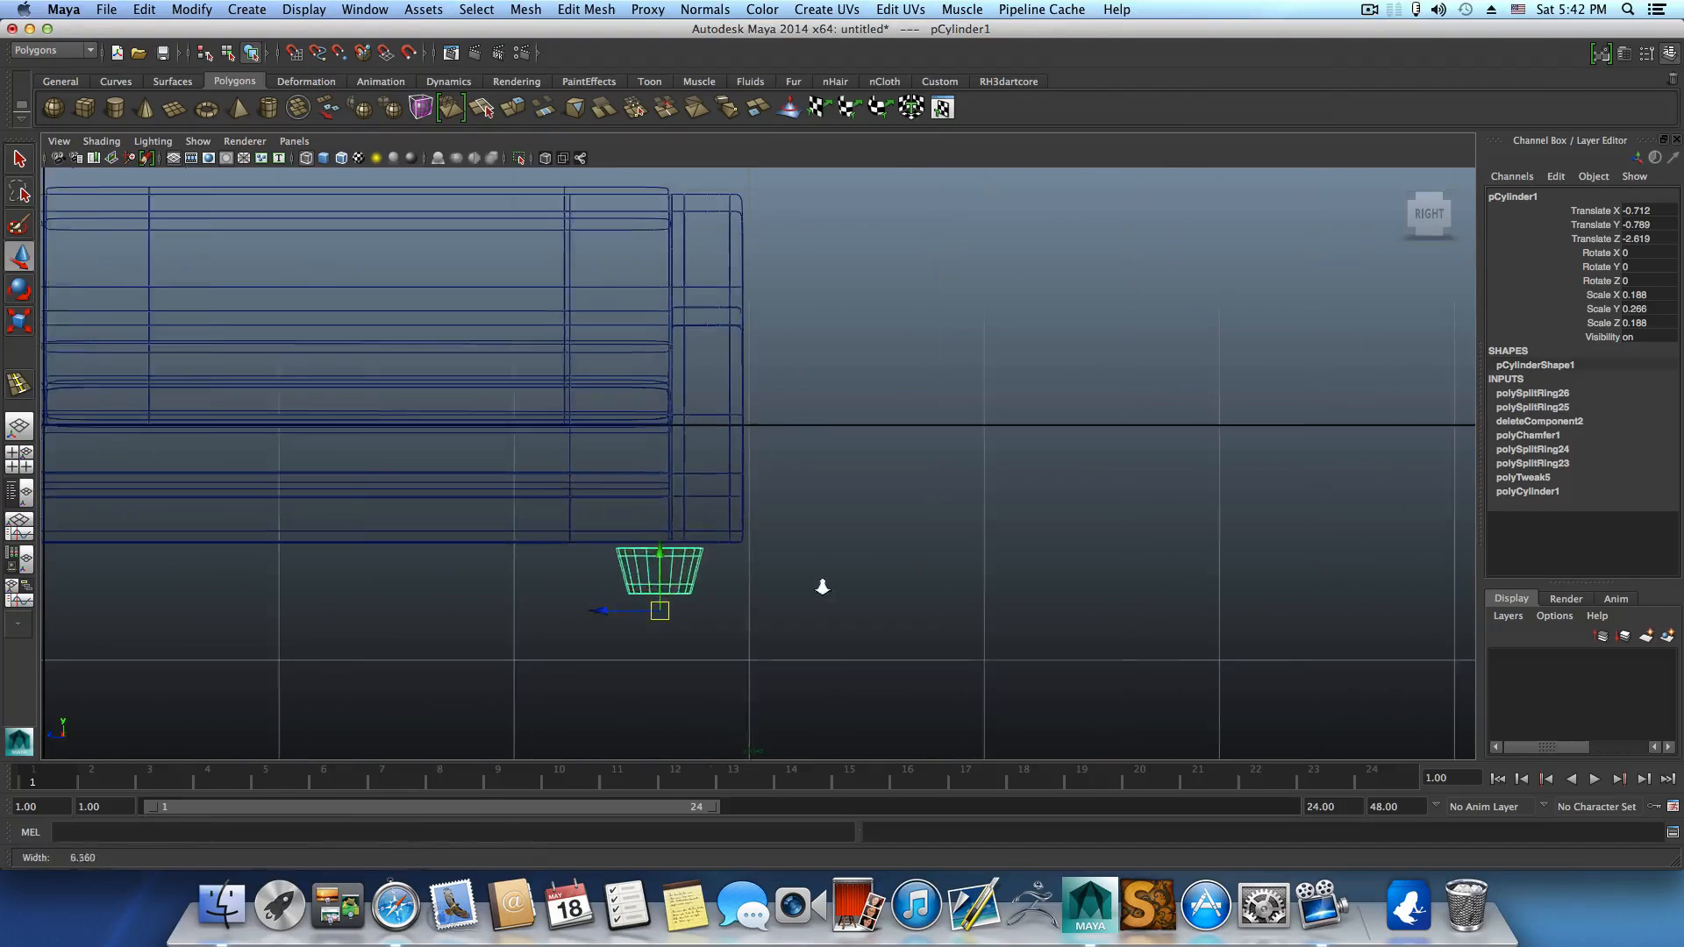
{"action": "middle_click_drag", "start_coordinate": [709, 586], "coordinate": [795, 584], "text": "alt"}
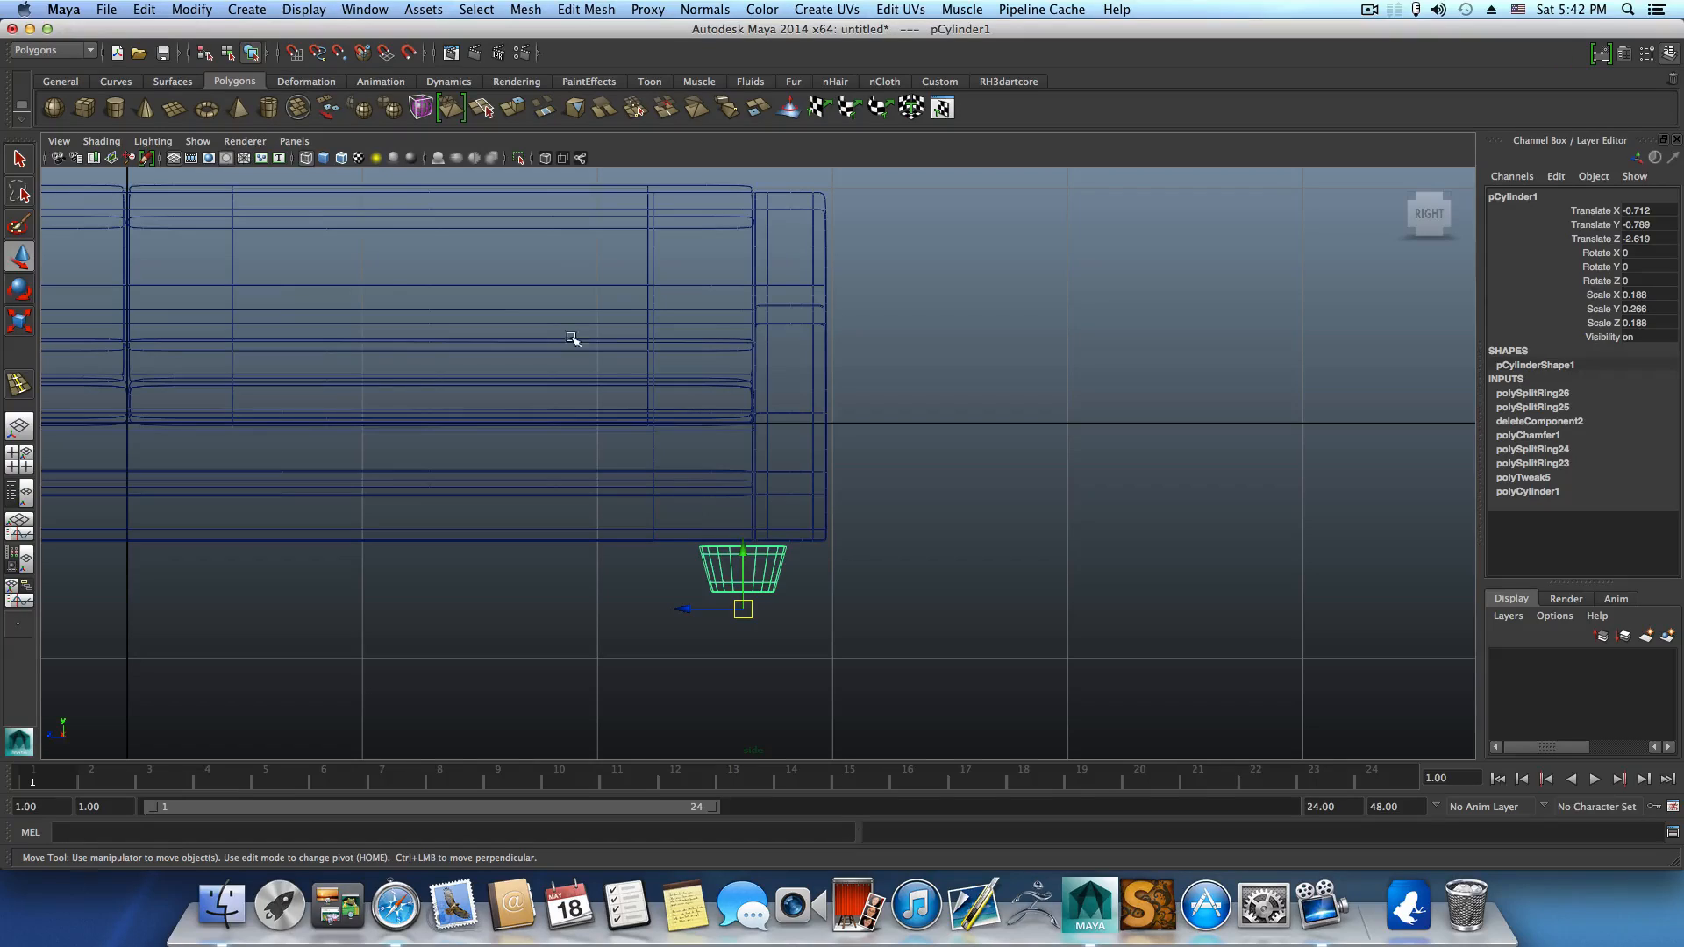
{"action": "left_click", "coordinate": [183, 7]}
{"action": "left_click", "coordinate": [807, 558]}
{"action": "left_click_drag", "start_coordinate": [692, 570], "coordinate": [740, 584]}
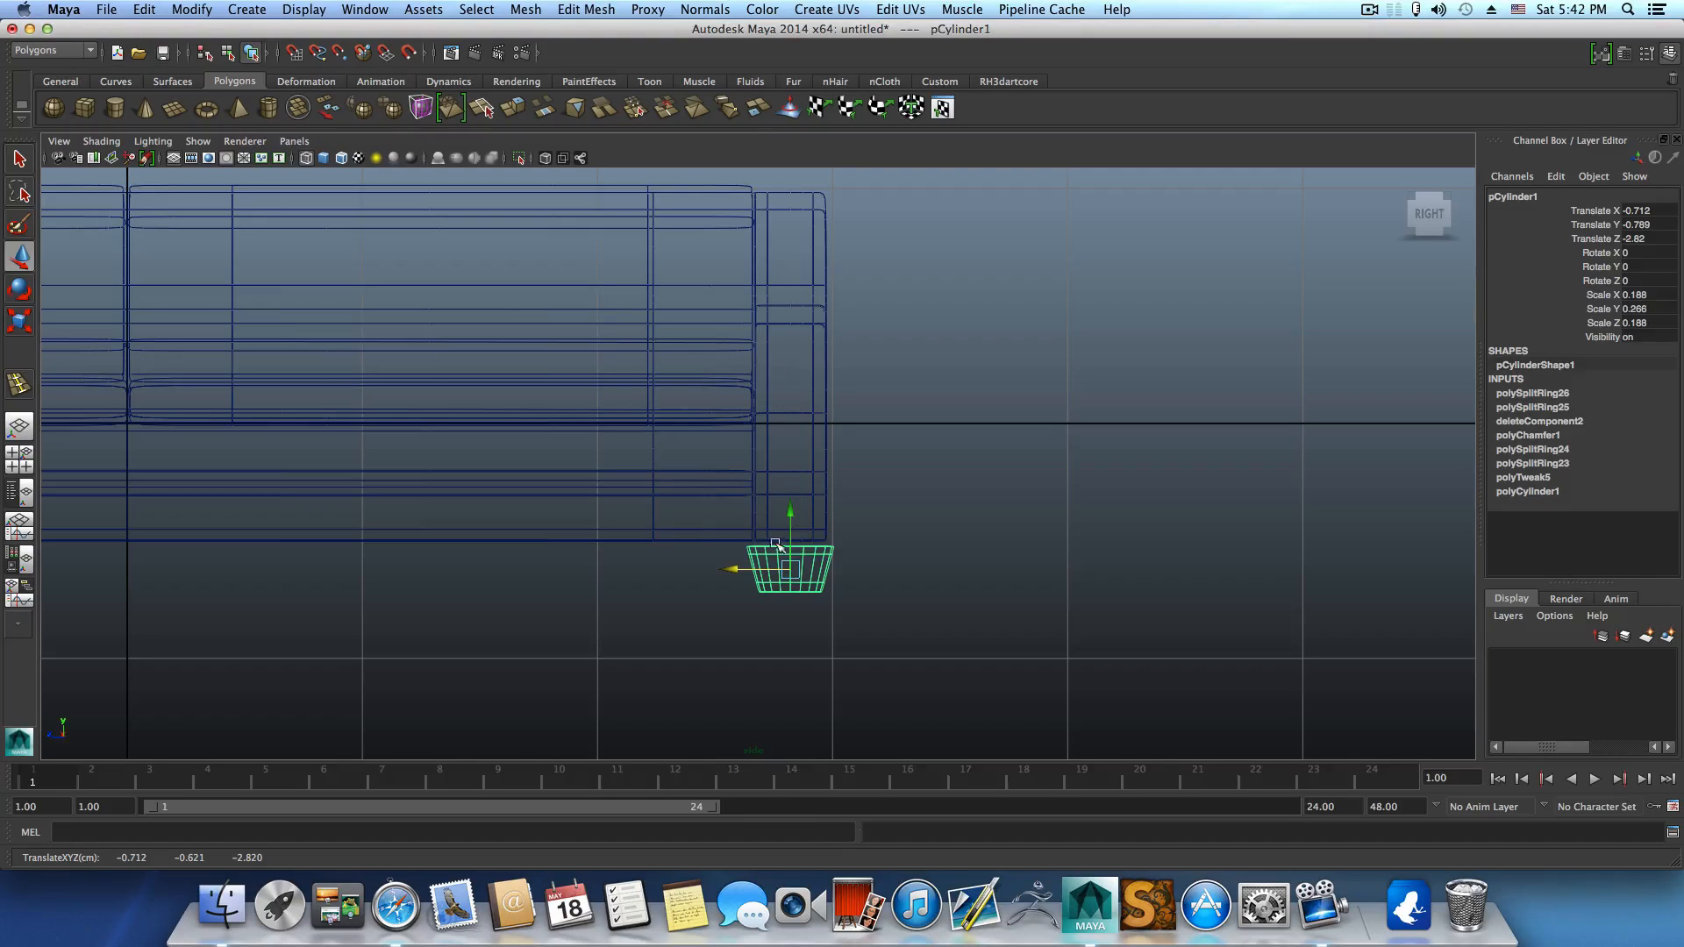
Scale the foot uniformly to 0.139, 0.196, 0.139 and raise it against the sofa's underside at Y -0.744.
{"action": "left_click", "coordinate": [20, 321]}
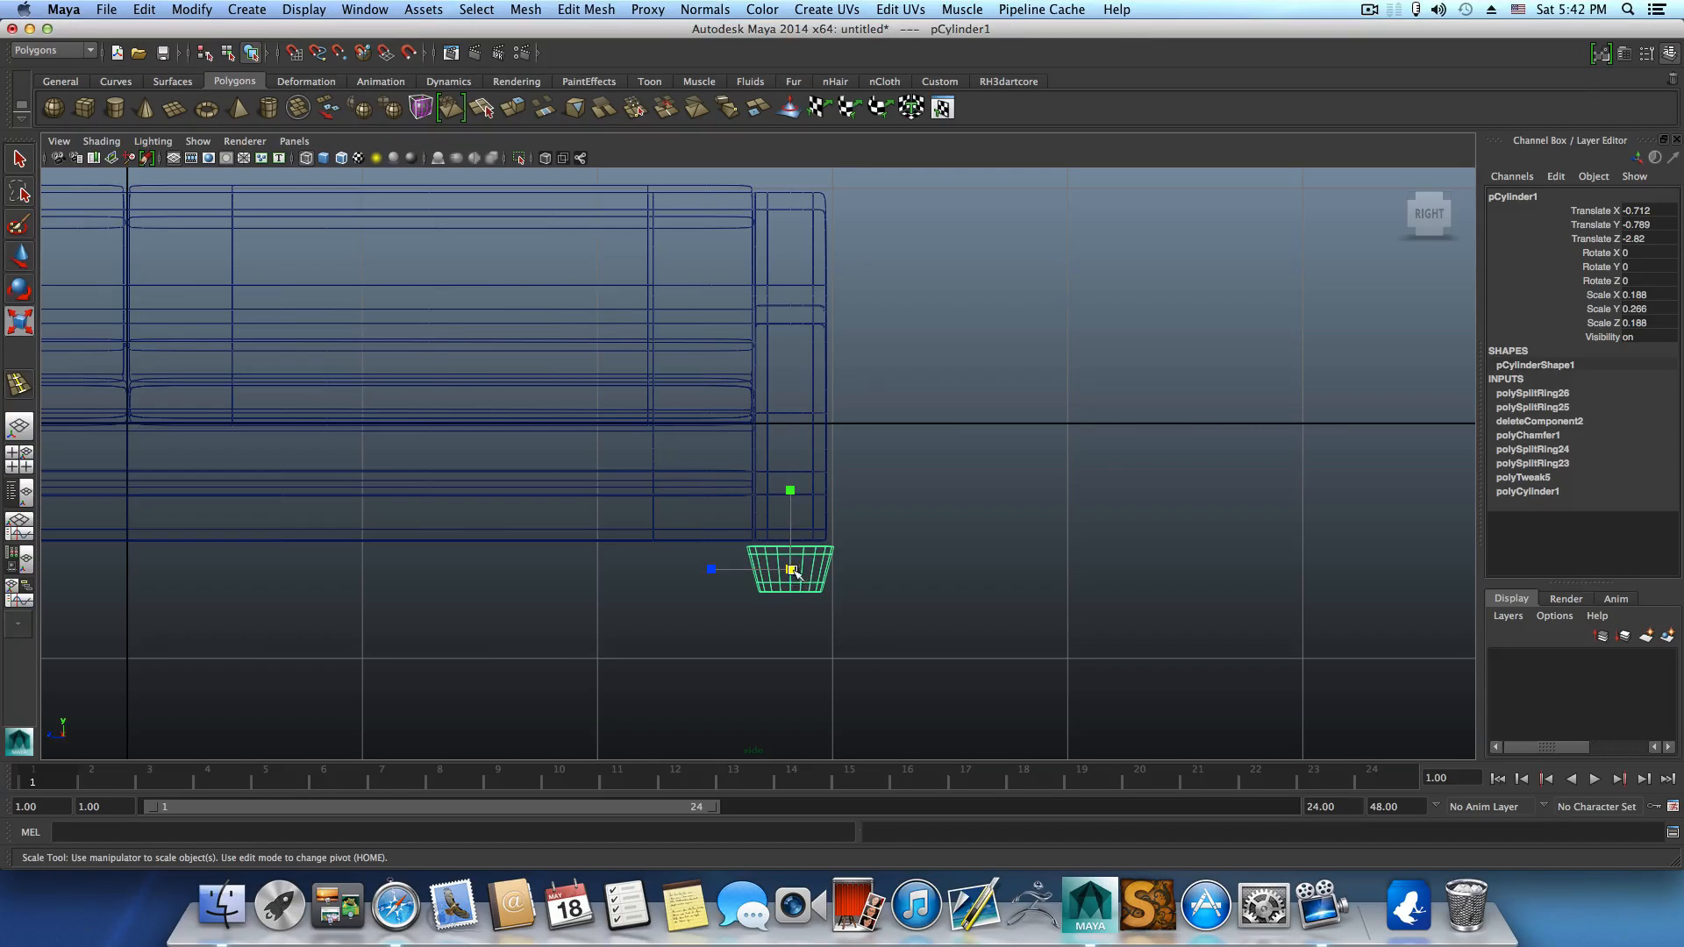
{"action": "left_click_drag", "start_coordinate": [790, 572], "coordinate": [772, 574]}
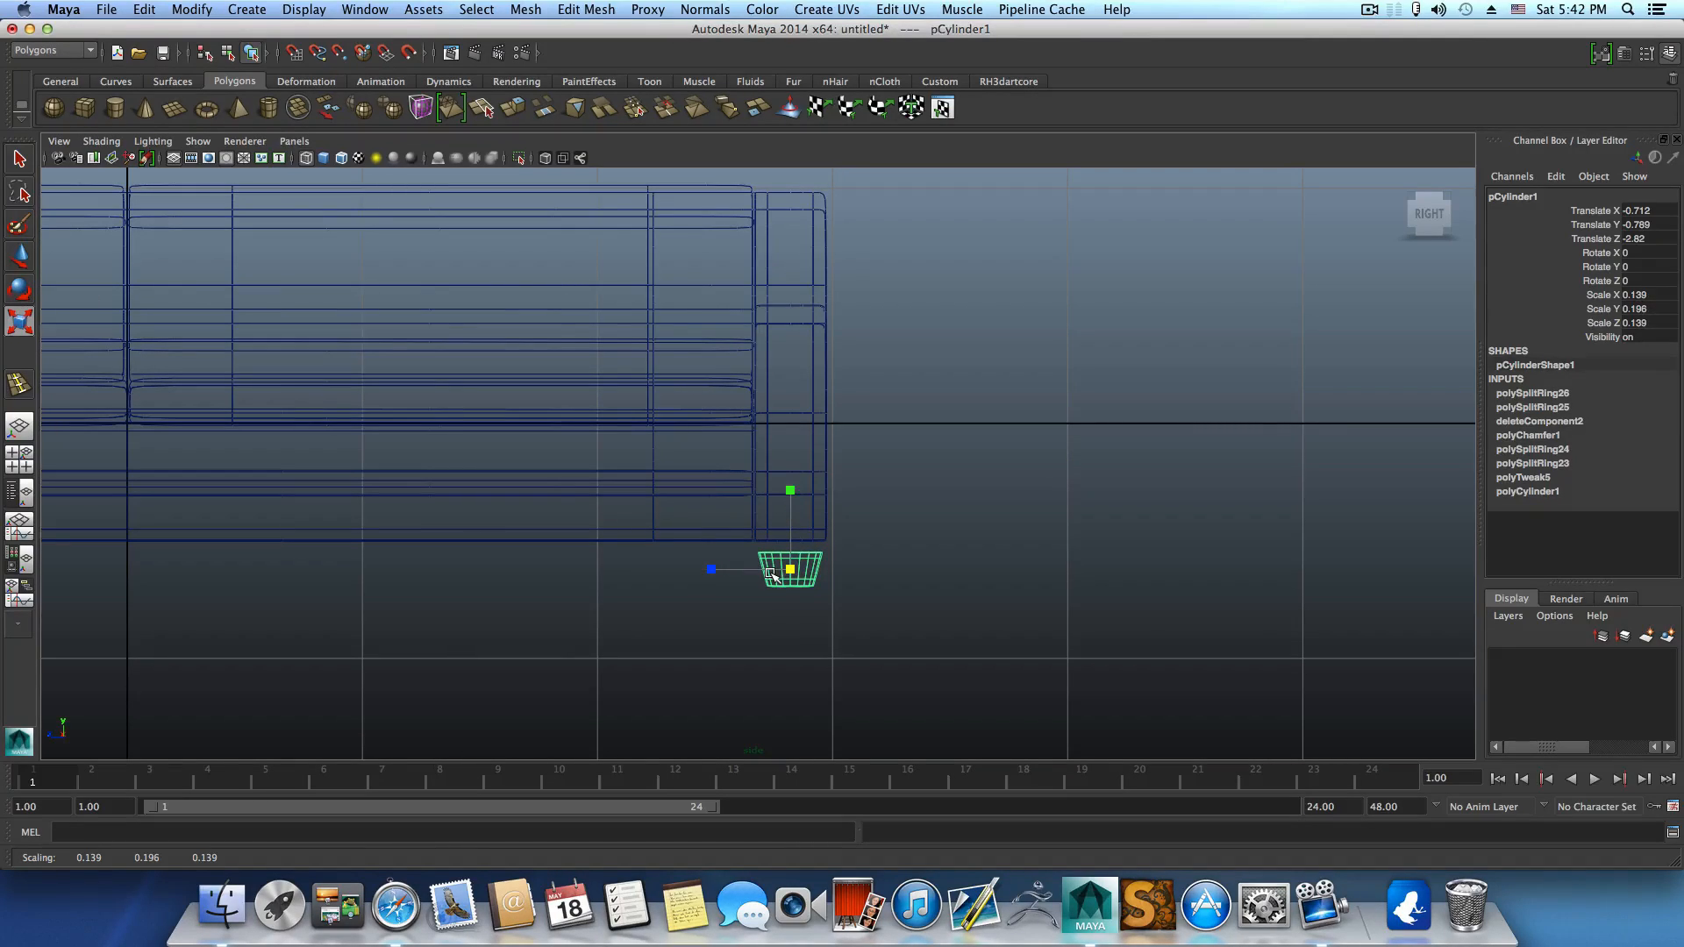
{"action": "key", "text": "w"}
{"action": "left_click_drag", "start_coordinate": [796, 519], "coordinate": [790, 507]}
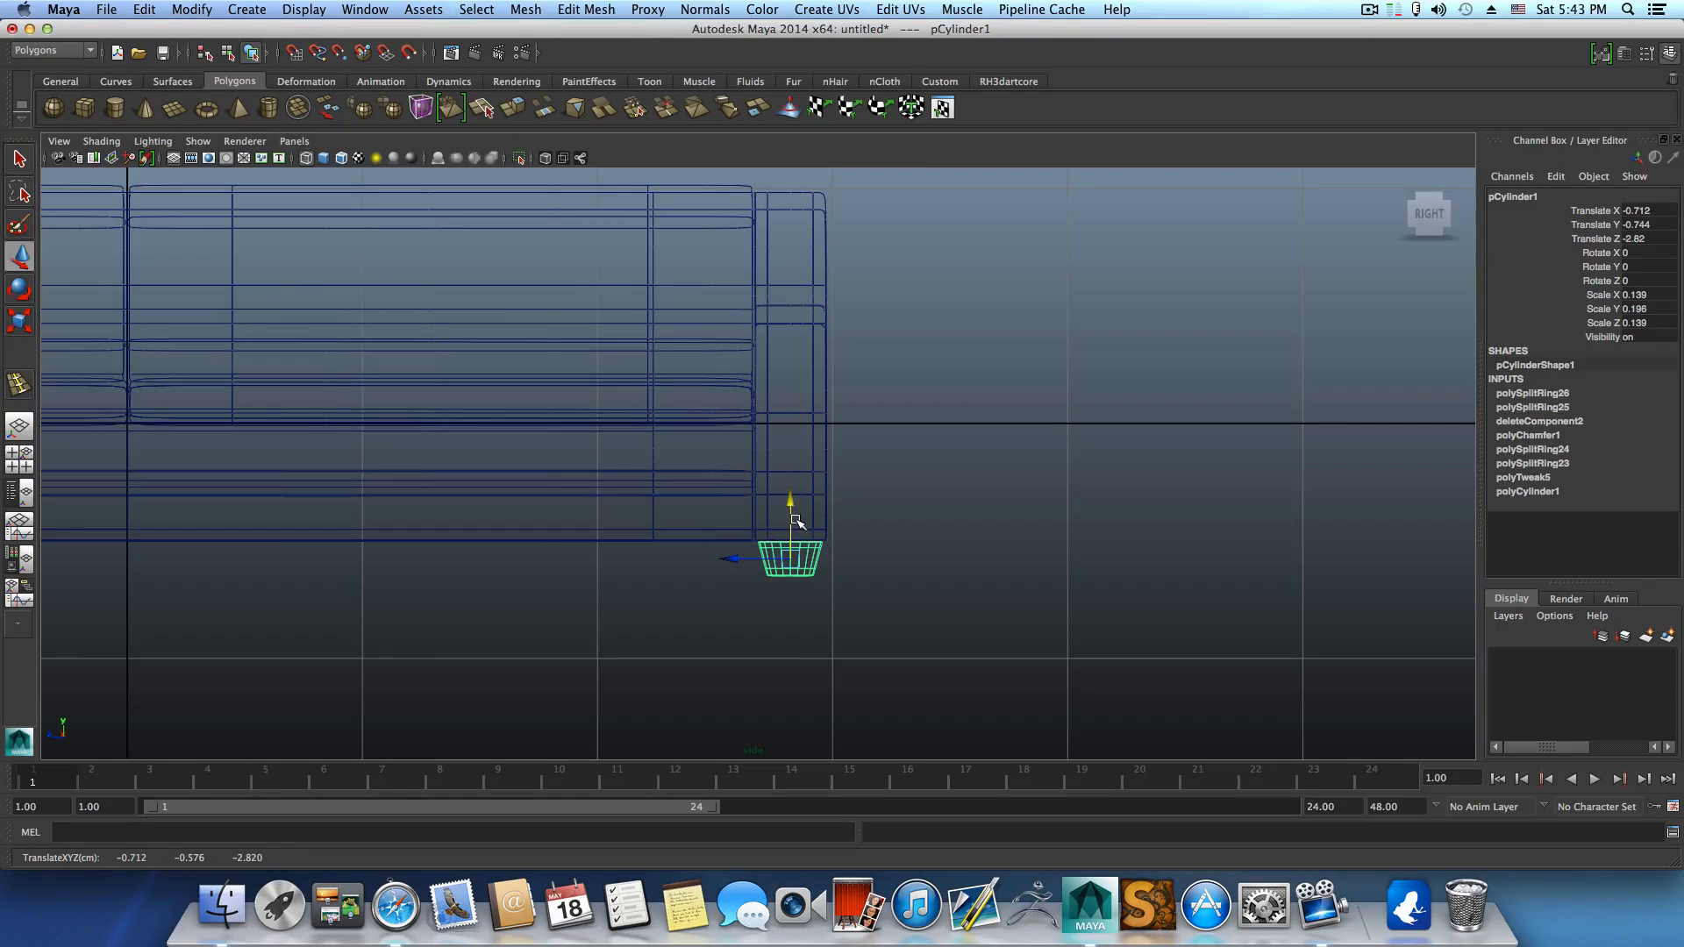
Shift the foot in the top view towards the sofa's front edge to X -0.838.
{"action": "key", "text": "space"}
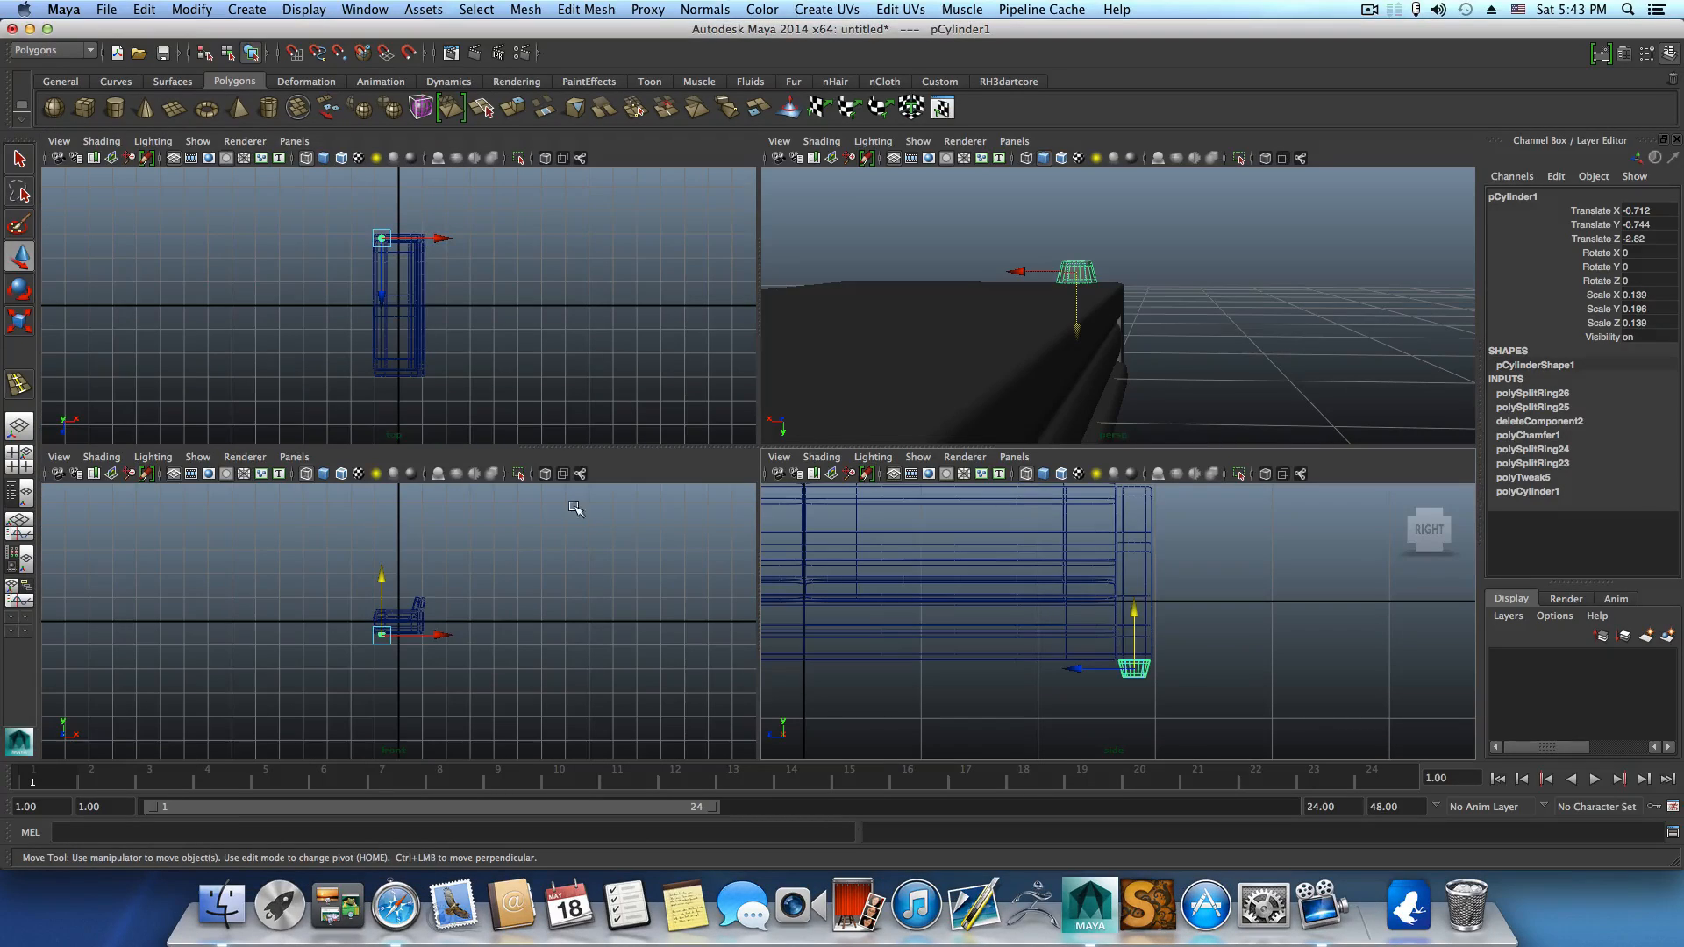
{"action": "key", "text": "space"}
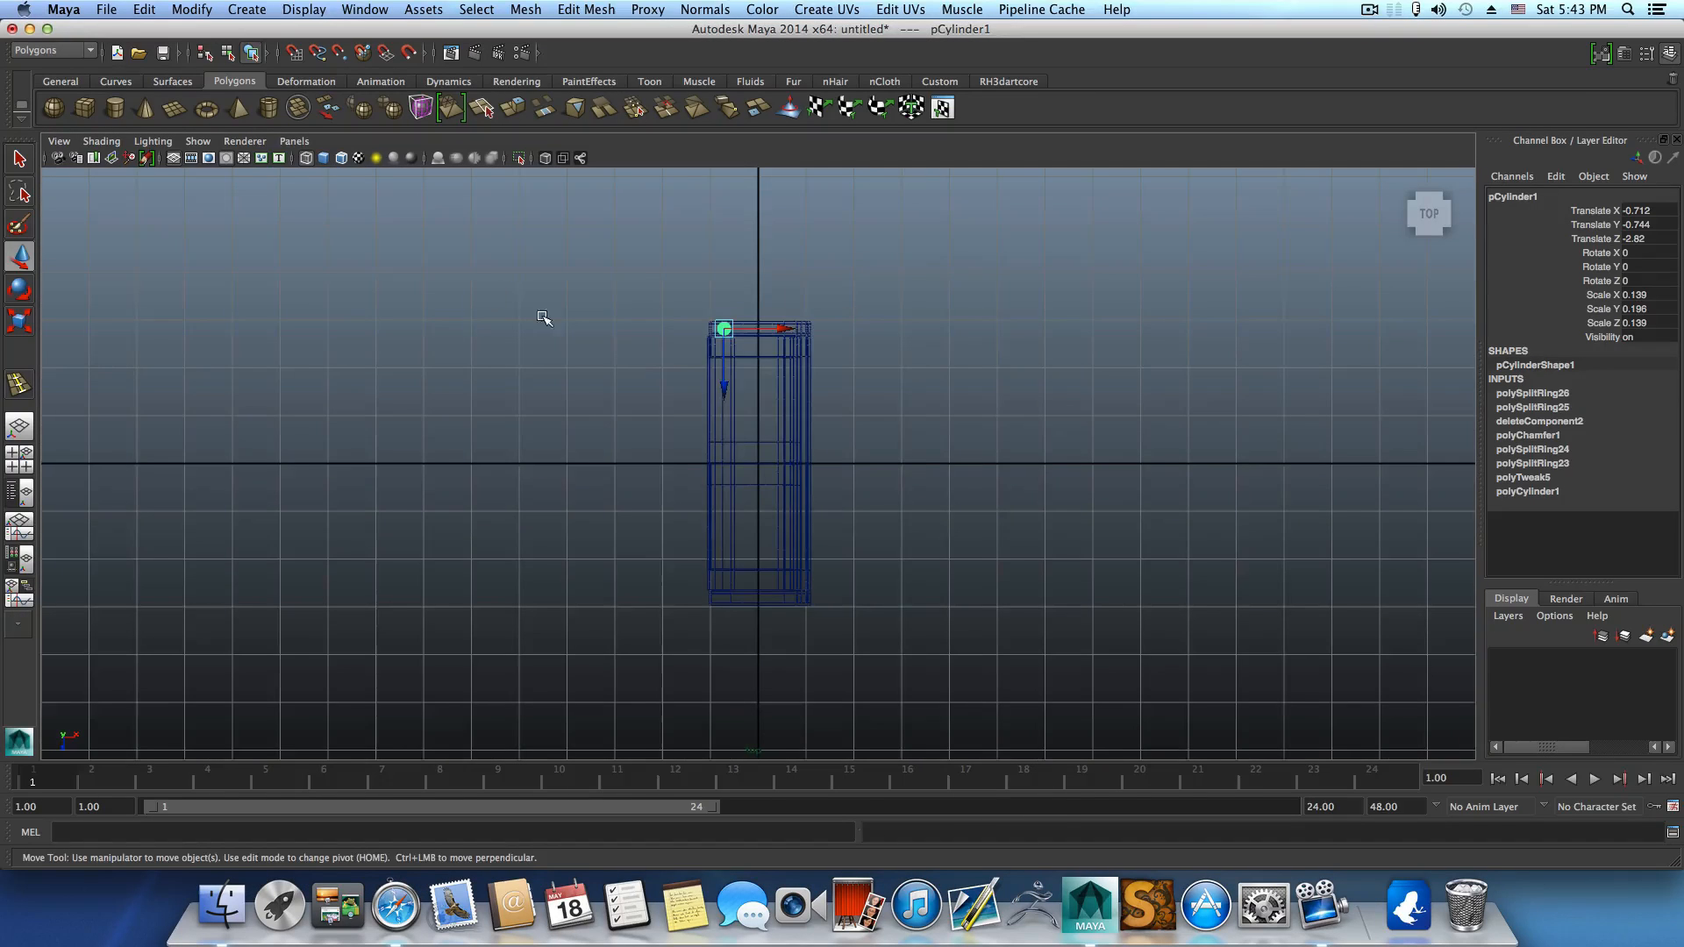
{"action": "scroll", "coordinate": [715, 413], "scroll_direction": "up", "scroll_amount": 2}
{"action": "middle_click_drag", "start_coordinate": [714, 413], "coordinate": [636, 551], "text": "alt"}
{"action": "scroll", "coordinate": [646, 541], "scroll_direction": "up", "scroll_amount": 2}
{"action": "mouse_move", "coordinate": [648, 478]}
{"action": "middle_mouse_down", "text": "alt"}
{"action": "mouse_move", "coordinate": [693, 255]}
{"action": "mouse_move", "coordinate": [676, 475]}
{"action": "middle_mouse_up", "text": "alt"}
{"action": "scroll", "coordinate": [676, 384], "scroll_direction": "up", "scroll_amount": 2}
{"action": "scroll", "coordinate": [658, 447], "scroll_direction": "up", "scroll_amount": 1}
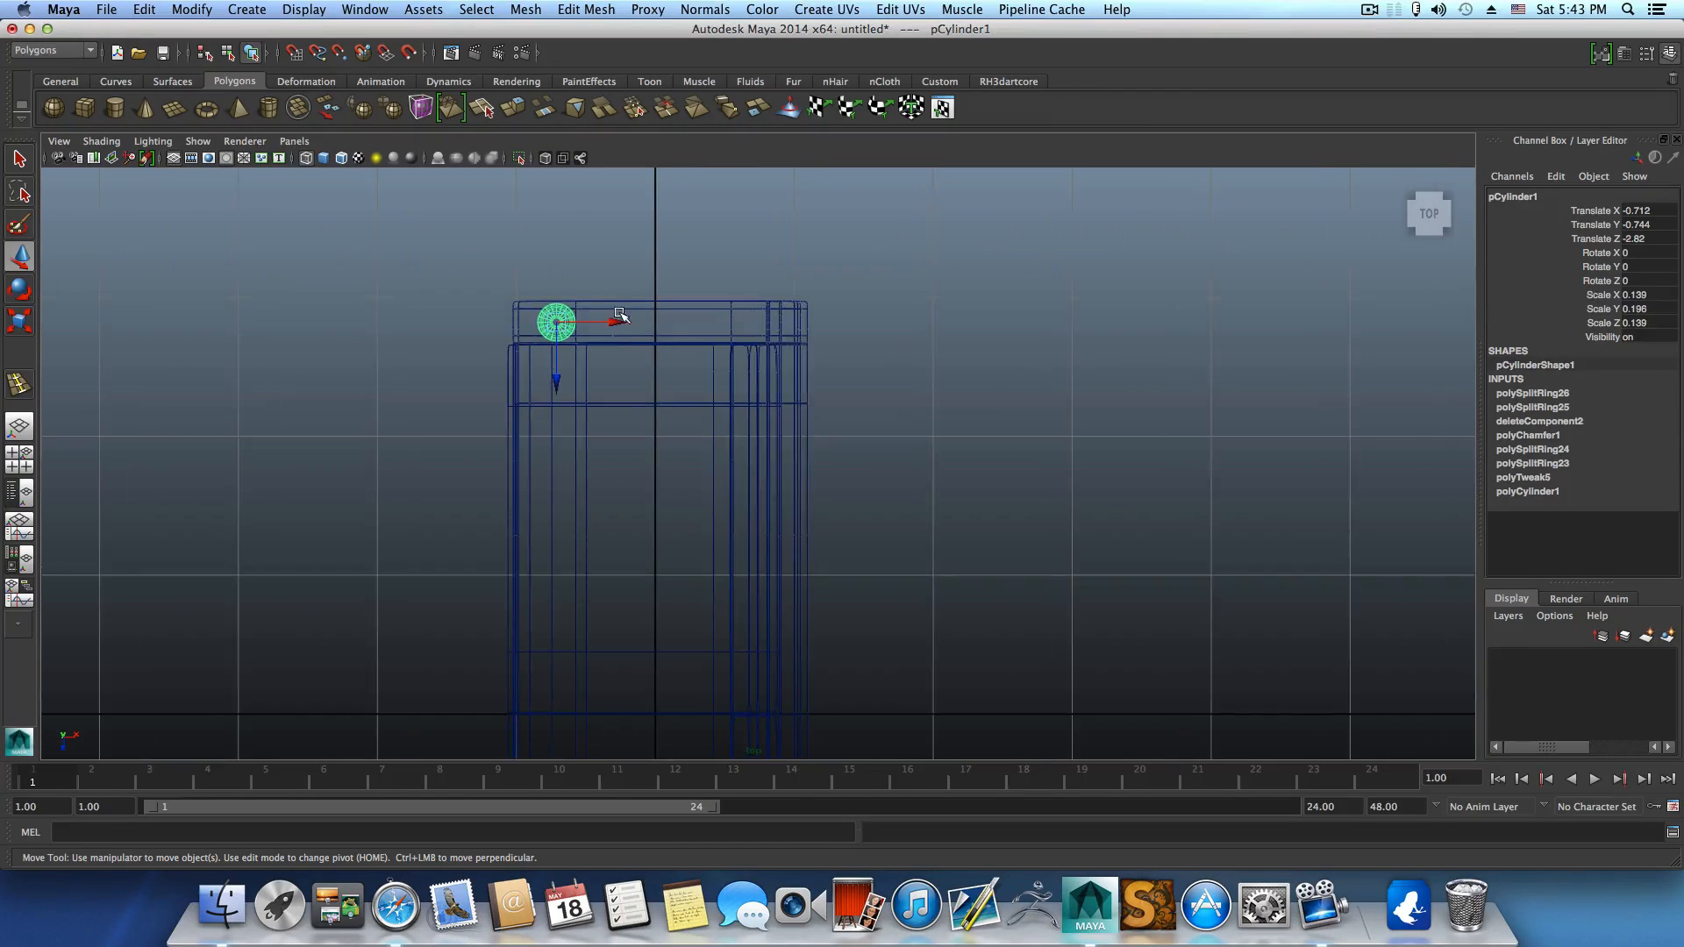
{"action": "left_click_drag", "start_coordinate": [614, 323], "coordinate": [597, 324]}
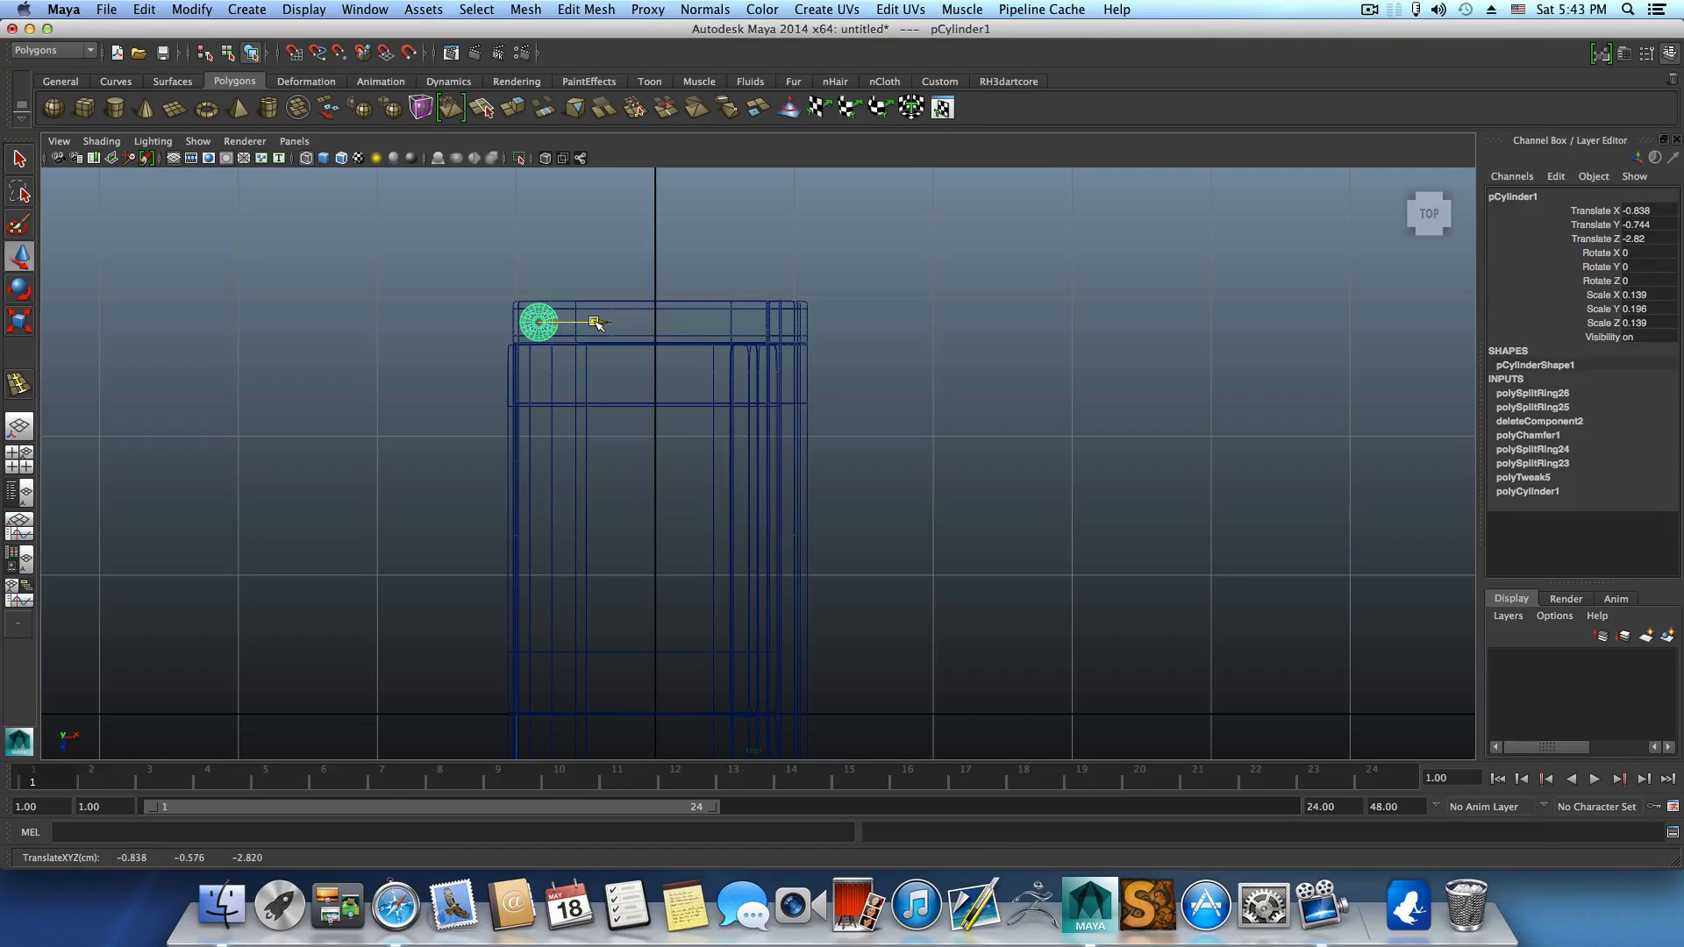
Duplicate the foot and move the copy along X to the back corner under the same armrest, at about X 0.923.
{"action": "key", "text": "ctrl+d"}
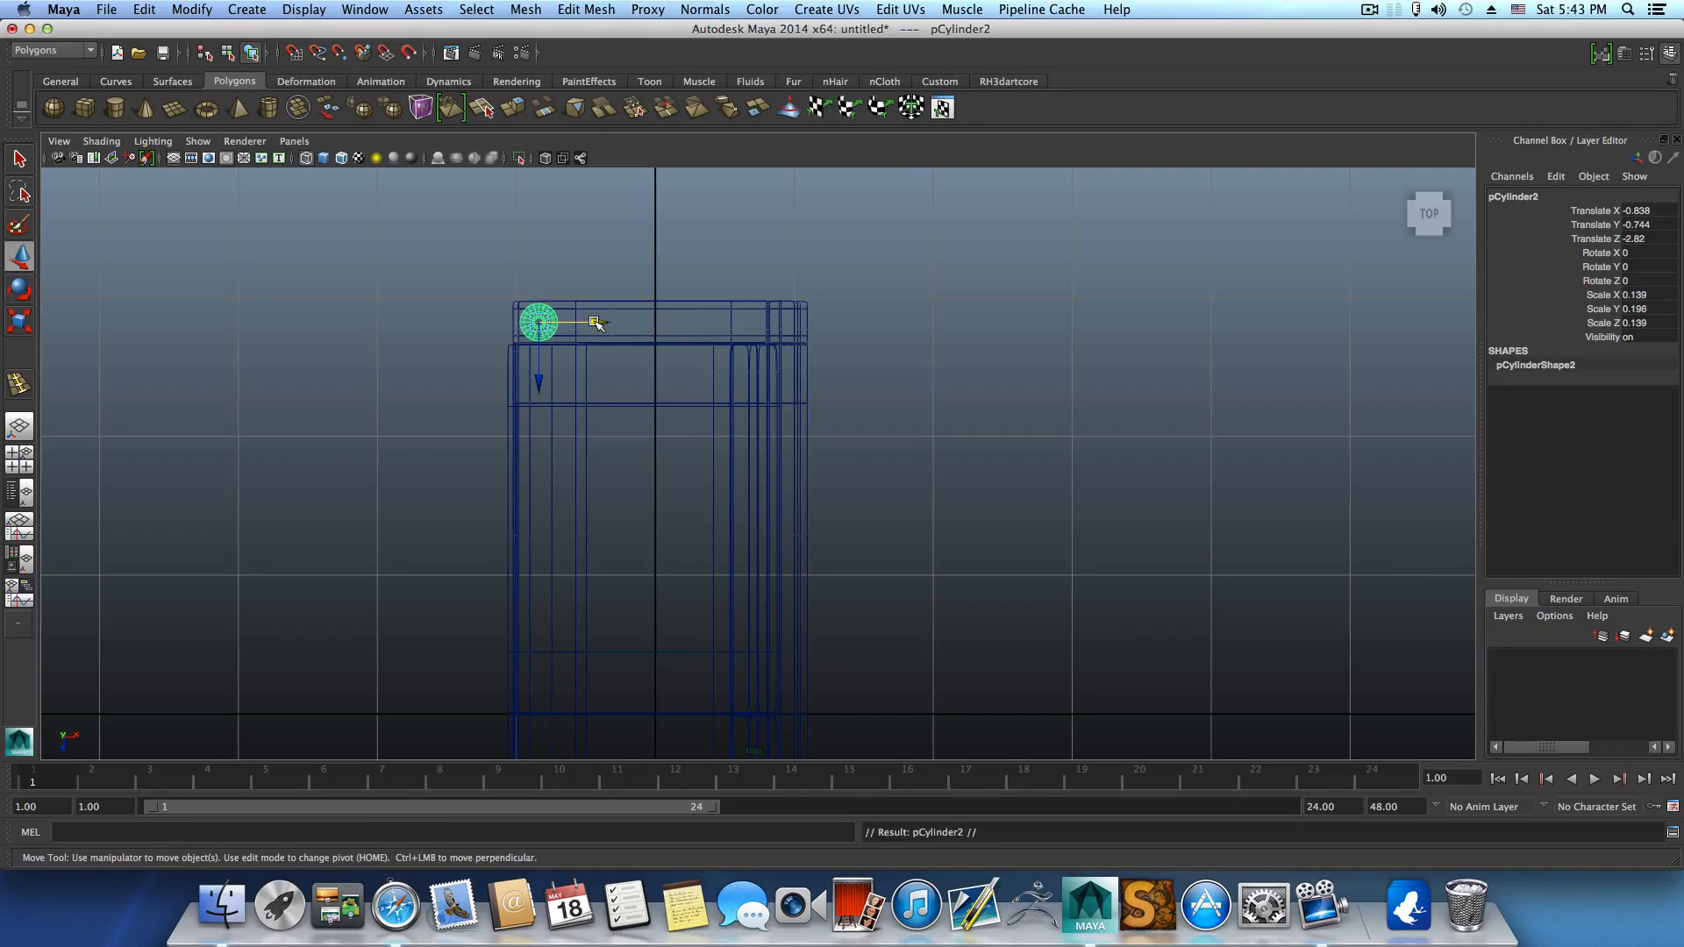
{"action": "left_click_drag", "start_coordinate": [602, 323], "coordinate": [836, 338]}
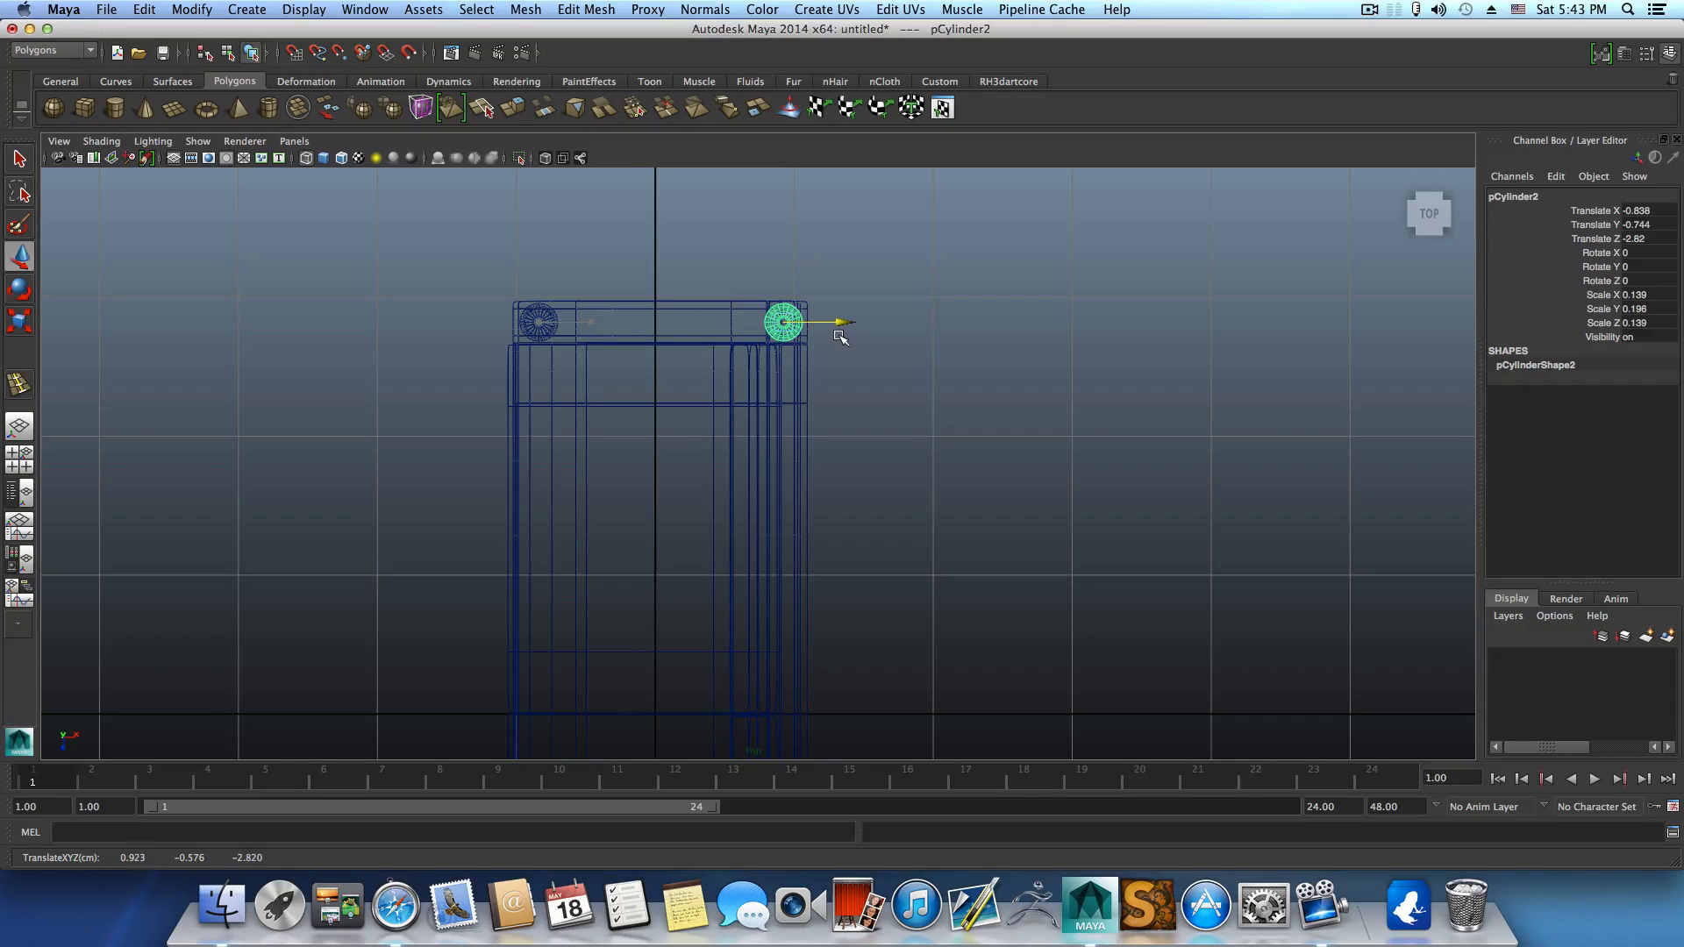
Duplicate both feet together and move the copies under the armrest at the sofa's opposite end, at Z 2.823.
{"action": "left_click", "coordinate": [535, 314]}
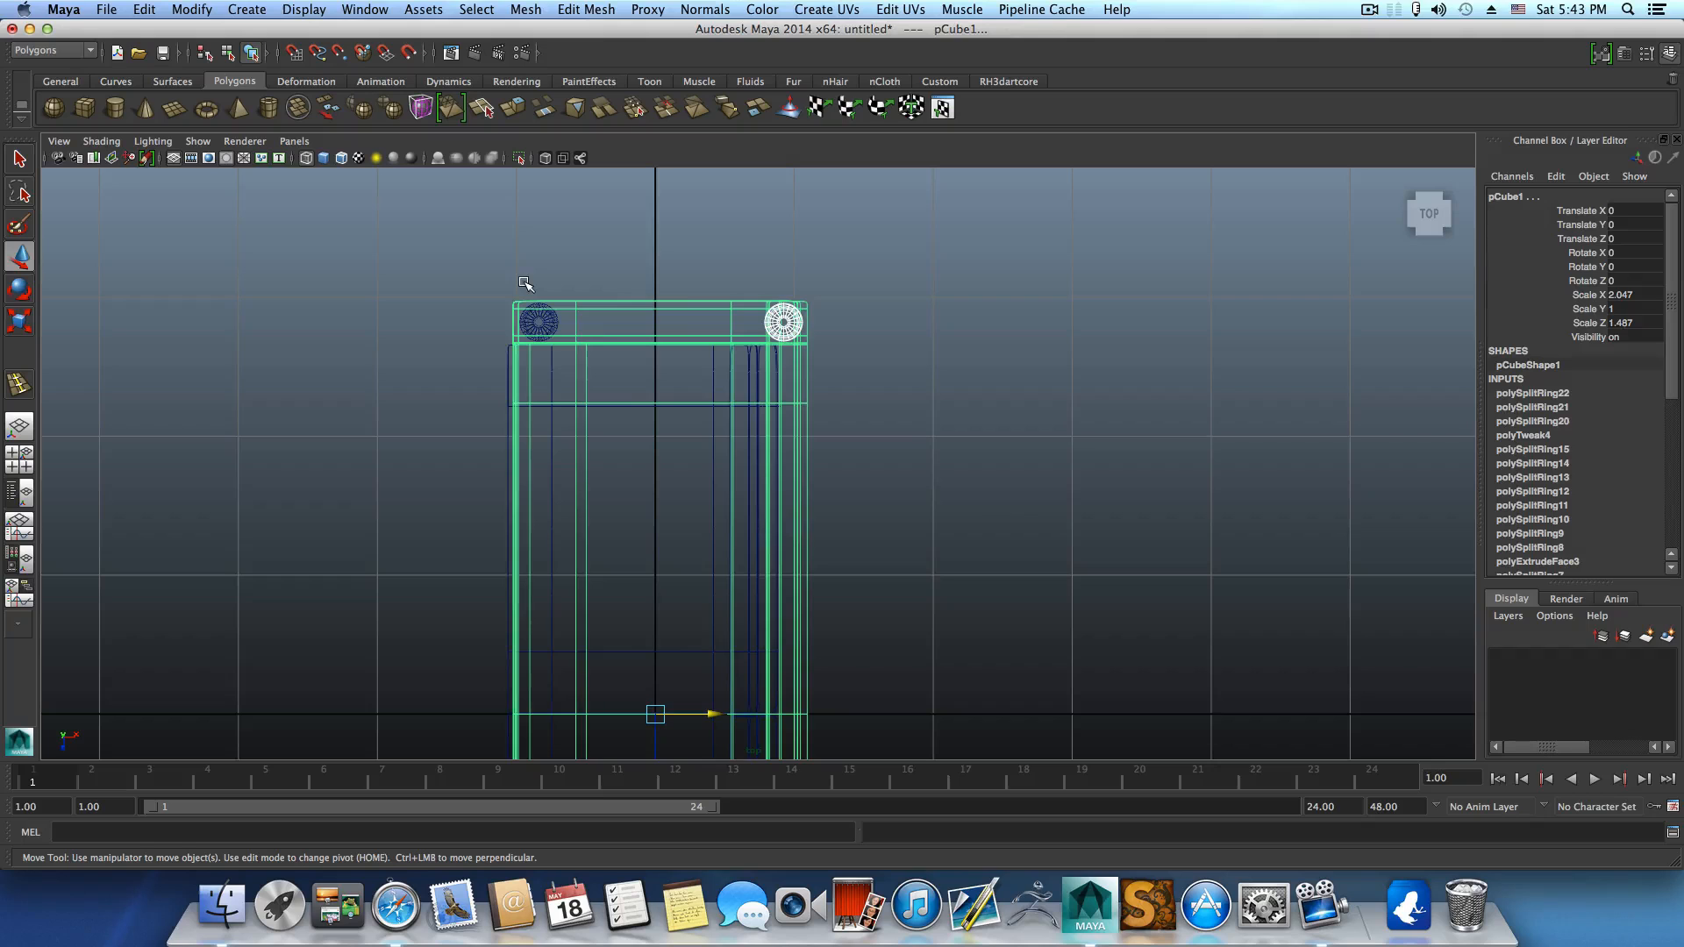
{"action": "left_click", "coordinate": [531, 311]}
{"action": "scroll", "coordinate": [625, 500], "scroll_direction": "down", "scroll_amount": 5}
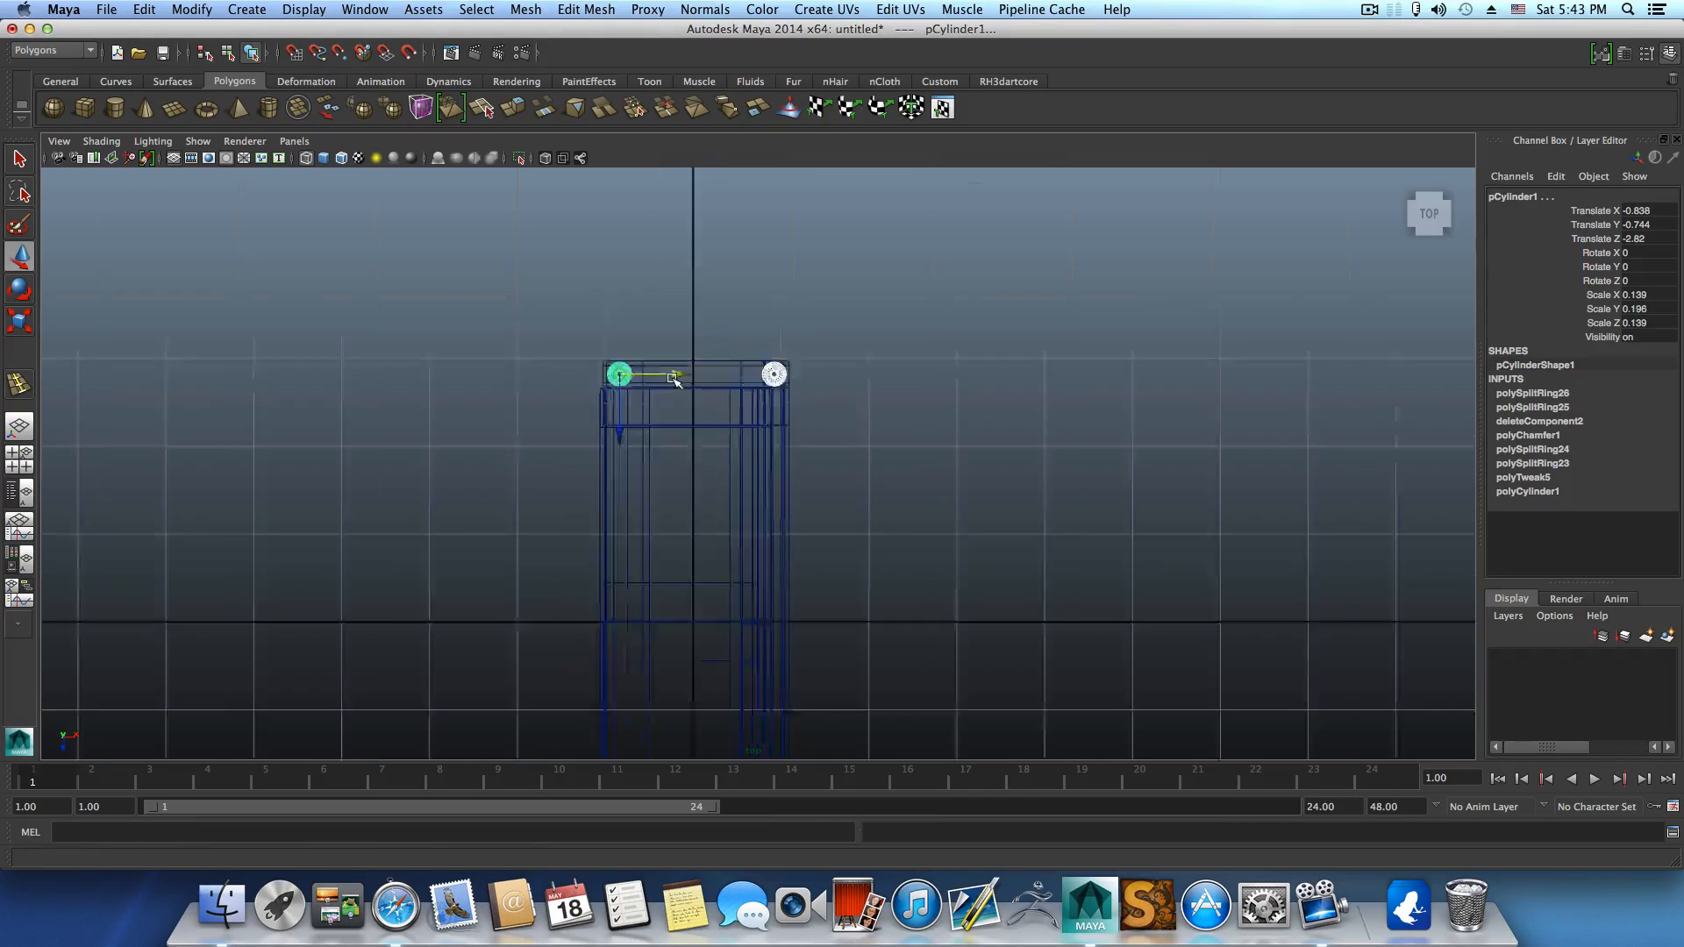
{"action": "left_click_drag", "start_coordinate": [625, 500], "coordinate": [714, 519], "text": "alt"}
{"action": "middle_click_drag", "start_coordinate": [714, 518], "coordinate": [689, 349], "text": "alt"}
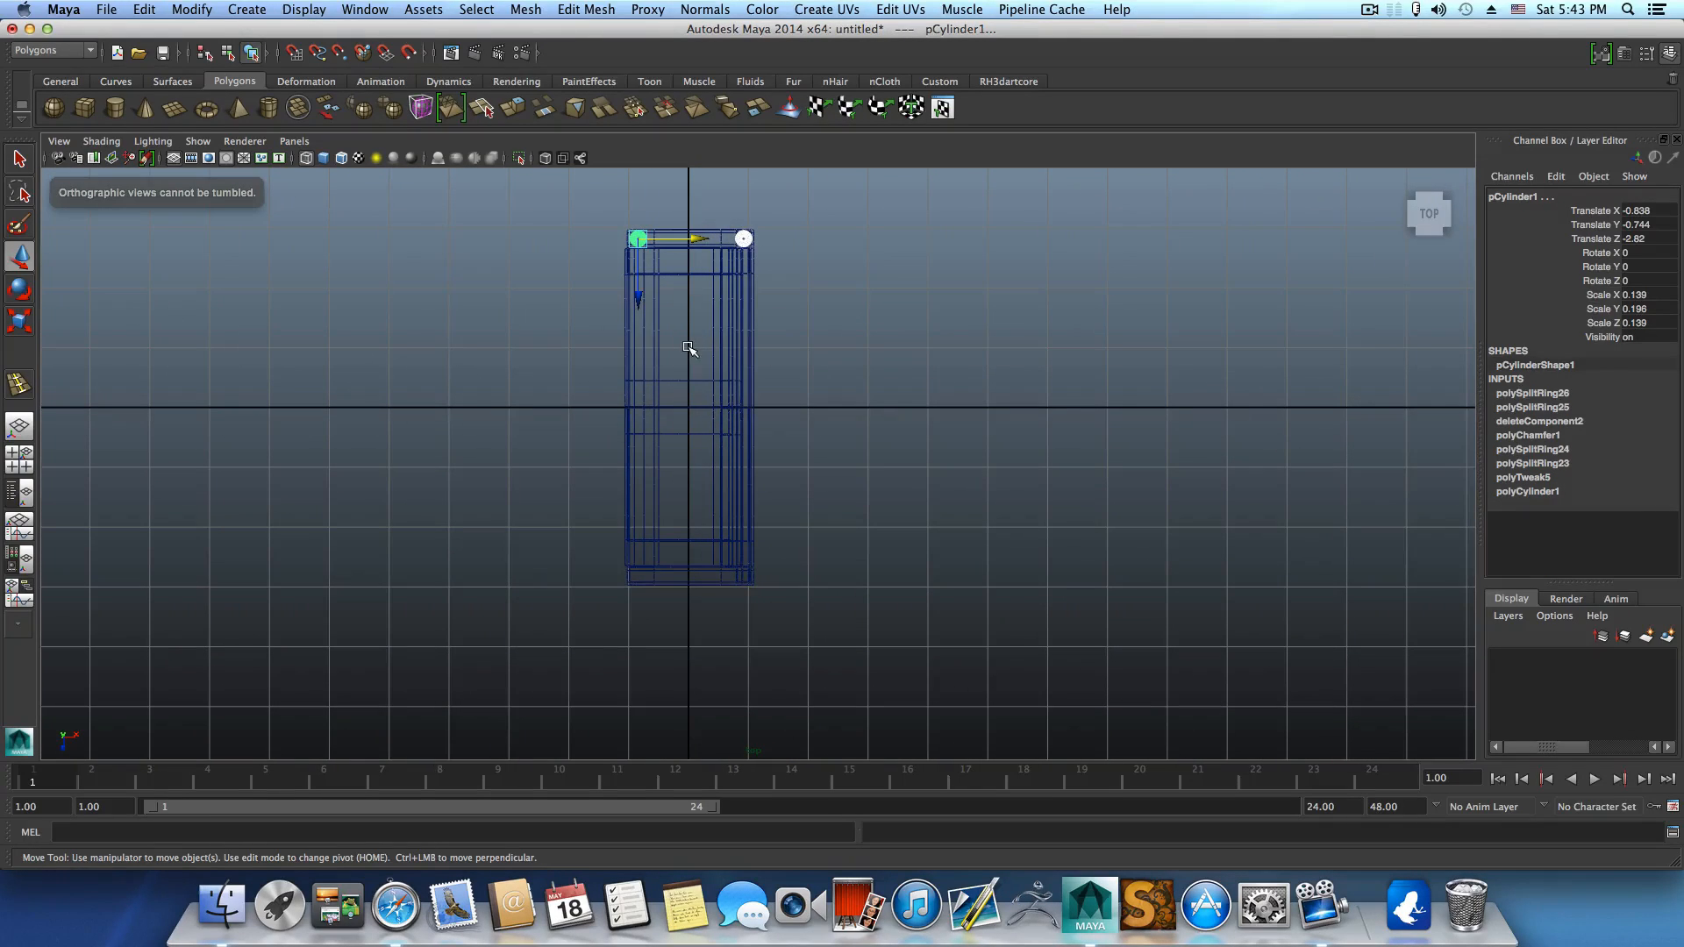
{"action": "key", "text": "ctrl+d"}
{"action": "left_click_drag", "start_coordinate": [638, 303], "coordinate": [639, 630]}
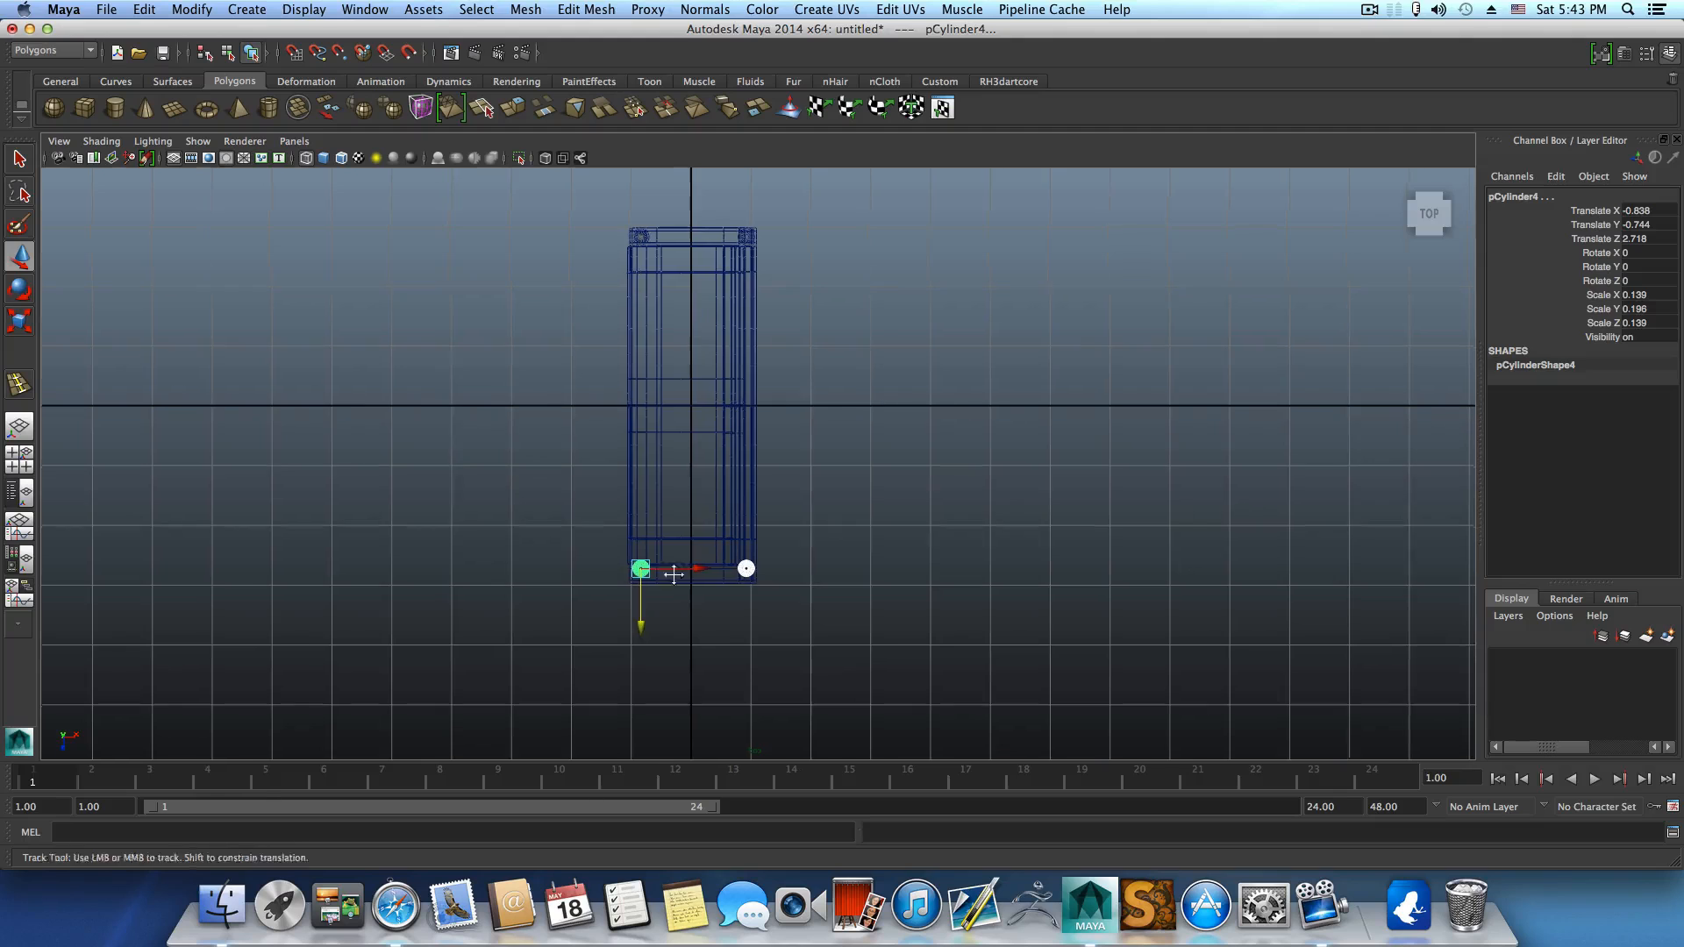
{"action": "middle_click_drag", "start_coordinate": [677, 571], "coordinate": [677, 440], "text": "alt"}
{"action": "right_click_drag", "start_coordinate": [947, 509], "coordinate": [1281, 562], "text": "alt"}
{"action": "middle_click_drag", "start_coordinate": [790, 526], "coordinate": [978, 560], "text": "alt"}
{"action": "left_click_drag", "start_coordinate": [699, 498], "coordinate": [699, 500]}
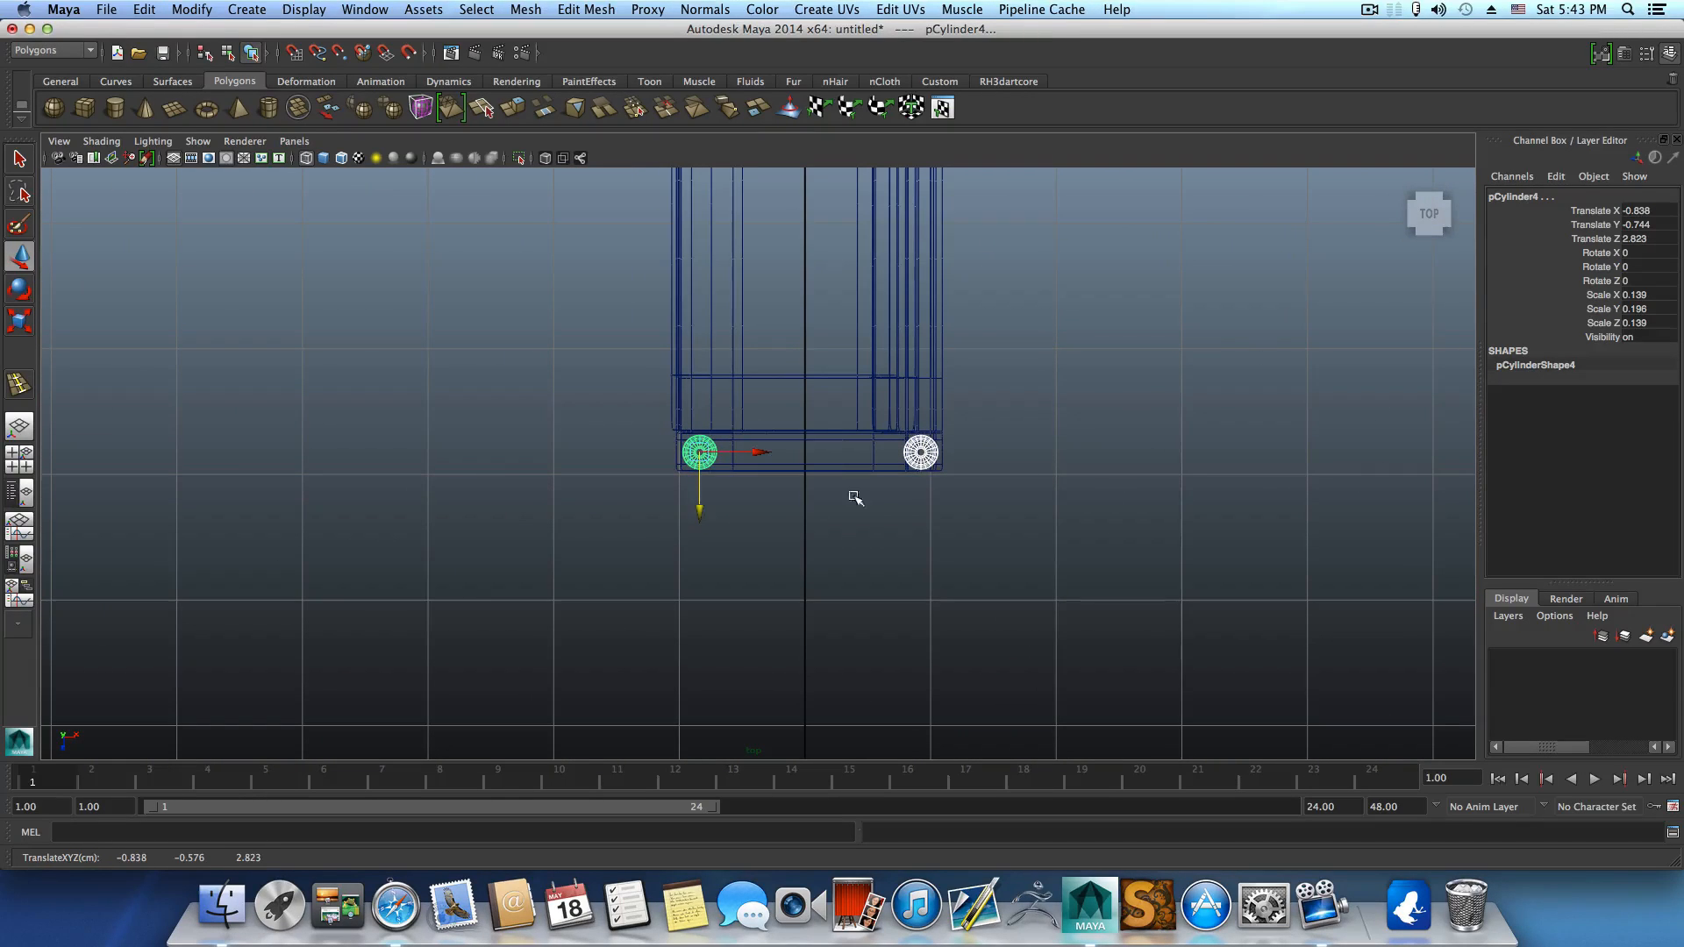
Examine the sofa and the placement of its four feet from several angles in the perspective view.
{"action": "key", "text": "space"}
{"action": "key", "text": "space"}
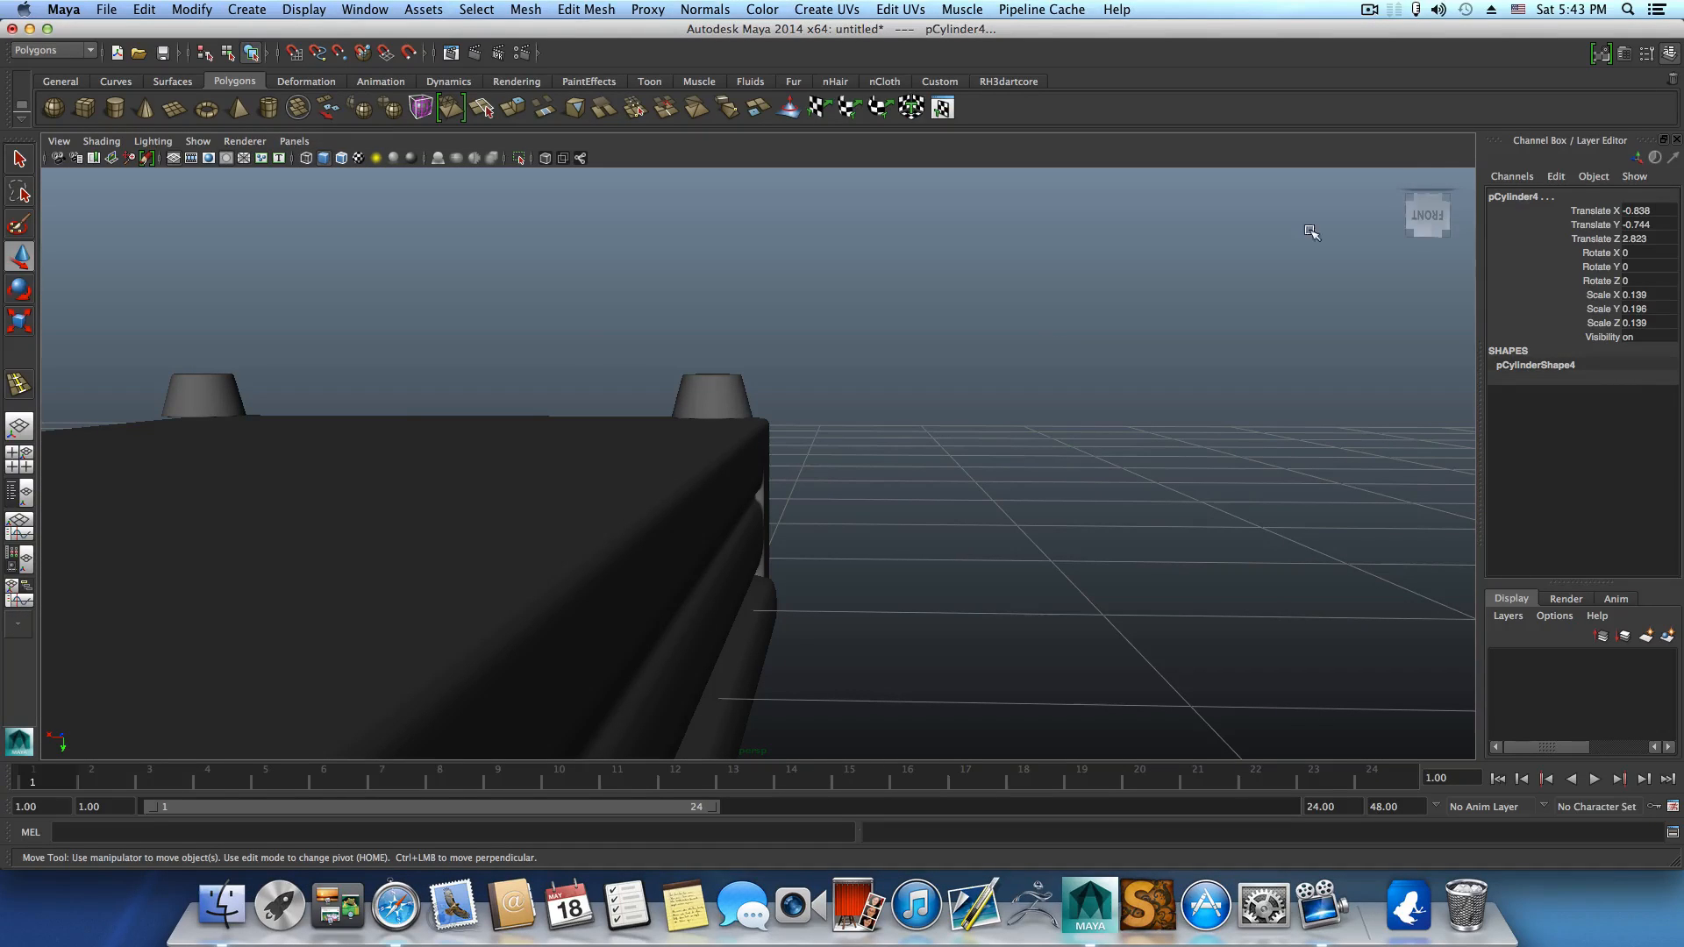
{"action": "left_click", "coordinate": [1399, 183]}
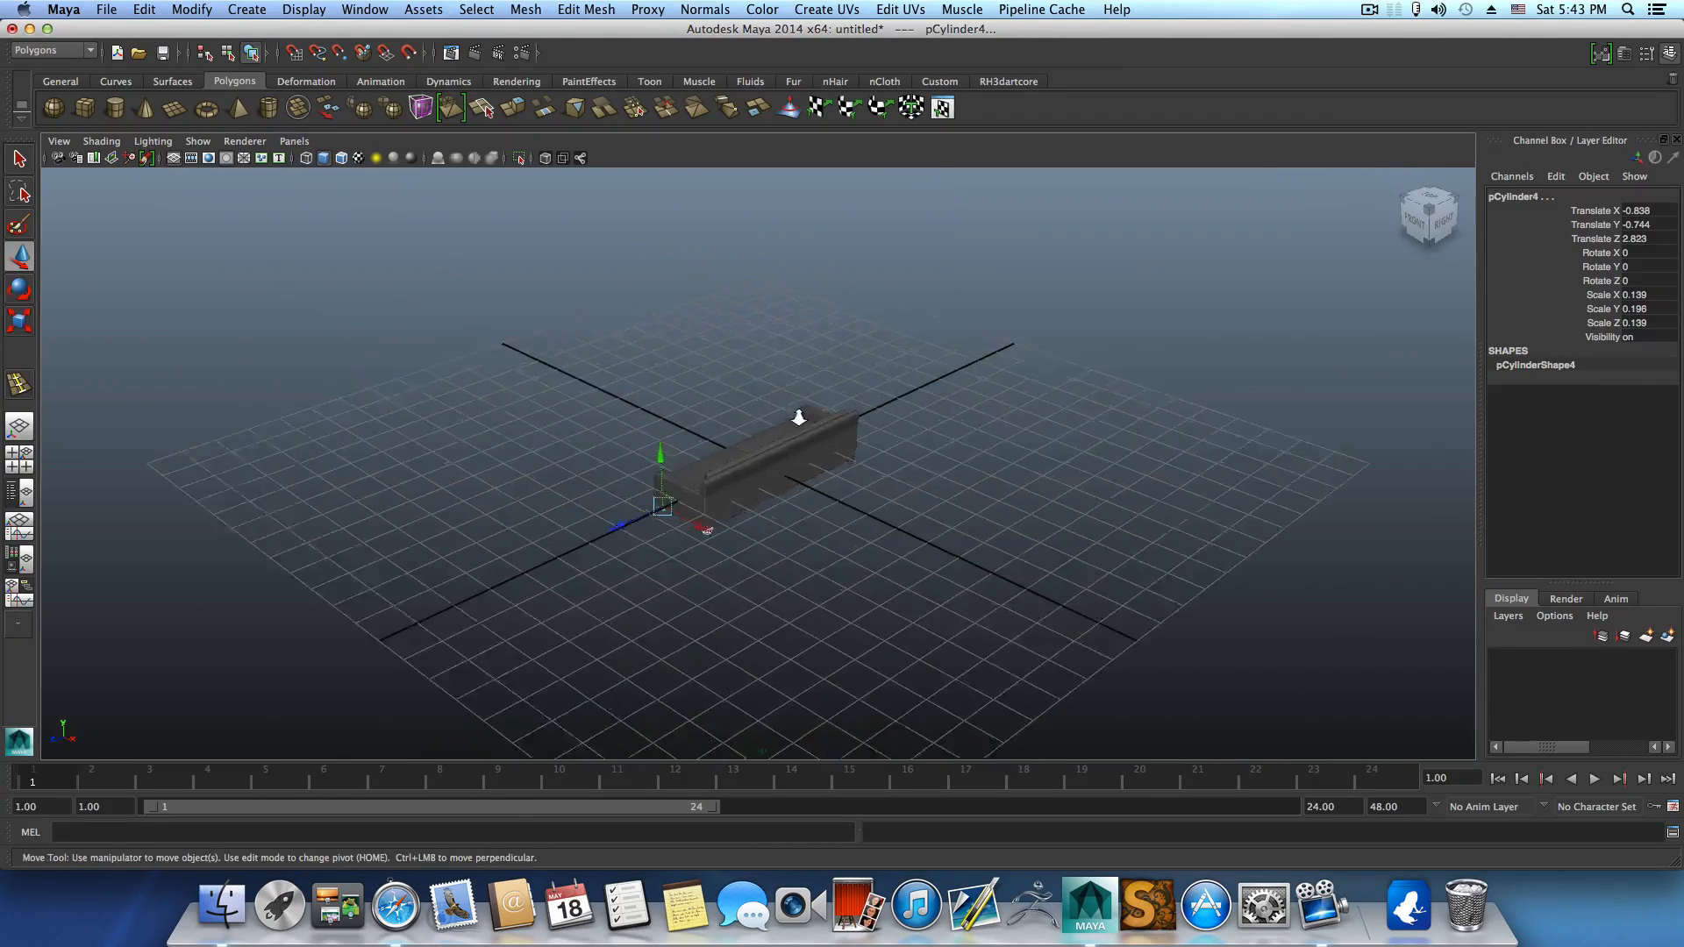
{"action": "scroll", "coordinate": [797, 421], "scroll_direction": "up", "scroll_amount": 5}
{"action": "left_click_drag", "start_coordinate": [798, 430], "coordinate": [1044, 449], "text": "alt"}
{"action": "left_click_drag", "start_coordinate": [605, 482], "coordinate": [650, 444], "text": "alt"}
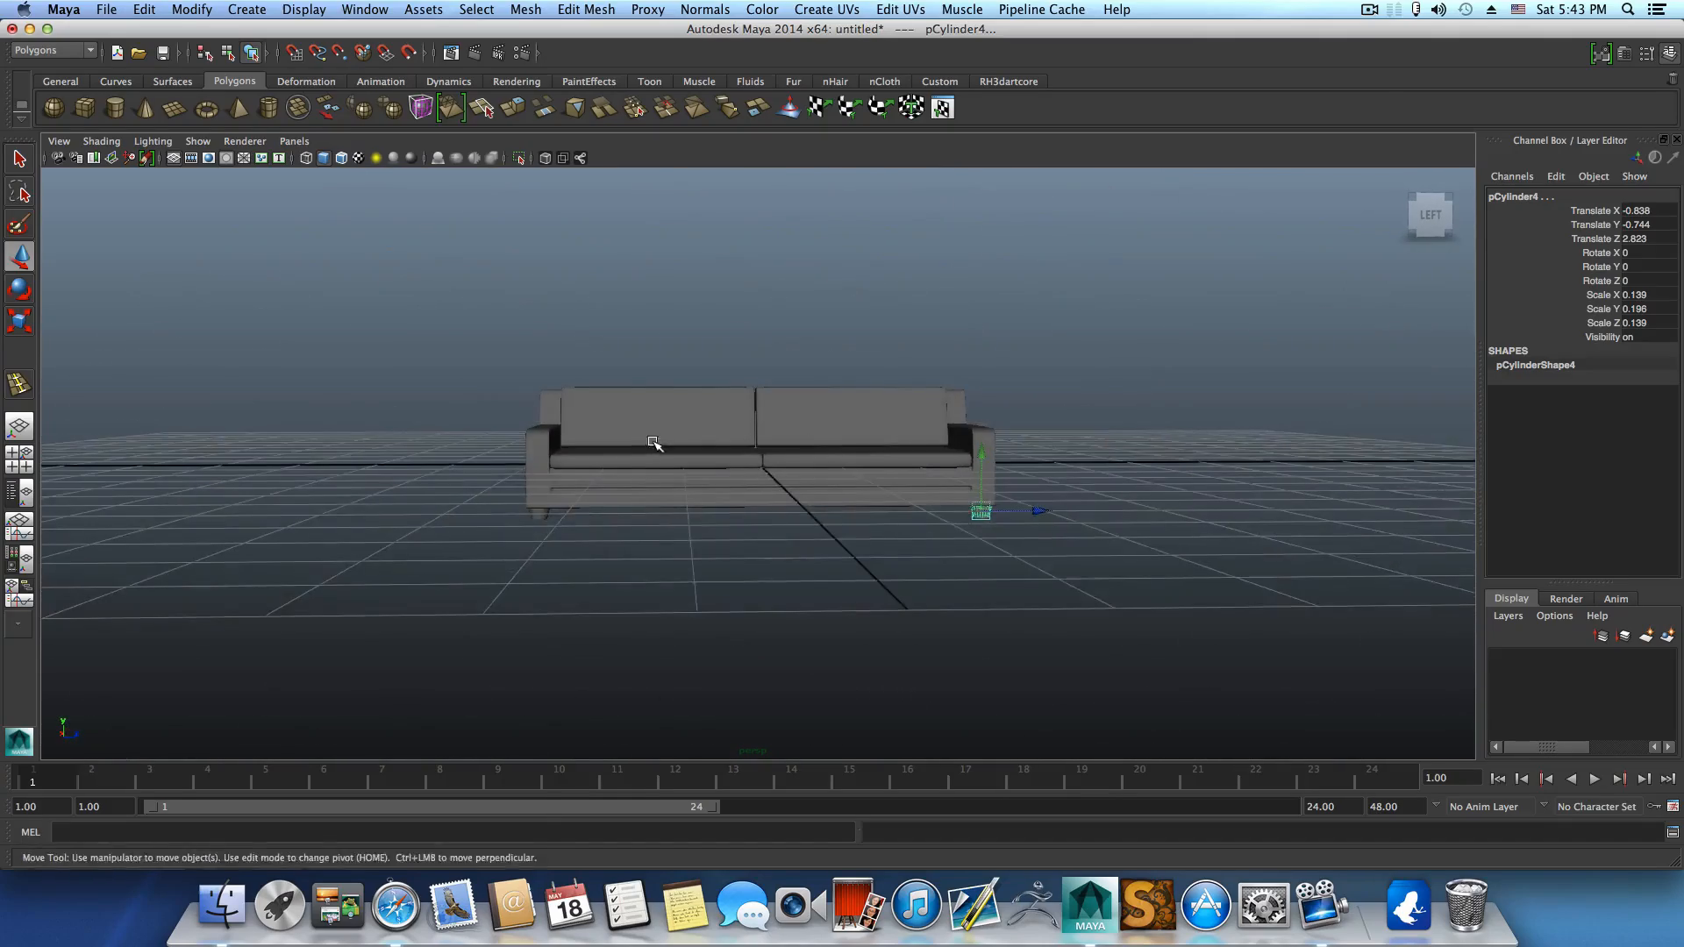
{"action": "scroll", "coordinate": [1105, 492], "scroll_direction": "up", "scroll_amount": 5}
{"action": "left_click_drag", "start_coordinate": [1088, 496], "coordinate": [651, 458], "text": "alt"}
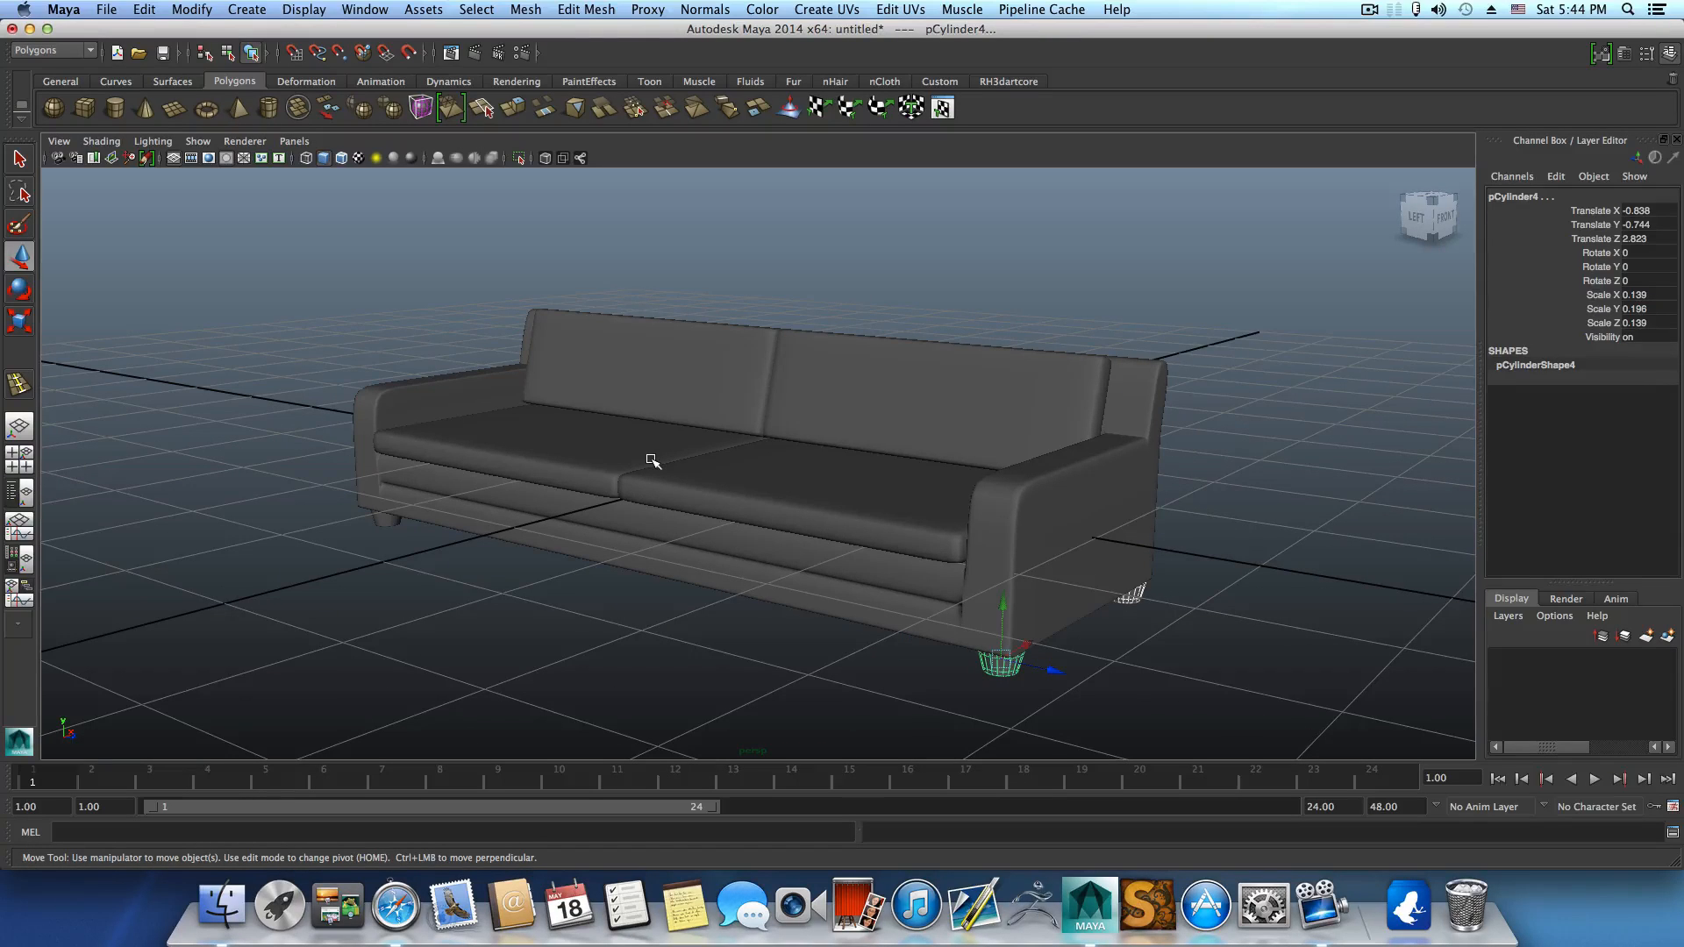
{"action": "left_click", "coordinate": [1370, 9]}
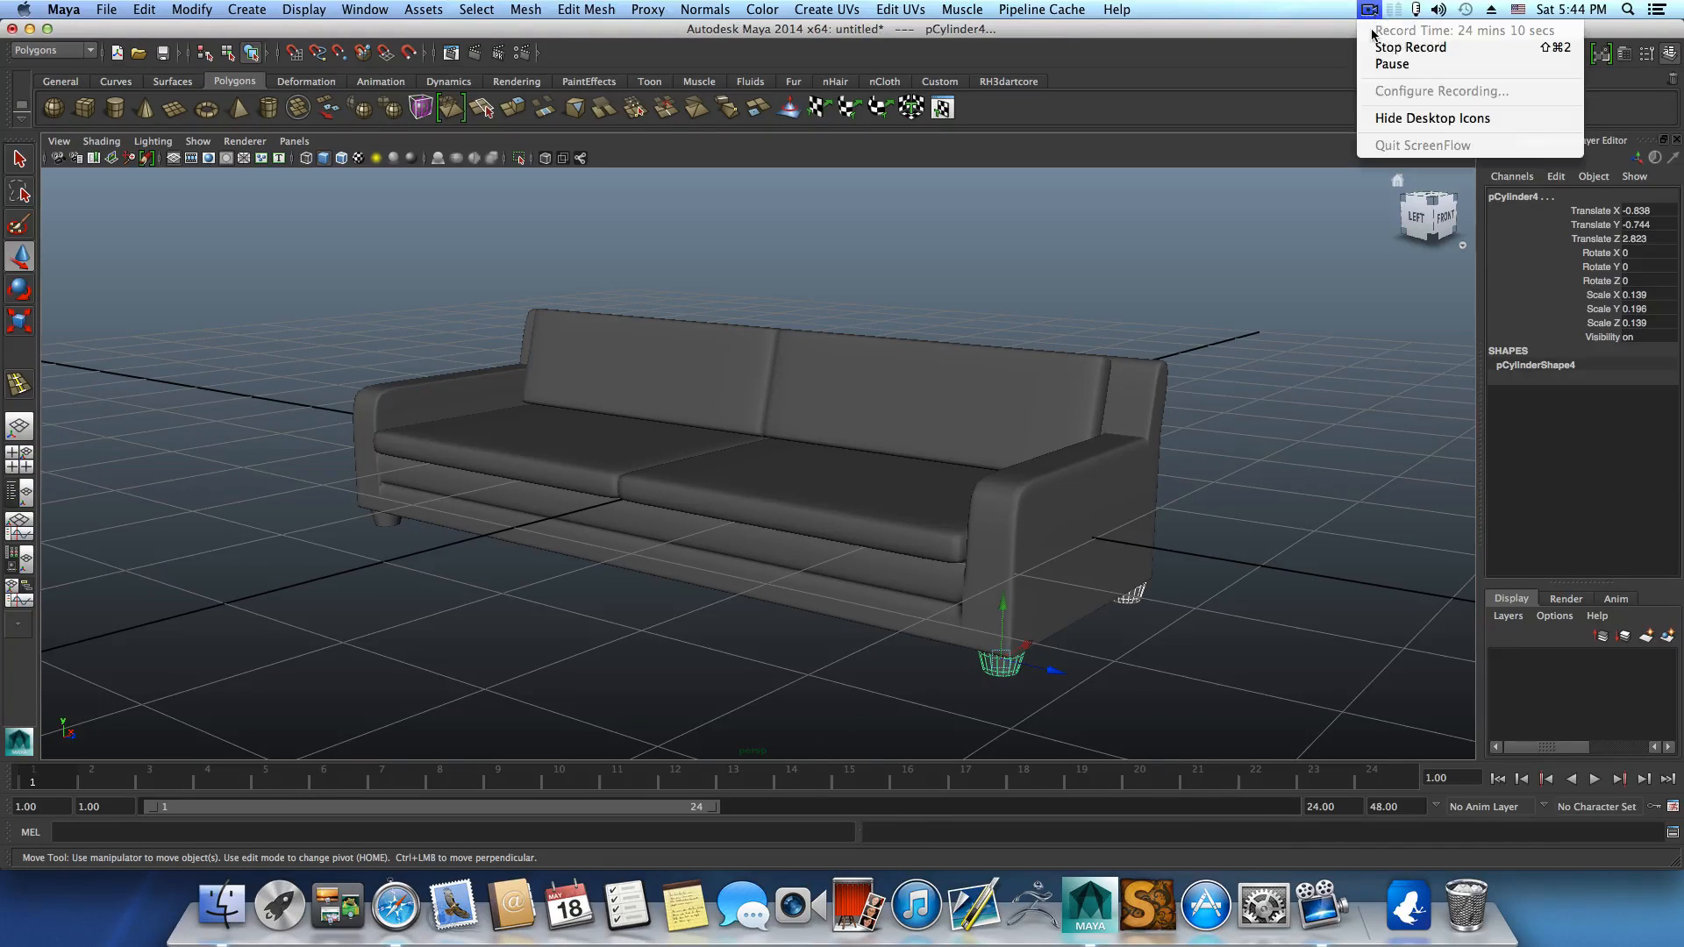